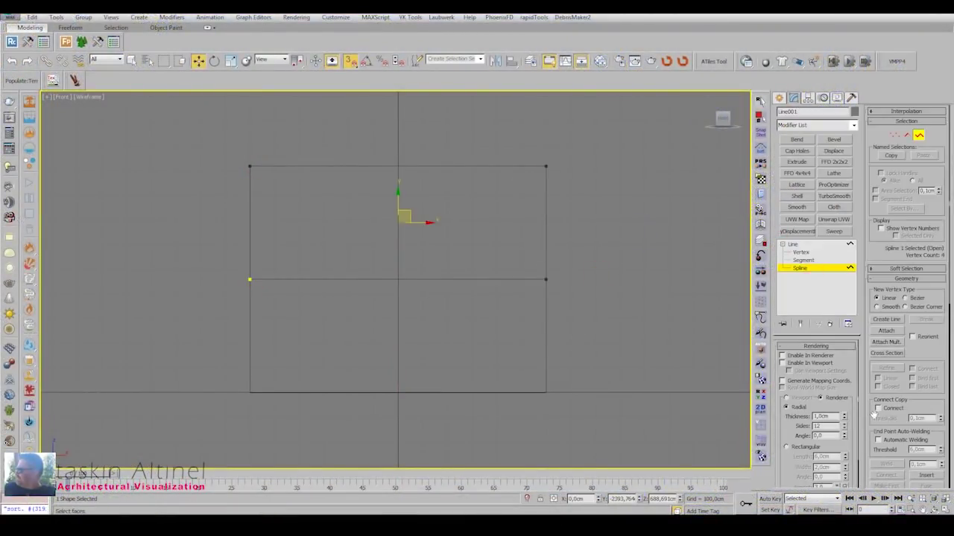
# Outline Line001 into a thick wall, extrude it 2445.5 cm deep, and convert it to editable poly.
pyautogui.scroll(-5, 894, 402)
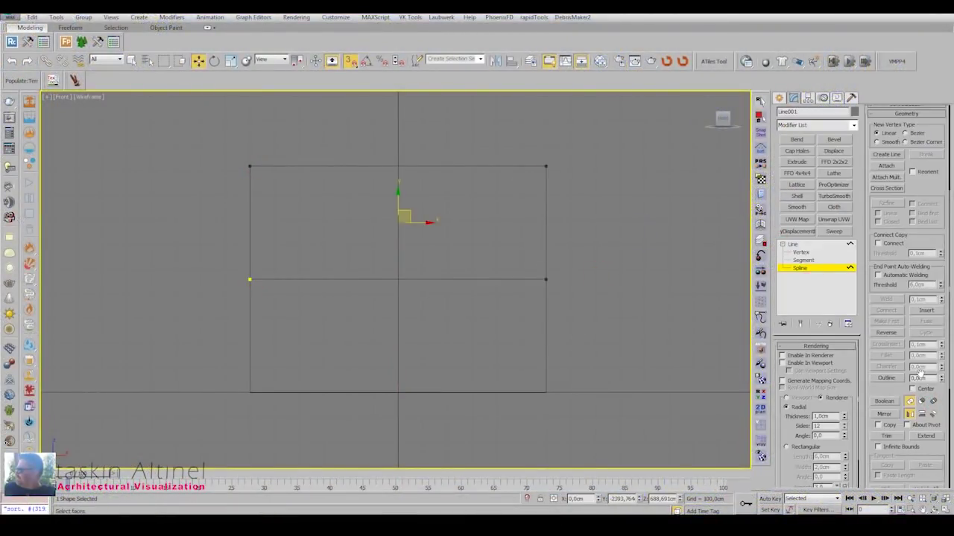
pyautogui.click(918, 380)
pyautogui.scroll(6, 551, 152)
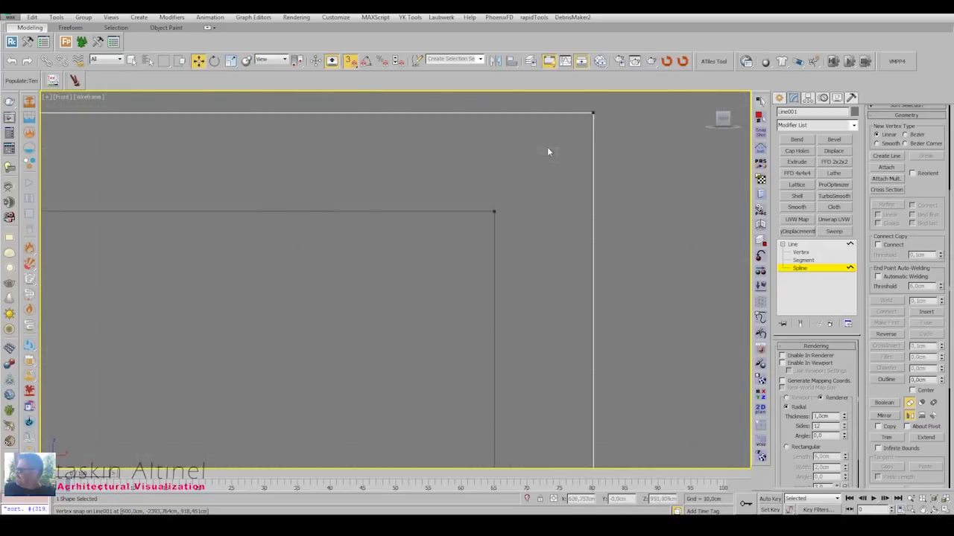
pyautogui.scroll(5, 905, 309)
pyautogui.click(800, 253)
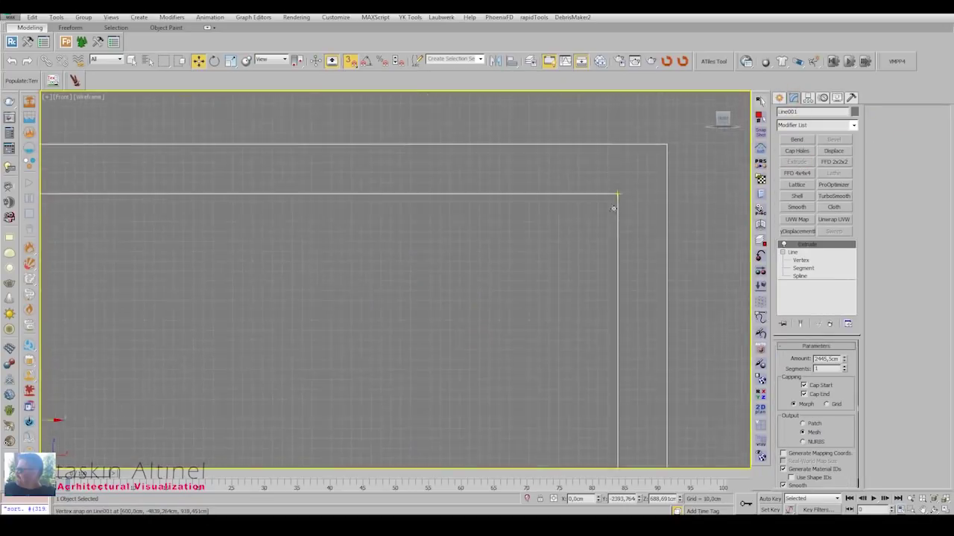
pyautogui.rightClick(701, 206)
pyautogui.click(738, 313)
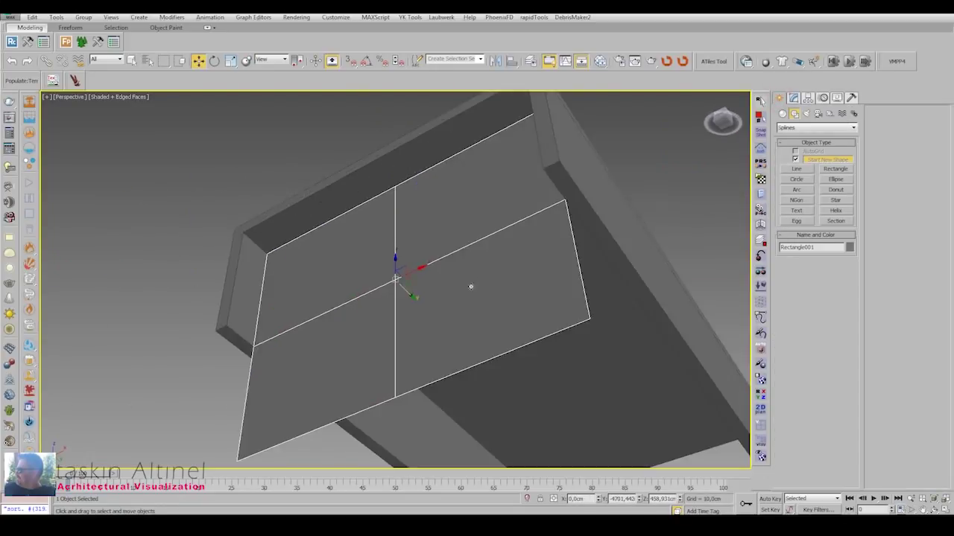
# Extrude the shell's top polygon outward to lengthen the frame into an overhang.
pyautogui.click(826, 357)
pyautogui.click(283, 237)
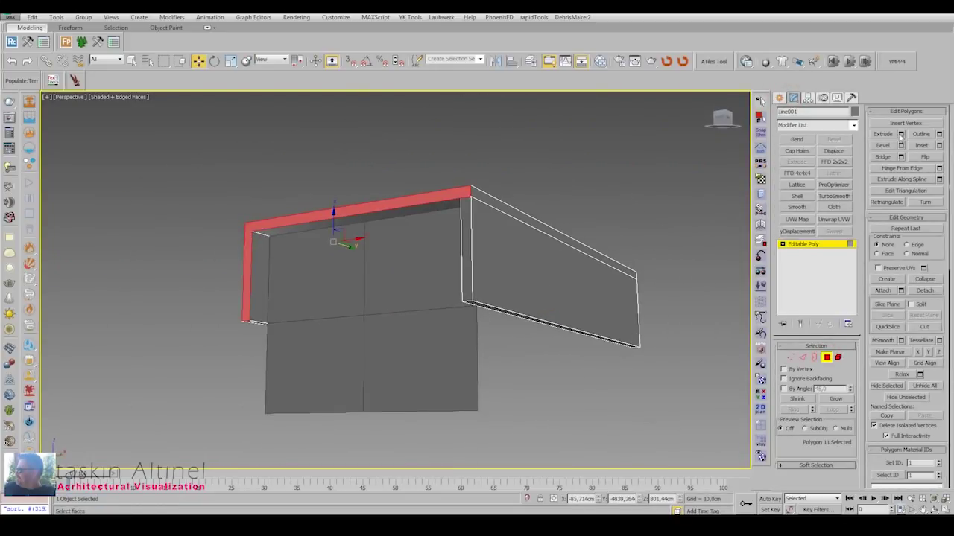
pyautogui.click(400, 313)
# Inspect the shell by selecting side polygons at the lower left and the right end.
pyautogui.moveTo(394, 288)
pyautogui.keyDown('alt'); pyautogui.mouseDown(button='middle')
pyautogui.moveTo(228, 223)
pyautogui.moveTo(409, 285)
pyautogui.mouseUp(button='middle'); pyautogui.keyUp('alt')
pyautogui.click(266, 283)
pyautogui.keyDown('ctrl'); pyautogui.click(326, 311); pyautogui.keyUp('ctrl')
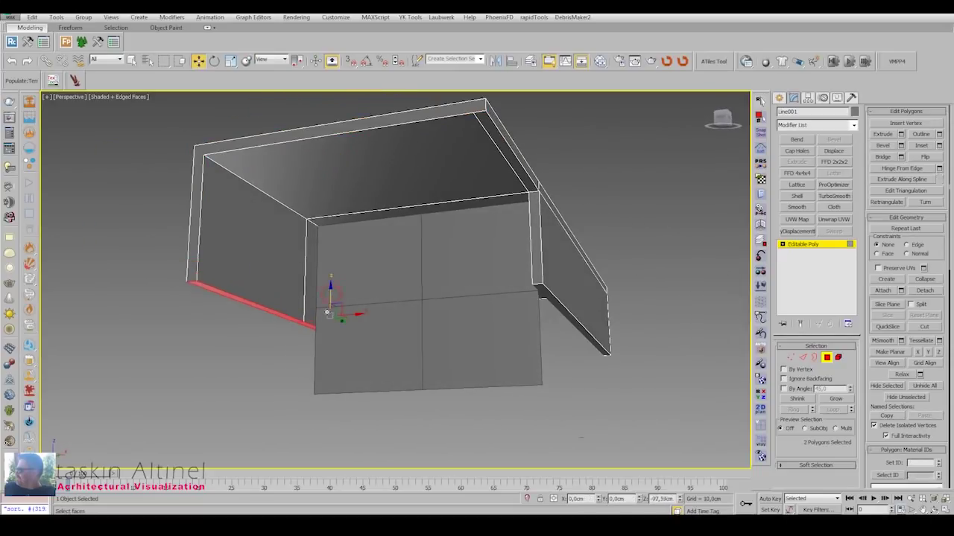
pyautogui.keyDown('alt'); pyautogui.moveTo(323, 331); pyautogui.dragTo(568, 349, button='middle'); pyautogui.keyUp('alt')
pyautogui.click(569, 348)
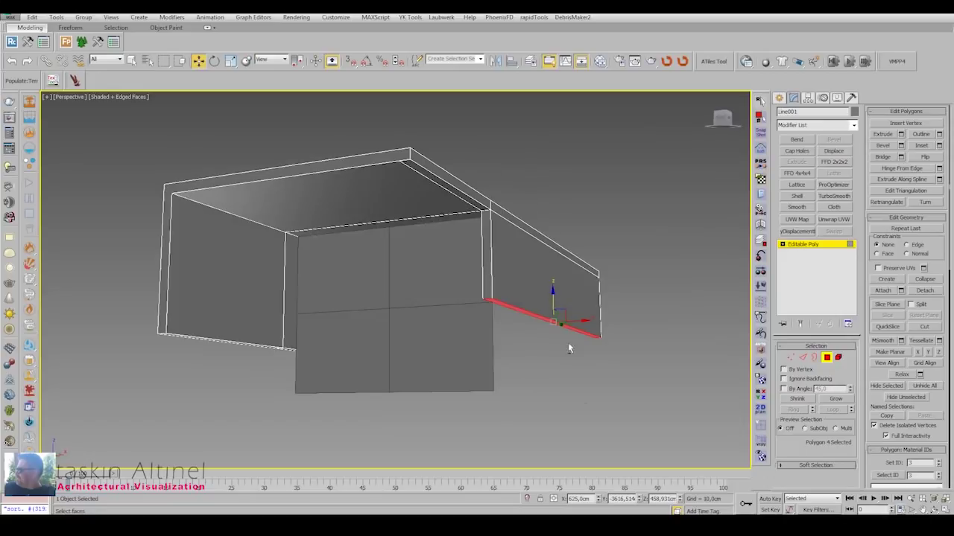
pyautogui.keyDown('alt'); pyautogui.moveTo(553, 304); pyautogui.dragTo(530, 268, button='middle'); pyautogui.keyUp('alt')
pyautogui.scroll(5, 530, 269)
pyautogui.hotkey('alt', 'w')
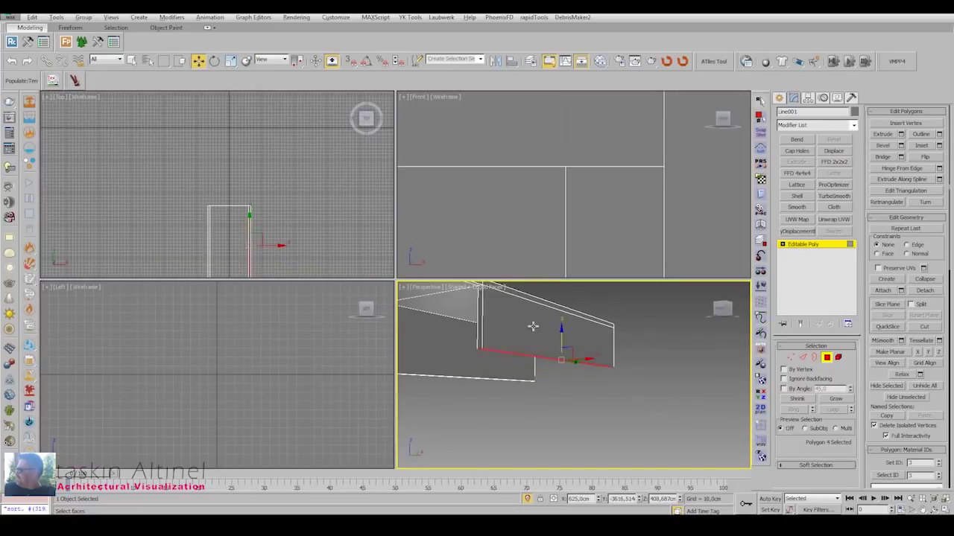
pyautogui.hotkey('alt', 'w')
# Connect the long wall's edges to add vertical dividing edges.
pyautogui.keyDown('ctrl'); pyautogui.click(803, 357); pyautogui.keyUp('ctrl')
pyautogui.keyDown('alt'); pyautogui.moveTo(397, 224); pyautogui.dragTo(448, 267, button='middle'); pyautogui.keyUp('alt')
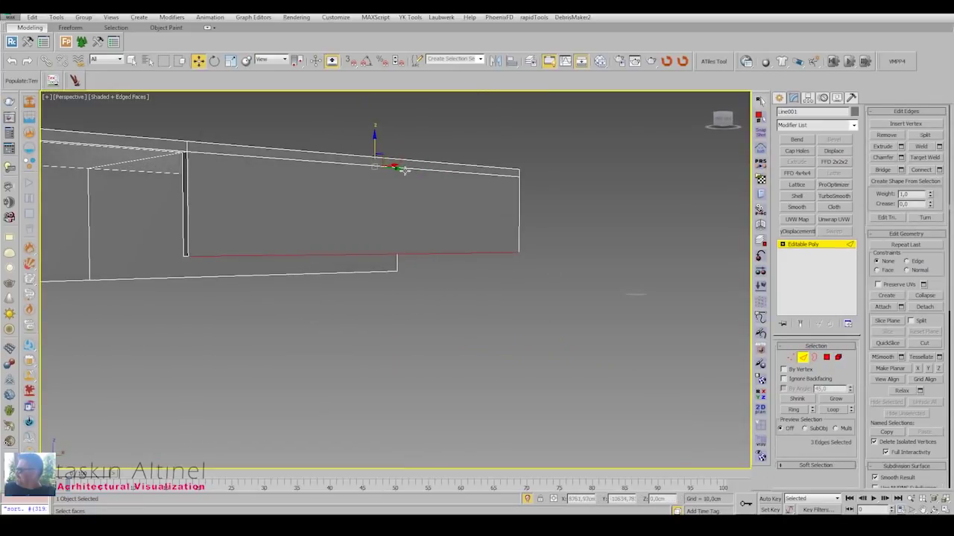
pyautogui.click(936, 171)
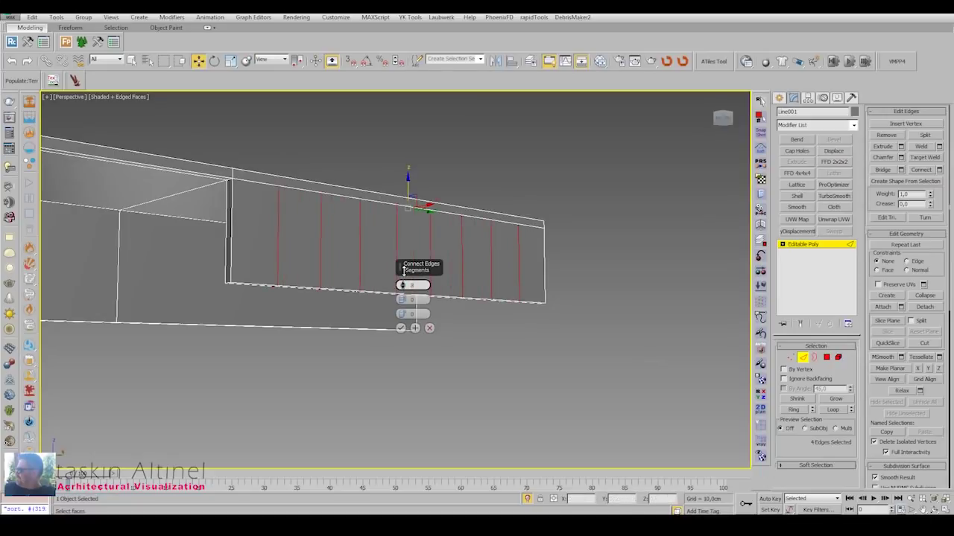
pyautogui.click(401, 328)
# Connect again to add horizontal edges across the vertical ones, forming a panel grid.
pyautogui.scroll(3, 341, 246)
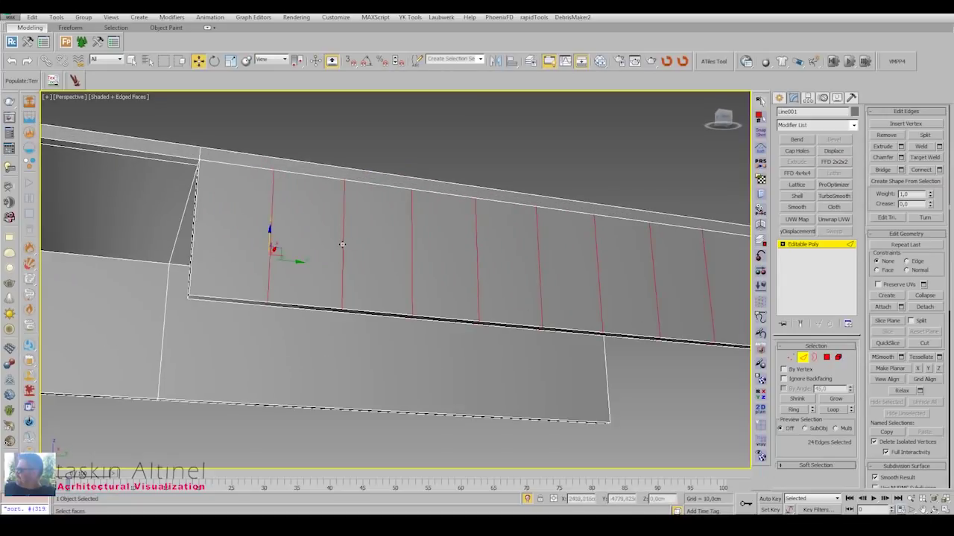
pyautogui.keyDown('alt'); pyautogui.moveTo(341, 245); pyautogui.dragTo(405, 271, button='middle'); pyautogui.keyUp('alt')
pyautogui.scroll(4, 535, 249)
pyautogui.scroll(-3, 535, 248)
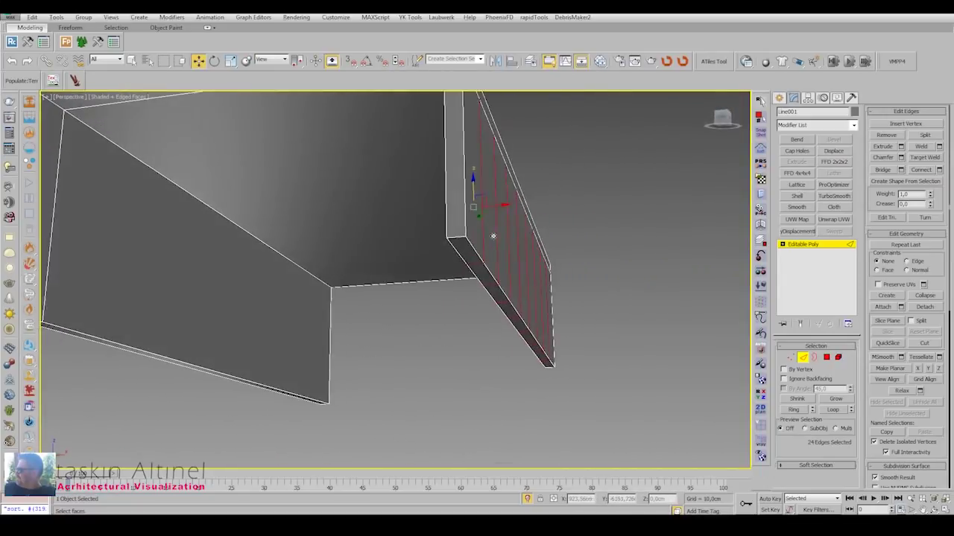
pyautogui.moveTo(535, 248)
pyautogui.keyDown('alt'); pyautogui.mouseDown(button='middle')
pyautogui.moveTo(497, 285)
pyautogui.moveTo(479, 276)
pyautogui.mouseUp(button='middle'); pyautogui.keyUp('alt')
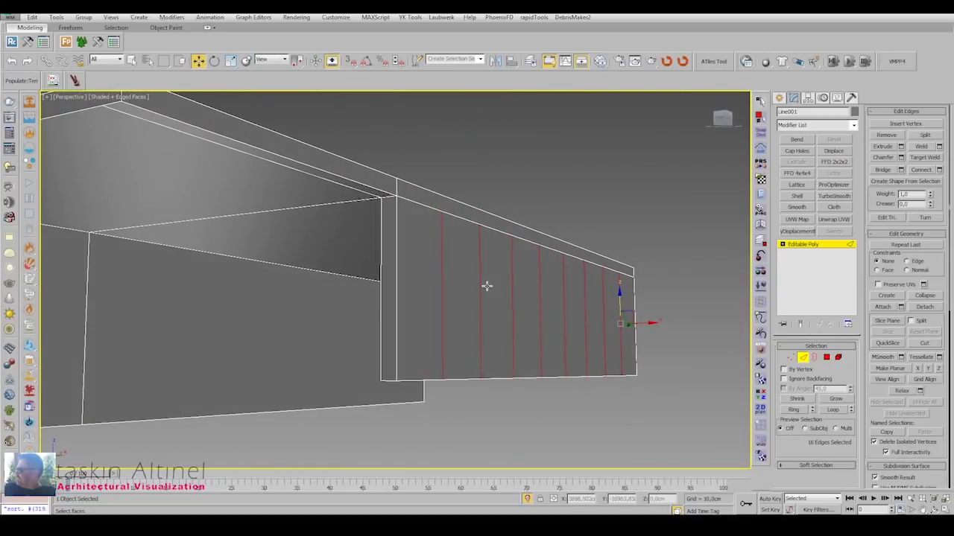
pyautogui.scroll(3, 487, 286)
pyautogui.click(938, 170)
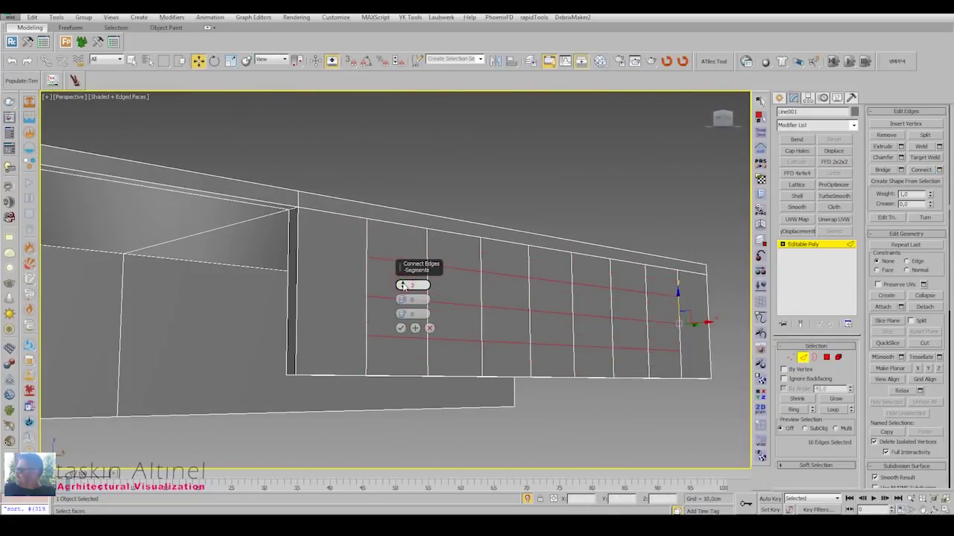
pyautogui.click(401, 327)
# Maximize the Left view and switch to vertex editing.
pyautogui.hotkey('alt', 'w')
pyautogui.rightClick(569, 177)
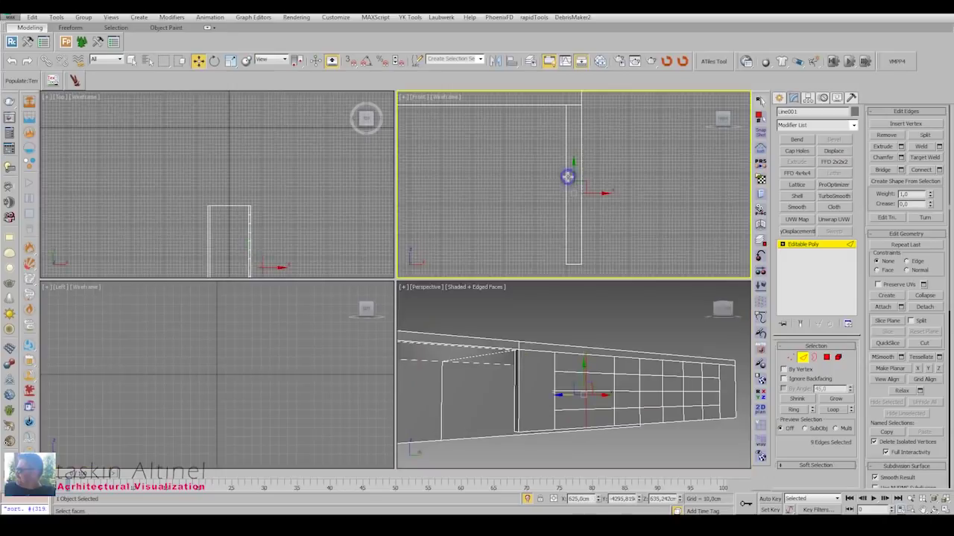
pyautogui.hotkey('alt', 'w')
pyautogui.scroll(-4, 485, 332)
pyautogui.press('1')
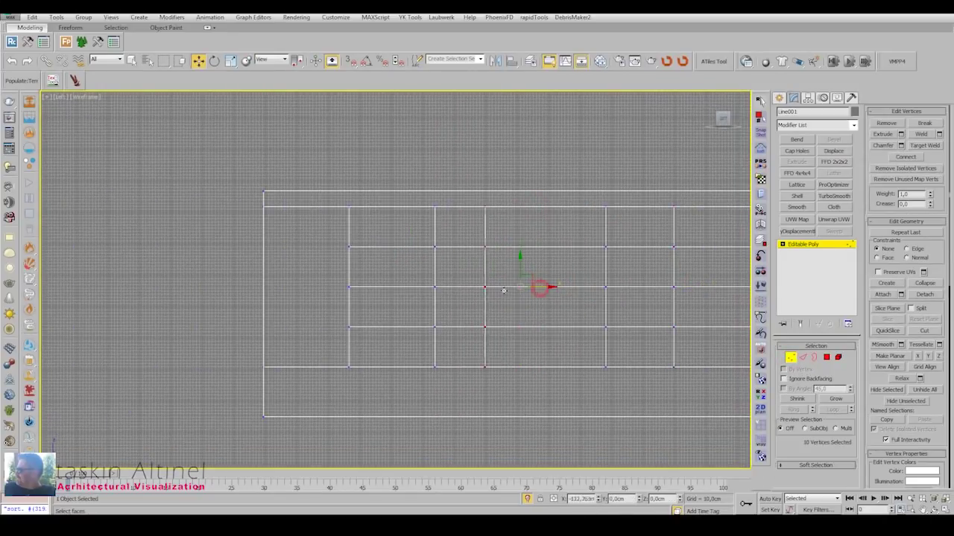
# In Polygon mode, select a column of wall grid polygons in the perspective view.
pyautogui.press('p')
pyautogui.moveTo(549, 344)
pyautogui.keyDown('alt'); pyautogui.mouseDown(button='middle')
pyautogui.moveTo(543, 324)
pyautogui.moveTo(580, 358)
pyautogui.mouseUp(button='middle'); pyautogui.keyUp('alt')
pyautogui.press('4')
pyautogui.moveTo(424, 353)
pyautogui.keyDown('alt'); pyautogui.mouseDown(button='middle')
pyautogui.moveTo(462, 248)
pyautogui.moveTo(509, 309)
pyautogui.moveTo(513, 297)
pyautogui.mouseUp(button='middle'); pyautogui.keyUp('alt')
pyautogui.keyDown('shift'); pyautogui.click(462, 248); pyautogui.keyUp('shift')
pyautogui.keyDown('ctrl'); pyautogui.click(509, 308); pyautogui.keyUp('ctrl')
pyautogui.keyDown('alt'); pyautogui.moveTo(460, 339); pyautogui.dragTo(392, 313, button='middle'); pyautogui.keyUp('alt')
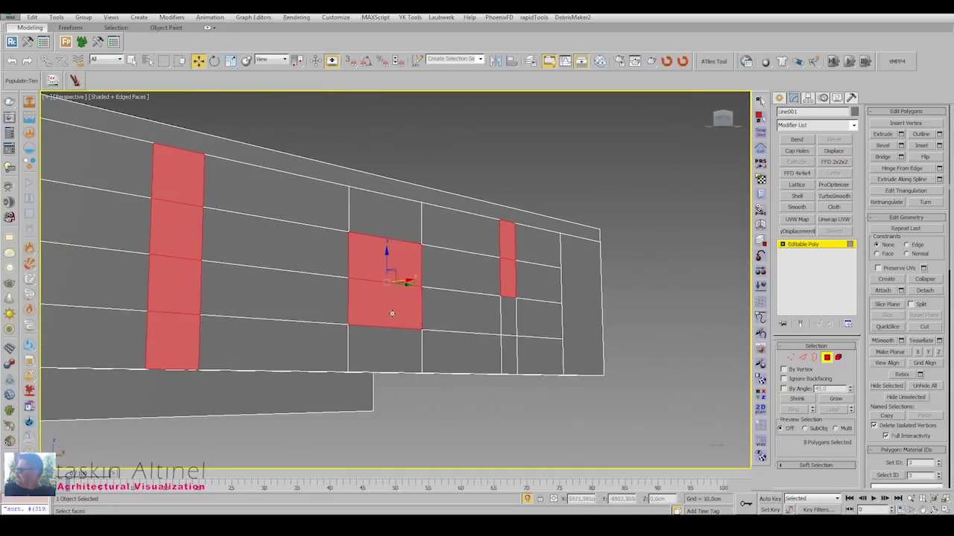
pyautogui.moveTo(329, 288)
pyautogui.keyDown('alt'); pyautogui.mouseDown(button='middle')
pyautogui.moveTo(534, 341)
pyautogui.moveTo(591, 345)
pyautogui.moveTo(438, 336)
pyautogui.moveTo(358, 298)
pyautogui.moveTo(477, 303)
pyautogui.moveTo(541, 327)
pyautogui.moveTo(576, 313)
pyautogui.mouseUp(button='middle'); pyautogui.keyUp('alt')
pyautogui.hotkey('ctrl', 'z')
pyautogui.hotkey('ctrl', 'z')
# Add more grid polygons on both wall faces and delete them to cut rectangular openings.
pyautogui.keyDown('ctrl'); pyautogui.click(477, 303); pyautogui.keyUp('ctrl')
pyautogui.keyDown('ctrl'); pyautogui.click(451, 283); pyautogui.keyUp('ctrl')
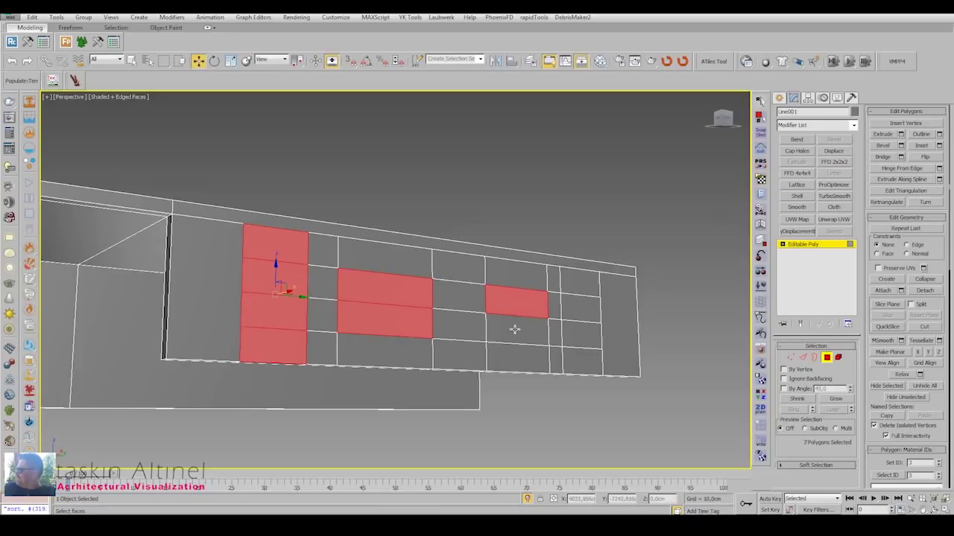
pyautogui.keyDown('ctrl'); pyautogui.click(580, 287); pyautogui.keyUp('ctrl')
pyautogui.keyDown('ctrl'); pyautogui.click(580, 311); pyautogui.keyUp('ctrl')
pyautogui.moveTo(580, 312)
pyautogui.keyDown('alt'); pyautogui.mouseDown(button='middle')
pyautogui.moveTo(536, 330)
pyautogui.moveTo(375, 334)
pyautogui.moveTo(462, 360)
pyautogui.moveTo(464, 341)
pyautogui.moveTo(511, 283)
pyautogui.moveTo(436, 266)
pyautogui.moveTo(480, 263)
pyautogui.moveTo(496, 302)
pyautogui.moveTo(426, 361)
pyautogui.moveTo(499, 349)
pyautogui.moveTo(574, 357)
pyautogui.moveTo(419, 298)
pyautogui.moveTo(585, 330)
pyautogui.moveTo(522, 328)
pyautogui.moveTo(658, 275)
pyautogui.moveTo(500, 223)
pyautogui.mouseUp(button='middle'); pyautogui.keyUp('alt')
pyautogui.keyDown('ctrl'); pyautogui.click(511, 283); pyautogui.keyUp('ctrl')
pyautogui.keyDown('ctrl'); pyautogui.click(480, 268); pyautogui.keyUp('ctrl')
pyautogui.keyDown('ctrl'); pyautogui.click(425, 360); pyautogui.keyUp('ctrl')
pyautogui.keyDown('ctrl'); pyautogui.click(419, 298); pyautogui.keyUp('ctrl')
pyautogui.keyDown('ctrl'); pyautogui.click(522, 332); pyautogui.keyUp('ctrl')
pyautogui.press('Delete')
pyautogui.press('3')
# Extrude the wall's bottom strip polygons outward into a ledge.
pyautogui.keyDown('alt'); pyautogui.moveTo(360, 212); pyautogui.dragTo(423, 204, button='middle'); pyautogui.keyUp('alt')
pyautogui.click(423, 204)
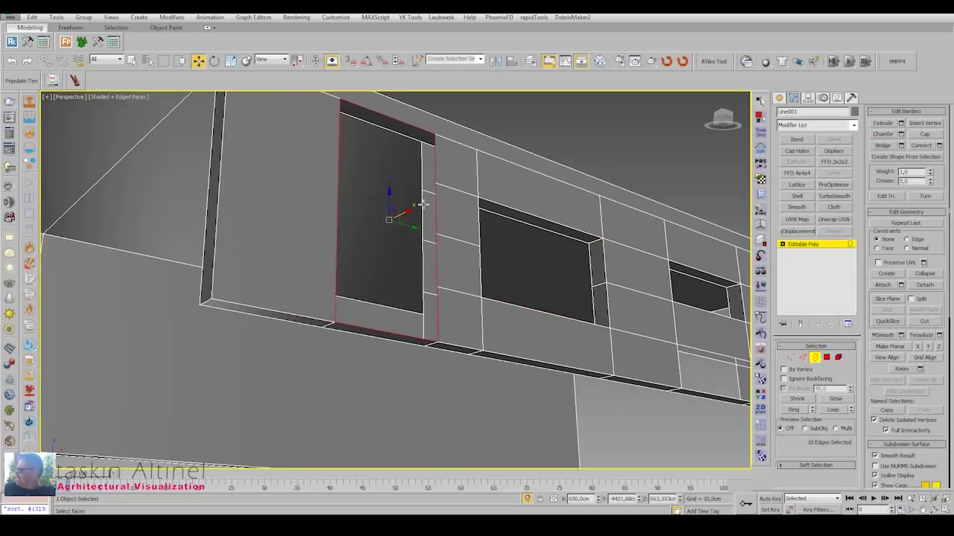
pyautogui.moveTo(477, 312)
pyautogui.keyDown('alt'); pyautogui.mouseDown(button='middle')
pyautogui.moveTo(493, 317)
pyautogui.moveTo(447, 321)
pyautogui.mouseUp(button='middle'); pyautogui.keyUp('alt')
pyautogui.press('4')
pyautogui.click(313, 223)
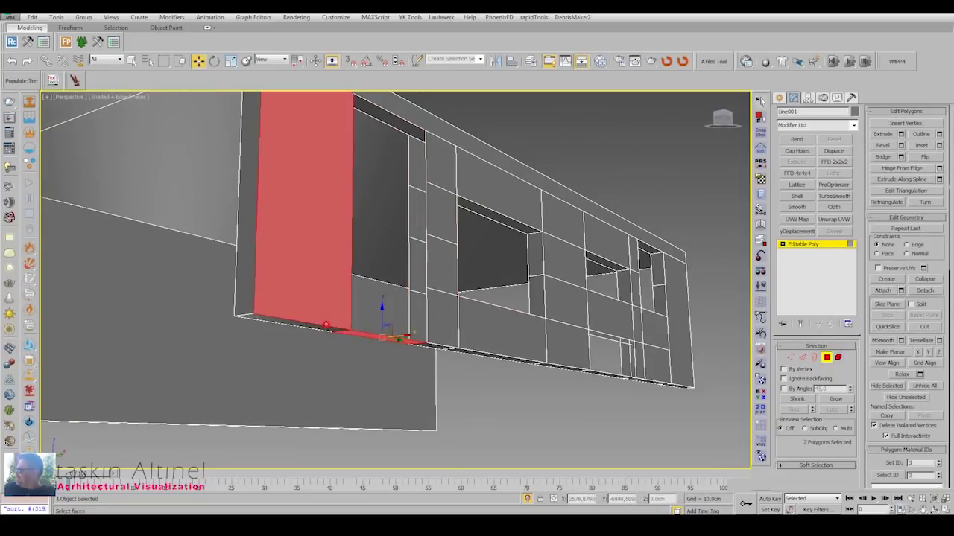
pyautogui.click(336, 328)
pyautogui.keyDown('ctrl'); pyautogui.click(477, 354); pyautogui.keyUp('ctrl')
pyautogui.keyDown('alt'); pyautogui.moveTo(477, 353); pyautogui.dragTo(560, 403, button='middle'); pyautogui.keyUp('alt')
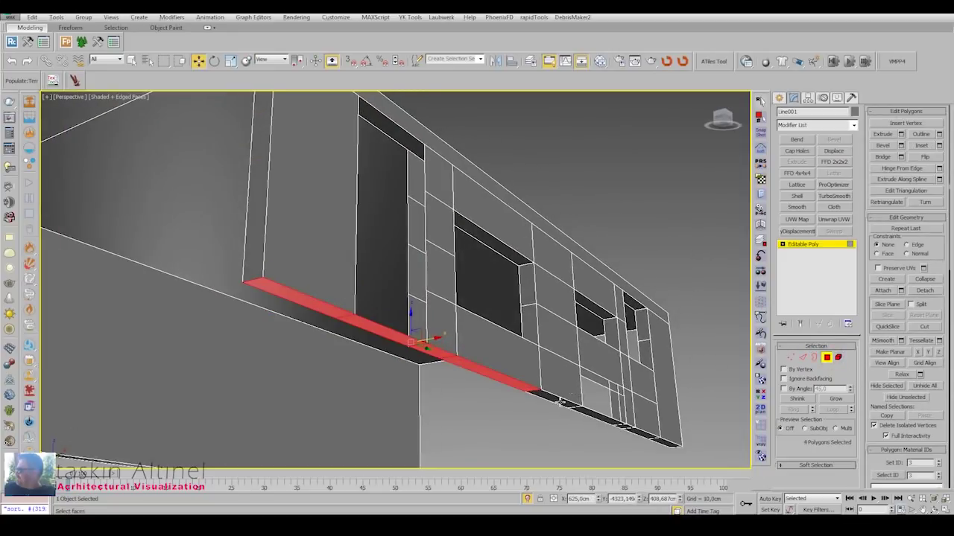
pyautogui.click(900, 134)
pyautogui.moveTo(435, 286); pyautogui.dragTo(435, 278)
pyautogui.click(398, 311)
# Select the border loops of several window openings, including a small one.
pyautogui.keyDown('alt'); pyautogui.moveTo(419, 321); pyautogui.dragTo(624, 300, button='middle'); pyautogui.keyUp('alt')
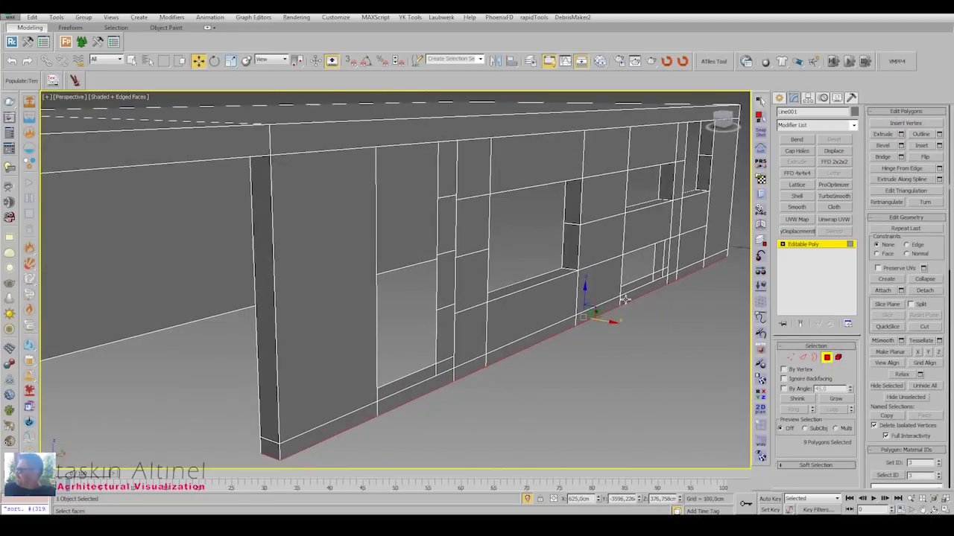
pyautogui.click(803, 357)
pyautogui.click(814, 357)
pyautogui.moveTo(522, 283)
pyautogui.keyDown('alt'); pyautogui.mouseDown(button='middle')
pyautogui.moveTo(544, 272)
pyautogui.moveTo(559, 313)
pyautogui.mouseUp(button='middle'); pyautogui.keyUp('alt')
pyautogui.click(560, 314)
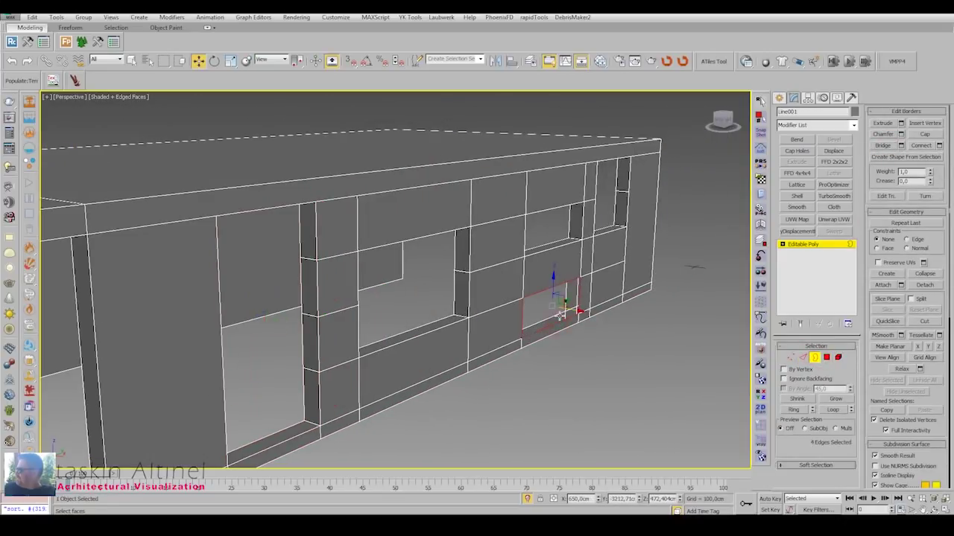
pyautogui.moveTo(653, 248)
pyautogui.keyDown('alt'); pyautogui.mouseDown(button='middle')
pyautogui.moveTo(560, 253)
pyautogui.moveTo(619, 287)
pyautogui.mouseUp(button='middle'); pyautogui.keyUp('alt')
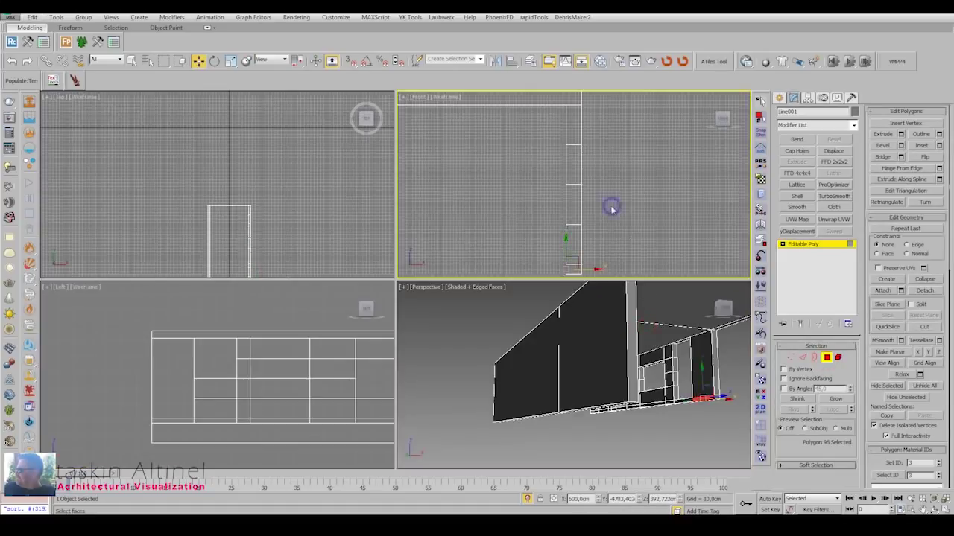
# Draw a new closed line outline from the wall's bottom-left corner using 2.5D snapping.
pyautogui.click(400, 314)
pyautogui.scroll(-5, 577, 356)
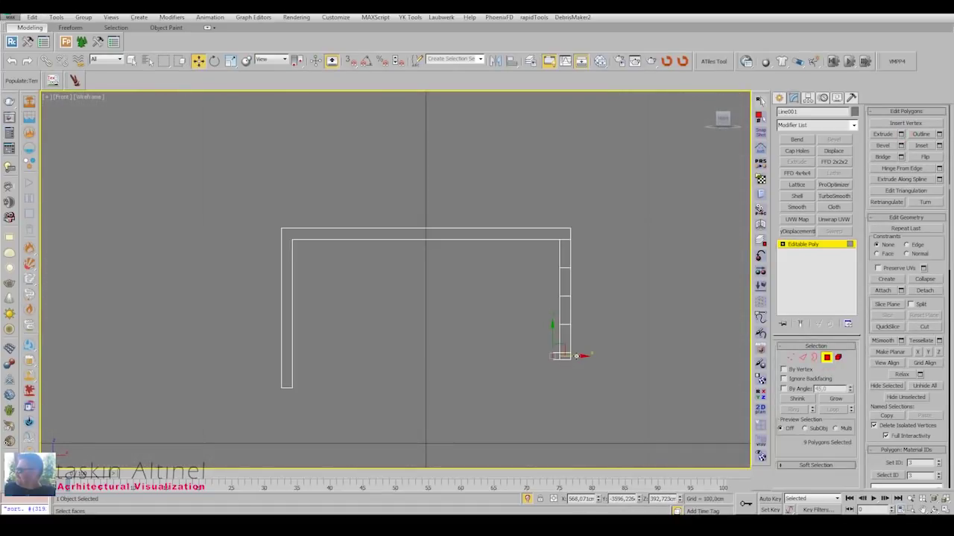
pyautogui.press('l')
pyautogui.moveTo(524, 271); pyautogui.dragTo(574, 213, button='middle')
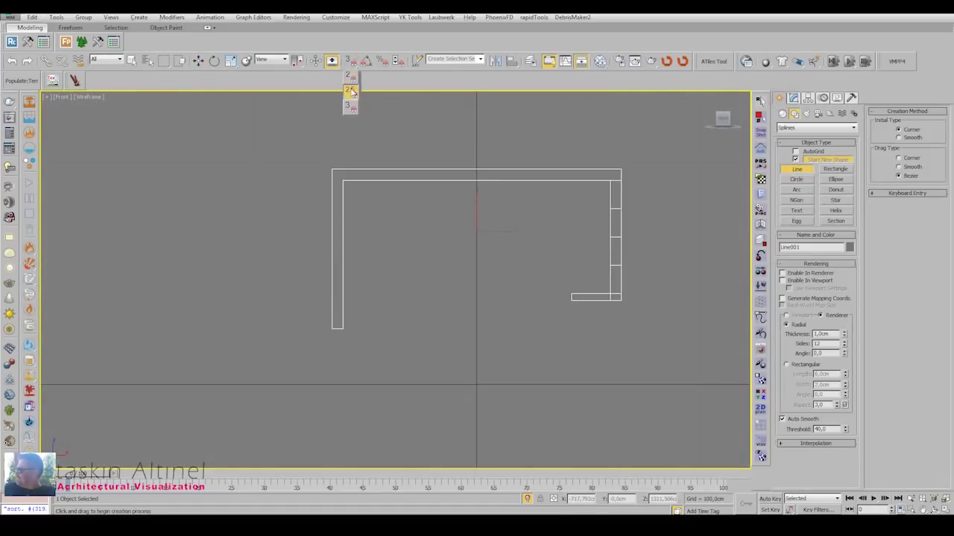
pyautogui.click(352, 91)
pyautogui.click(344, 327)
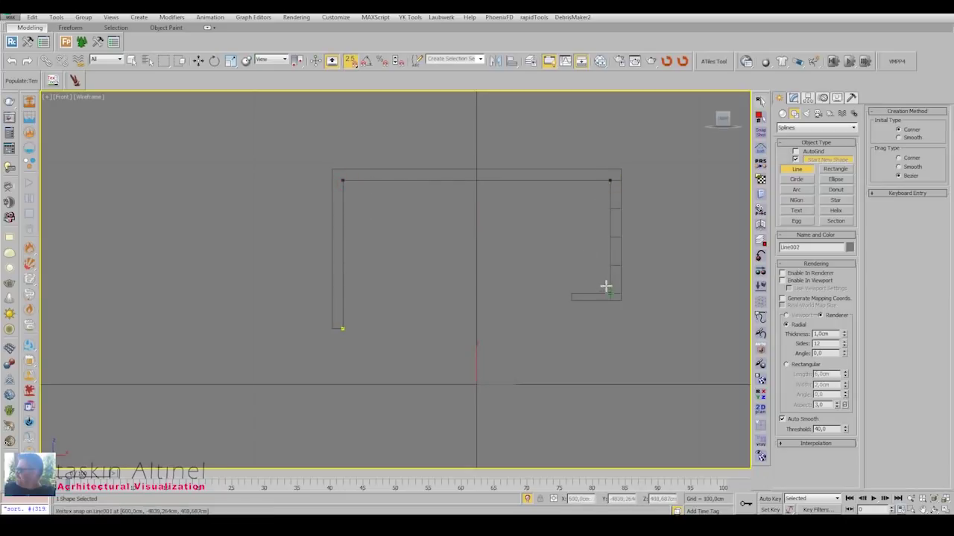
pyautogui.click(342, 328)
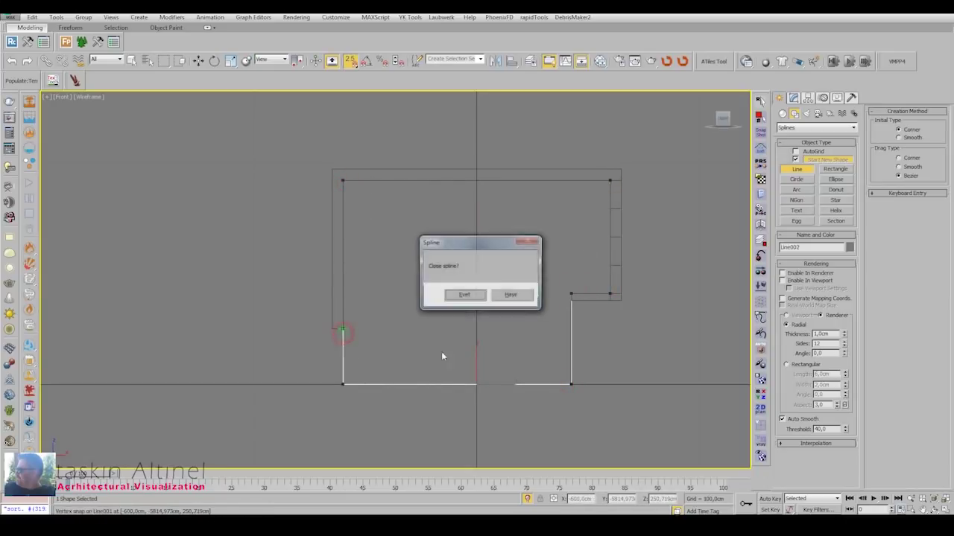
pyautogui.click(460, 293)
# Extrude the closed outline 2225 cm deep.
pyautogui.scroll(5, 383, 366)
pyautogui.scroll(-5, 459, 284)
pyautogui.press('p')
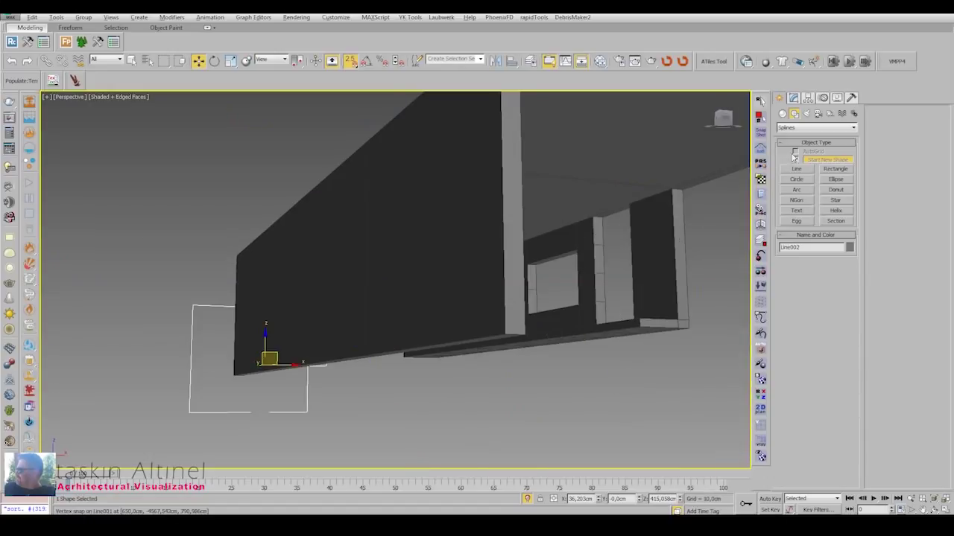
pyautogui.moveTo(459, 284)
pyautogui.keyDown('alt'); pyautogui.mouseDown(button='middle')
pyautogui.moveTo(513, 283)
pyautogui.moveTo(548, 297)
pyautogui.moveTo(460, 288)
pyautogui.mouseUp(button='middle'); pyautogui.keyUp('alt')
pyautogui.press('t')
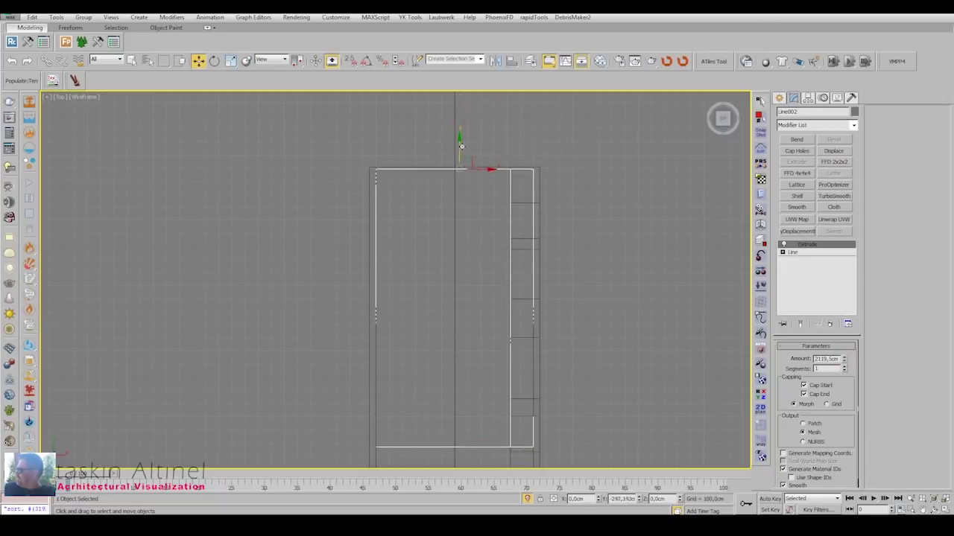
pyautogui.hotkey('alt', 'w')
pyautogui.hotkey('alt', 'w')
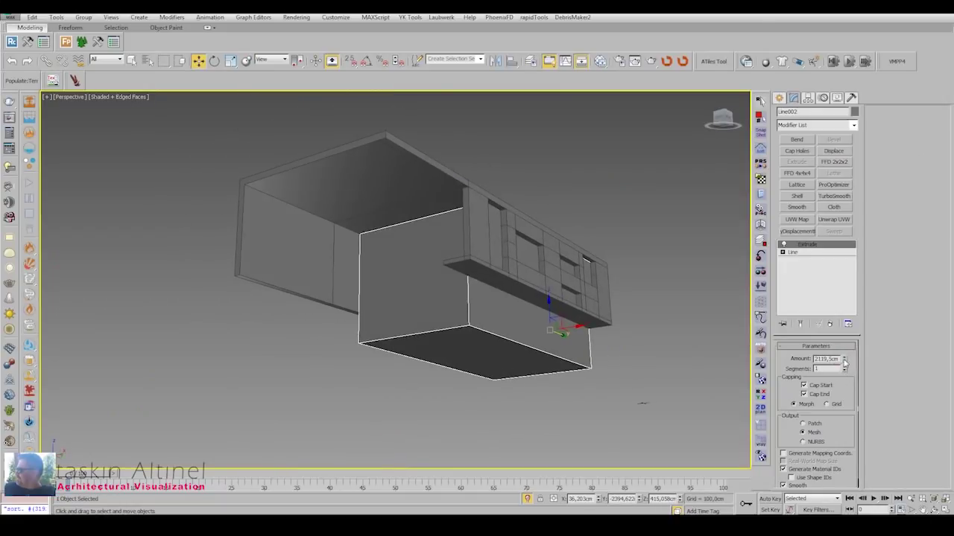
pyautogui.moveTo(844, 361); pyautogui.dragTo(844, 342)
# Convert the extruded Line002 block to editable poly.
pyautogui.press('f')
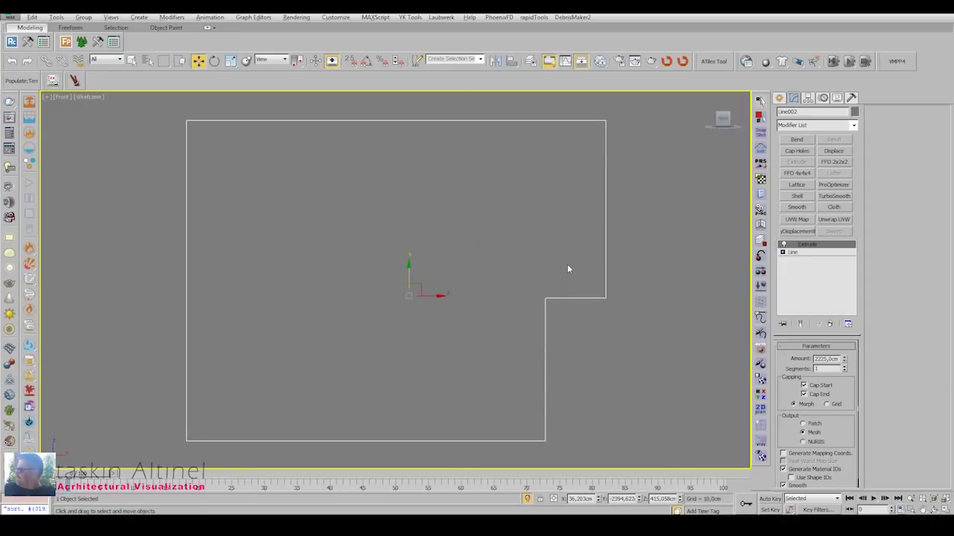
pyautogui.click(801, 260)
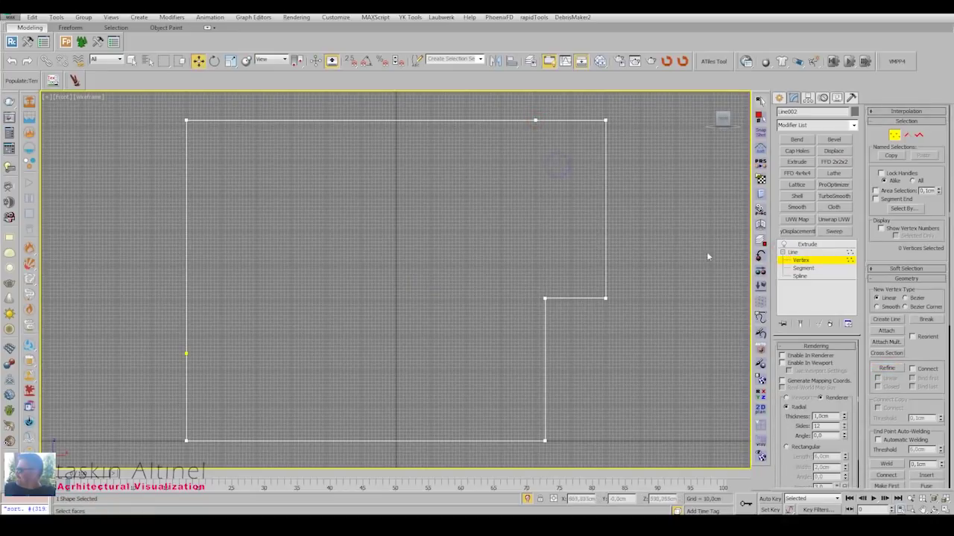
pyautogui.click(807, 244)
pyautogui.rightClick(545, 213)
pyautogui.click(684, 318)
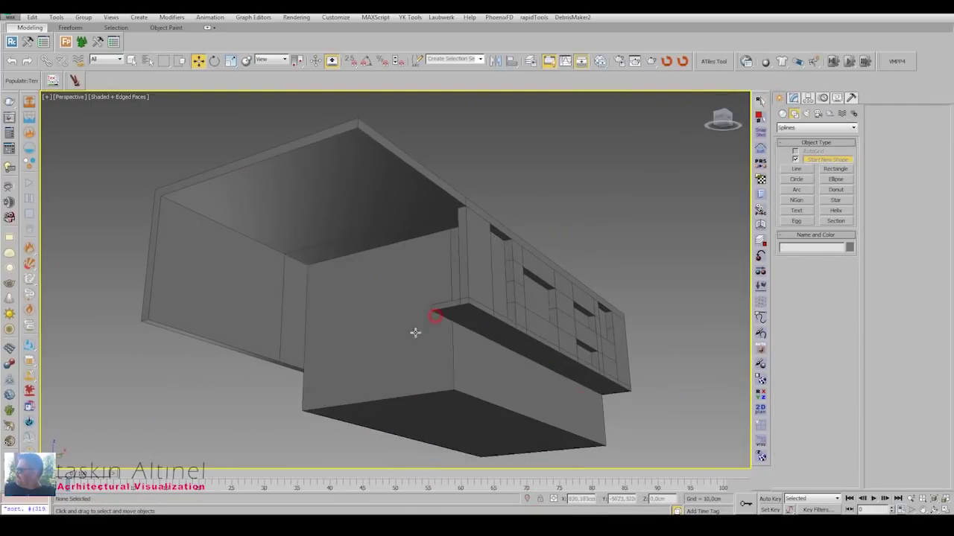
# Select the block's front face, then the vertices along its edge in the Top view.
pyautogui.press('4')
pyautogui.click(393, 318)
pyautogui.keyDown('alt'); pyautogui.moveTo(424, 374); pyautogui.dragTo(309, 315, button='middle'); pyautogui.keyUp('alt')
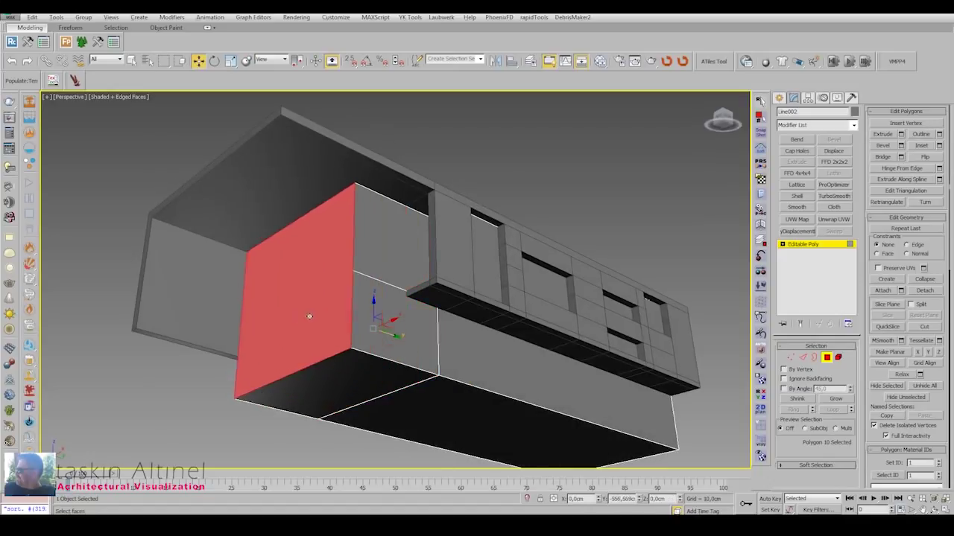
pyautogui.keyDown('alt'); pyautogui.moveTo(425, 283); pyautogui.dragTo(581, 298, button='middle'); pyautogui.keyUp('alt')
pyautogui.hotkey('alt', 'w')
pyautogui.rightClick(266, 144)
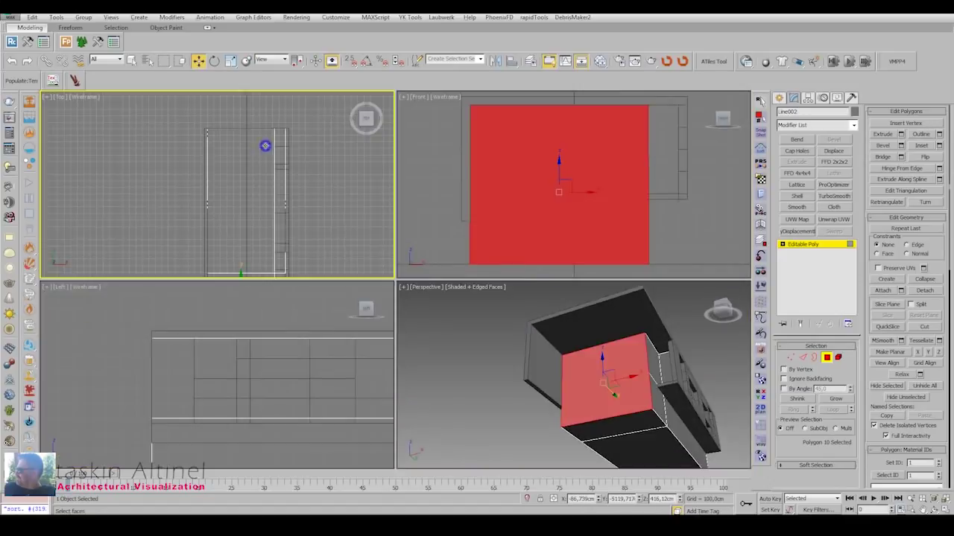
pyautogui.hotkey('alt', 'w')
pyautogui.click(791, 357)
pyautogui.moveTo(629, 305); pyautogui.dragTo(304, 360)
pyautogui.scroll(2, 304, 360)
pyautogui.moveTo(594, 398); pyautogui.dragTo(641, 319, button='middle')
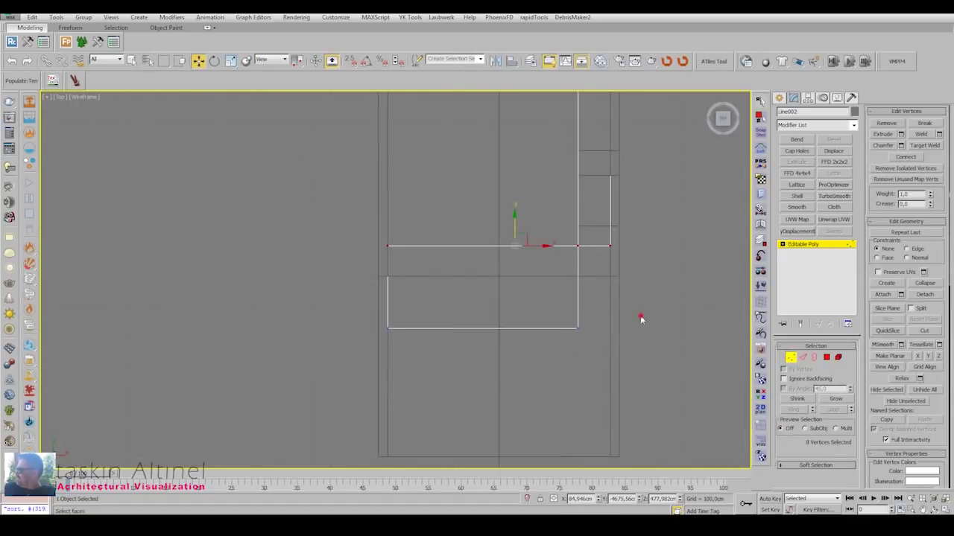
pyautogui.press('p')
pyautogui.keyDown('alt'); pyautogui.moveTo(448, 312); pyautogui.dragTo(462, 371, button='middle'); pyautogui.keyUp('alt')
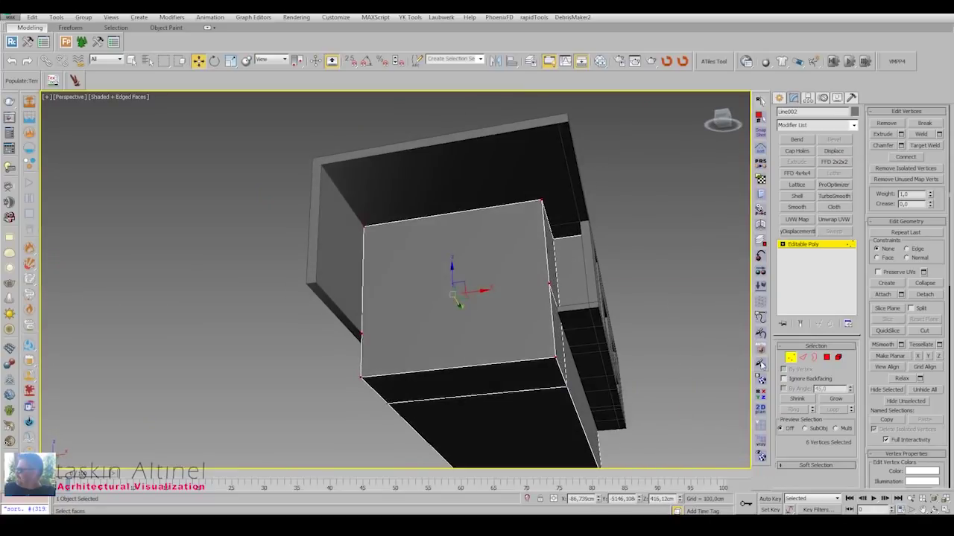
# Add a new connecting edge across the block's face.
pyautogui.press('2')
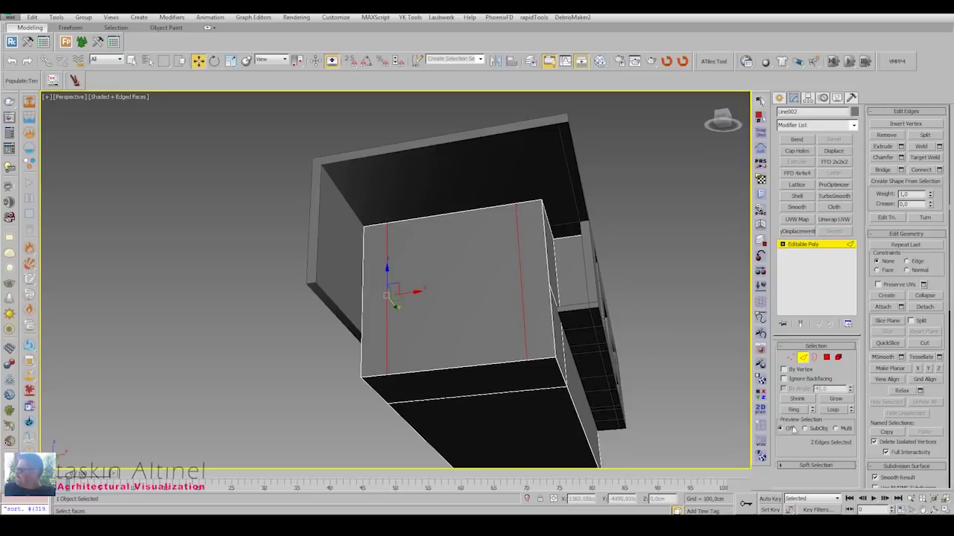
pyautogui.moveTo(626, 326)
pyautogui.keyDown('alt'); pyautogui.mouseDown(button='middle')
pyautogui.moveTo(475, 283)
pyautogui.moveTo(445, 286)
pyautogui.mouseUp(button='middle'); pyautogui.keyUp('alt')
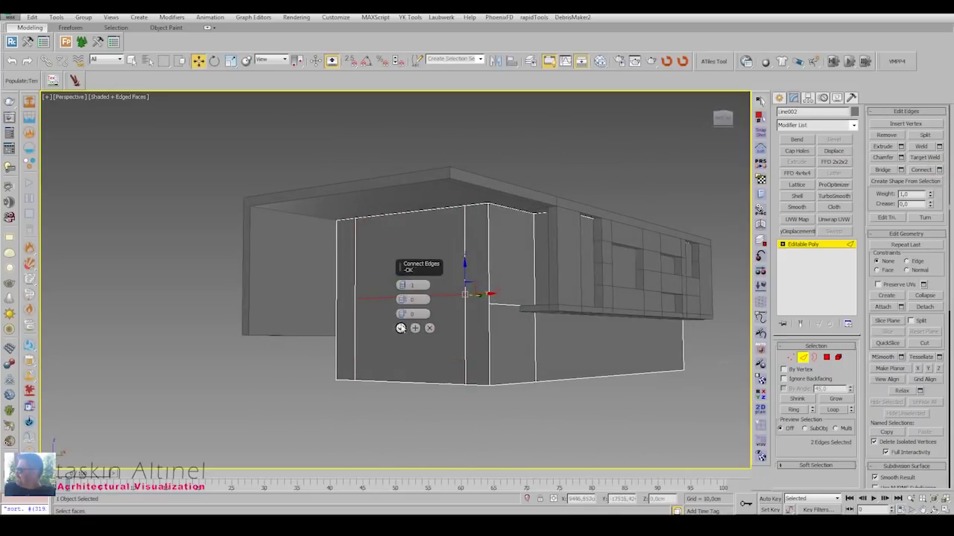
pyautogui.click(401, 328)
pyautogui.hotkey('alt', 'w')
pyautogui.hotkey('alt', 'w')
pyautogui.press('p')
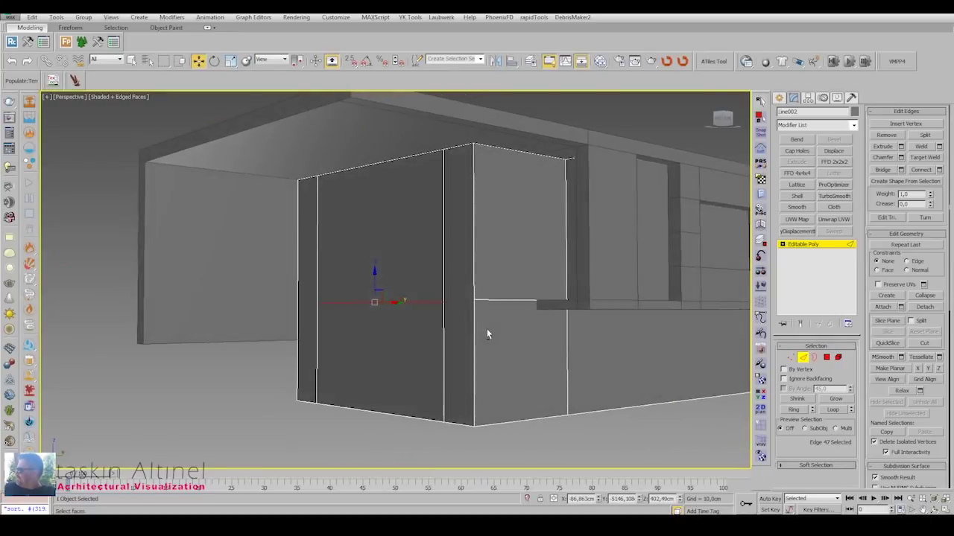
pyautogui.moveTo(487, 328)
pyautogui.keyDown('alt'); pyautogui.mouseDown(button='middle')
pyautogui.moveTo(489, 345)
pyautogui.moveTo(803, 218)
pyautogui.mouseUp(button='middle'); pyautogui.keyUp('alt')
# Chamfer the new edge into a thin strip and extrude it outward as a ledge.
pyautogui.click(900, 158)
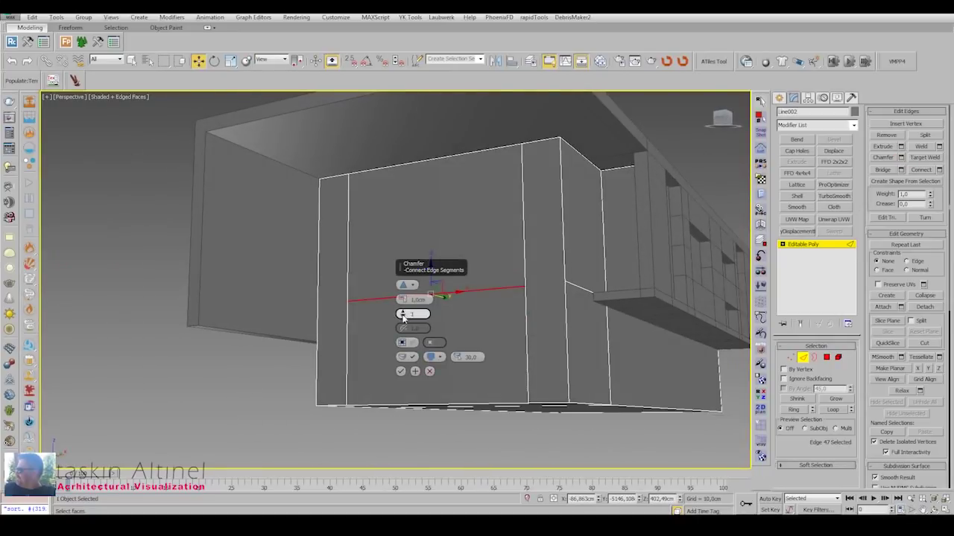
pyautogui.click(401, 372)
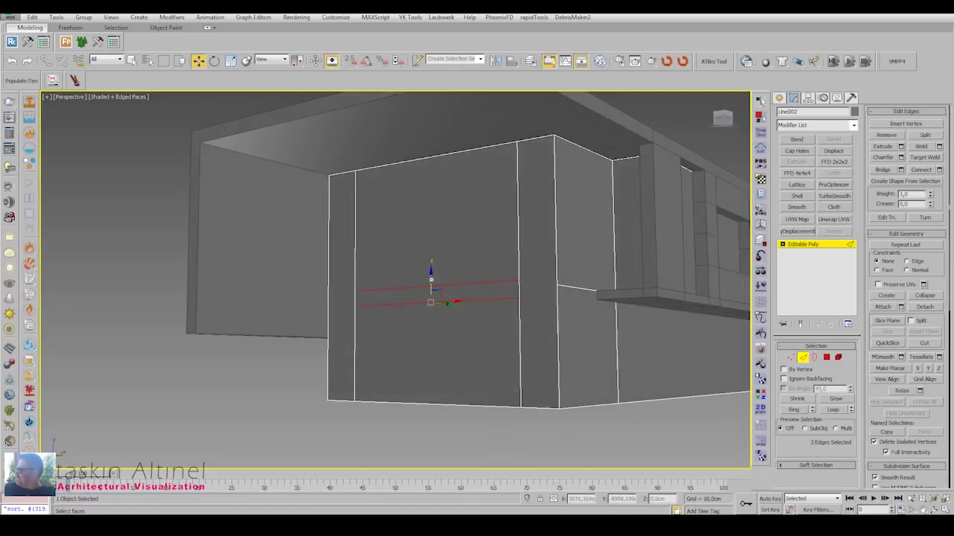
pyautogui.keyDown('alt'); pyautogui.moveTo(429, 282); pyautogui.dragTo(463, 311, button='middle'); pyautogui.keyUp('alt')
pyautogui.press('4')
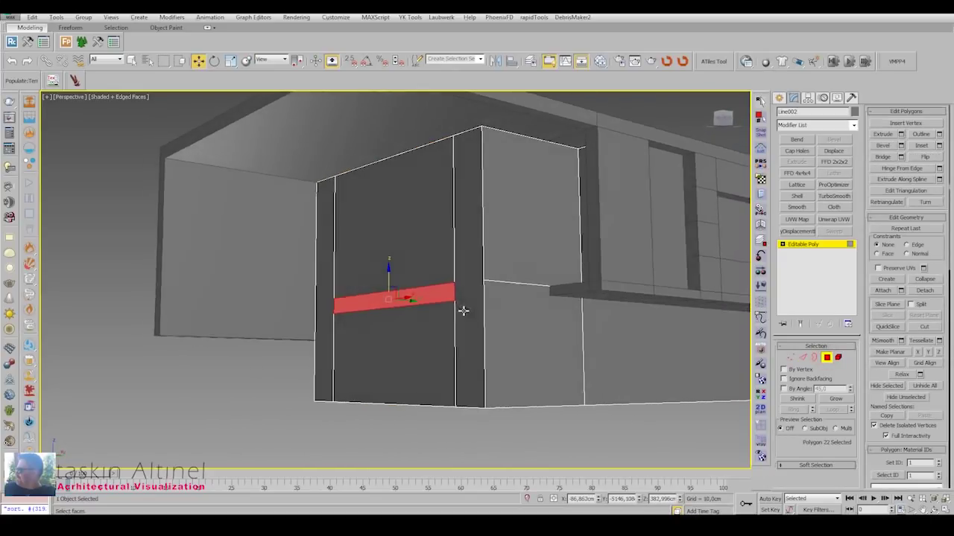
pyautogui.click(401, 314)
pyautogui.moveTo(400, 313)
pyautogui.keyDown('alt'); pyautogui.mouseDown(button='middle')
pyautogui.moveTo(477, 343)
pyautogui.moveTo(435, 303)
pyautogui.moveTo(434, 328)
pyautogui.moveTo(488, 330)
pyautogui.moveTo(505, 300)
pyautogui.moveTo(476, 299)
pyautogui.mouseUp(button='middle'); pyautogui.keyUp('alt')
# Connect the block's vertical edges to split its side faces into panels.
pyautogui.press('2')
pyautogui.rightClick(437, 319)
pyautogui.click(485, 305)
pyautogui.click(938, 170)
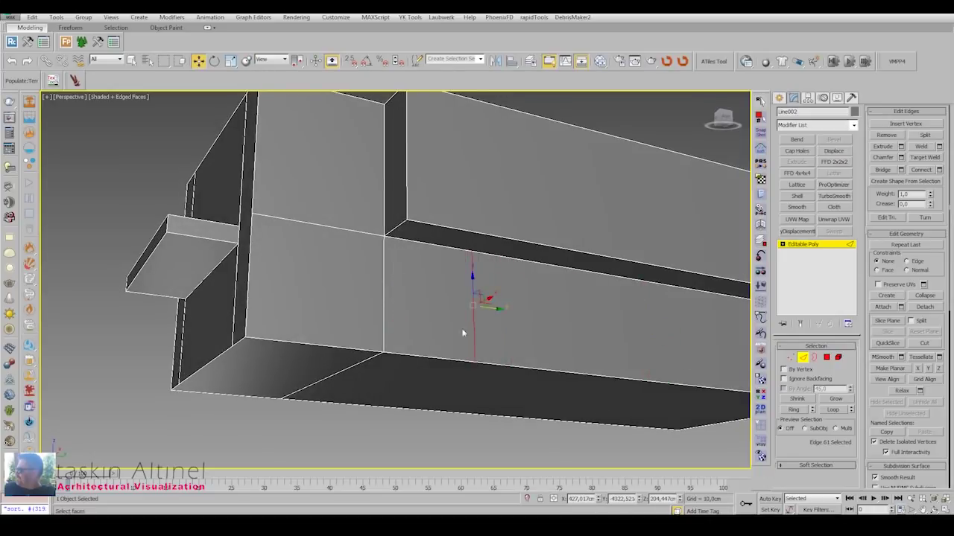
pyautogui.moveTo(462, 333)
pyautogui.keyDown('alt'); pyautogui.mouseDown(button='middle')
pyautogui.moveTo(447, 342)
pyautogui.moveTo(414, 306)
pyautogui.mouseUp(button='middle'); pyautogui.keyUp('alt')
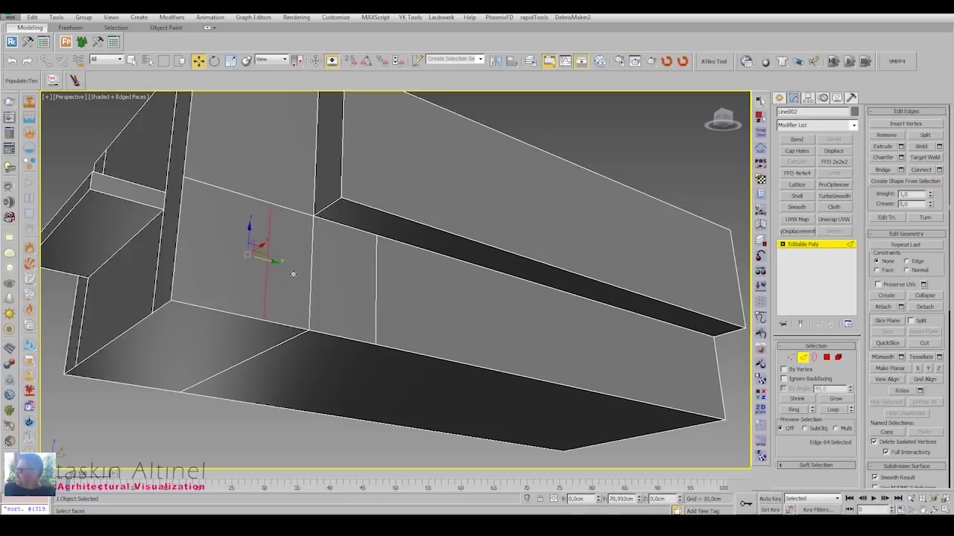
pyautogui.moveTo(290, 272)
pyautogui.keyDown('alt'); pyautogui.mouseDown(button='middle')
pyautogui.moveTo(439, 347)
pyautogui.moveTo(633, 385)
pyautogui.moveTo(623, 337)
pyautogui.moveTo(351, 305)
pyautogui.mouseUp(button='middle'); pyautogui.keyUp('alt')
pyautogui.click(939, 169)
pyautogui.click(400, 328)
# Maximize the front view and exit sub-object editing.
pyautogui.hotkey('alt', 'w')
pyautogui.press('1')
pyautogui.hotkey('alt', 'w')
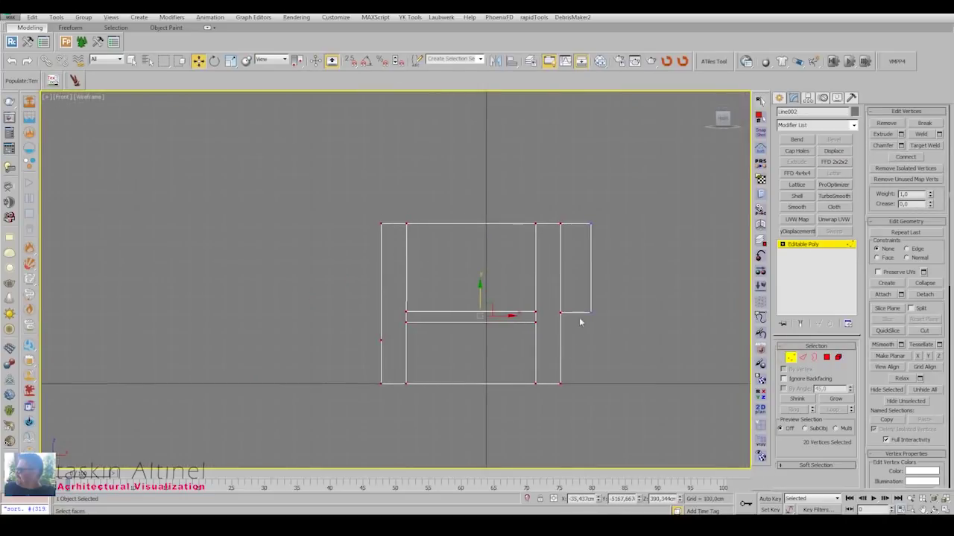
pyautogui.rightClick(574, 273)
# Set up a maximized Left view with the grid hidden and nothing selected, ready to draw the slats.
pyautogui.click(522, 261)
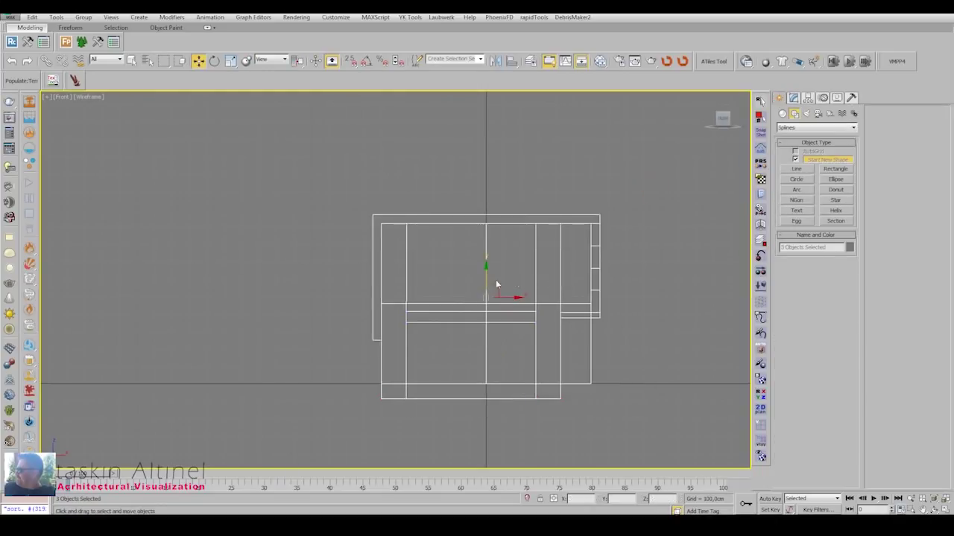
pyautogui.press('p')
pyautogui.moveTo(462, 364)
pyautogui.keyDown('alt'); pyautogui.mouseDown(button='middle')
pyautogui.moveTo(485, 324)
pyautogui.moveTo(649, 395)
pyautogui.moveTo(373, 266)
pyautogui.moveTo(396, 261)
pyautogui.moveTo(464, 336)
pyautogui.moveTo(424, 336)
pyautogui.mouseUp(button='middle'); pyautogui.keyUp('alt')
pyautogui.click(372, 266)
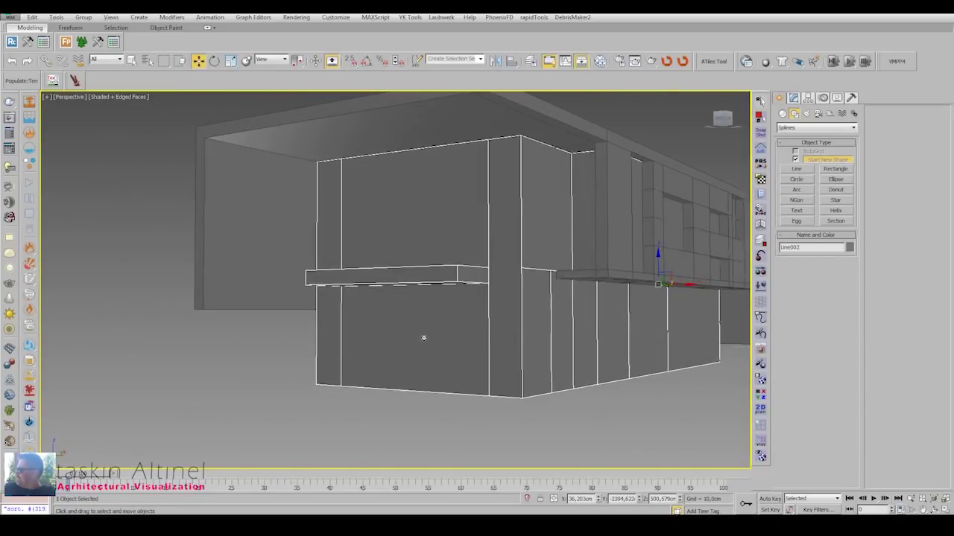
pyautogui.hotkey('alt', 'w')
pyautogui.press('l')
pyautogui.hotkey('alt', 'w')
pyautogui.press('g')
pyautogui.click(543, 352)
pyautogui.scroll(3, 543, 353)
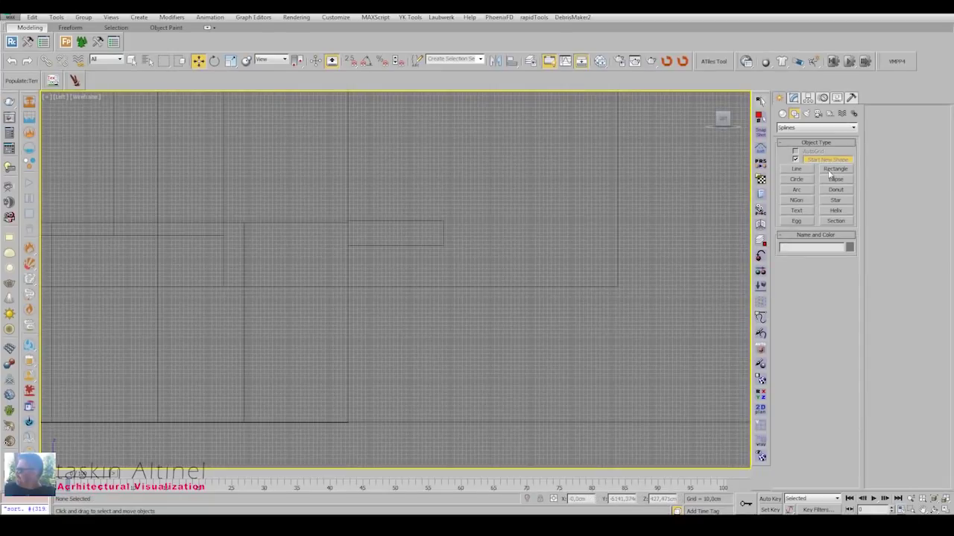
# Draw a slat rectangle outline and copy it into 20 outlines side by side.
pyautogui.click(831, 170)
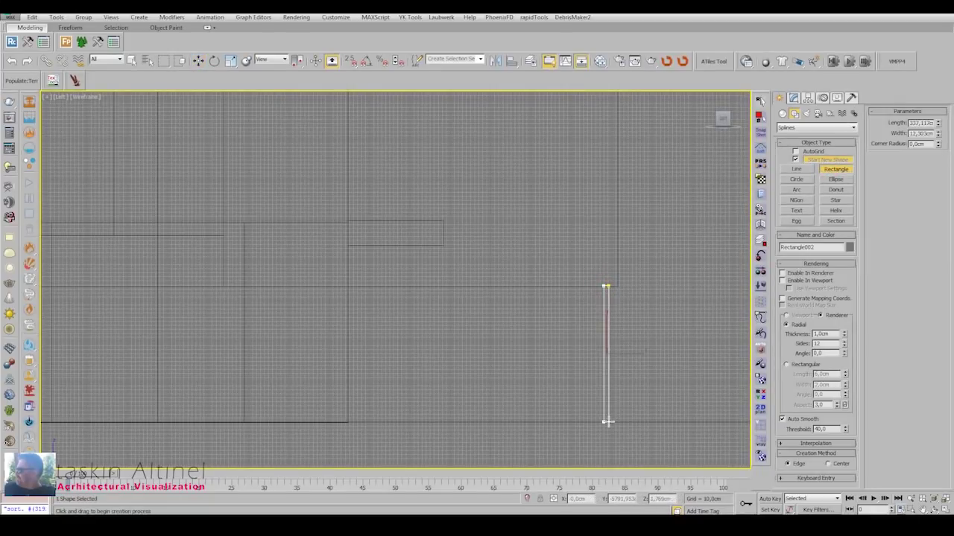
pyautogui.press('w')
pyautogui.keyDown('shift'); pyautogui.moveTo(617, 355); pyautogui.dragTo(619, 355); pyautogui.keyUp('shift')
pyautogui.click(513, 304)
pyautogui.click(480, 306)
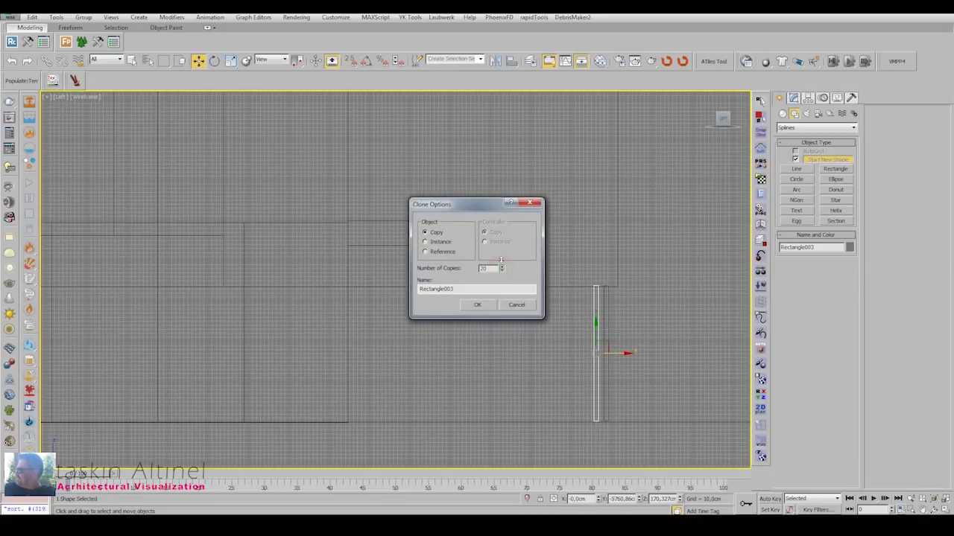
pyautogui.click(479, 304)
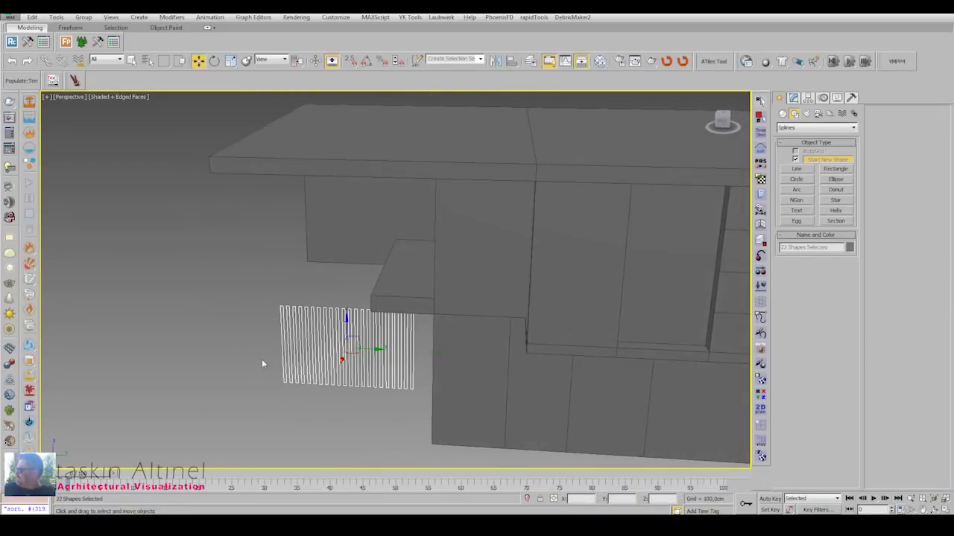
pyautogui.press('z')
# Convert the outlines to an editable spline, attach all rectangles, and extrude them 38 cm.
pyautogui.rightClick(460, 316)
pyautogui.click(603, 419)
pyautogui.press('h')
pyautogui.hotkey('ctrl', 'a')
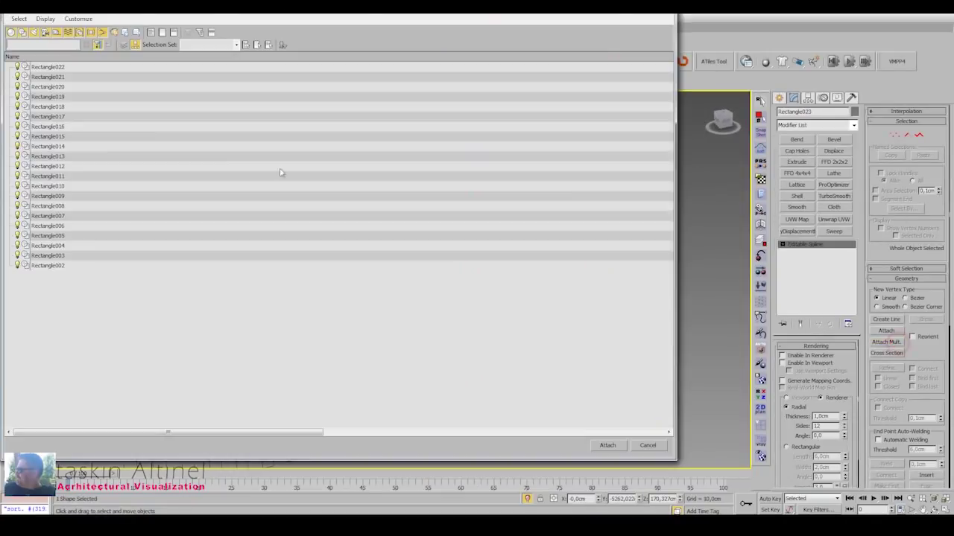
pyautogui.press('Return')
pyautogui.click(796, 161)
pyautogui.rightClick(843, 358)
pyautogui.moveTo(843, 358); pyautogui.dragTo(842, 335)
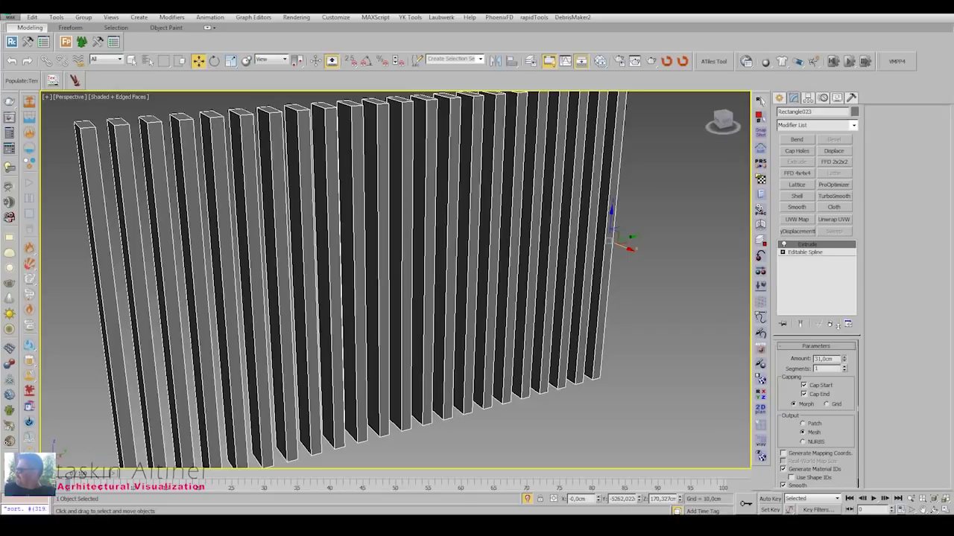
# Convert the slat screen to an editable poly and select all 132 faces in Polygon mode.
pyautogui.scroll(-10, 506, 303)
pyautogui.keyDown('alt'); pyautogui.moveTo(447, 320); pyautogui.dragTo(402, 313, button='middle'); pyautogui.keyUp('alt')
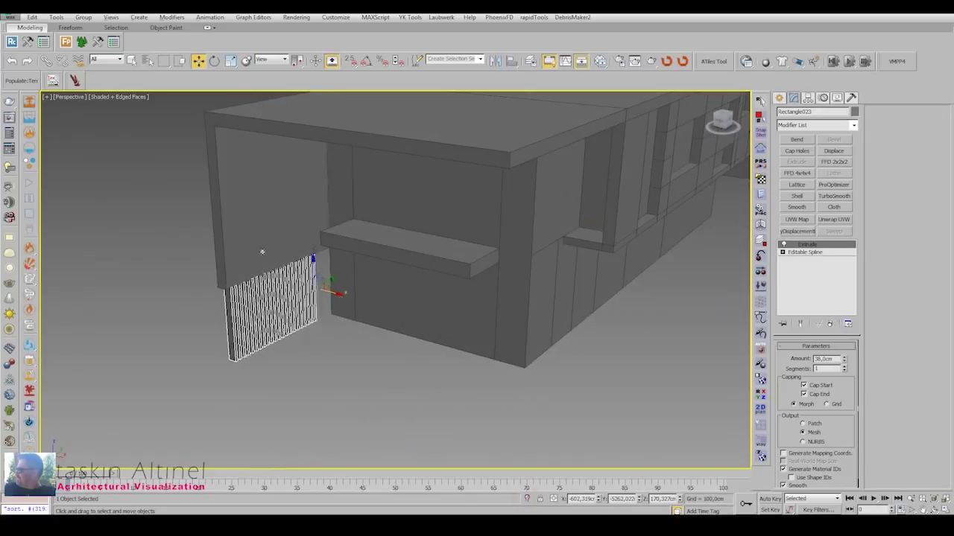
pyautogui.press('t')
pyautogui.moveTo(428, 178); pyautogui.dragTo(487, 222, button='middle')
pyautogui.scroll(-5, 488, 222)
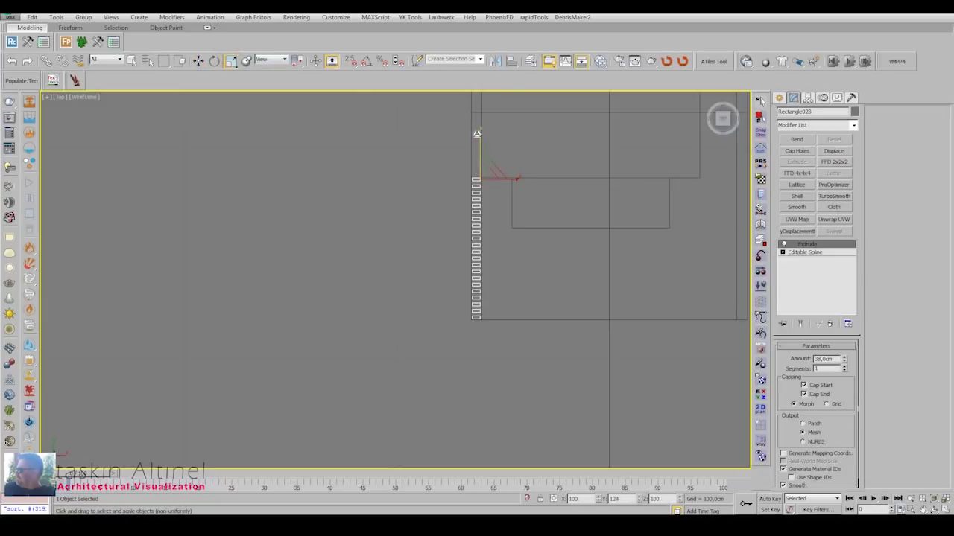
pyautogui.press('p')
pyautogui.rightClick(340, 293)
pyautogui.click(394, 417)
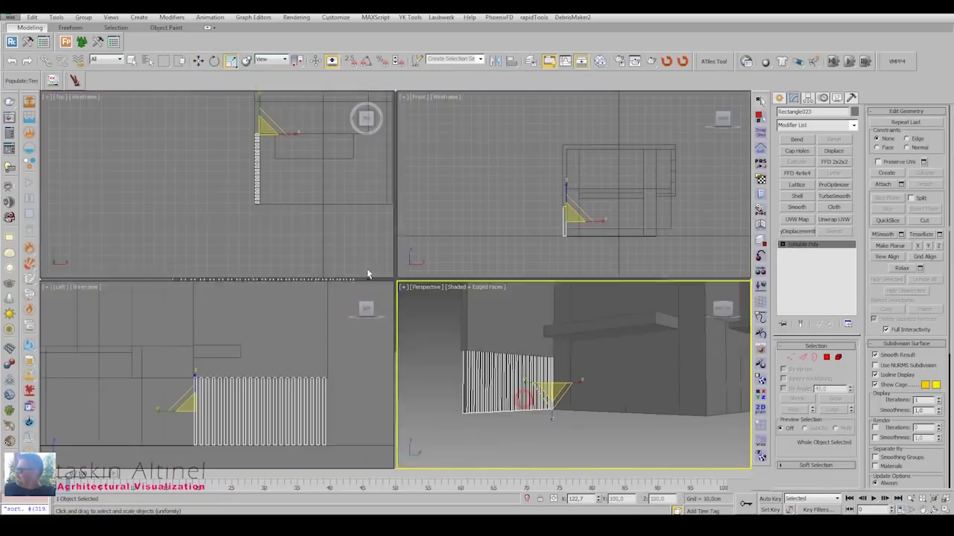
pyautogui.press('4')
pyautogui.hotkey('ctrl', 'a')
pyautogui.press('z')
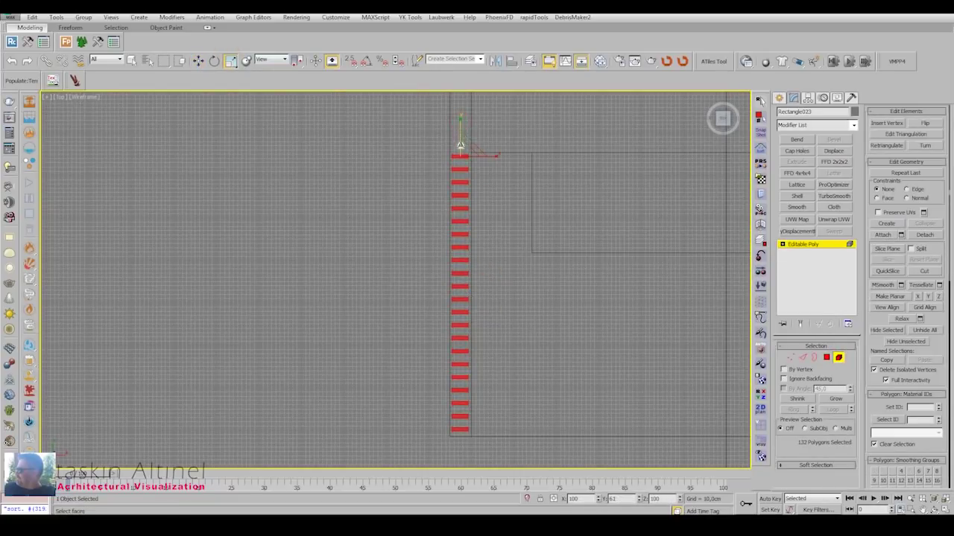
pyautogui.hotkey('alt', 'w')
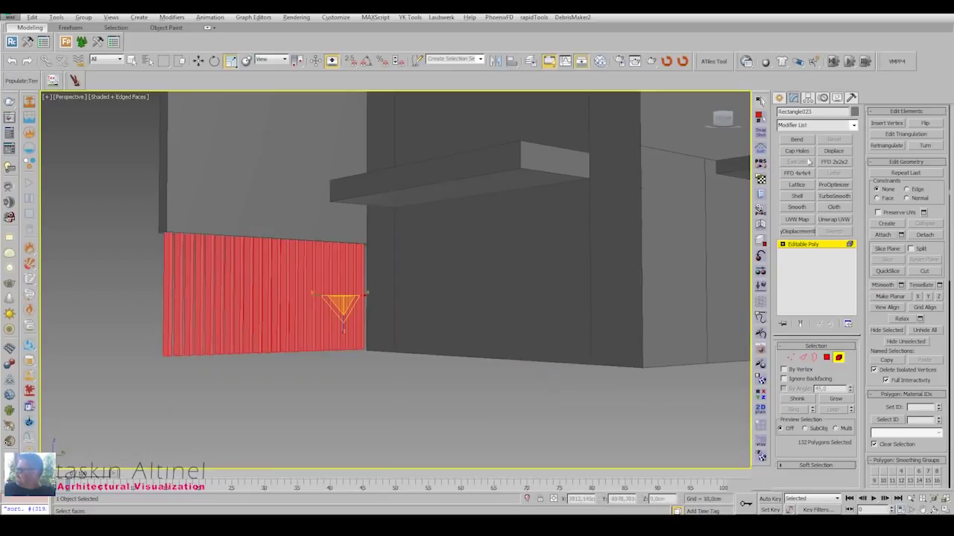
pyautogui.moveTo(424, 324)
pyautogui.keyDown('alt'); pyautogui.mouseDown(button='middle')
pyautogui.moveTo(465, 351)
pyautogui.moveTo(456, 340)
pyautogui.moveTo(491, 246)
pyautogui.mouseUp(button='middle'); pyautogui.keyUp('alt')
# Cut a horizontal QuickSlice across the building's front wall in the Front view.
pyautogui.click(492, 245)
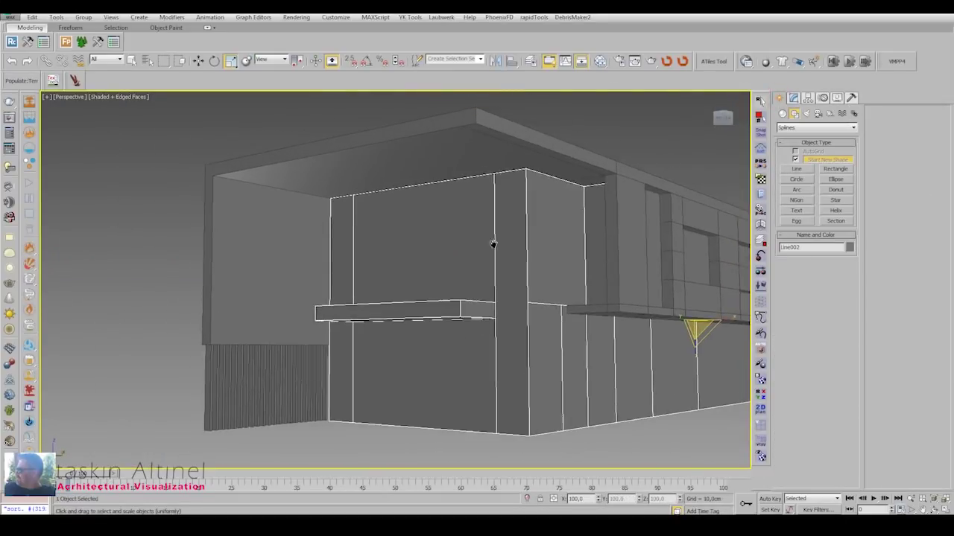
pyautogui.click(794, 98)
pyautogui.press('2')
pyautogui.scroll(-3, 586, 226)
pyautogui.press('f')
pyautogui.moveTo(660, 226)
pyautogui.mouseDown()
pyautogui.moveTo(253, 227)
pyautogui.moveTo(253, 295)
pyautogui.mouseUp()
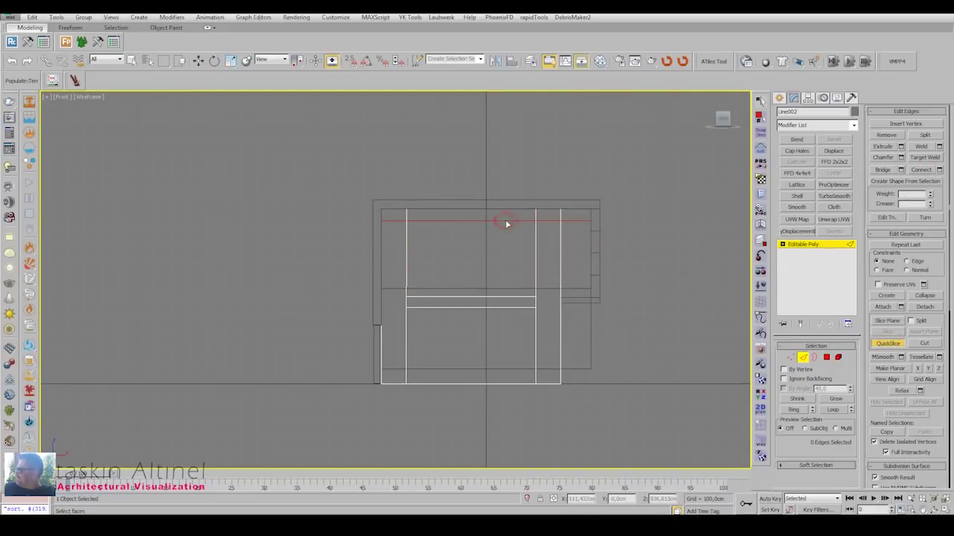
pyautogui.scroll(3, 532, 279)
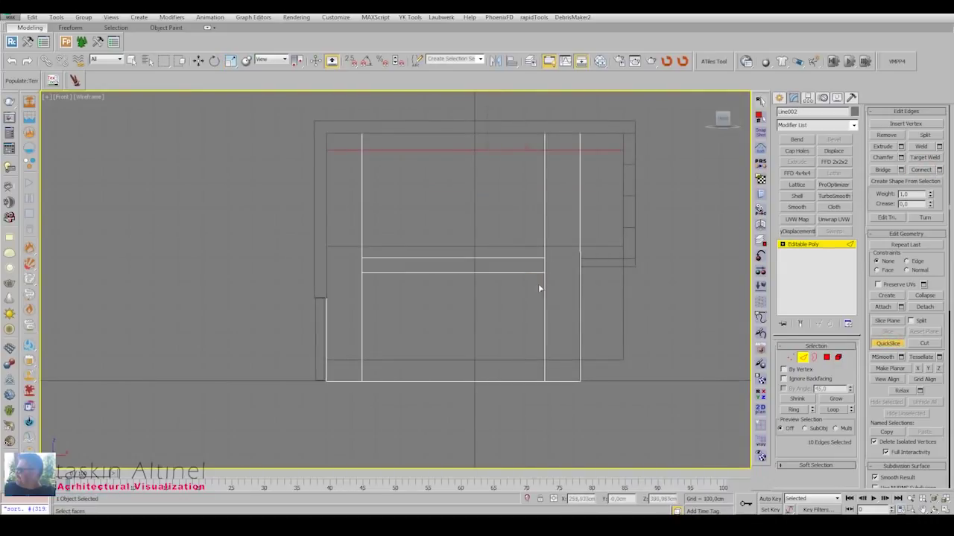
pyautogui.click(572, 288)
pyautogui.click(570, 284)
# Select the ledge faces and the two tall wall panels and extrude them inward.
pyautogui.press('p')
pyautogui.scroll(3, 551, 231)
pyautogui.rightClick(434, 218)
pyautogui.click(462, 246)
pyautogui.click(330, 345)
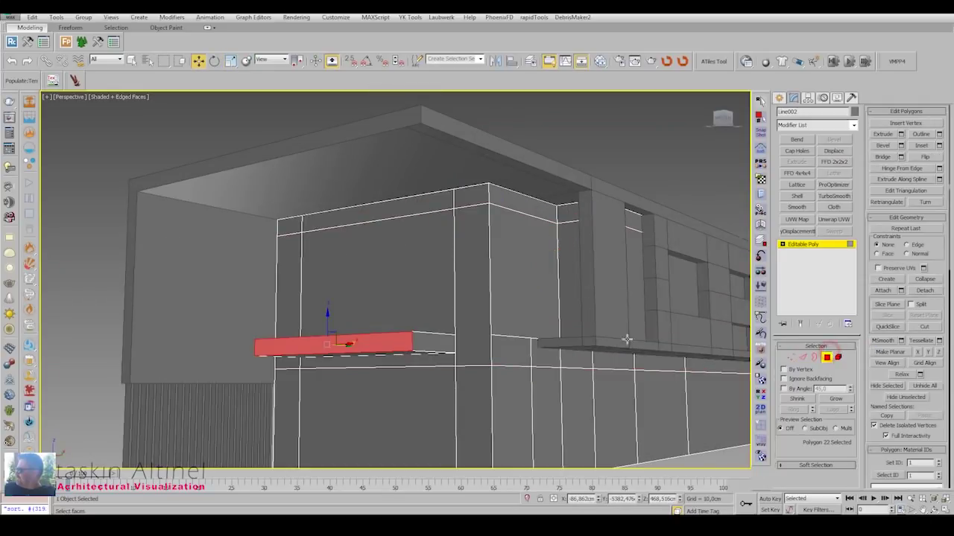
pyautogui.keyDown('ctrl'); pyautogui.click(308, 315); pyautogui.keyUp('ctrl')
pyautogui.keyDown('ctrl'); pyautogui.click(447, 200); pyautogui.keyUp('ctrl')
pyautogui.click(451, 249)
pyautogui.scroll(-3, 432, 284)
pyautogui.keyDown('ctrl'); pyautogui.click(415, 313); pyautogui.keyUp('ctrl')
pyautogui.moveTo(415, 313)
pyautogui.keyDown('alt'); pyautogui.mouseDown(button='middle')
pyautogui.moveTo(469, 313)
pyautogui.moveTo(452, 313)
pyautogui.mouseUp(button='middle'); pyautogui.keyUp('alt')
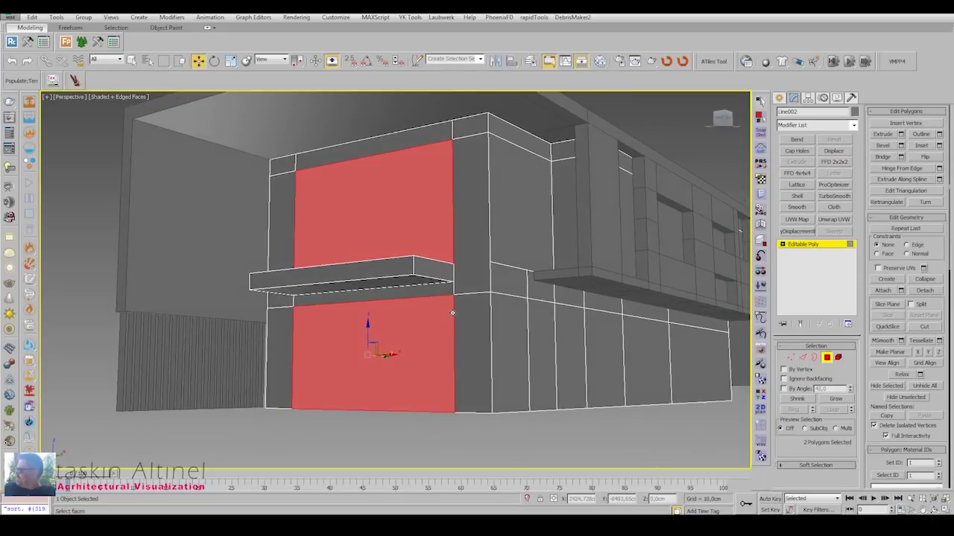
pyautogui.click(901, 134)
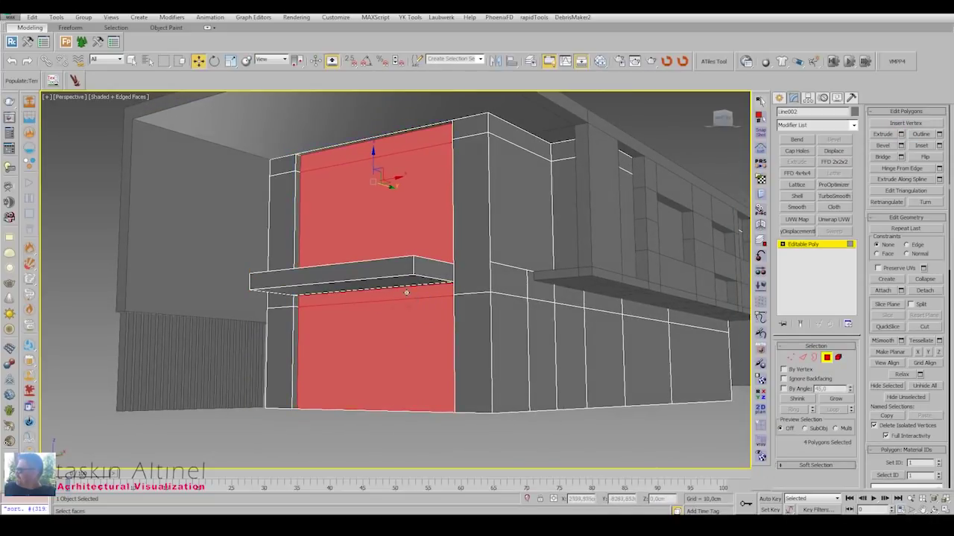
pyautogui.click(901, 134)
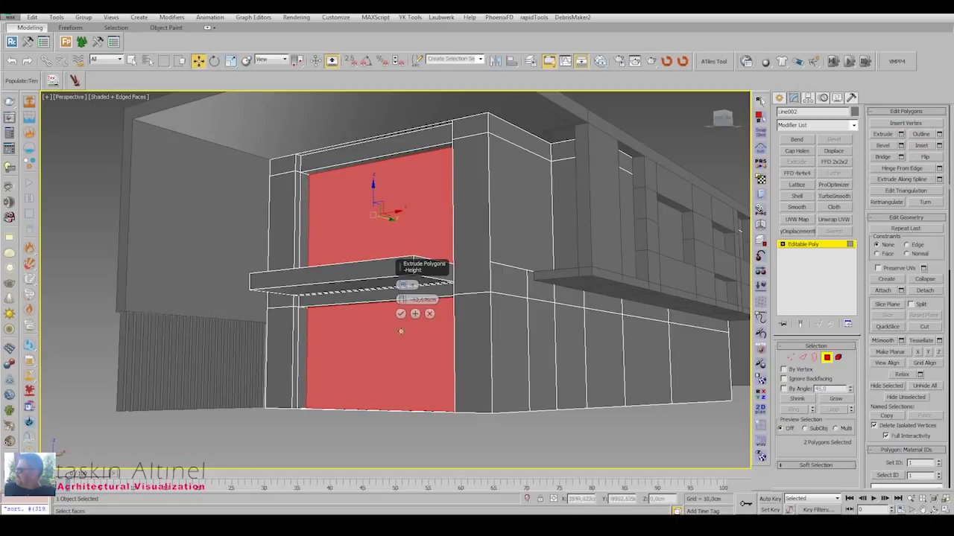
pyautogui.click(401, 314)
# Add new connecting edges across the lower wall beneath the cantilevered block.
pyautogui.scroll(5, 357, 171)
pyautogui.click(344, 169)
pyautogui.scroll(-6, 345, 170)
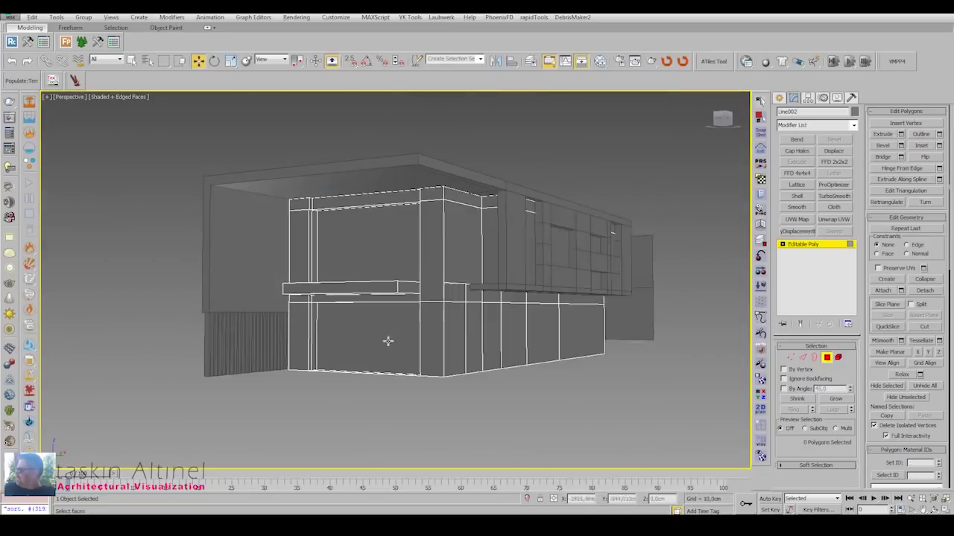
pyautogui.scroll(5, 387, 341)
pyautogui.moveTo(340, 372)
pyautogui.keyDown('alt'); pyautogui.mouseDown(button='middle')
pyautogui.moveTo(298, 341)
pyautogui.moveTo(383, 256)
pyautogui.moveTo(375, 162)
pyautogui.moveTo(323, 170)
pyautogui.mouseUp(button='middle'); pyautogui.keyUp('alt')
pyautogui.scroll(2, 359, 227)
pyautogui.scroll(-5, 359, 227)
pyautogui.scroll(3, 382, 223)
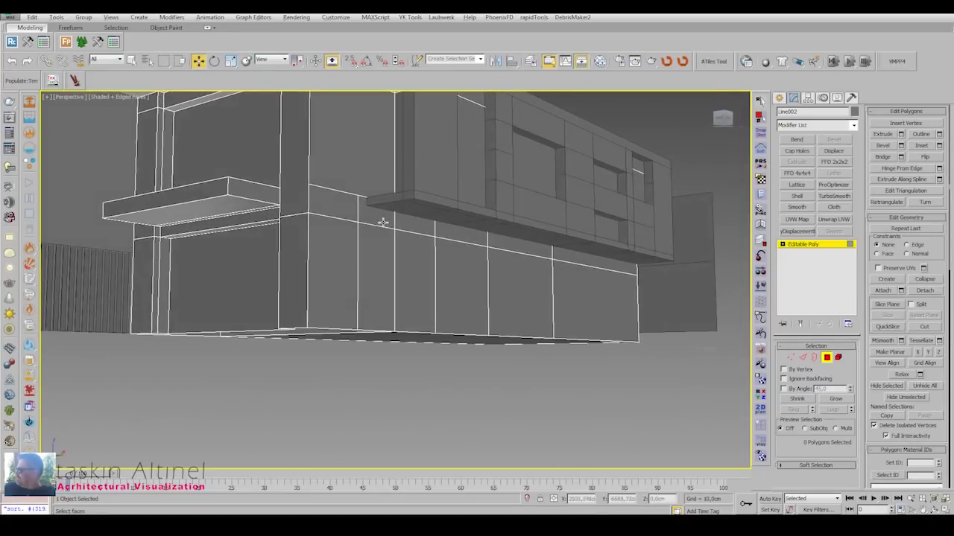
pyautogui.scroll(3, 382, 223)
pyautogui.scroll(2, 375, 232)
pyautogui.keyDown('alt'); pyautogui.moveTo(385, 236); pyautogui.dragTo(451, 245, button='middle'); pyautogui.keyUp('alt')
pyautogui.scroll(-2, 452, 245)
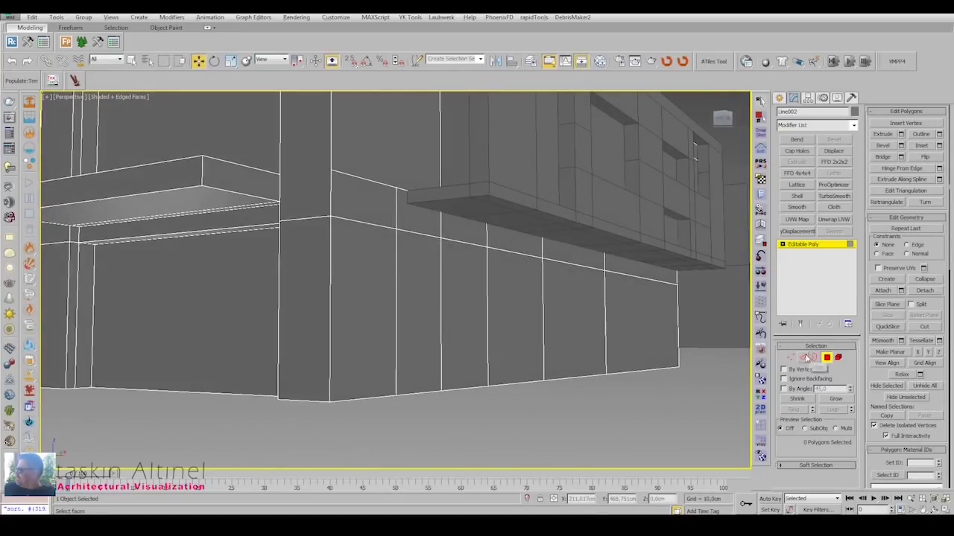
pyautogui.click(807, 358)
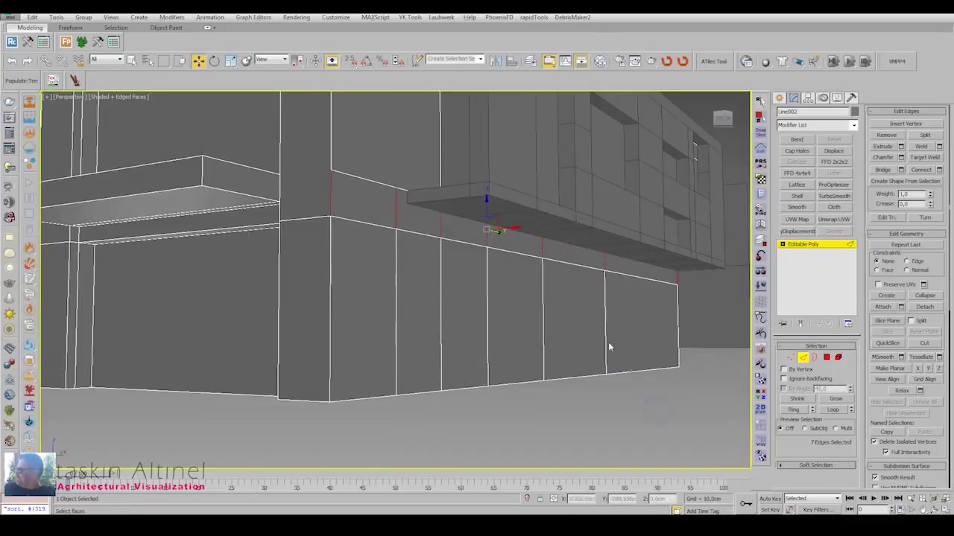
pyautogui.click(938, 170)
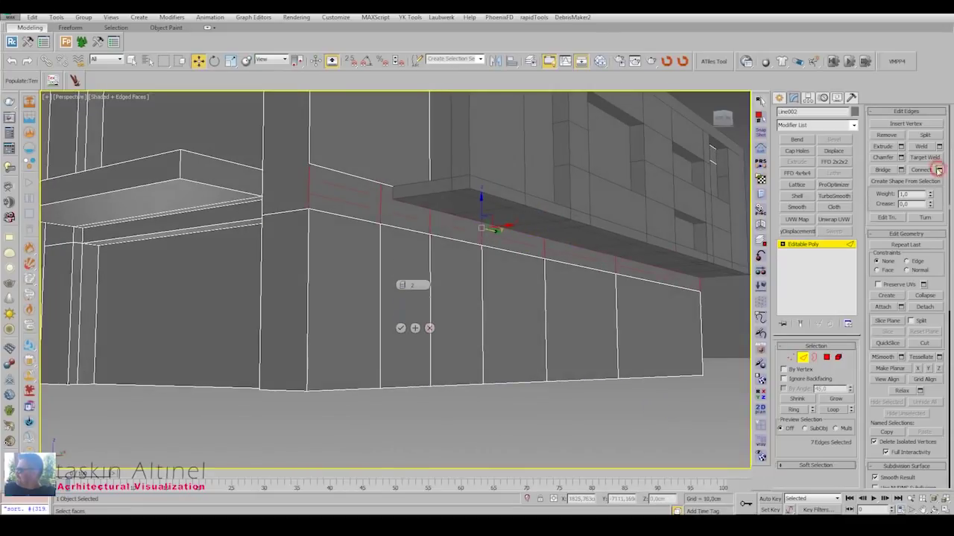
pyautogui.click(401, 328)
# Select the lower wall's door faces and extrude them inward about -31.92 cm.
pyautogui.keyDown('alt'); pyautogui.moveTo(457, 281); pyautogui.dragTo(469, 309, button='middle'); pyautogui.keyUp('alt')
pyautogui.press('4')
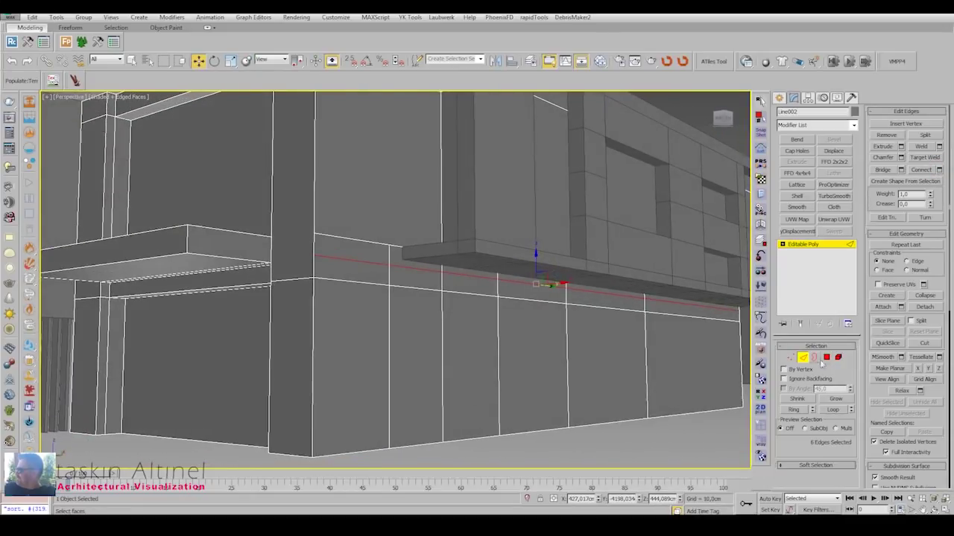
pyautogui.click(412, 313)
pyautogui.keyDown('alt'); pyautogui.moveTo(412, 313); pyautogui.dragTo(447, 298, button='middle'); pyautogui.keyUp('alt')
pyautogui.scroll(2, 507, 286)
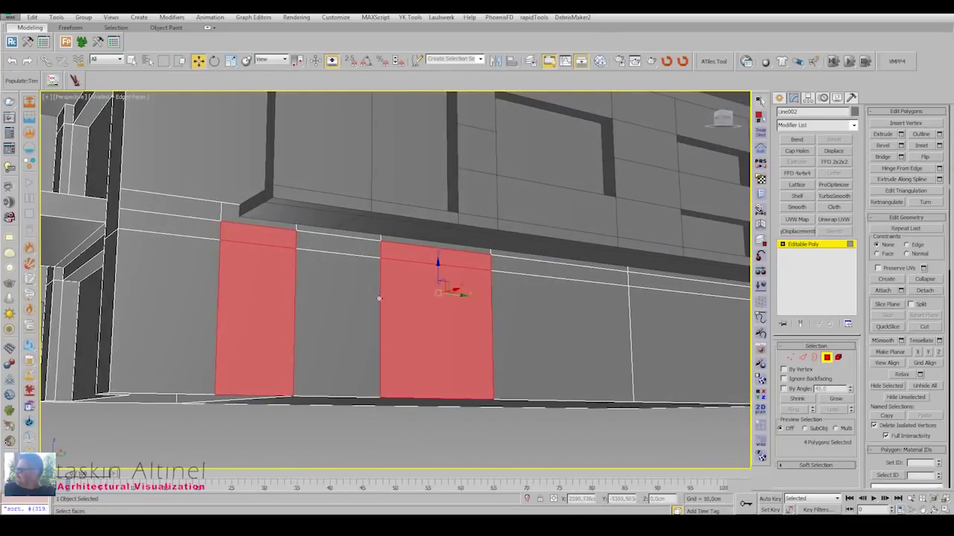
pyautogui.keyDown('alt'); pyautogui.click(447, 313); pyautogui.keyUp('alt')
pyautogui.keyDown('alt'); pyautogui.moveTo(345, 254); pyautogui.dragTo(524, 319, button='middle'); pyautogui.keyUp('alt')
pyautogui.keyDown('ctrl'); pyautogui.click(536, 273); pyautogui.keyUp('ctrl')
pyautogui.keyDown('alt'); pyautogui.moveTo(536, 272); pyautogui.dragTo(566, 283, button='middle'); pyautogui.keyUp('alt')
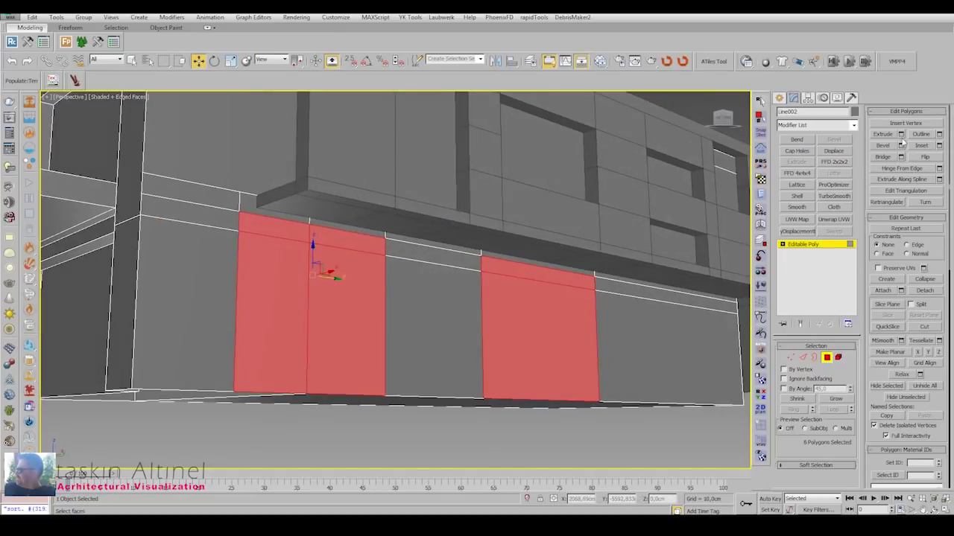
pyautogui.click(900, 134)
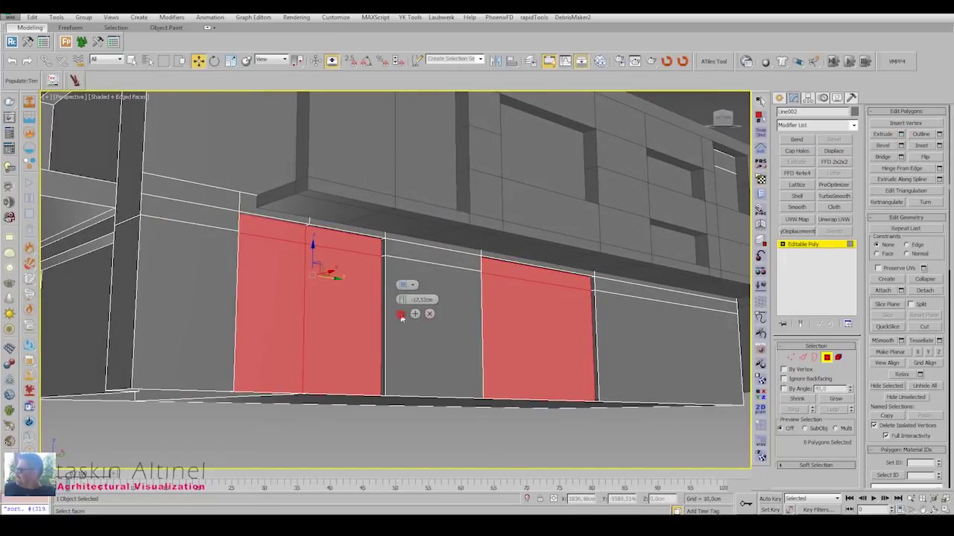
pyautogui.click(900, 134)
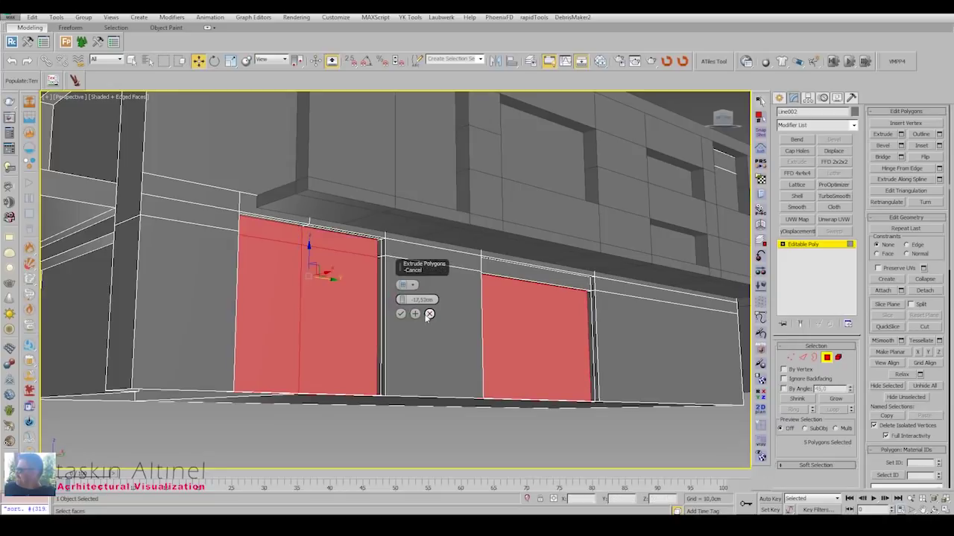
pyautogui.moveTo(402, 297); pyautogui.dragTo(403, 300)
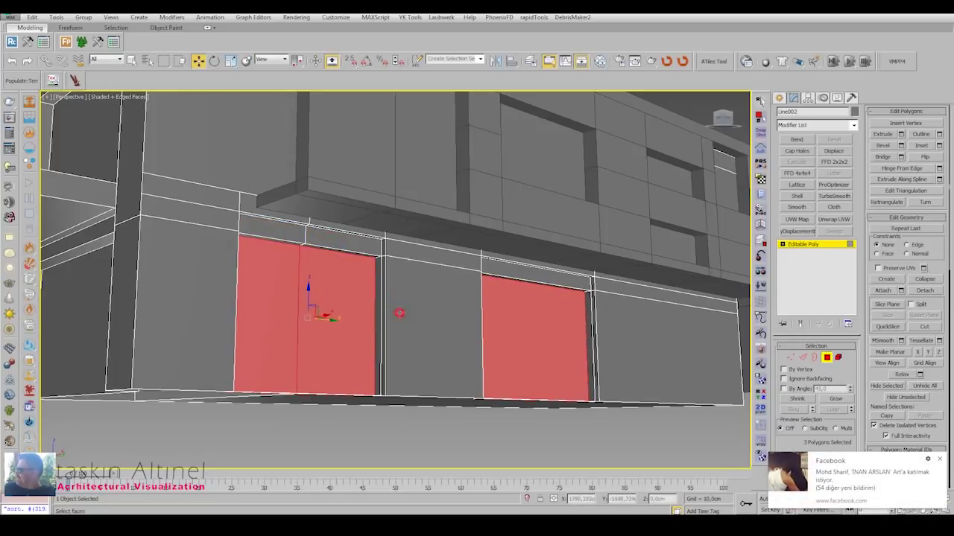
# Inspect the recessed bays with selected faces shown as outlines, and clear the selection.
pyautogui.scroll(-5, 399, 313)
pyautogui.moveTo(399, 313)
pyautogui.keyDown('alt'); pyautogui.mouseDown(button='middle')
pyautogui.moveTo(298, 373)
pyautogui.moveTo(534, 316)
pyautogui.mouseUp(button='middle'); pyautogui.keyUp('alt')
pyautogui.press('F2')
pyautogui.scroll(10, 224, 437)
pyautogui.click(223, 437)
pyautogui.scroll(-3, 330, 398)
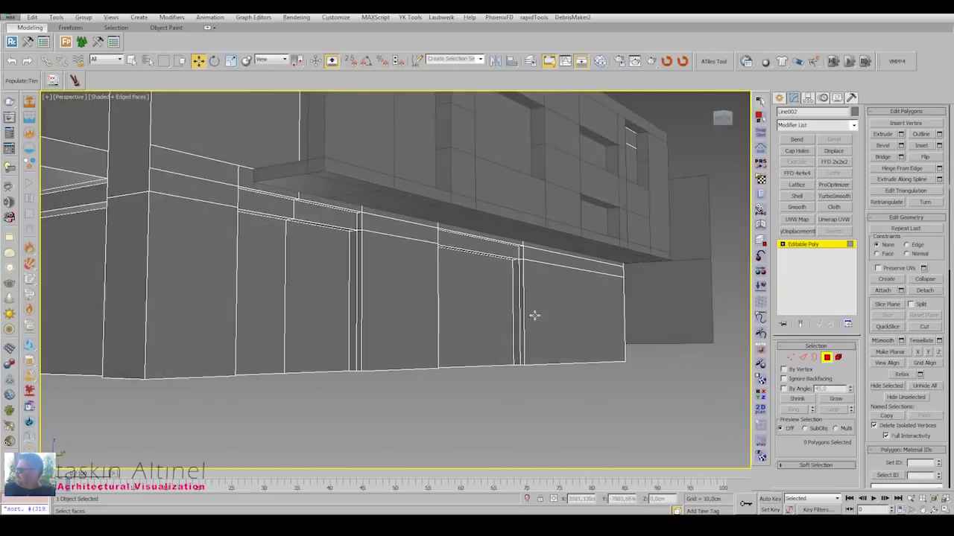
pyautogui.scroll(-5, 522, 298)
pyautogui.keyDown('alt'); pyautogui.moveTo(511, 284); pyautogui.dragTo(569, 243, button='middle'); pyautogui.keyUp('alt')
pyautogui.scroll(6, 571, 165)
# Select the upper box's corner faces and bottom edges, and connect them with new edges.
pyautogui.click(569, 161)
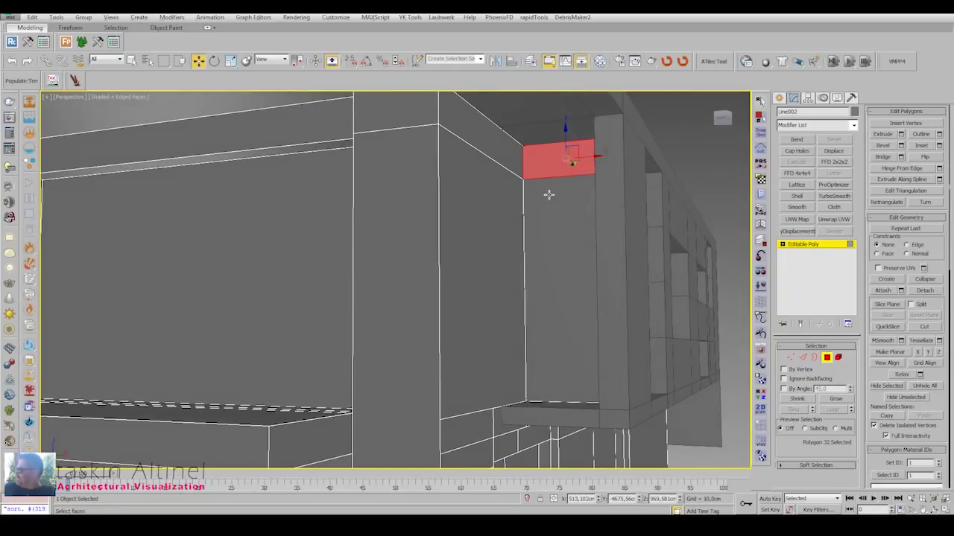
pyautogui.keyDown('ctrl'); pyautogui.click(549, 195); pyautogui.keyUp('ctrl')
pyautogui.scroll(4, 548, 198)
pyautogui.moveTo(526, 204)
pyautogui.keyDown('alt'); pyautogui.mouseDown(button='middle')
pyautogui.moveTo(514, 214)
pyautogui.moveTo(645, 338)
pyautogui.mouseUp(button='middle'); pyautogui.keyUp('alt')
pyautogui.scroll(-5, 515, 214)
pyautogui.press('2')
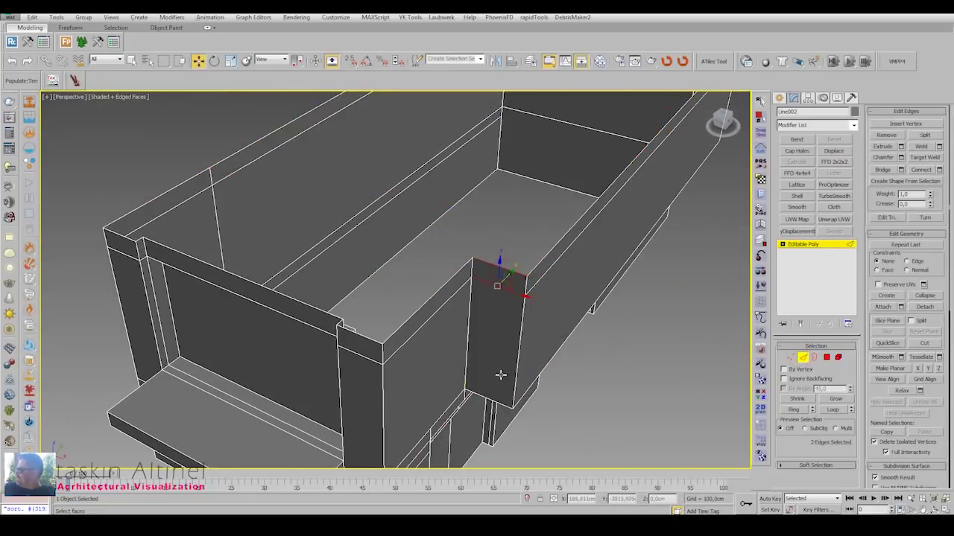
pyautogui.keyDown('ctrl'); pyautogui.click(496, 395); pyautogui.keyUp('ctrl')
pyautogui.keyDown('alt'); pyautogui.moveTo(495, 395); pyautogui.dragTo(517, 283, button='middle'); pyautogui.keyUp('alt')
pyautogui.click(401, 329)
pyautogui.moveTo(401, 328)
pyautogui.keyDown('alt'); pyautogui.mouseDown(button='middle')
pyautogui.moveTo(523, 317)
pyautogui.moveTo(447, 298)
pyautogui.moveTo(401, 313)
pyautogui.moveTo(507, 295)
pyautogui.moveTo(562, 366)
pyautogui.moveTo(430, 233)
pyautogui.mouseUp(button='middle'); pyautogui.keyUp('alt')
# Extrude the selected upper-box faces inward twice, then clear the face selection.
pyautogui.keyDown('ctrl'); pyautogui.click(832, 360); pyautogui.keyUp('ctrl')
pyautogui.hotkey('shift', 'e')
pyautogui.click(401, 314)
pyautogui.hotkey('shift', 'e')
pyautogui.click(507, 294)
pyautogui.click(424, 207)
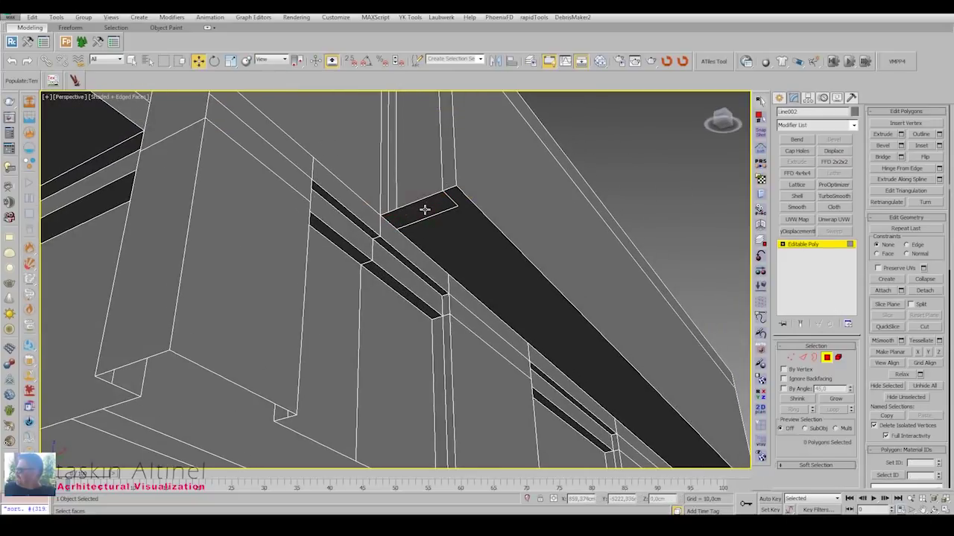
pyautogui.click(425, 208)
pyautogui.click(425, 209)
pyautogui.click(409, 213)
pyautogui.keyDown('alt'); pyautogui.click(409, 213); pyautogui.keyUp('alt')
# Connect the slab's bottom edges with new dividing edges.
pyautogui.moveTo(409, 213)
pyautogui.keyDown('alt'); pyautogui.mouseDown(button='middle')
pyautogui.moveTo(485, 295)
pyautogui.moveTo(468, 283)
pyautogui.moveTo(507, 264)
pyautogui.moveTo(448, 259)
pyautogui.moveTo(502, 270)
pyautogui.moveTo(472, 198)
pyautogui.moveTo(454, 200)
pyautogui.moveTo(546, 245)
pyautogui.moveTo(441, 245)
pyautogui.moveTo(485, 213)
pyautogui.moveTo(477, 224)
pyautogui.mouseUp(button='middle'); pyautogui.keyUp('alt')
pyautogui.scroll(-3, 549, 258)
pyautogui.click(794, 101)
pyautogui.scroll(2, 430, 234)
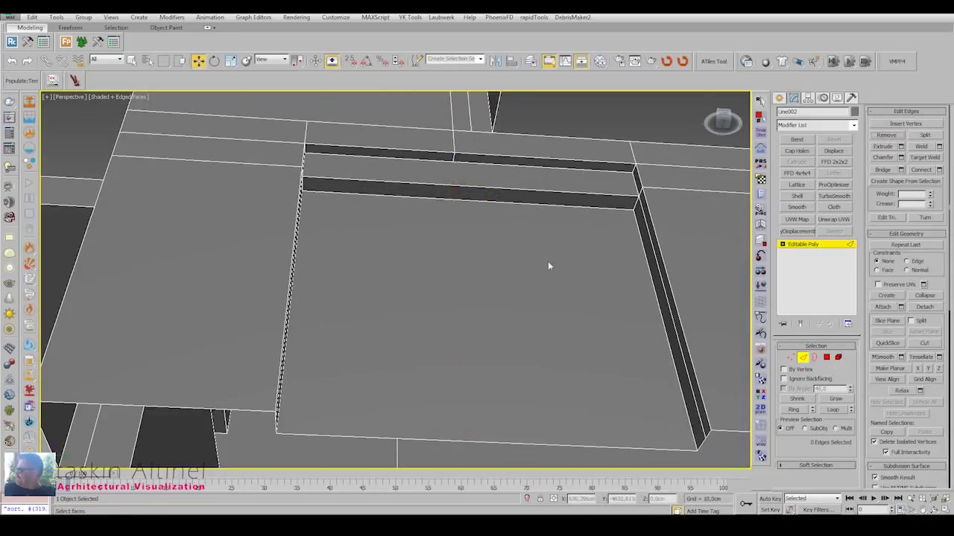
pyautogui.keyDown('ctrl'); pyautogui.click(545, 445); pyautogui.keyUp('ctrl')
pyautogui.scroll(-3, 600, 242)
pyautogui.hotkey('ctrl', 'shift', 'e')
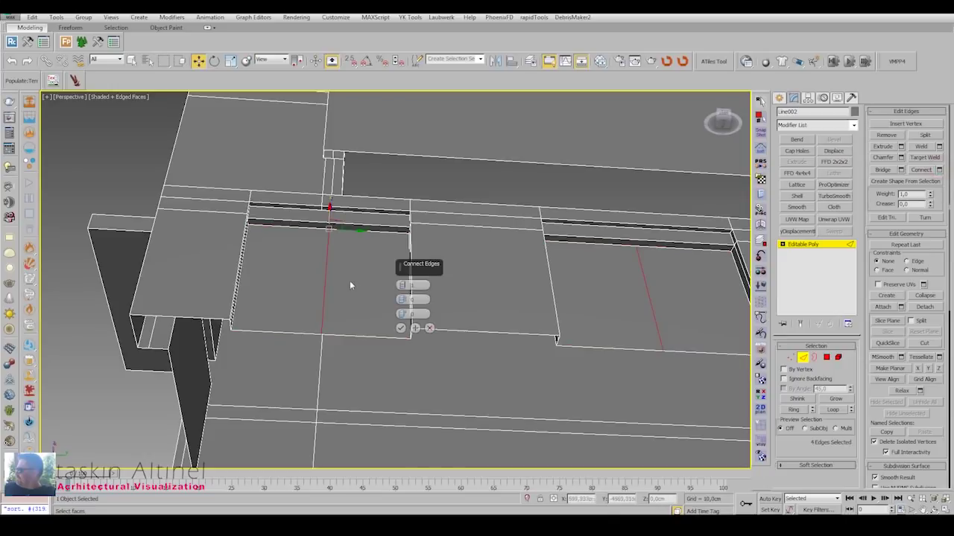
pyautogui.click(400, 328)
# Add a connecting edge across the wall beside the slab.
pyautogui.moveTo(400, 328)
pyautogui.keyDown('alt'); pyautogui.mouseDown(button='middle')
pyautogui.moveTo(491, 290)
pyautogui.moveTo(616, 287)
pyautogui.mouseUp(button='middle'); pyautogui.keyUp('alt')
pyautogui.scroll(5, 583, 293)
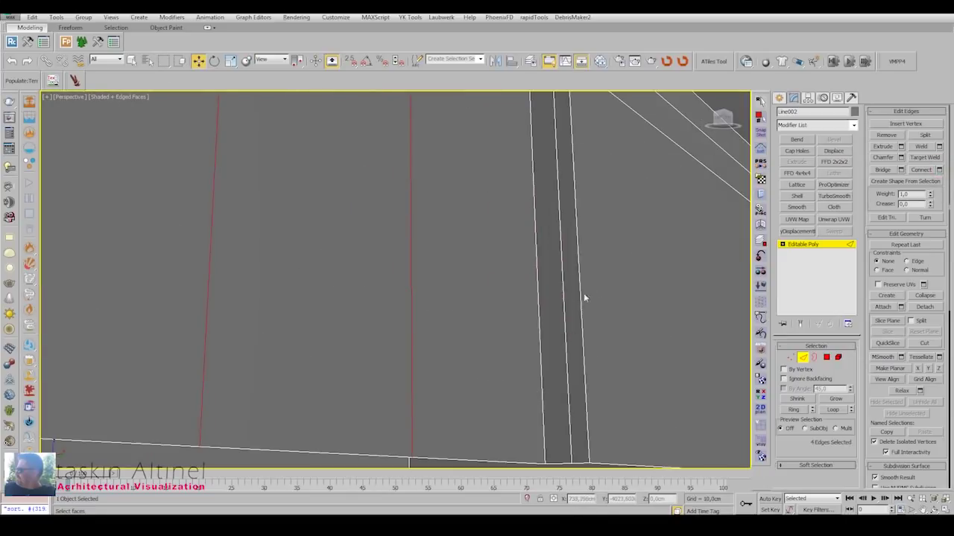
pyautogui.click(580, 293)
pyautogui.scroll(-2, 561, 288)
pyautogui.hotkey('ctrl', 'shift', 'e')
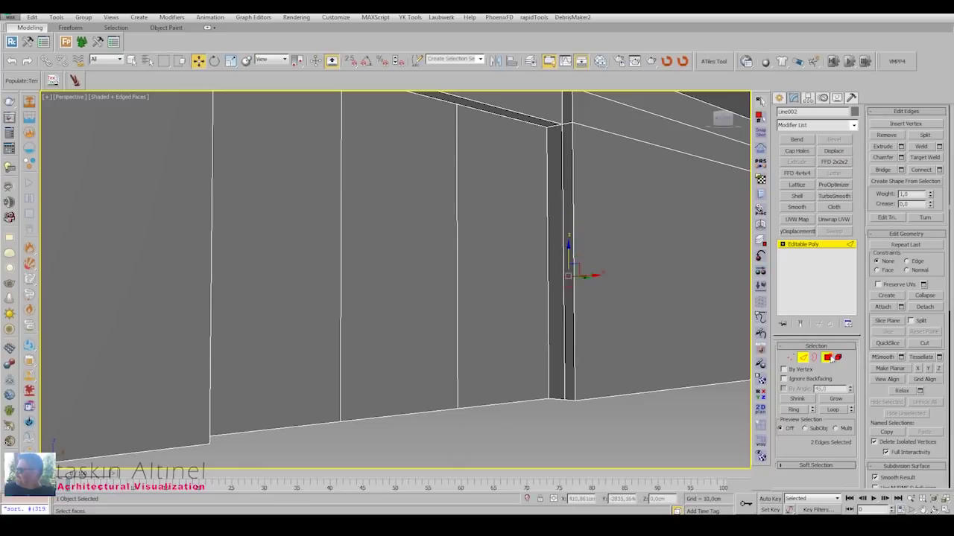
# Extrude a wall face outward into a long beam and inspect it.
pyautogui.click(828, 357)
pyautogui.moveTo(405, 299); pyautogui.dragTo(404, 287)
pyautogui.click(401, 314)
pyautogui.moveTo(401, 314)
pyautogui.keyDown('alt'); pyautogui.mouseDown(button='middle')
pyautogui.moveTo(546, 340)
pyautogui.moveTo(411, 283)
pyautogui.moveTo(369, 277)
pyautogui.mouseUp(button='middle'); pyautogui.keyUp('alt')
pyautogui.click(401, 314)
pyautogui.press('l')
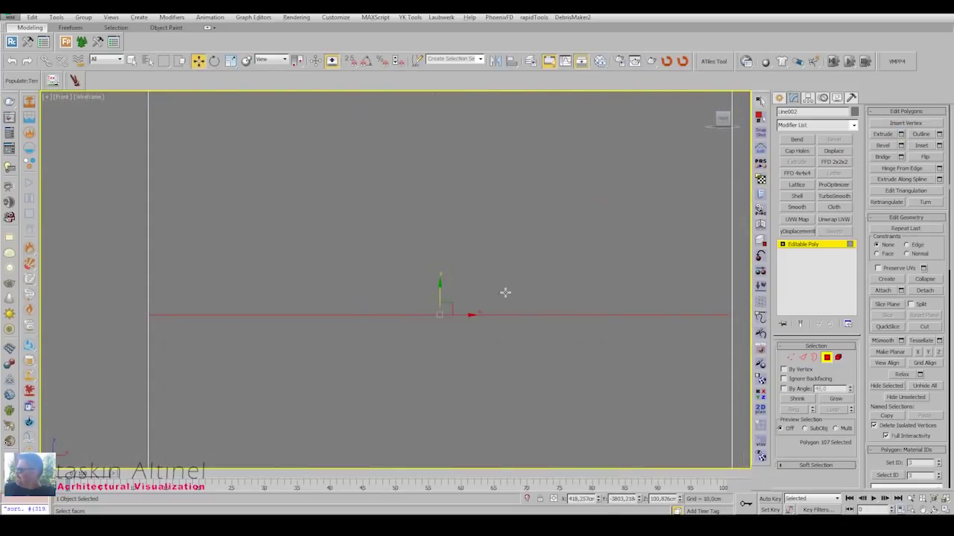
pyautogui.scroll(-3, 504, 291)
pyautogui.scroll(2, 574, 247)
pyautogui.press('p')
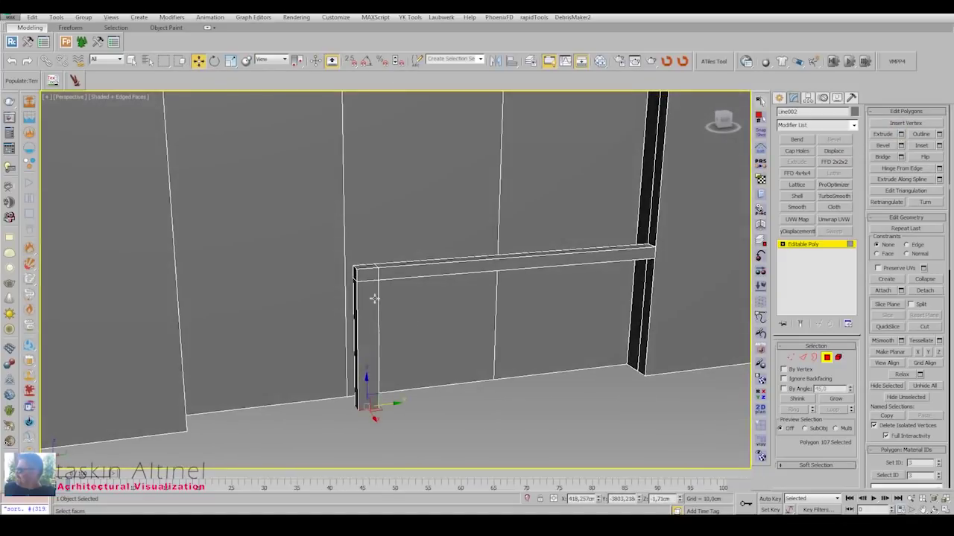
pyautogui.keyDown('ctrl'); pyautogui.click(428, 287); pyautogui.keyUp('ctrl')
pyautogui.moveTo(432, 288)
pyautogui.keyDown('alt'); pyautogui.mouseDown(button='middle')
pyautogui.moveTo(415, 298)
pyautogui.moveTo(484, 314)
pyautogui.moveTo(503, 336)
pyautogui.moveTo(494, 323)
pyautogui.moveTo(362, 309)
pyautogui.mouseUp(button='middle'); pyautogui.keyUp('alt')
pyautogui.scroll(-5, 494, 323)
pyautogui.click(363, 309)
pyautogui.scroll(5, 454, 236)
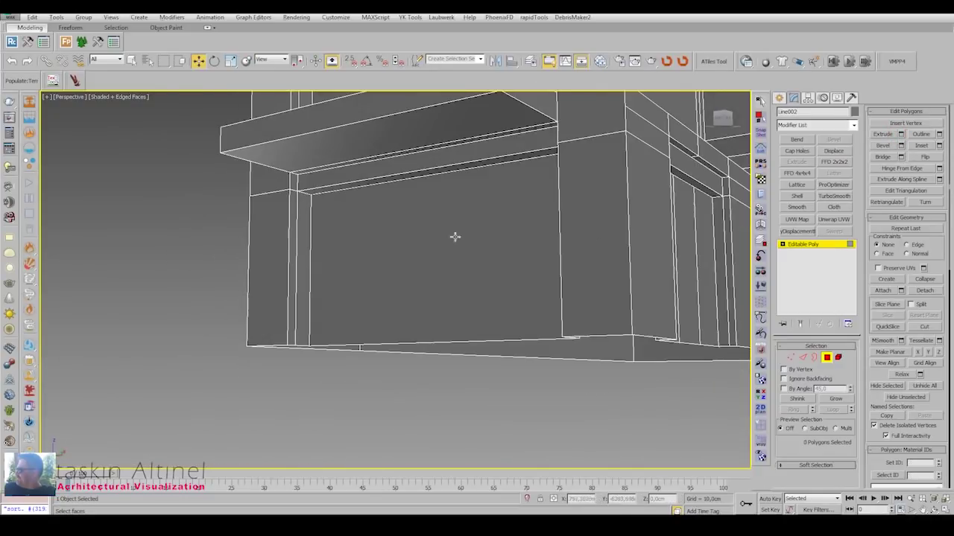
# Connect a pair of beam edges using the Connect settings caddy.
pyautogui.press('2')
pyautogui.click(440, 175)
pyautogui.moveTo(440, 174)
pyautogui.keyDown('alt'); pyautogui.mouseDown(button='middle')
pyautogui.moveTo(445, 336)
pyautogui.moveTo(623, 236)
pyautogui.moveTo(402, 299)
pyautogui.mouseUp(button='middle'); pyautogui.keyUp('alt')
pyautogui.hotkey('ctrl', 'shift', 'e')
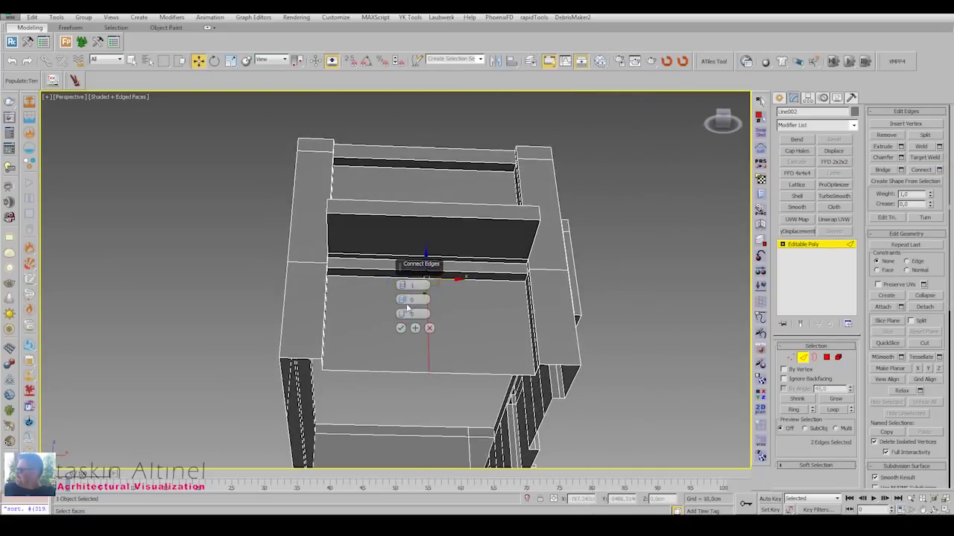
pyautogui.keyDown('alt'); pyautogui.moveTo(424, 225); pyautogui.dragTo(430, 231, button='middle'); pyautogui.keyUp('alt')
pyautogui.click(430, 232)
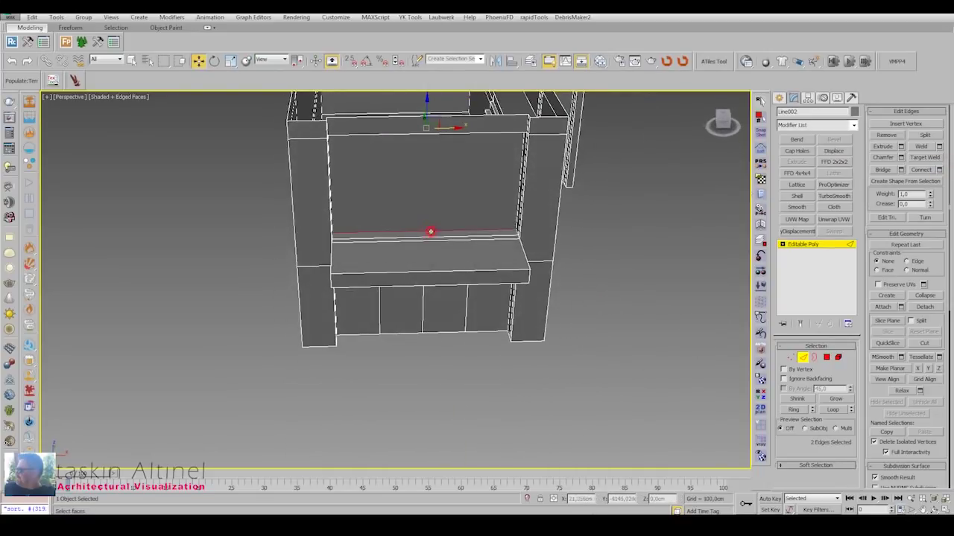
pyautogui.press('Return')
pyautogui.scroll(3, 464, 238)
pyautogui.scroll(-4, 395, 224)
pyautogui.scroll(8, 420, 207)
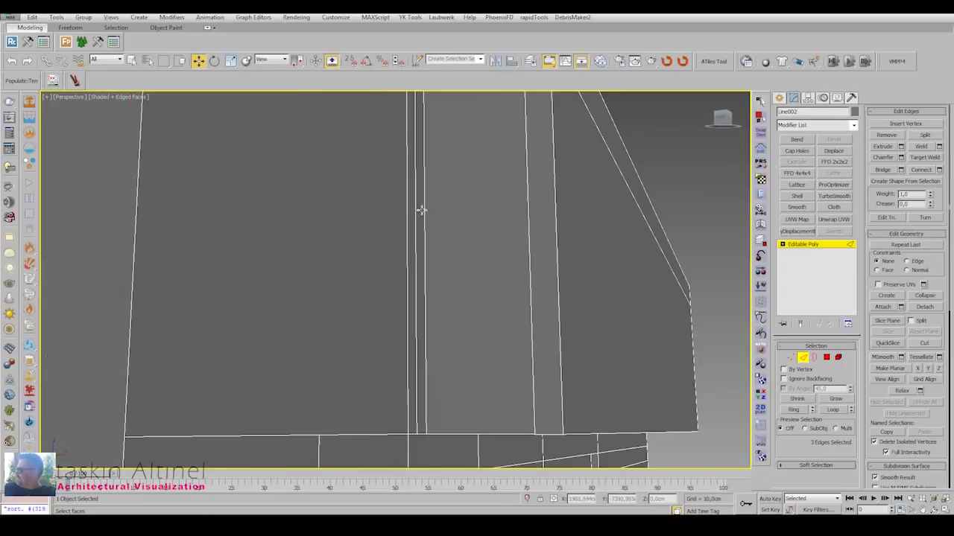
# Connect two side-panel edges with a new edge, then deselect everything.
pyautogui.click(421, 207)
pyautogui.keyDown('alt'); pyautogui.moveTo(448, 239); pyautogui.dragTo(542, 257, button='middle'); pyautogui.keyUp('alt')
pyautogui.keyDown('ctrl'); pyautogui.click(542, 257); pyautogui.keyUp('ctrl')
pyautogui.click(940, 170)
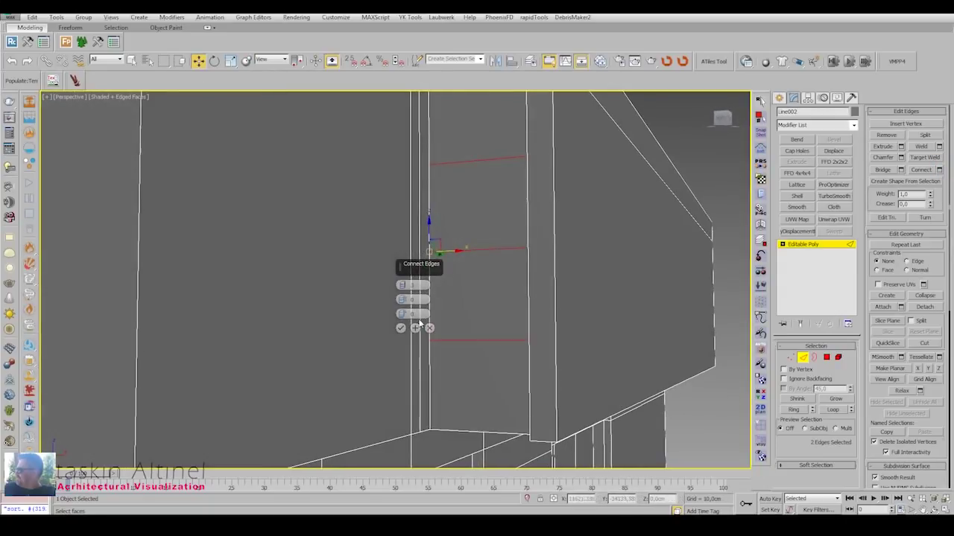
pyautogui.press('Return')
pyautogui.scroll(-5, 540, 339)
pyautogui.moveTo(540, 339)
pyautogui.keyDown('alt'); pyautogui.mouseDown(button='middle')
pyautogui.moveTo(508, 248)
pyautogui.moveTo(417, 266)
pyautogui.moveTo(415, 279)
pyautogui.moveTo(537, 251)
pyautogui.moveTo(478, 282)
pyautogui.moveTo(536, 149)
pyautogui.moveTo(371, 199)
pyautogui.mouseUp(button='middle'); pyautogui.keyUp('alt')
pyautogui.click(536, 149)
# Draw a small Box in the Top view in front of the house.
pyautogui.keyDown('alt'); pyautogui.moveTo(353, 293); pyautogui.dragTo(360, 230, button='middle'); pyautogui.keyUp('alt')
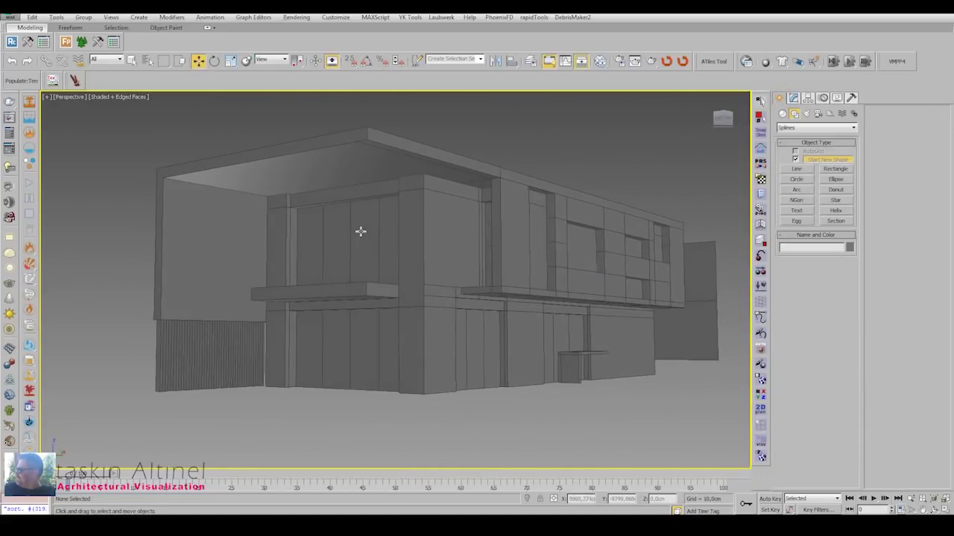
pyautogui.hotkey('alt', 'w')
pyautogui.click(255, 186)
pyautogui.hotkey('alt', 'w')
pyautogui.scroll(2, 445, 305)
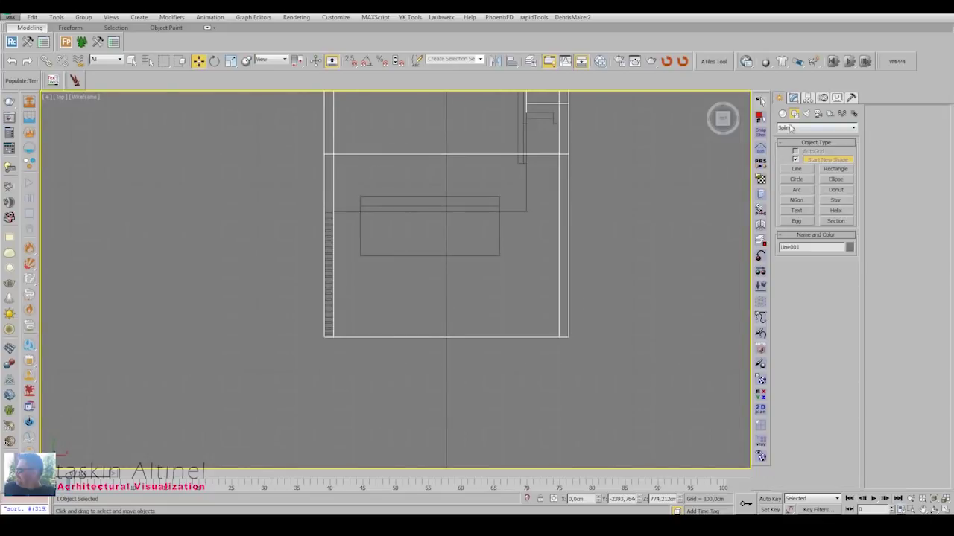
pyautogui.scroll(2, 553, 322)
pyautogui.moveTo(558, 316); pyautogui.dragTo(554, 322)
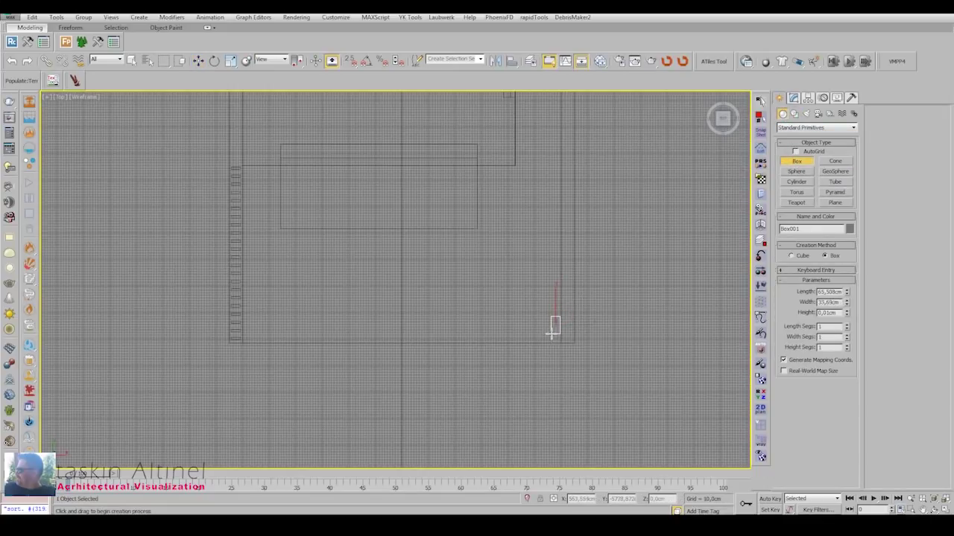
pyautogui.rightClick(568, 187)
# Convert the box to Editable Poly and raise its top vertices to the canopy.
pyautogui.click(578, 192)
pyautogui.press('p')
pyautogui.rightClick(535, 281)
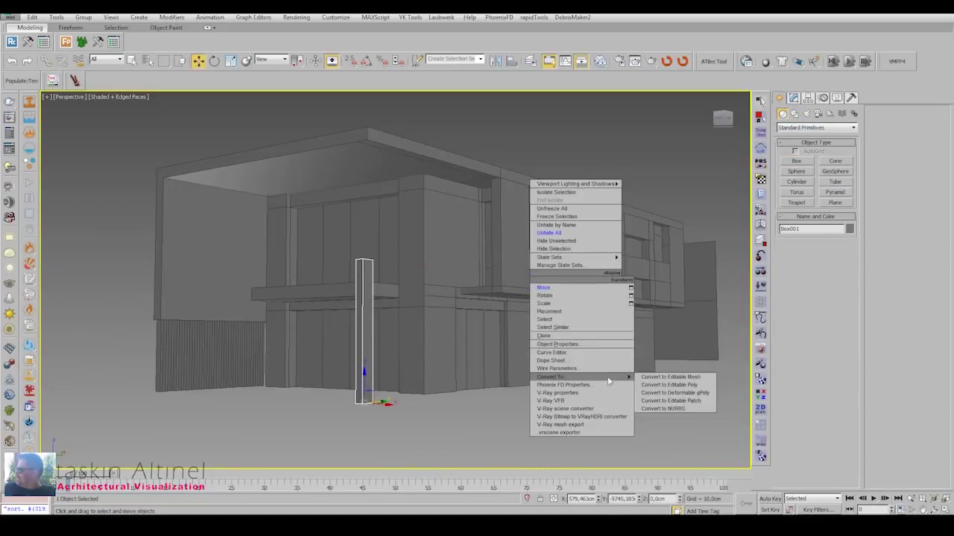
pyautogui.click(675, 384)
pyautogui.press('t')
pyautogui.scroll(2, 687, 362)
pyautogui.press('1')
pyautogui.scroll(2, 581, 318)
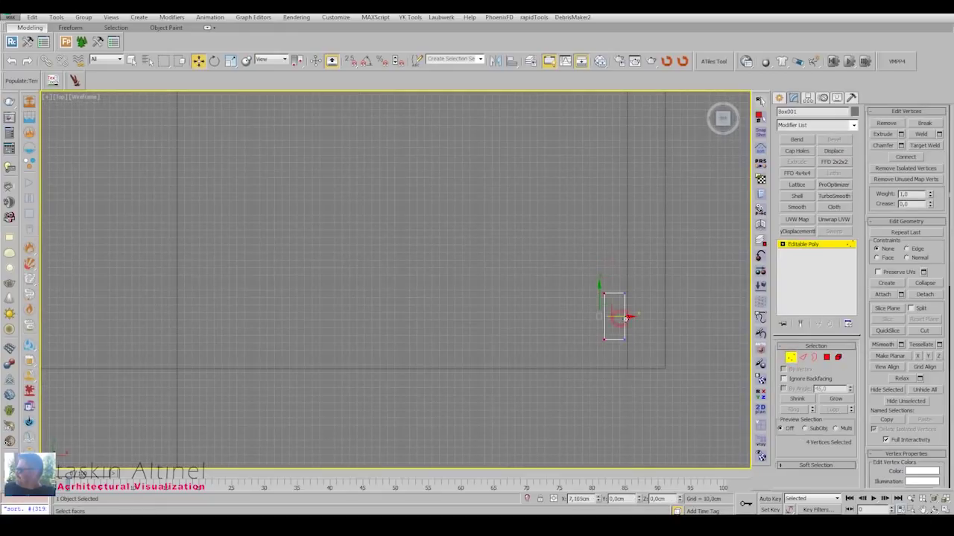
pyautogui.press('p')
pyautogui.moveTo(468, 231); pyautogui.dragTo(290, 273)
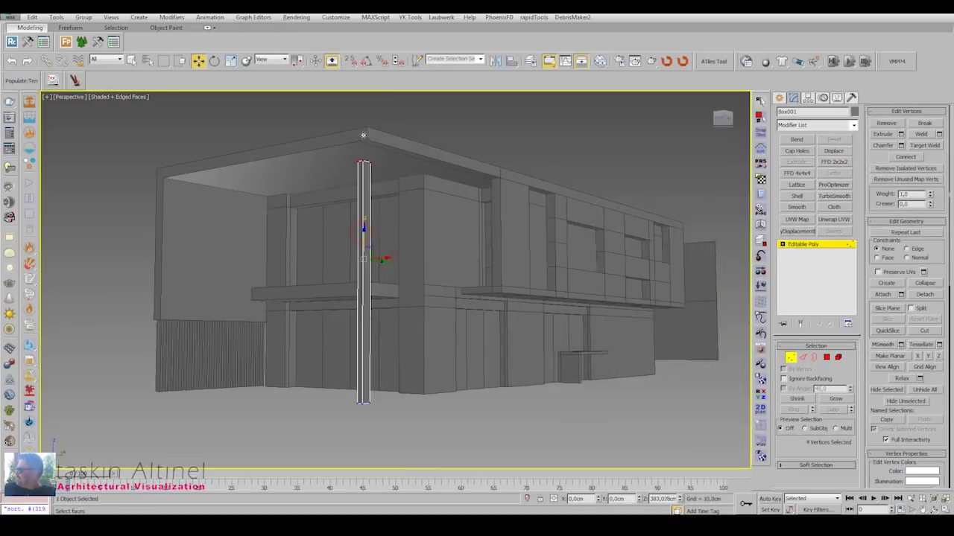
# Select the whole pillar as an element and clone it into a second pillar.
pyautogui.press('t')
pyautogui.scroll(2, 596, 298)
pyautogui.moveTo(633, 294); pyautogui.dragTo(600, 406)
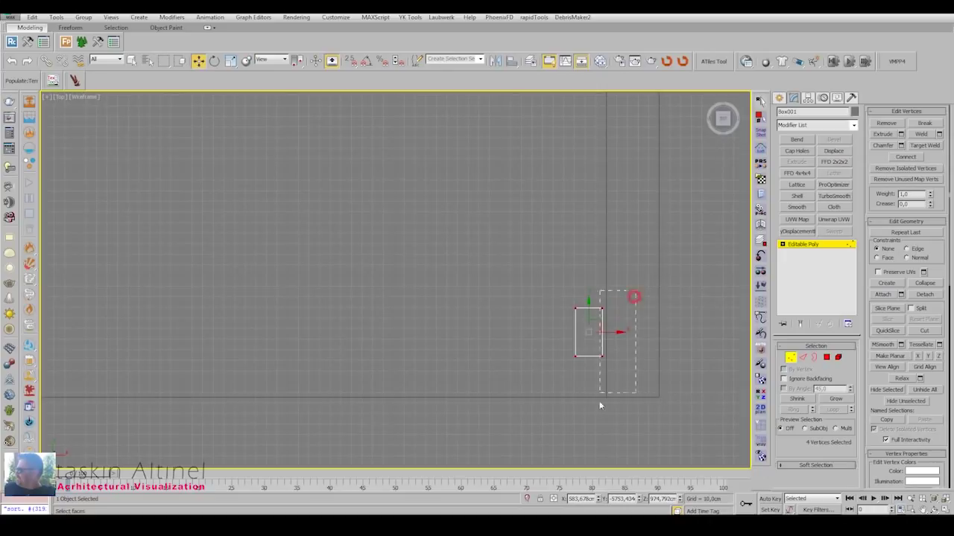
pyautogui.click(837, 357)
pyautogui.scroll(-1, 626, 334)
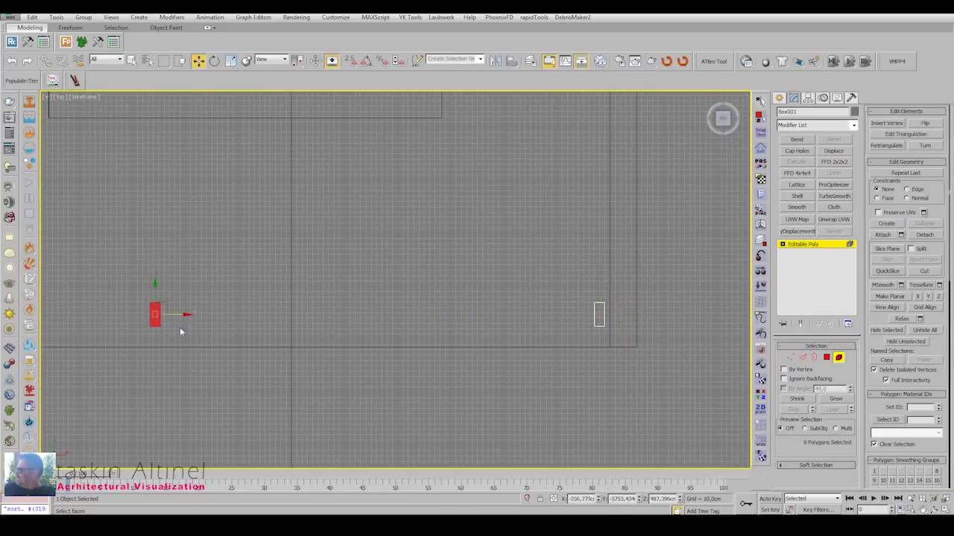
pyautogui.press('p')
pyautogui.moveTo(179, 332)
pyautogui.keyDown('alt'); pyautogui.mouseDown(button='middle')
pyautogui.moveTo(397, 257)
pyautogui.moveTo(437, 283)
pyautogui.mouseUp(button='middle'); pyautogui.keyUp('alt')
pyautogui.scroll(4, 397, 257)
pyautogui.scroll(-4, 401, 258)
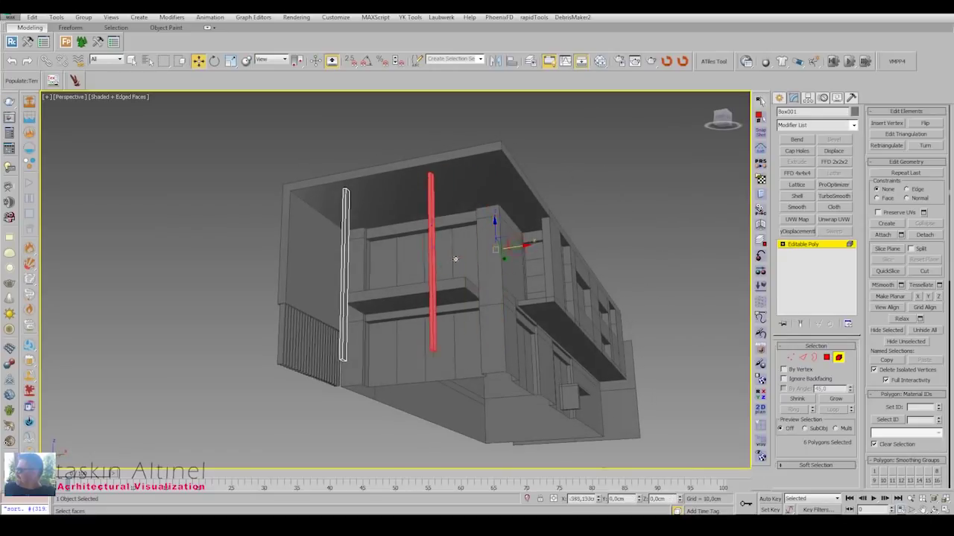
# Frame the gap between the two pillars in the Top view.
pyautogui.press('t')
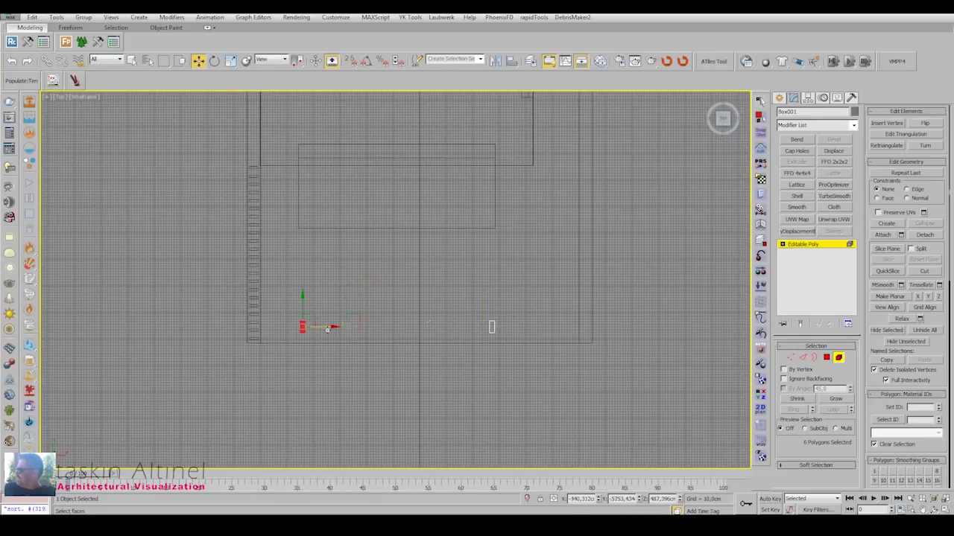
pyautogui.scroll(3, 477, 328)
pyautogui.moveTo(497, 312); pyautogui.dragTo(558, 294, button='middle')
pyautogui.click(778, 98)
# Draw a thin Rectangle between the pillars and Extrude it 10.5 cm.
pyautogui.click(793, 113)
pyautogui.click(836, 169)
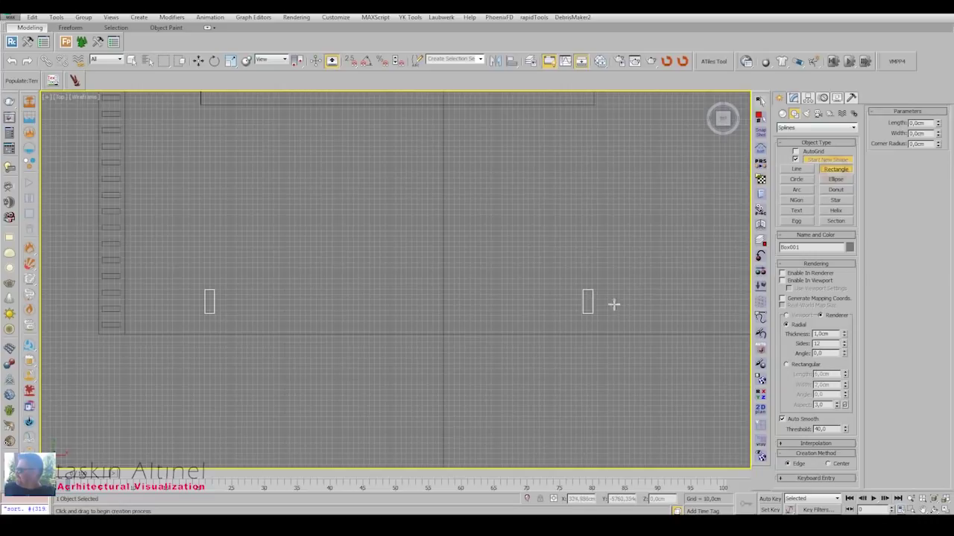
pyautogui.moveTo(587, 301); pyautogui.dragTo(586, 302)
pyautogui.press('p')
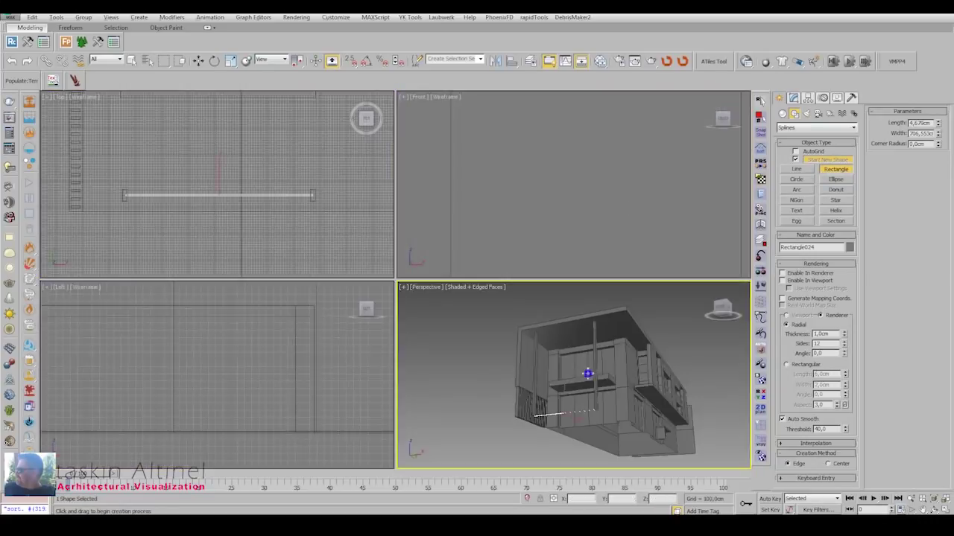
pyautogui.click(794, 98)
pyautogui.click(796, 162)
pyautogui.moveTo(844, 360); pyautogui.dragTo(837, 385)
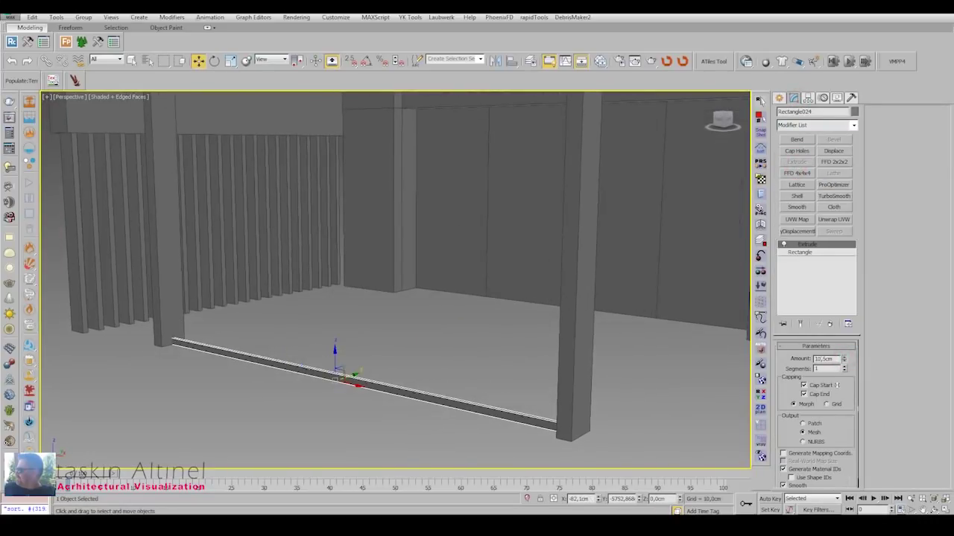
# Place the second strip under the canopy in Front view, then select the pillars' vertices.
pyautogui.rightClick(469, 330)
pyautogui.hotkey('alt', 'w')
pyautogui.hotkey('alt', 'w')
pyautogui.scroll(-2, 443, 393)
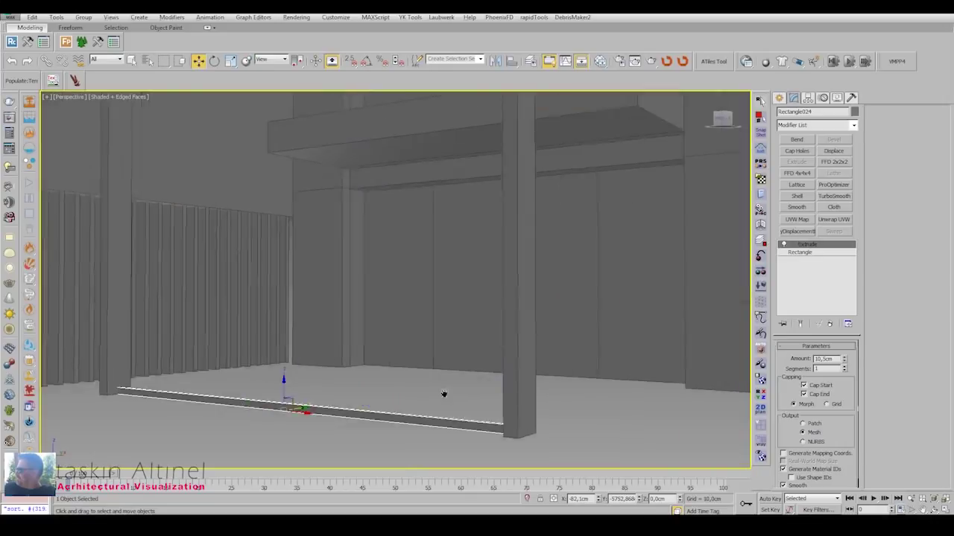
pyautogui.keyDown('alt'); pyautogui.moveTo(443, 394); pyautogui.dragTo(433, 372, button='middle'); pyautogui.keyUp('alt')
pyautogui.press('f')
pyautogui.scroll(-3, 519, 359)
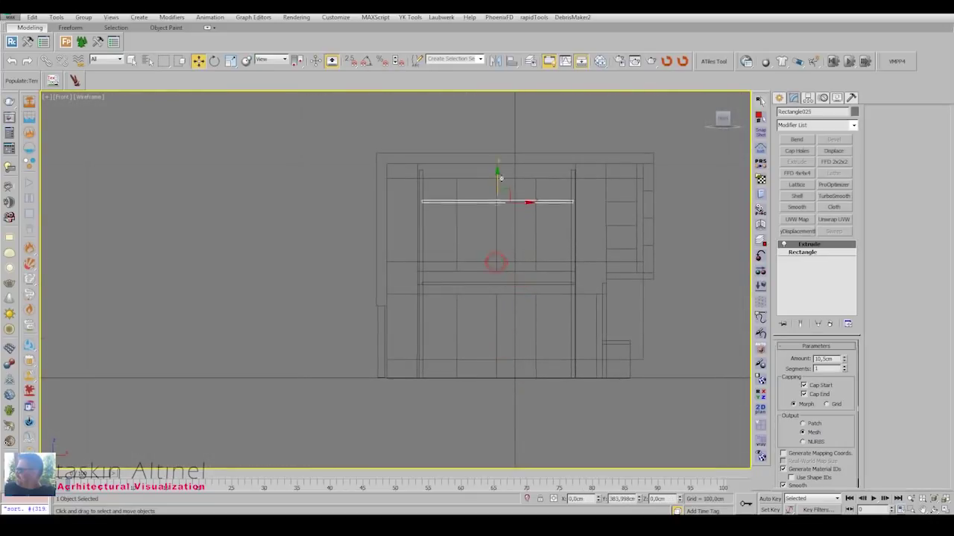
pyautogui.hotkey('alt', 'w')
pyautogui.hotkey('alt', 'w')
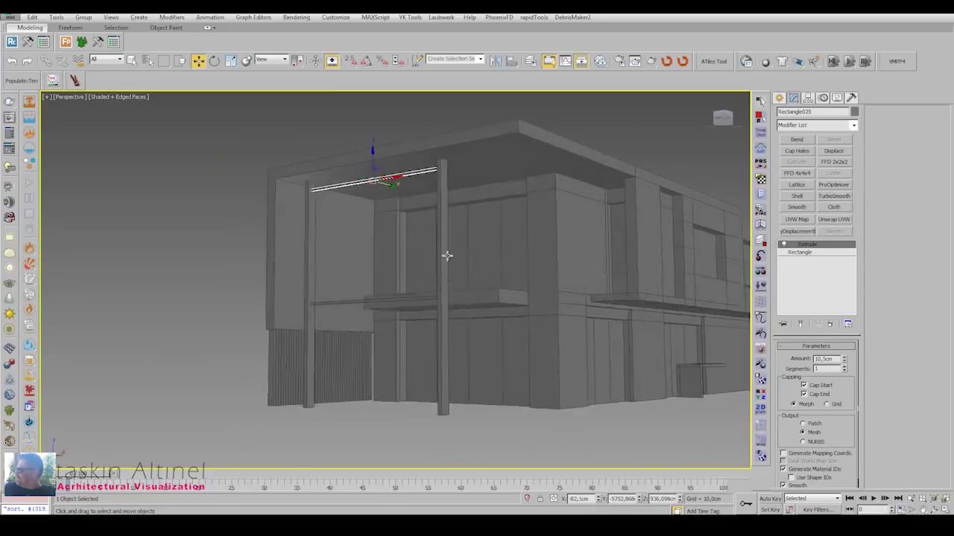
pyautogui.click(447, 255)
pyautogui.scroll(3, 447, 256)
pyautogui.press('f')
pyautogui.click(791, 357)
# Inset and extrude both pillar tops upward into narrower caps meeting the overhang.
pyautogui.press('z')
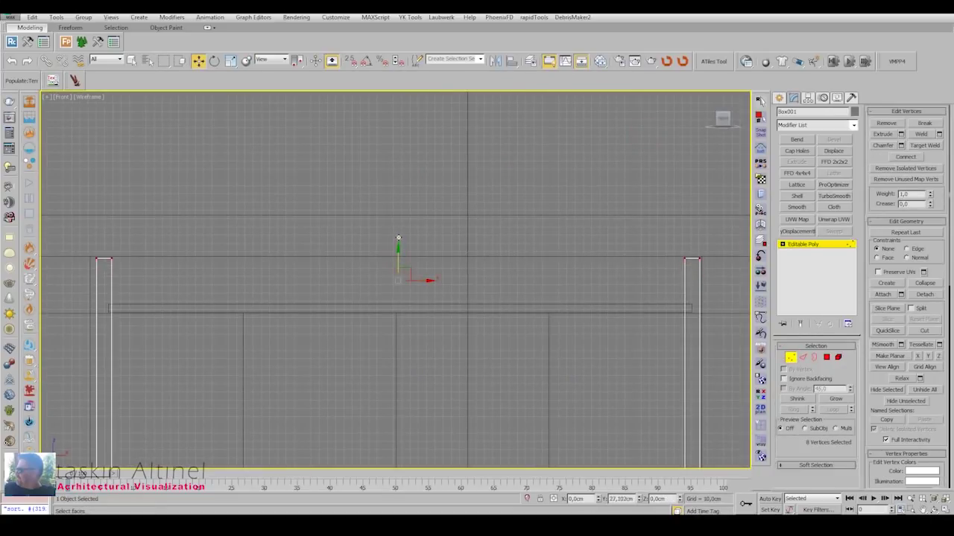
pyautogui.press('4')
pyautogui.scroll(-3, 405, 214)
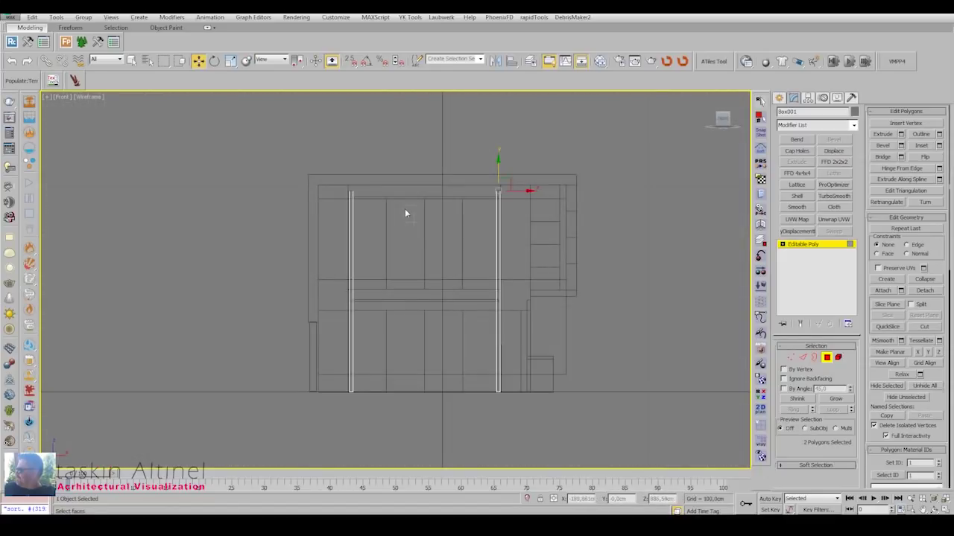
pyautogui.scroll(1, 514, 309)
pyautogui.scroll(4, 514, 309)
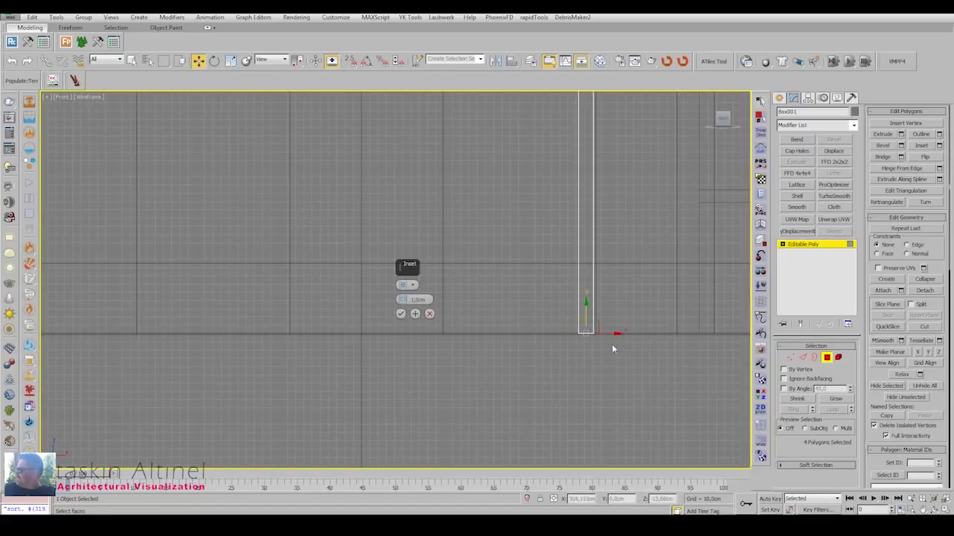
pyautogui.press('p')
pyautogui.keyDown('alt'); pyautogui.moveTo(532, 236); pyautogui.dragTo(487, 255, button='middle'); pyautogui.keyUp('alt')
pyautogui.scroll(2, 479, 267)
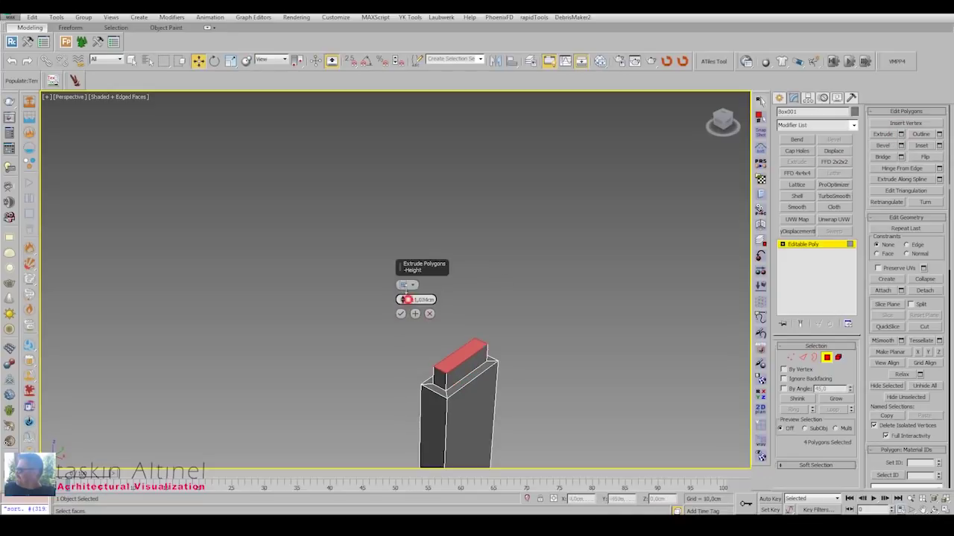
pyautogui.click(400, 313)
# Check the pillar vertices in the Front view and review the posts across four viewports.
pyautogui.press('f')
pyautogui.scroll(-3, 567, 246)
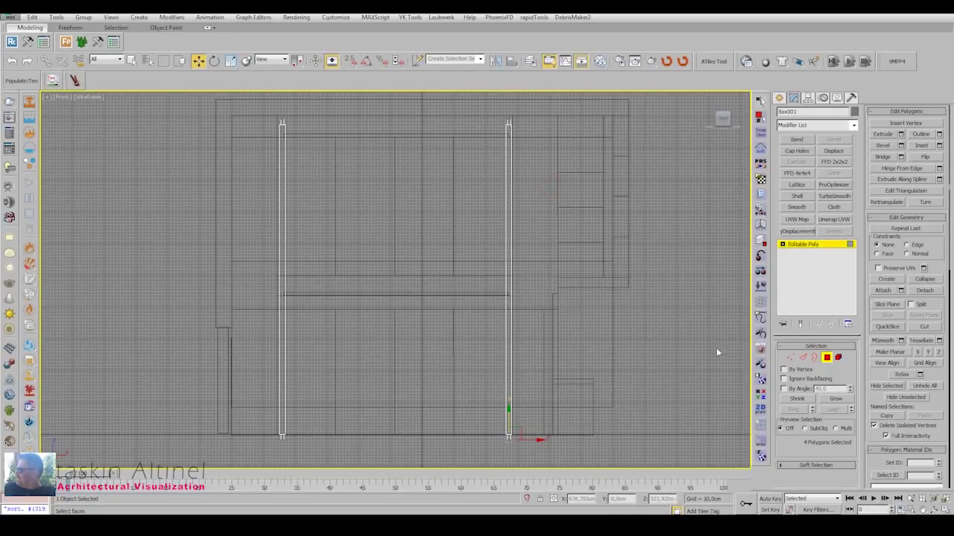
pyautogui.press('1')
pyautogui.scroll(2, 485, 277)
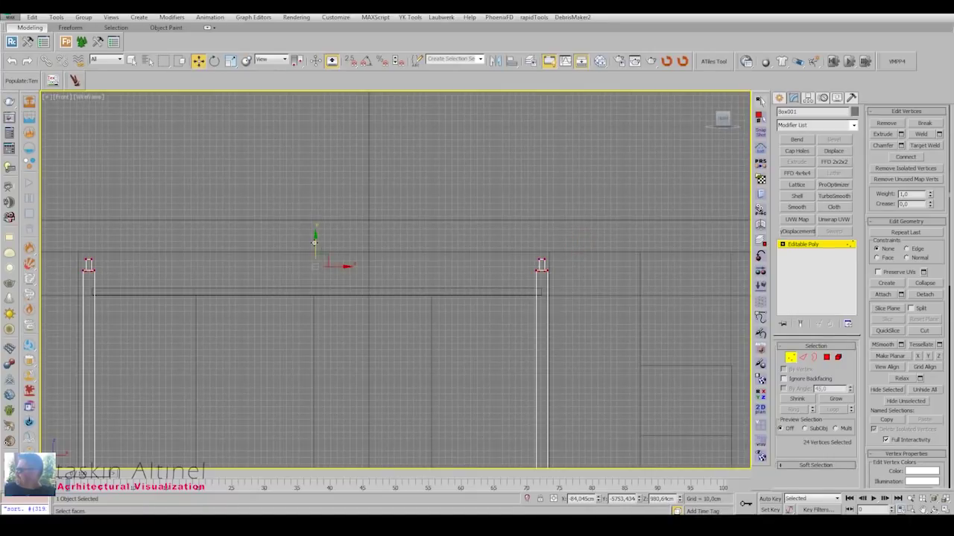
pyautogui.press('p')
pyautogui.keyDown('alt'); pyautogui.moveTo(478, 310); pyautogui.dragTo(610, 270, button='middle'); pyautogui.keyUp('alt')
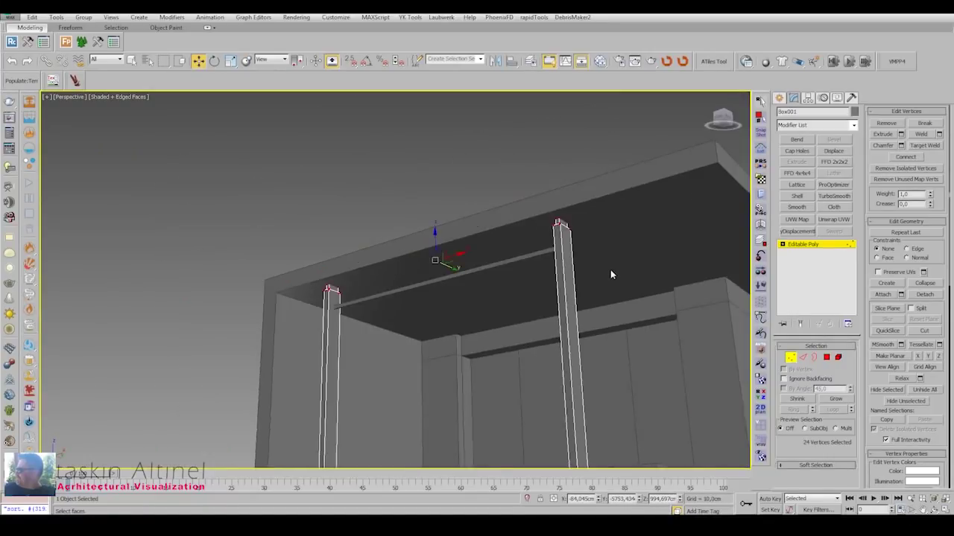
pyautogui.scroll(-3, 535, 200)
pyautogui.scroll(4, 534, 200)
pyautogui.scroll(-4, 502, 234)
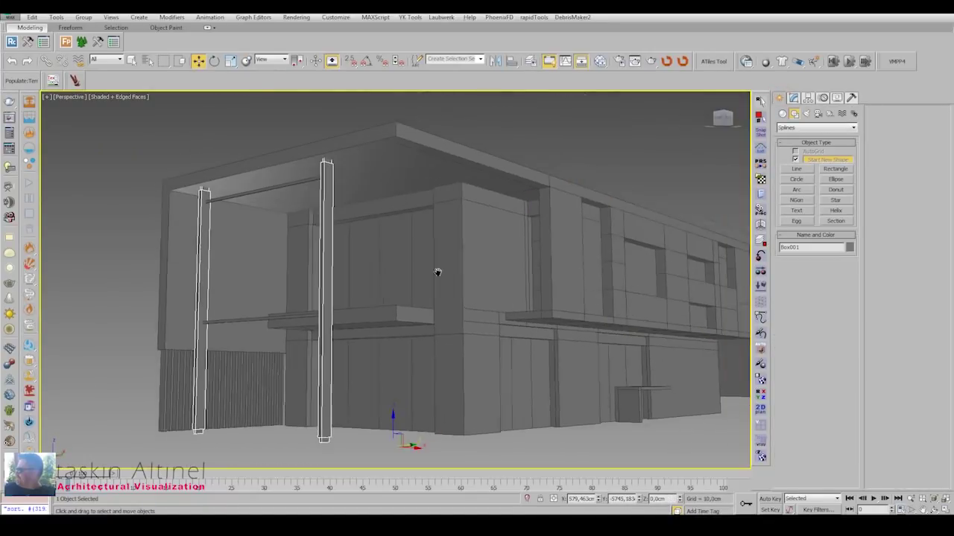
pyautogui.hotkey('alt', 'w')
pyautogui.rightClick(487, 259)
pyautogui.hotkey('alt', 'w')
# Draw a tall thin rectangle in the Front view as the first slat.
pyautogui.hotkey('alt', 'w')
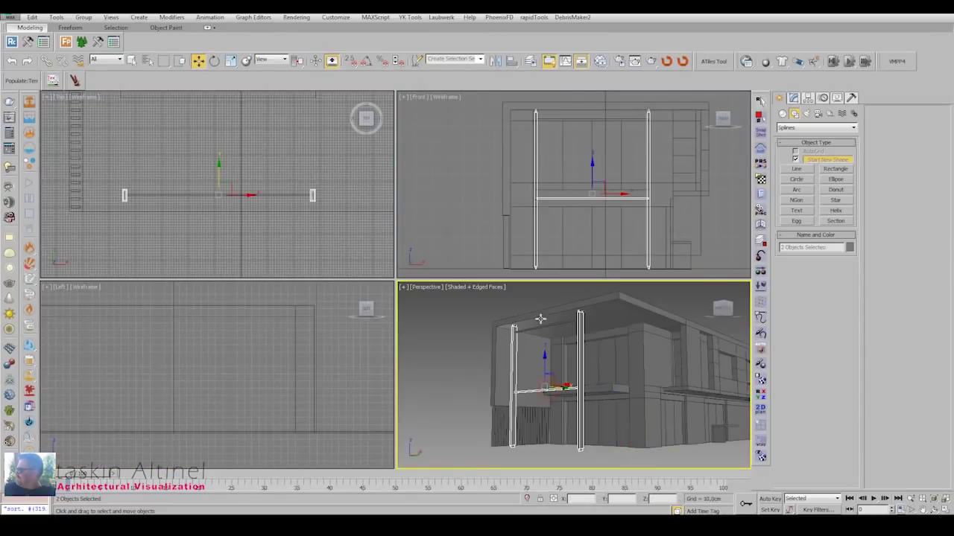
pyautogui.hotkey('alt', 'q')
pyautogui.hotkey('alt', 'w')
pyautogui.press('g')
pyautogui.scroll(3, 447, 175)
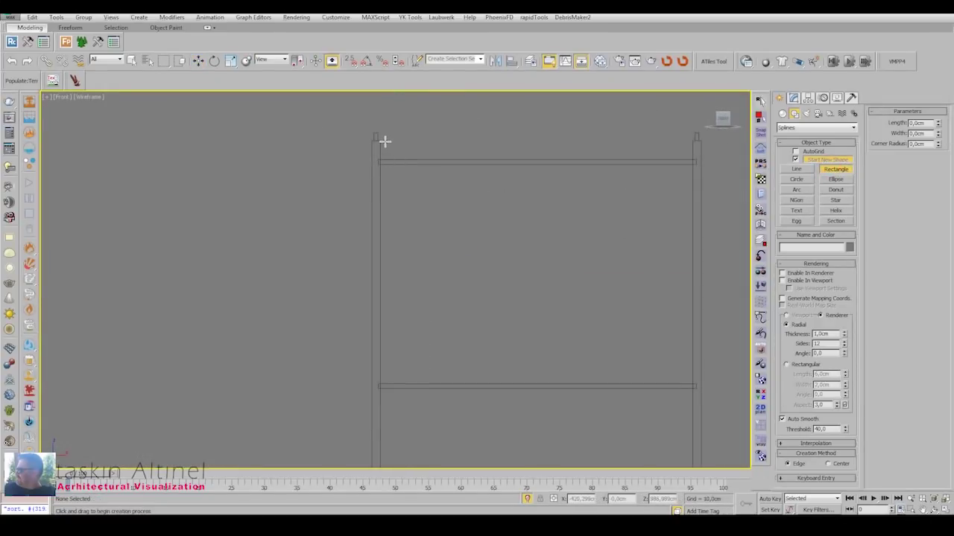
pyautogui.moveTo(385, 141); pyautogui.dragTo(388, 399)
# Clone the slat sideways into 26 copies between the posts.
pyautogui.hotkey('alt', 'w')
pyautogui.rightClick(549, 378)
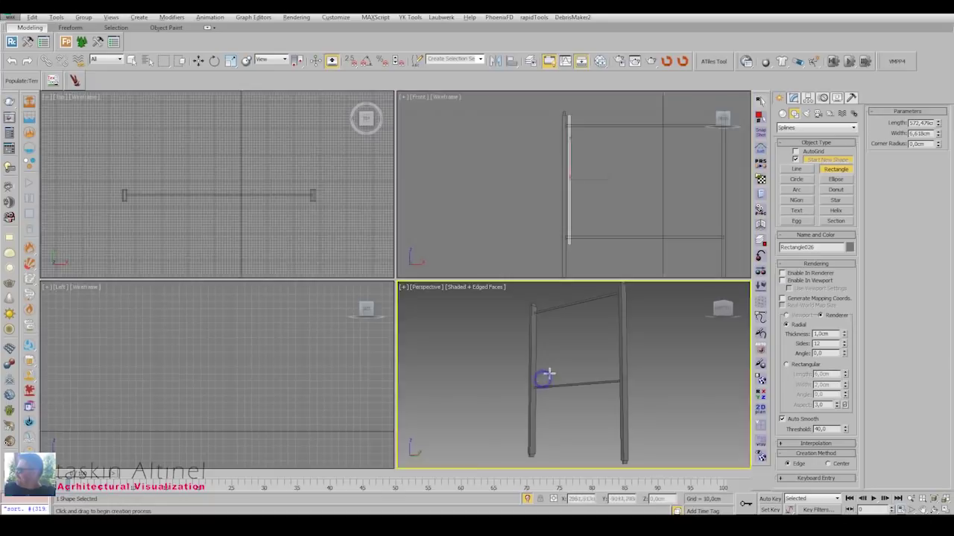
pyautogui.hotkey('alt', 'w')
pyautogui.scroll(-5, 432, 304)
pyautogui.press('w')
pyautogui.press('t')
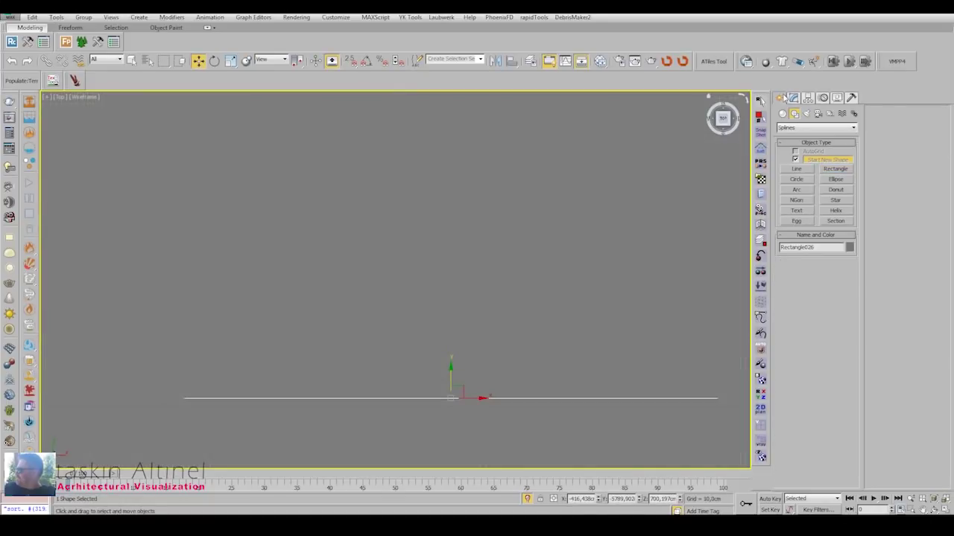
pyautogui.scroll(-5, 438, 287)
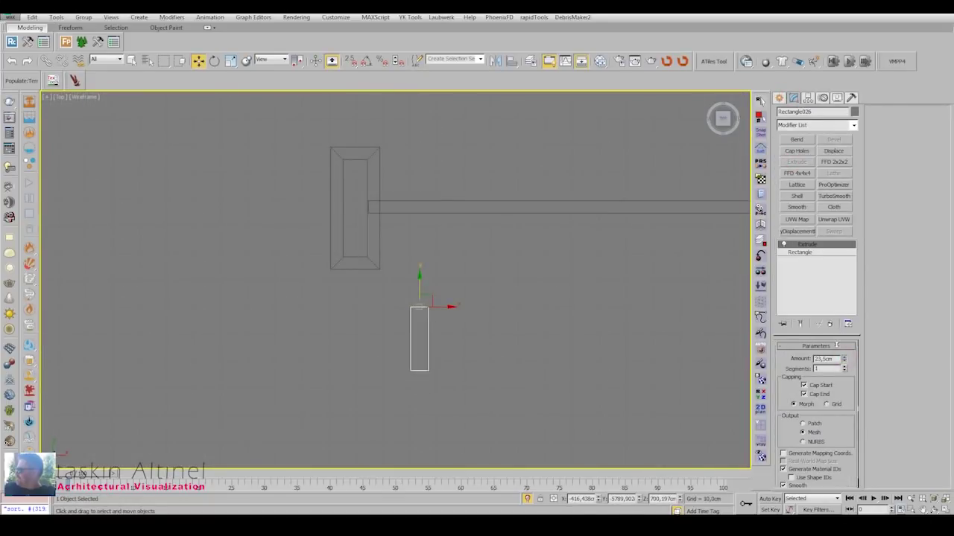
pyautogui.scroll(2, 432, 167)
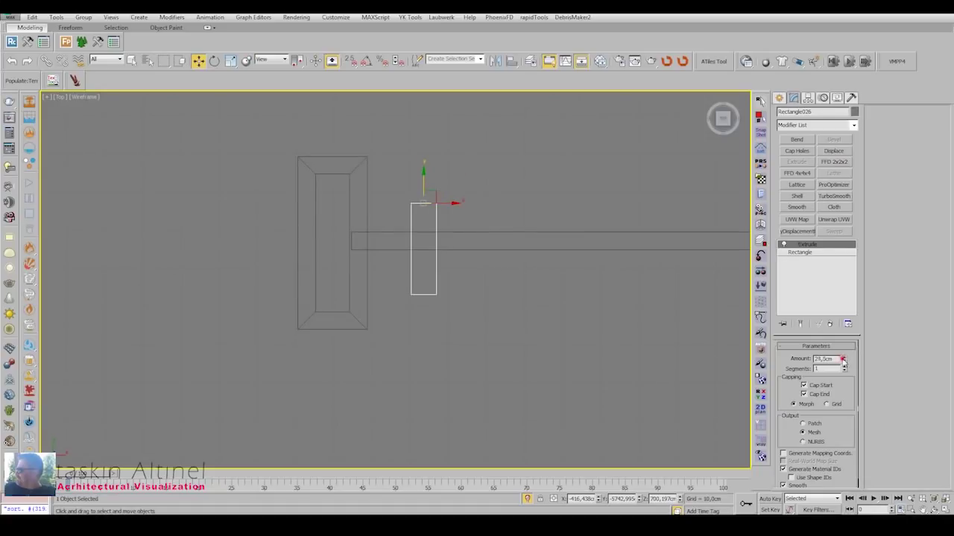
pyautogui.hotkey('alt', 'w')
pyautogui.hotkey('alt', 'w')
pyautogui.scroll(-2, 394, 237)
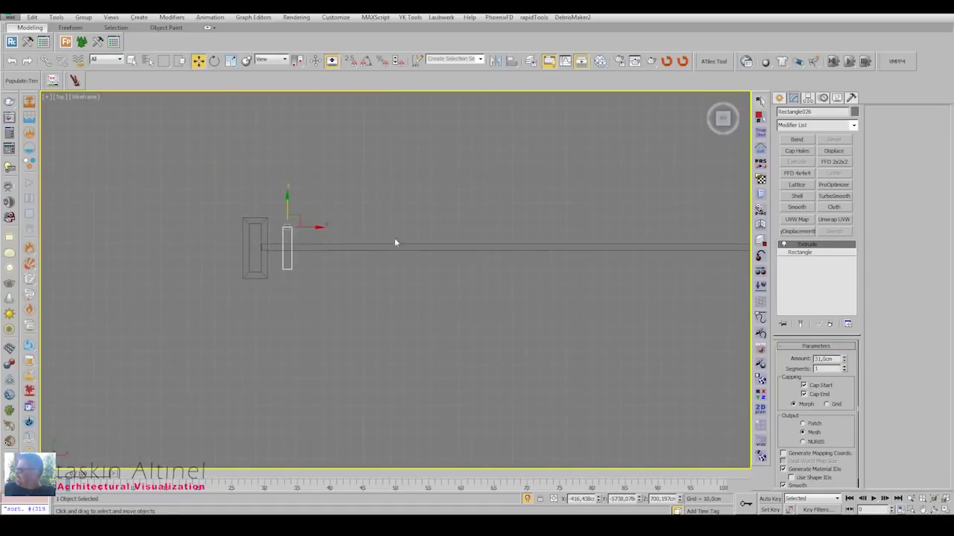
pyautogui.scroll(-3, 259, 251)
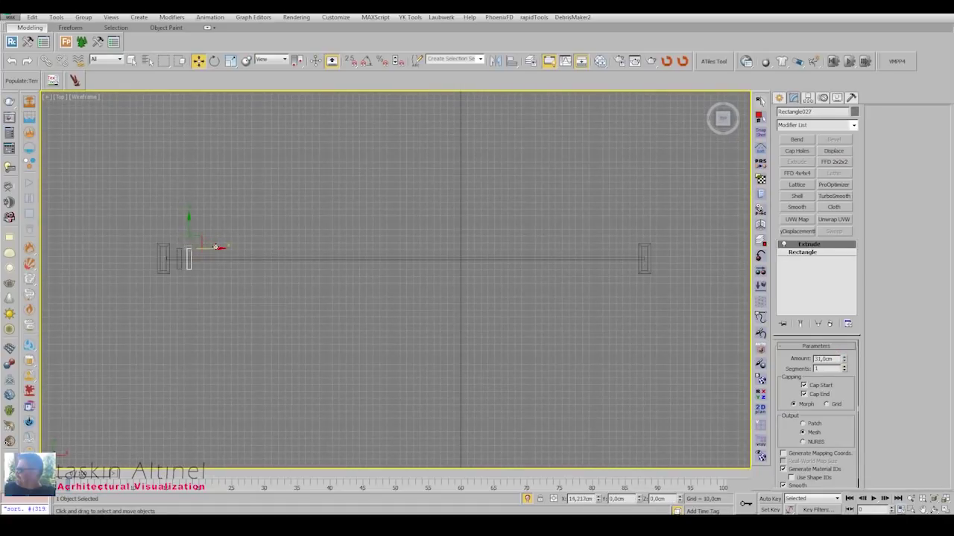
pyautogui.keyDown('shift'); pyautogui.moveTo(216, 247); pyautogui.dragTo(211, 241); pyautogui.keyUp('shift')
pyautogui.press('Escape')
pyautogui.scroll(2, 200, 238)
pyautogui.scroll(-2, 206, 238)
pyautogui.click(502, 268)
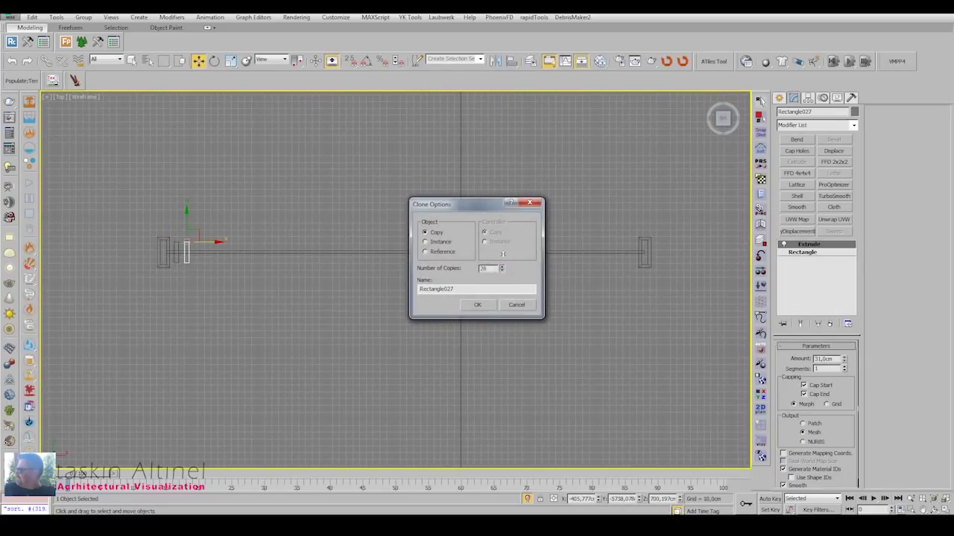
pyautogui.click(481, 302)
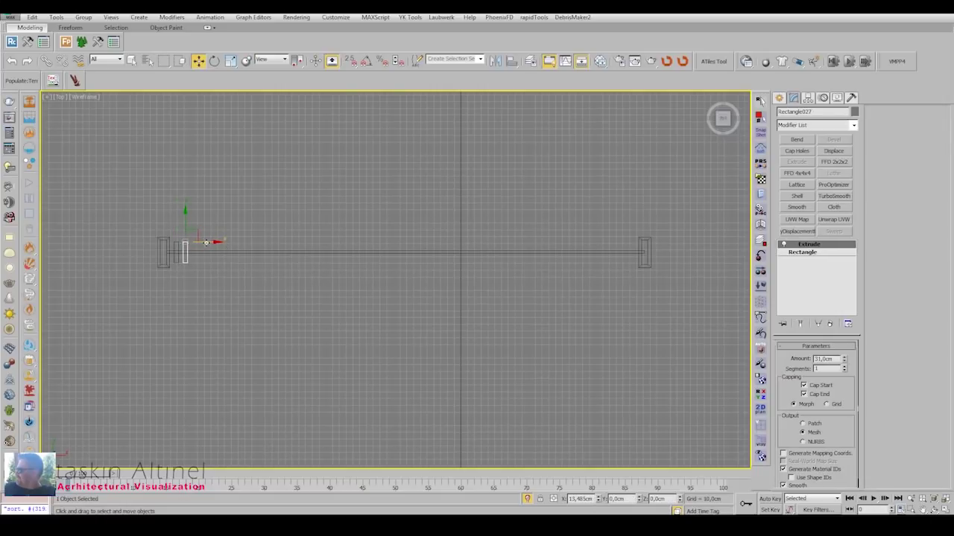
# Adjust the copy count and copy a group of 14 slats further right.
pyautogui.keyDown('shift'); pyautogui.moveTo(206, 242); pyautogui.dragTo(209, 243); pyautogui.keyUp('shift')
pyautogui.click(502, 268)
pyautogui.click(479, 304)
pyautogui.moveTo(296, 250); pyautogui.dragTo(479, 221)
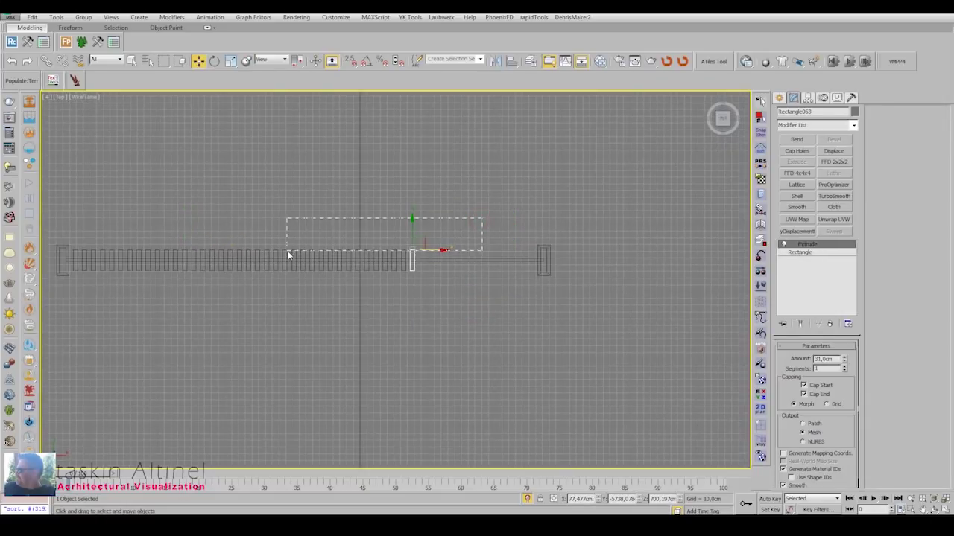
pyautogui.moveTo(289, 254); pyautogui.dragTo(288, 256)
pyautogui.moveTo(351, 274); pyautogui.dragTo(538, 276)
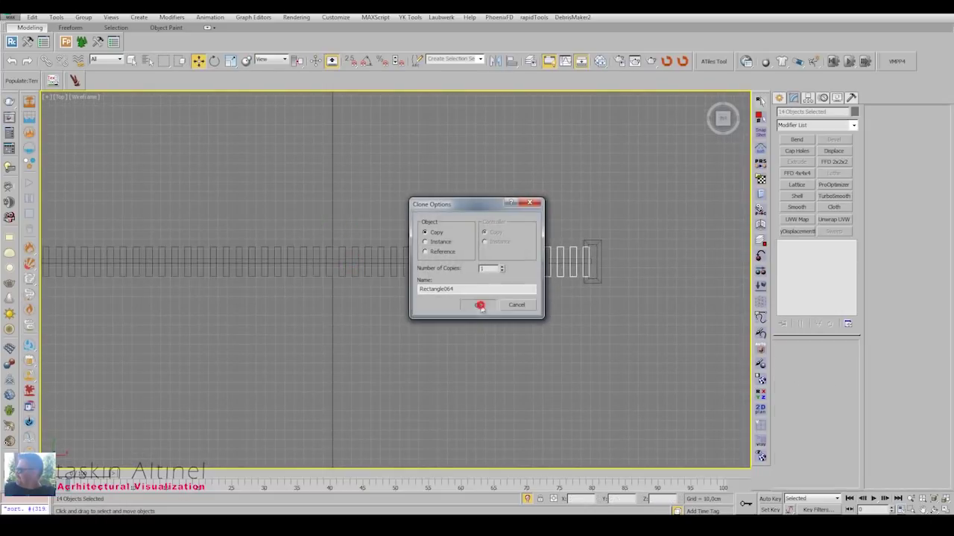
pyautogui.click(479, 304)
# Convert the slats to an Editable Poly and attach them all into one object.
pyautogui.moveTo(385, 164); pyautogui.dragTo(574, 359)
pyautogui.click(523, 334)
pyautogui.moveTo(589, 307); pyautogui.dragTo(587, 304)
pyautogui.rightClick(586, 261)
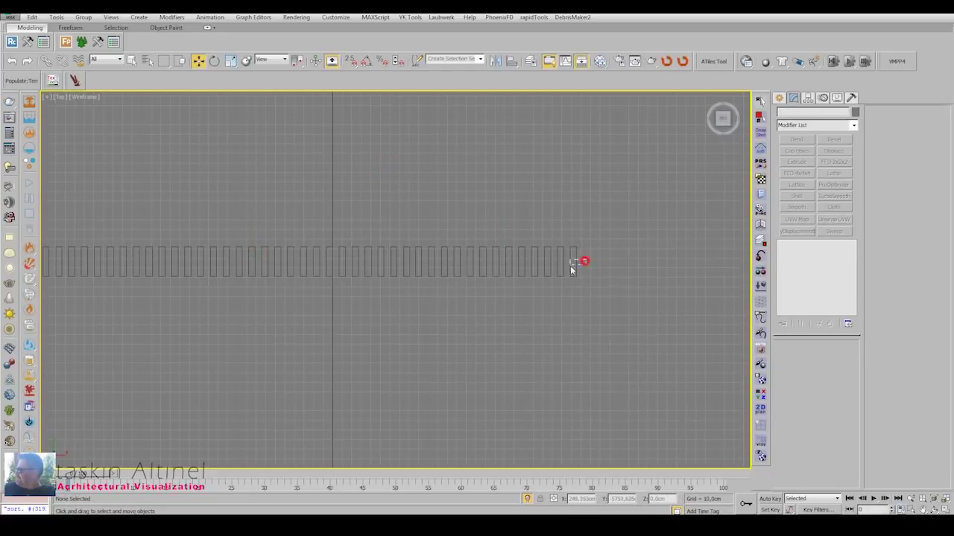
pyautogui.click(701, 366)
pyautogui.click(901, 184)
pyautogui.click(609, 447)
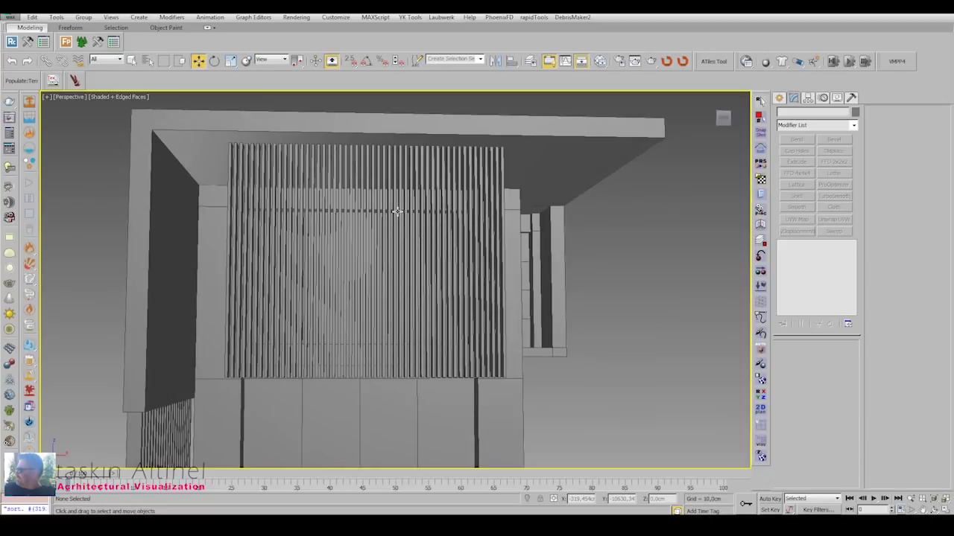
pyautogui.click(396, 211)
# Inspect the combined slat panel's polygons in the Front and Perspective views.
pyautogui.hotkey('alt', 'w')
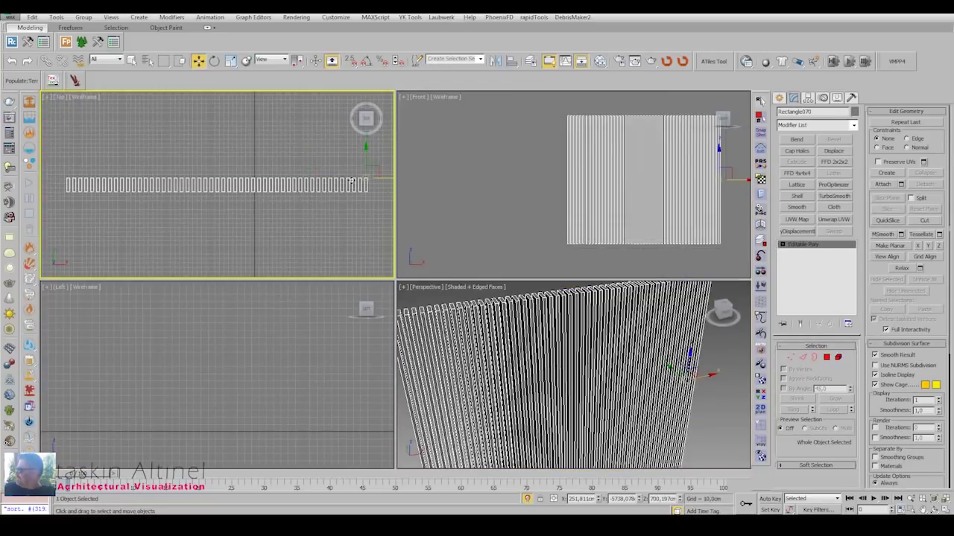
pyautogui.hotkey('alt', 'w')
pyautogui.press('4')
pyautogui.moveTo(673, 254); pyautogui.dragTo(645, 232, button='middle')
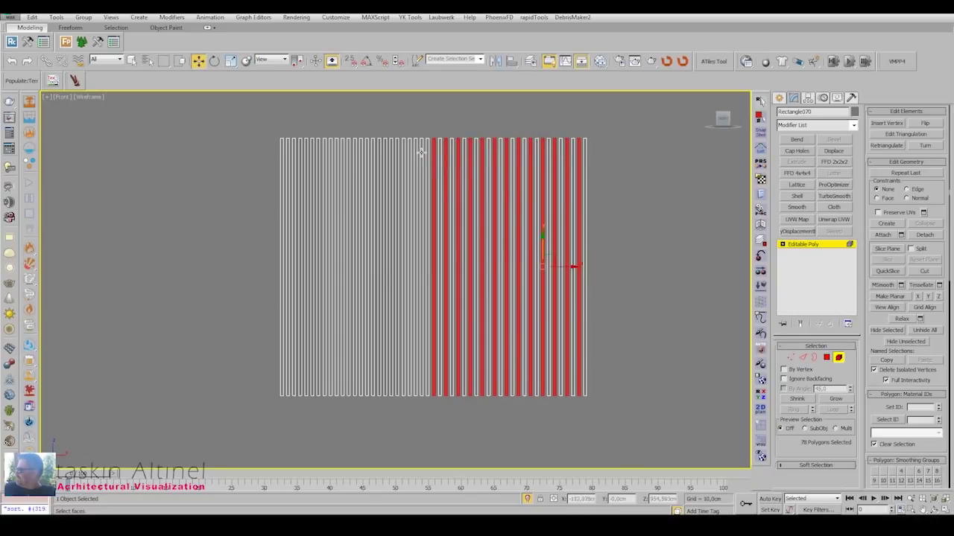
pyautogui.keyDown('ctrl'); pyautogui.click(292, 172); pyautogui.keyUp('ctrl')
pyautogui.hotkey('alt', 'w')
pyautogui.hotkey('alt', 'w')
pyautogui.moveTo(558, 287)
pyautogui.keyDown('alt'); pyautogui.mouseDown(button='middle')
pyautogui.moveTo(491, 245)
pyautogui.moveTo(359, 207)
pyautogui.moveTo(434, 247)
pyautogui.moveTo(317, 221)
pyautogui.moveTo(425, 210)
pyautogui.moveTo(343, 196)
pyautogui.mouseUp(button='middle'); pyautogui.keyUp('alt')
pyautogui.scroll(-2, 359, 208)
pyautogui.click(399, 231)
pyautogui.click(778, 98)
pyautogui.click(372, 187)
# Adjust the vertices at the end of the railing Box001.
pyautogui.press('z')
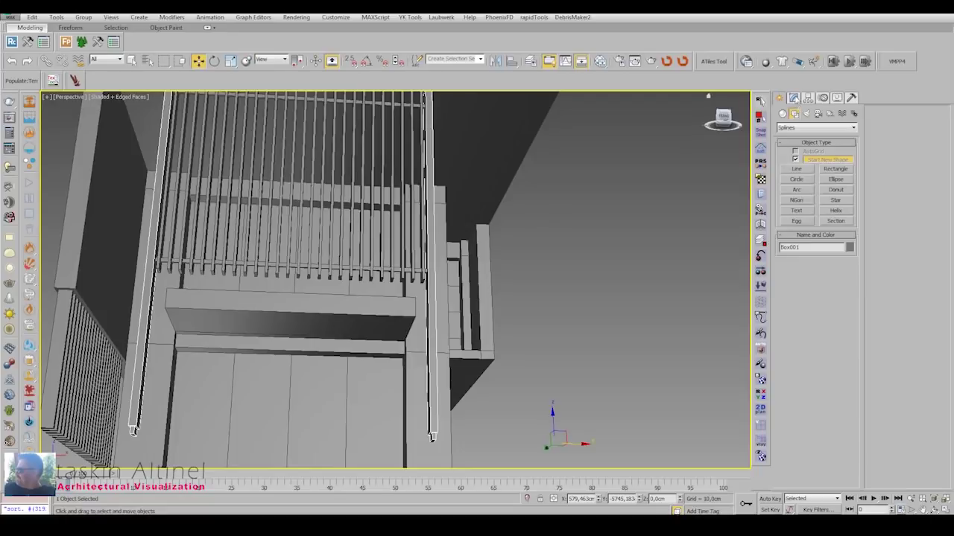
pyautogui.click(793, 97)
pyautogui.keyDown('alt'); pyautogui.moveTo(502, 278); pyautogui.dragTo(477, 246, button='middle'); pyautogui.keyUp('alt')
pyautogui.hotkey('alt', 'w')
pyautogui.hotkey('alt', 'w')
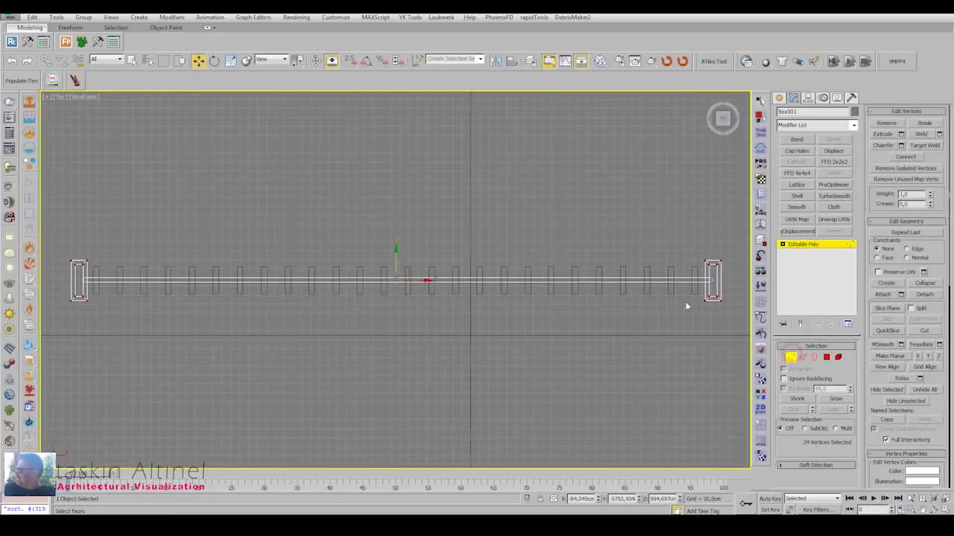
pyautogui.scroll(-2, 687, 306)
pyautogui.press('p')
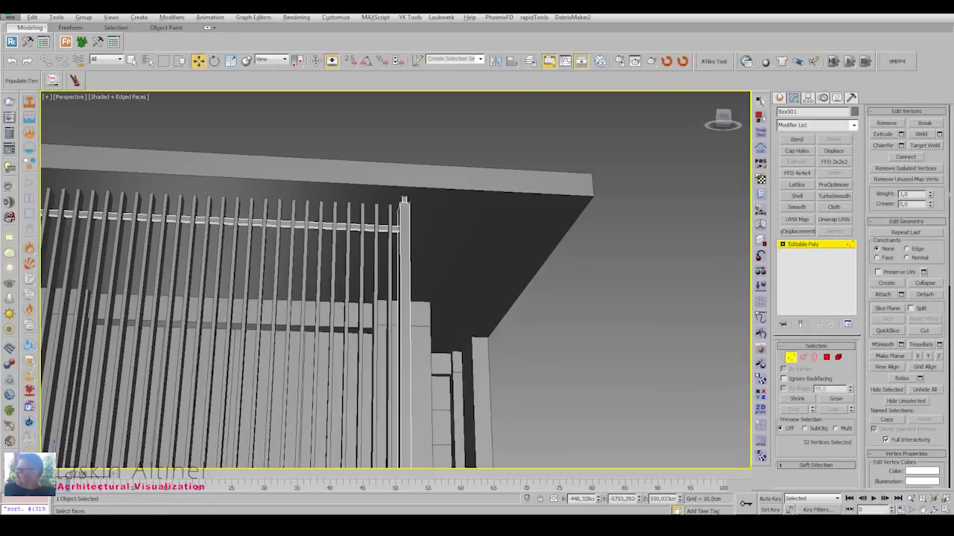
pyautogui.click(780, 97)
pyautogui.moveTo(522, 283)
pyautogui.keyDown('alt'); pyautogui.mouseDown(button='middle')
pyautogui.moveTo(571, 243)
pyautogui.moveTo(454, 283)
pyautogui.moveTo(470, 280)
pyautogui.mouseUp(button='middle'); pyautogui.keyUp('alt')
# Select the balcony slab's front face at polygon level.
pyautogui.click(793, 98)
pyautogui.click(826, 358)
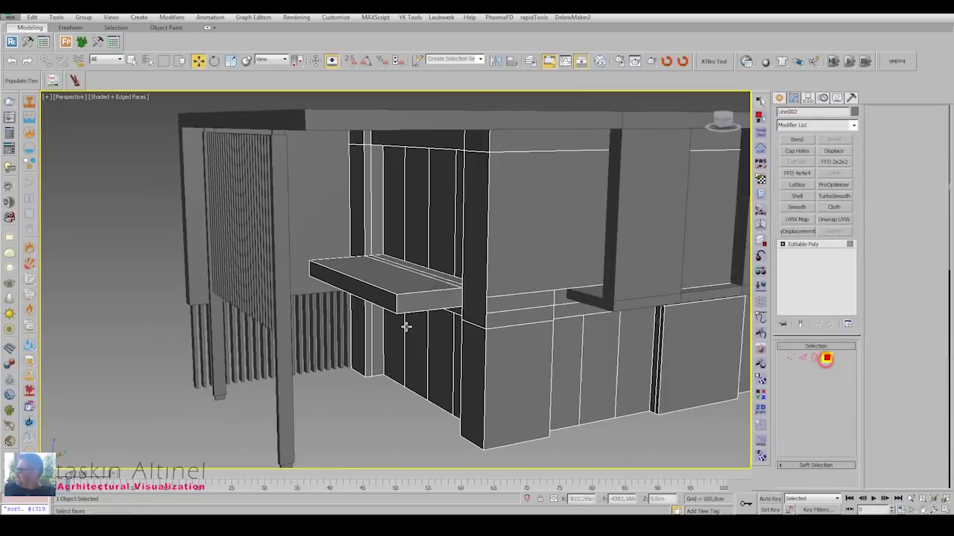
pyautogui.click(358, 287)
pyautogui.rightClick(357, 283)
pyautogui.keyDown('alt'); pyautogui.moveTo(358, 283); pyautogui.dragTo(423, 274, button='middle'); pyautogui.keyUp('alt')
pyautogui.scroll(3, 423, 274)
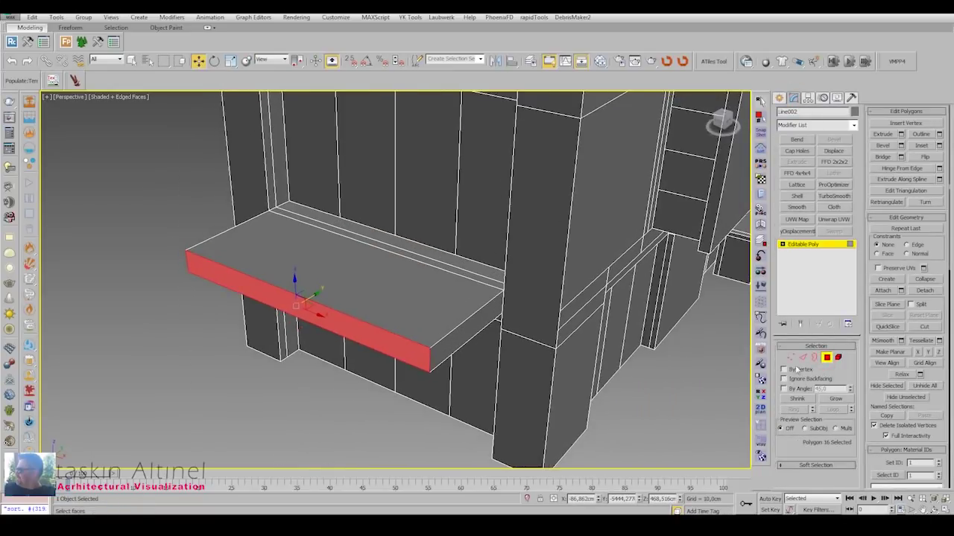
# Create Shape001 from the slab's outer top edges and extrude it 31 cm.
pyautogui.press('2')
pyautogui.click(905, 181)
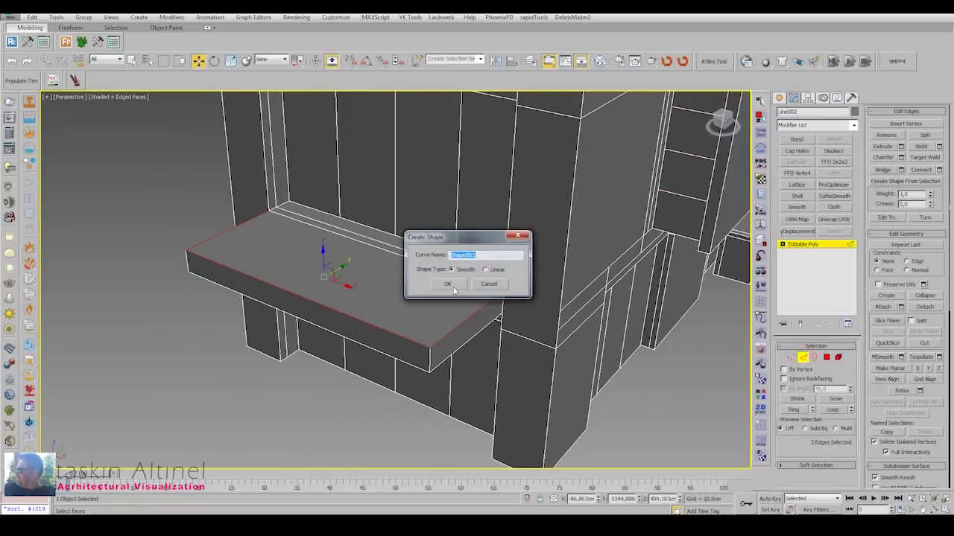
pyautogui.click(495, 273)
pyautogui.click(472, 305)
pyautogui.click(794, 98)
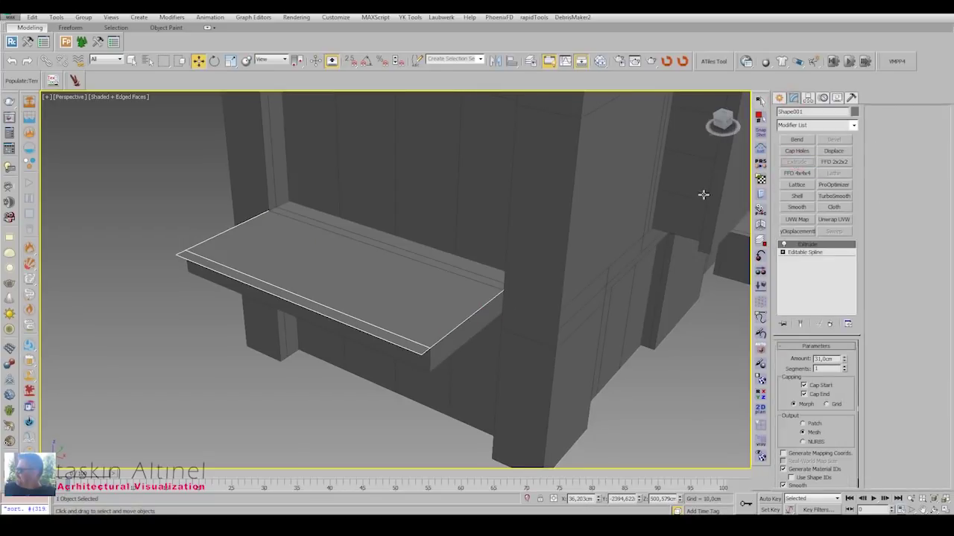
pyautogui.hotkey('alt', 'w')
pyautogui.hotkey('alt', 'w')
pyautogui.scroll(-2, 451, 282)
# Draw a snapped line along the balcony edge.
pyautogui.press('l')
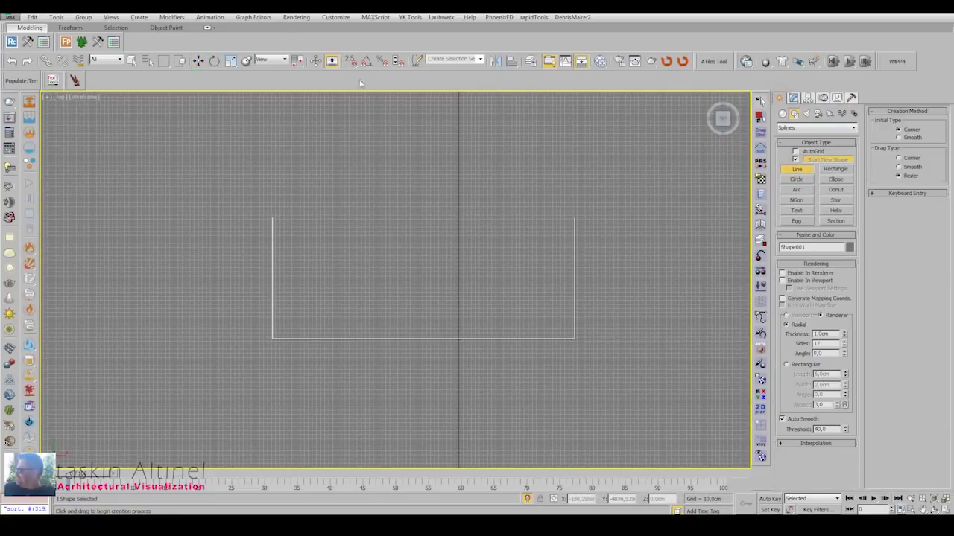
pyautogui.press('s')
pyautogui.rightClick(286, 238)
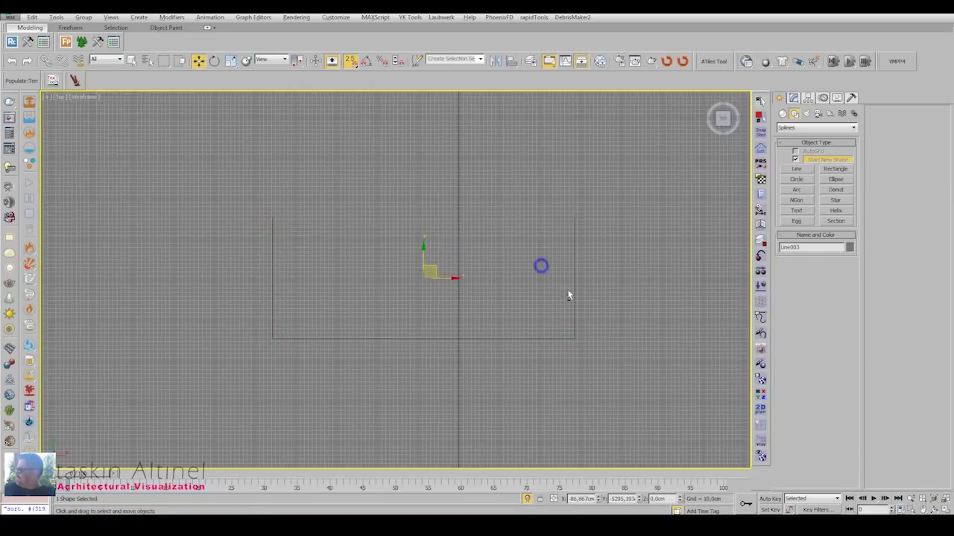
pyautogui.press('p')
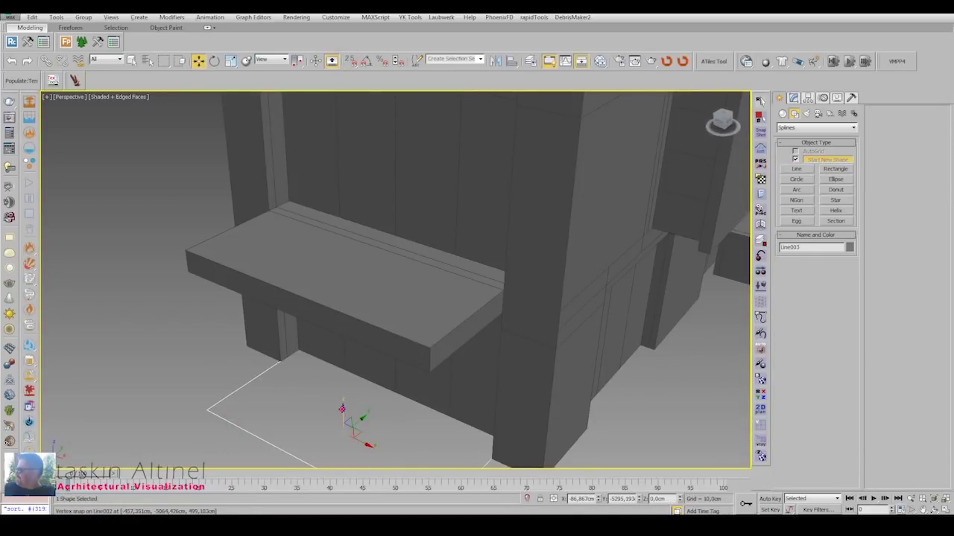
pyautogui.keyDown('alt'); pyautogui.moveTo(342, 409); pyautogui.dragTo(419, 217, button='middle'); pyautogui.keyUp('alt')
# Draw a 100-long rectangle on the building front and lower the edge line.
pyautogui.press('f')
pyautogui.click(835, 170)
pyautogui.moveTo(538, 208); pyautogui.dragTo(595, 343)
pyautogui.write('100')
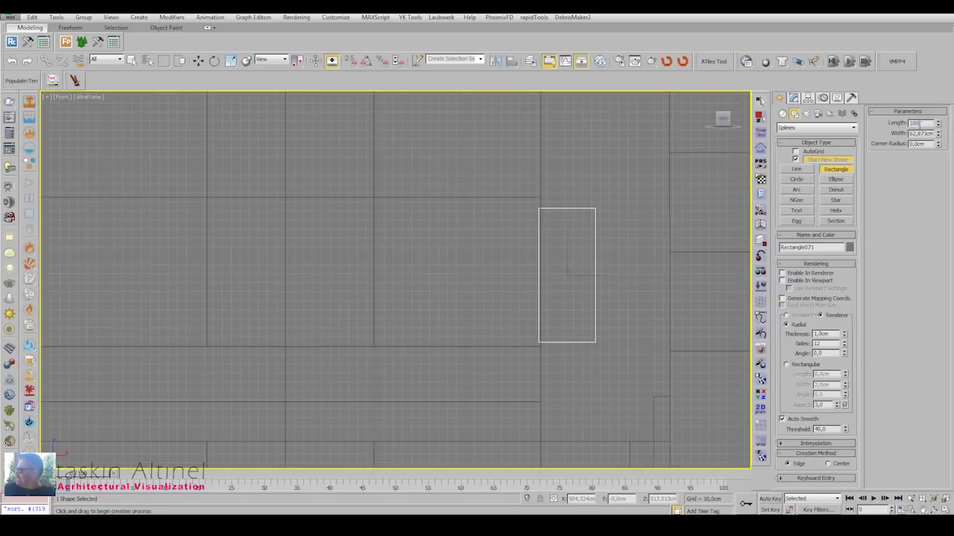
pyautogui.press('Return')
pyautogui.press('w')
pyautogui.moveTo(567, 273); pyautogui.dragTo(548, 300)
pyautogui.click(207, 196)
pyautogui.moveTo(207, 170); pyautogui.dragTo(209, 229)
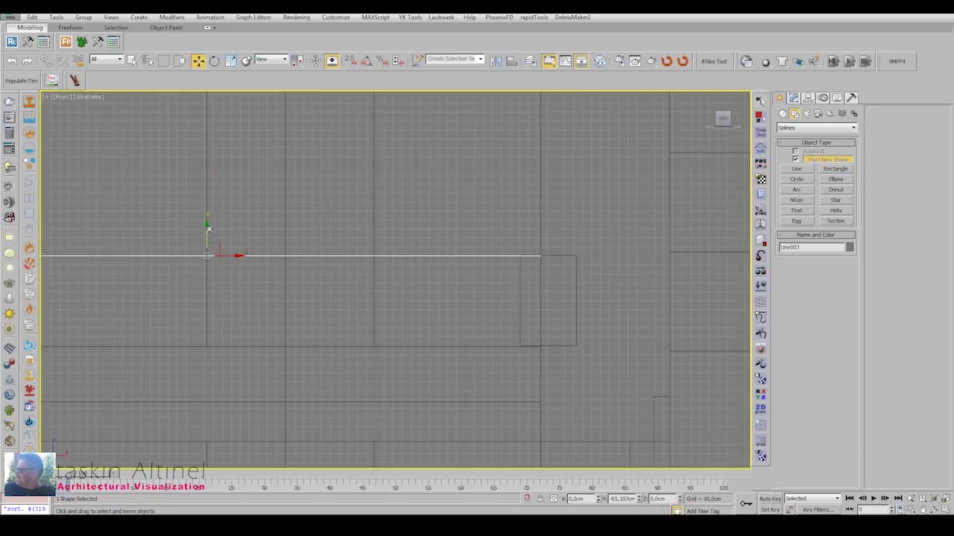
# Copy the balcony edge line and extrude the copy 105.5 cm upward.
pyautogui.hotkey('alt', 'w')
pyautogui.hotkey('alt', 'w')
pyautogui.moveTo(568, 364)
pyautogui.keyDown('alt'); pyautogui.mouseDown(button='middle')
pyautogui.moveTo(509, 356)
pyautogui.moveTo(441, 245)
pyautogui.moveTo(517, 228)
pyautogui.mouseUp(button='middle'); pyautogui.keyUp('alt')
pyautogui.scroll(3, 444, 254)
pyautogui.keyDown('shift'); pyautogui.moveTo(213, 153); pyautogui.dragTo(214, 283); pyautogui.keyUp('shift')
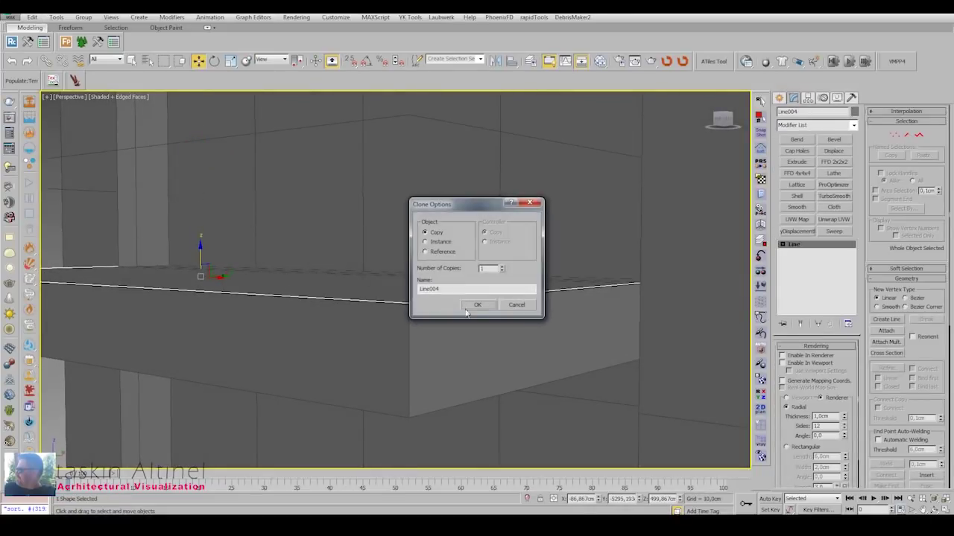
pyautogui.click(477, 305)
pyautogui.click(797, 162)
pyautogui.moveTo(845, 361); pyautogui.dragTo(845, 328)
# Maximize the Front view and select the original balcony edge line.
pyautogui.hotkey('alt', 'w')
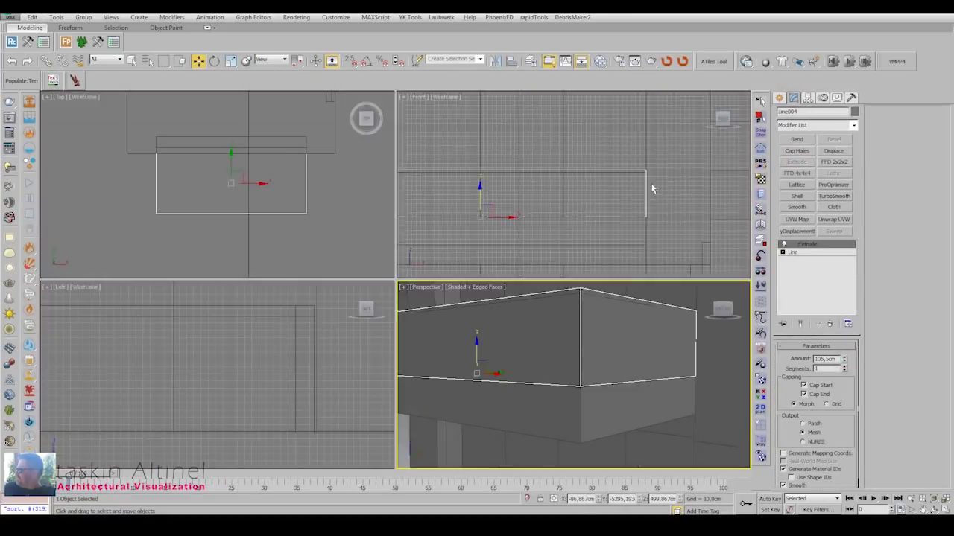
pyautogui.hotkey('alt', 'w')
pyautogui.click(500, 254)
pyautogui.moveTo(558, 298); pyautogui.dragTo(607, 305, button='middle')
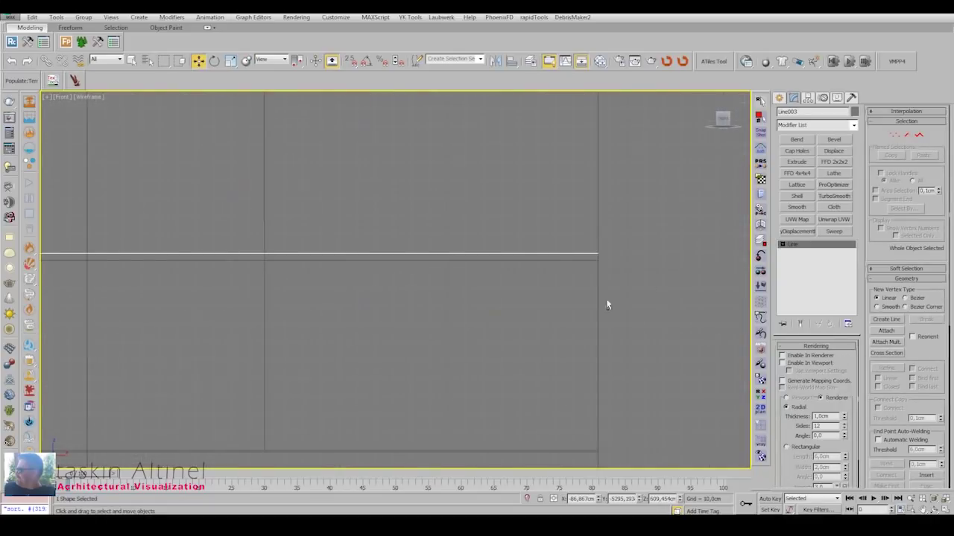
# Outline Line003 at spline level, extrude it 6.5 cm and convert it to Editable Poly.
pyautogui.press('t')
pyautogui.press('3')
pyautogui.press('q')
pyautogui.scroll(5, 550, 234)
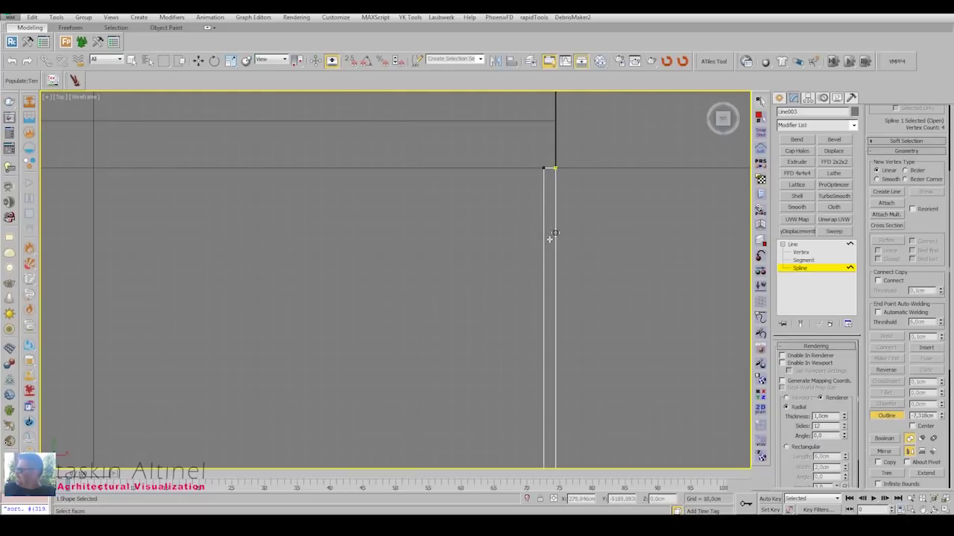
pyautogui.scroll(-5, 551, 233)
pyautogui.press('p')
pyautogui.keyDown('alt'); pyautogui.moveTo(467, 236); pyautogui.dragTo(521, 236, button='middle'); pyautogui.keyUp('alt')
pyautogui.click(796, 162)
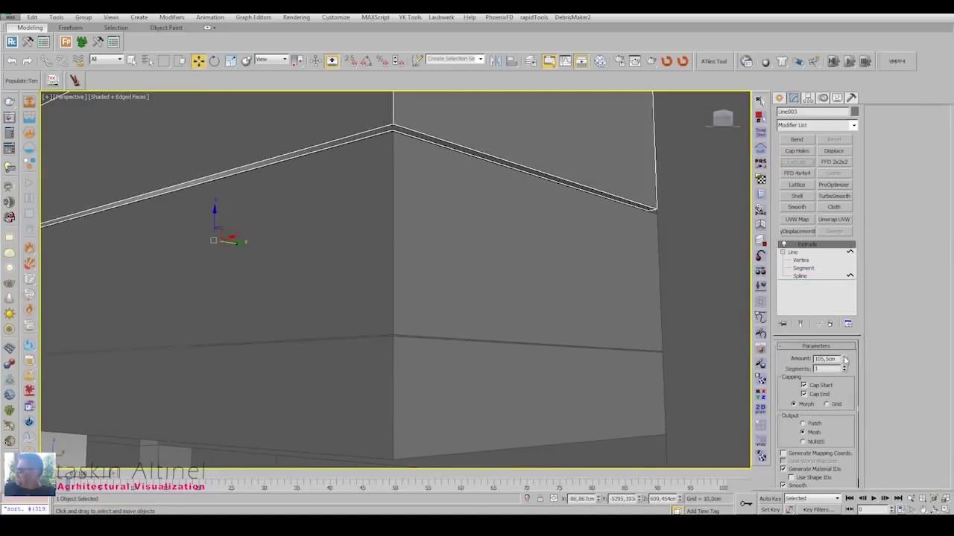
pyautogui.moveTo(844, 360); pyautogui.dragTo(843, 358)
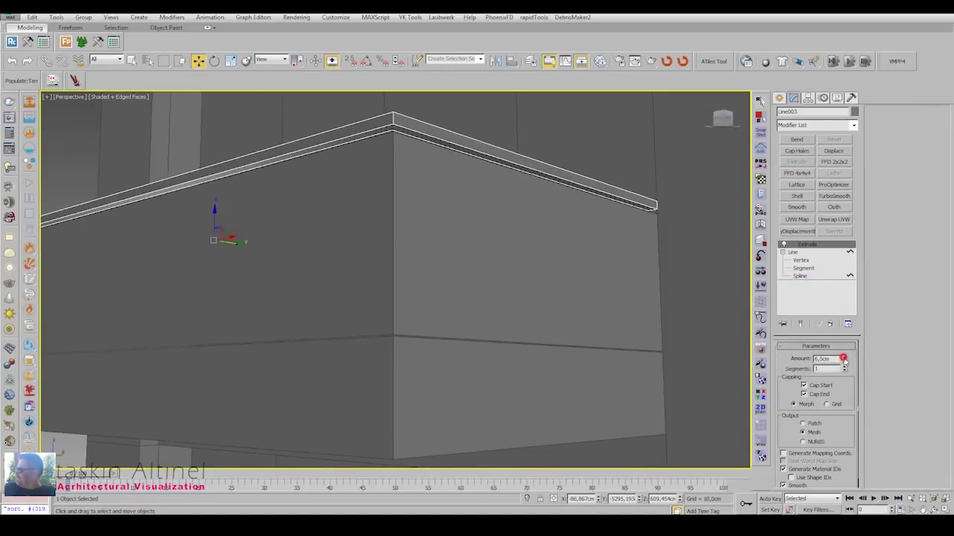
pyautogui.rightClick(490, 182)
pyautogui.click(628, 291)
pyautogui.keyDown('alt'); pyautogui.moveTo(492, 192); pyautogui.dragTo(505, 194, button='middle'); pyautogui.keyUp('alt')
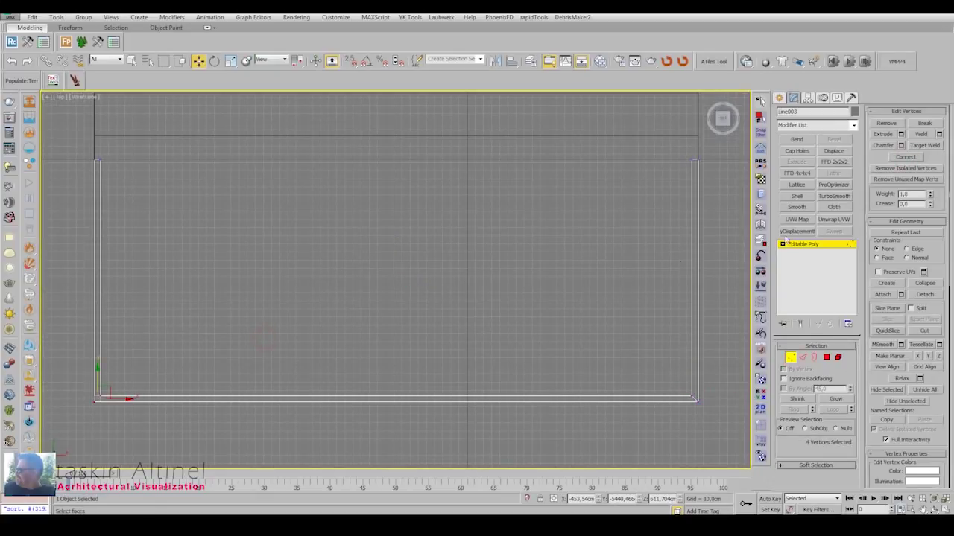
# Connect the rail strip's bottom edges to add new edge cuts.
pyautogui.moveTo(637, 269); pyautogui.dragTo(624, 254, button='middle')
pyautogui.click(802, 358)
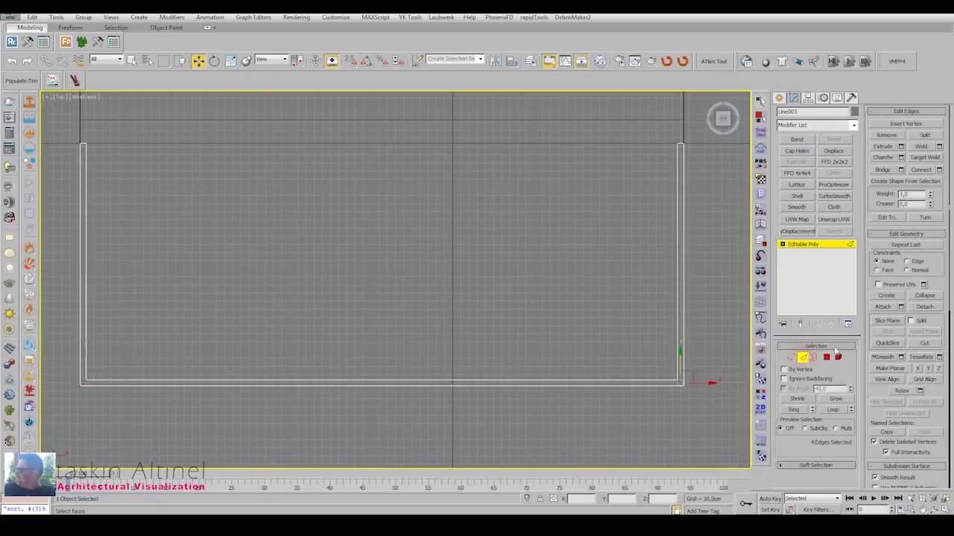
pyautogui.scroll(4, 646, 362)
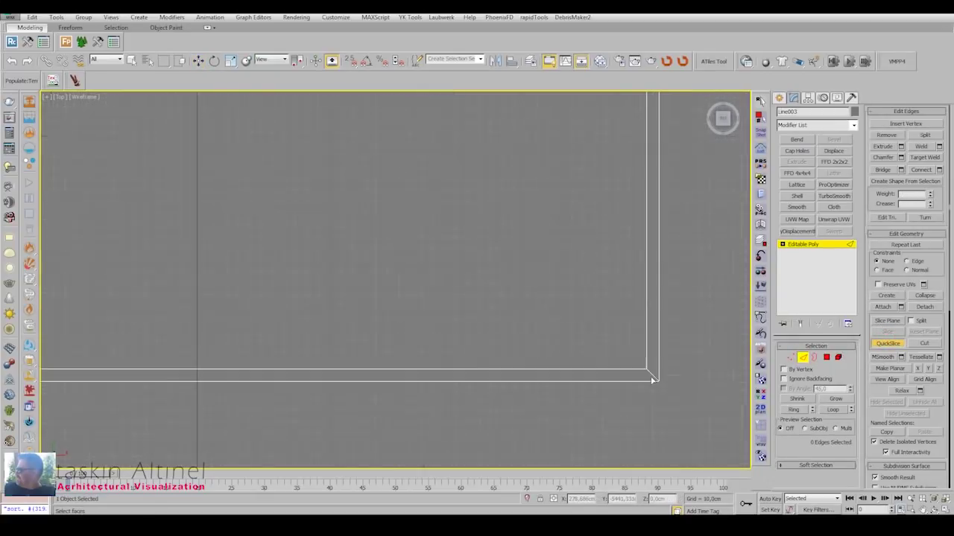
pyautogui.scroll(-4, 696, 355)
pyautogui.hotkey('ctrl', 'z')
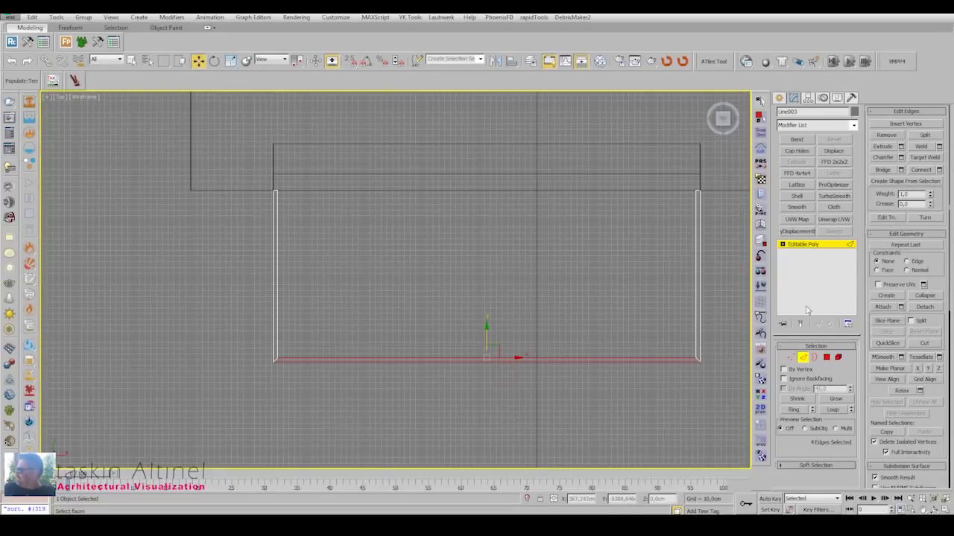
pyautogui.click(938, 170)
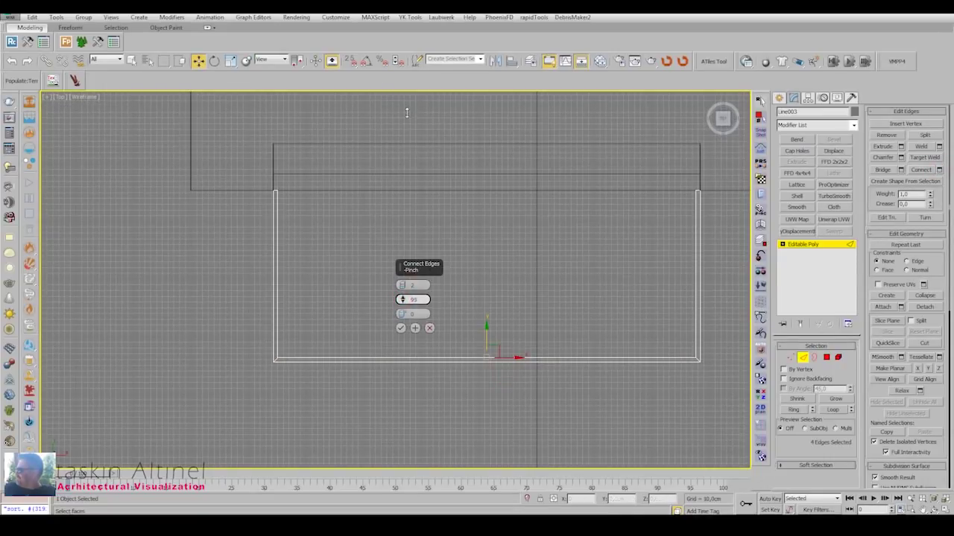
pyautogui.scroll(8, 697, 360)
pyautogui.hotkey('ctrl', 'z')
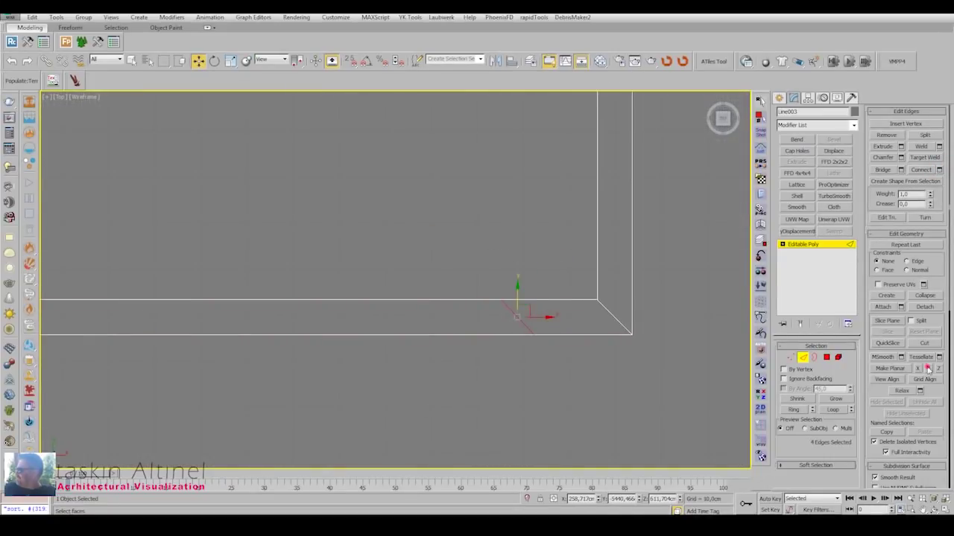
# Chamfer the new cut edges along the rail.
pyautogui.scroll(-1, 610, 319)
pyautogui.scroll(-1, 610, 319)
pyautogui.scroll(-1, 609, 319)
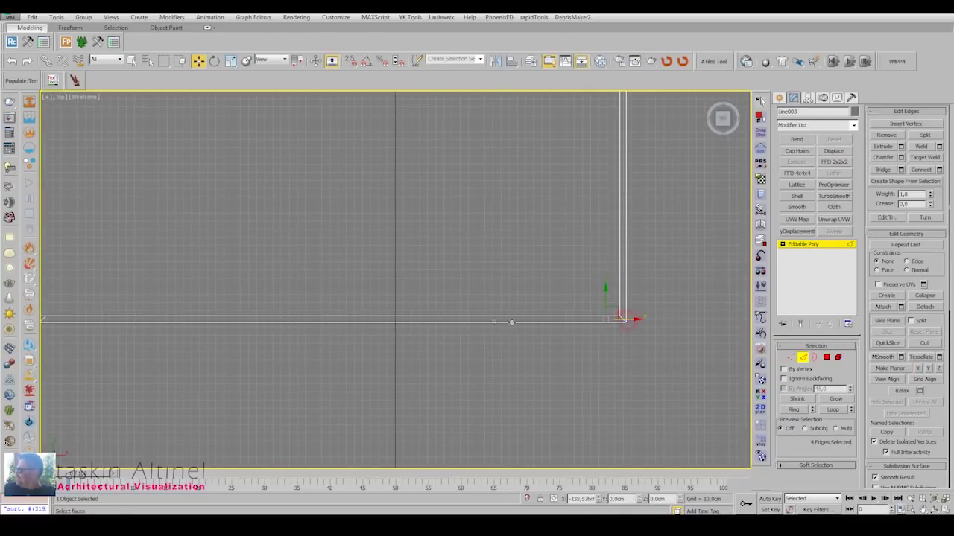
pyautogui.scroll(-3, 598, 328)
pyautogui.scroll(3, 598, 327)
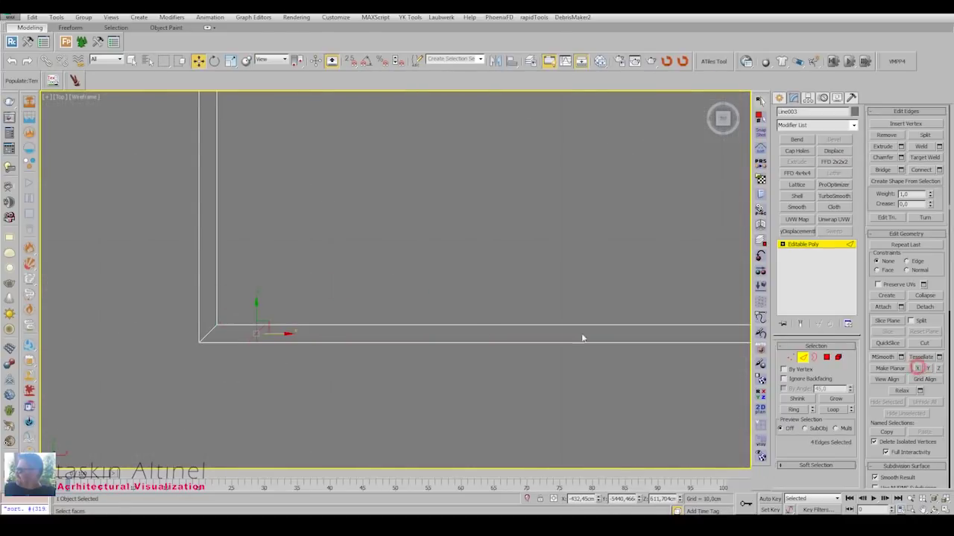
pyautogui.scroll(-3, 303, 318)
pyautogui.scroll(-3, 423, 343)
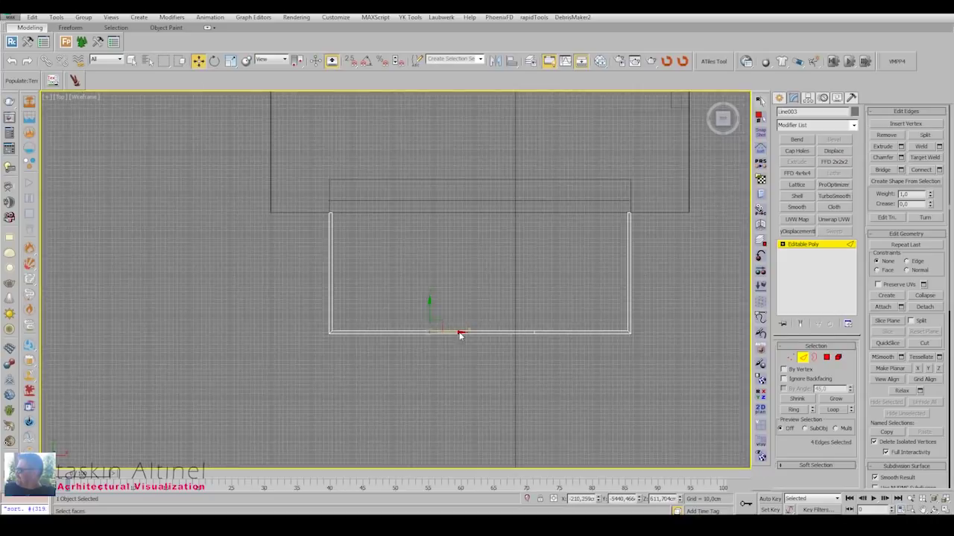
pyautogui.scroll(3, 566, 338)
pyautogui.keyDown('alt'); pyautogui.moveTo(247, 351); pyautogui.dragTo(560, 298); pyautogui.keyUp('alt')
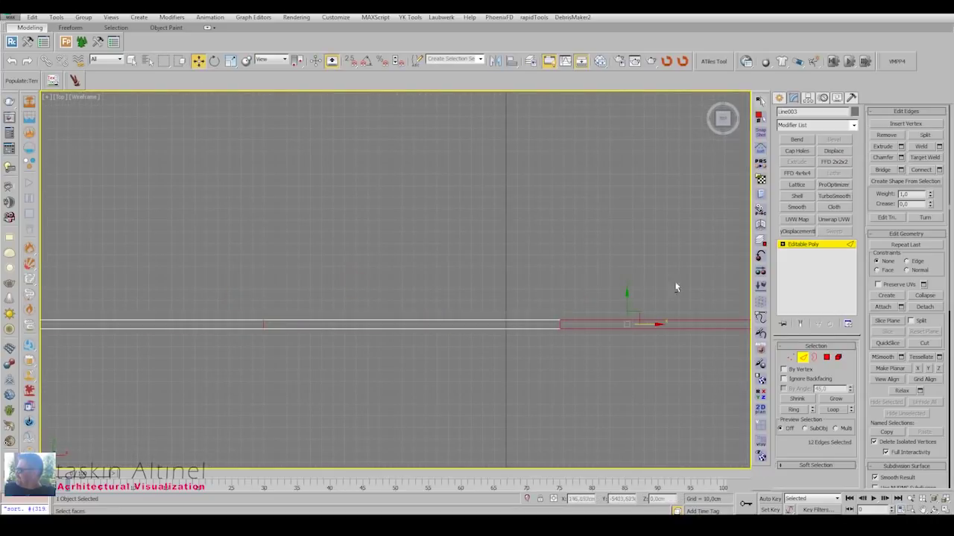
pyautogui.click(901, 158)
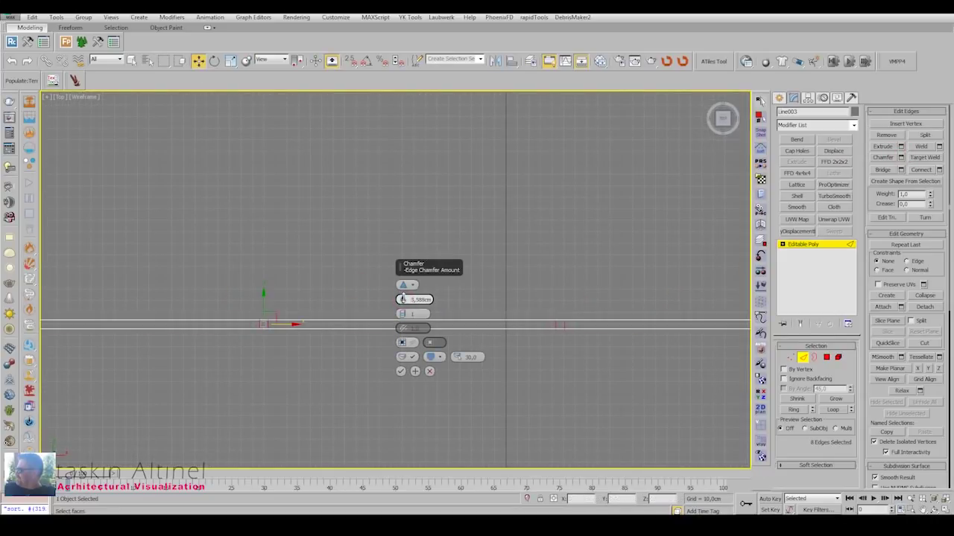
pyautogui.click(401, 371)
# Select the small polygons under the rail cuts for the posts.
pyautogui.hotkey('alt', 'w')
pyautogui.hotkey('alt', 'w')
pyautogui.press('4')
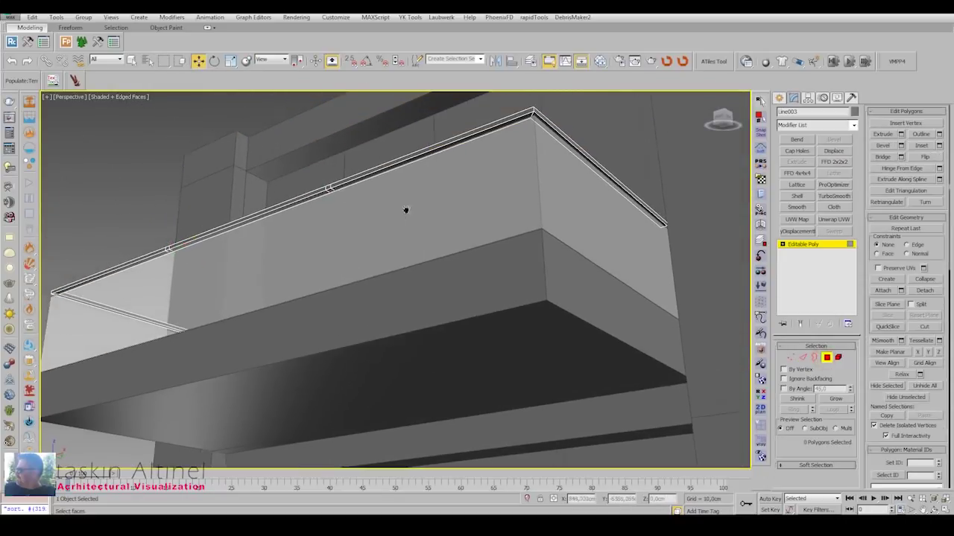
pyautogui.moveTo(405, 211)
pyautogui.keyDown('alt'); pyautogui.mouseDown(button='middle')
pyautogui.moveTo(109, 280)
pyautogui.moveTo(224, 246)
pyautogui.mouseUp(button='middle'); pyautogui.keyUp('alt')
pyautogui.click(900, 134)
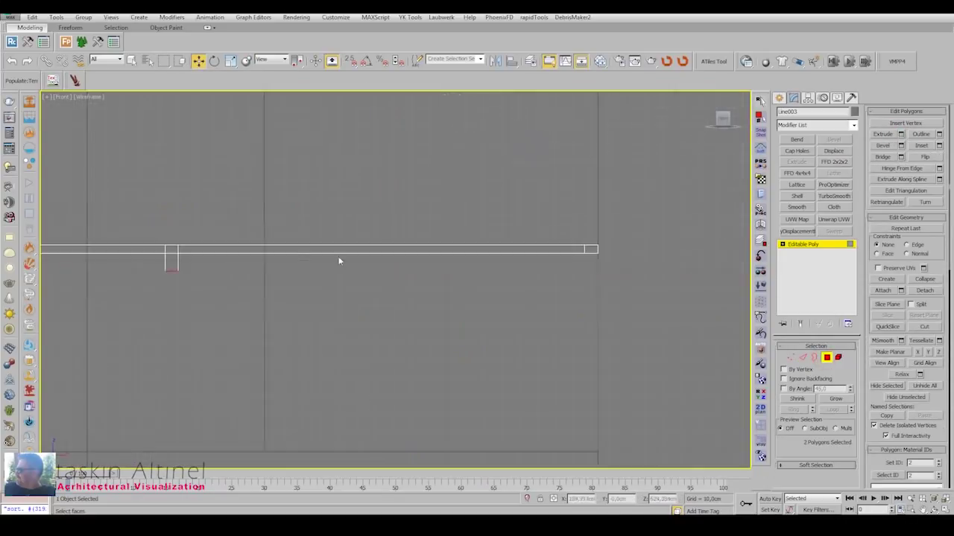
# Raise Line004's extrusion to 113 cm so the glass band meets the rail.
pyautogui.press('f')
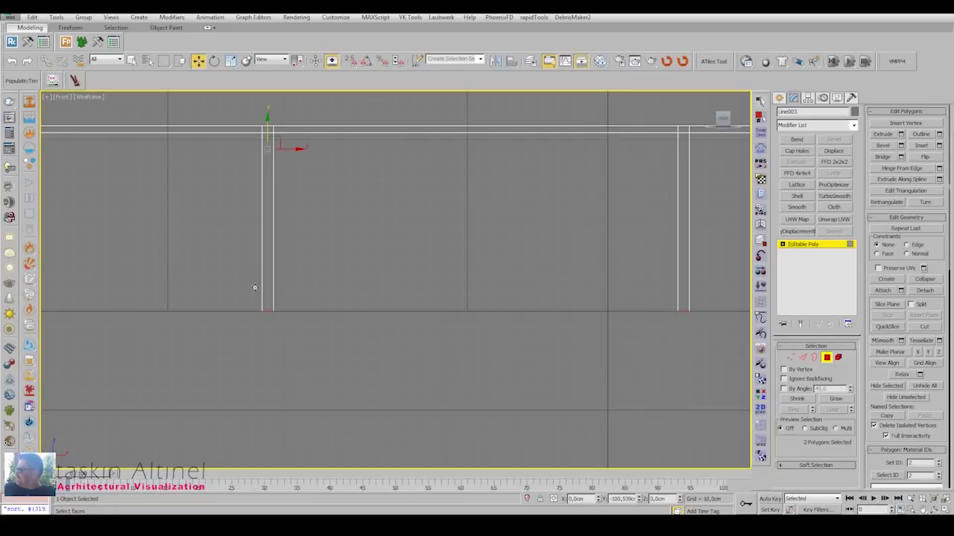
pyautogui.click(779, 98)
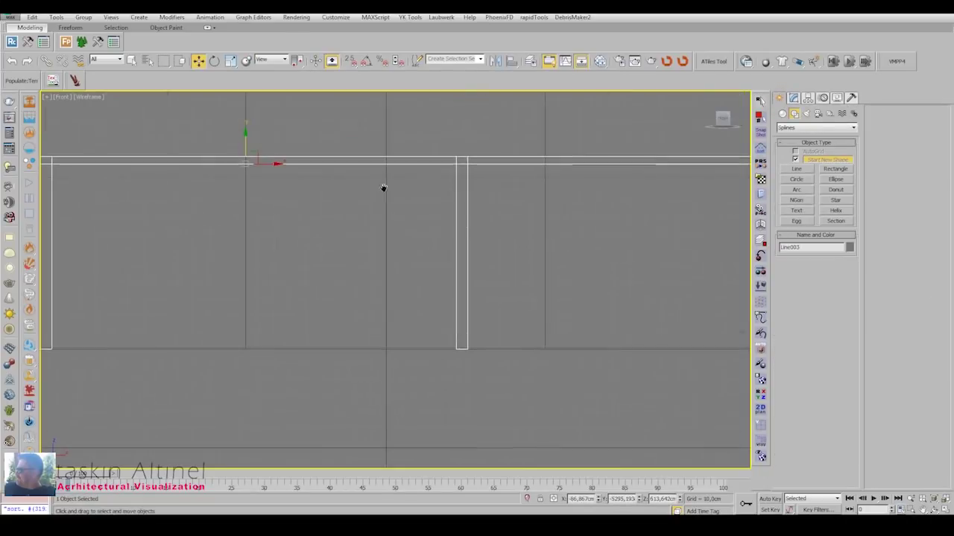
pyautogui.moveTo(383, 187); pyautogui.dragTo(469, 204, button='middle')
pyautogui.click(793, 97)
pyautogui.moveTo(844, 360); pyautogui.dragTo(845, 354)
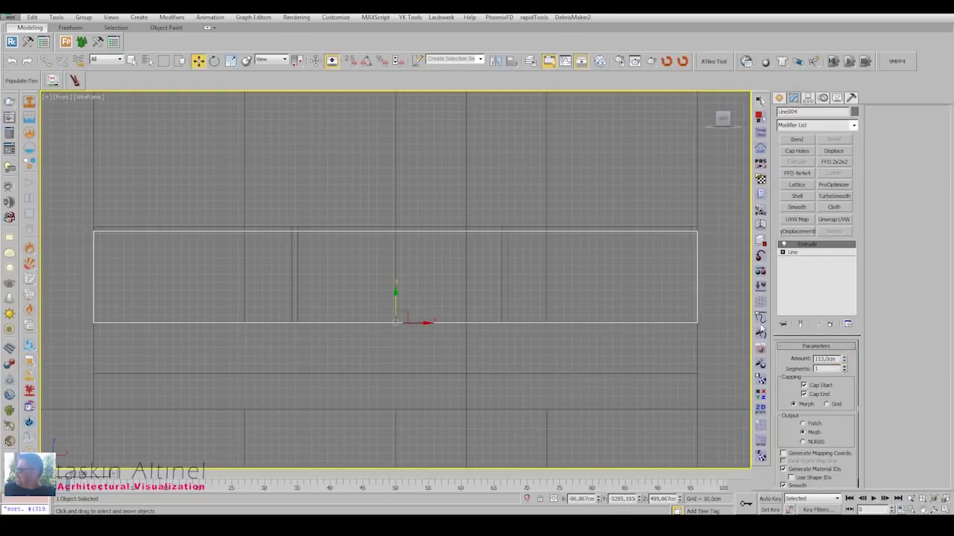
# Clone the selected railing post's polygons and snap the copy onto the rail's end.
pyautogui.click(501, 273)
pyautogui.press('4')
pyautogui.scroll(5, 422, 313)
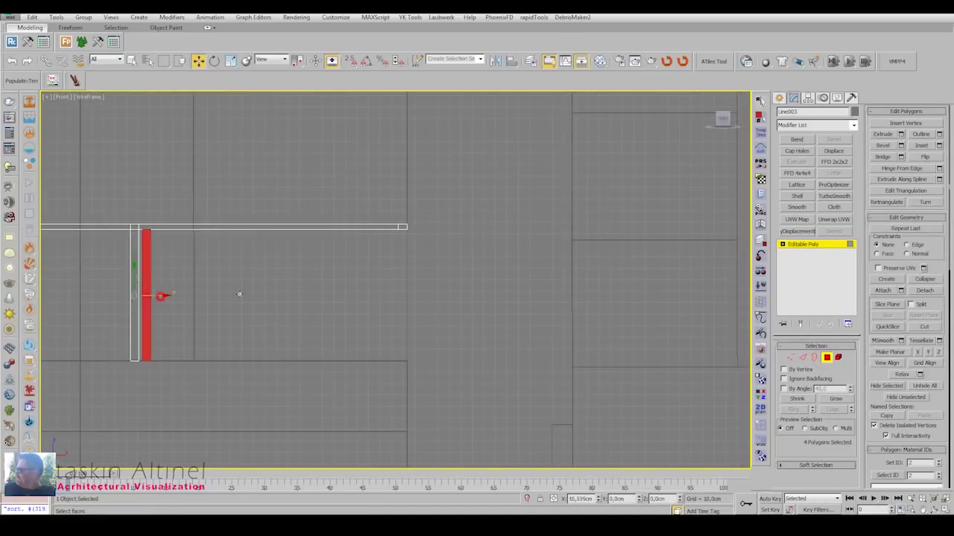
pyautogui.keyDown('shift'); pyautogui.moveTo(161, 296); pyautogui.dragTo(417, 296); pyautogui.keyUp('shift')
pyautogui.click(513, 269)
pyautogui.scroll(2, 417, 246)
pyautogui.scroll(4, 402, 246)
pyautogui.scroll(3, 532, 190)
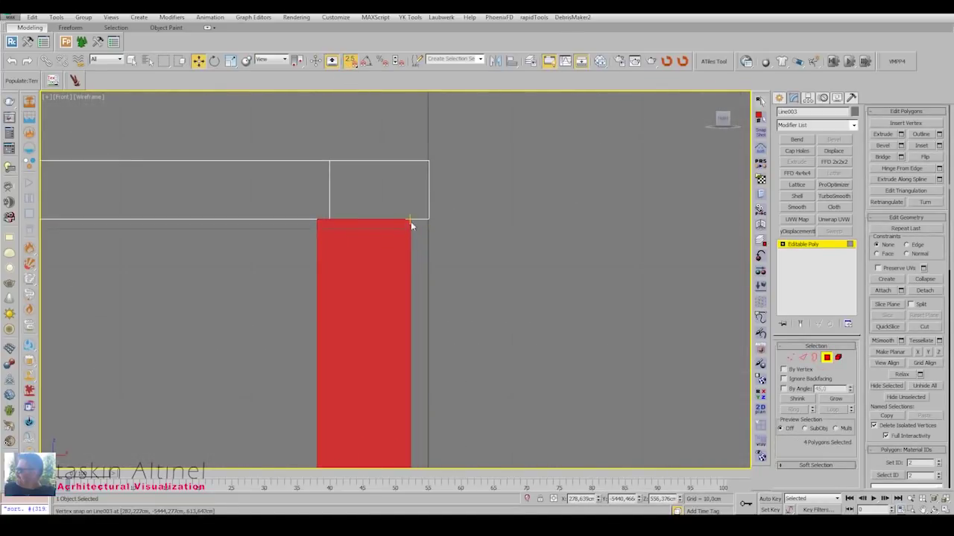
pyautogui.moveTo(412, 226); pyautogui.dragTo(428, 220)
# In the top view, clone another post to the rail's left end, then clear the selection.
pyautogui.press('t')
pyautogui.scroll(-3, 390, 213)
pyautogui.scroll(2, 648, 272)
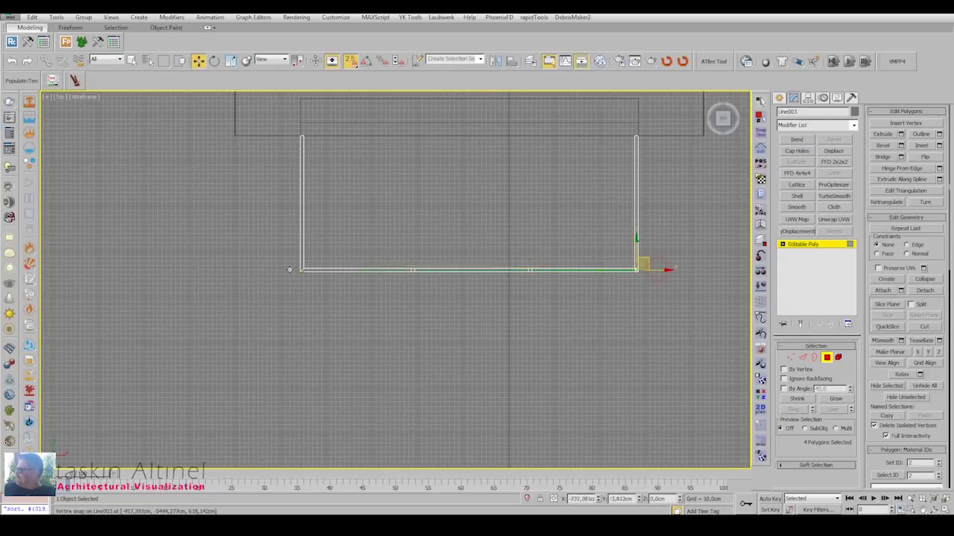
pyautogui.keyDown('shift'); pyautogui.moveTo(637, 269); pyautogui.dragTo(301, 269); pyautogui.keyUp('shift')
pyautogui.click(510, 269)
pyautogui.scroll(3, 294, 373)
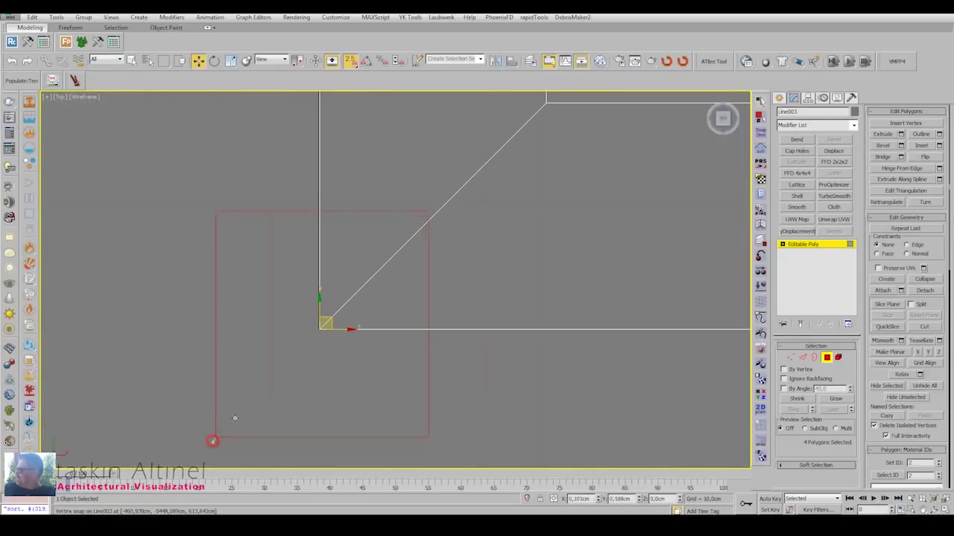
pyautogui.moveTo(311, 331); pyautogui.dragTo(322, 333)
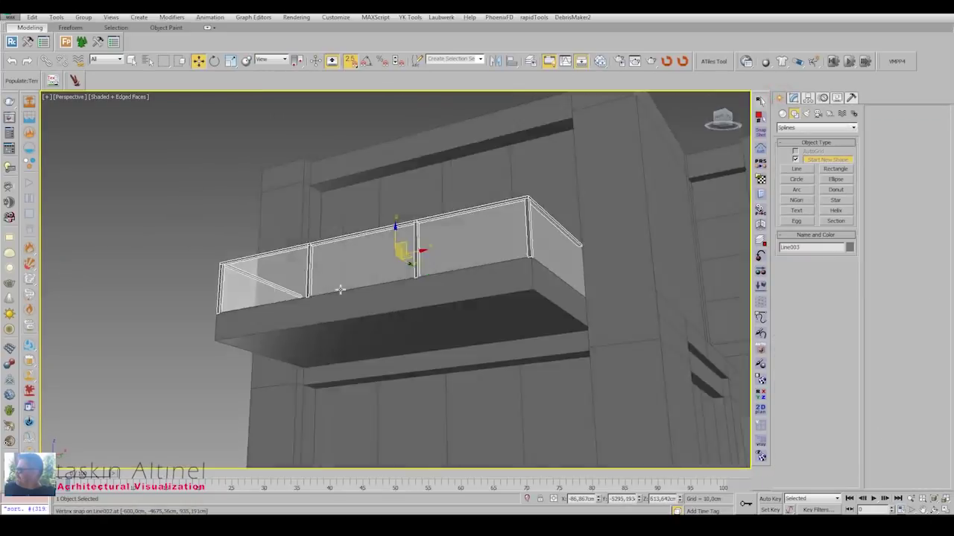
pyautogui.rightClick(460, 246)
# Orbit around the finished balcony and select the building outline Line002.
pyautogui.keyDown('alt'); pyautogui.moveTo(459, 246); pyautogui.dragTo(358, 271, button='middle'); pyautogui.keyUp('alt')
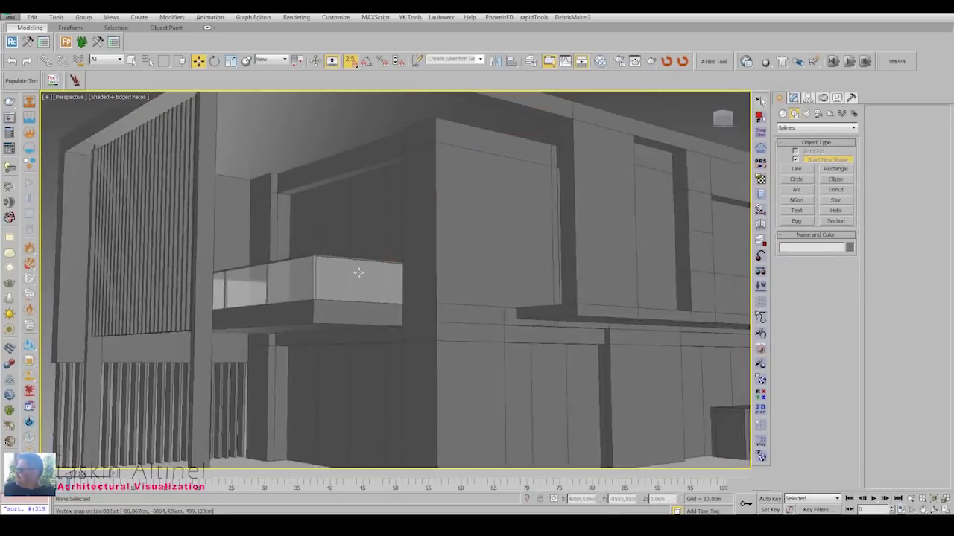
pyautogui.scroll(-5, 357, 271)
pyautogui.scroll(5, 485, 258)
pyautogui.keyDown('alt'); pyautogui.moveTo(485, 259); pyautogui.dragTo(494, 355, button='middle'); pyautogui.keyUp('alt')
pyautogui.scroll(-4, 481, 315)
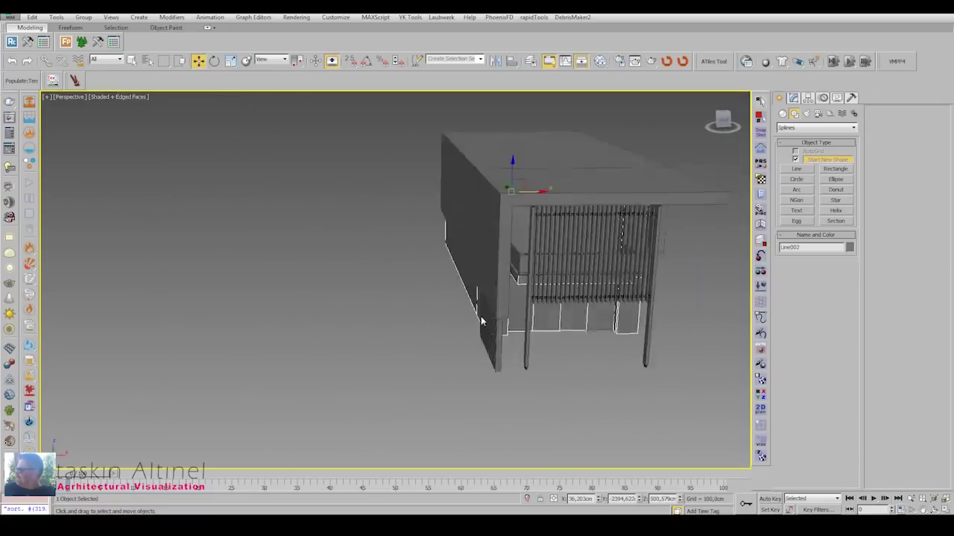
pyautogui.keyDown('alt'); pyautogui.moveTo(481, 316); pyautogui.dragTo(455, 320, button='middle'); pyautogui.keyUp('alt')
pyautogui.click(454, 320)
# In the top view, draw a rectangle of about 568.9 by 1005.3 cm from the building's corner.
pyautogui.press('t')
pyautogui.scroll(-5, 522, 261)
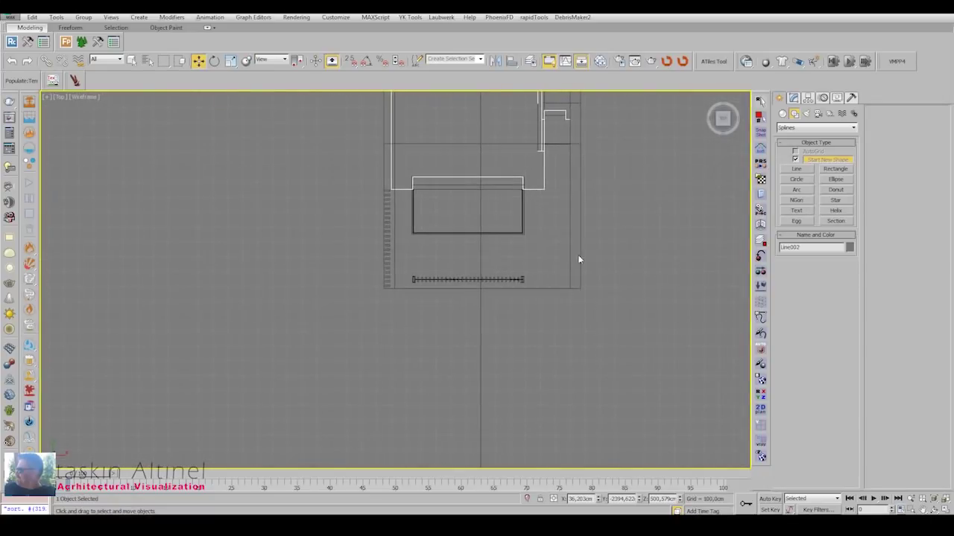
pyautogui.click(833, 172)
pyautogui.scroll(2, 551, 209)
pyautogui.scroll(2, 549, 226)
pyautogui.scroll(-2, 549, 245)
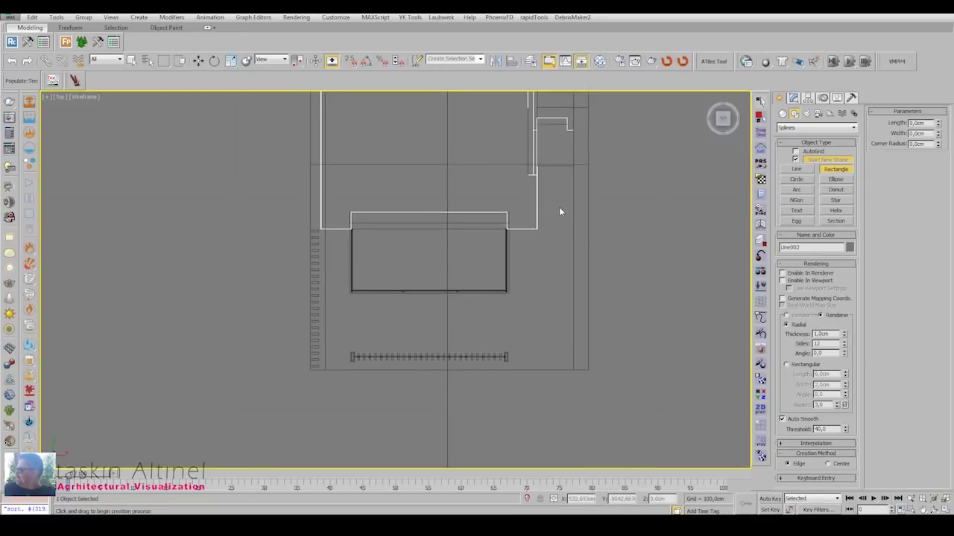
pyautogui.moveTo(559, 212); pyautogui.dragTo(571, 200, button='middle')
pyautogui.moveTo(567, 216); pyautogui.dragTo(424, 361)
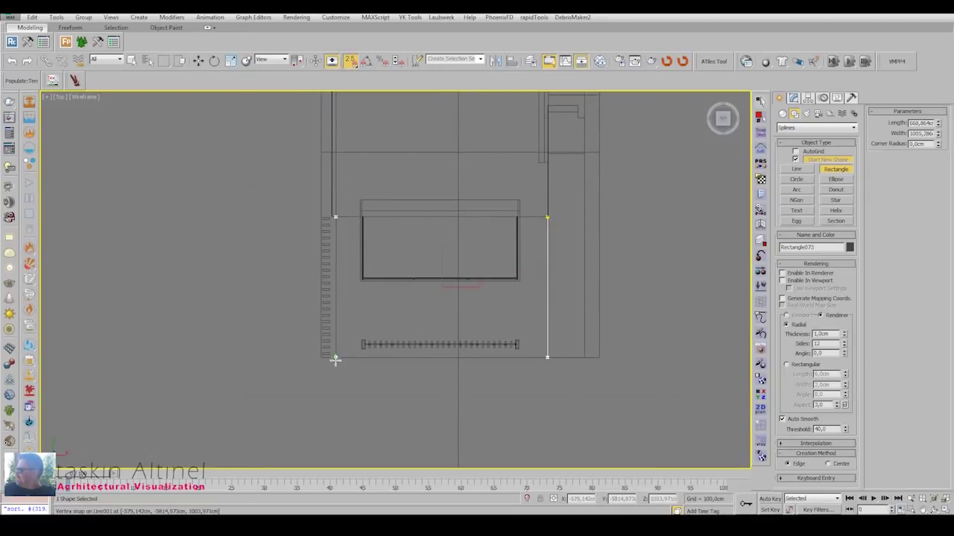
# Convert the new ground rectangle into an editable poly slab.
pyautogui.hotkey('alt', 'w')
pyautogui.rightClick(574, 362)
pyautogui.hotkey('alt', 'w')
pyautogui.rightClick(489, 313)
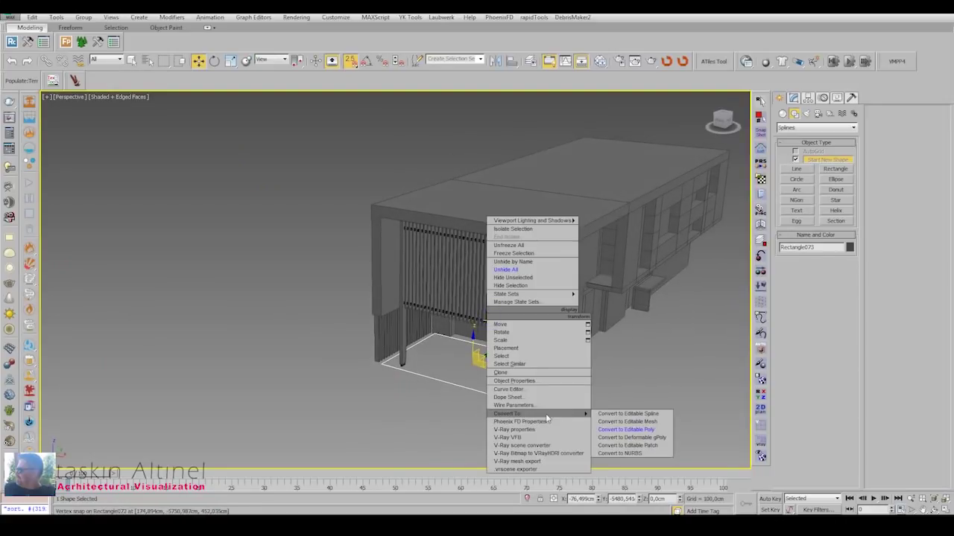
pyautogui.click(625, 431)
pyautogui.scroll(5, 514, 335)
pyautogui.keyDown('alt'); pyautogui.moveTo(502, 325); pyautogui.dragTo(525, 323, button='middle'); pyautogui.keyUp('alt')
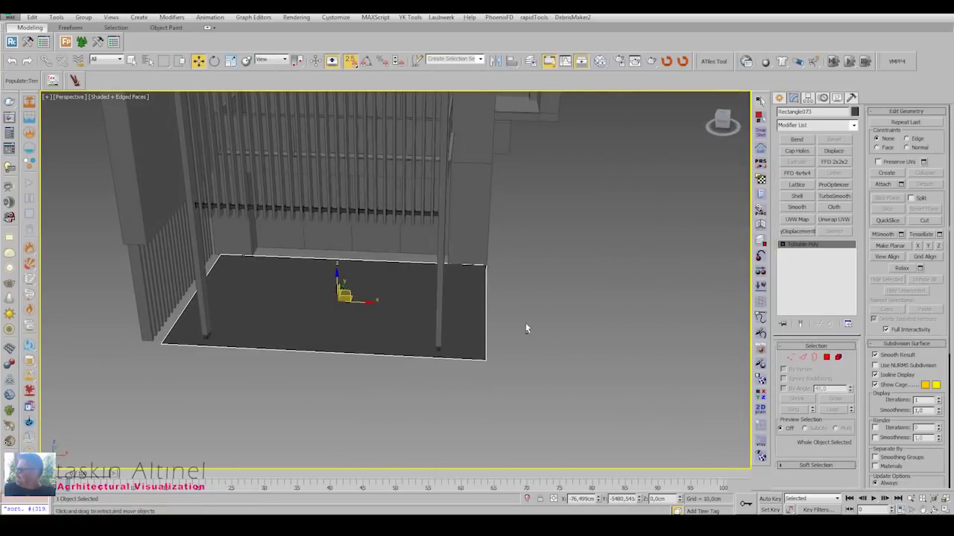
# Connect the slab's front and back edges with a dividing edge and move one edge back.
pyautogui.click(803, 357)
pyautogui.moveTo(425, 246); pyautogui.dragTo(426, 411)
pyautogui.click(921, 170)
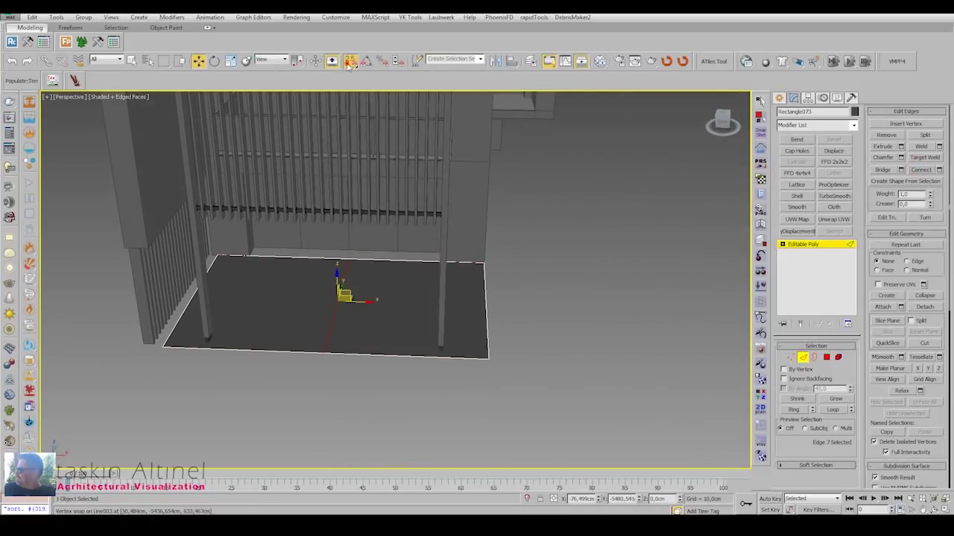
pyautogui.scroll(3, 506, 266)
pyautogui.keyDown('alt'); pyautogui.moveTo(506, 265); pyautogui.dragTo(442, 324, button='middle'); pyautogui.keyUp('alt')
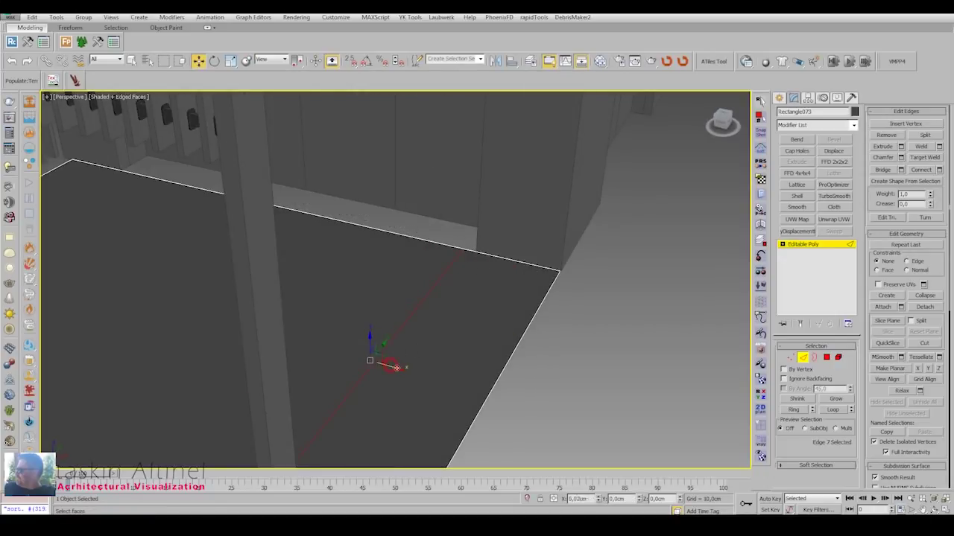
pyautogui.click(373, 227)
pyautogui.keyDown('alt'); pyautogui.moveTo(373, 228); pyautogui.dragTo(300, 208, button='middle'); pyautogui.keyUp('alt')
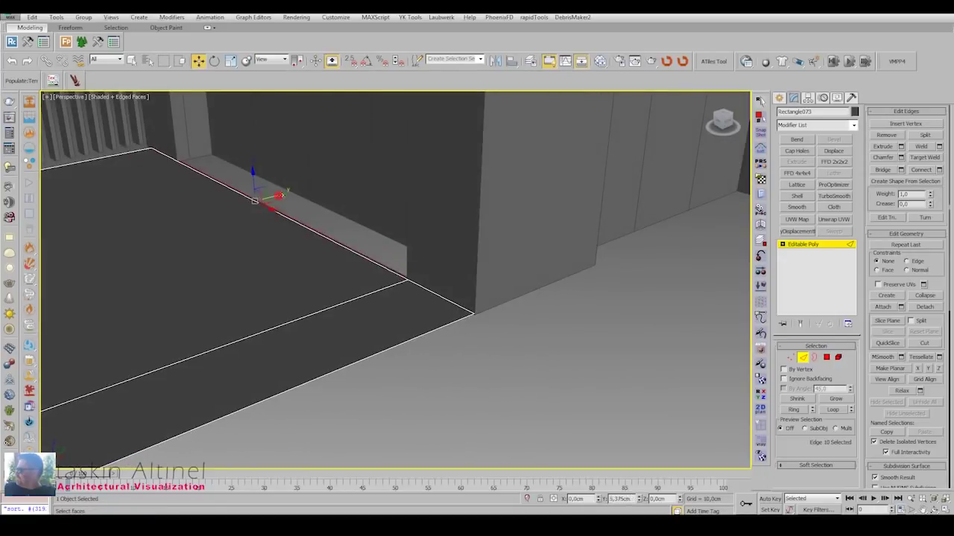
pyautogui.moveTo(279, 196); pyautogui.dragTo(317, 182)
# Slide the slab edges left so they meet the slatted wall.
pyautogui.keyDown('alt'); pyautogui.moveTo(323, 179); pyautogui.dragTo(392, 243, button='middle'); pyautogui.keyUp('alt')
pyautogui.scroll(-5, 330, 213)
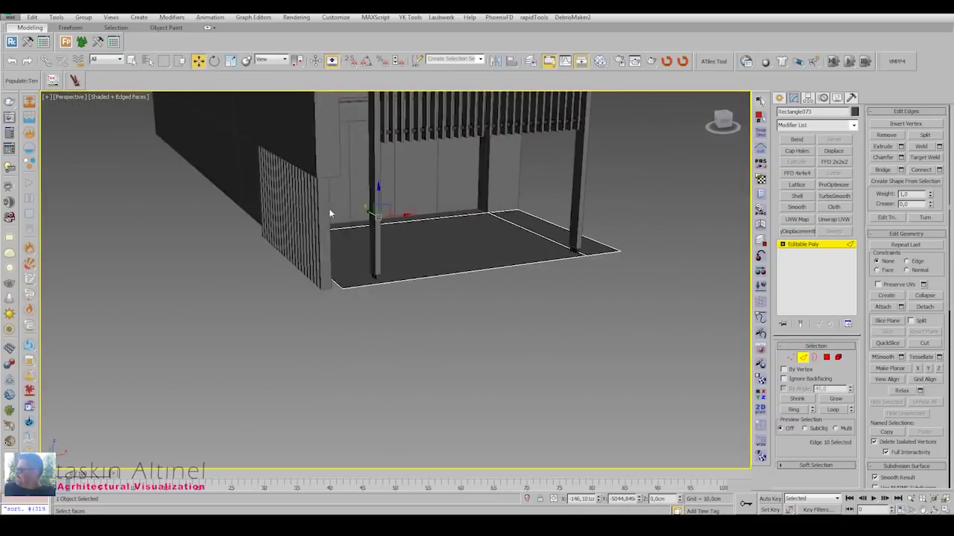
pyautogui.scroll(2, 315, 271)
pyautogui.scroll(5, 253, 218)
pyautogui.keyDown('alt'); pyautogui.moveTo(253, 218); pyautogui.dragTo(246, 203, button='middle'); pyautogui.keyUp('alt')
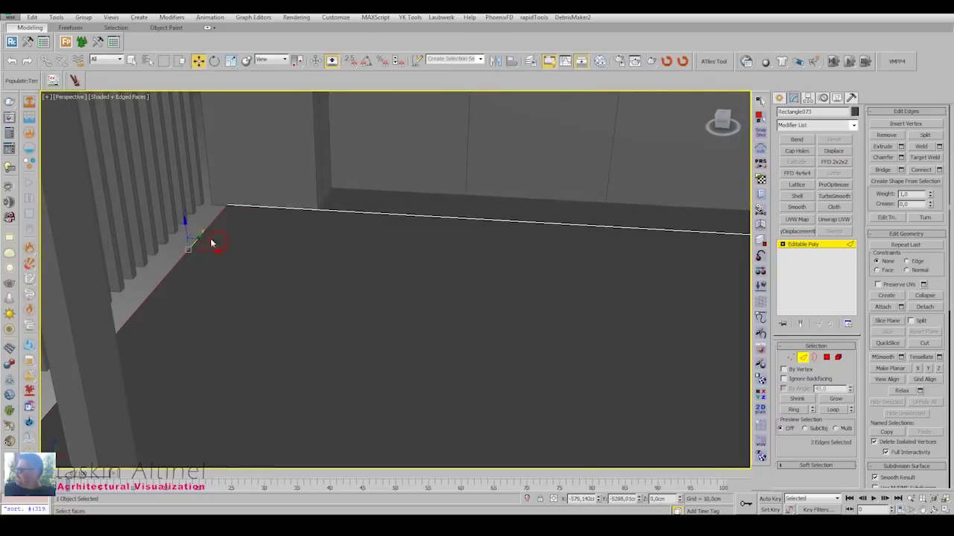
pyautogui.moveTo(213, 254); pyautogui.dragTo(196, 251)
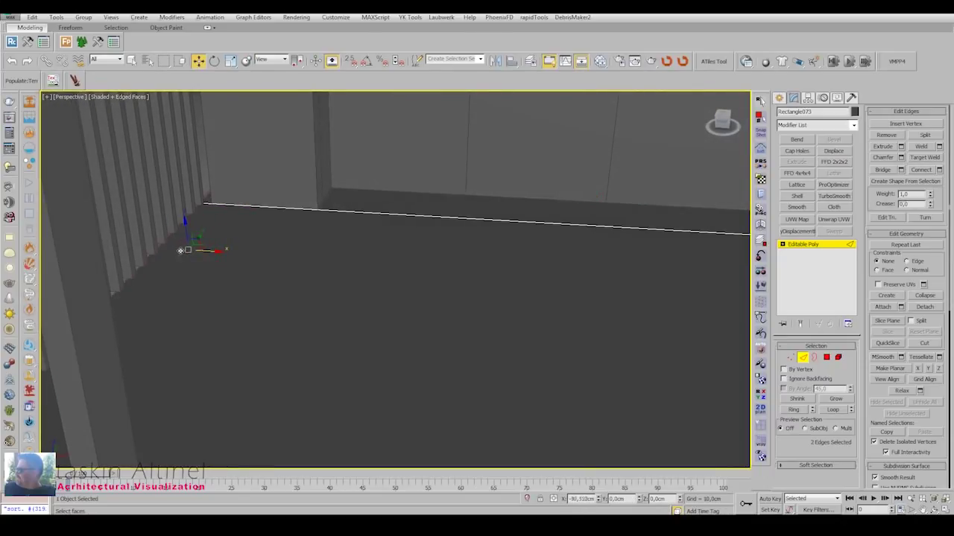
pyautogui.scroll(-3, 172, 249)
pyautogui.scroll(-1, 172, 249)
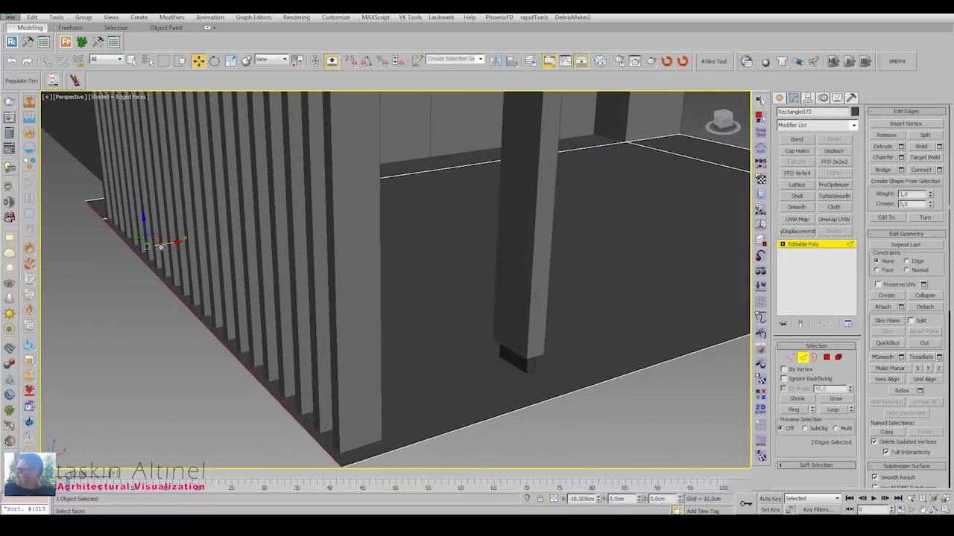
pyautogui.scroll(5, 250, 271)
pyautogui.scroll(-4, 249, 270)
# Zoom out to the whole building and select the slatted screen panel.
pyautogui.moveTo(250, 270)
pyautogui.keyDown('alt'); pyautogui.mouseDown(button='middle')
pyautogui.moveTo(417, 268)
pyautogui.moveTo(470, 356)
pyautogui.mouseUp(button='middle'); pyautogui.keyUp('alt')
pyautogui.click(779, 98)
pyautogui.click(418, 266)
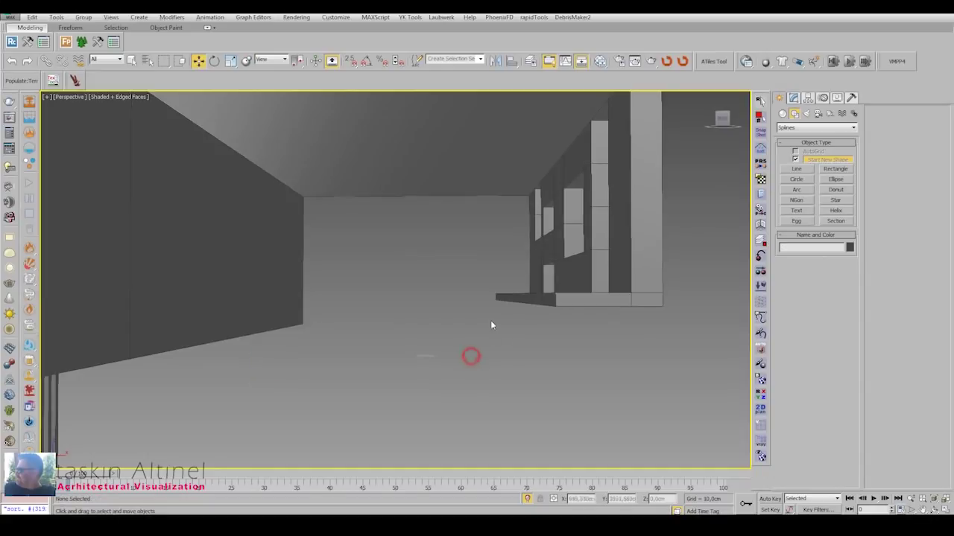
pyautogui.scroll(-5, 336, 363)
# In the front view, select the end polygons of the slatted screen's slats.
pyautogui.press('f')
pyautogui.press('z')
pyautogui.click(794, 98)
pyautogui.click(790, 357)
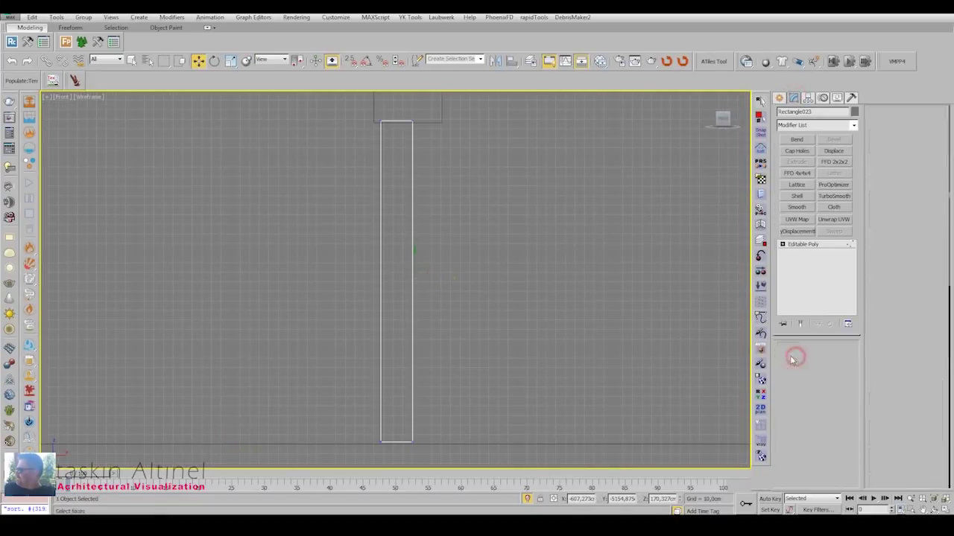
pyautogui.moveTo(447, 126); pyautogui.dragTo(374, 92)
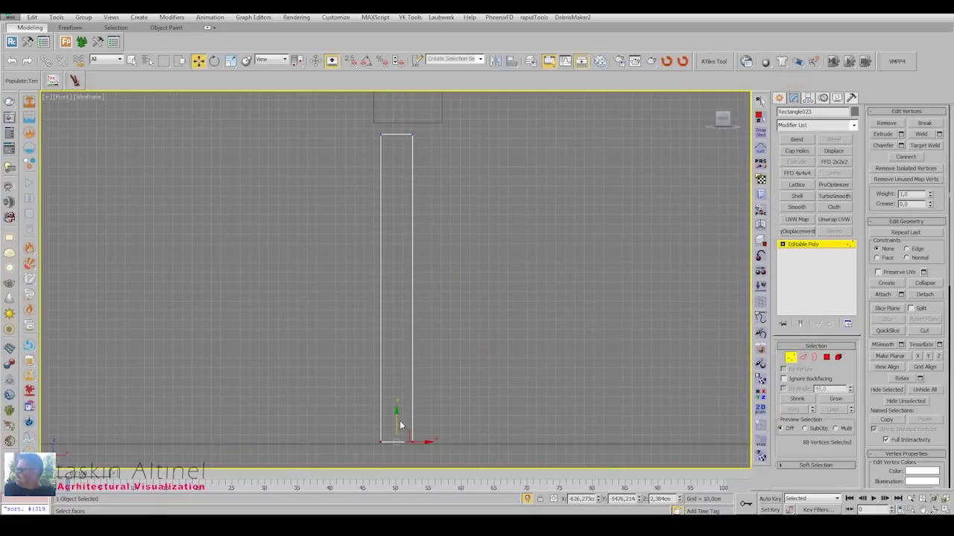
pyautogui.keyDown('ctrl'); pyautogui.click(827, 356); pyautogui.keyUp('ctrl')
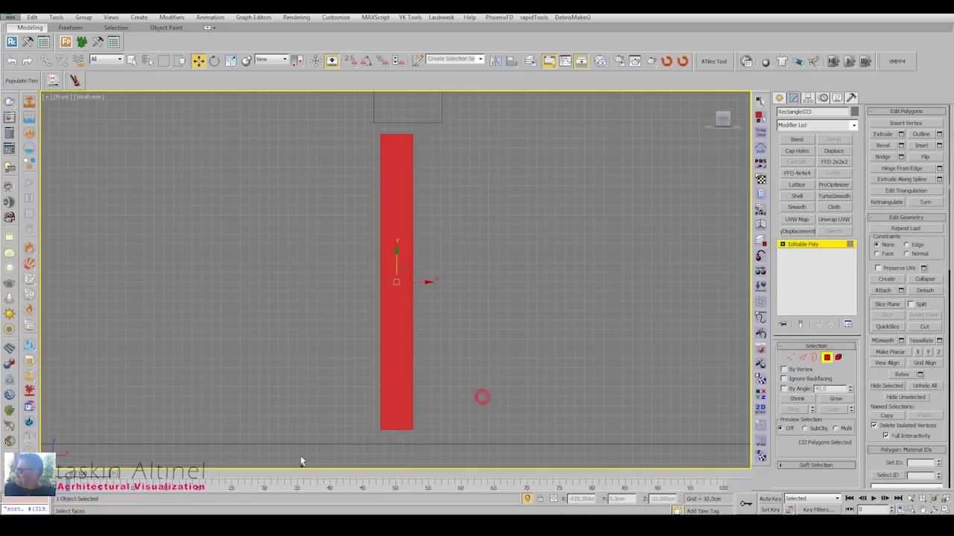
pyautogui.moveTo(447, 127); pyautogui.dragTo(376, 93)
# Inset the slat end faces and narrow the inset faces sideways in X.
pyautogui.hotkey('alt', 'w')
pyautogui.hotkey('alt', 'w')
pyautogui.moveTo(441, 323)
pyautogui.keyDown('alt'); pyautogui.mouseDown(button='middle')
pyautogui.moveTo(365, 228)
pyautogui.moveTo(508, 205)
pyautogui.mouseUp(button='middle'); pyautogui.keyUp('alt')
pyautogui.click(939, 145)
pyautogui.keyDown('alt'); pyautogui.moveTo(417, 223); pyautogui.dragTo(362, 194, button='middle'); pyautogui.keyUp('alt')
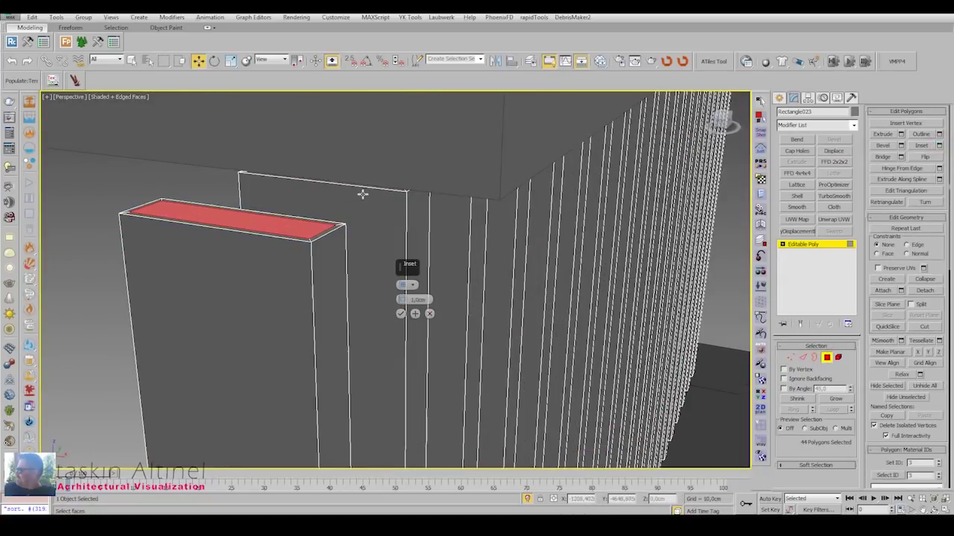
pyautogui.click(401, 313)
pyautogui.press('t')
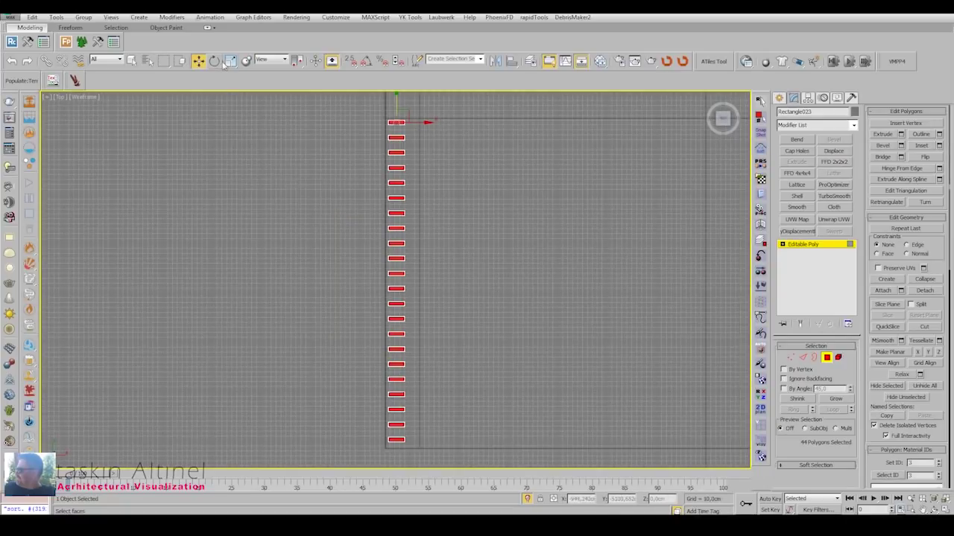
pyautogui.scroll(10, 418, 112)
pyautogui.scroll(4, 394, 162)
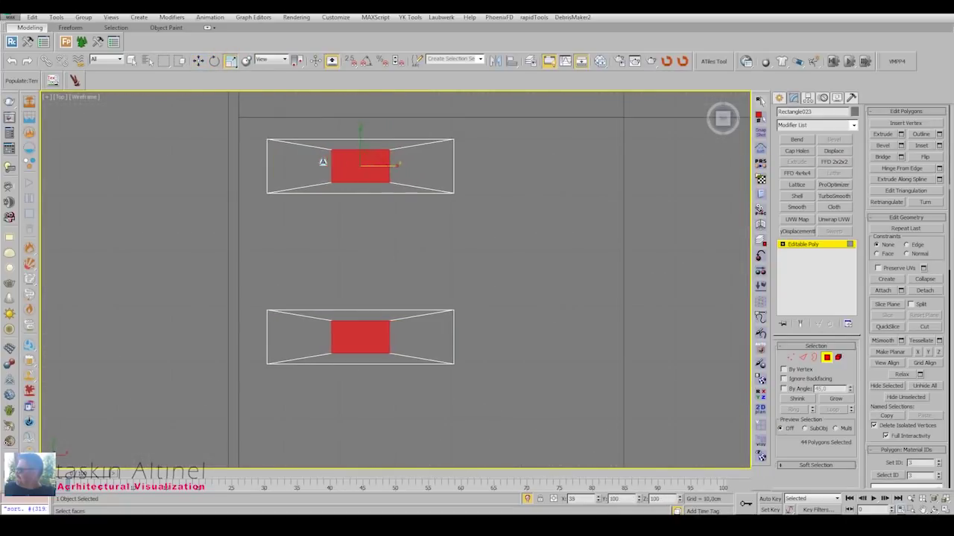
pyautogui.moveTo(383, 163); pyautogui.dragTo(359, 163)
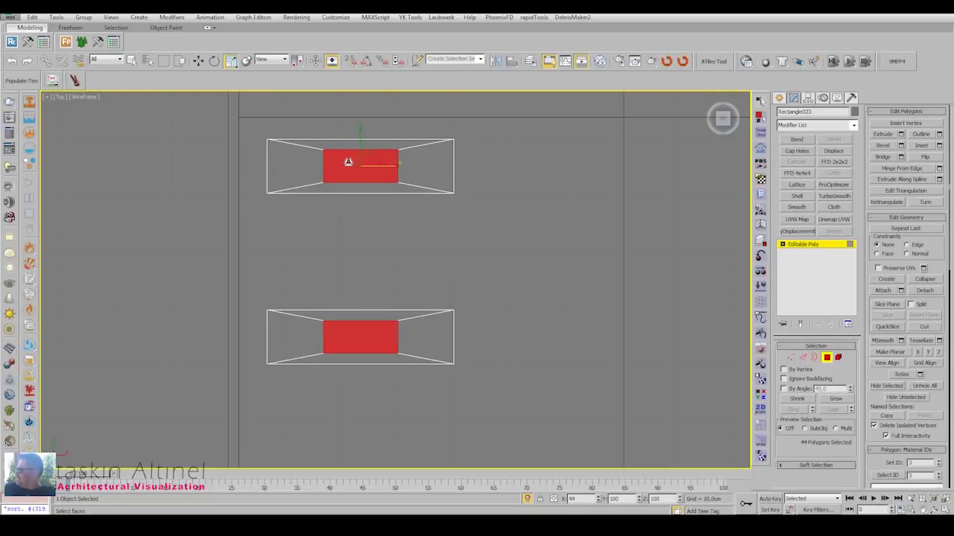
# Extrude the inset faces about 12.27 cm into short tabs.
pyautogui.hotkey('alt', 'w')
pyautogui.hotkey('alt', 'w')
pyautogui.click(900, 135)
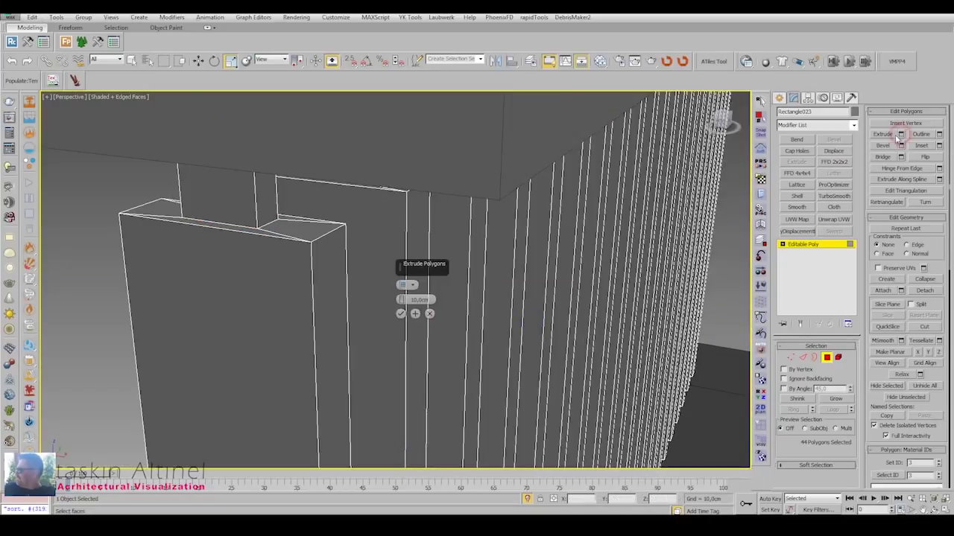
pyautogui.click(400, 313)
pyautogui.hotkey('alt', 'w')
pyautogui.middleClick(538, 203)
pyautogui.hotkey('alt', 'w')
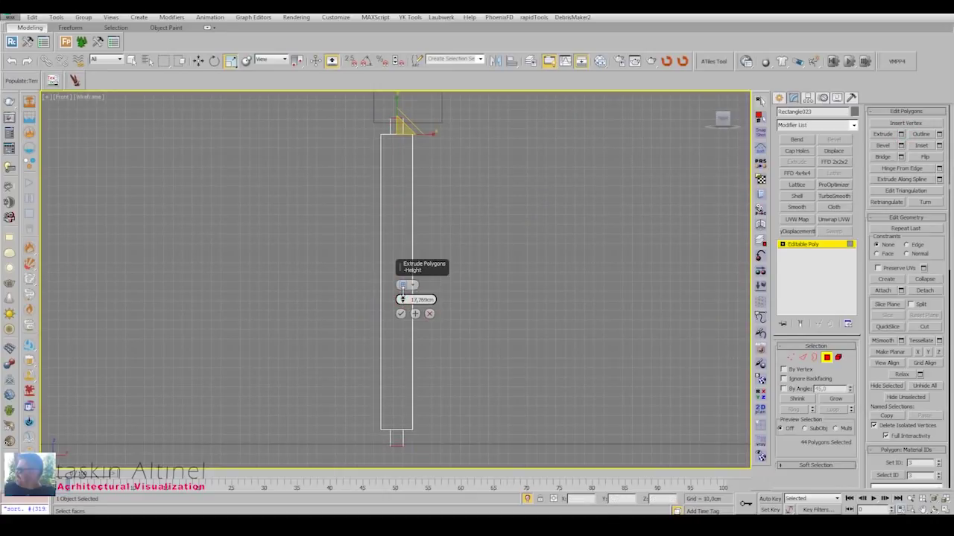
pyautogui.click(400, 313)
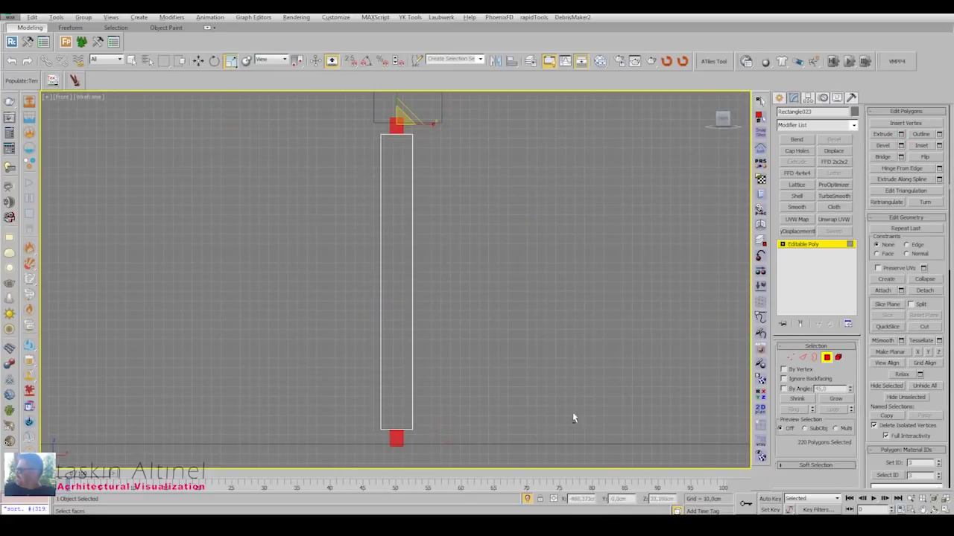
# Detach the extruded tabs as separate geometry.
pyautogui.press('p')
pyautogui.click(924, 289)
pyautogui.click(503, 258)
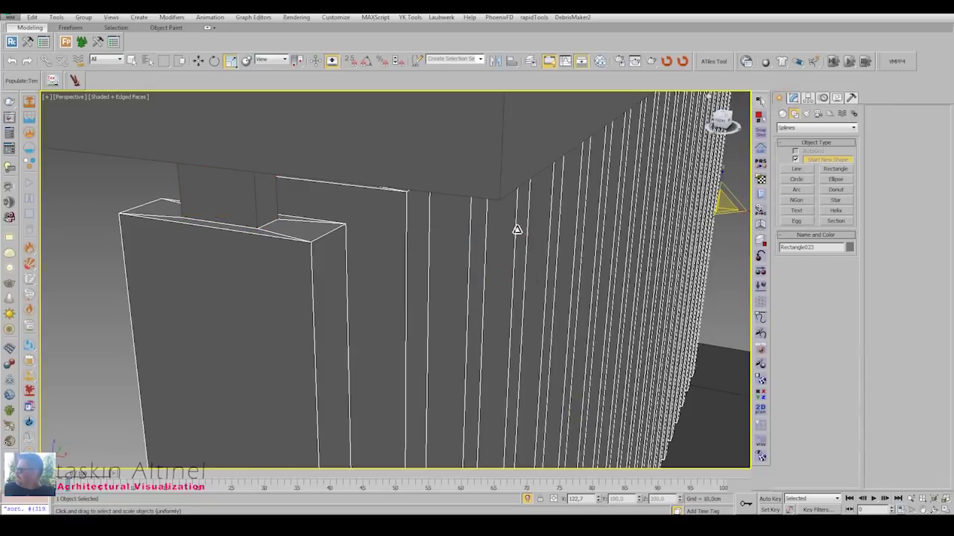
pyautogui.scroll(-5, 517, 230)
pyautogui.rightClick(496, 251)
pyautogui.click(514, 268)
# Clear the selection, review the facade, and select the floor slab Rectangle073.
pyautogui.click(788, 99)
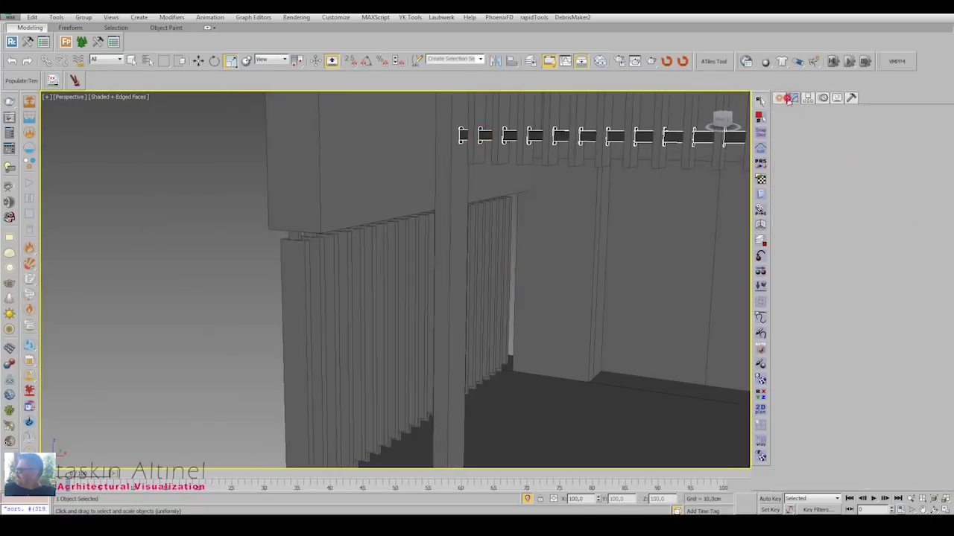
pyautogui.click(186, 207)
pyautogui.moveTo(187, 208)
pyautogui.keyDown('alt'); pyautogui.mouseDown(button='middle')
pyautogui.moveTo(428, 247)
pyautogui.moveTo(204, 241)
pyautogui.moveTo(351, 198)
pyautogui.mouseUp(button='middle'); pyautogui.keyUp('alt')
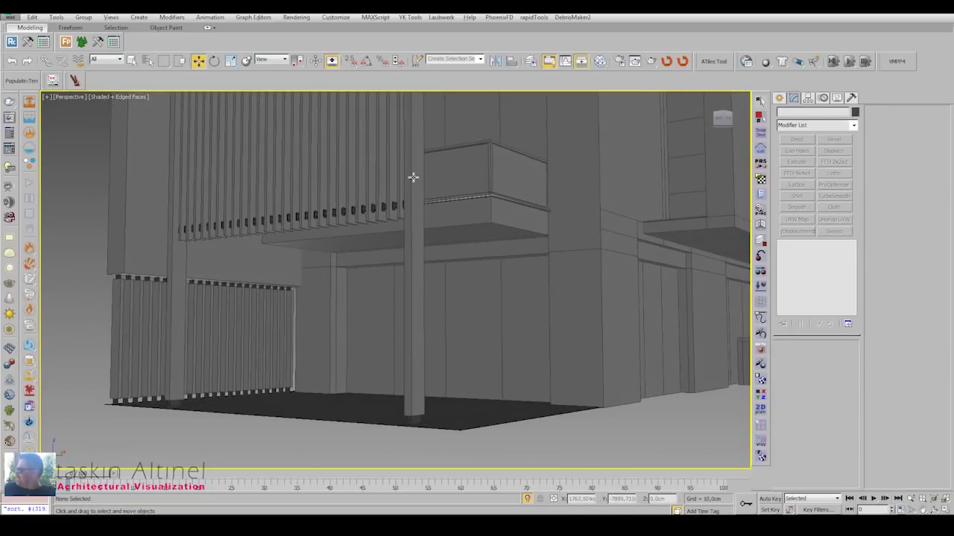
pyautogui.moveTo(413, 177)
pyautogui.keyDown('alt'); pyautogui.mouseDown(button='middle')
pyautogui.moveTo(400, 260)
pyautogui.moveTo(434, 232)
pyautogui.moveTo(395, 210)
pyautogui.moveTo(462, 211)
pyautogui.mouseUp(button='middle'); pyautogui.keyUp('alt')
pyautogui.rightClick(395, 209)
pyautogui.scroll(5, 462, 210)
pyautogui.click(441, 305)
pyautogui.moveTo(441, 304)
pyautogui.mouseDown(button='middle')
pyautogui.moveTo(510, 246)
pyautogui.moveTo(568, 273)
pyautogui.moveTo(400, 266)
pyautogui.moveTo(495, 238)
pyautogui.mouseUp(button='middle')
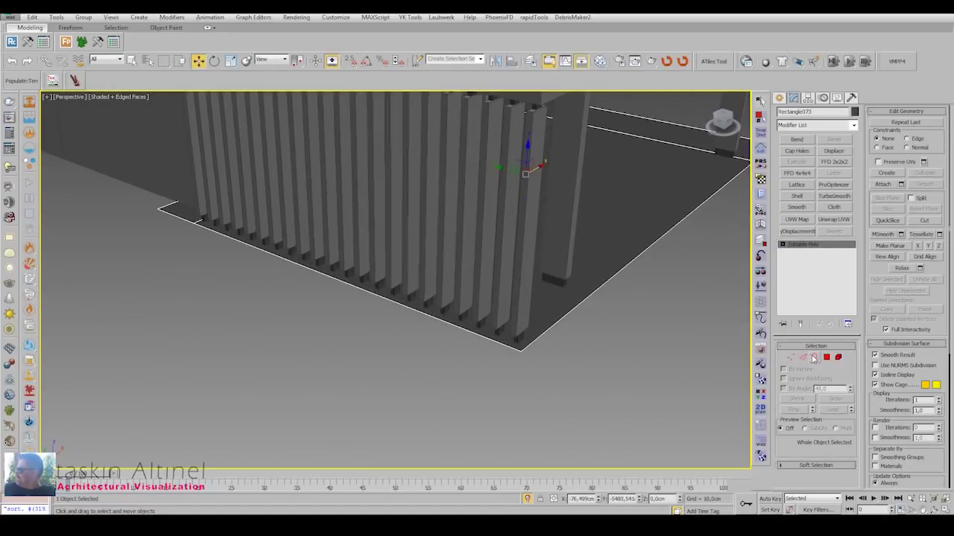
# Slide a slab edge left toward the post and extend a new floor strip from it.
pyautogui.click(813, 358)
pyautogui.moveTo(383, 297)
pyautogui.keyDown('alt'); pyautogui.mouseDown(button='middle')
pyautogui.moveTo(410, 291)
pyautogui.moveTo(273, 243)
pyautogui.moveTo(283, 284)
pyautogui.moveTo(279, 261)
pyautogui.moveTo(295, 243)
pyautogui.moveTo(314, 247)
pyautogui.mouseUp(button='middle'); pyautogui.keyUp('alt')
pyautogui.moveTo(314, 248); pyautogui.dragTo(175, 249)
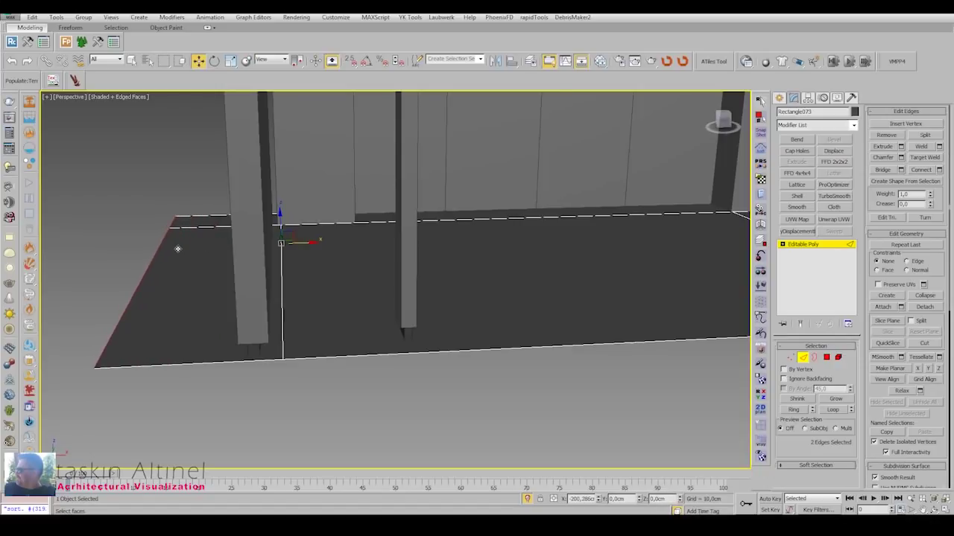
pyautogui.moveTo(177, 248)
pyautogui.keyDown('alt'); pyautogui.mouseDown(button='middle')
pyautogui.moveTo(277, 273)
pyautogui.moveTo(368, 281)
pyautogui.moveTo(401, 266)
pyautogui.mouseUp(button='middle'); pyautogui.keyUp('alt')
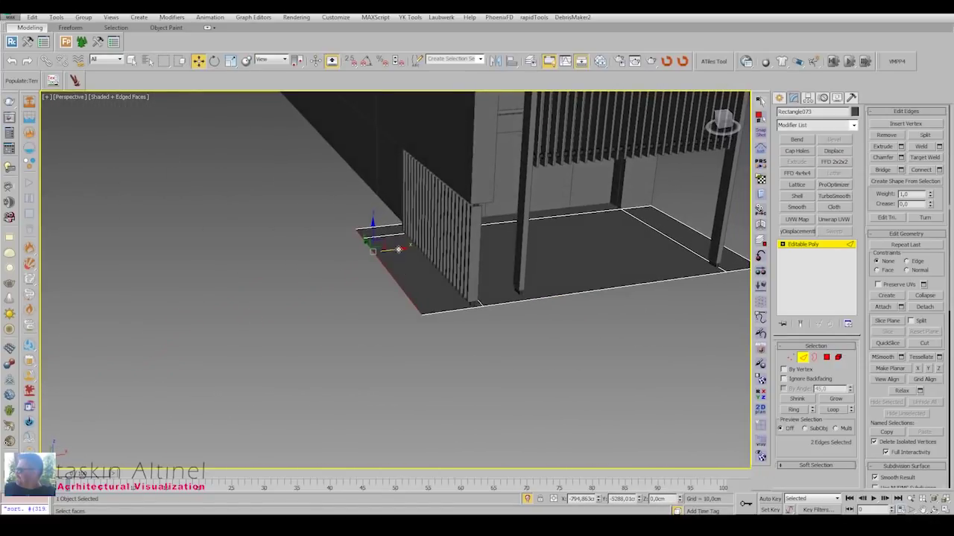
pyautogui.keyDown('shift'); pyautogui.moveTo(405, 248); pyautogui.dragTo(336, 257); pyautogui.keyUp('shift')
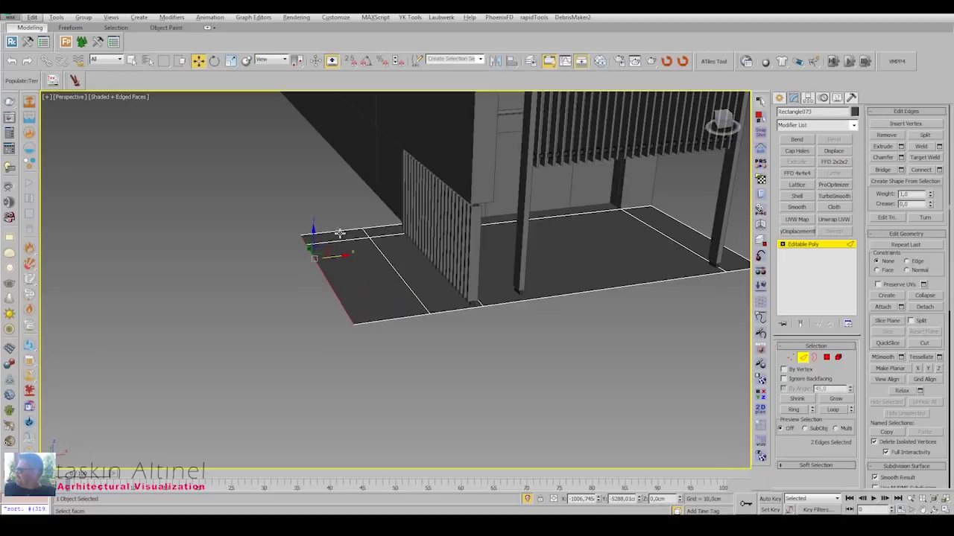
# At the slatted entrance, extend a long new floor strip along the building.
pyautogui.keyDown('alt'); pyautogui.moveTo(292, 281); pyautogui.dragTo(540, 305, button='middle'); pyautogui.keyUp('alt')
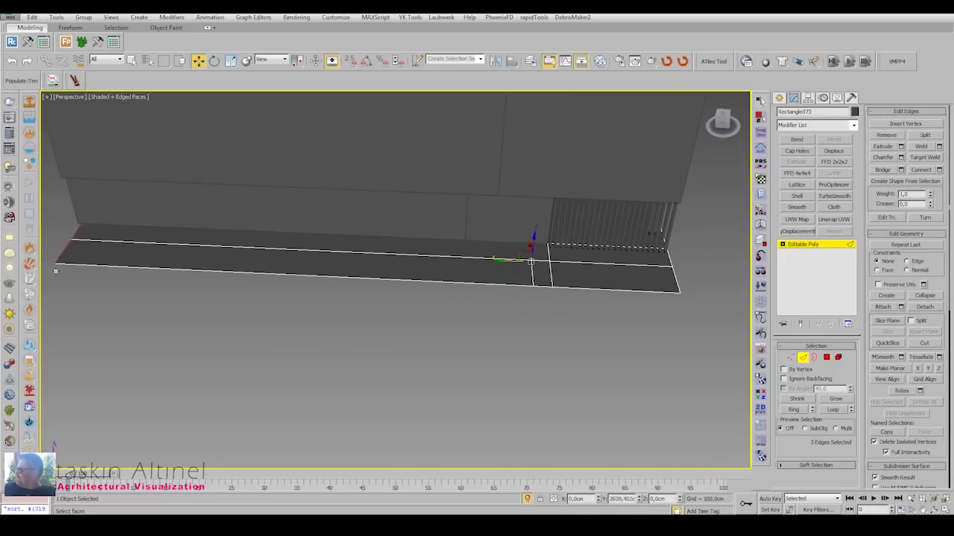
pyautogui.moveTo(449, 330)
pyautogui.keyDown('alt'); pyautogui.mouseDown(button='middle')
pyautogui.moveTo(615, 291)
pyautogui.moveTo(515, 313)
pyautogui.mouseUp(button='middle'); pyautogui.keyUp('alt')
pyautogui.scroll(5, 447, 325)
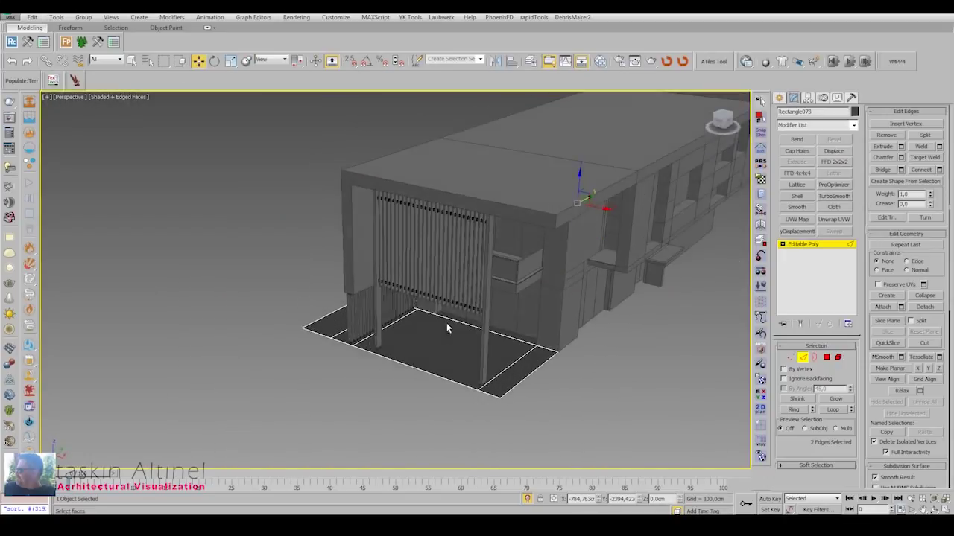
pyautogui.moveTo(447, 325)
pyautogui.keyDown('alt'); pyautogui.mouseDown(button='middle')
pyautogui.moveTo(444, 288)
pyautogui.moveTo(383, 269)
pyautogui.mouseUp(button='middle'); pyautogui.keyUp('alt')
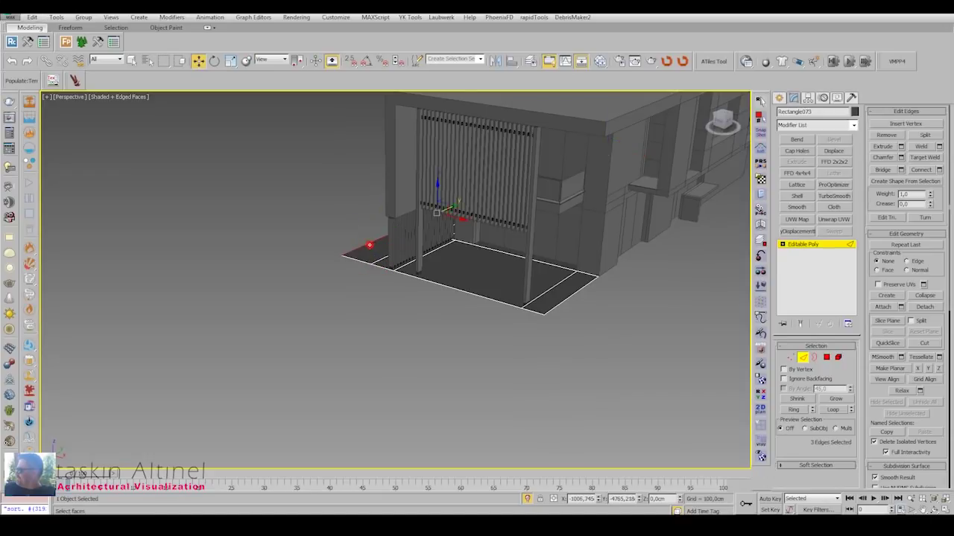
pyautogui.moveTo(350, 257); pyautogui.dragTo(408, 242, button='middle')
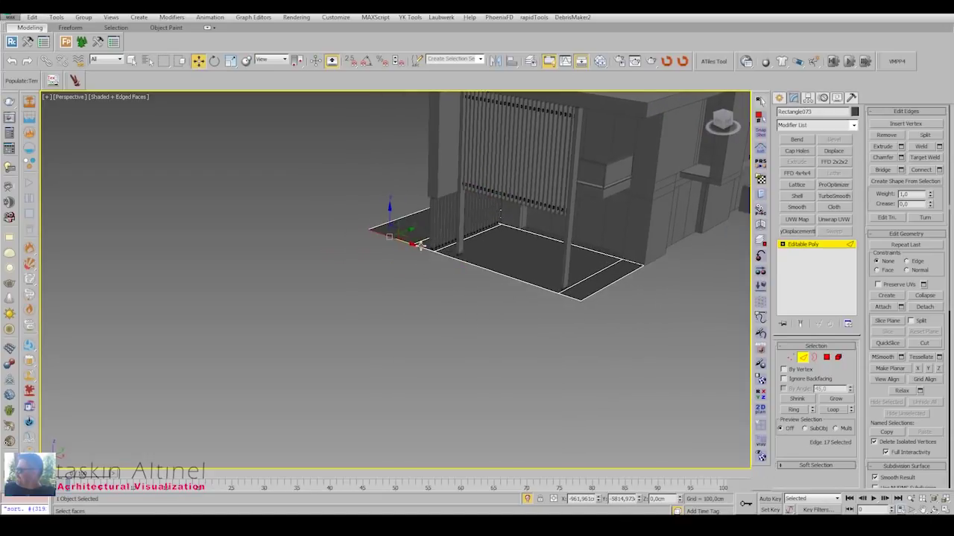
pyautogui.keyDown('shift'); pyautogui.moveTo(409, 242); pyautogui.dragTo(52, 373); pyautogui.keyUp('shift')
# Select the slab's whole open border in Border mode.
pyautogui.scroll(5, 509, 274)
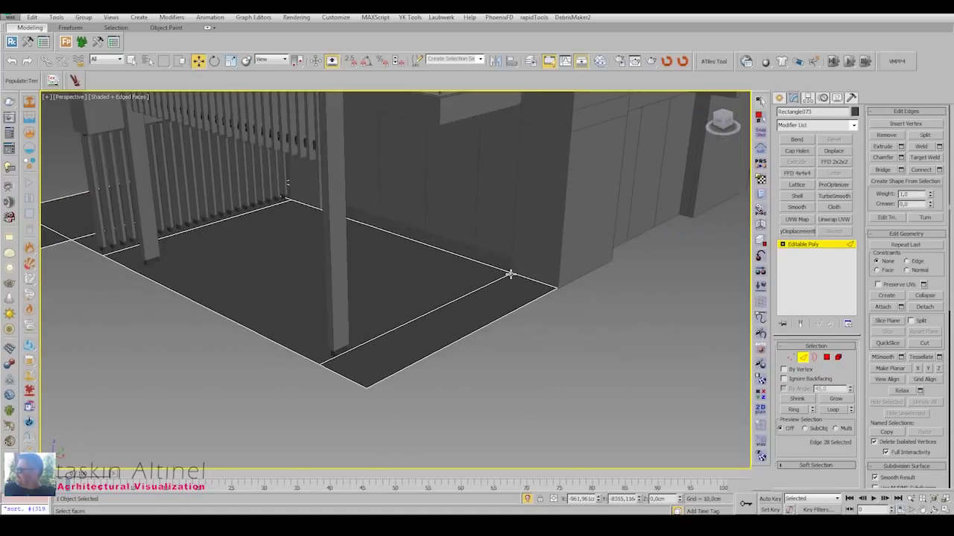
pyautogui.moveTo(501, 291); pyautogui.dragTo(512, 282, button='middle')
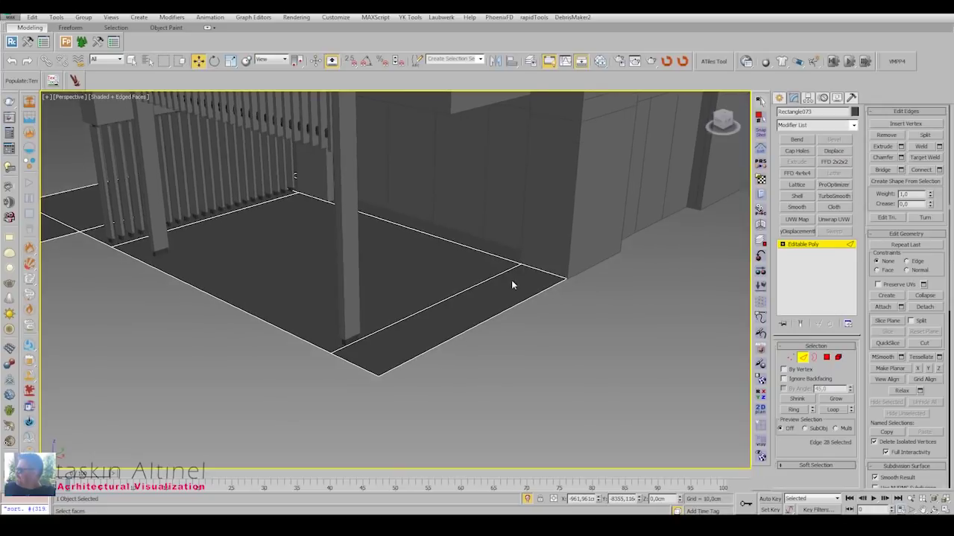
pyautogui.click(814, 357)
pyautogui.moveTo(449, 318)
pyautogui.keyDown('alt'); pyautogui.mouseDown(button='middle')
pyautogui.moveTo(309, 194)
pyautogui.moveTo(343, 168)
pyautogui.mouseUp(button='middle'); pyautogui.keyUp('alt')
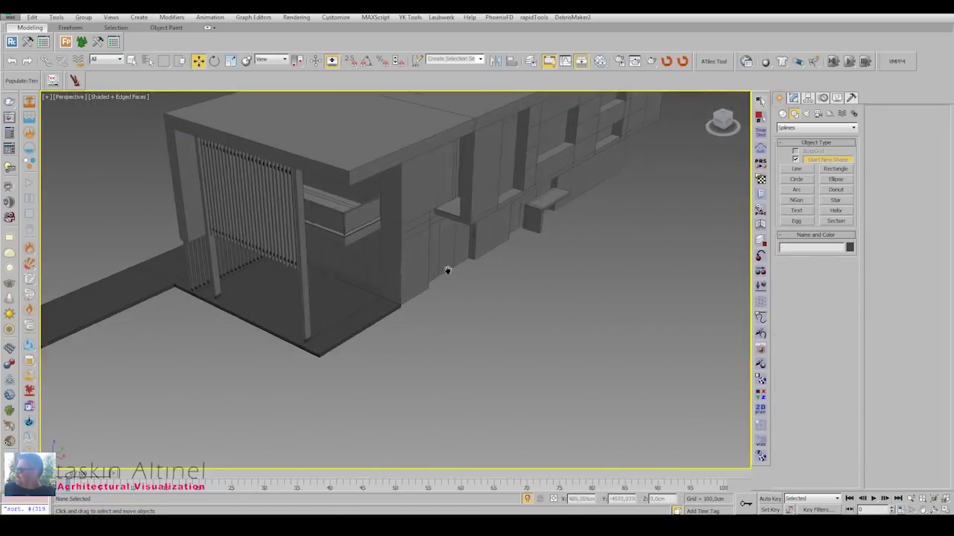
# In Top view, draw a second rectangle snapped to the building outline beside the entrance slab.
pyautogui.moveTo(447, 271); pyautogui.dragTo(403, 268, button='middle')
pyautogui.click(378, 270)
pyautogui.press('t')
pyautogui.press('z')
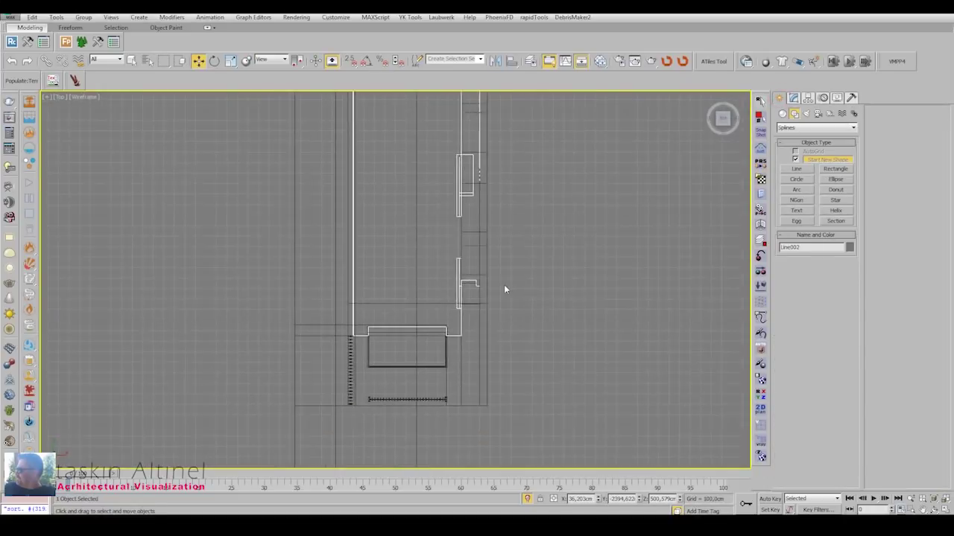
pyautogui.scroll(3, 504, 289)
pyautogui.click(835, 169)
pyautogui.moveTo(413, 139); pyautogui.dragTo(401, 202, button='middle')
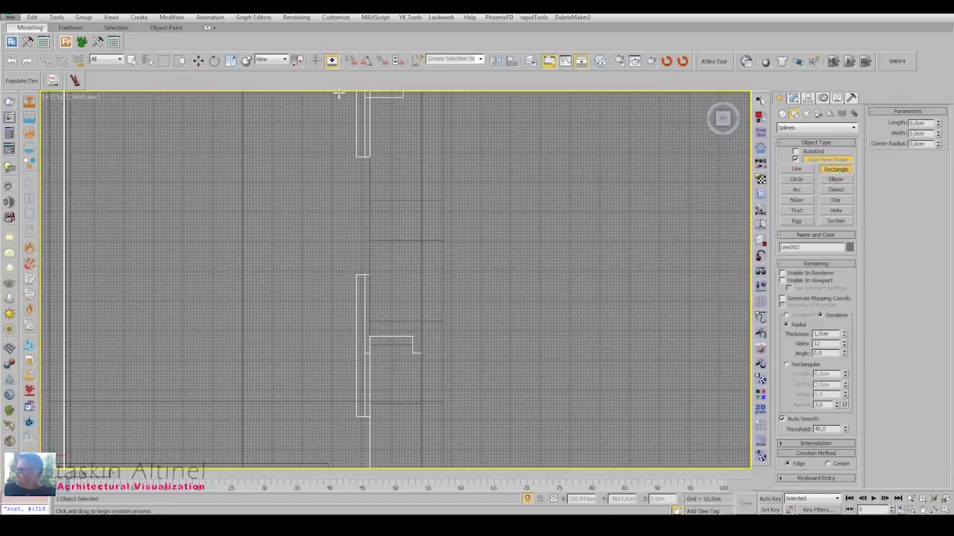
pyautogui.moveTo(419, 351); pyautogui.dragTo(553, 290)
pyautogui.scroll(-5, 551, 289)
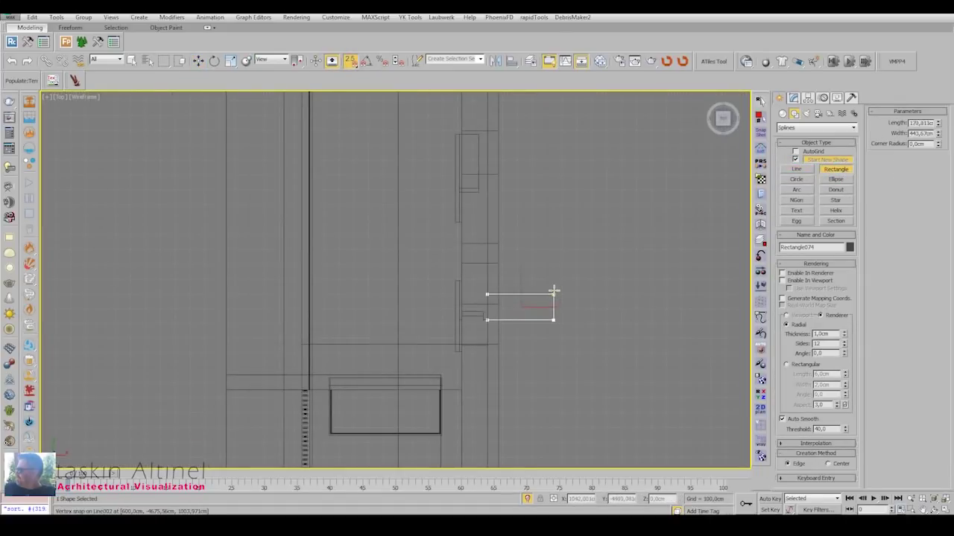
pyautogui.rightClick(553, 287)
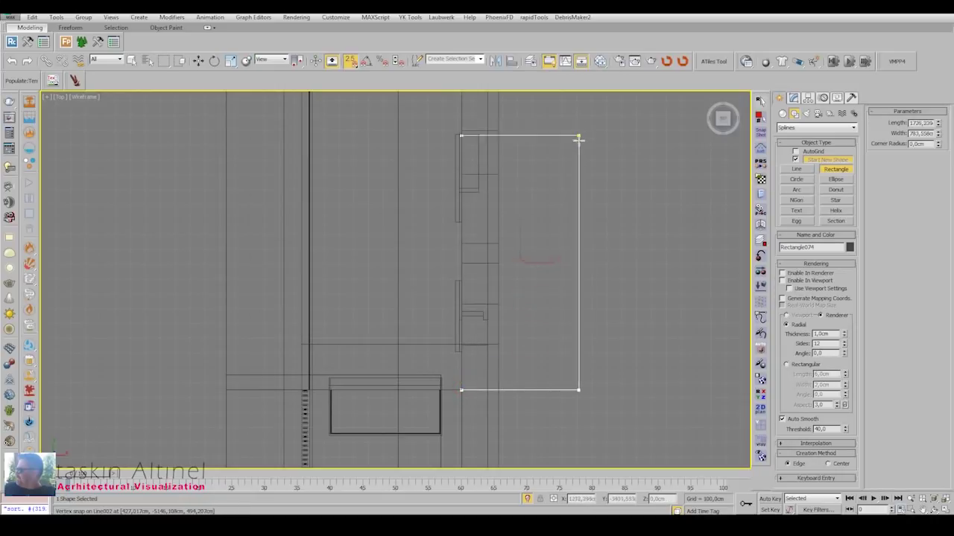
pyautogui.scroll(-3, 578, 138)
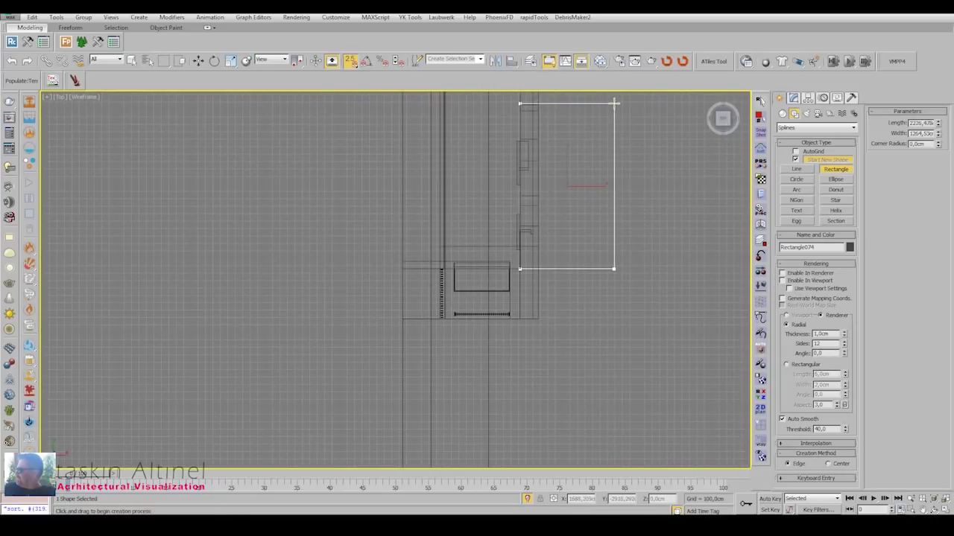
# Convert the new rectangle, Rectangle074, to an Editable Poly.
pyautogui.hotkey('alt', 'w')
pyautogui.hotkey('alt', 'w')
pyautogui.rightClick(532, 244)
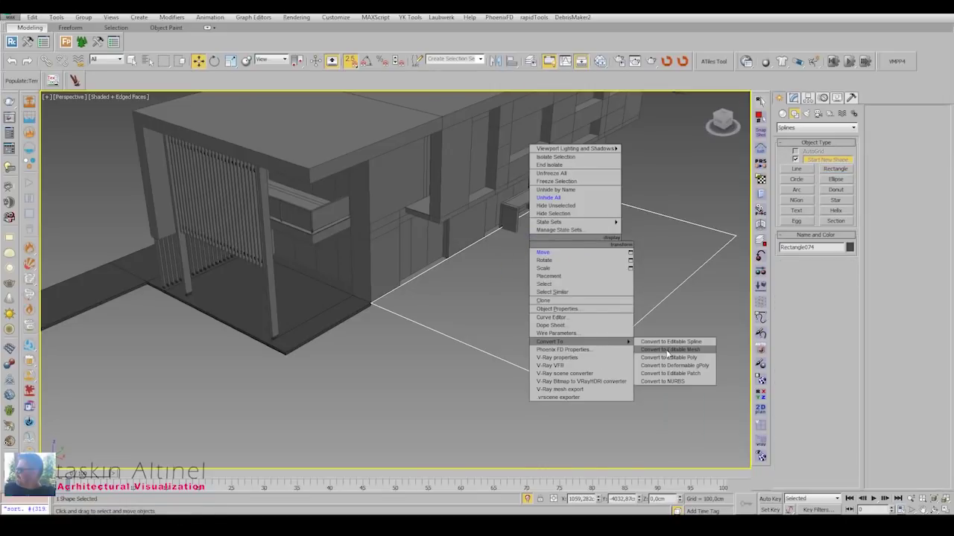
pyautogui.click(668, 358)
pyautogui.scroll(2, 466, 283)
pyautogui.scroll(4, 434, 255)
pyautogui.press('2')
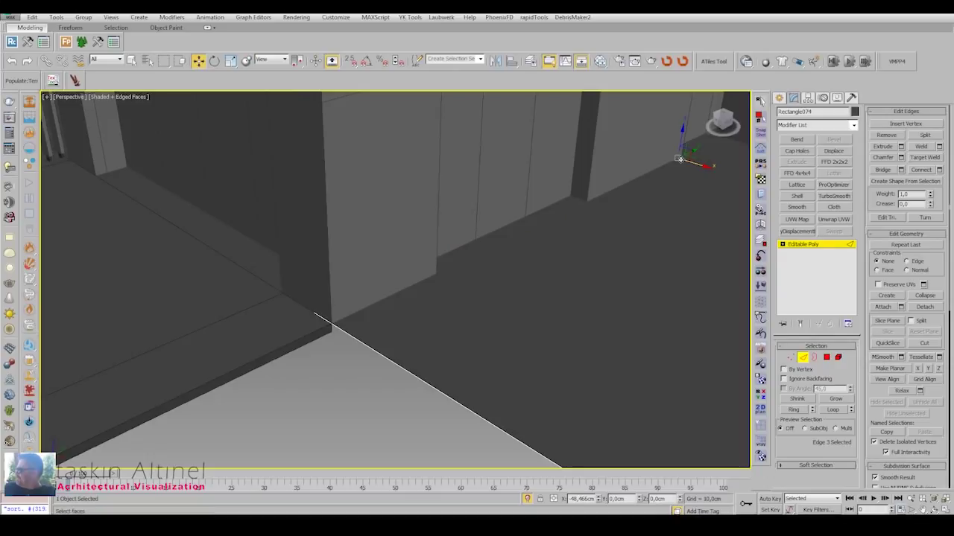
pyautogui.scroll(-2, 569, 239)
pyautogui.scroll(-5, 569, 239)
pyautogui.scroll(4, 508, 298)
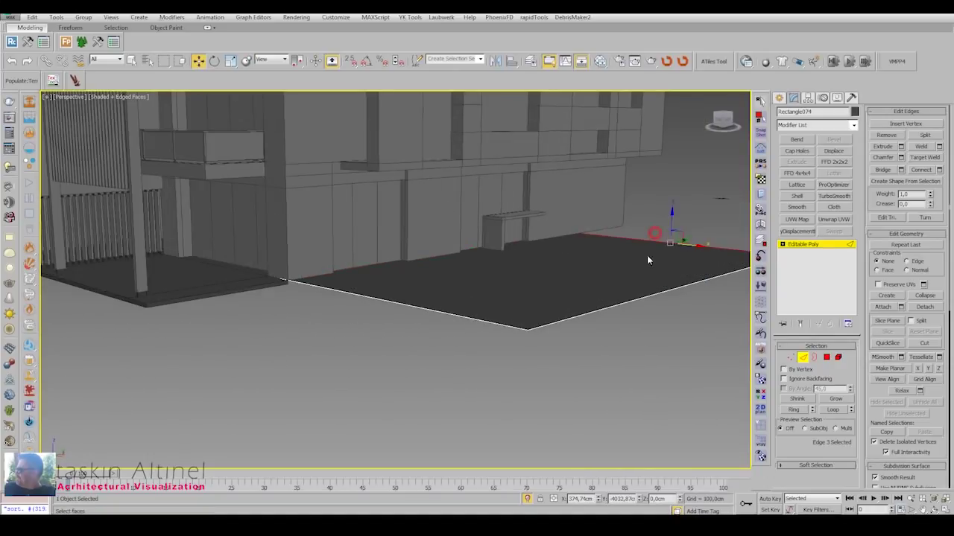
# Check the new slab in the front, left and perspective views against Rectangle073.
pyautogui.hotkey('alt', 'w')
pyautogui.hotkey('alt', 'w')
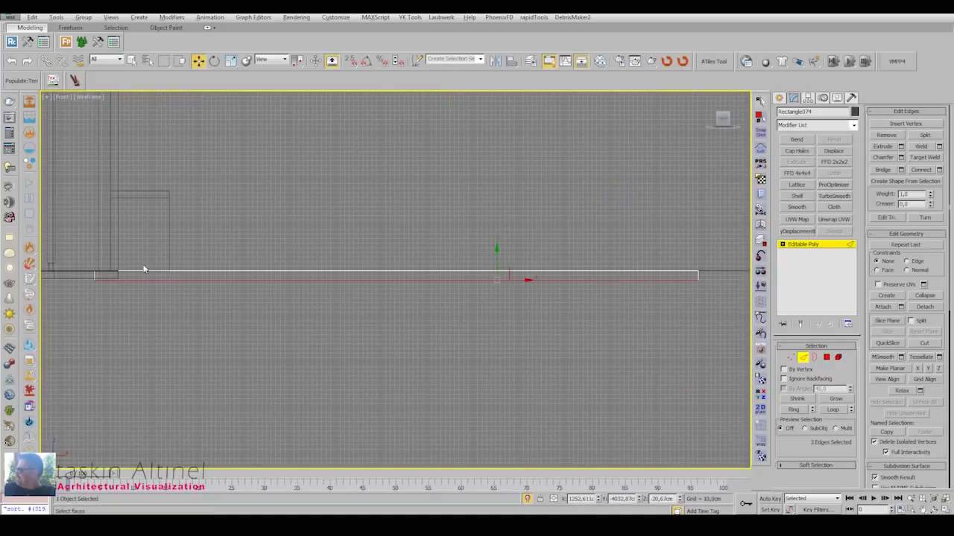
pyautogui.scroll(3, 280, 271)
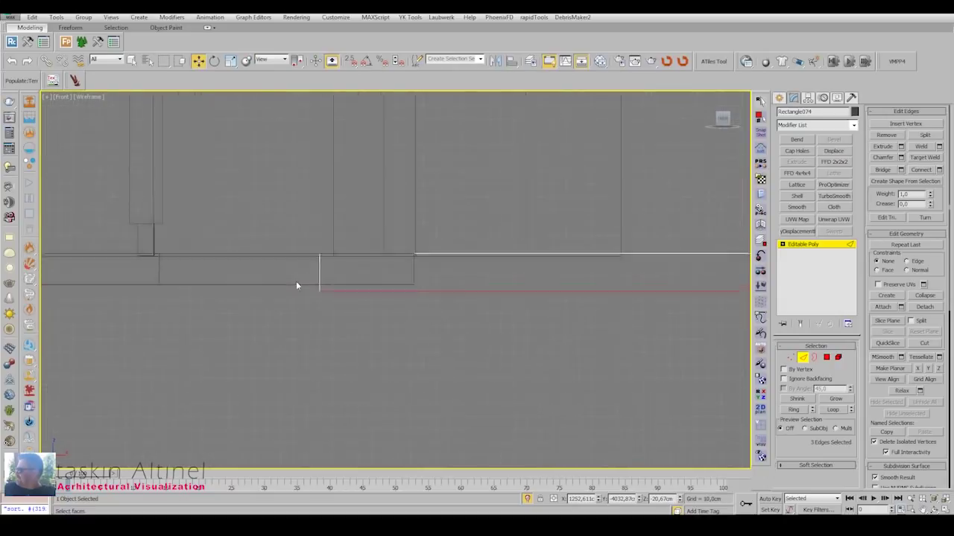
pyautogui.scroll(3, 296, 281)
pyautogui.press('p')
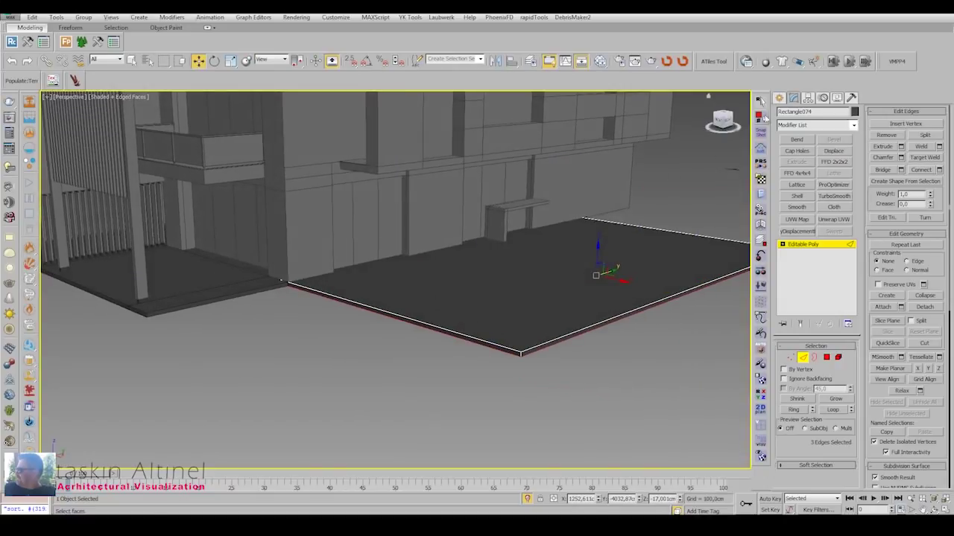
pyautogui.hotkey('alt', 'w')
pyautogui.click(321, 330)
pyautogui.hotkey('alt', 'w')
pyautogui.click(609, 277)
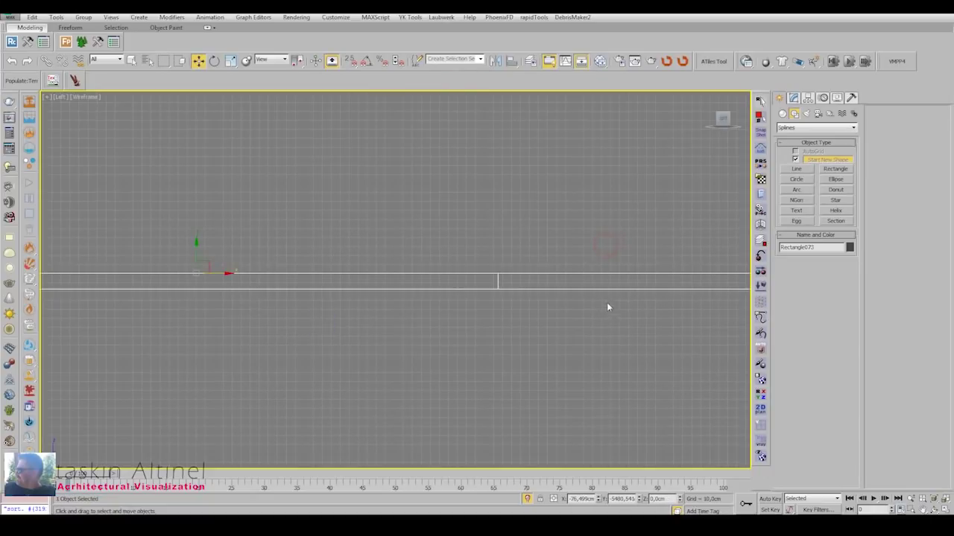
pyautogui.hotkey('alt', 'w')
pyautogui.hotkey('alt', 'w')
pyautogui.press('l')
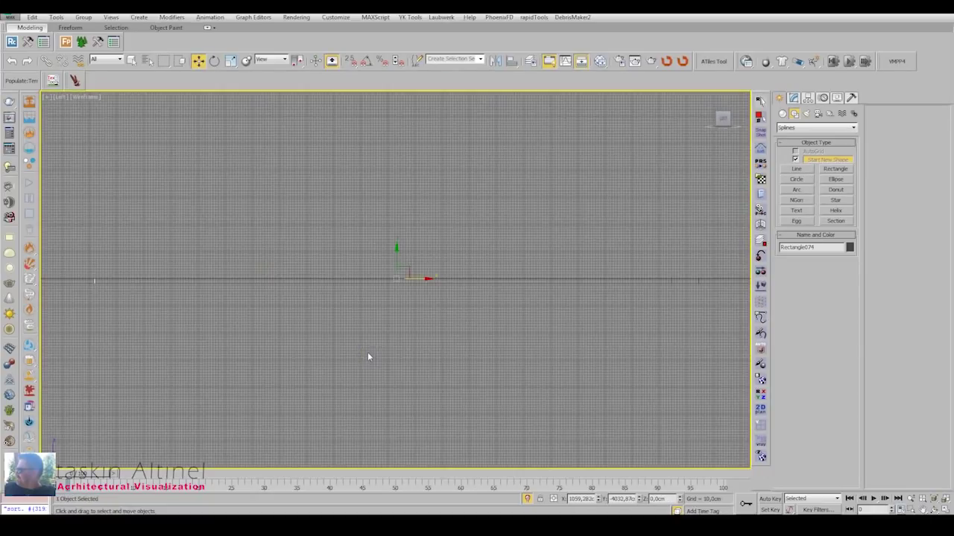
pyautogui.press('p')
pyautogui.scroll(3, 493, 319)
# Unhide all objects and select the long rectangle Rectangle073 in Top view.
pyautogui.rightClick(504, 273)
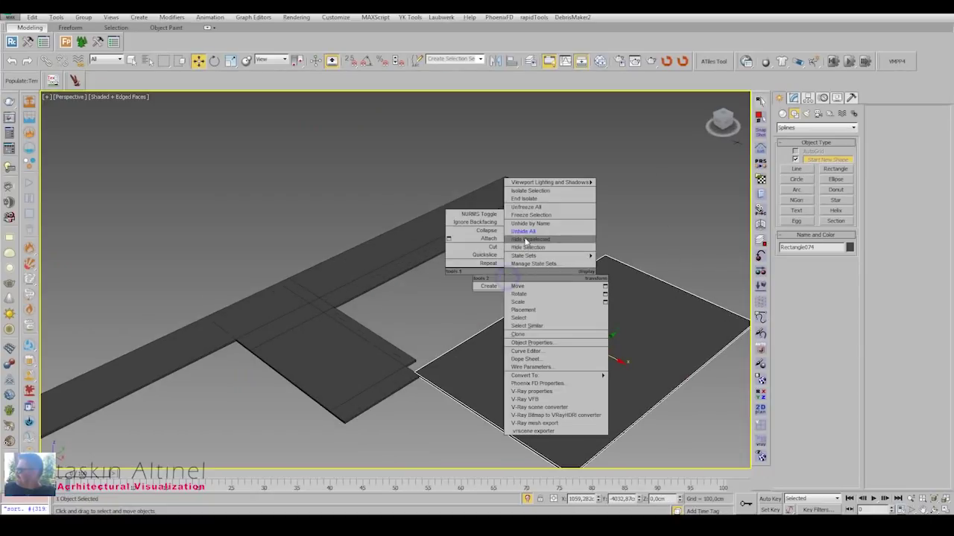
pyautogui.click(537, 253)
pyautogui.moveTo(429, 319)
pyautogui.keyDown('alt'); pyautogui.mouseDown(button='middle')
pyautogui.moveTo(355, 325)
pyautogui.moveTo(514, 264)
pyautogui.moveTo(509, 249)
pyautogui.moveTo(453, 241)
pyautogui.mouseUp(button='middle'); pyautogui.keyUp('alt')
pyautogui.scroll(-2, 504, 211)
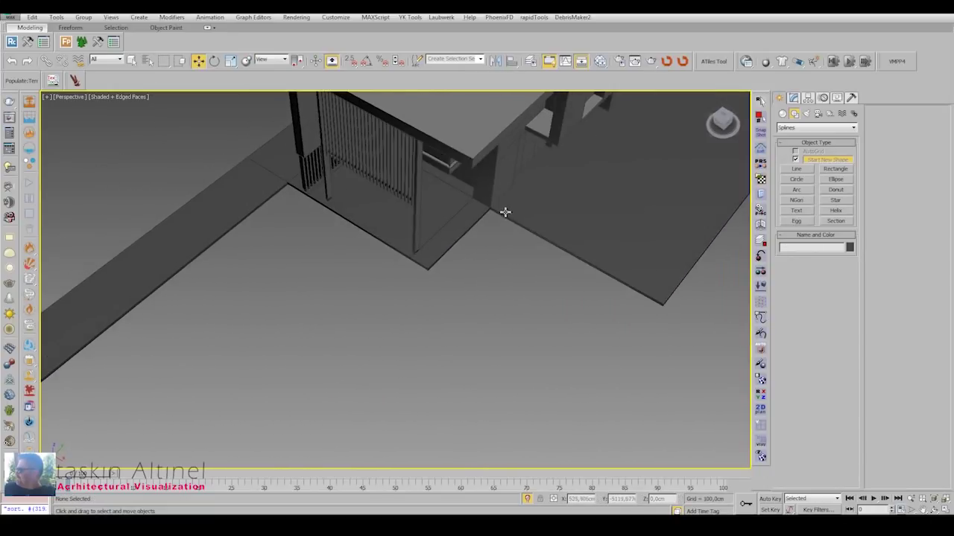
pyautogui.scroll(-2, 481, 204)
pyautogui.scroll(-2, 487, 207)
pyautogui.scroll(-1, 486, 207)
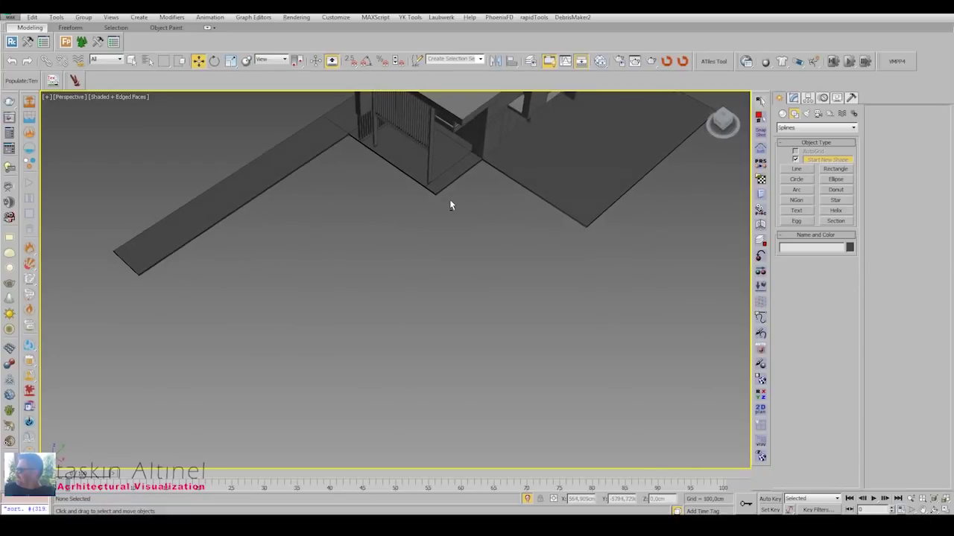
pyautogui.click(449, 199)
pyautogui.press('t')
pyautogui.scroll(3, 449, 311)
# Draw a new rectangle snapped to the long rectangle's corner, in front of the gate.
pyautogui.moveTo(449, 311); pyautogui.dragTo(460, 266, button='middle')
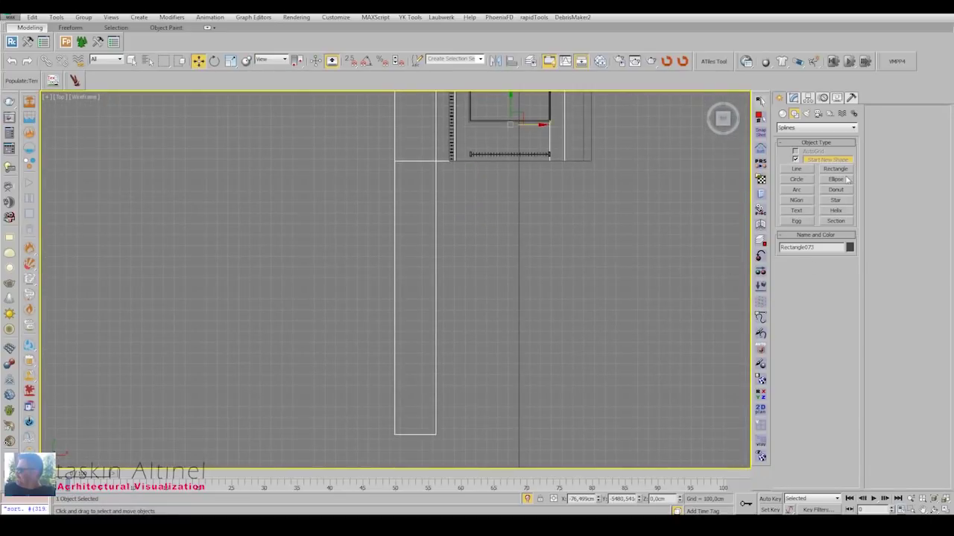
pyautogui.click(835, 169)
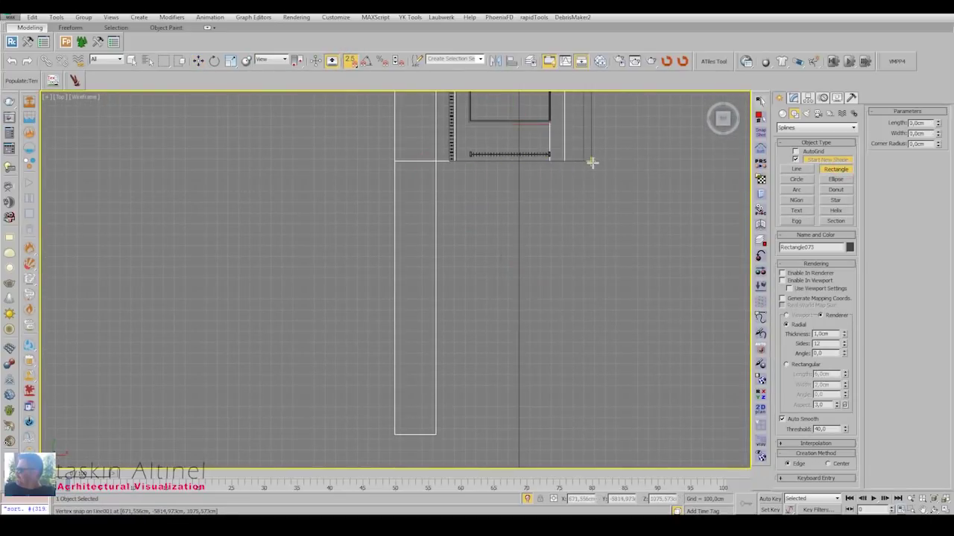
pyautogui.moveTo(592, 162); pyautogui.dragTo(571, 162, button='middle')
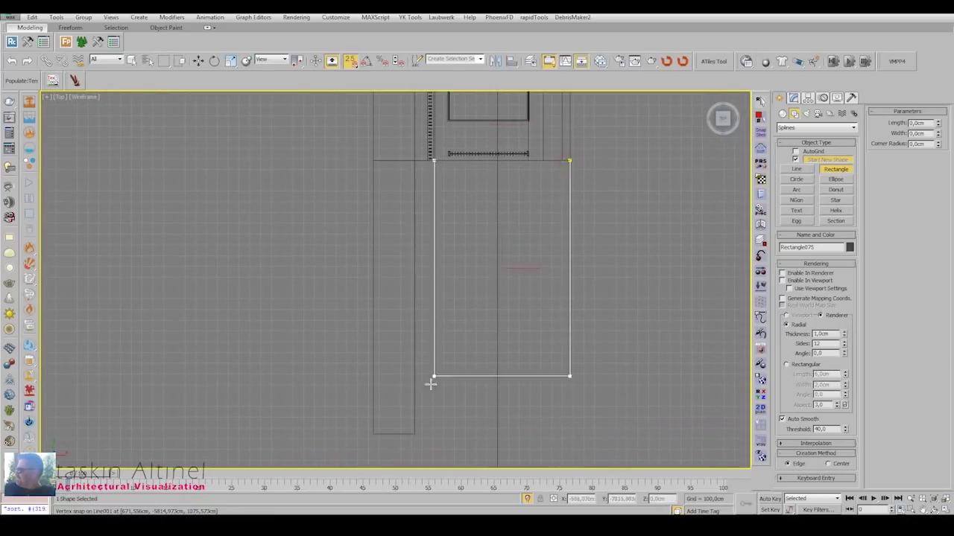
pyautogui.moveTo(430, 384); pyautogui.dragTo(414, 434)
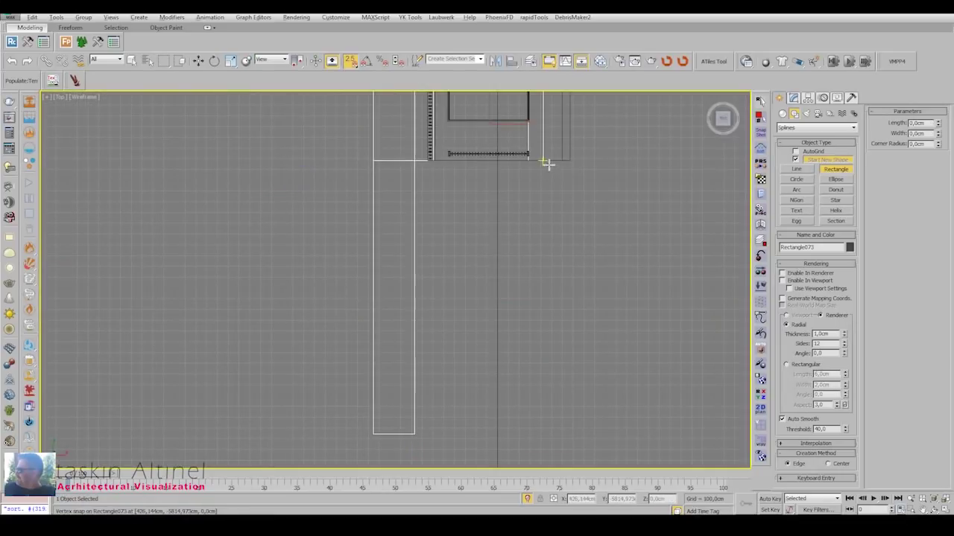
pyautogui.moveTo(548, 163); pyautogui.dragTo(410, 432)
pyautogui.press('p')
# Convert the rectangle to Editable Poly and connect edges both ways into a tile grid.
pyautogui.rightClick(469, 219)
pyautogui.moveTo(522, 319)
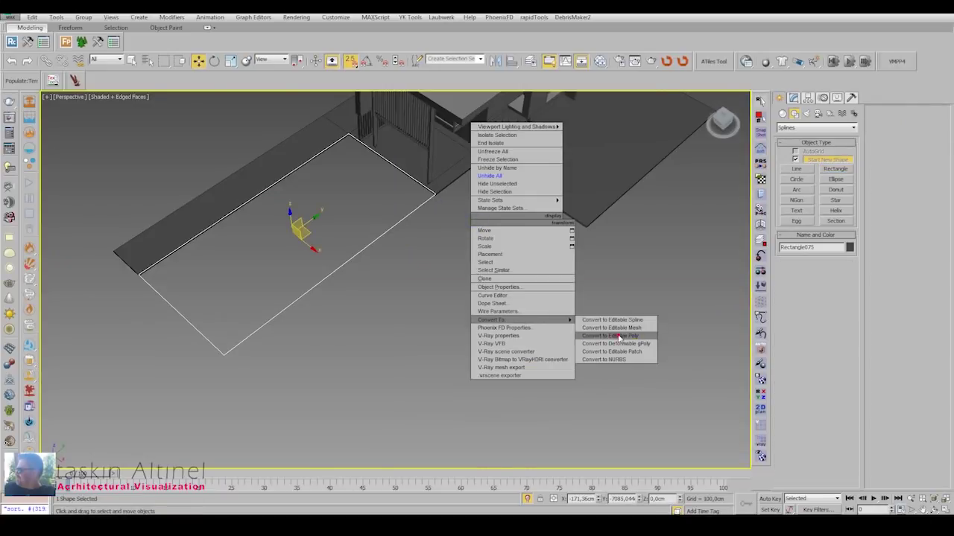
pyautogui.click(618, 337)
pyautogui.press('2')
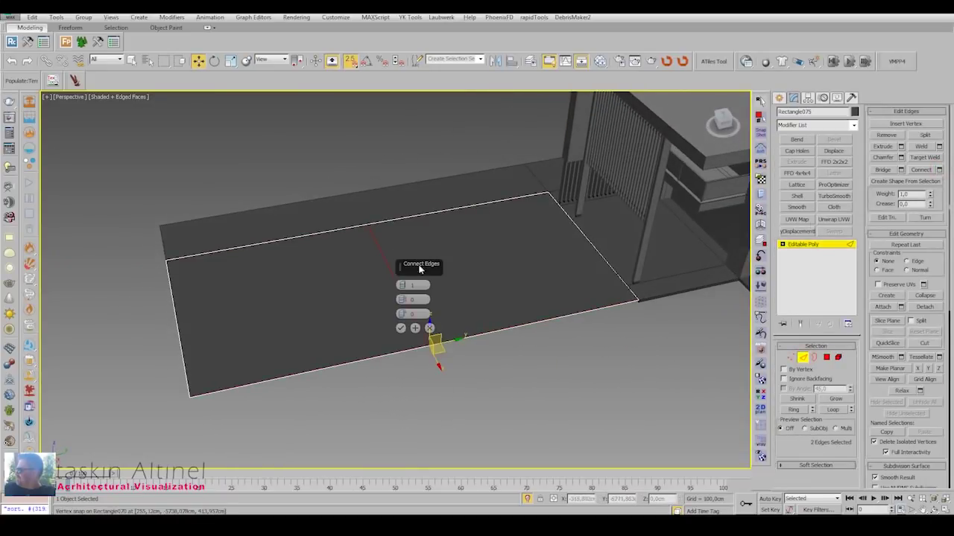
pyautogui.click(401, 328)
pyautogui.moveTo(401, 328)
pyautogui.keyDown('alt'); pyautogui.mouseDown(button='middle')
pyautogui.moveTo(468, 313)
pyautogui.moveTo(384, 198)
pyautogui.mouseUp(button='middle'); pyautogui.keyUp('alt')
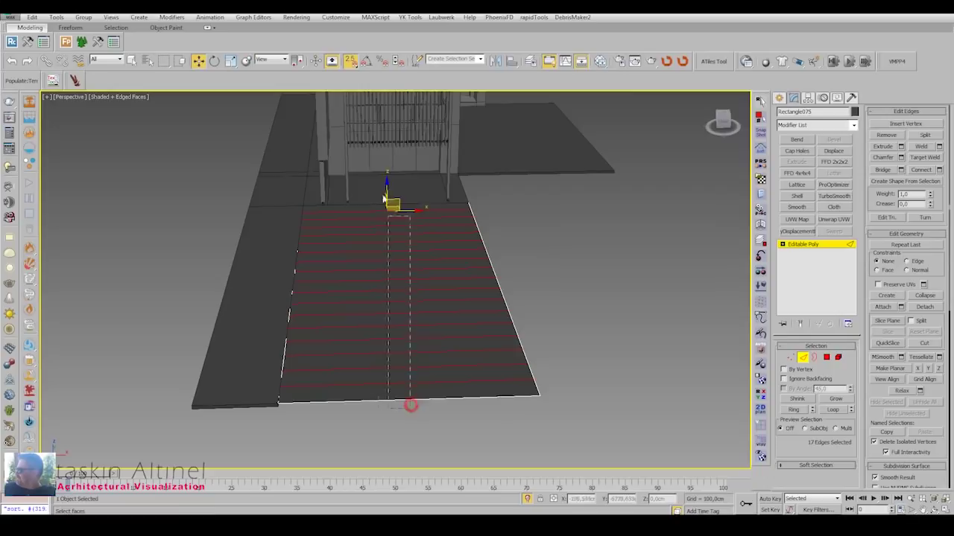
pyautogui.click(939, 169)
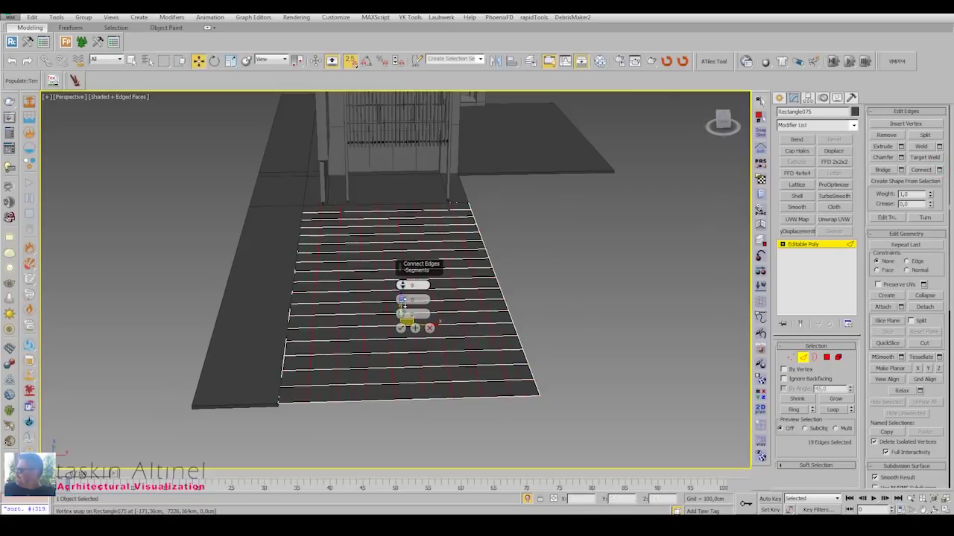
pyautogui.click(780, 98)
# Inspect the gridded paving slab Rectangle075 in the four viewports.
pyautogui.moveTo(658, 273)
pyautogui.keyDown('alt'); pyautogui.mouseDown(button='middle')
pyautogui.moveTo(499, 266)
pyautogui.moveTo(471, 276)
pyautogui.mouseUp(button='middle'); pyautogui.keyUp('alt')
pyautogui.click(470, 273)
pyautogui.hotkey('alt', 'w')
pyautogui.rightClick(340, 228)
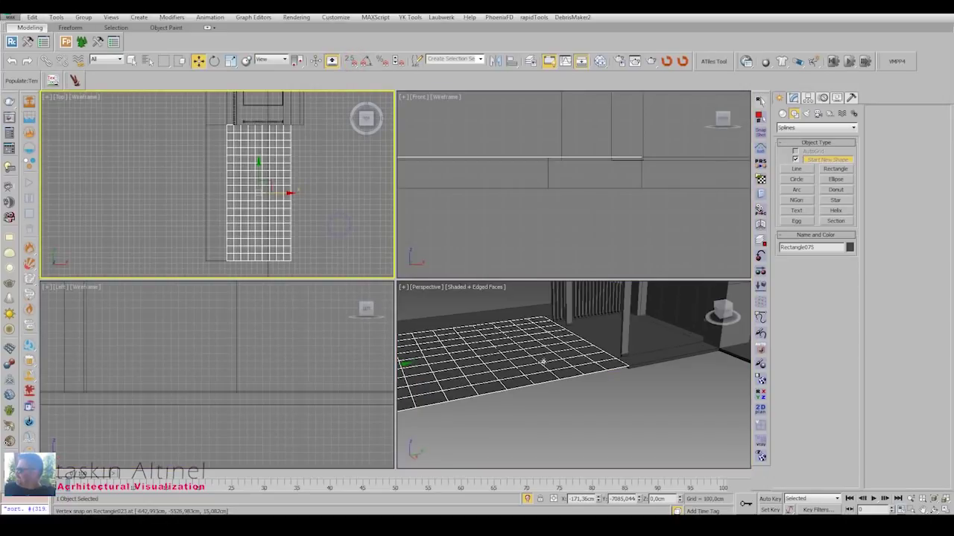
pyautogui.rightClick(607, 350)
pyautogui.scroll(-3, 558, 373)
pyautogui.click(564, 239)
pyautogui.hotkey('alt', 'w')
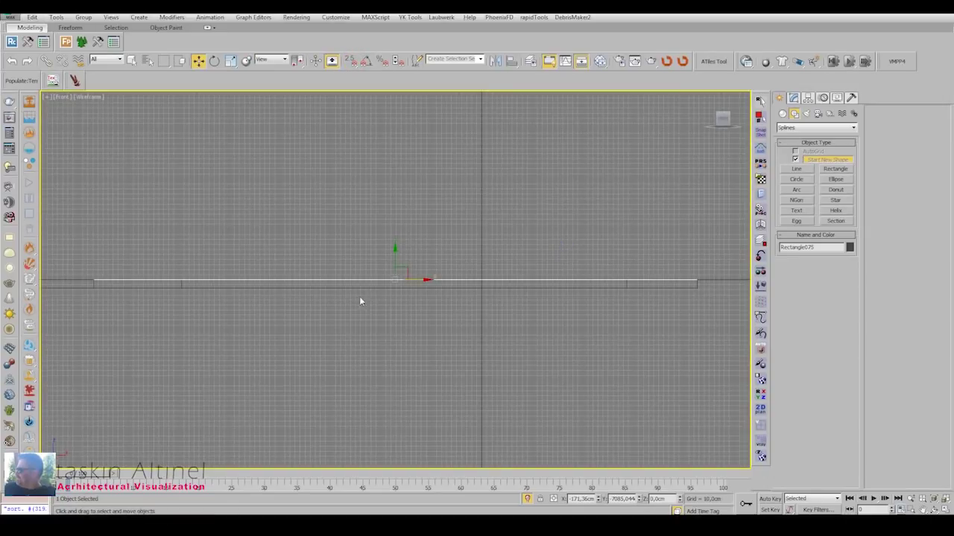
pyautogui.scroll(5, 501, 219)
pyautogui.hotkey('alt', 'w')
# Unhide all objects in the perspective view and clear the selection.
pyautogui.rightClick(575, 345)
pyautogui.hotkey('alt', 'w')
pyautogui.rightClick(365, 291)
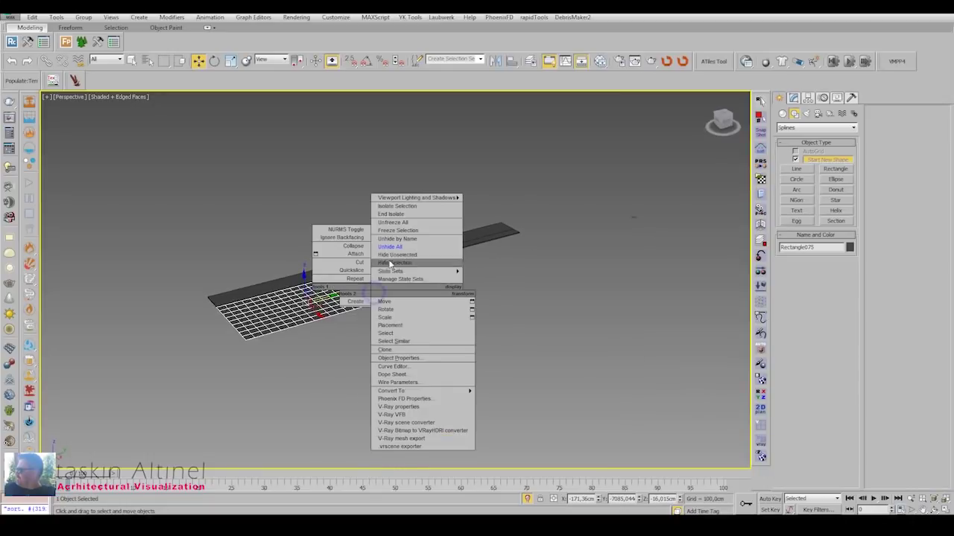
pyautogui.click(405, 255)
pyautogui.scroll(5, 432, 287)
pyautogui.hotkey('ctrl', 'd')
# Review the gridded floor from above and a low angle, then select the upper frame.
pyautogui.moveTo(432, 287)
pyautogui.keyDown('alt'); pyautogui.mouseDown(button='middle')
pyautogui.moveTo(503, 300)
pyautogui.moveTo(515, 294)
pyautogui.moveTo(503, 279)
pyautogui.moveTo(531, 231)
pyautogui.moveTo(439, 279)
pyautogui.moveTo(482, 265)
pyautogui.moveTo(484, 280)
pyautogui.moveTo(437, 276)
pyautogui.mouseUp(button='middle'); pyautogui.keyUp('alt')
pyautogui.click(457, 276)
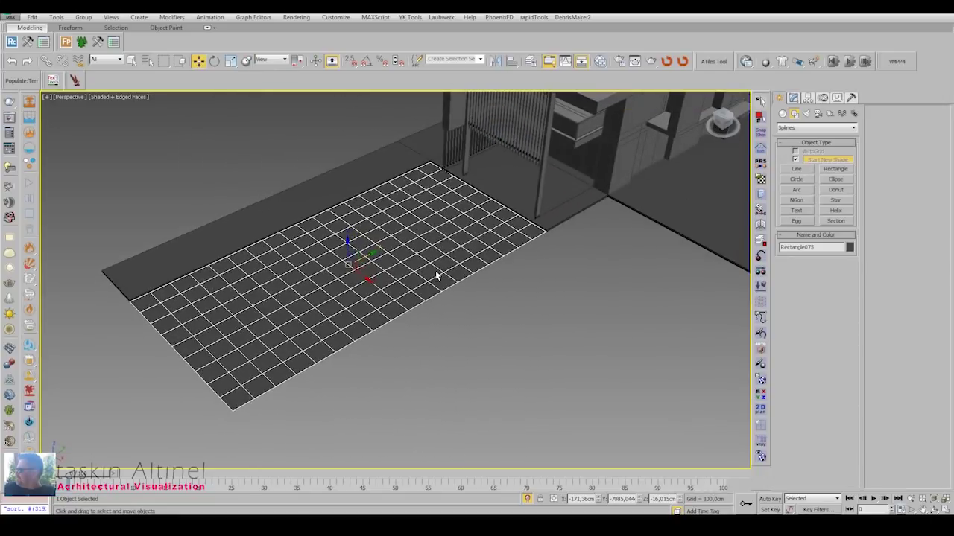
pyautogui.press('t')
pyautogui.hotkey('shift', 'z')
pyautogui.hotkey('alt', 'w')
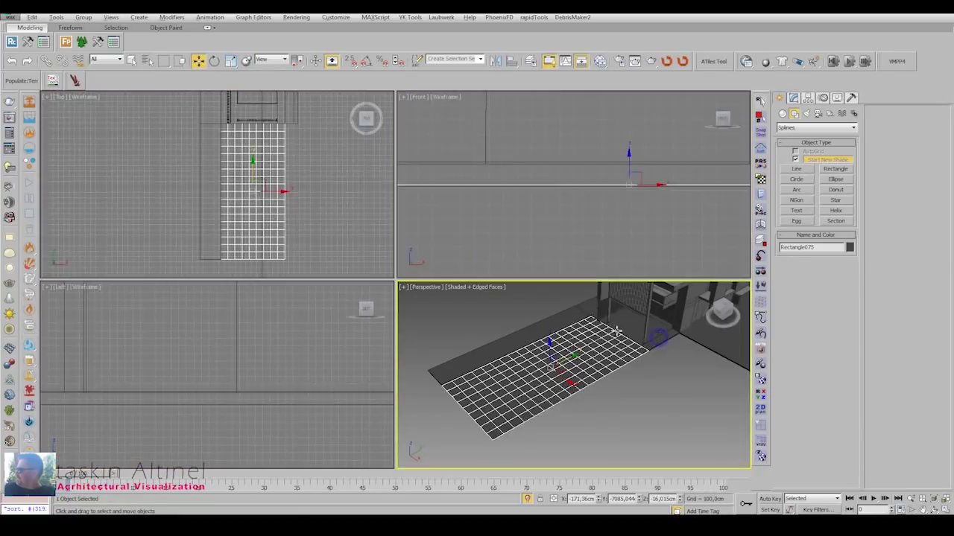
pyautogui.hotkey('alt', 'w')
pyautogui.scroll(3, 470, 369)
pyautogui.scroll(-5, 470, 371)
pyautogui.keyDown('alt'); pyautogui.moveTo(470, 370); pyautogui.dragTo(447, 375, button='middle'); pyautogui.keyUp('alt')
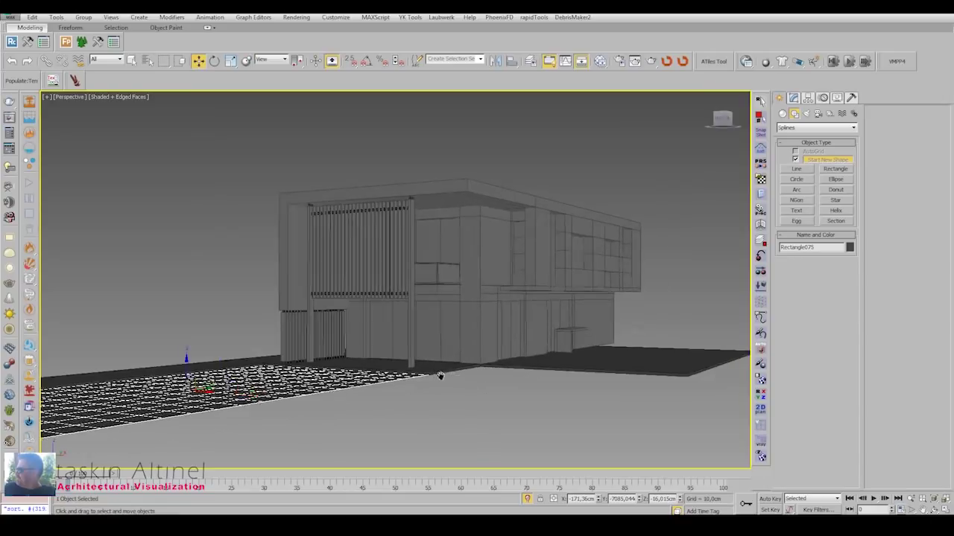
pyautogui.scroll(2, 453, 376)
pyautogui.scroll(2, 476, 378)
pyautogui.scroll(-2, 477, 377)
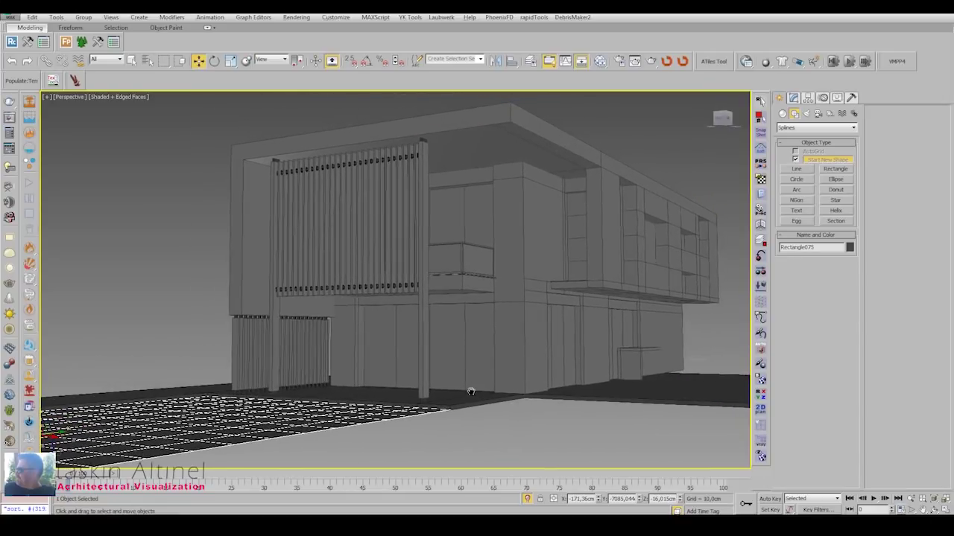
pyautogui.click(450, 128)
# In Top view, move Line001's front-end vertices outward toward the paving.
pyautogui.press('t')
pyautogui.click(793, 97)
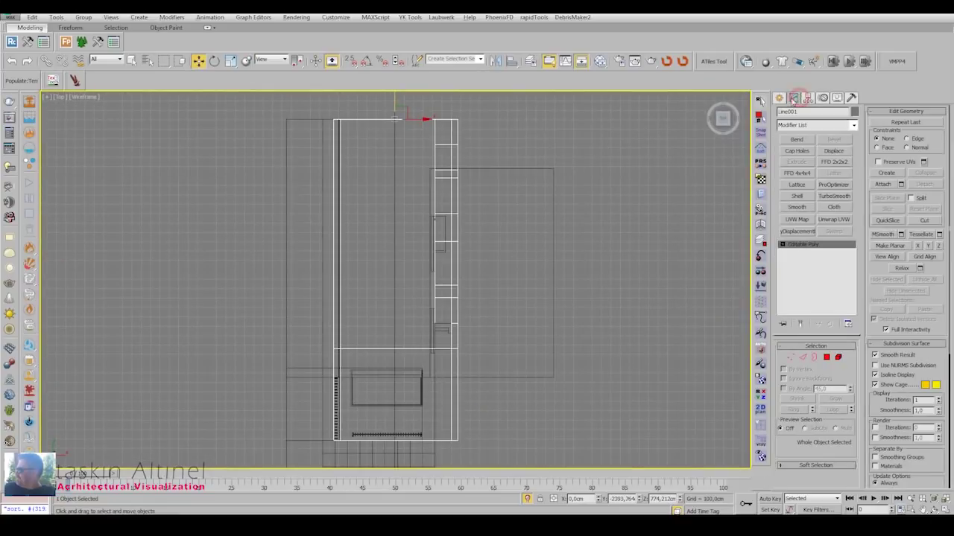
pyautogui.click(791, 357)
pyautogui.moveTo(524, 379); pyautogui.dragTo(459, 271)
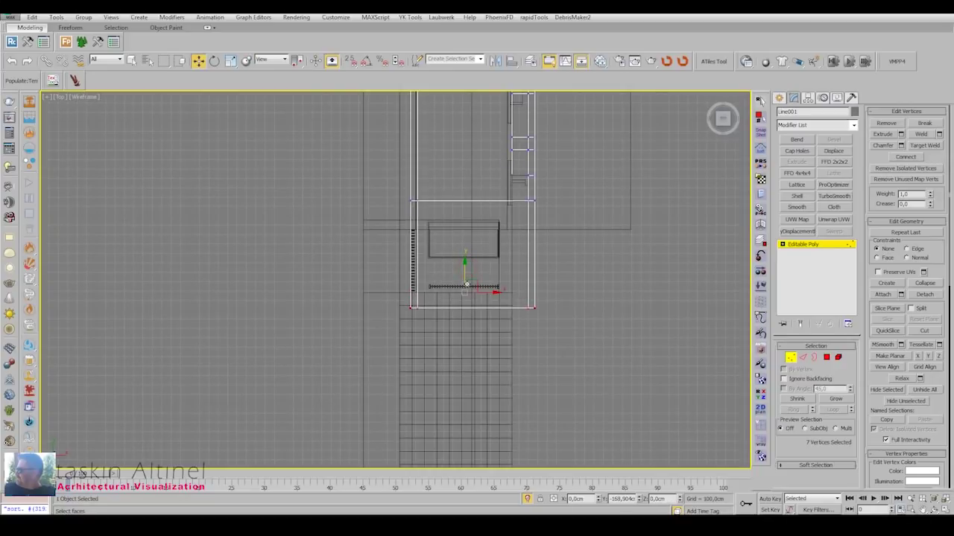
pyautogui.hotkey('alt', 'w')
pyautogui.hotkey('alt', 'w')
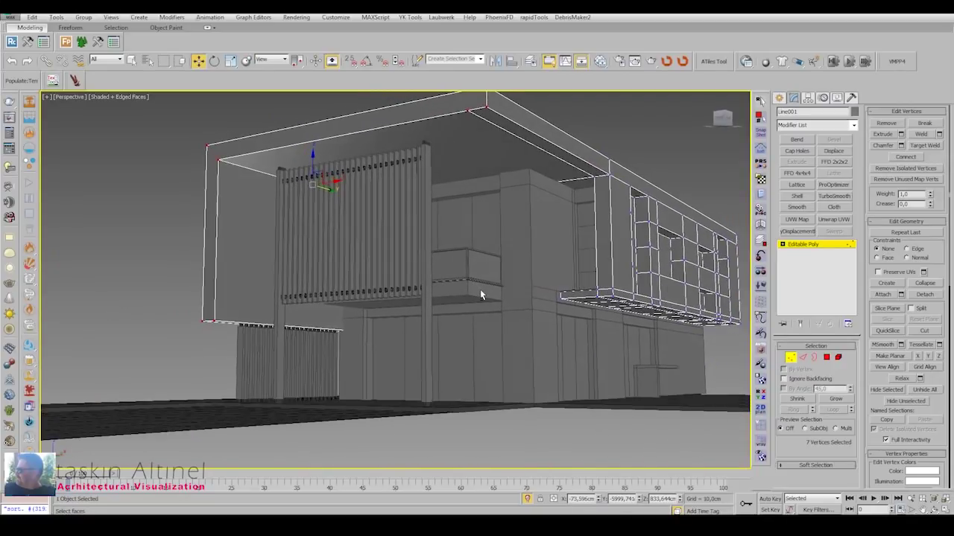
pyautogui.keyDown('alt'); pyautogui.moveTo(512, 307); pyautogui.dragTo(501, 315, button='middle'); pyautogui.keyUp('alt')
# Select the gridded paving Rectangle075 from above and rearrange the viewports.
pyautogui.press('t')
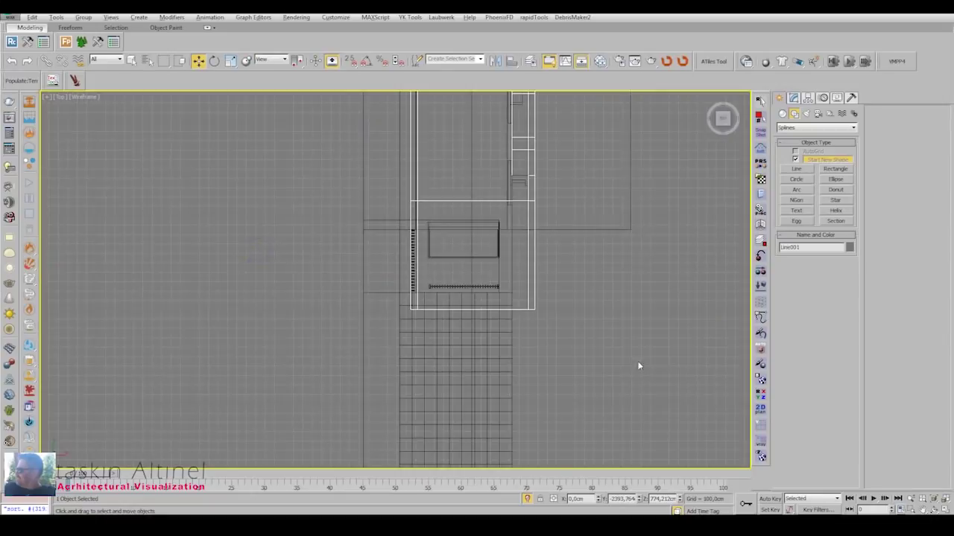
pyautogui.click(502, 315)
pyautogui.hotkey('alt', 'w')
pyautogui.rightClick(319, 205)
pyautogui.press('Escape')
pyautogui.hotkey('alt', 'w')
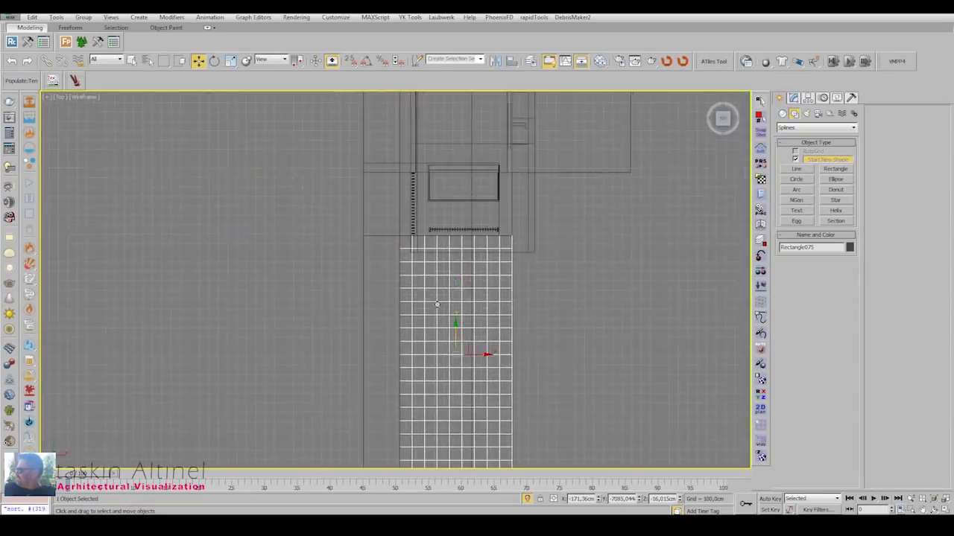
pyautogui.scroll(-2, 450, 339)
# Create a VRayPhysicalCam aimed at the house and look through it.
pyautogui.click(818, 113)
pyautogui.click(808, 128)
pyautogui.click(830, 165)
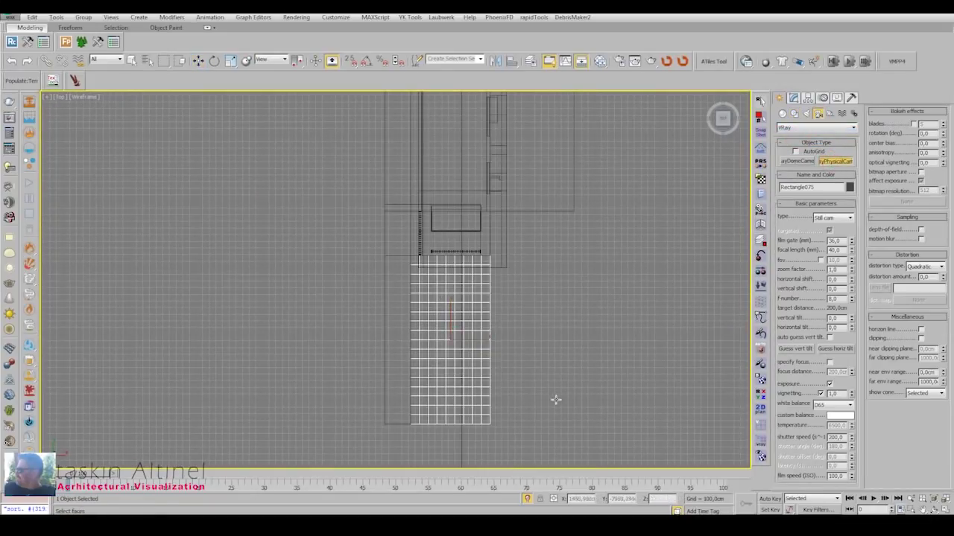
pyautogui.moveTo(539, 407); pyautogui.dragTo(514, 296)
pyautogui.press('w')
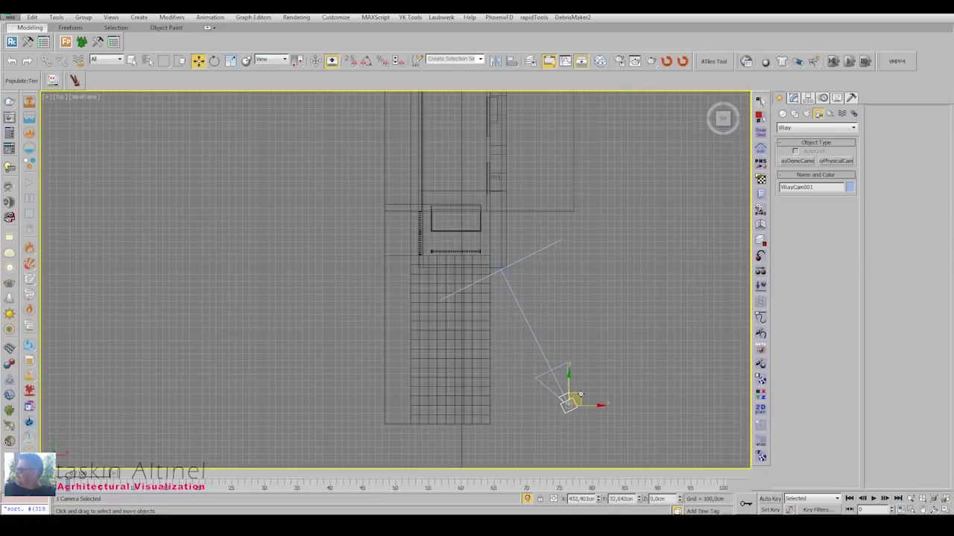
pyautogui.press('c')
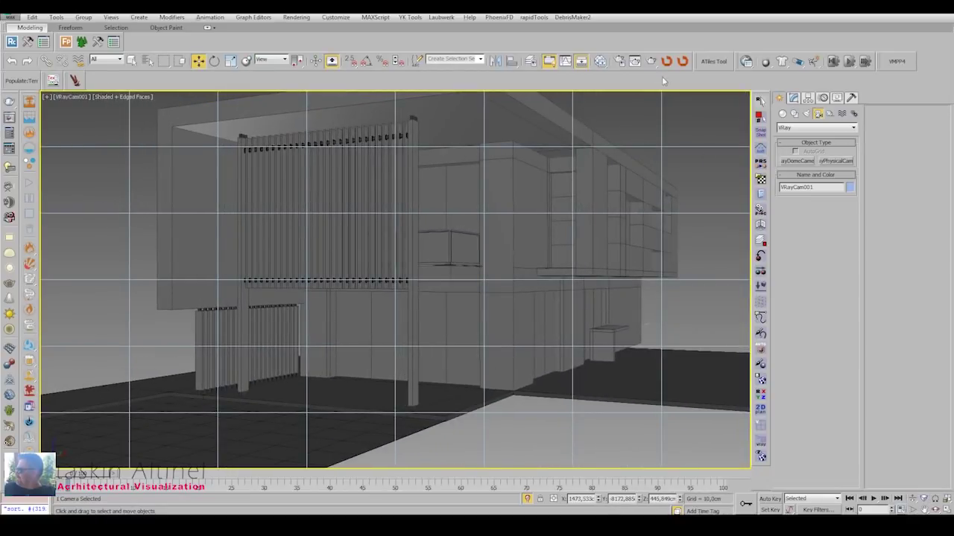
# Set the Render Setup output size to HDTV (video) 1920x1080.
pyautogui.click(618, 61)
pyautogui.click(371, 191)
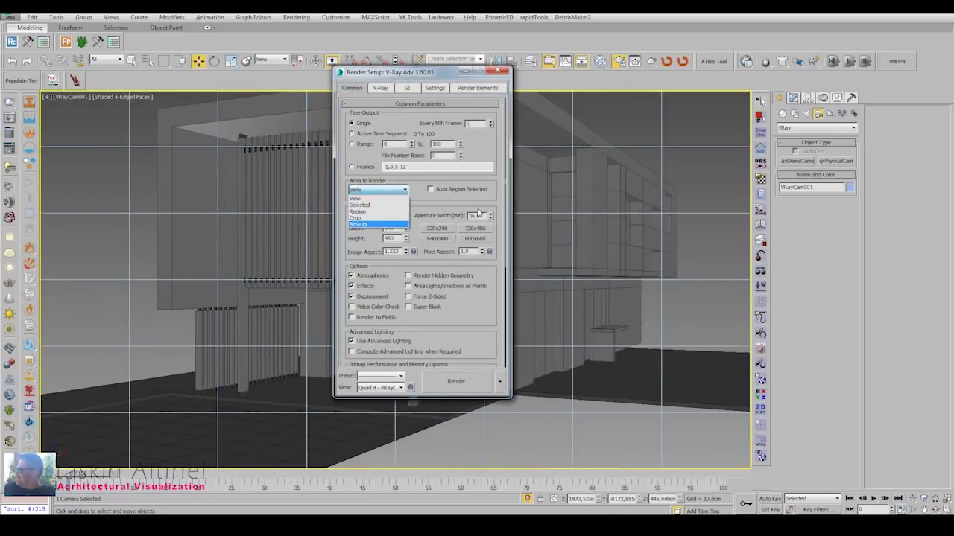
pyautogui.click(478, 214)
pyautogui.click(364, 216)
pyautogui.click(377, 340)
pyautogui.click(443, 229)
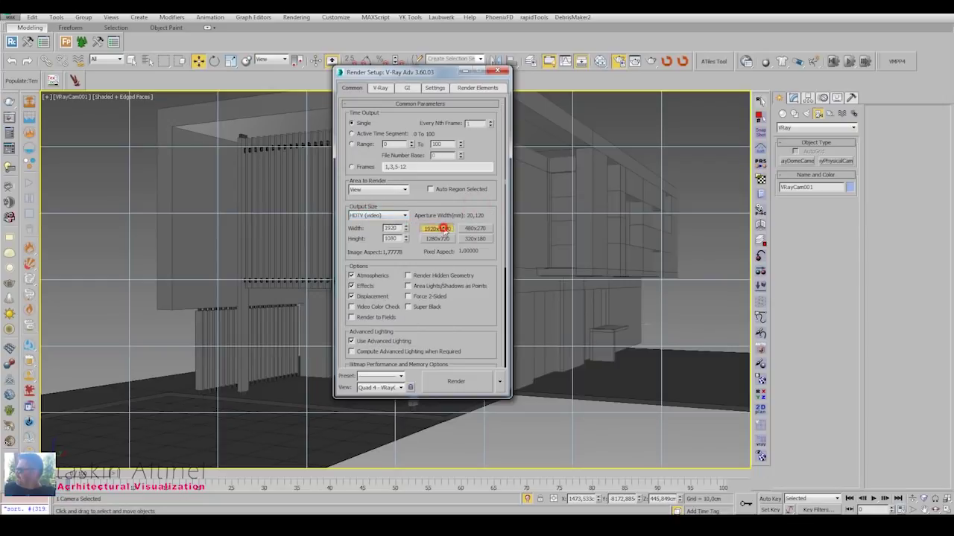
pyautogui.click(500, 72)
# Enable Safe Frame, orbit and dolly the camera to frame the house, then Guess vert tilt.
pyautogui.click(81, 96)
pyautogui.click(98, 268)
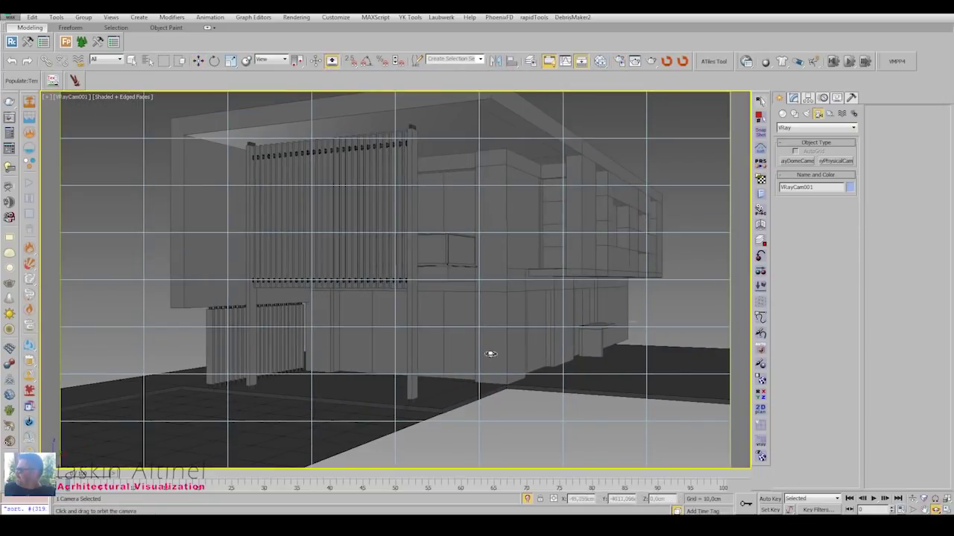
pyautogui.moveTo(490, 354); pyautogui.dragTo(494, 358)
pyautogui.click(911, 498)
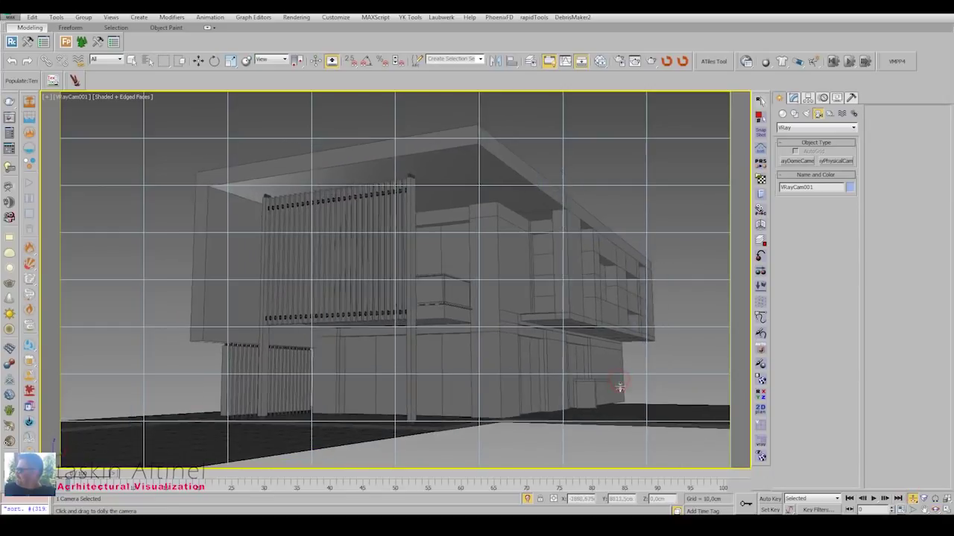
pyautogui.moveTo(619, 386)
pyautogui.mouseDown()
pyautogui.moveTo(558, 365)
pyautogui.moveTo(605, 384)
pyautogui.moveTo(579, 370)
pyautogui.mouseUp()
pyautogui.click(935, 510)
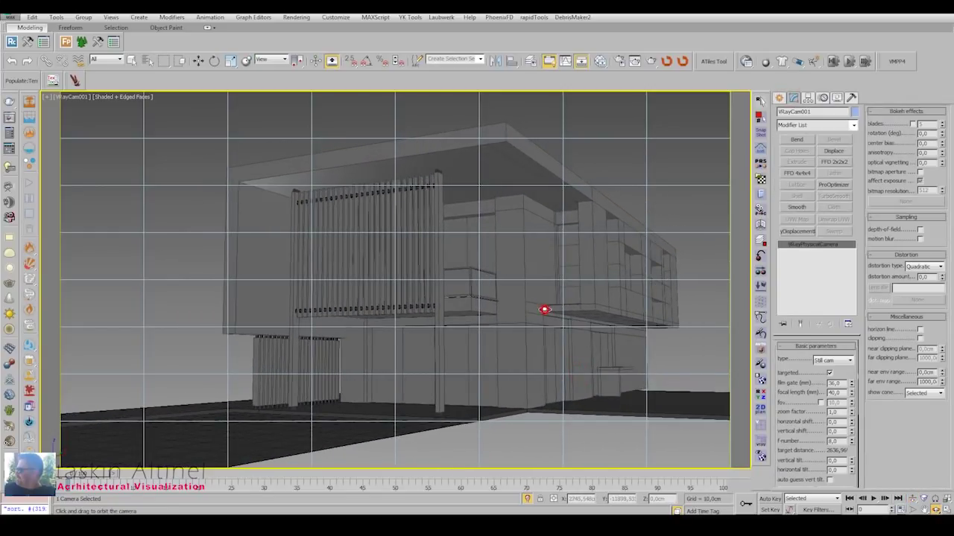
pyautogui.moveTo(545, 310); pyautogui.dragTo(538, 315)
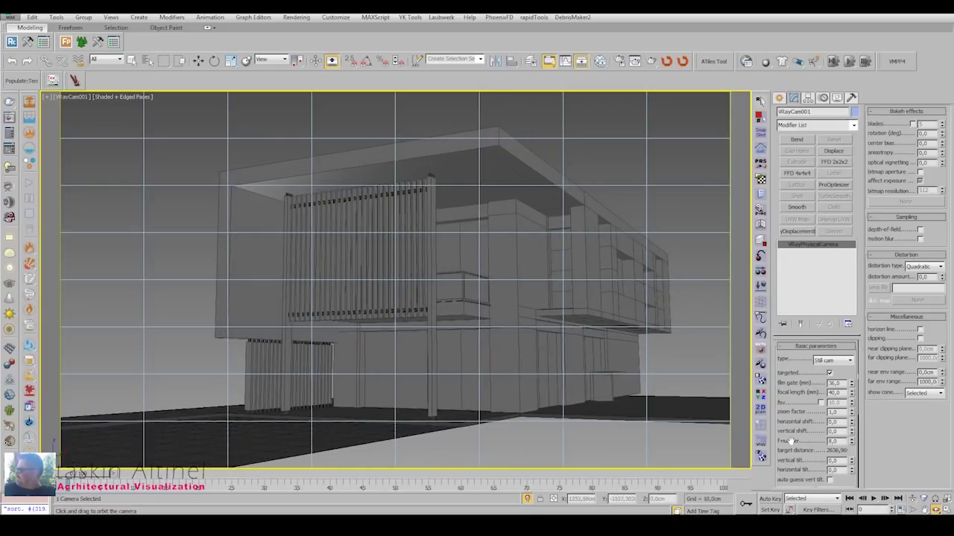
pyautogui.scroll(-2, 790, 440)
pyautogui.click(796, 452)
# Select the gridded ground paving and enter its Polygon sub-object level.
pyautogui.click(779, 98)
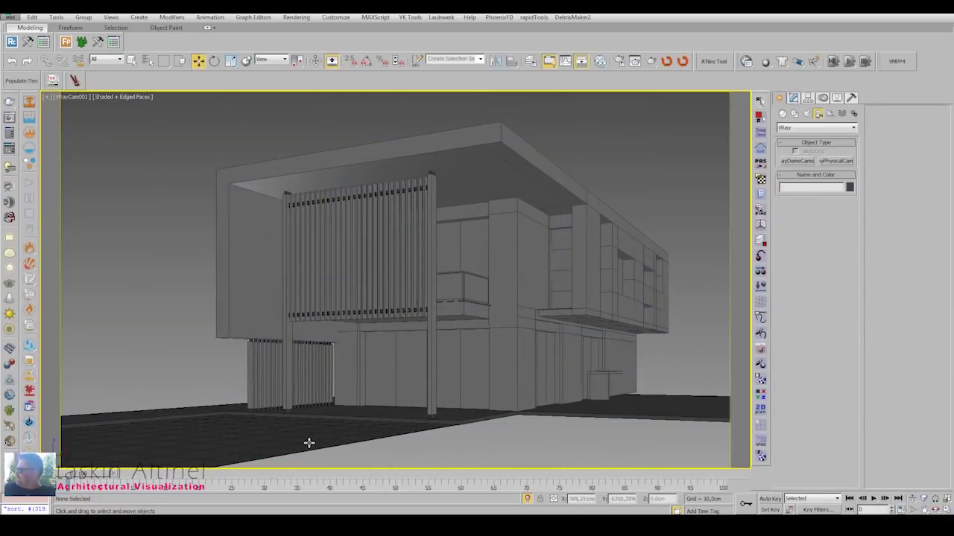
pyautogui.click(309, 442)
pyautogui.hotkey('alt', 'w')
pyautogui.scroll(2, 504, 294)
pyautogui.click(542, 397)
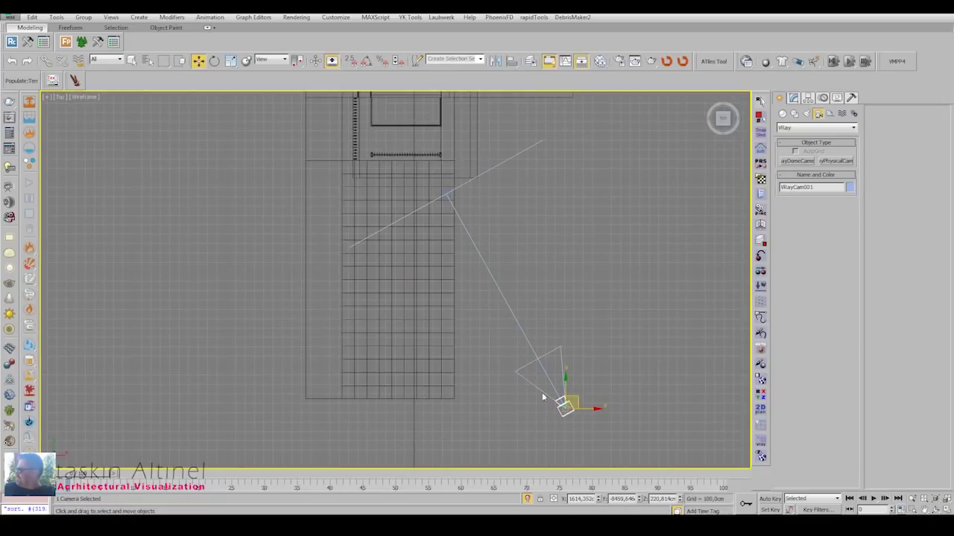
pyautogui.hotkey('alt', 'w')
pyautogui.click(525, 451)
pyautogui.click(793, 98)
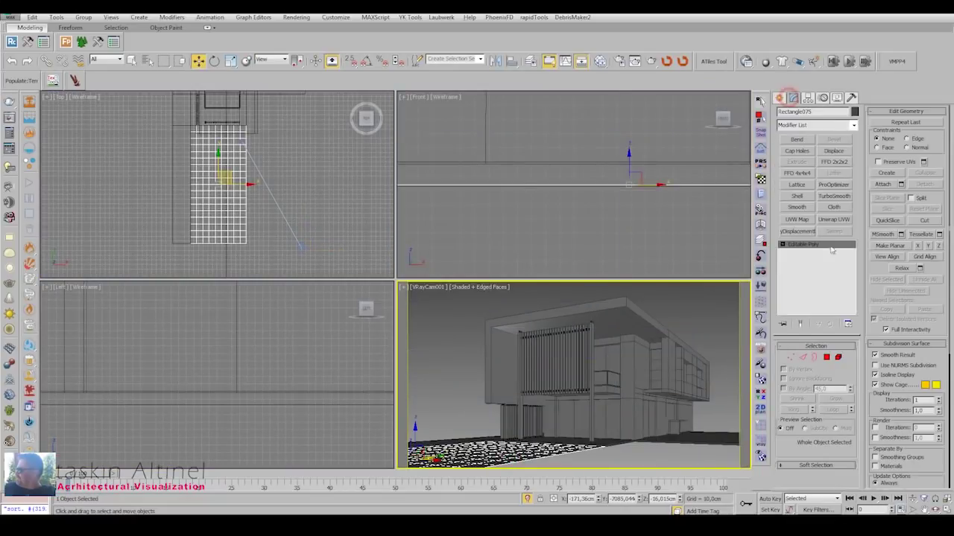
pyautogui.click(826, 357)
pyautogui.scroll(2, 263, 227)
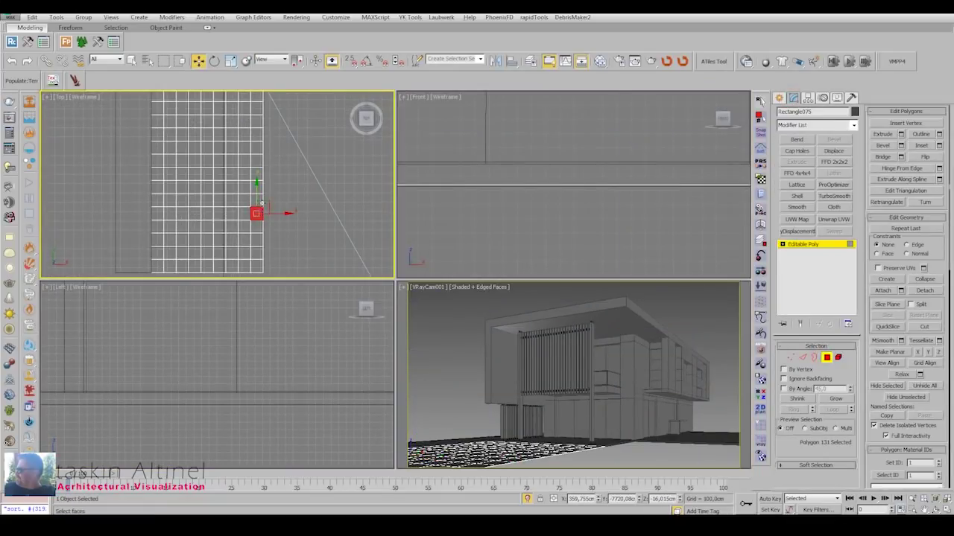
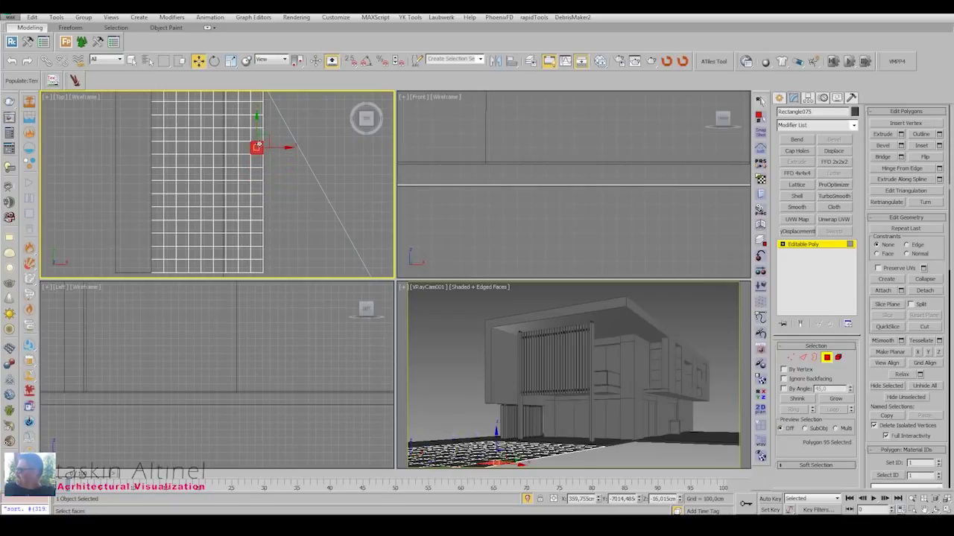
# Clone the six-tile column of Rectangle075 two cells right as elements of the mesh.
pyautogui.hotkey('alt', 'w')
pyautogui.moveTo(500, 171); pyautogui.dragTo(482, 328)
pyautogui.scroll(2, 476, 261)
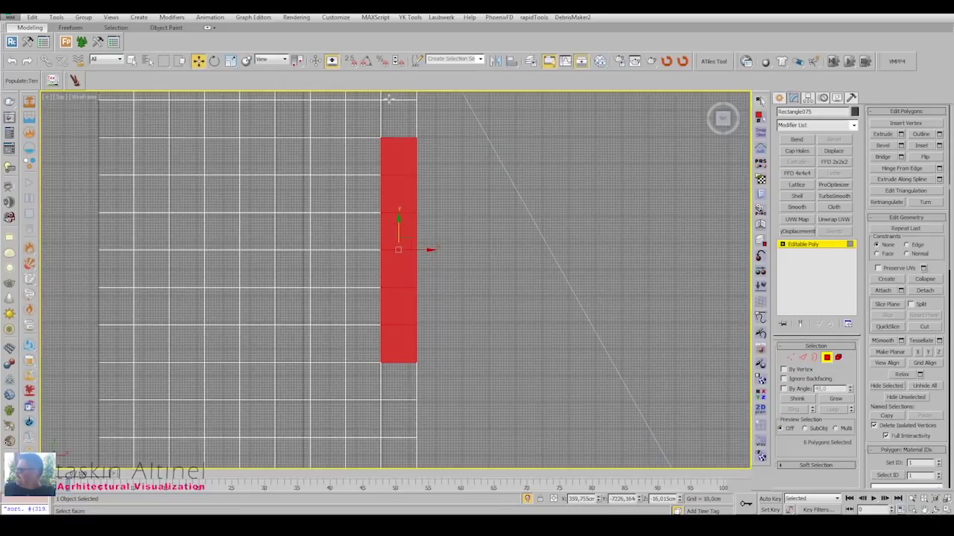
pyautogui.keyDown('shift'); pyautogui.moveTo(388, 141); pyautogui.dragTo(423, 142); pyautogui.keyUp('shift')
pyautogui.click(512, 269)
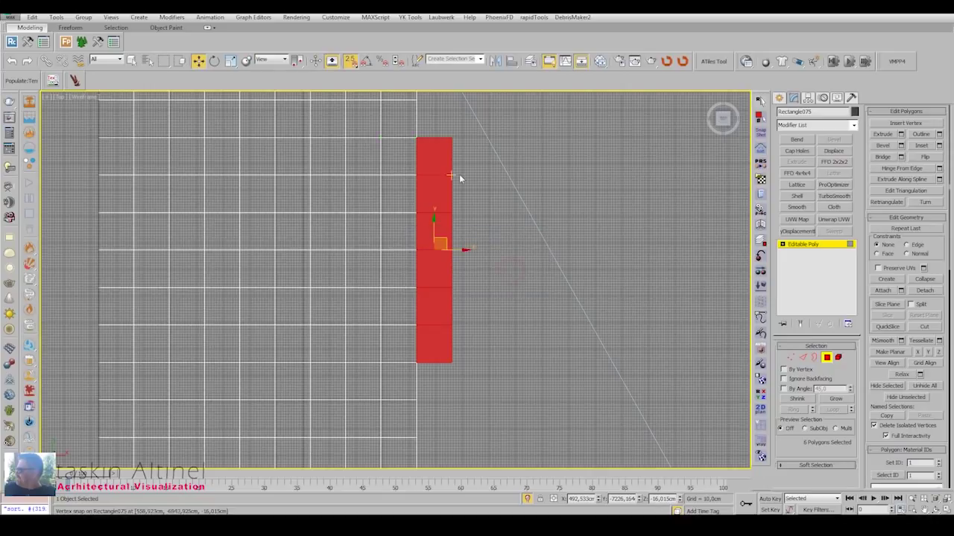
pyautogui.moveTo(466, 130); pyautogui.dragTo(398, 147, button='middle')
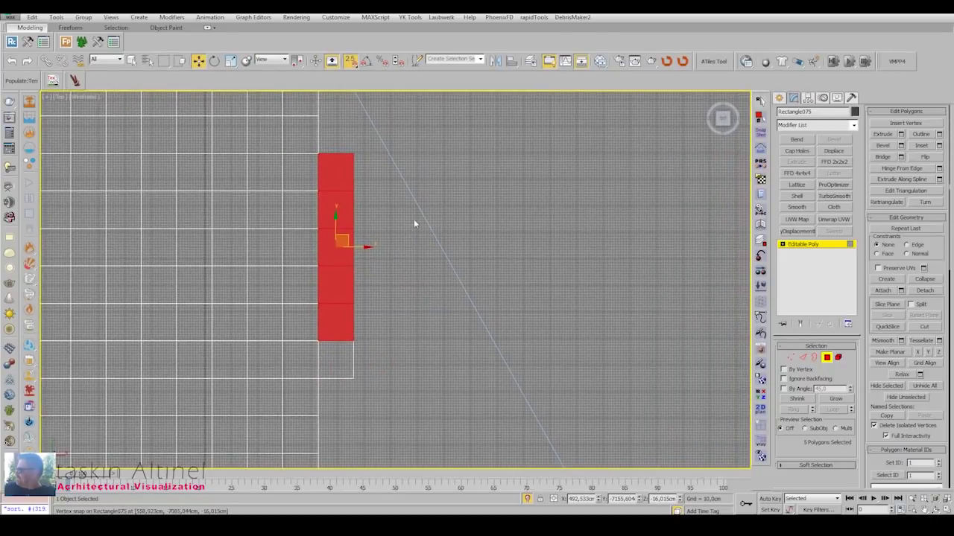
pyautogui.keyDown('shift'); pyautogui.moveTo(322, 341); pyautogui.dragTo(355, 342); pyautogui.keyUp('shift')
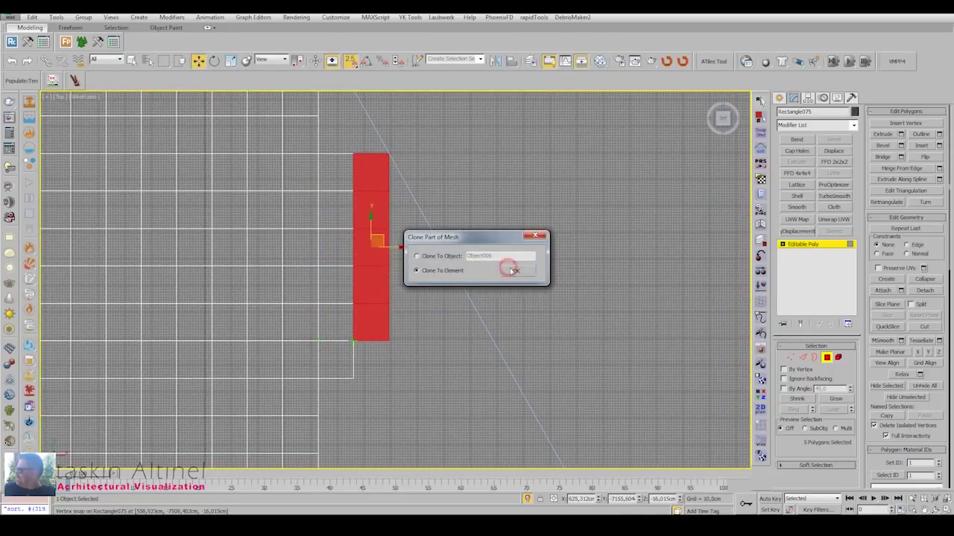
pyautogui.click(511, 268)
# Clone the lower tile polygons one cell right to continue the stepped edge.
pyautogui.moveTo(373, 152); pyautogui.dragTo(381, 246, button='middle')
pyautogui.moveTo(317, 175)
pyautogui.mouseDown()
pyautogui.moveTo(302, 239)
pyautogui.moveTo(364, 247)
pyautogui.mouseUp()
pyautogui.click(503, 268)
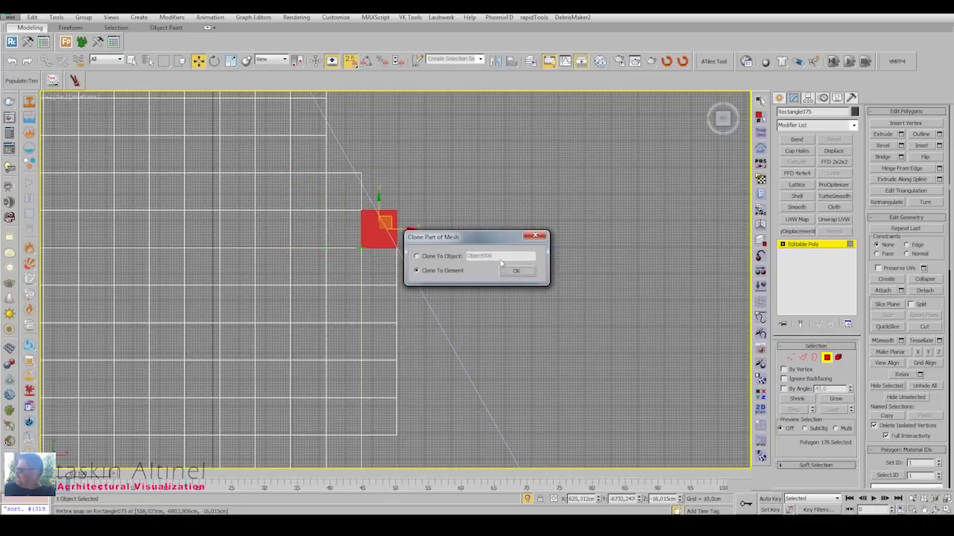
pyautogui.click(514, 268)
pyautogui.keyDown('shift'); pyautogui.moveTo(364, 359); pyautogui.dragTo(400, 359); pyautogui.keyUp('shift')
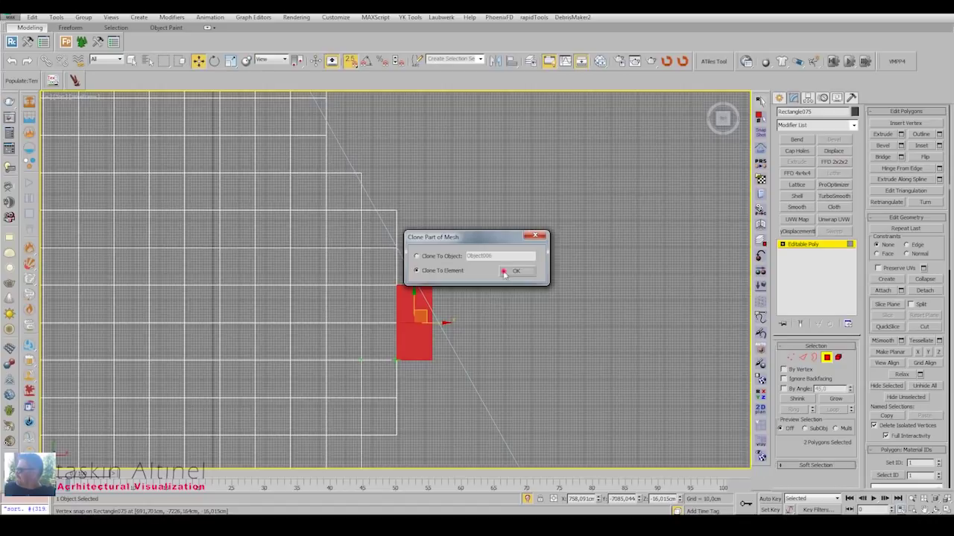
pyautogui.press('Return')
pyautogui.hotkey('alt', 'w')
# Dolly and orbit VRayCam001 toward the building and apply vertical tilt correction.
pyautogui.rightClick(514, 453)
pyautogui.hotkey('alt', 'w')
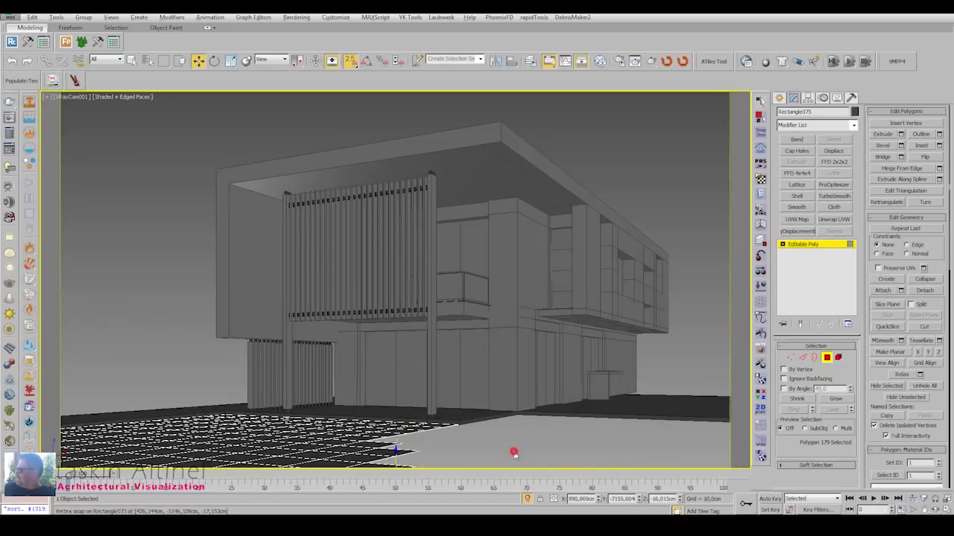
pyautogui.click(912, 498)
pyautogui.moveTo(453, 421); pyautogui.dragTo(776, 483)
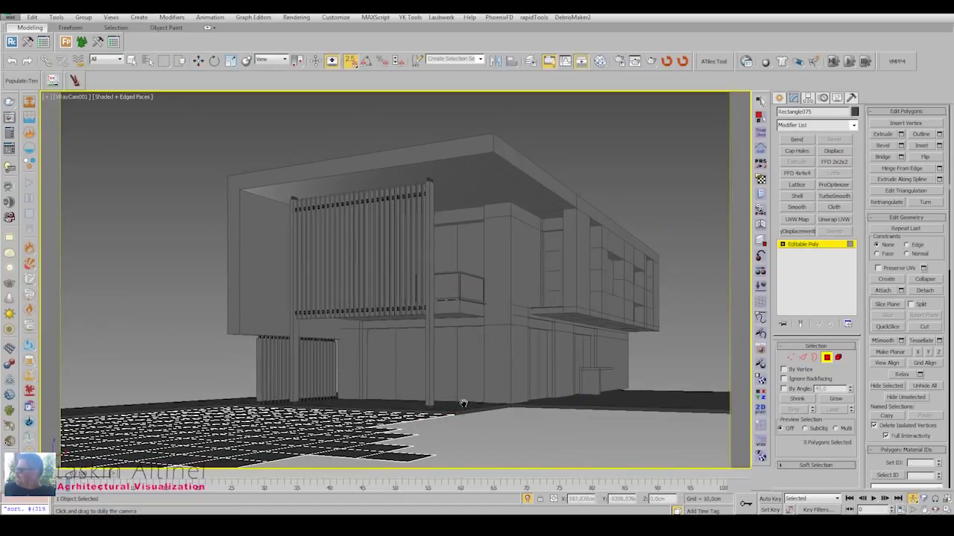
pyautogui.moveTo(465, 408)
pyautogui.mouseDown()
pyautogui.moveTo(447, 405)
pyautogui.moveTo(453, 396)
pyautogui.moveTo(459, 402)
pyautogui.mouseUp()
pyautogui.click(86, 97)
pyautogui.click(112, 284)
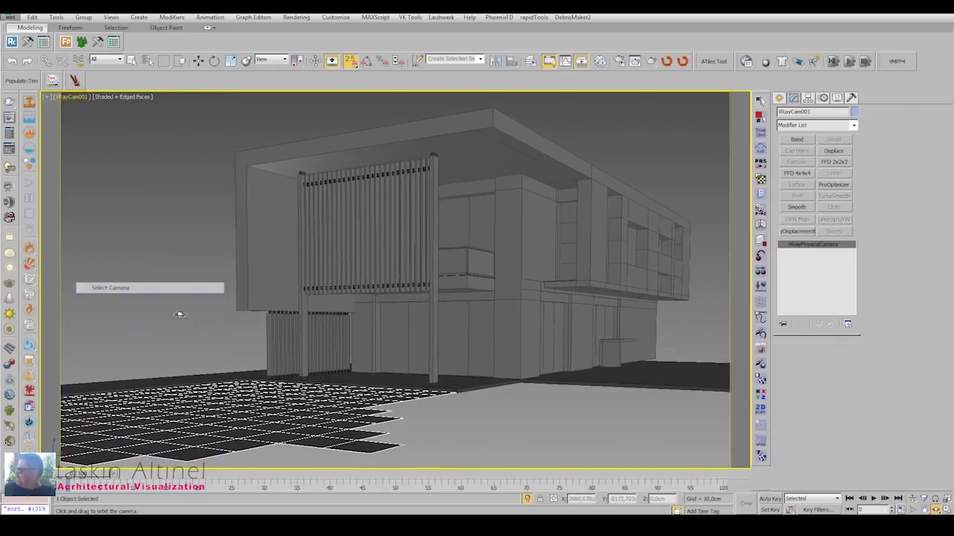
pyautogui.click(794, 441)
# Select the Rectangle075 paving grid and scale it up to 123% in Top view.
pyautogui.click(778, 97)
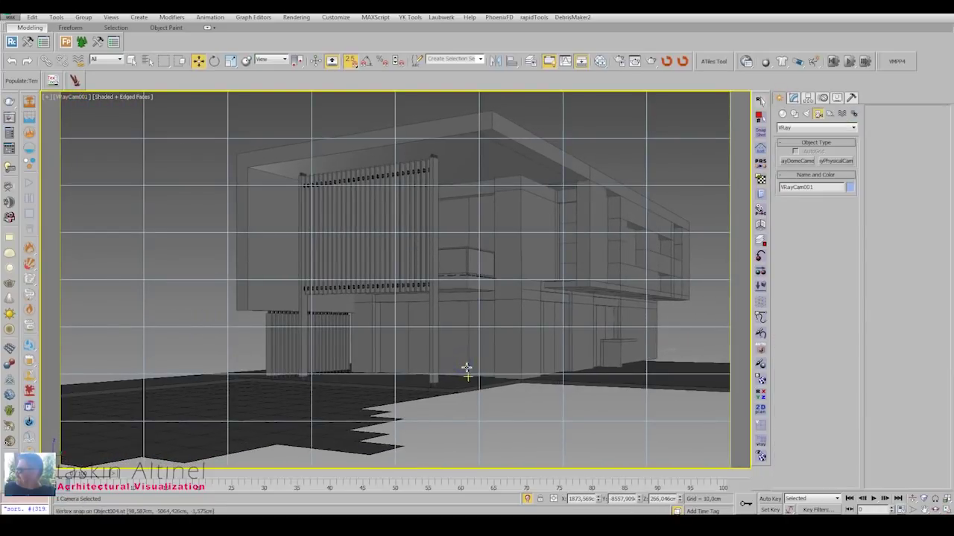
pyautogui.click(358, 446)
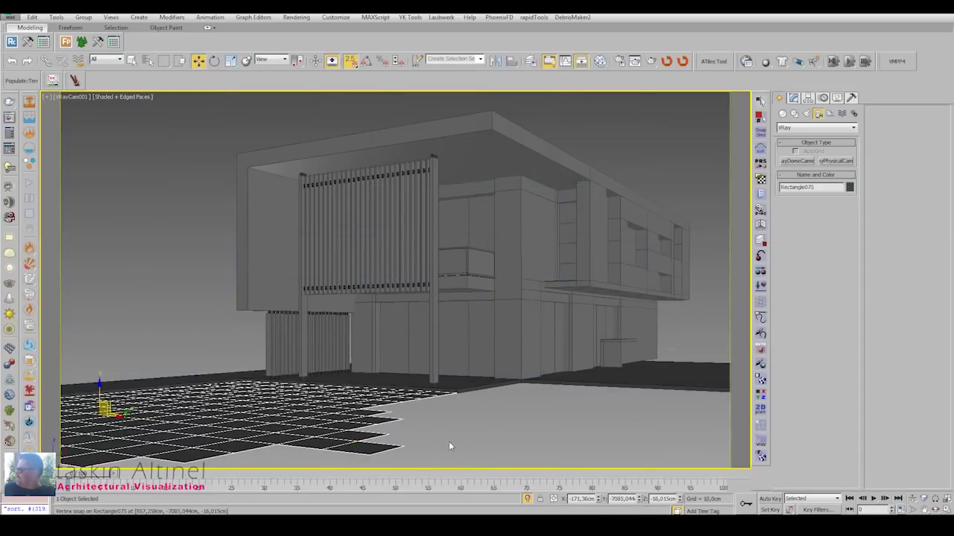
pyautogui.press('t')
pyautogui.scroll(-4, 689, 396)
pyautogui.moveTo(542, 282); pyautogui.dragTo(469, 200, button='middle')
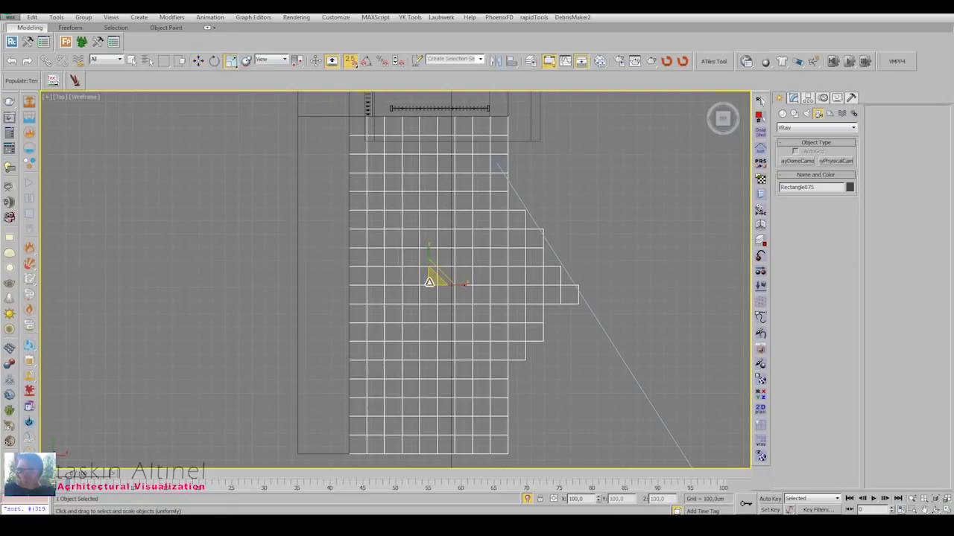
pyautogui.moveTo(429, 282); pyautogui.dragTo(423, 270)
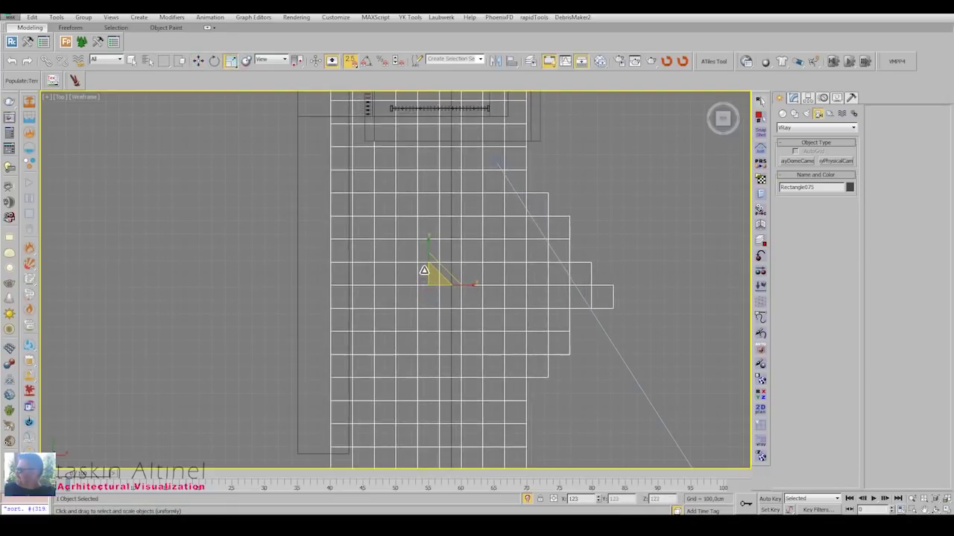
# Move the paving grid with vertex snap so its corner meets the building edge.
pyautogui.press('w')
pyautogui.moveTo(434, 273); pyautogui.dragTo(464, 323)
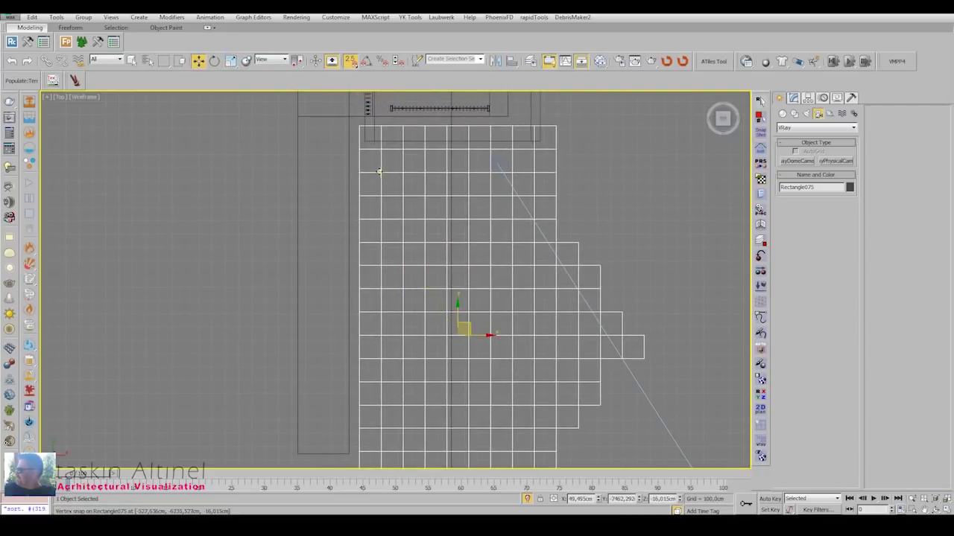
pyautogui.moveTo(406, 192)
pyautogui.mouseDown()
pyautogui.moveTo(443, 147)
pyautogui.moveTo(366, 133)
pyautogui.mouseUp()
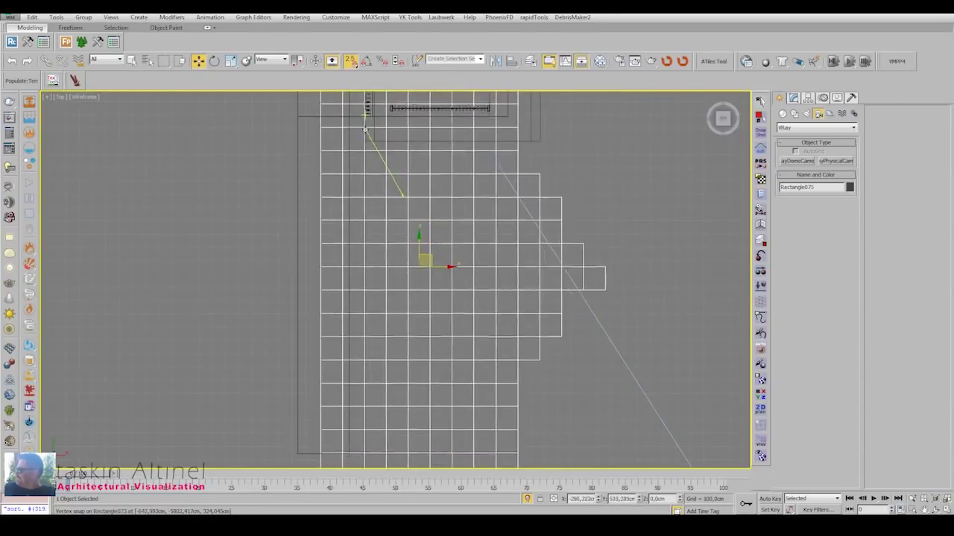
pyautogui.hotkey('alt', 'w')
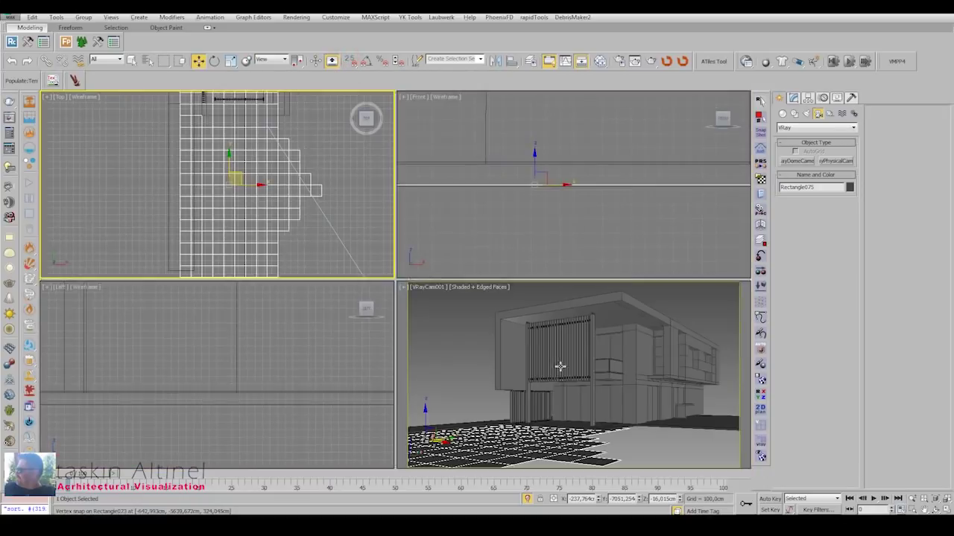
pyautogui.hotkey('alt', 'w')
pyautogui.hotkey('alt', 'w')
pyautogui.hotkey('alt', 'w')
# Select the grid's top tile row and inspect it in polygon, vertex and edge modes.
pyautogui.press('4')
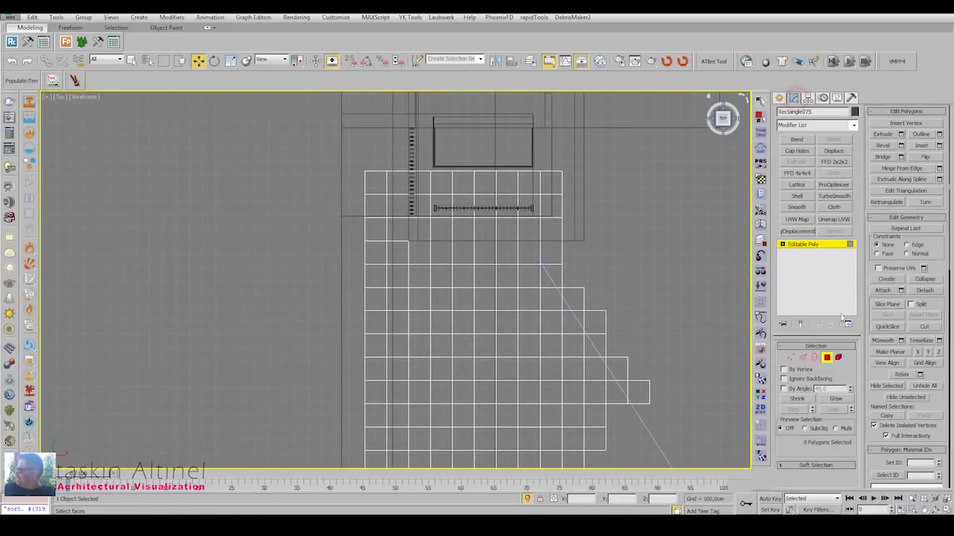
pyautogui.click(472, 181)
pyautogui.click(294, 211)
pyautogui.moveTo(414, 238); pyautogui.dragTo(488, 143, button='middle')
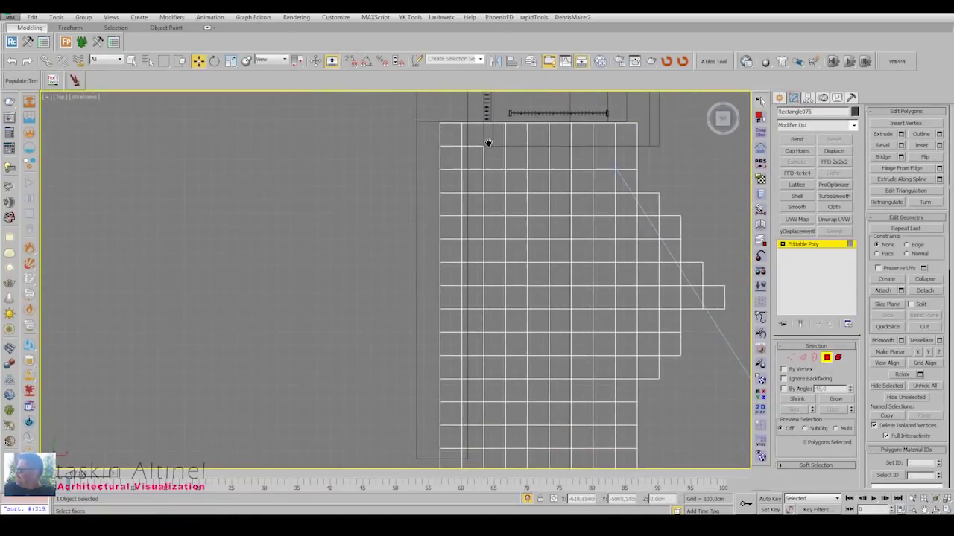
pyautogui.scroll(-2, 482, 142)
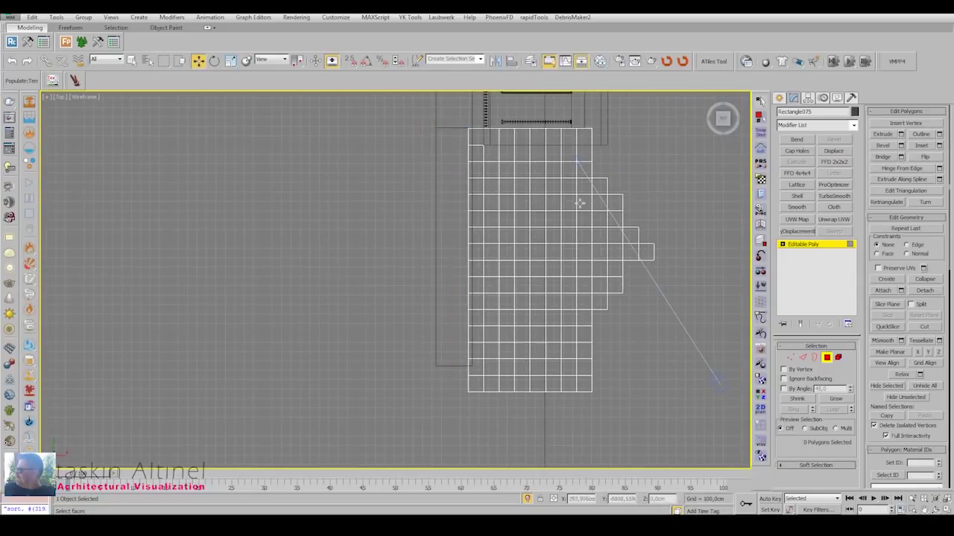
pyautogui.scroll(2, 540, 173)
pyautogui.click(498, 230)
pyautogui.scroll(-1, 508, 248)
pyautogui.moveTo(508, 248); pyautogui.dragTo(373, 234, button='middle')
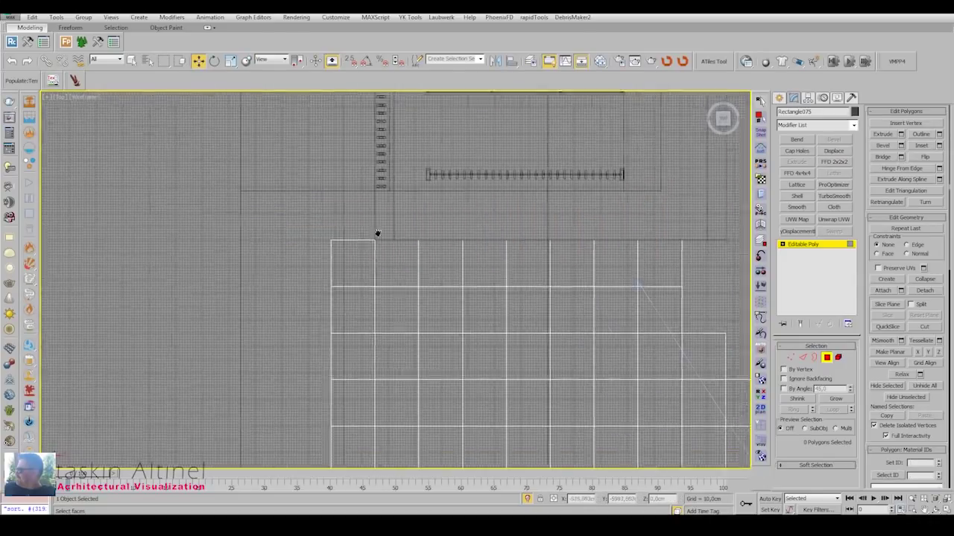
pyautogui.click(791, 358)
pyautogui.scroll(-4, 421, 224)
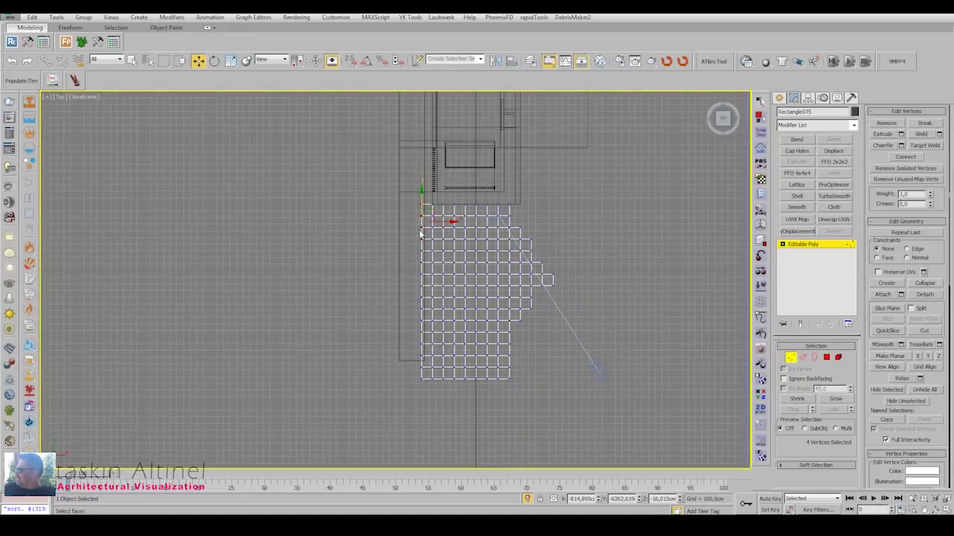
pyautogui.scroll(8, 356, 239)
pyautogui.scroll(-6, 424, 279)
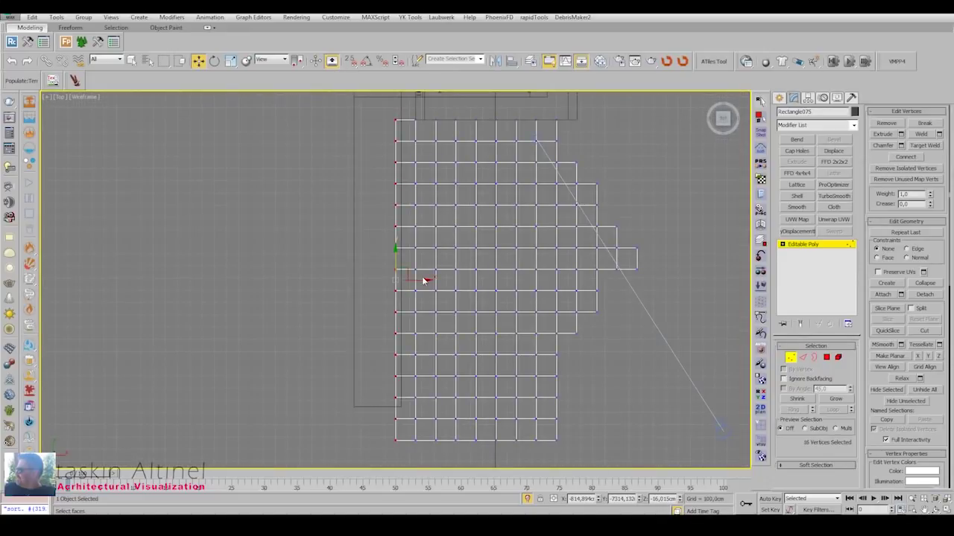
pyautogui.scroll(3, 424, 279)
pyautogui.scroll(2, 363, 301)
pyautogui.scroll(2, 363, 301)
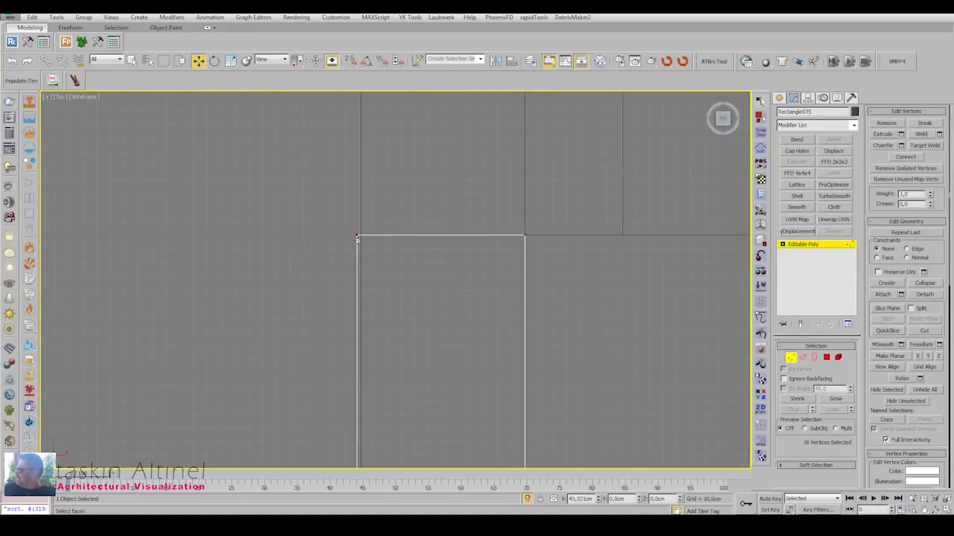
pyautogui.scroll(-2, 473, 250)
pyautogui.press('2')
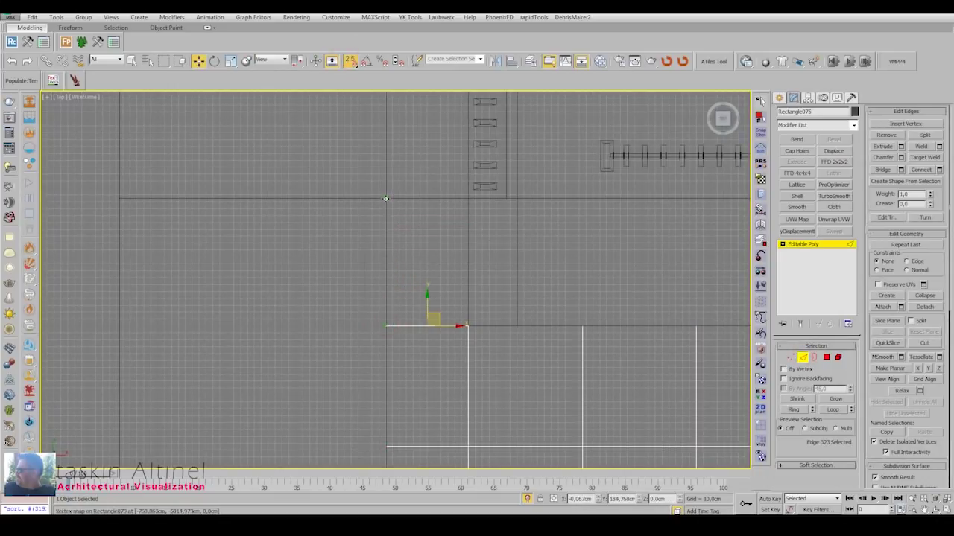
pyautogui.hotkey('alt', 'w')
# Isolate the two ground tile objects and orbit a perspective view over the paving grid.
pyautogui.hotkey('alt', 'w')
pyautogui.click(780, 98)
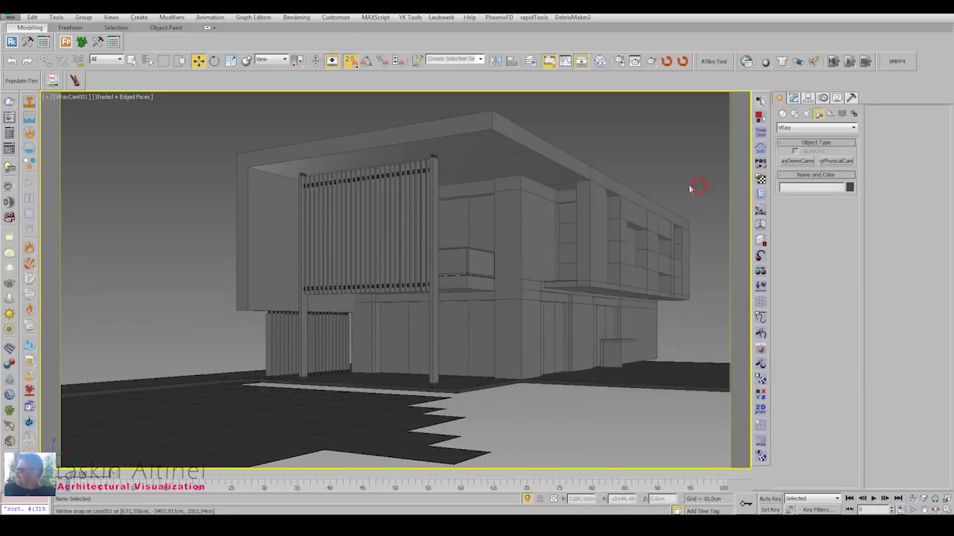
pyautogui.click(348, 400)
pyautogui.keyDown('ctrl'); pyautogui.click(377, 385); pyautogui.keyUp('ctrl')
pyautogui.hotkey('alt', 'q')
pyautogui.hotkey('alt', 'w')
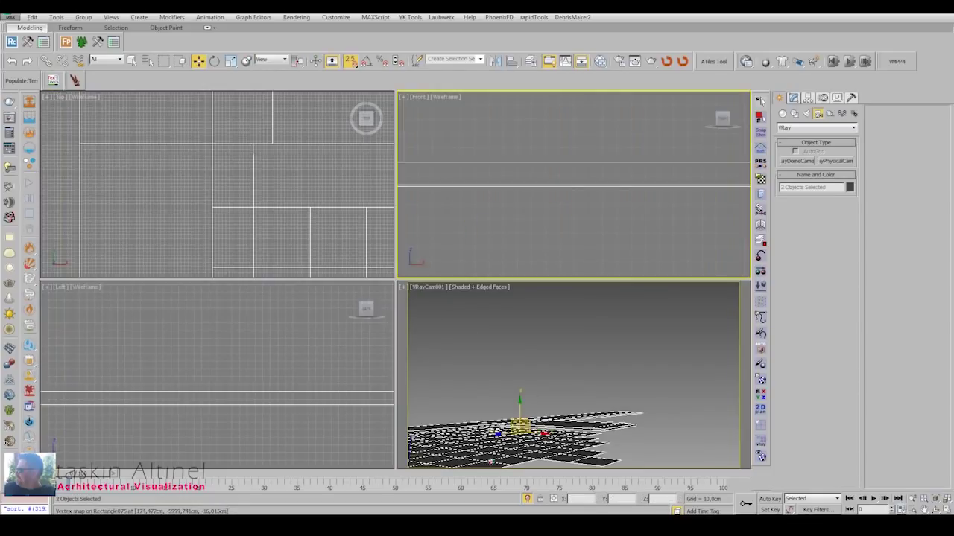
pyautogui.hotkey('alt', 'w')
pyautogui.click(243, 273)
pyautogui.press('p')
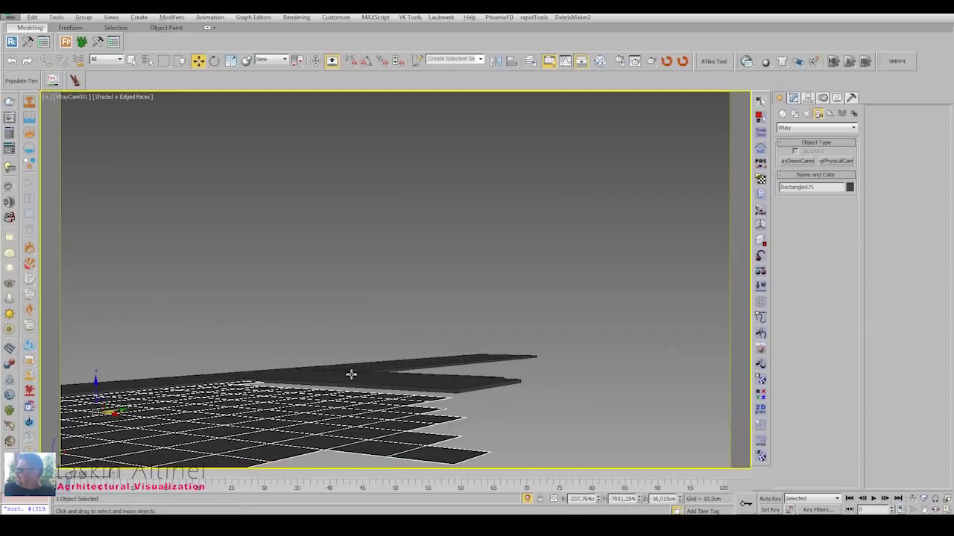
pyautogui.hotkey('alt', 'q')
pyautogui.scroll(5, 378, 379)
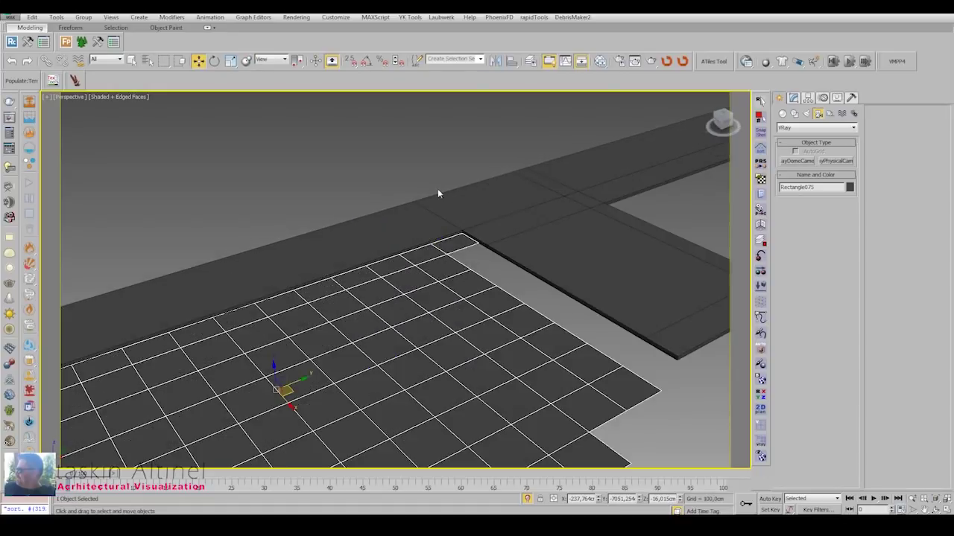
pyautogui.keyDown('alt'); pyautogui.moveTo(437, 189); pyautogui.dragTo(461, 348, button='middle'); pyautogui.keyUp('alt')
# Box-select the top row of seven tiles and Shift+Move a copy one row higher.
pyautogui.hotkey('alt', 'w')
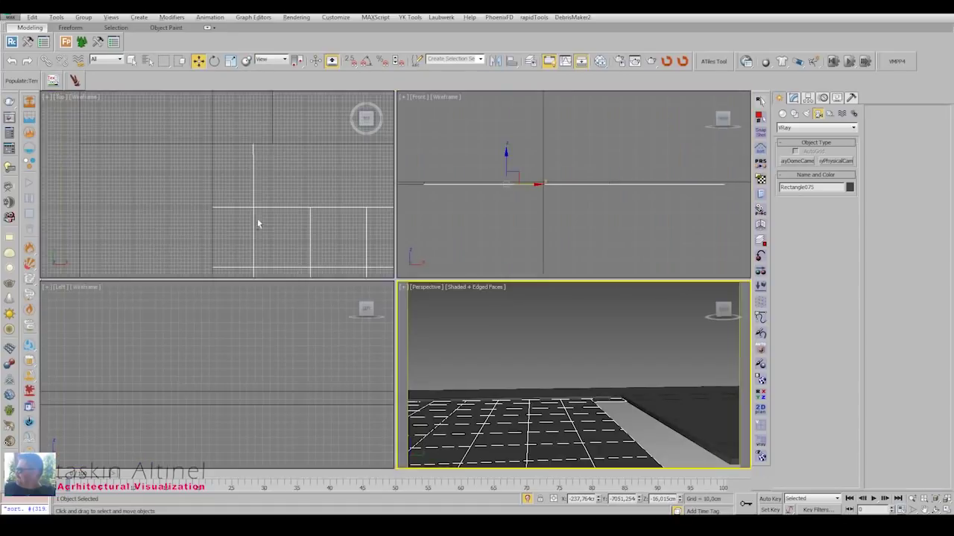
pyautogui.hotkey('alt', 'w')
pyautogui.scroll(-3, 383, 256)
pyautogui.scroll(3, 396, 281)
pyautogui.moveTo(507, 264)
pyautogui.mouseDown()
pyautogui.moveTo(395, 281)
pyautogui.moveTo(525, 304)
pyautogui.mouseUp()
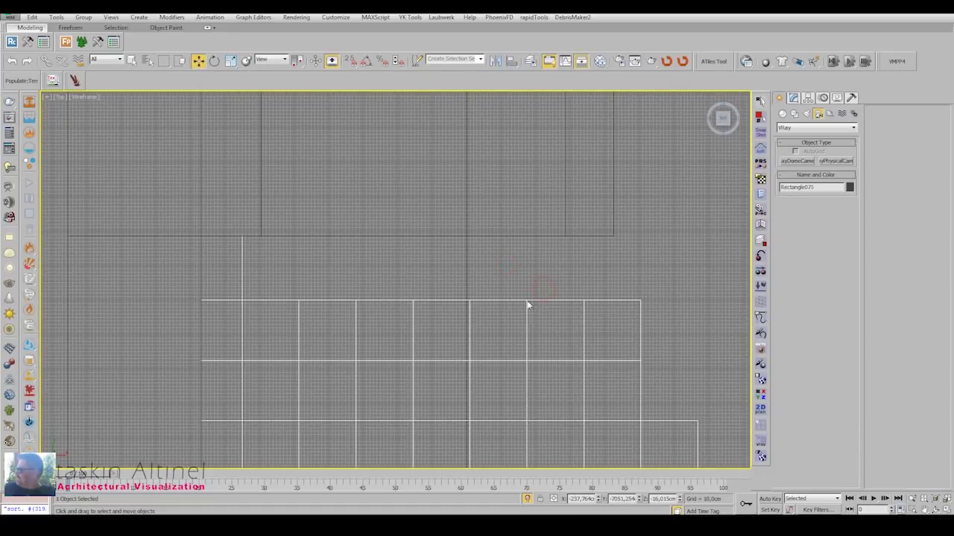
pyautogui.press('4')
pyautogui.moveTo(669, 272)
pyautogui.mouseDown()
pyautogui.moveTo(245, 336)
pyautogui.moveTo(241, 301)
pyautogui.mouseUp()
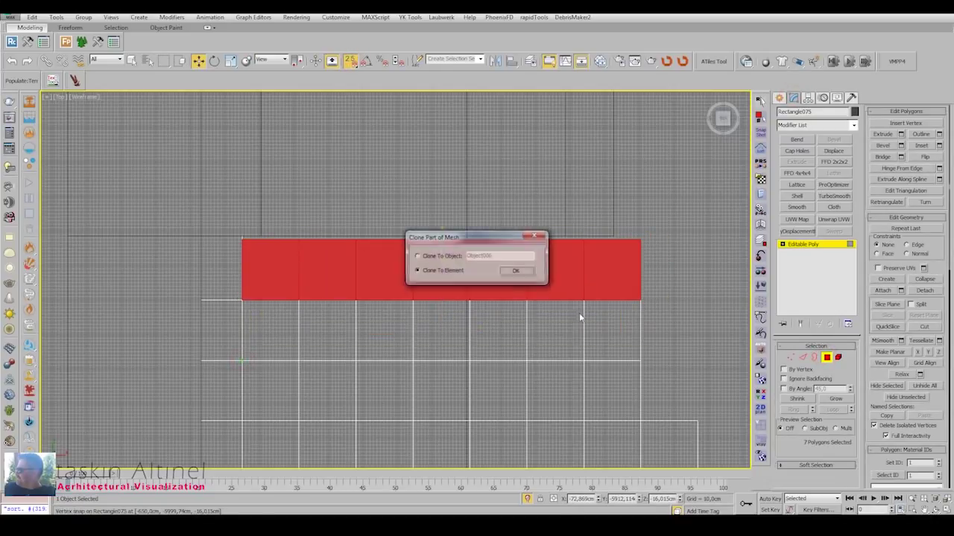
# Confirm Clone To Element, then weld all paving vertices, reducing 208 to 174.
pyautogui.click(514, 270)
pyautogui.press('1')
pyautogui.moveTo(689, 231); pyautogui.dragTo(280, 252)
pyautogui.scroll(5, 242, 244)
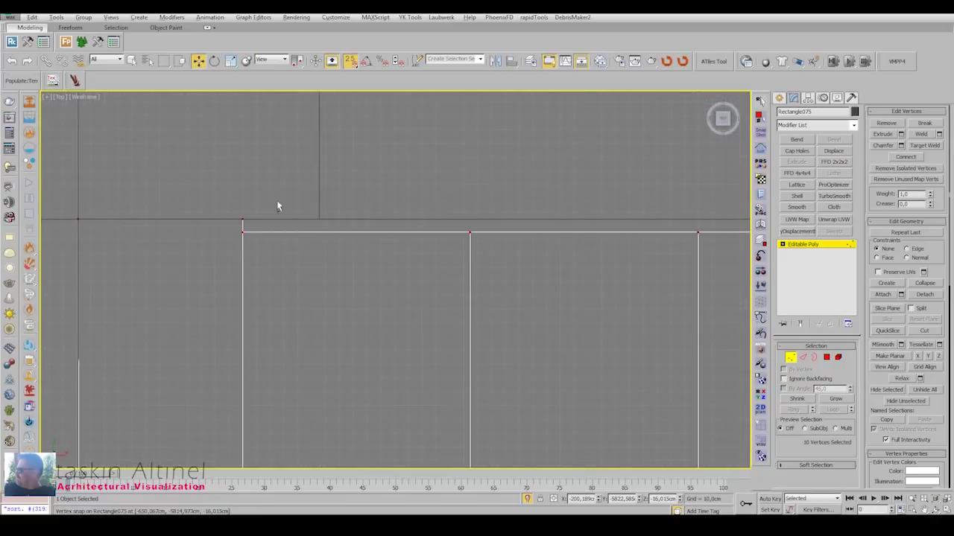
pyautogui.hotkey('ctrl', 'a')
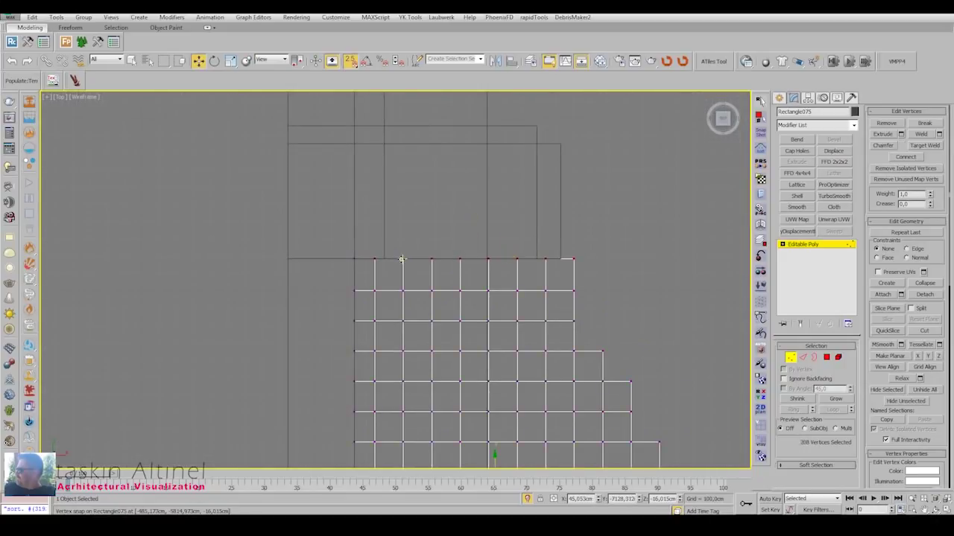
pyautogui.moveTo(401, 259); pyautogui.dragTo(404, 134, button='middle')
pyautogui.click(938, 133)
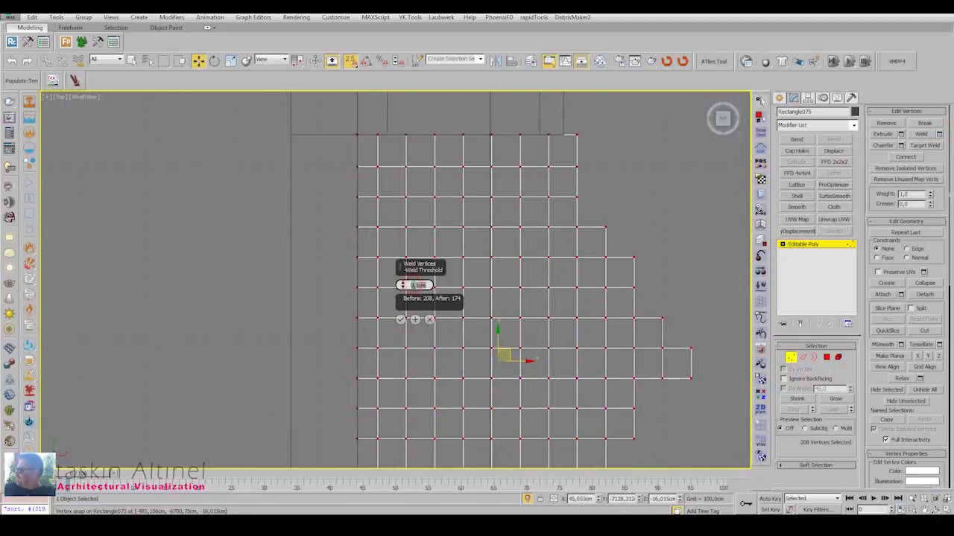
pyautogui.click(401, 319)
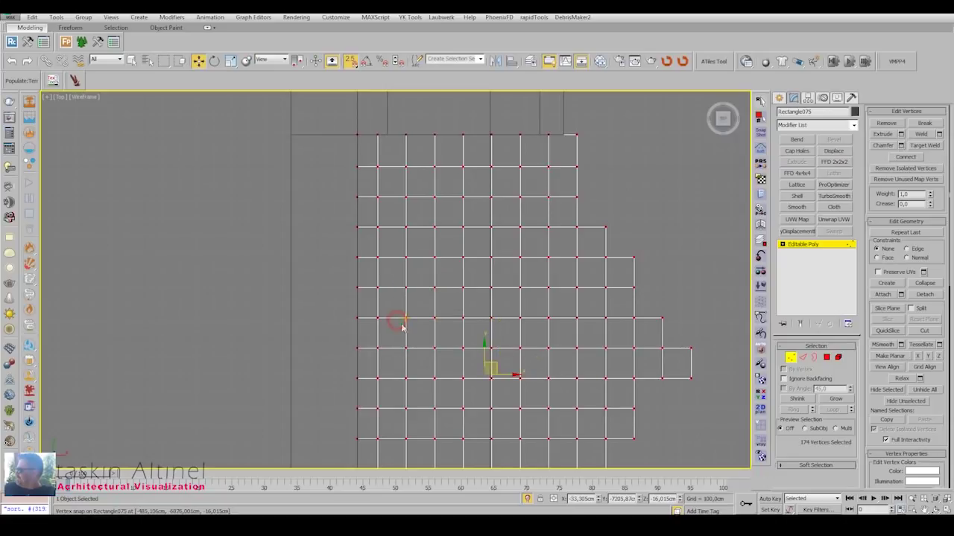
# Check the paving in the camera view, then reselect the paving mesh in Top view.
pyautogui.hotkey('alt', 'w')
pyautogui.hotkey('alt', 'w')
pyautogui.click(620, 366)
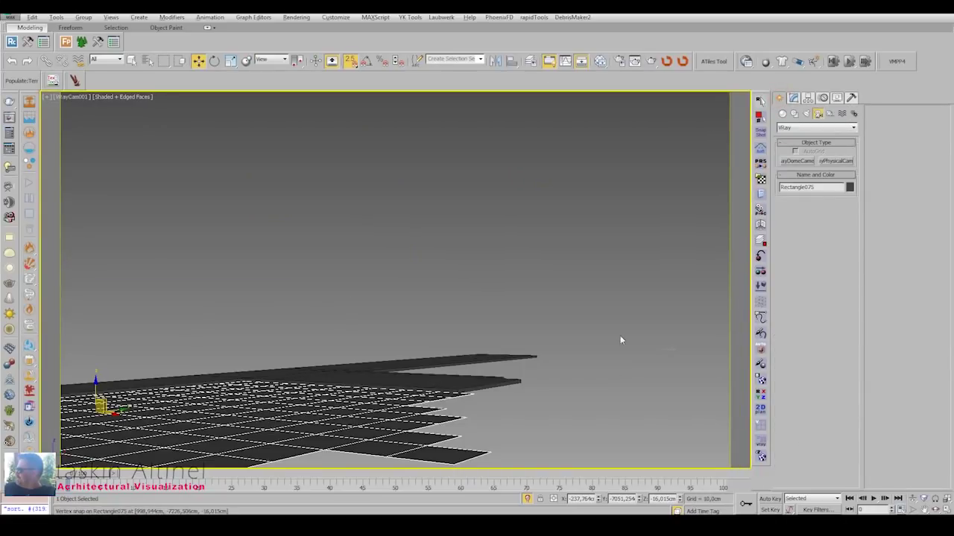
pyautogui.click(456, 398)
pyautogui.hotkey('alt', 'w')
pyautogui.hotkey('alt', 'w')
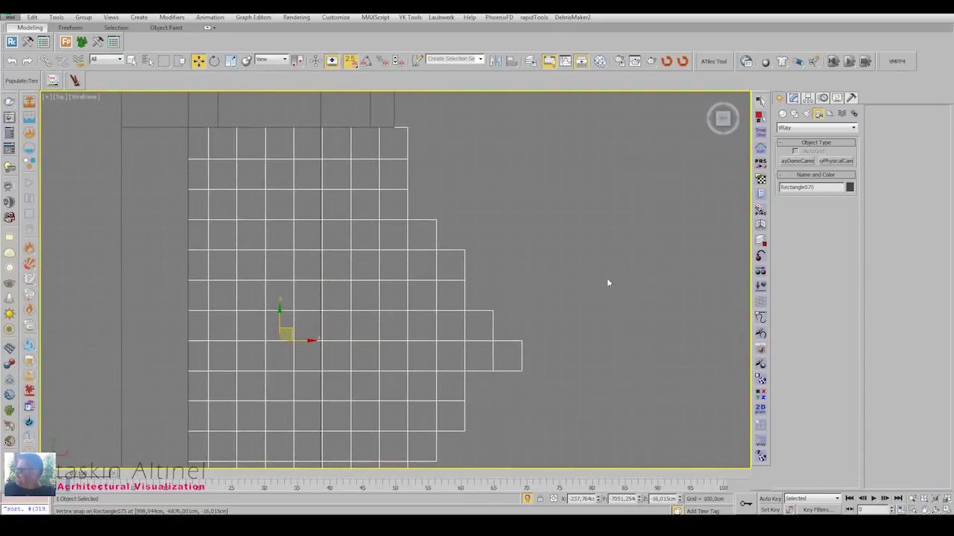
pyautogui.click(793, 98)
pyautogui.hotkey('alt', 'w')
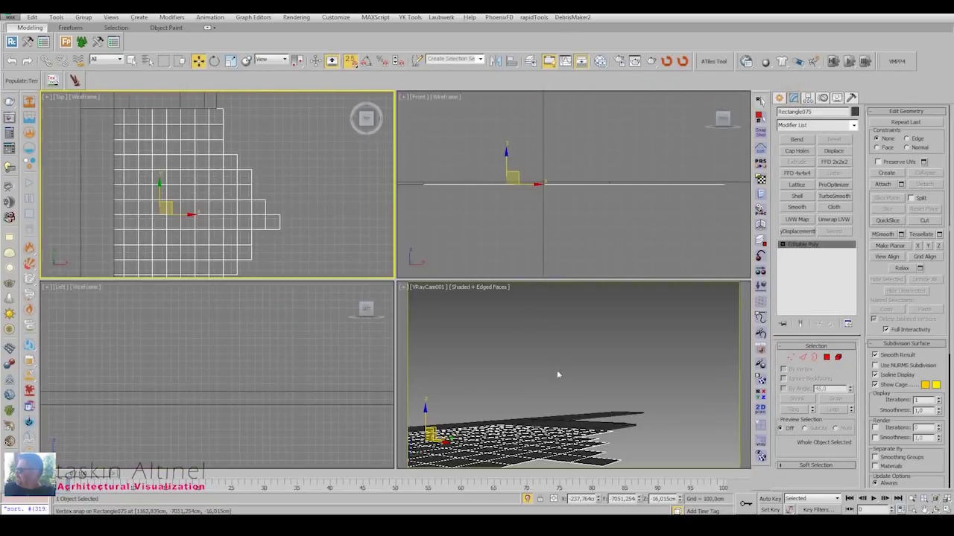
pyautogui.rightClick(557, 375)
pyautogui.rightClick(213, 215)
# Select an L-shaped tile block and, with grid snap on, clone it into the mesh.
pyautogui.press('4')
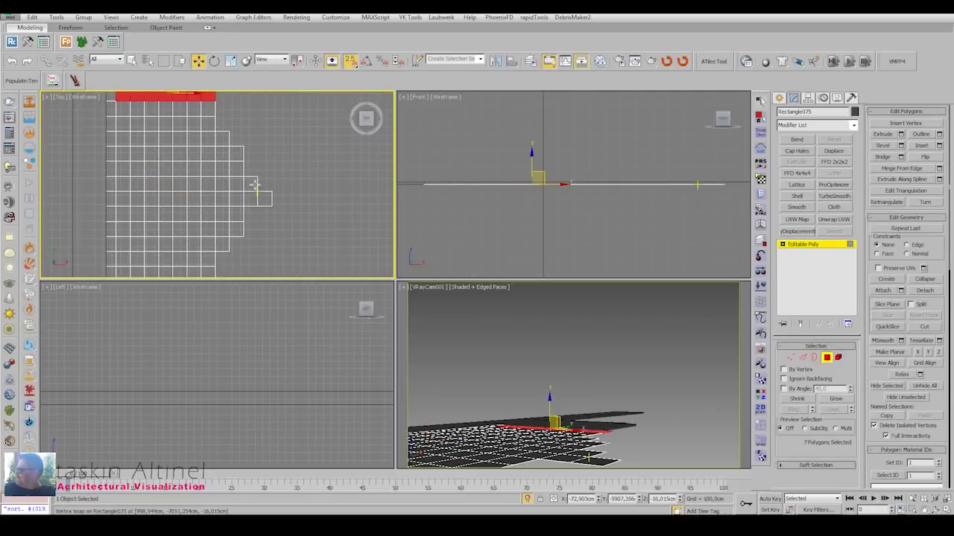
pyautogui.click(254, 185)
pyautogui.scroll(2, 283, 151)
pyautogui.moveTo(281, 138); pyautogui.dragTo(209, 249)
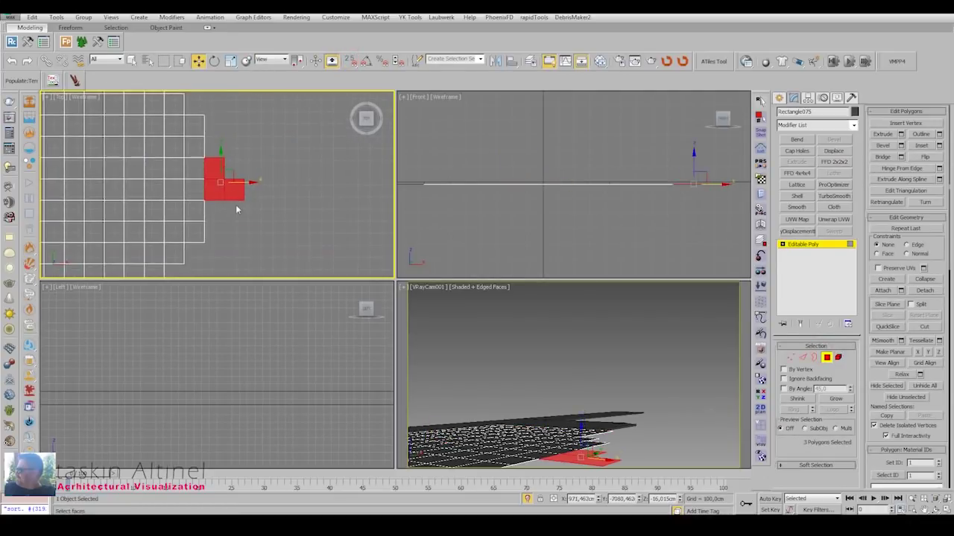
pyautogui.moveTo(217, 129); pyautogui.dragTo(131, 228)
pyautogui.keyDown('alt'); pyautogui.moveTo(266, 136); pyautogui.dragTo(213, 196); pyautogui.keyUp('alt')
pyautogui.moveTo(213, 196); pyautogui.dragTo(94, 242, button='middle')
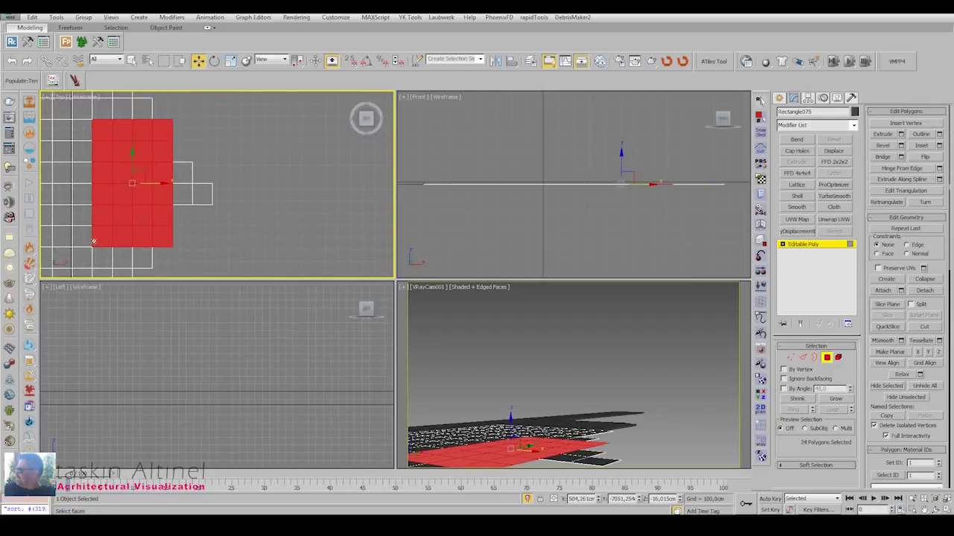
pyautogui.click(349, 61)
pyautogui.moveTo(92, 247); pyautogui.dragTo(214, 205)
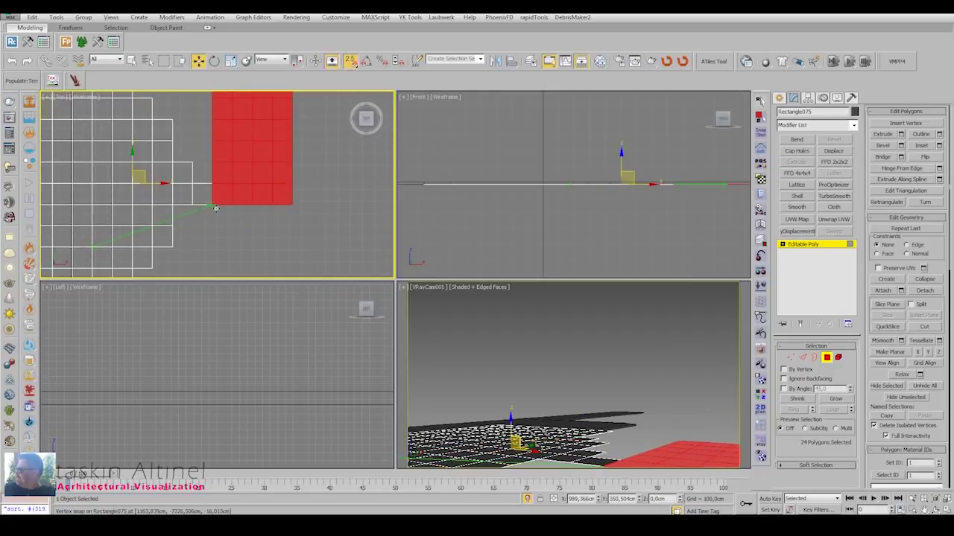
pyautogui.click(502, 275)
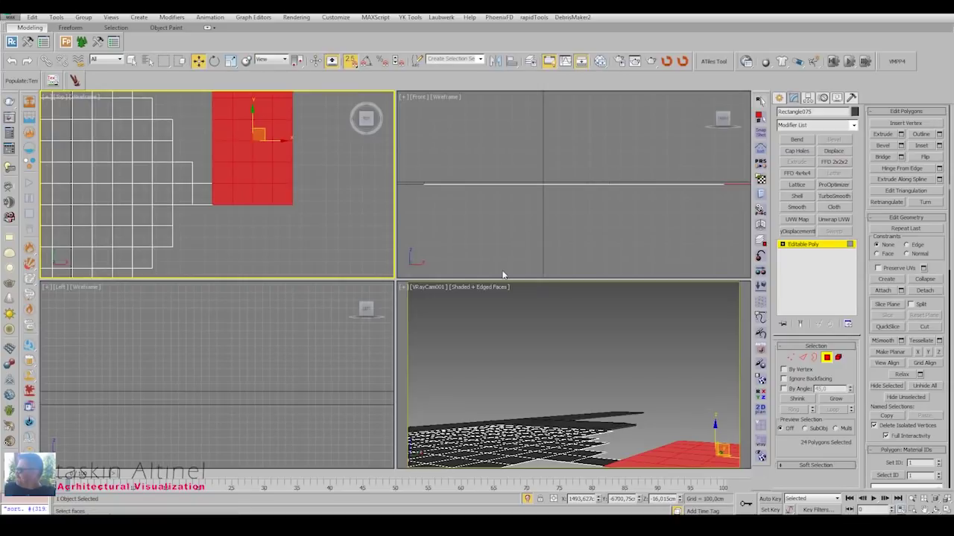
pyautogui.moveTo(219, 160)
pyautogui.mouseDown()
pyautogui.moveTo(180, 269)
pyautogui.moveTo(180, 240)
pyautogui.moveTo(159, 207)
pyautogui.mouseUp()
pyautogui.click(526, 266)
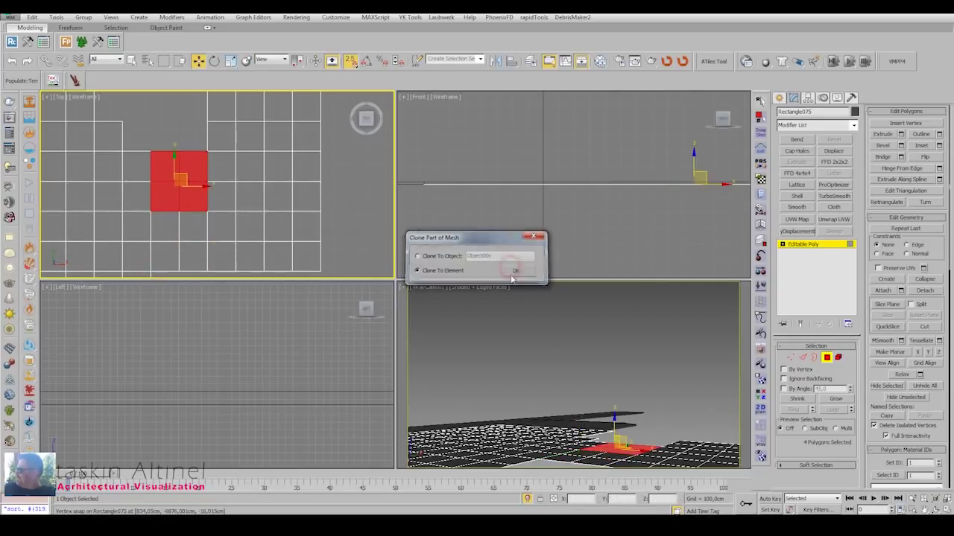
# Clone the selected tiles one step upward as elements of the same mesh.
pyautogui.click(522, 270)
pyautogui.hotkey('alt', 'w')
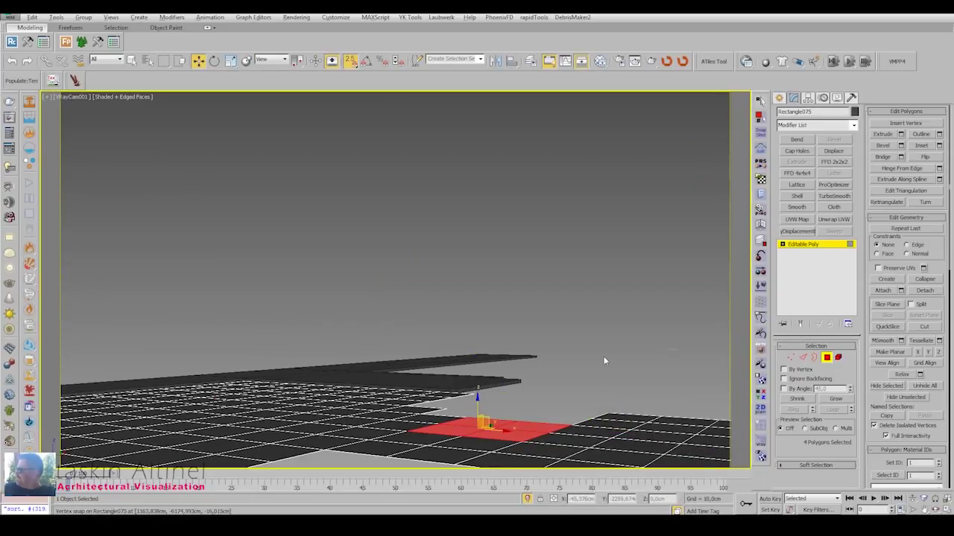
pyautogui.press('t')
pyautogui.scroll(-3, 447, 246)
pyautogui.keyDown('shift'); pyautogui.moveTo(406, 378); pyautogui.dragTo(406, 291); pyautogui.keyUp('shift')
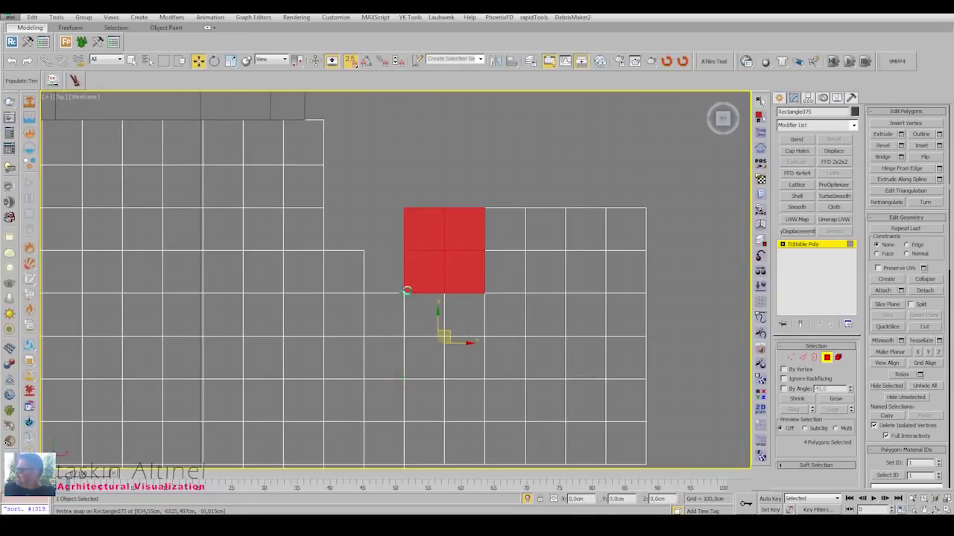
pyautogui.click(521, 272)
pyautogui.hotkey('alt', 'w')
pyautogui.hotkey('alt', 'w')
pyautogui.click(615, 326)
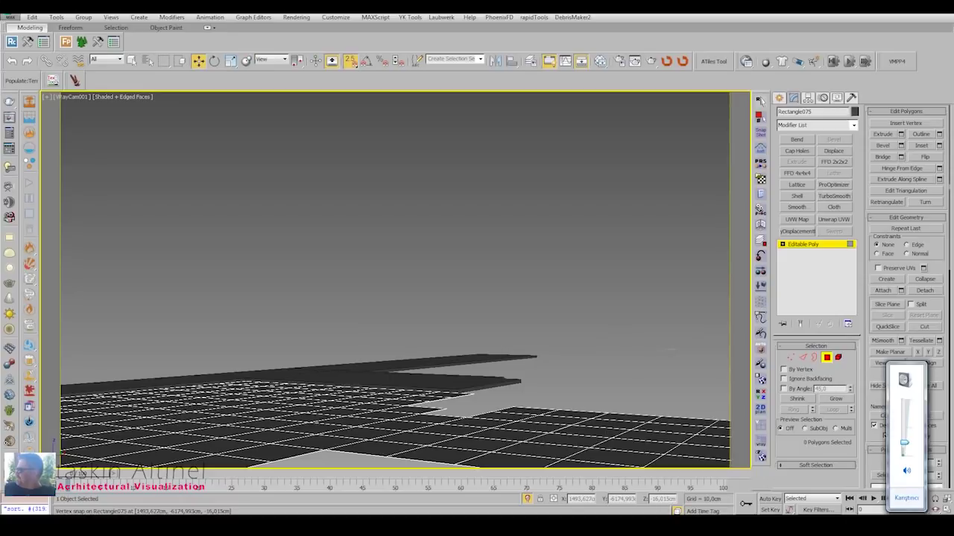
pyautogui.hotkey('alt', 'w')
pyautogui.hotkey('alt', 'w')
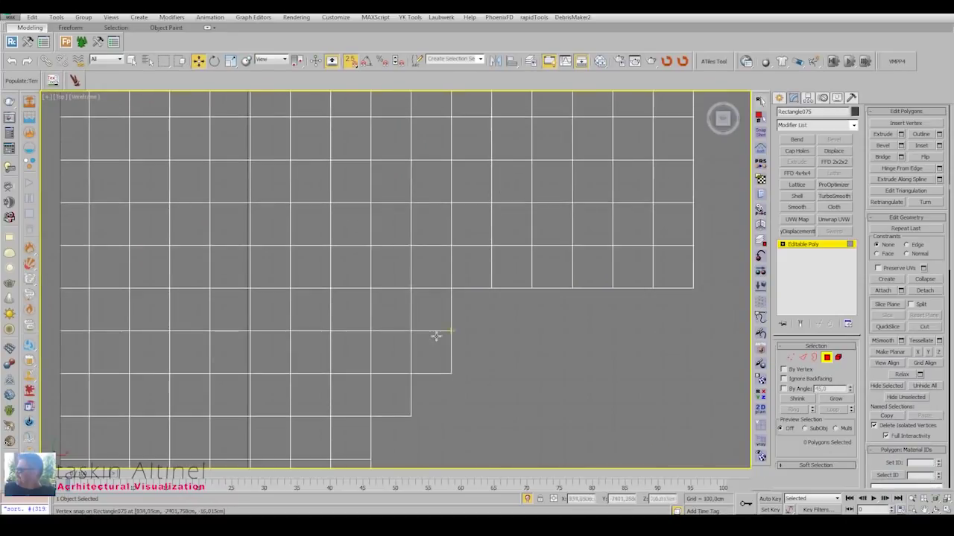
# Clone two paving tiles twice to the right, extending the grid.
pyautogui.click(424, 361)
pyautogui.keyDown('shift'); pyautogui.moveTo(413, 371); pyautogui.dragTo(453, 371); pyautogui.keyUp('shift')
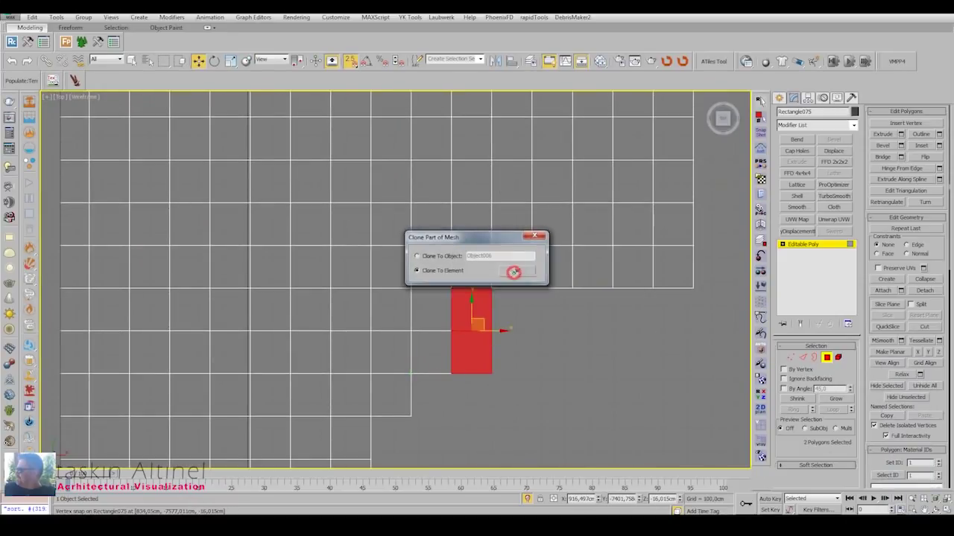
pyautogui.click(514, 270)
pyautogui.hotkey('alt', 'w')
pyautogui.keyDown('shift'); pyautogui.moveTo(245, 231); pyautogui.dragTo(322, 252); pyautogui.keyUp('shift')
pyautogui.press('Return')
pyautogui.press('Return')
# Review the paving through the camera, then select the large tile block and its edge vertices.
pyautogui.hotkey('alt', 'w')
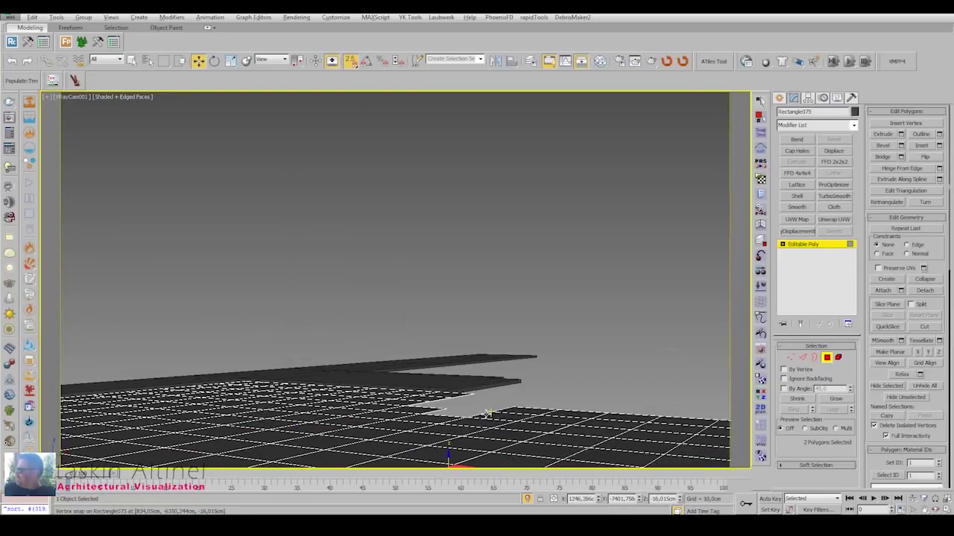
pyautogui.press('t')
pyautogui.scroll(-3, 501, 296)
pyautogui.moveTo(345, 148); pyautogui.dragTo(469, 473)
pyautogui.scroll(2, 444, 225)
pyautogui.scroll(-2, 477, 178)
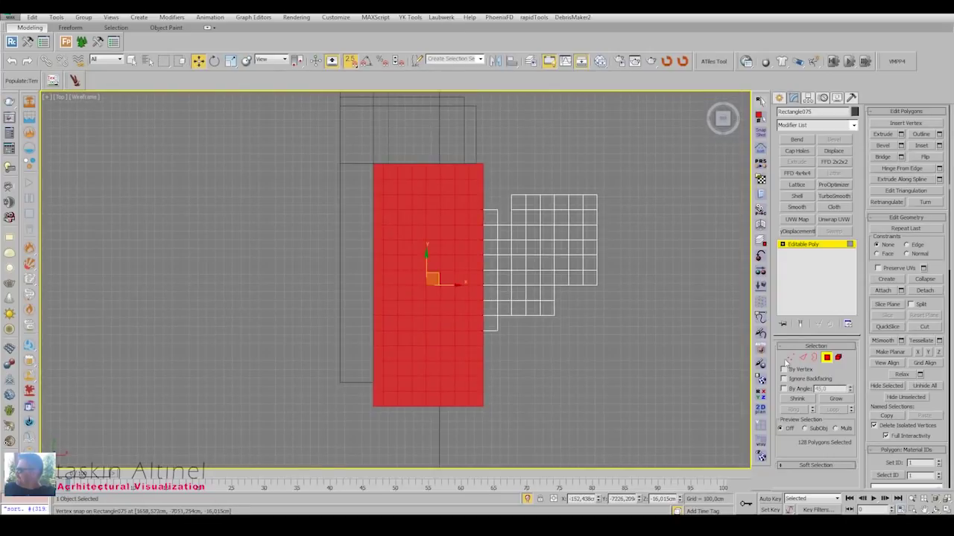
pyautogui.press('1')
pyautogui.moveTo(472, 430); pyautogui.dragTo(472, 430)
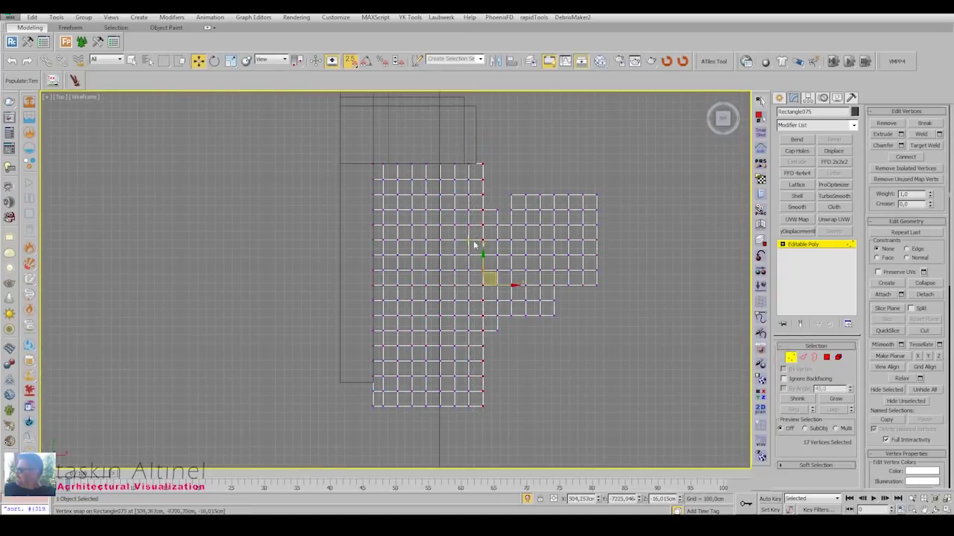
pyautogui.moveTo(480, 165); pyautogui.dragTo(486, 149, button='middle')
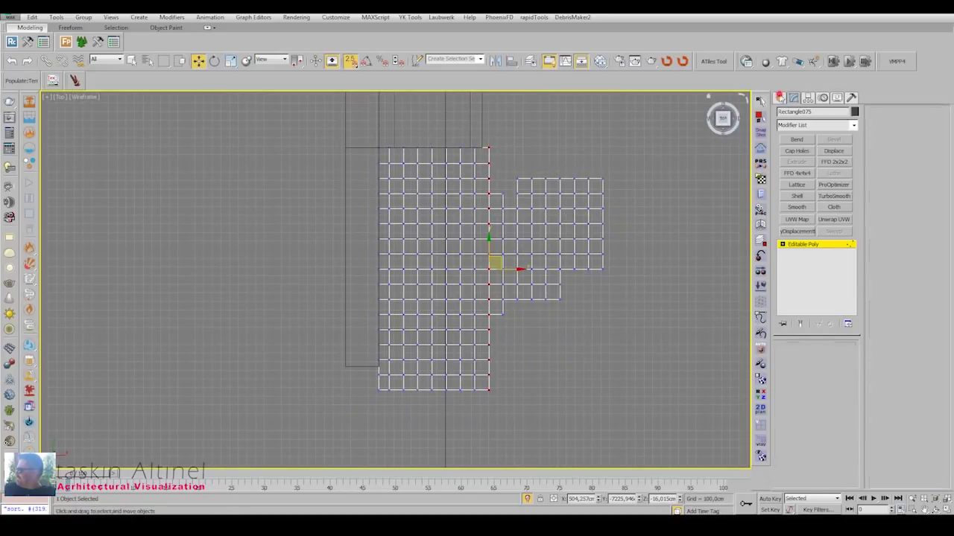
pyautogui.press('c')
pyautogui.click(793, 98)
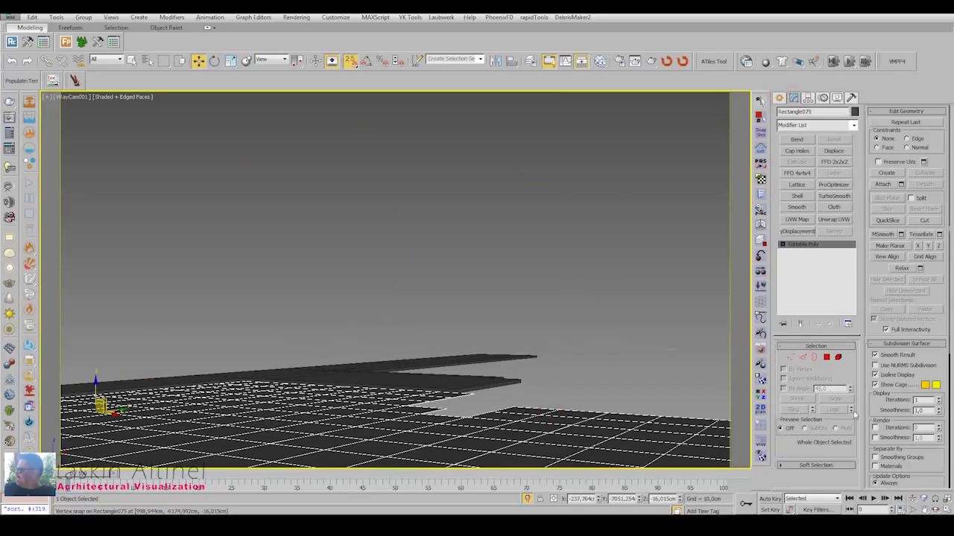
pyautogui.press('4')
pyautogui.click(605, 455)
pyautogui.keyDown('ctrl'); pyautogui.click(576, 441); pyautogui.keyUp('ctrl')
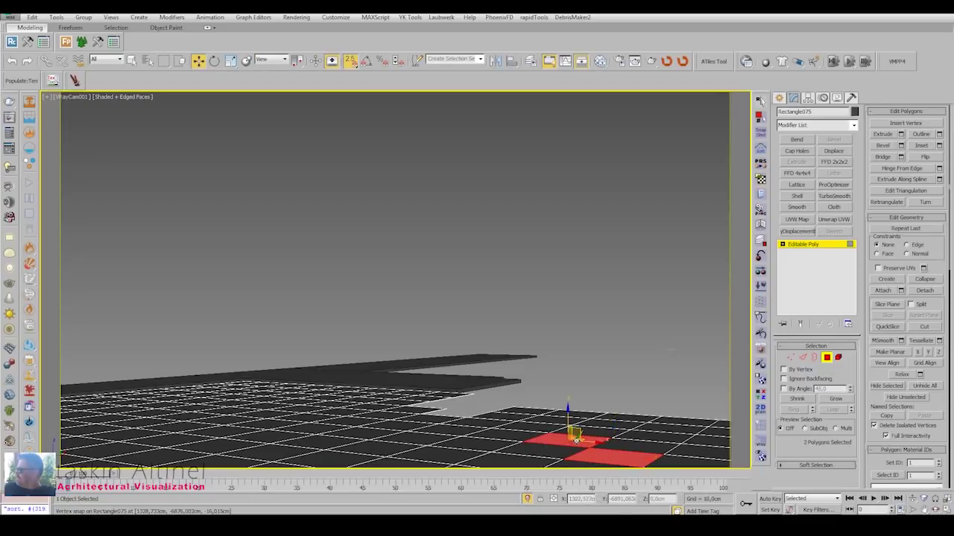
pyautogui.keyDown('ctrl'); pyautogui.click(544, 424); pyautogui.keyUp('ctrl')
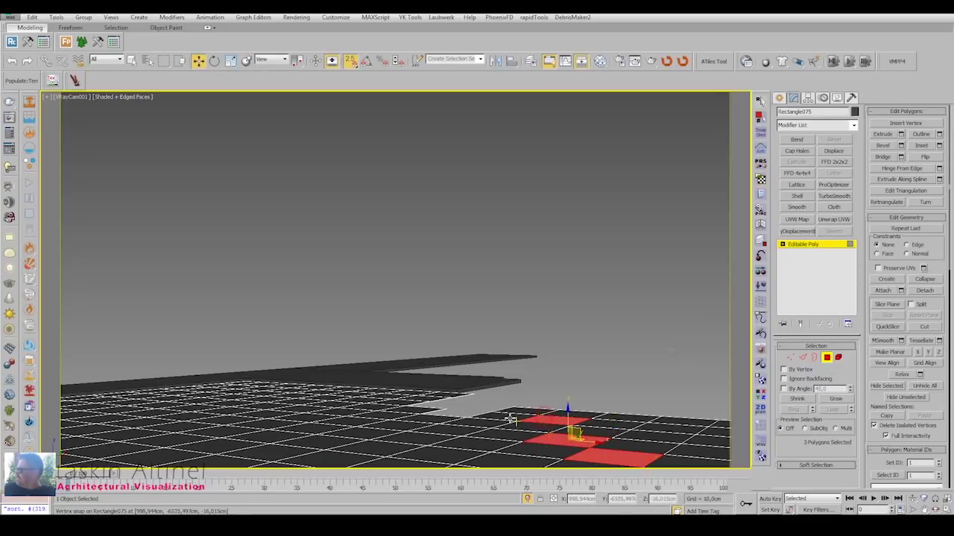
pyautogui.keyDown('ctrl'); pyautogui.click(644, 436); pyautogui.keyUp('ctrl')
pyautogui.keyDown('ctrl'); pyautogui.click(619, 425); pyautogui.keyUp('ctrl')
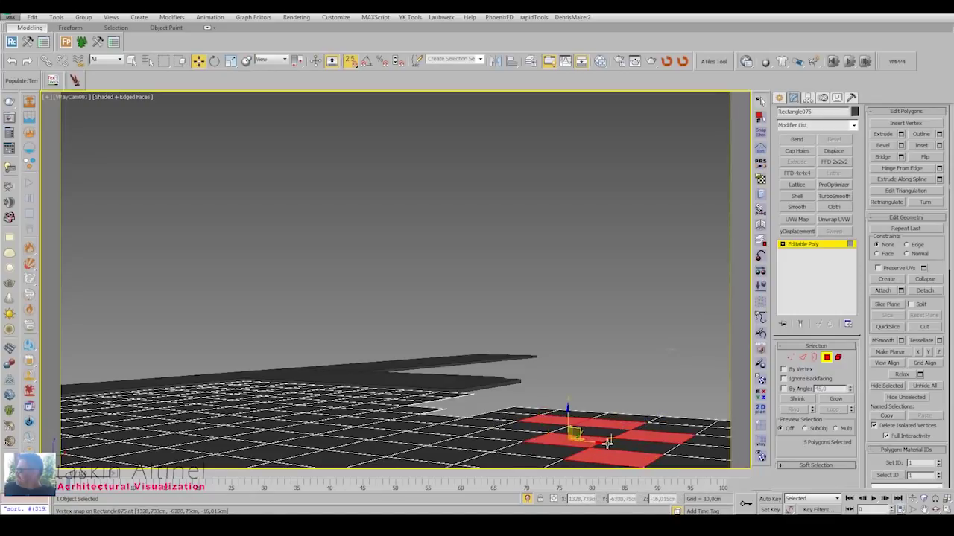
pyautogui.click(607, 447)
pyautogui.keyDown('ctrl'); pyautogui.click(492, 445); pyautogui.keyUp('ctrl')
pyautogui.keyDown('ctrl'); pyautogui.click(559, 438); pyautogui.keyUp('ctrl')
pyautogui.keyDown('ctrl'); pyautogui.click(531, 427); pyautogui.keyUp('ctrl')
pyautogui.keyDown('ctrl'); pyautogui.click(614, 426); pyautogui.keyUp('ctrl')
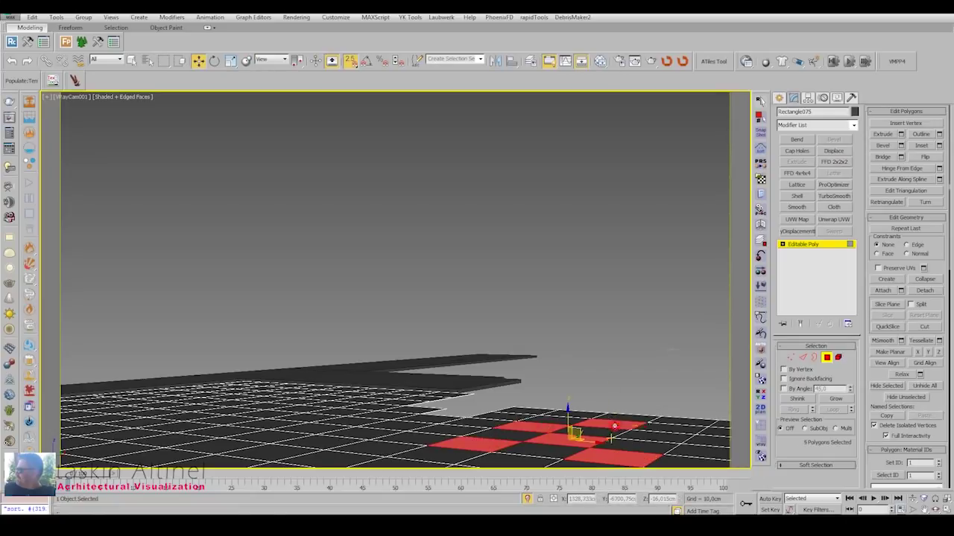
pyautogui.keyDown('ctrl'); pyautogui.click(650, 435); pyautogui.keyUp('ctrl')
pyautogui.keyDown('ctrl'); pyautogui.click(717, 438); pyautogui.keyUp('ctrl')
pyautogui.keyDown('ctrl'); pyautogui.click(704, 451); pyautogui.keyUp('ctrl')
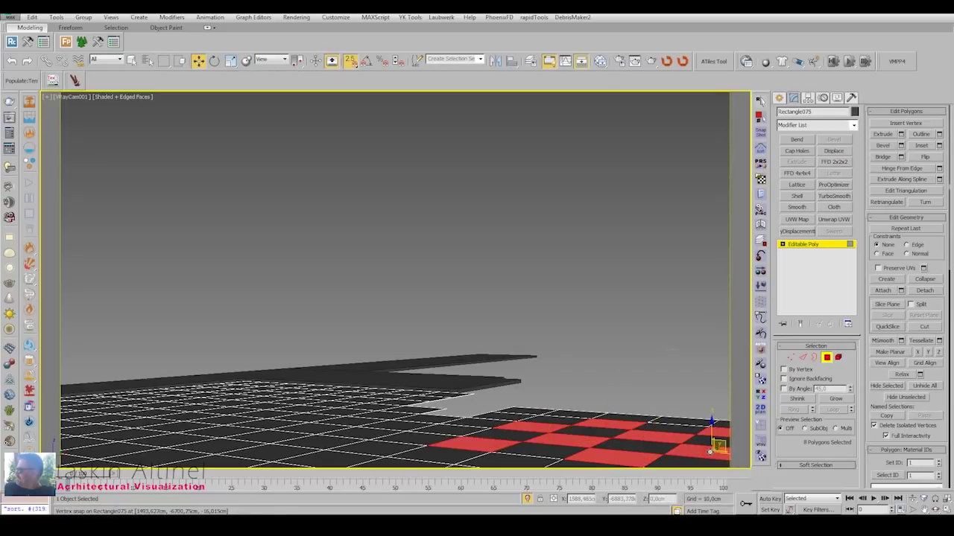
pyautogui.hotkey('ctrl', 'd')
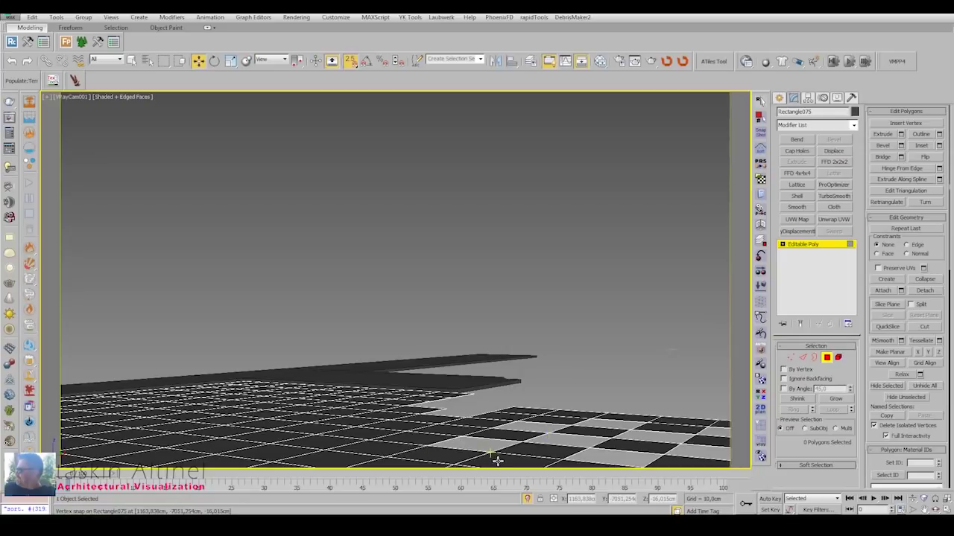
# Nudge the floor grid's open border slightly in the Front view at Border level.
pyautogui.click(815, 357)
pyautogui.click(791, 358)
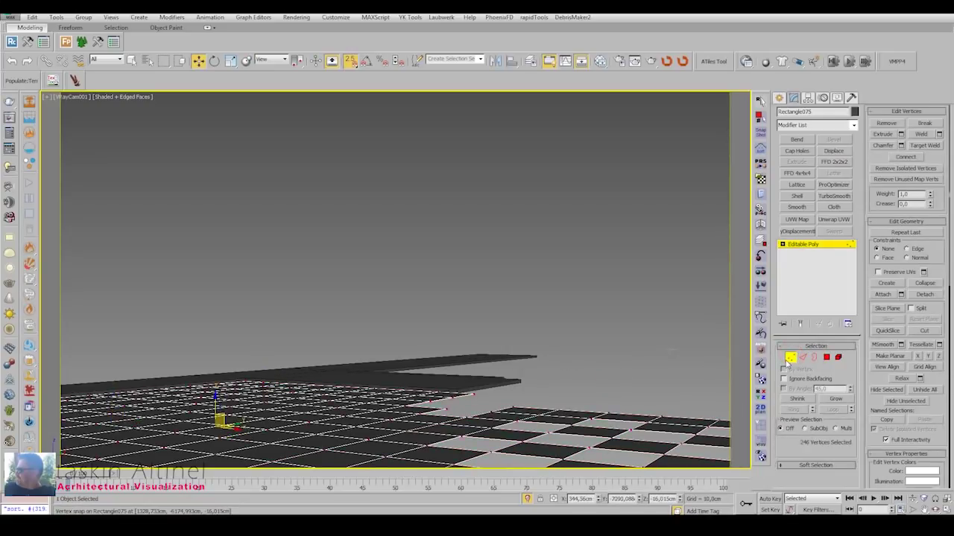
pyautogui.press('3')
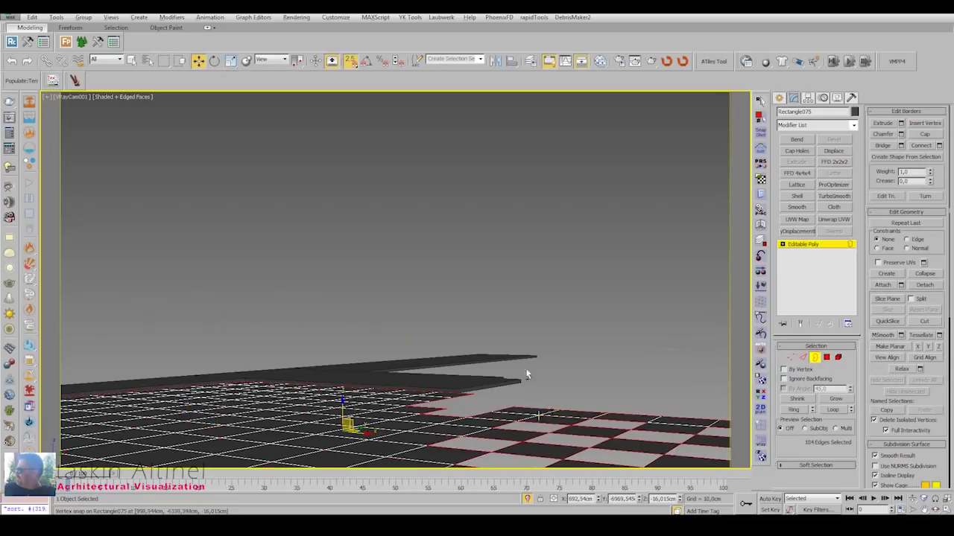
pyautogui.press('f')
pyautogui.click(552, 280)
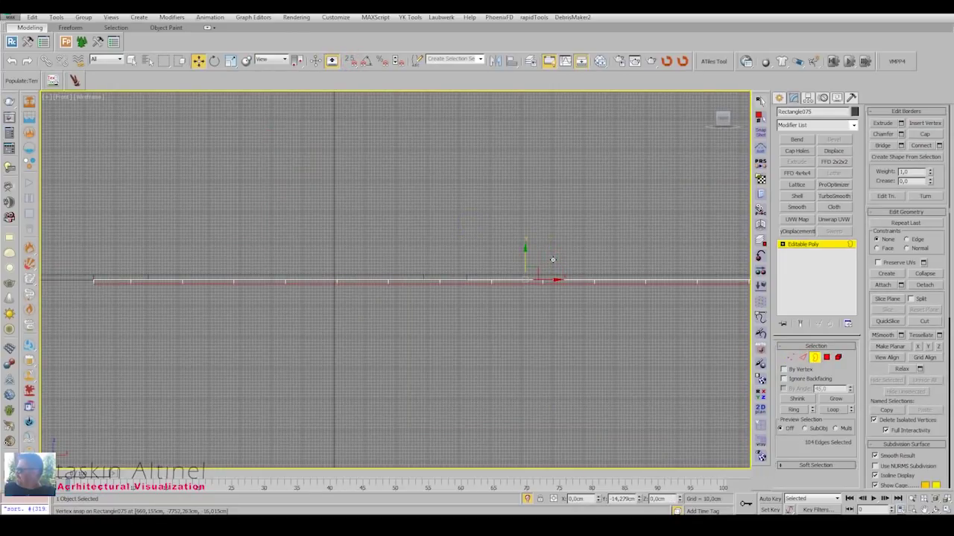
pyautogui.moveTo(552, 259); pyautogui.dragTo(553, 260)
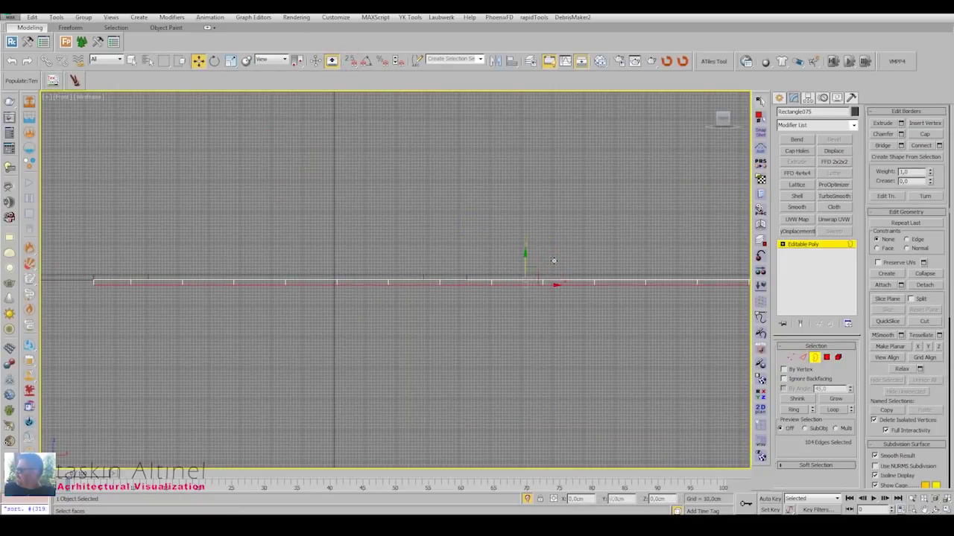
pyautogui.press('c')
# Select all vertices of the slab object in the Front view.
pyautogui.click(778, 98)
pyautogui.click(566, 291)
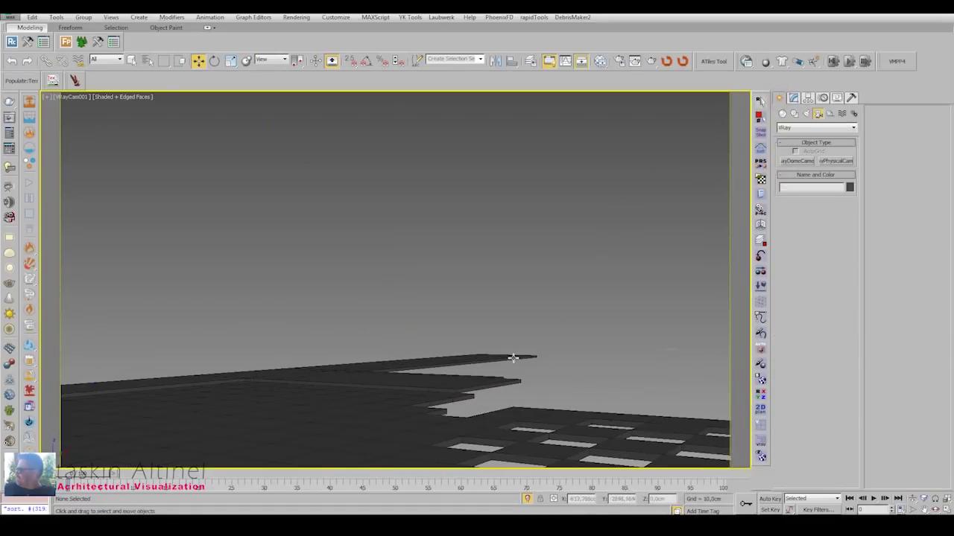
pyautogui.click(456, 388)
pyautogui.press('f')
pyautogui.click(793, 98)
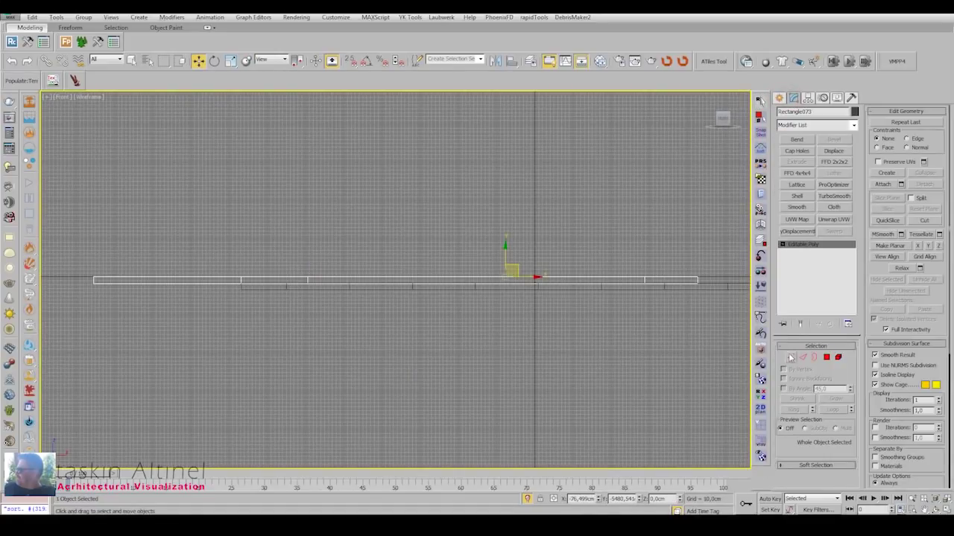
pyautogui.press('1')
pyautogui.hotkey('ctrl', 'a')
pyautogui.press('c')
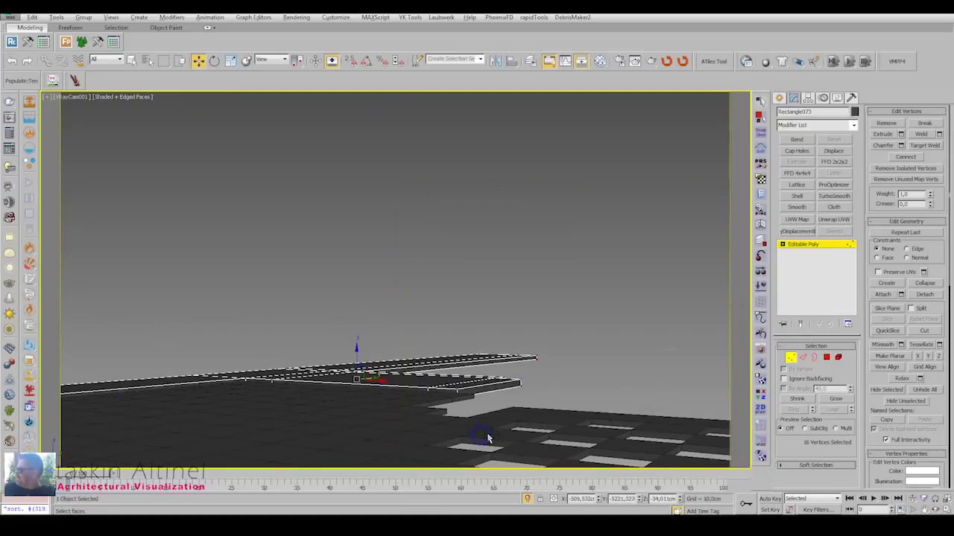
# Reselect the floor grid Rectangle075 and return to its eight picked floor polygons.
pyautogui.click(778, 99)
pyautogui.click(595, 280)
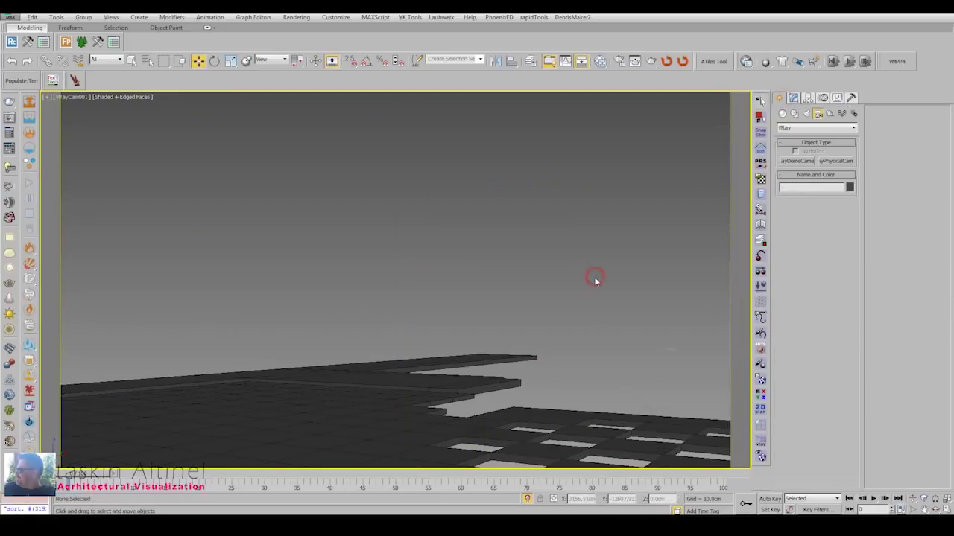
pyautogui.click(502, 419)
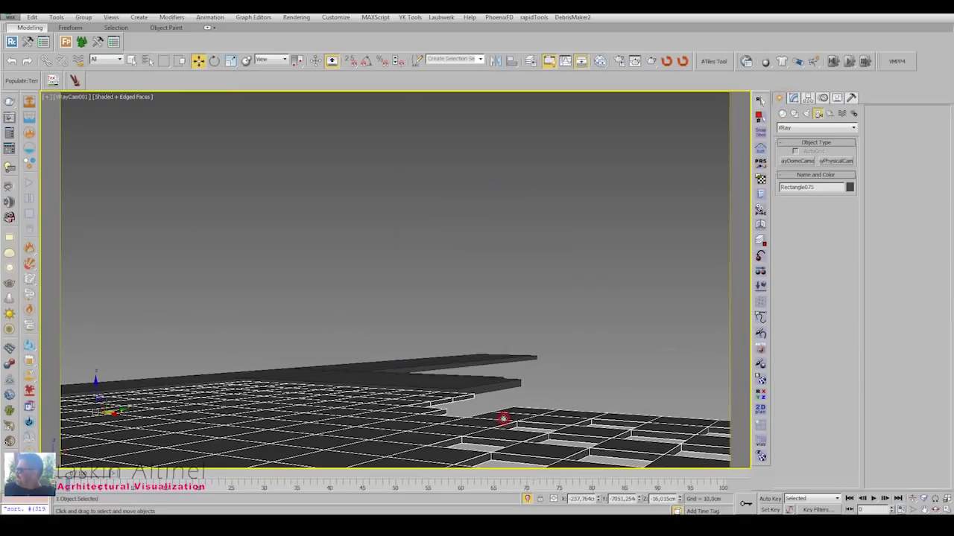
pyautogui.click(556, 425)
pyautogui.click(557, 425)
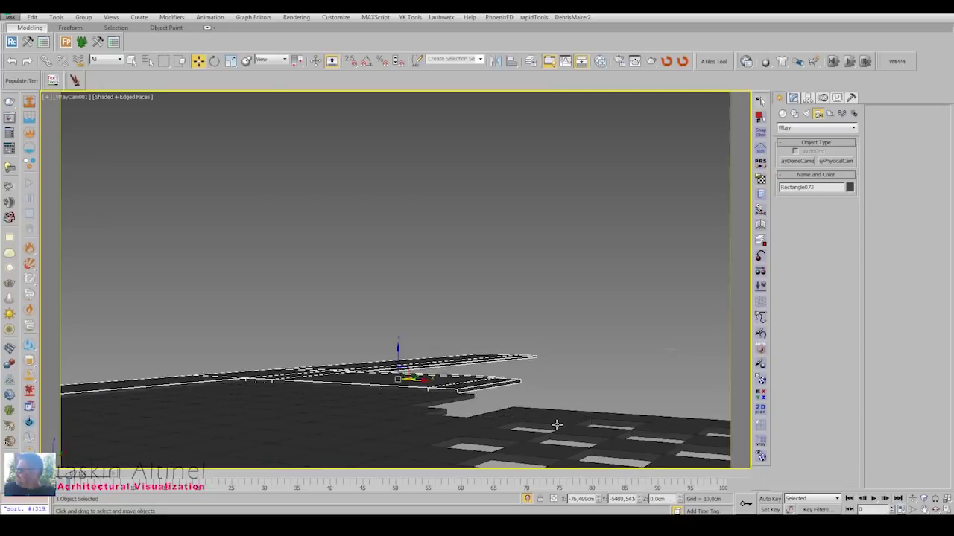
pyautogui.click(559, 431)
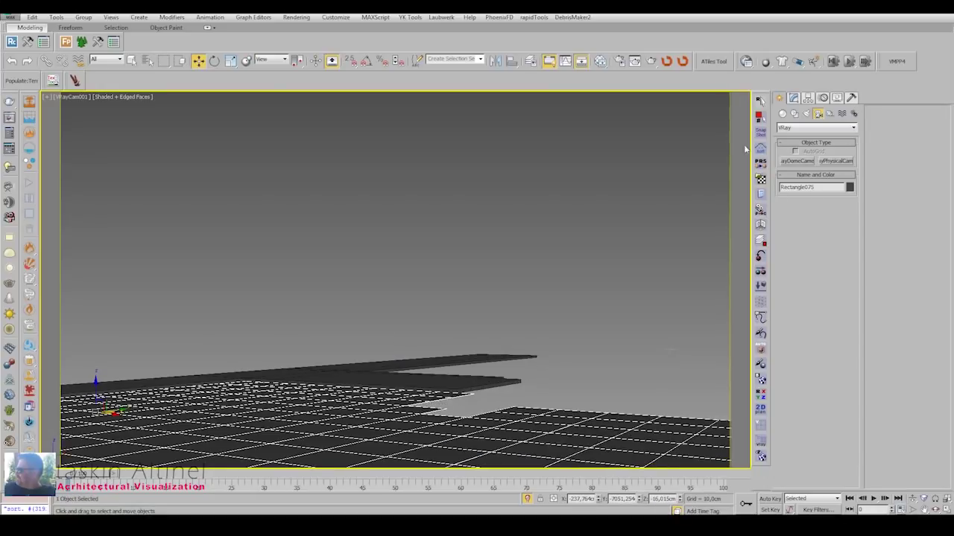
pyautogui.click(793, 97)
pyautogui.press('4')
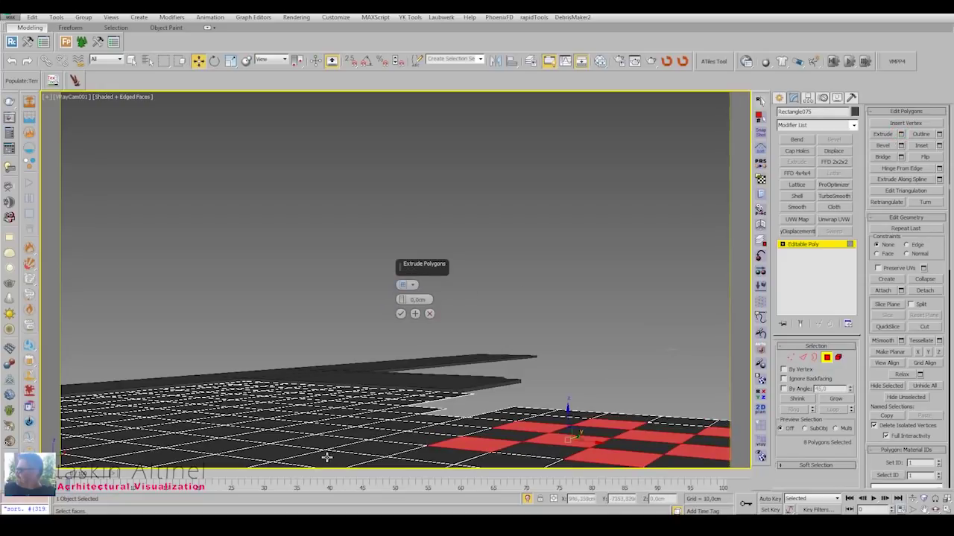
# Add floor tiles near the bottom edge to the selection, dropping two wrong picks.
pyautogui.keyDown('ctrl'); pyautogui.click(395, 464); pyautogui.keyUp('ctrl')
pyautogui.keyDown('ctrl'); pyautogui.click(510, 463); pyautogui.keyUp('ctrl')
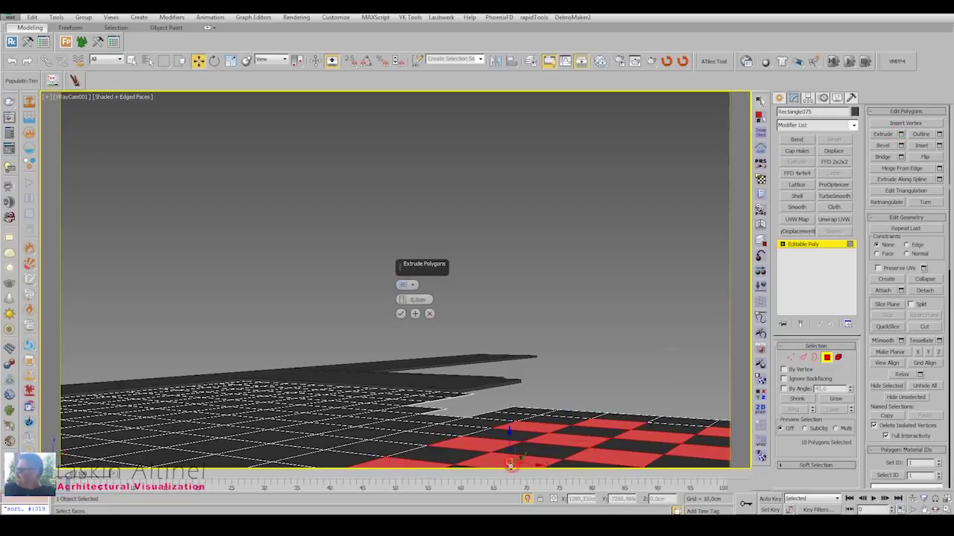
pyautogui.keyDown('alt'); pyautogui.click(505, 467); pyautogui.keyUp('alt')
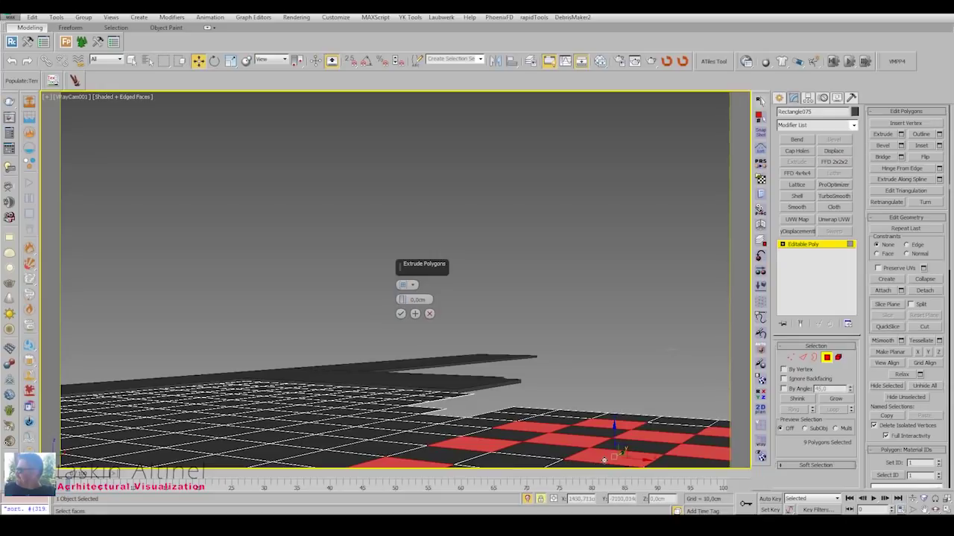
pyautogui.keyDown('alt'); pyautogui.click(603, 459); pyautogui.keyUp('alt')
pyautogui.keyDown('ctrl'); pyautogui.click(454, 426); pyautogui.keyUp('ctrl')
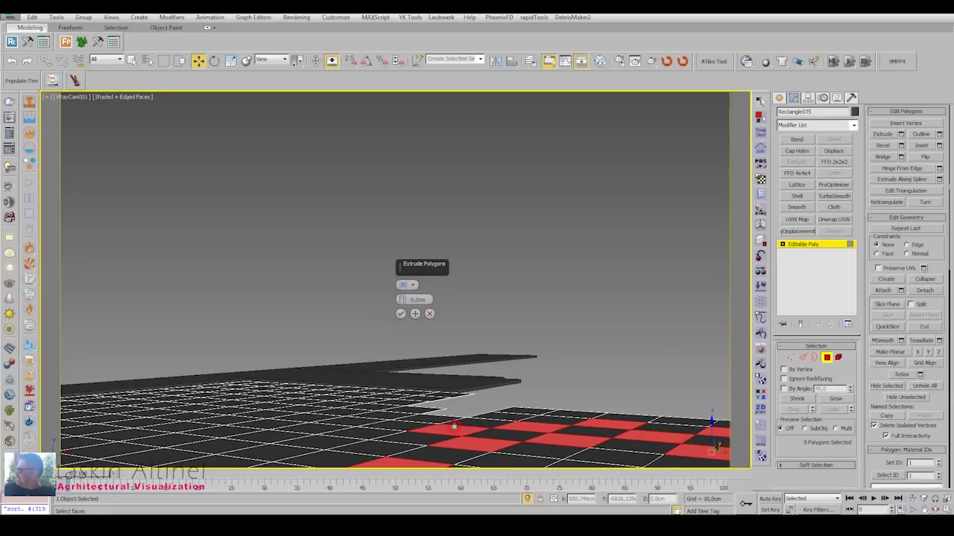
pyautogui.keyDown('ctrl'); pyautogui.click(371, 442); pyautogui.keyUp('ctrl')
pyautogui.keyDown('ctrl'); pyautogui.click(354, 434); pyautogui.keyUp('ctrl')
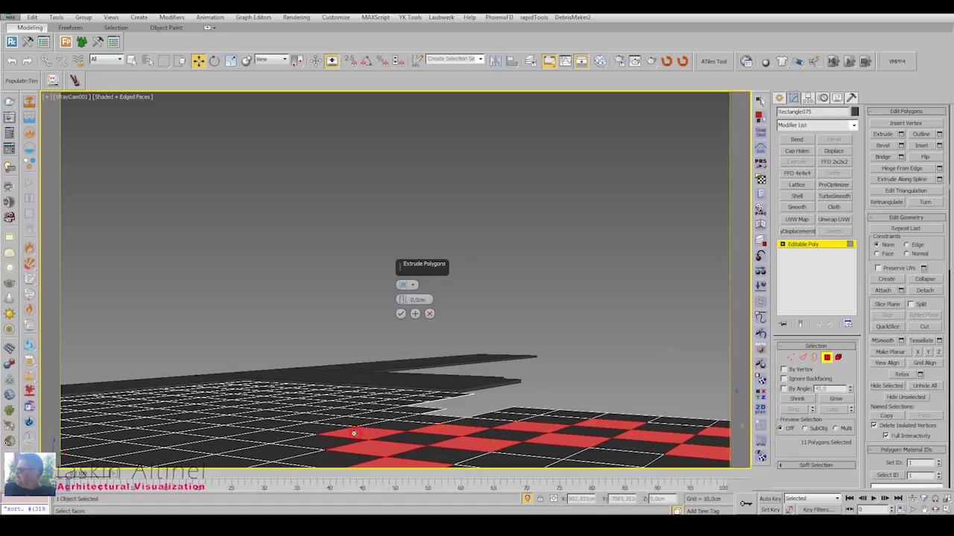
# Add tiles on the left to reach 19 and extrude them about -10 cm.
pyautogui.keyDown('ctrl'); pyautogui.click(268, 447); pyautogui.keyUp('ctrl')
pyautogui.keyDown('ctrl'); pyautogui.click(210, 459); pyautogui.keyUp('ctrl')
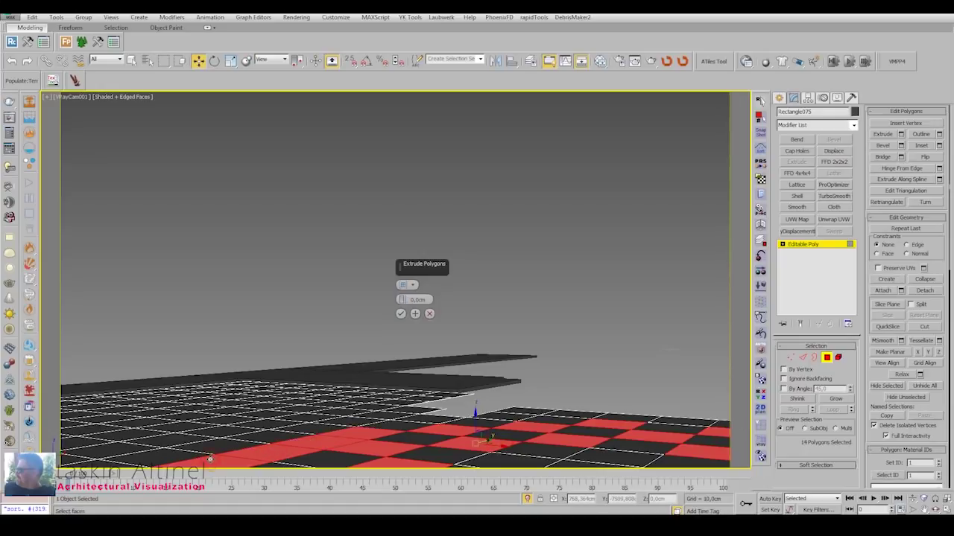
pyautogui.keyDown('ctrl'); pyautogui.click(189, 453); pyautogui.keyUp('ctrl')
pyautogui.keyDown('ctrl'); pyautogui.click(255, 441); pyautogui.keyUp('ctrl')
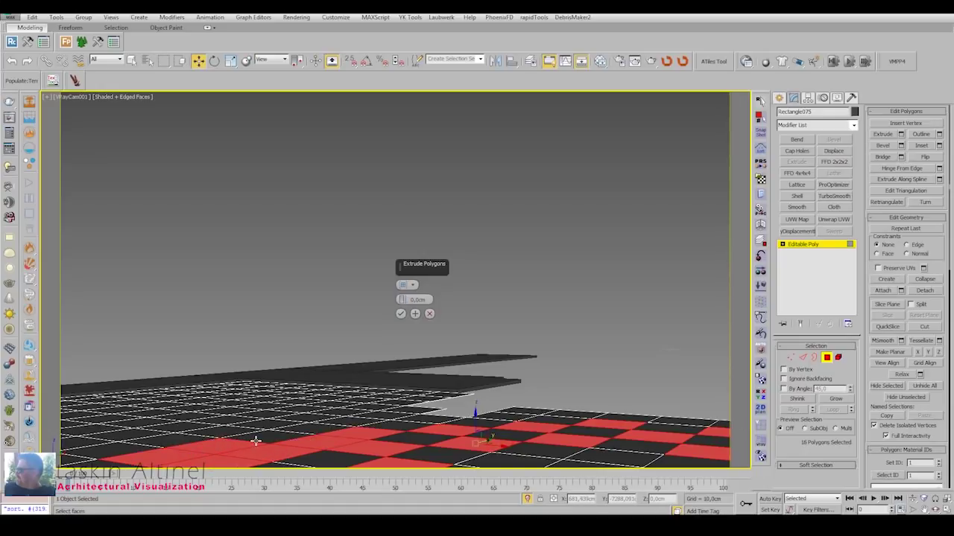
pyautogui.keyDown('ctrl'); pyautogui.click(317, 426); pyautogui.keyUp('ctrl')
pyautogui.keyDown('ctrl'); pyautogui.click(392, 414); pyautogui.keyUp('ctrl')
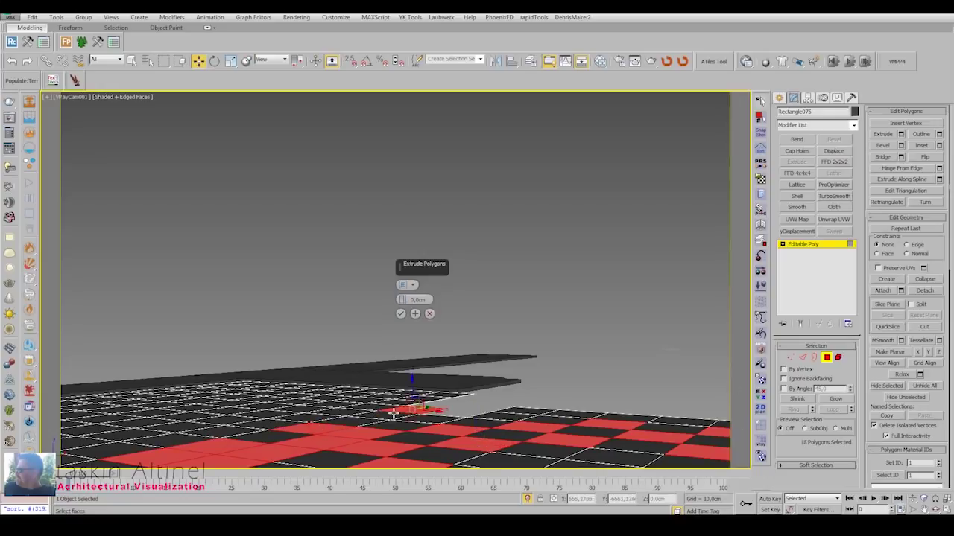
pyautogui.keyDown('ctrl'); pyautogui.click(365, 419); pyautogui.keyUp('ctrl')
pyautogui.keyDown('ctrl'); pyautogui.click(365, 420); pyautogui.keyUp('ctrl')
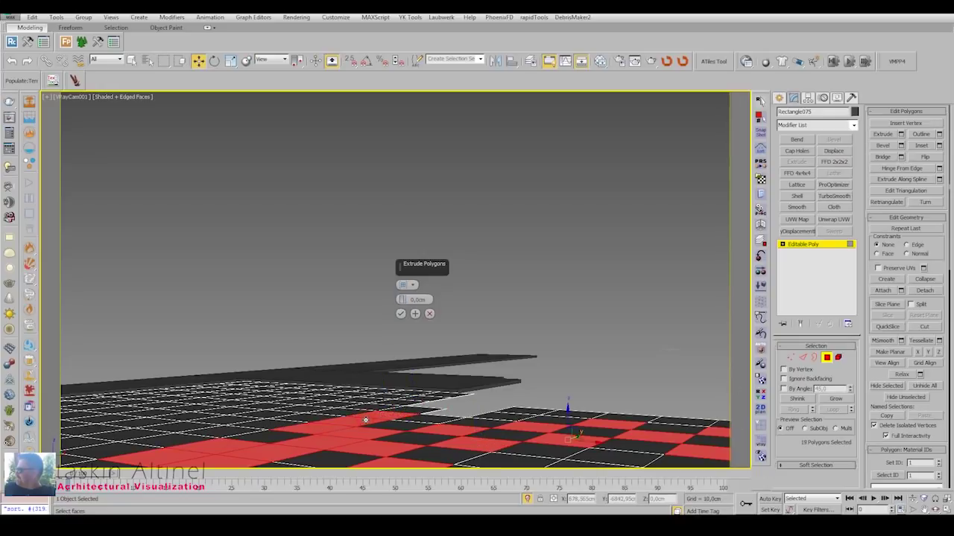
pyautogui.moveTo(402, 299); pyautogui.dragTo(406, 336)
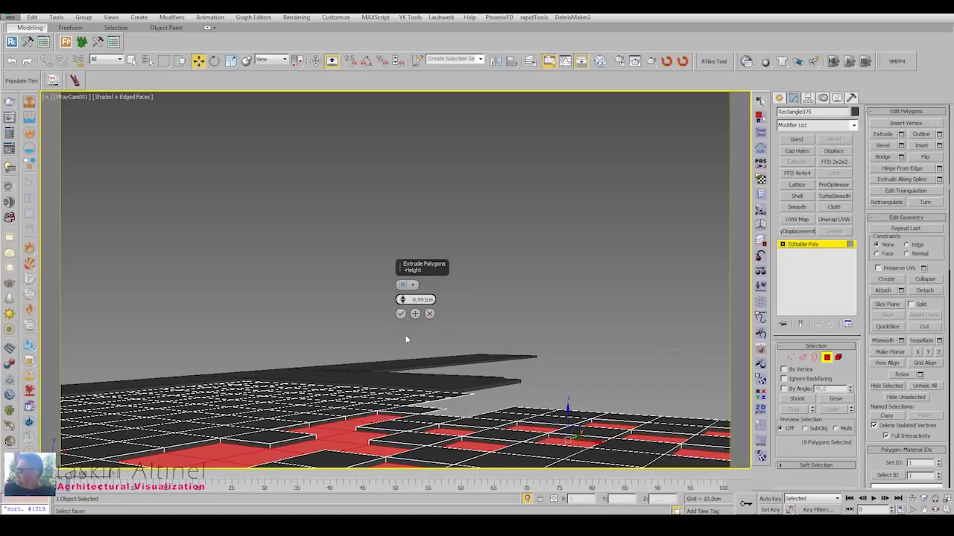
pyautogui.click(400, 313)
# Detach the sunken tiles as a new object and colour it green.
pyautogui.click(925, 291)
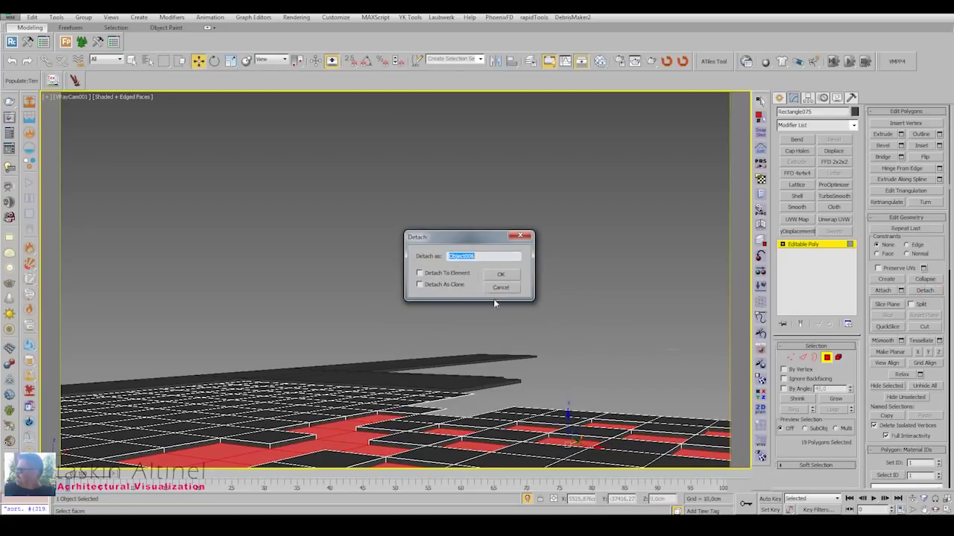
pyautogui.click(497, 273)
pyautogui.click(779, 98)
pyautogui.click(849, 187)
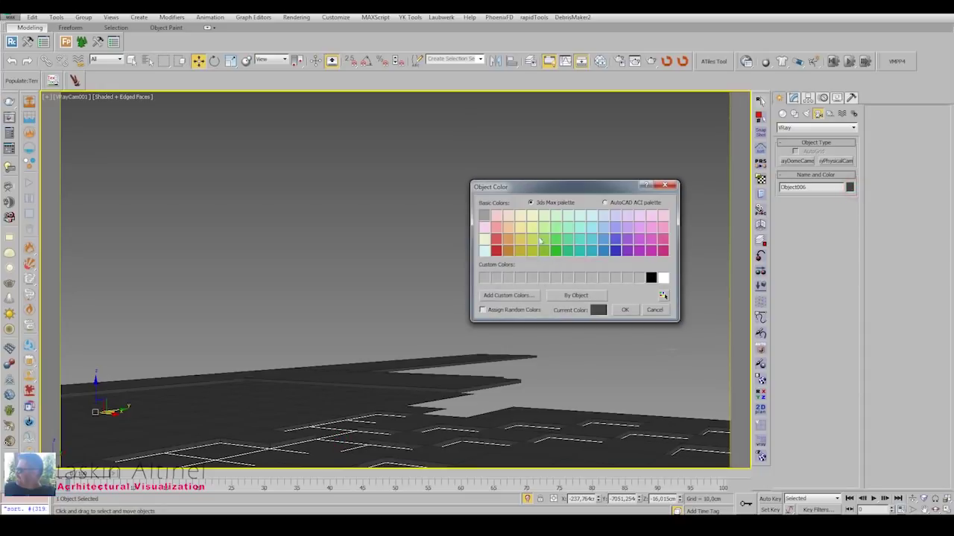
pyautogui.click(546, 253)
pyautogui.click(624, 310)
# Select the left rectangular block of floor polygons from the top view.
pyautogui.click(270, 393)
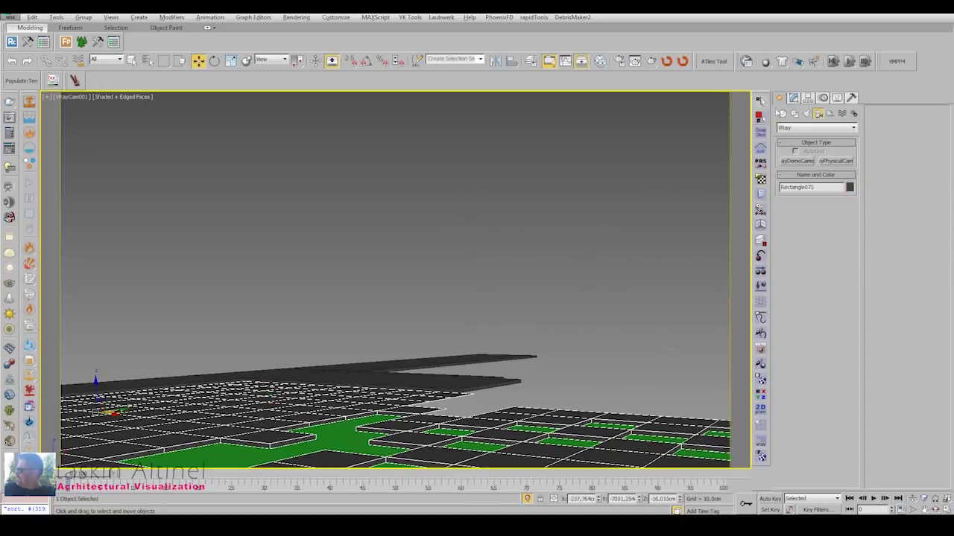
pyautogui.click(793, 97)
pyautogui.press('4')
pyautogui.click(231, 431)
pyautogui.press('t')
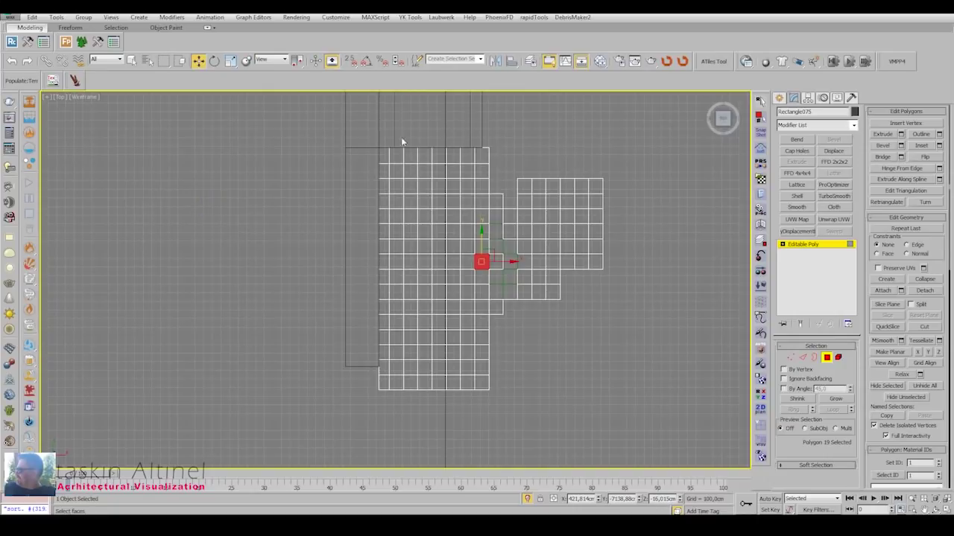
pyautogui.moveTo(470, 447); pyautogui.dragTo(483, 456)
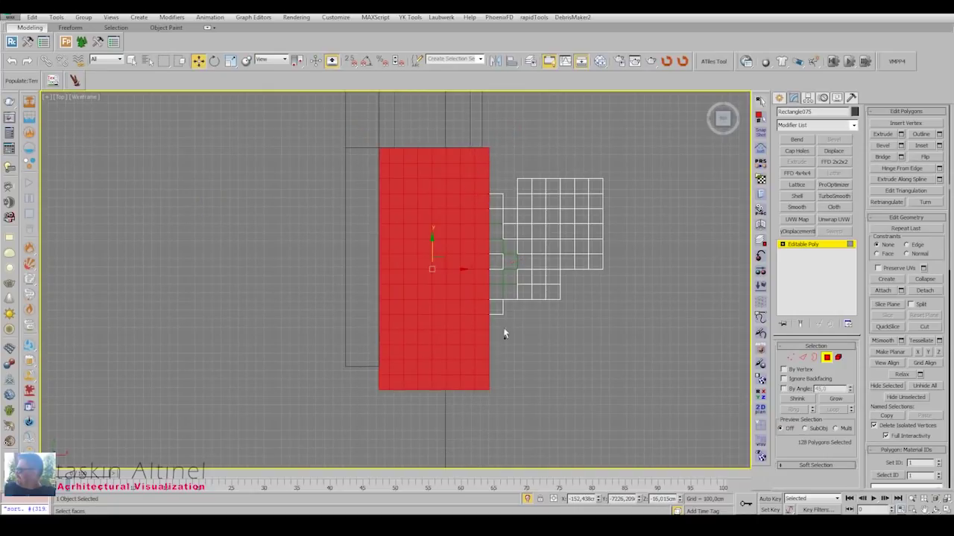
pyautogui.press('c')
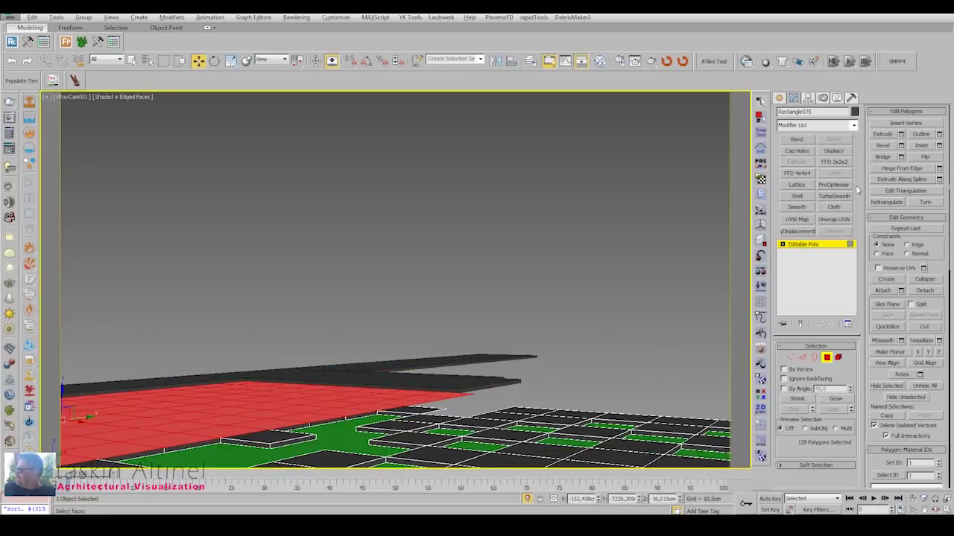
# Detach those faces and attach them to the green Object006.
pyautogui.click(924, 291)
pyautogui.click(502, 275)
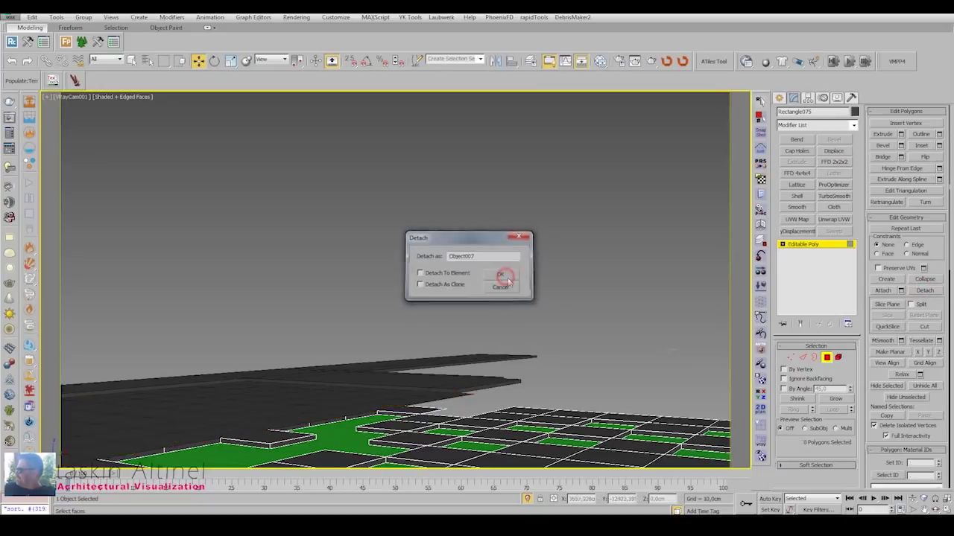
pyautogui.click(345, 415)
pyautogui.click(795, 98)
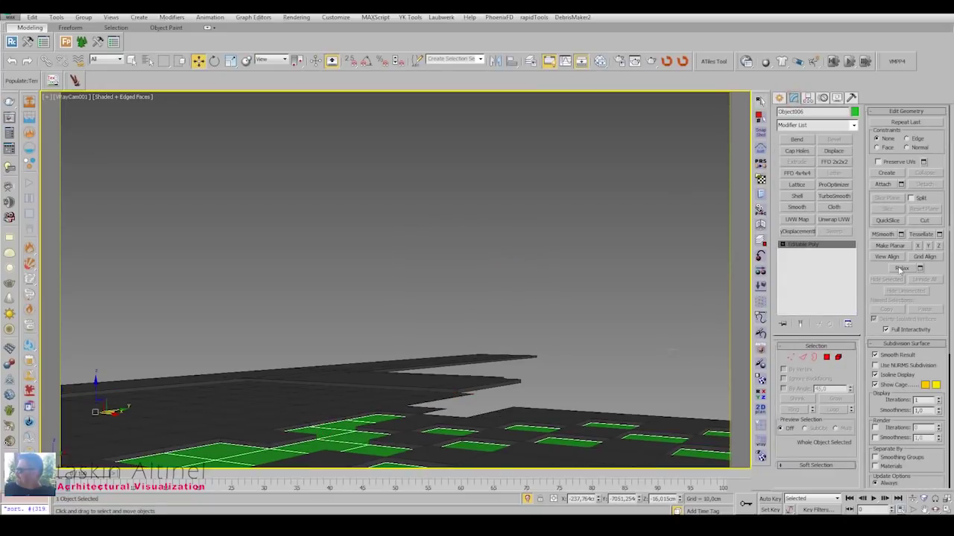
pyautogui.click(460, 365)
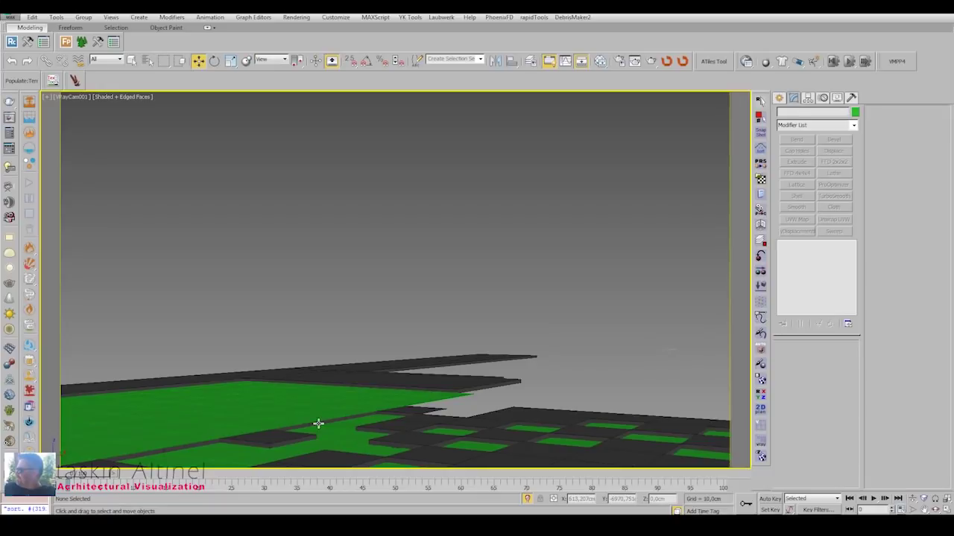
# Select the remaining front faces of the paving grid and detach them.
pyautogui.click(143, 455)
pyautogui.click(309, 382)
pyautogui.click(308, 382)
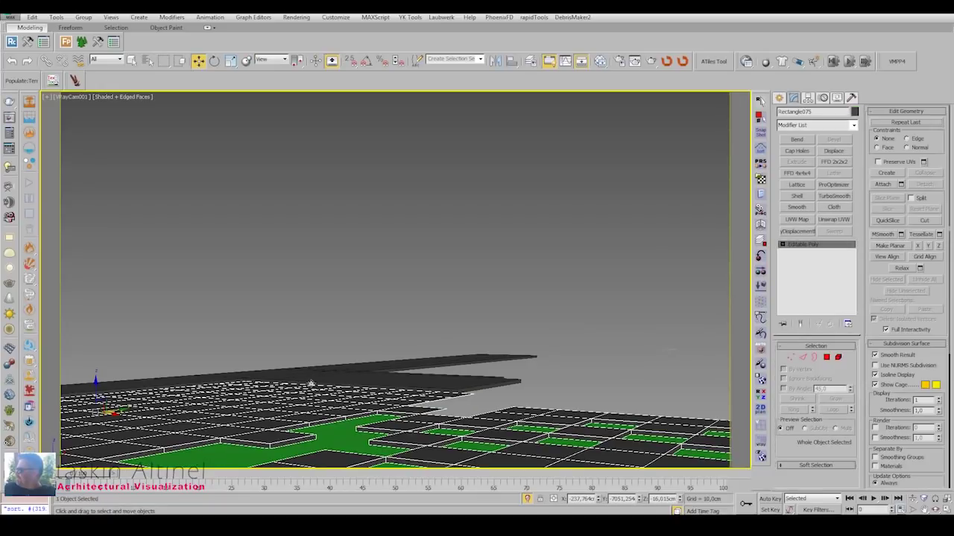
pyautogui.click(350, 298)
pyautogui.click(272, 389)
pyautogui.press('4')
pyautogui.keyDown('ctrl'); pyautogui.moveTo(158, 450); pyautogui.dragTo(348, 417); pyautogui.keyUp('ctrl')
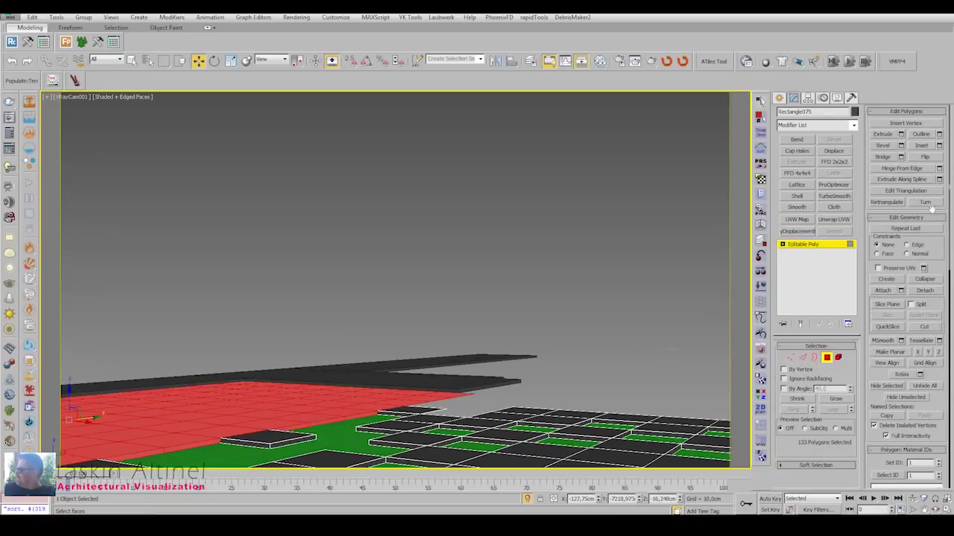
pyautogui.click(924, 290)
# Confirm the detach and attach the front faces to the green grass object.
pyautogui.click(507, 251)
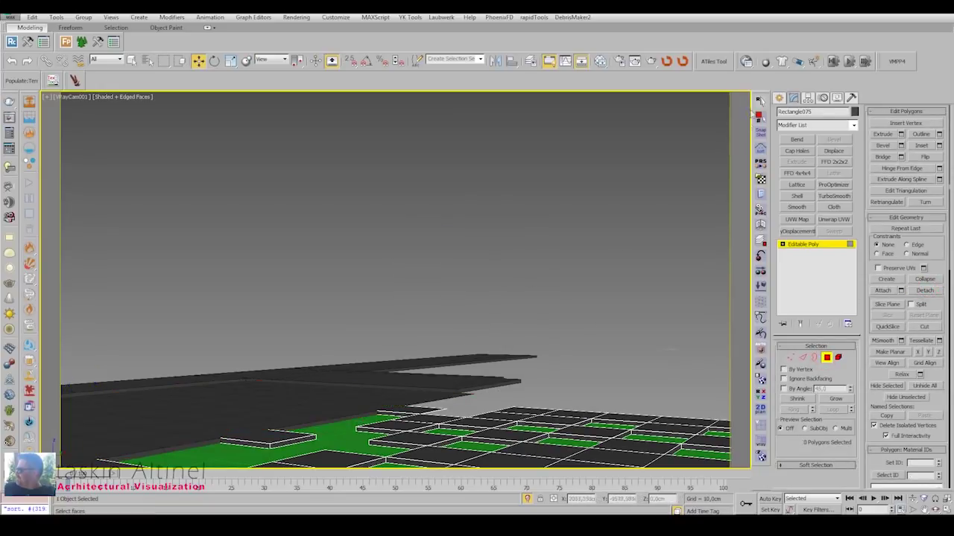
pyautogui.click(778, 97)
pyautogui.click(316, 401)
pyautogui.click(647, 436)
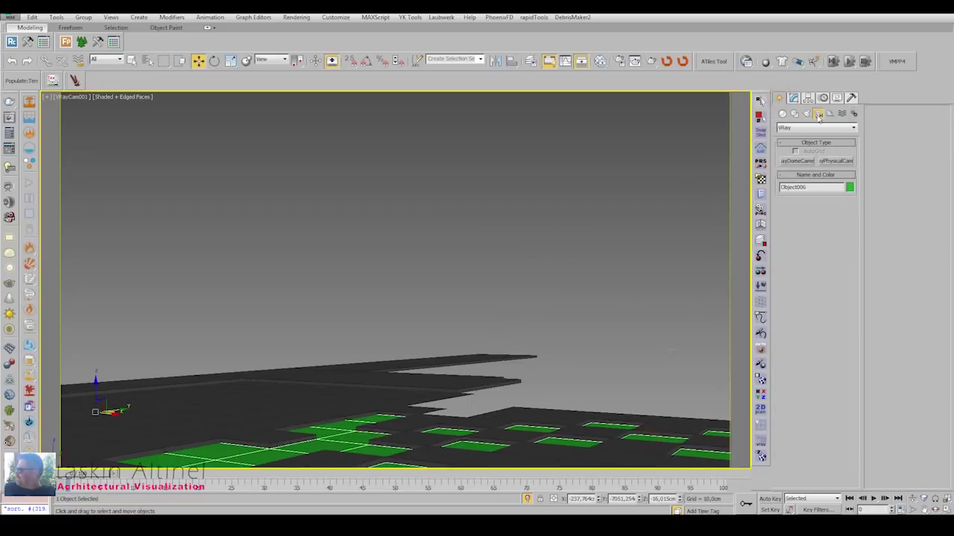
pyautogui.click(793, 97)
pyautogui.click(245, 398)
pyautogui.click(778, 98)
pyautogui.click(579, 227)
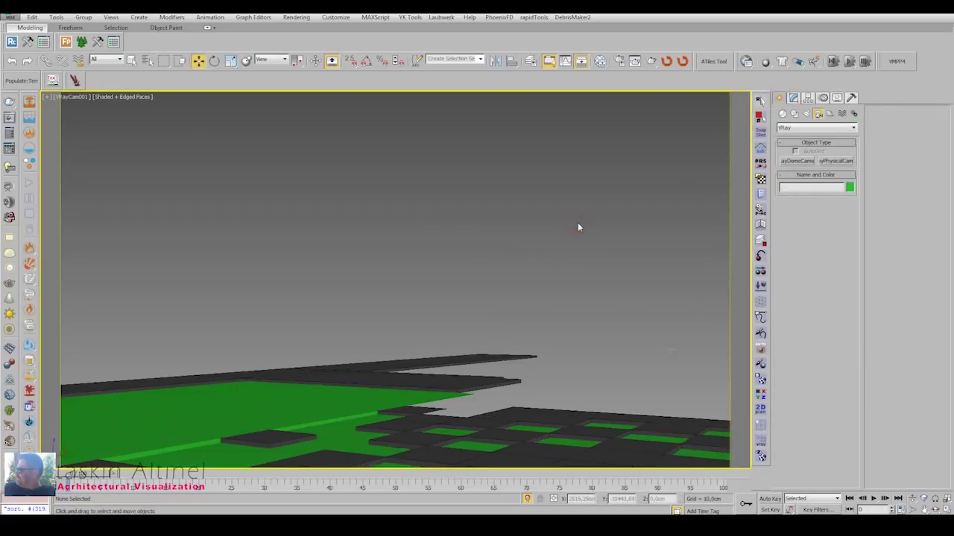
# Extrude one front tile, detach it, and attach it to the green object.
pyautogui.click(614, 456)
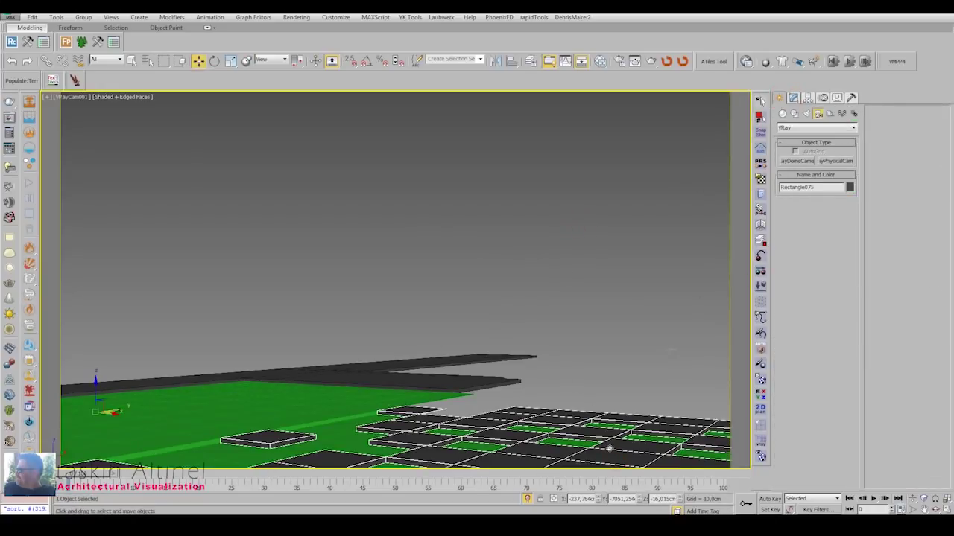
pyautogui.click(792, 101)
pyautogui.click(827, 357)
pyautogui.click(569, 467)
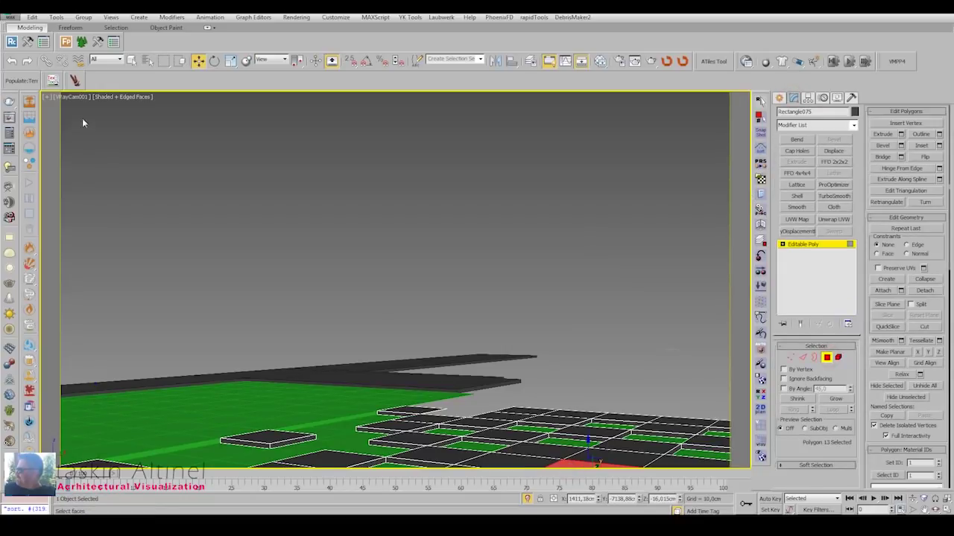
pyautogui.click(901, 134)
pyautogui.click(401, 314)
pyautogui.click(924, 291)
pyautogui.click(521, 244)
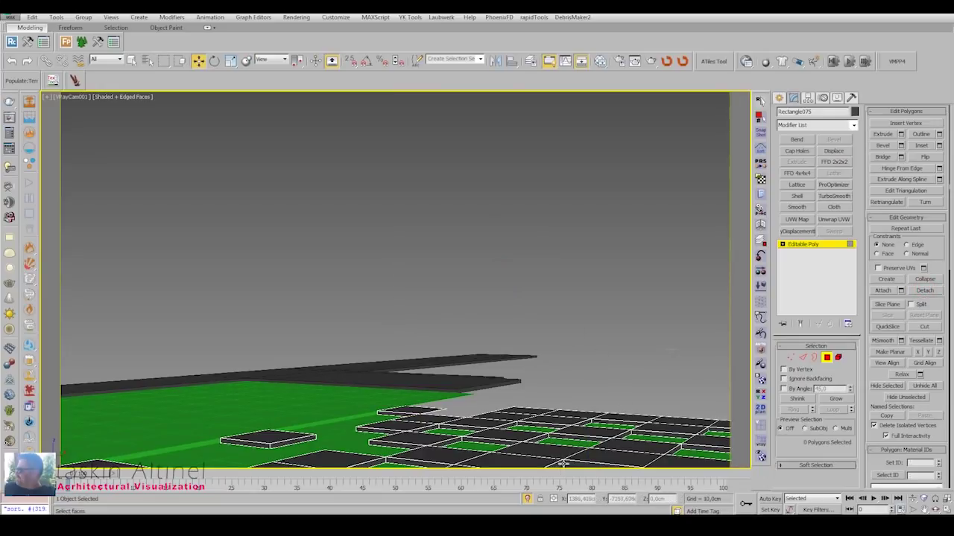
pyautogui.click(693, 432)
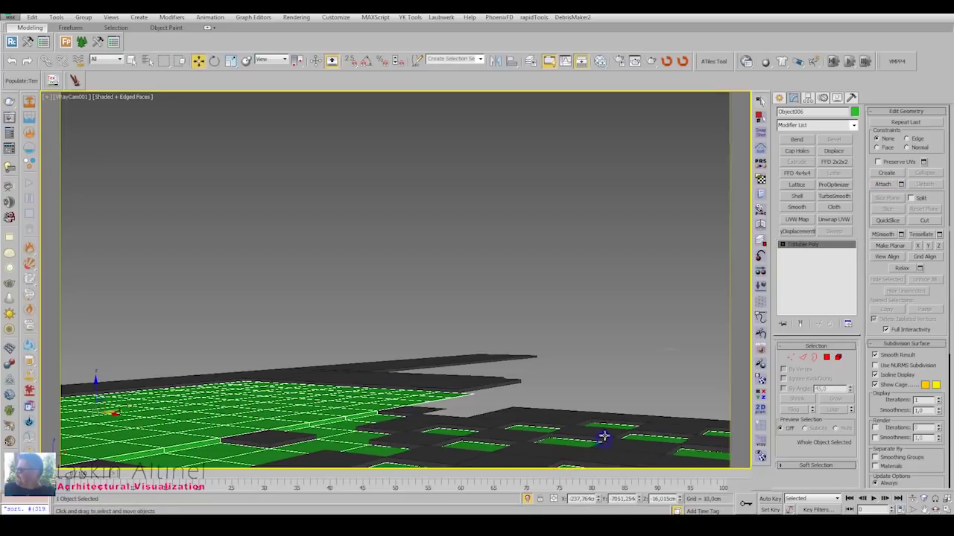
pyautogui.click(522, 432)
pyautogui.press('w')
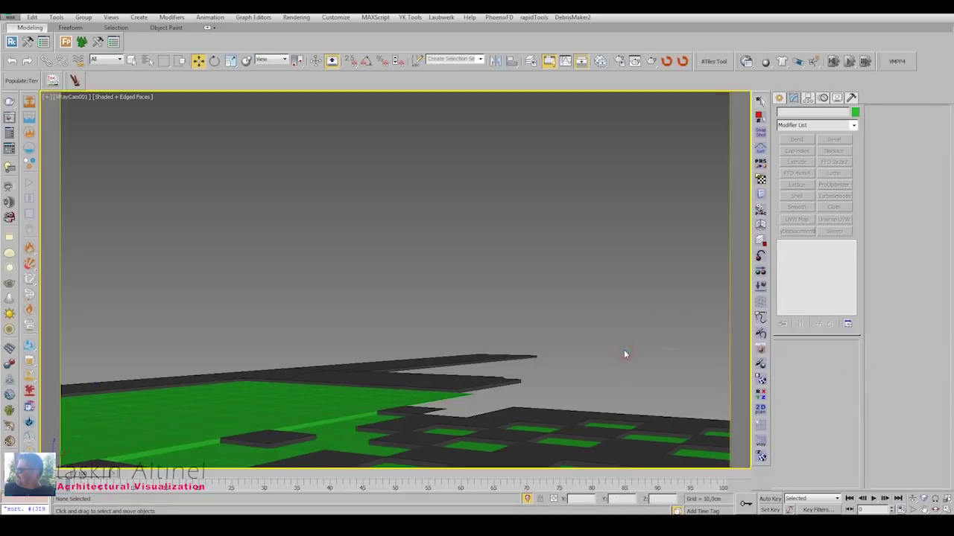
# Give Rectangle075 a custom light grey object colour.
pyautogui.click(854, 112)
pyautogui.click(663, 278)
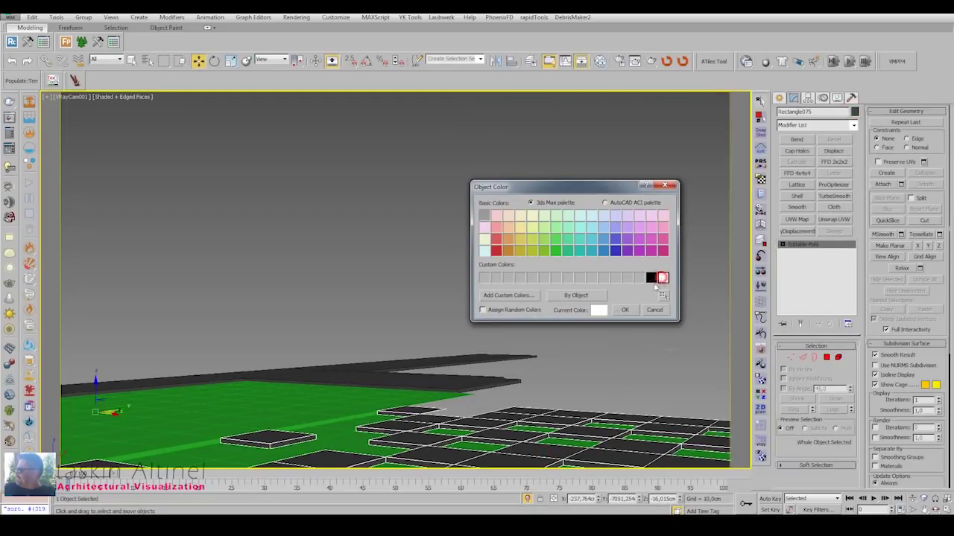
pyautogui.click(663, 277)
pyautogui.click(650, 173)
pyautogui.click(625, 310)
pyautogui.click(602, 255)
# Unhide all objects so the building is visible again.
pyautogui.rightClick(573, 317)
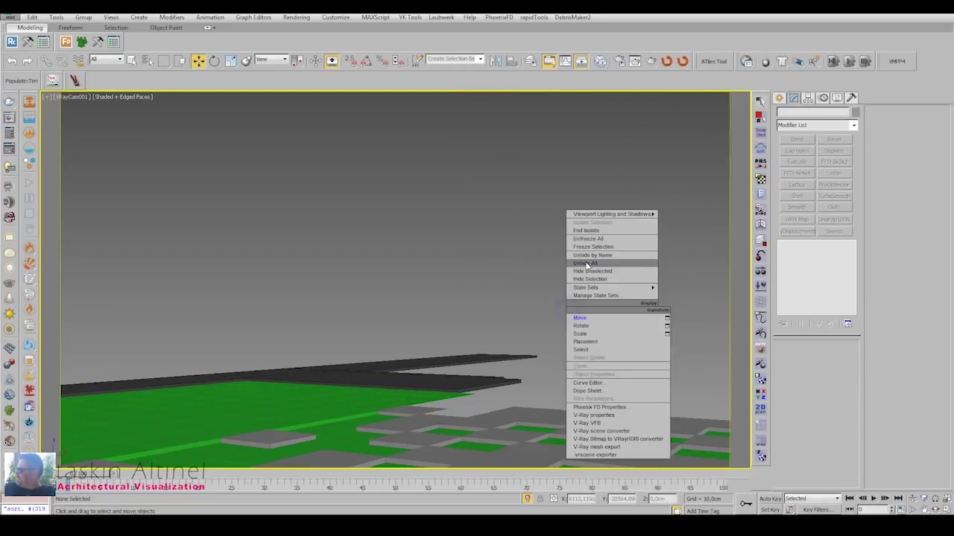
pyautogui.click(584, 262)
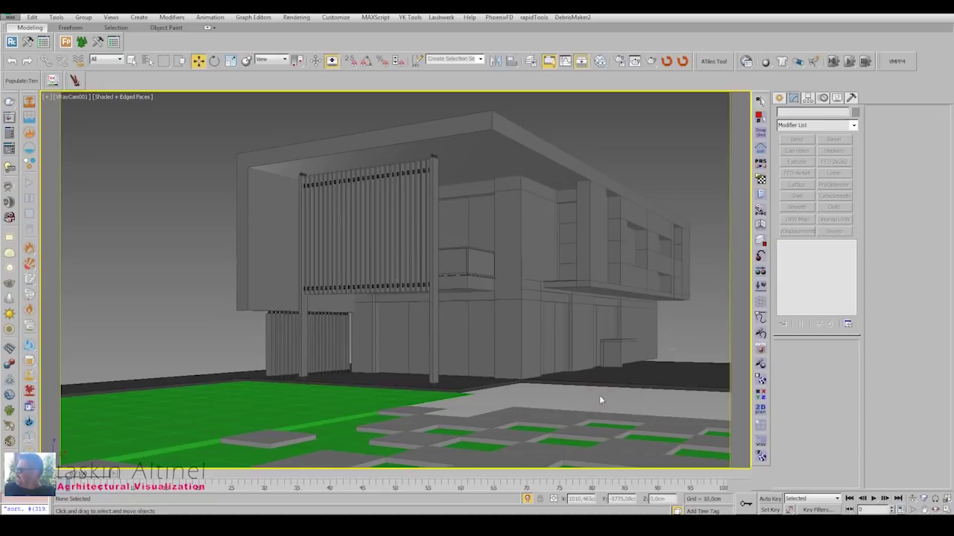
pyautogui.press('p')
pyautogui.scroll(10, 570, 377)
pyautogui.click(475, 346)
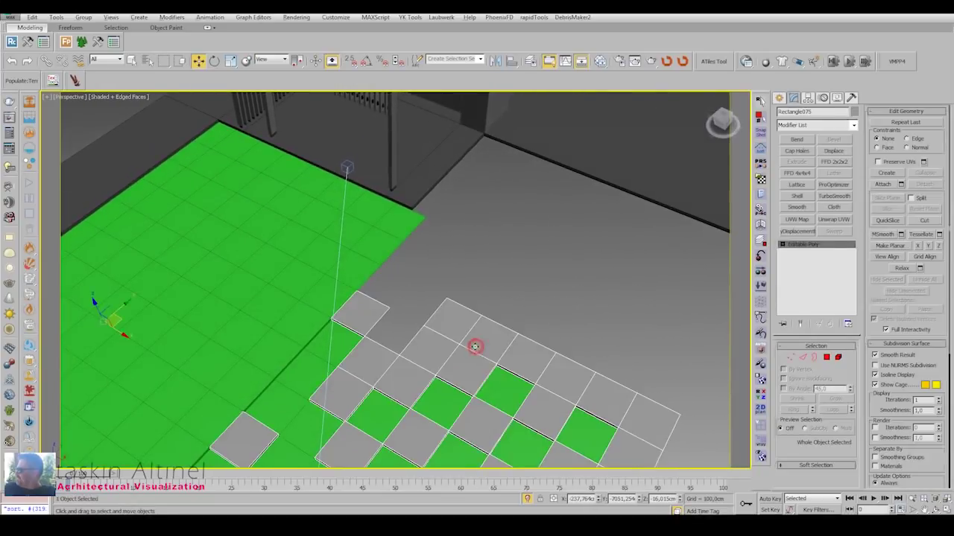
pyautogui.press('t')
pyautogui.scroll(3, 477, 298)
# Select the paving grid's top-row edges and vertices.
pyautogui.press('2')
pyautogui.click(569, 326)
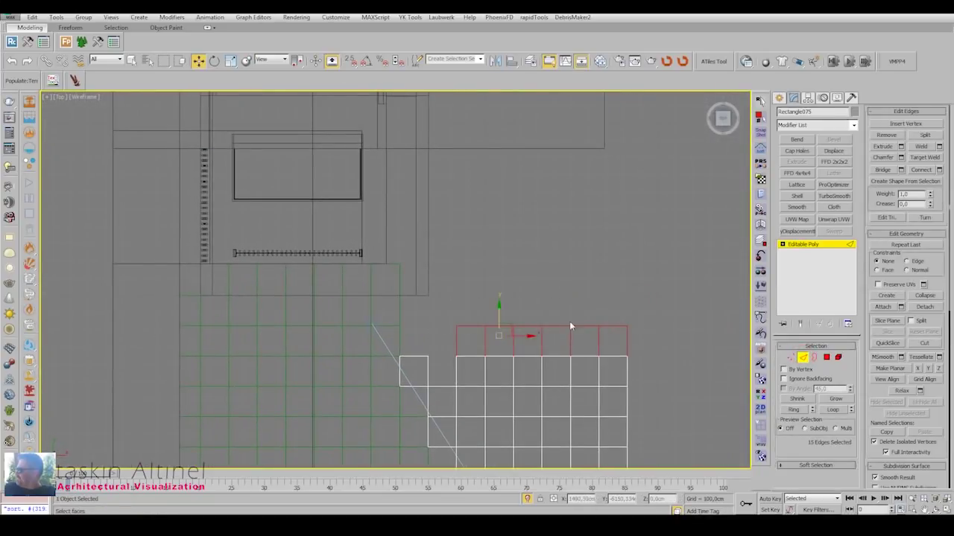
pyautogui.moveTo(569, 326); pyautogui.dragTo(569, 339, button='middle')
pyautogui.click(571, 327)
pyautogui.press('1')
pyautogui.moveTo(553, 350); pyautogui.dragTo(681, 304)
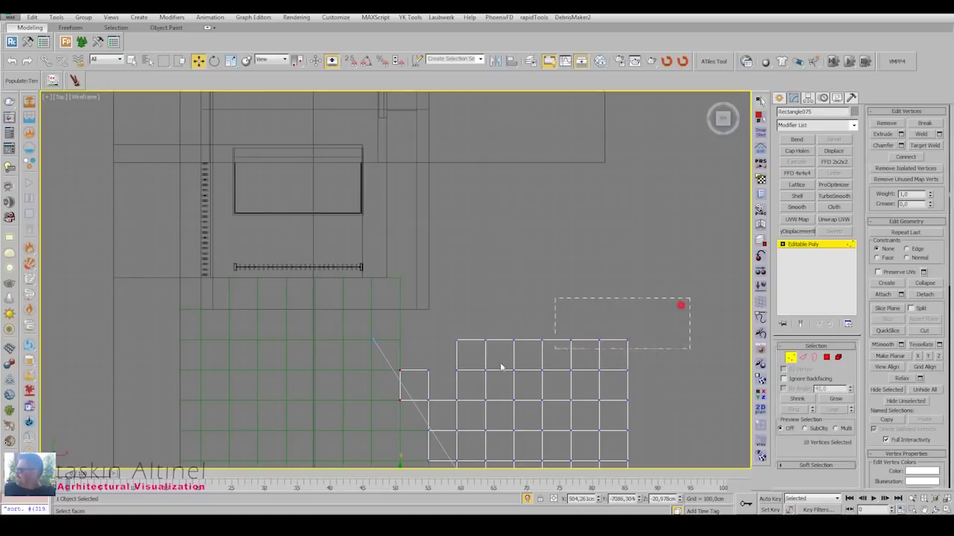
pyautogui.press('p')
pyautogui.keyDown('alt'); pyautogui.moveTo(554, 328); pyautogui.dragTo(484, 326, button='middle'); pyautogui.keyUp('alt')
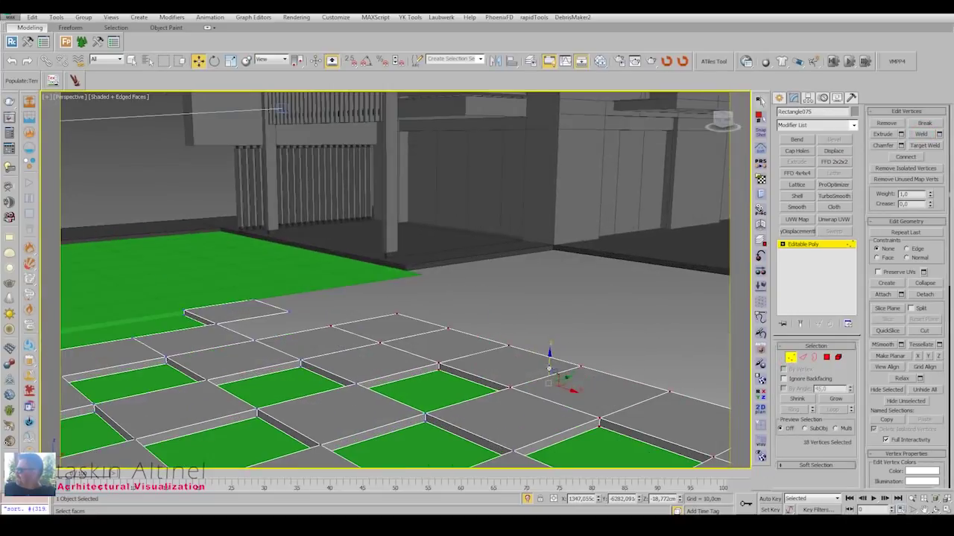
pyautogui.scroll(2, 484, 325)
pyautogui.press('t')
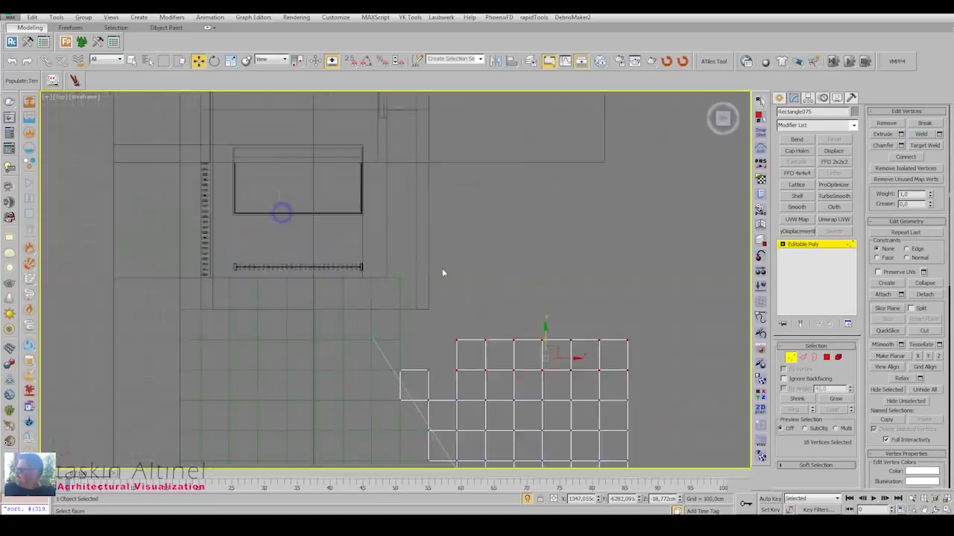
# Select the grid's outer border and its top edge loop.
pyautogui.press('3')
pyautogui.click(554, 340)
pyautogui.press('p')
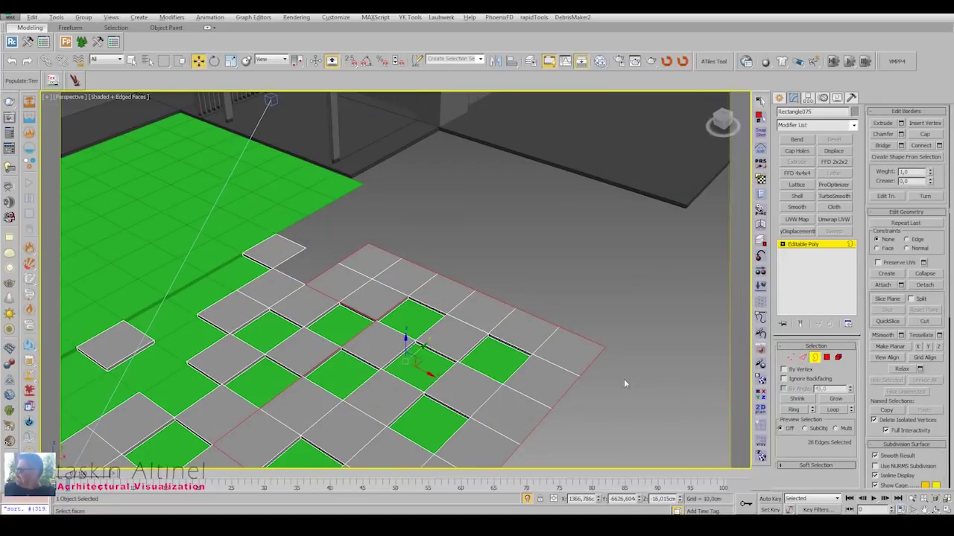
pyautogui.press('t')
pyautogui.click(494, 340)
pyautogui.press('2')
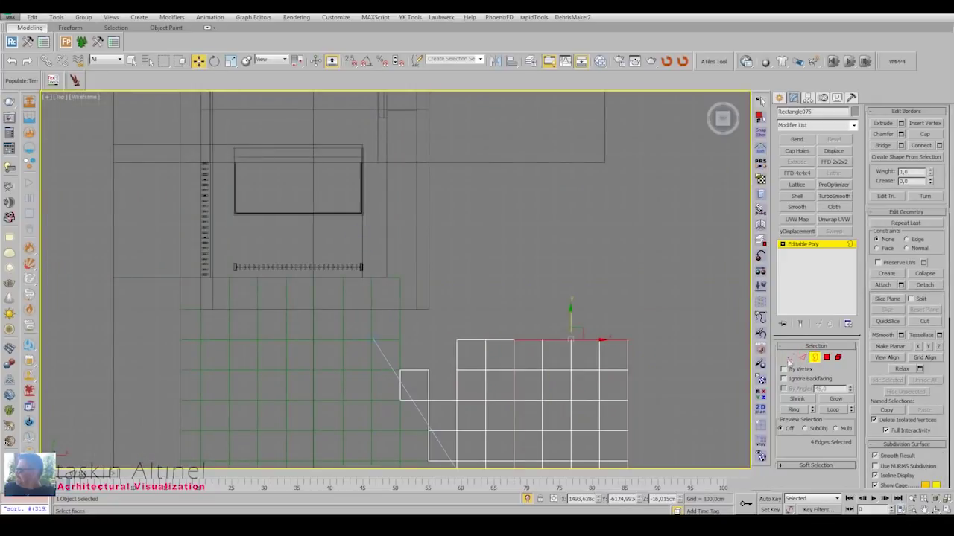
pyautogui.doubleClick(483, 341)
pyautogui.press('p')
pyautogui.press('t')
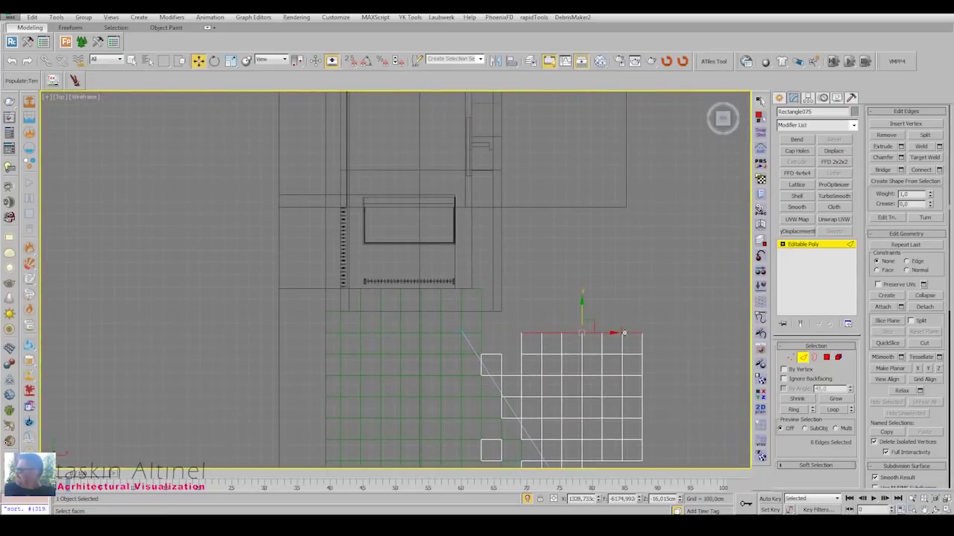
pyautogui.press('p')
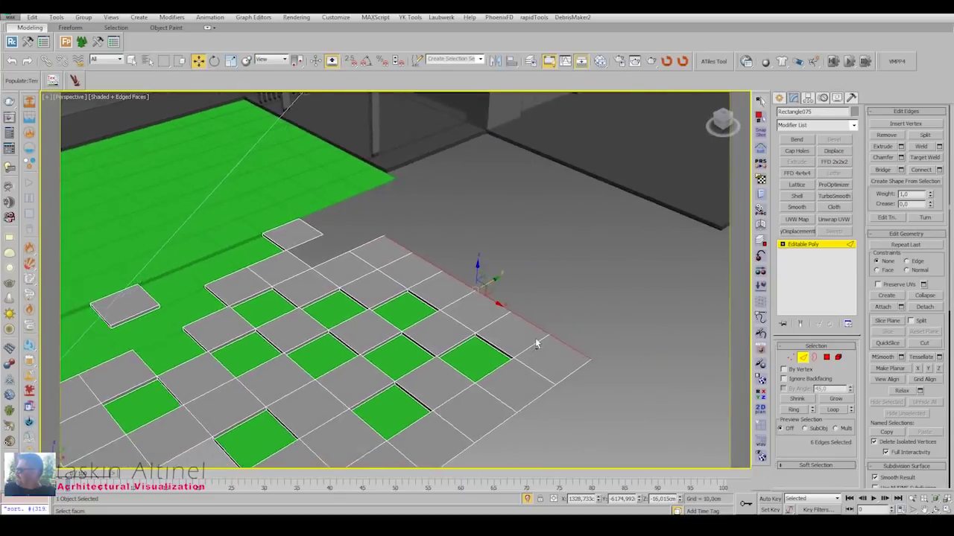
pyautogui.moveTo(510, 321)
pyautogui.keyDown('alt'); pyautogui.mouseDown(button='middle')
pyautogui.moveTo(617, 236)
pyautogui.moveTo(521, 253)
pyautogui.mouseUp(button='middle'); pyautogui.keyUp('alt')
# Add more outer edges and Shift-drag them outward into a new face strip.
pyautogui.keyDown('ctrl'); pyautogui.click(522, 262); pyautogui.keyUp('ctrl')
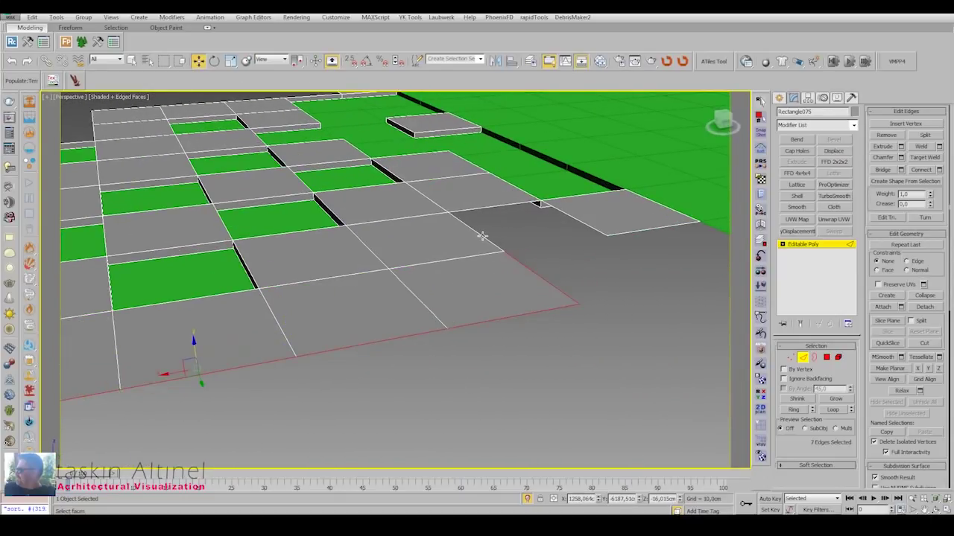
pyautogui.keyDown('ctrl'); pyautogui.click(492, 207); pyautogui.keyUp('ctrl')
pyautogui.keyDown('ctrl'); pyautogui.click(669, 212); pyautogui.keyUp('ctrl')
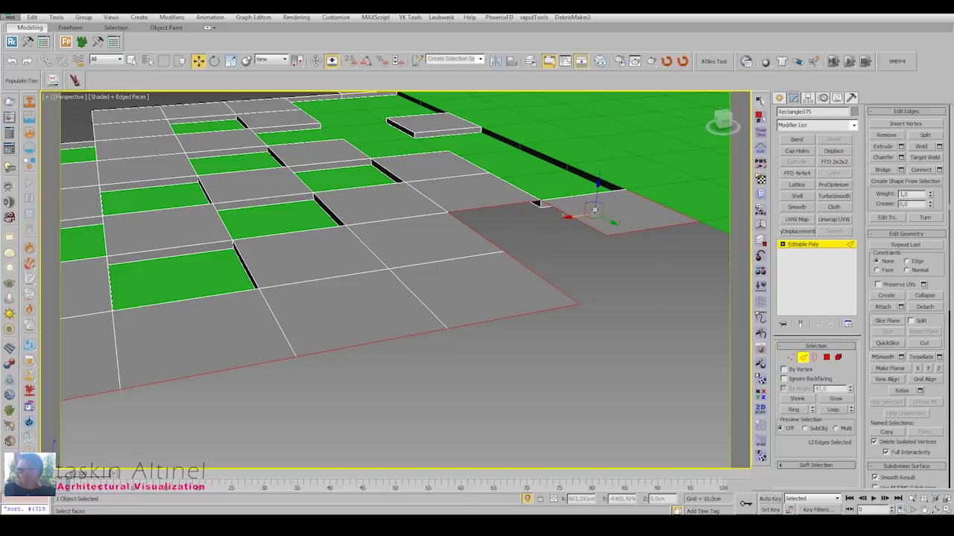
pyautogui.keyDown('shift'); pyautogui.moveTo(574, 195); pyautogui.dragTo(574, 216); pyautogui.keyUp('shift')
pyautogui.moveTo(575, 216)
pyautogui.keyDown('alt'); pyautogui.mouseDown(button='middle')
pyautogui.moveTo(470, 289)
pyautogui.moveTo(464, 221)
pyautogui.mouseUp(button='middle'); pyautogui.keyUp('alt')
pyautogui.click(414, 152)
pyautogui.keyDown('alt'); pyautogui.moveTo(522, 187); pyautogui.dragTo(490, 191, button='middle'); pyautogui.keyUp('alt')
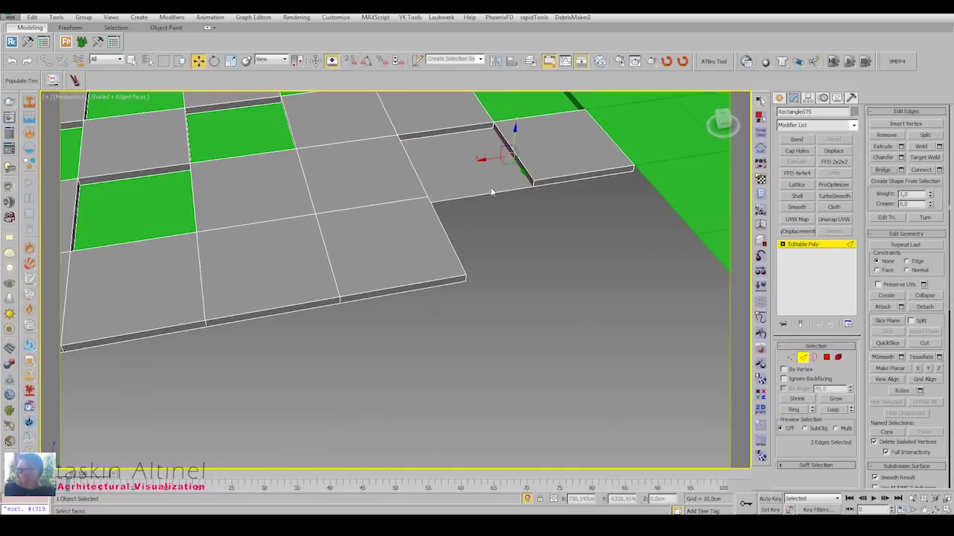
pyautogui.keyDown('alt'); pyautogui.moveTo(447, 282); pyautogui.dragTo(429, 258, button='middle'); pyautogui.keyUp('alt')
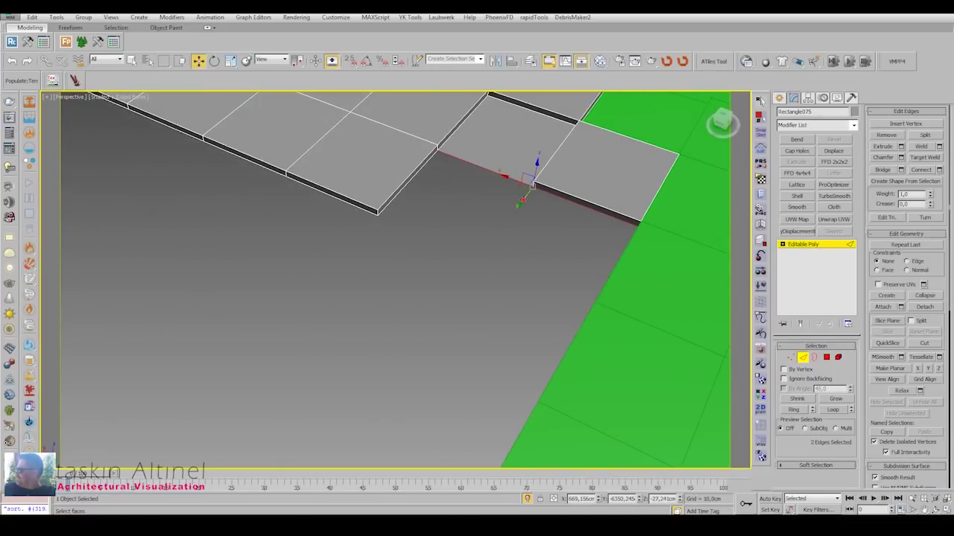
pyautogui.keyDown('shift'); pyautogui.moveTo(525, 186); pyautogui.dragTo(472, 269); pyautogui.keyUp('shift')
# Add the remaining bottom-left tile edges to the outer edge row selection.
pyautogui.press('1')
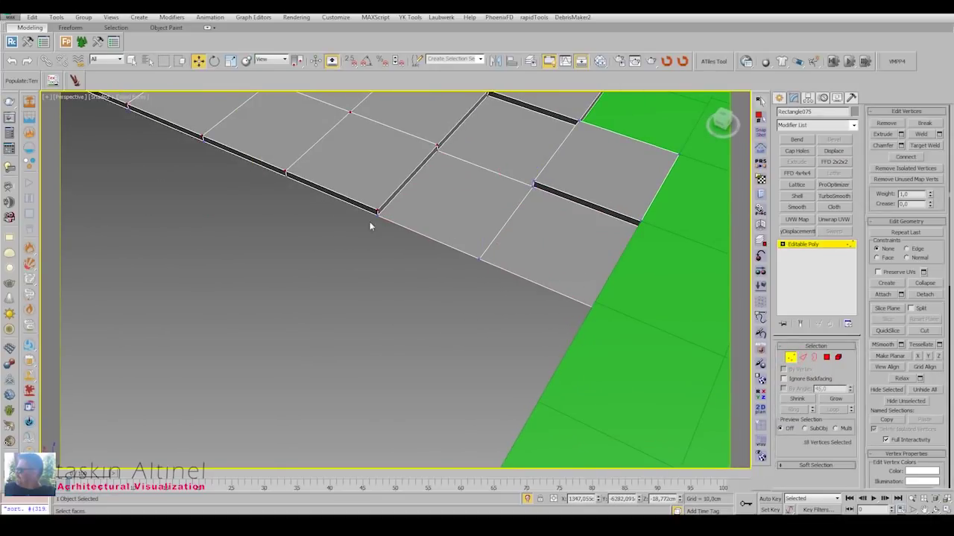
pyautogui.scroll(5, 492, 264)
pyautogui.scroll(5, 634, 336)
pyautogui.press('2')
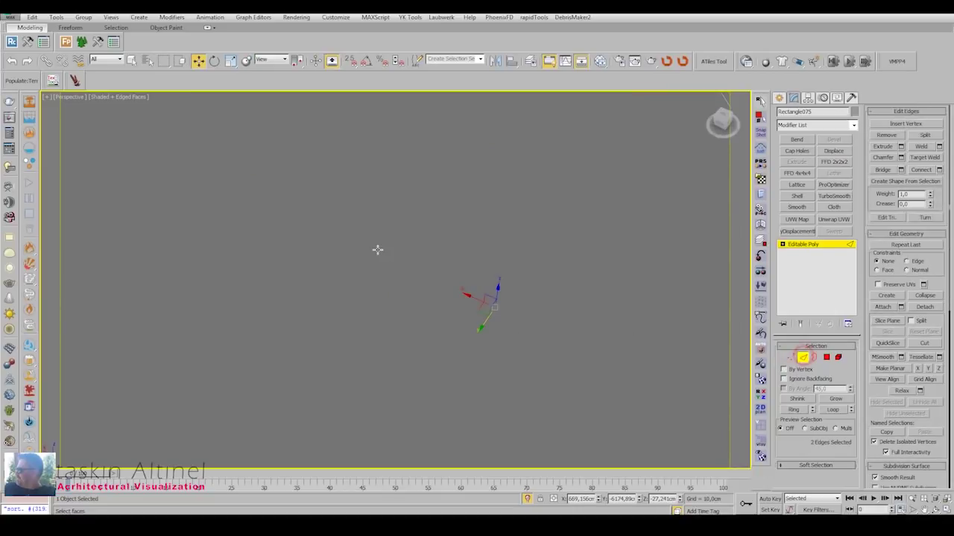
pyautogui.scroll(-5, 425, 288)
pyautogui.scroll(5, 410, 268)
pyautogui.scroll(-4, 409, 269)
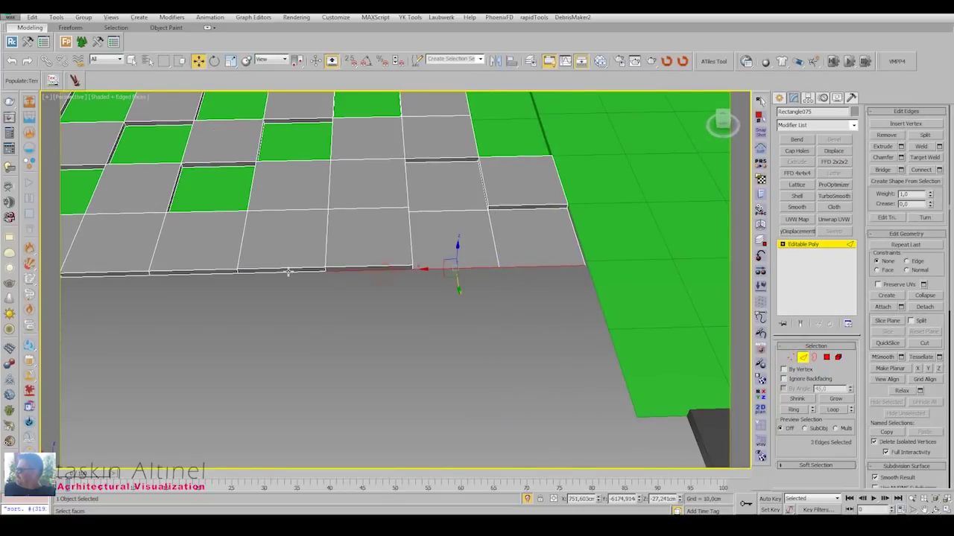
pyautogui.keyDown('ctrl'); pyautogui.click(135, 275); pyautogui.keyUp('ctrl')
pyautogui.moveTo(226, 276); pyautogui.dragTo(297, 276, button='middle')
pyautogui.keyDown('ctrl'); pyautogui.click(175, 275); pyautogui.keyUp('ctrl')
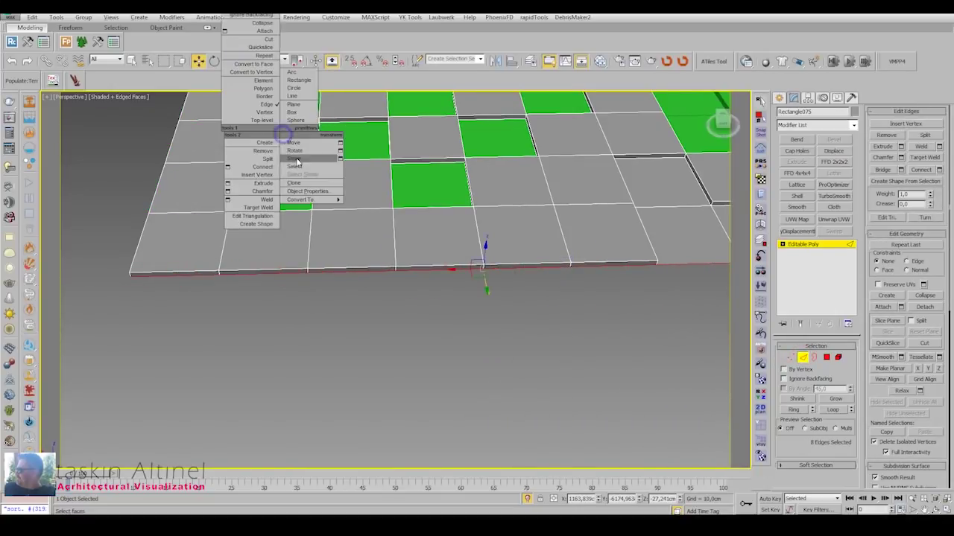
pyautogui.moveTo(514, 203); pyautogui.dragTo(381, 252, button='middle')
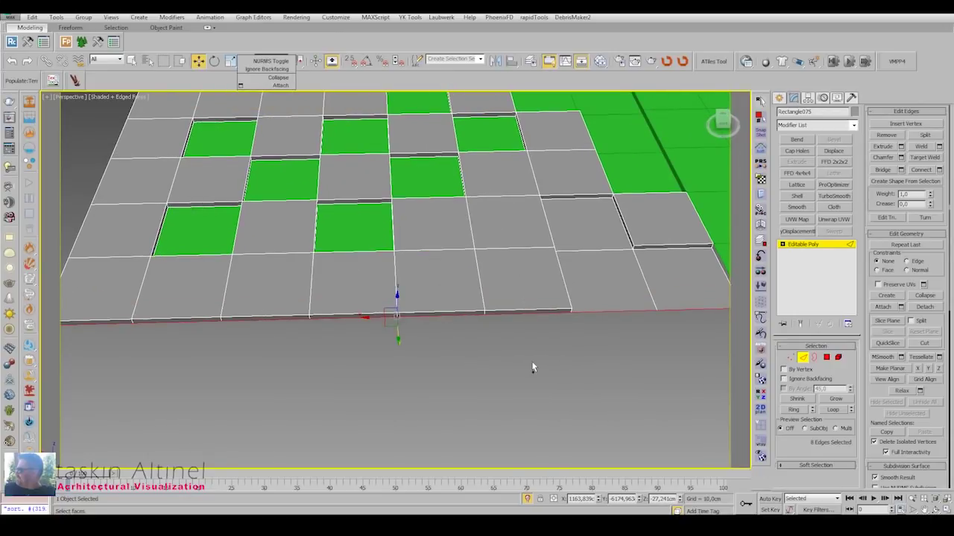
pyautogui.moveTo(524, 362); pyautogui.dragTo(460, 360, button='middle')
# Switch the selected edges to the Move transform through the right-click quad menu.
pyautogui.rightClick(460, 359)
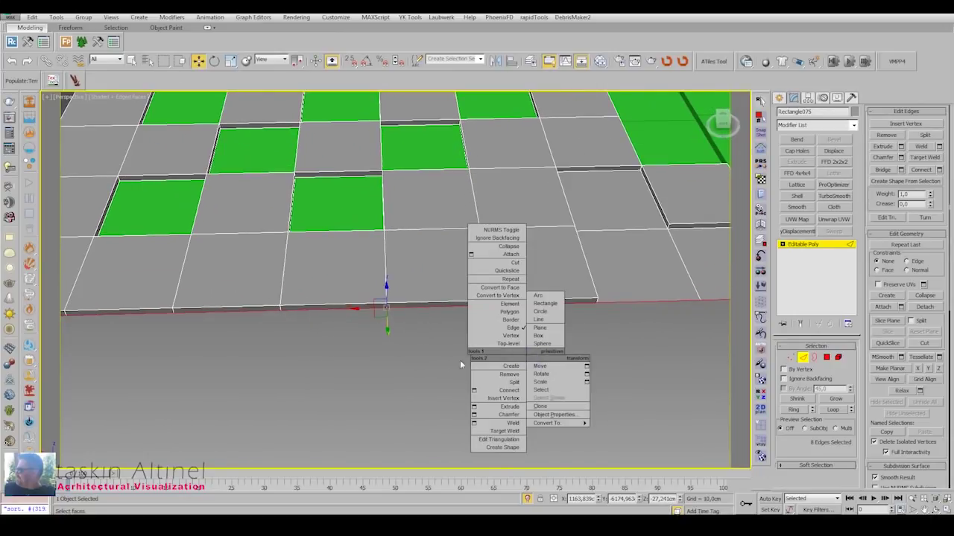
pyautogui.click(457, 356)
pyautogui.press('super')
pyautogui.press('super')
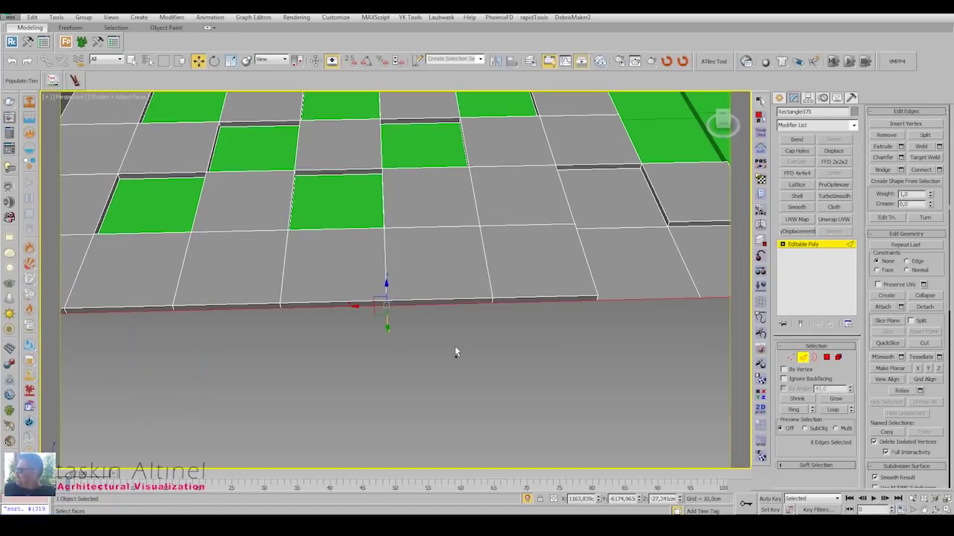
pyautogui.moveTo(456, 352)
pyautogui.keyDown('alt'); pyautogui.mouseDown(button='middle')
pyautogui.moveTo(470, 306)
pyautogui.moveTo(447, 328)
pyautogui.mouseUp(button='middle'); pyautogui.keyUp('alt')
pyautogui.rightClick(470, 305)
pyautogui.click(480, 316)
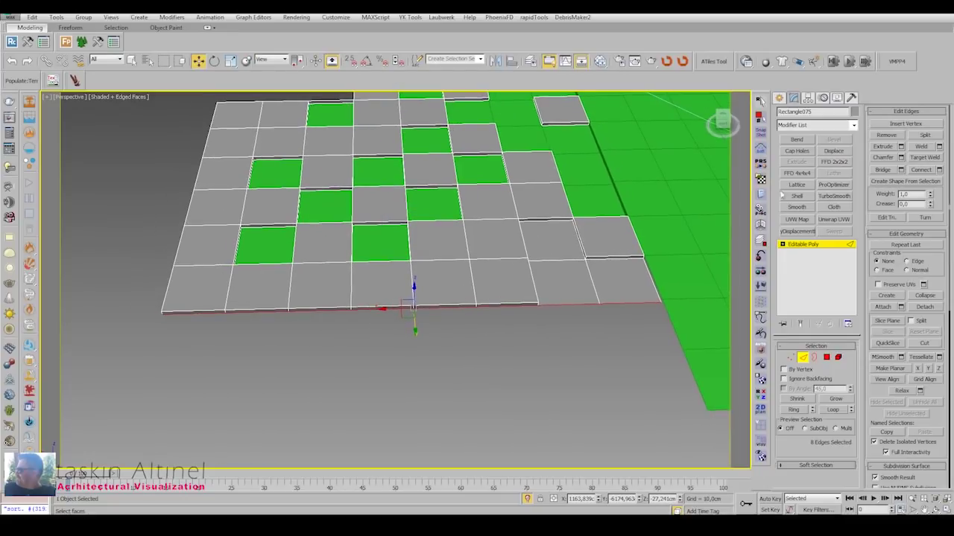
pyautogui.moveTo(442, 293)
pyautogui.keyDown('alt'); pyautogui.mouseDown(button='middle')
pyautogui.moveTo(447, 366)
pyautogui.moveTo(432, 350)
pyautogui.moveTo(394, 345)
pyautogui.moveTo(403, 298)
pyautogui.moveTo(386, 266)
pyautogui.mouseUp(button='middle'); pyautogui.keyUp('alt')
# Extrude the edge row into a strip toward the building, then raise the dark slab's edges.
pyautogui.keyDown('shift'); pyautogui.moveTo(386, 266); pyautogui.dragTo(621, 307); pyautogui.keyUp('shift')
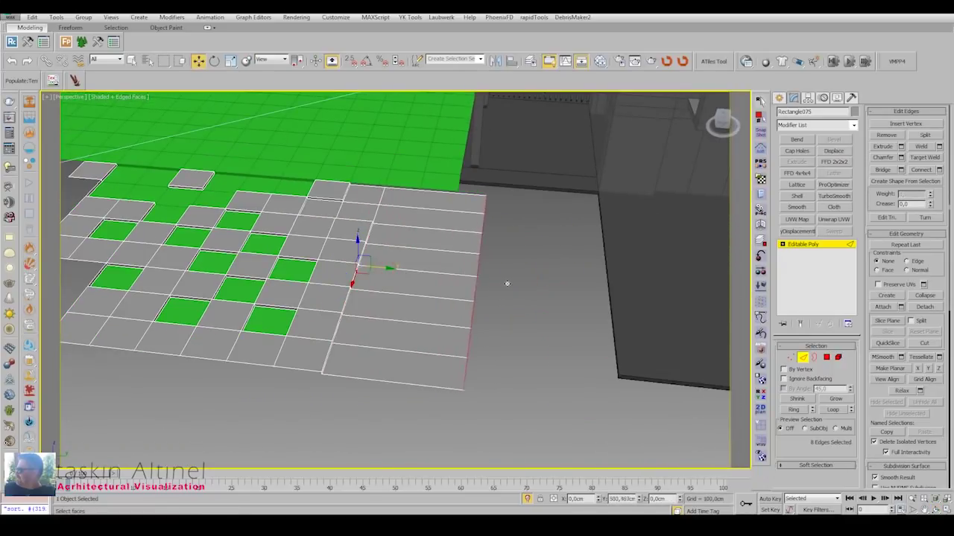
pyautogui.keyDown('alt'); pyautogui.moveTo(622, 315); pyautogui.dragTo(521, 223, button='middle'); pyautogui.keyUp('alt')
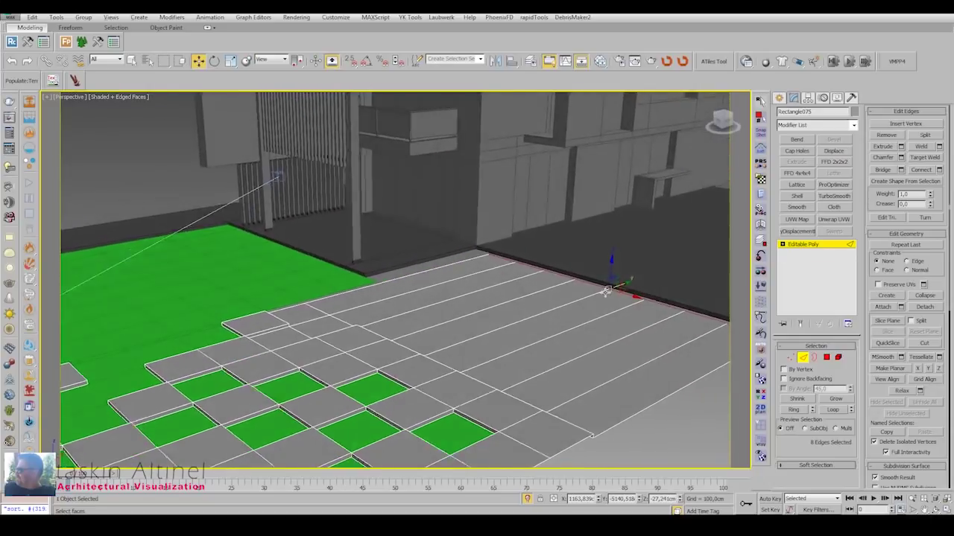
pyautogui.click(582, 254)
pyautogui.press('2')
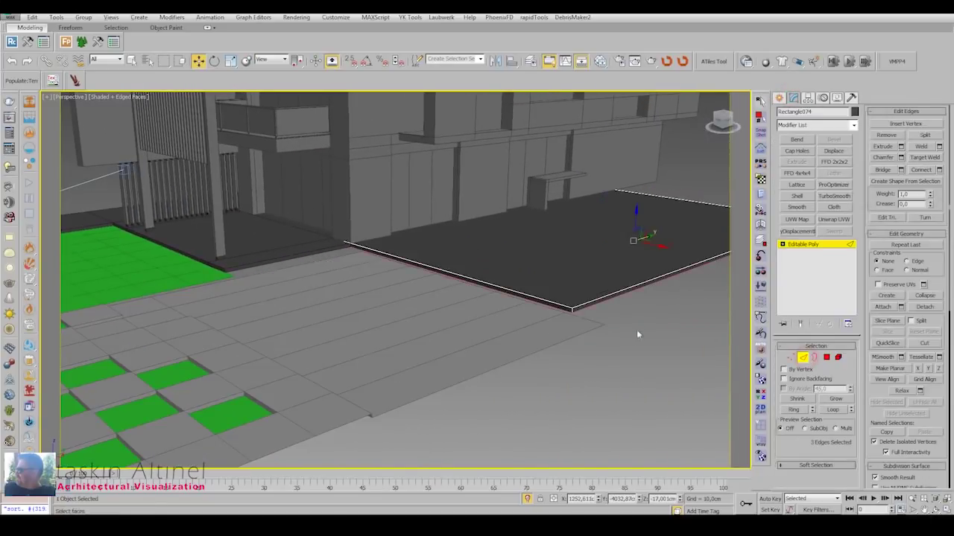
pyautogui.moveTo(637, 217); pyautogui.dragTo(633, 210)
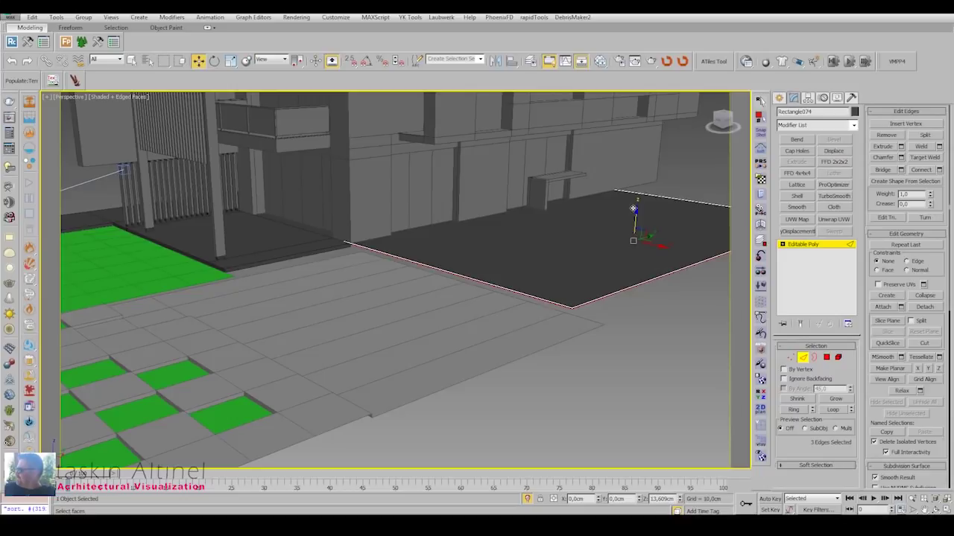
pyautogui.moveTo(633, 210)
pyautogui.keyDown('alt'); pyautogui.mouseDown(button='middle')
pyautogui.moveTo(499, 257)
pyautogui.moveTo(592, 246)
pyautogui.moveTo(587, 264)
pyautogui.moveTo(667, 220)
pyautogui.moveTo(256, 304)
pyautogui.moveTo(671, 356)
pyautogui.mouseUp(button='middle'); pyautogui.keyUp('alt')
# Select the side face and an edge along the dark slab Rectangle074's side.
pyautogui.click(826, 357)
pyautogui.click(506, 319)
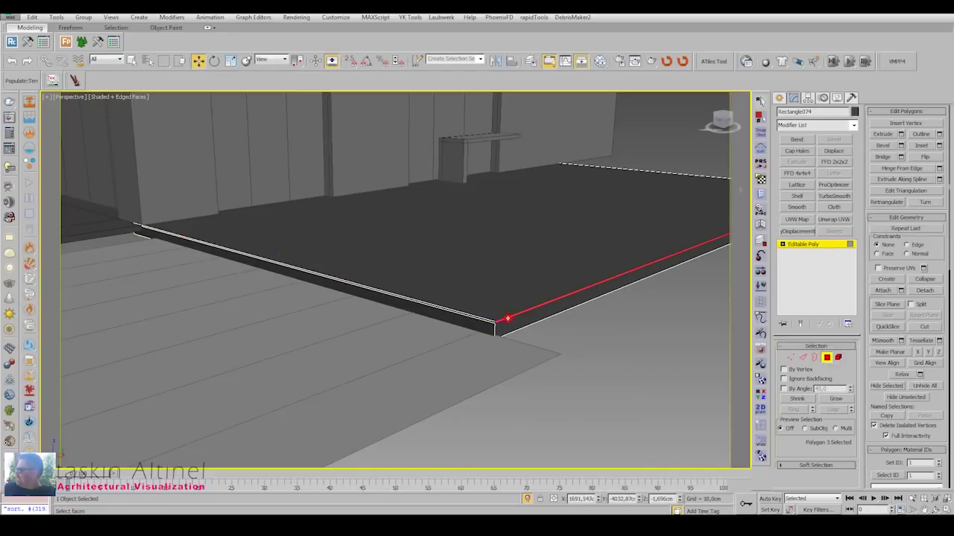
pyautogui.moveTo(487, 321); pyautogui.dragTo(805, 260, button='middle')
pyautogui.scroll(5, 264, 281)
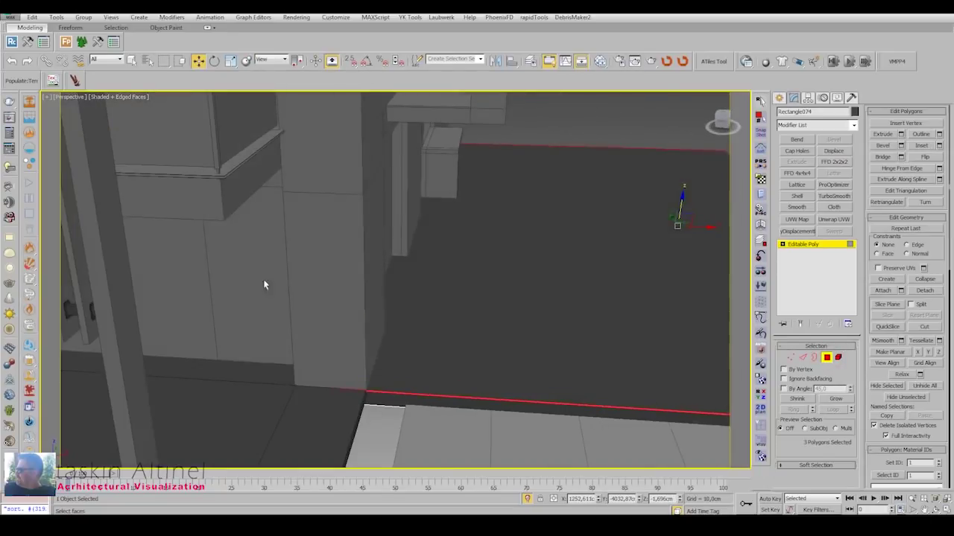
pyautogui.keyDown('alt'); pyautogui.moveTo(264, 281); pyautogui.dragTo(366, 366, button='middle'); pyautogui.keyUp('alt')
pyautogui.click(804, 358)
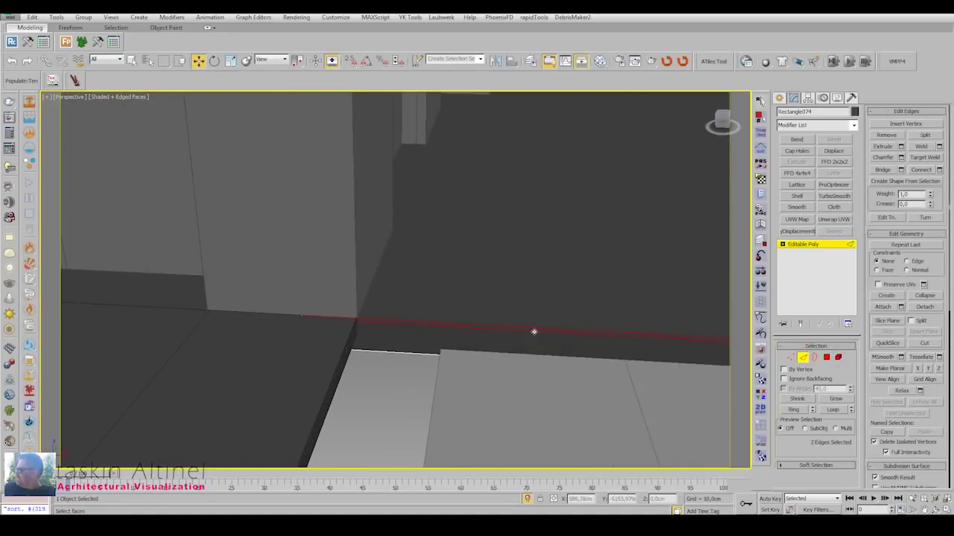
pyautogui.click(598, 312)
pyautogui.keyDown('alt'); pyautogui.moveTo(598, 313); pyautogui.dragTo(596, 336, button='middle'); pyautogui.keyUp('alt')
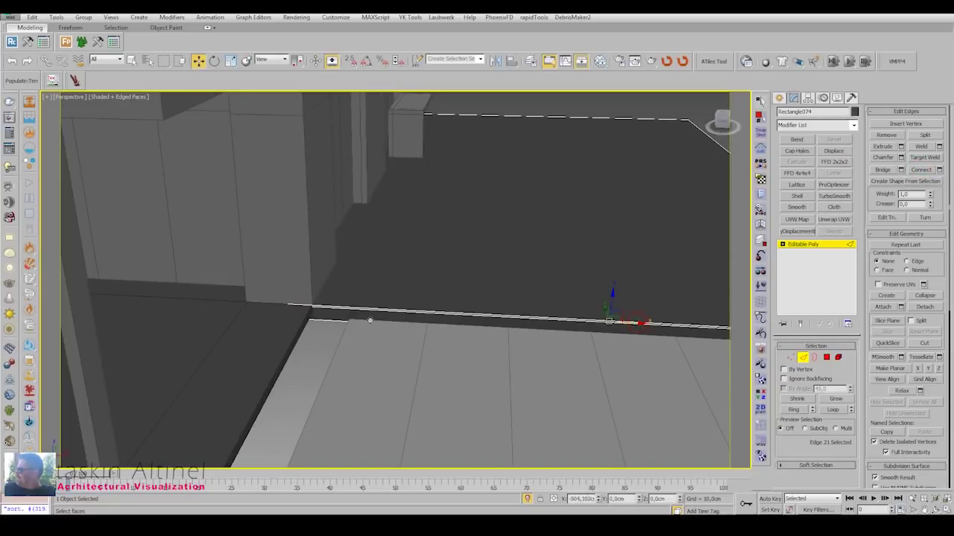
pyautogui.scroll(5, 339, 323)
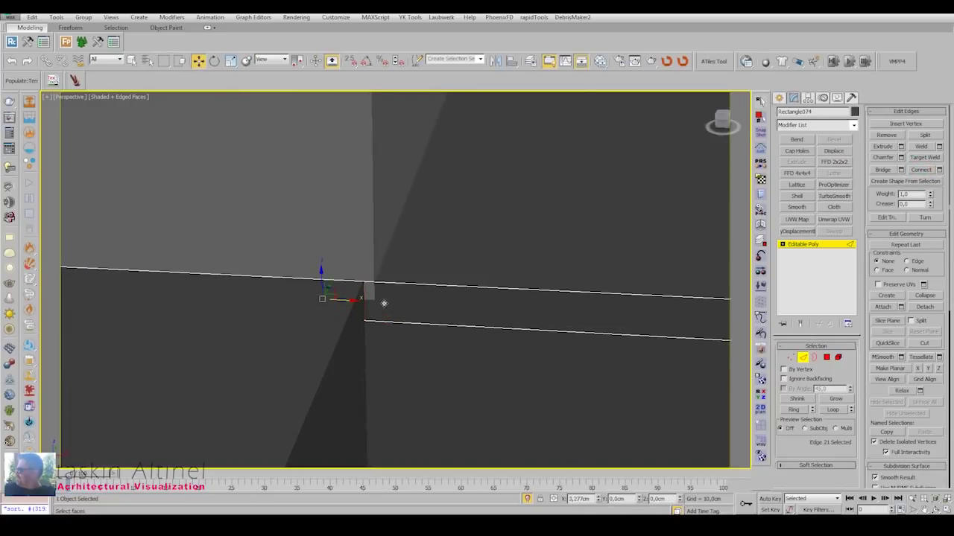
# Extrude the slab's side face strip using Local Normal.
pyautogui.press('4')
pyautogui.click(559, 319)
pyautogui.keyDown('alt'); pyautogui.moveTo(278, 286); pyautogui.dragTo(313, 283, button='middle'); pyautogui.keyUp('alt')
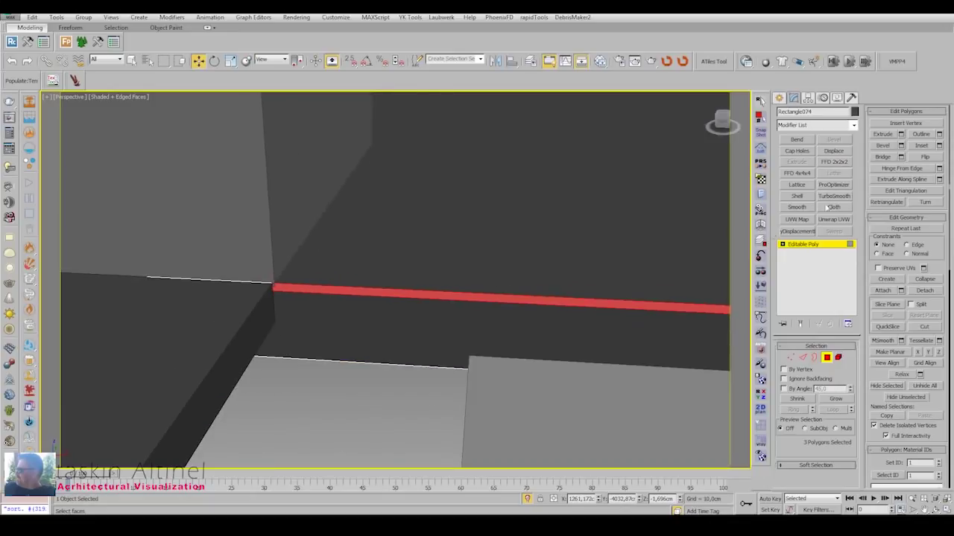
pyautogui.click(900, 134)
pyautogui.click(404, 286)
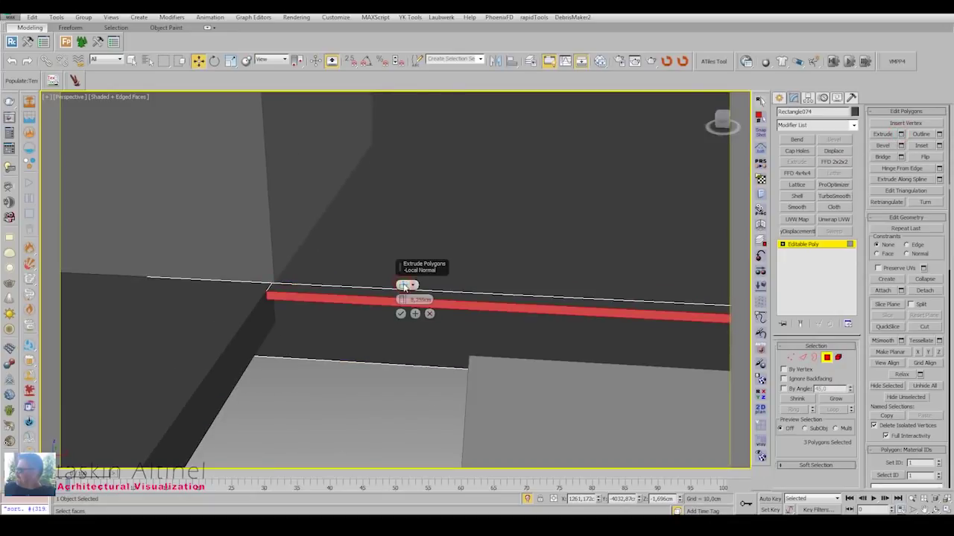
# Check the slab from above, then Unhide All and select the paving object Rectangle075.
pyautogui.hotkey('alt', 'w')
pyautogui.rightClick(275, 216)
pyautogui.hotkey('alt', 'w')
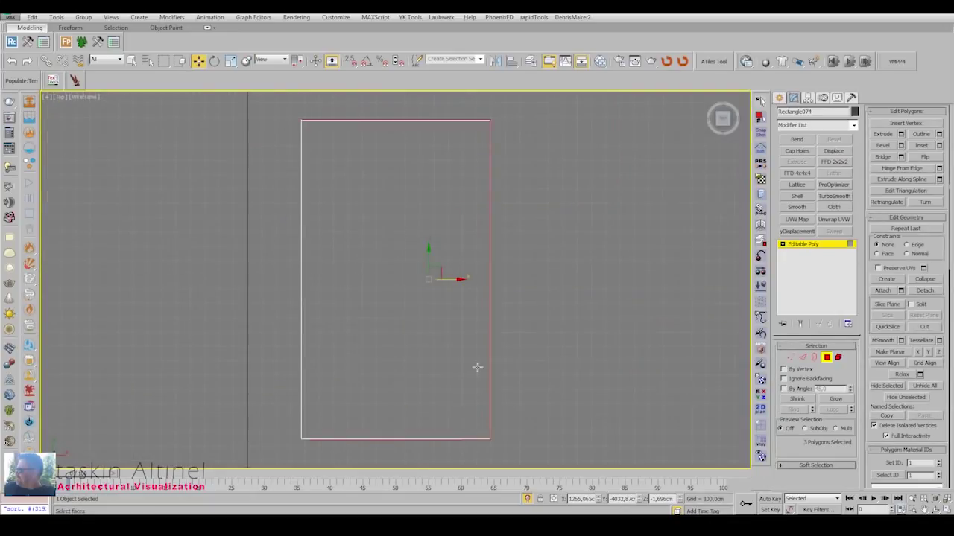
pyautogui.scroll(3, 477, 366)
pyautogui.scroll(2, 619, 373)
pyautogui.scroll(2, 620, 371)
pyautogui.scroll(2, 641, 402)
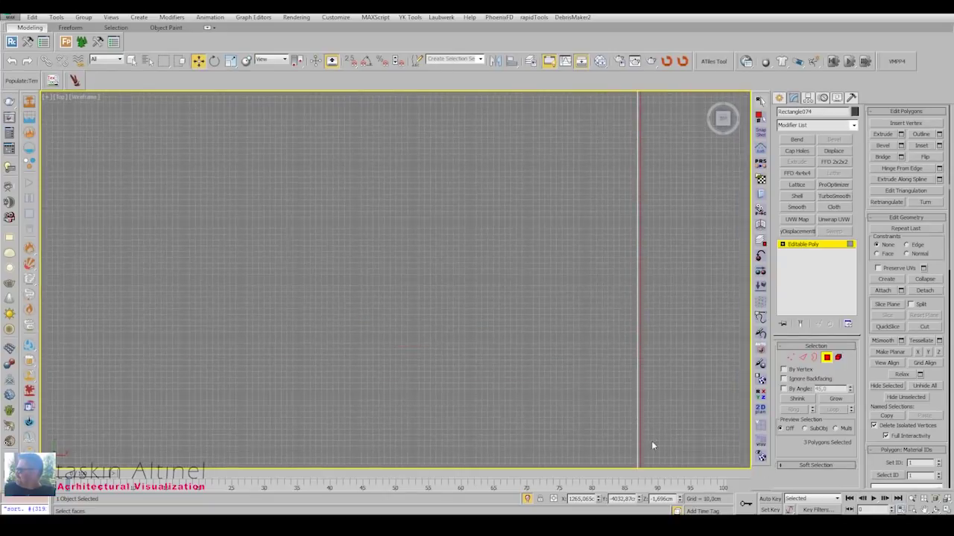
pyautogui.hotkey('alt', 'w')
pyautogui.rightClick(692, 415)
pyautogui.hotkey('alt', 'w')
pyautogui.scroll(-5, 532, 268)
pyautogui.rightClick(440, 277)
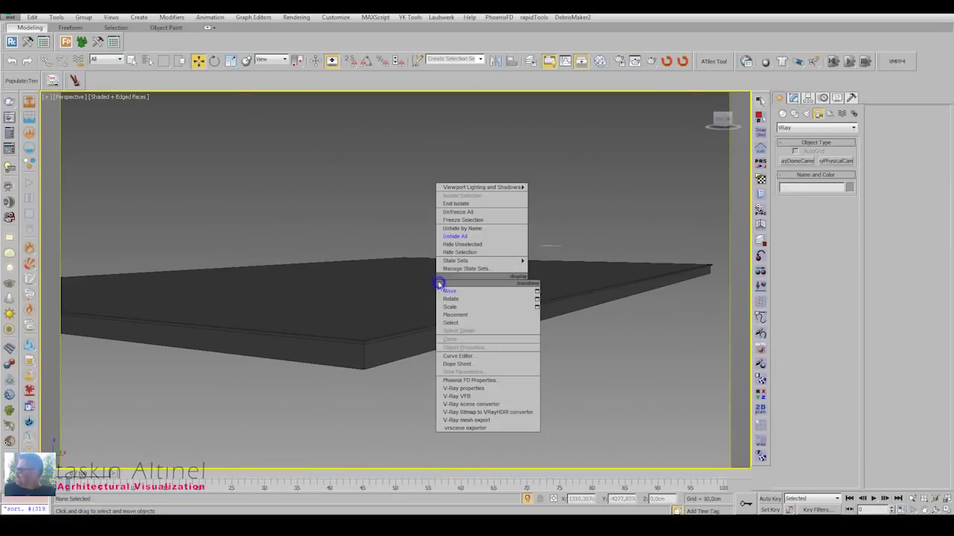
pyautogui.click(443, 239)
pyautogui.scroll(-3, 520, 337)
pyautogui.click(520, 337)
pyautogui.scroll(3, 520, 337)
# Select an edge of the paving strip and ring-select all its parallel edges.
pyautogui.scroll(3, 514, 320)
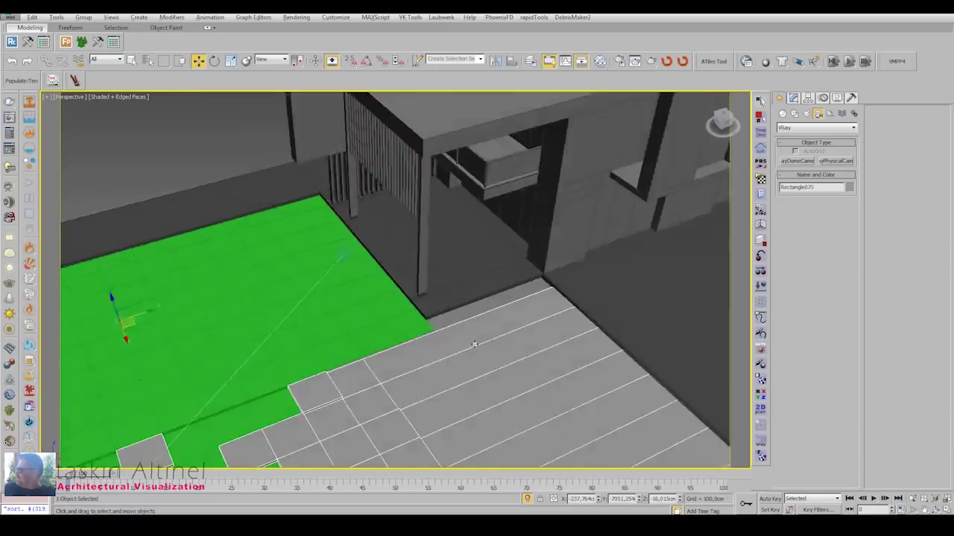
pyautogui.scroll(3, 507, 298)
pyautogui.scroll(3, 499, 281)
pyautogui.scroll(-1, 499, 281)
pyautogui.press('2')
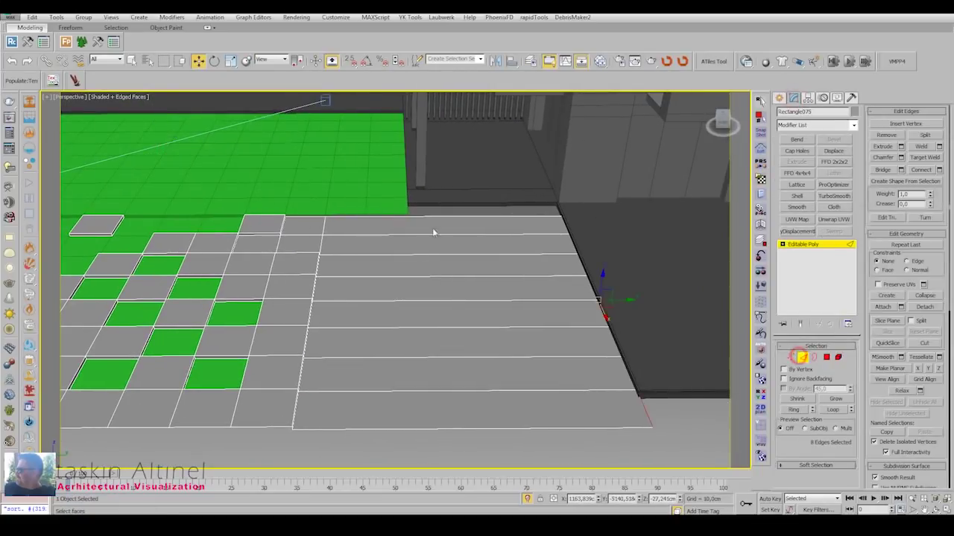
pyautogui.click(434, 231)
pyautogui.hotkey('alt', 'r')
pyautogui.scroll(-1, 488, 277)
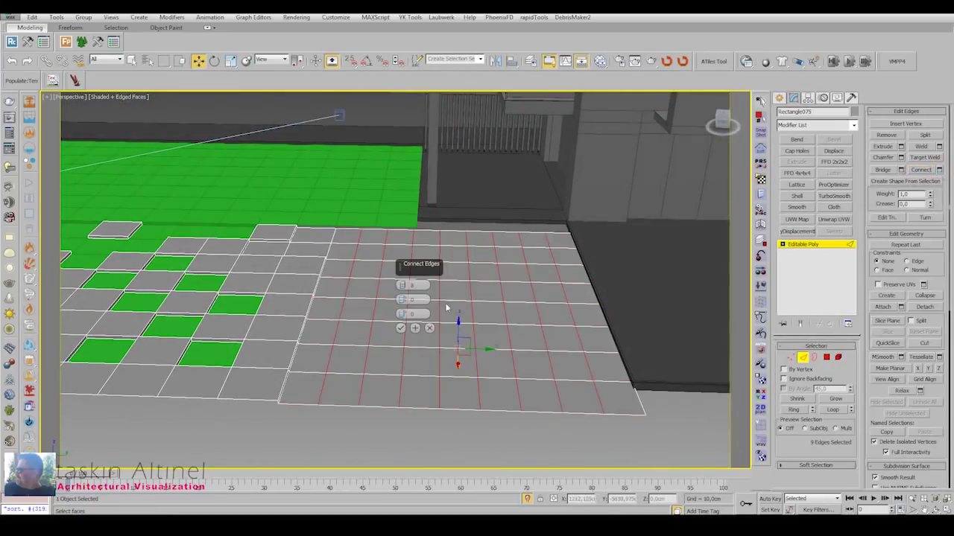
pyautogui.click(401, 328)
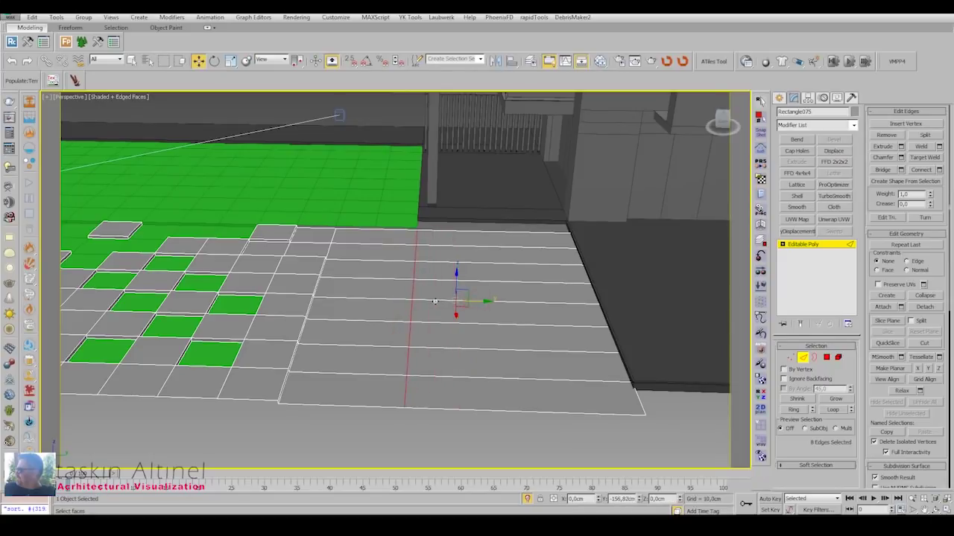
# Orbit to a low view facing the building and select the back floor strip Rectangle073.
pyautogui.keyDown('alt'); pyautogui.moveTo(434, 301); pyautogui.dragTo(466, 251, button='middle'); pyautogui.keyUp('alt')
pyautogui.scroll(5, 466, 251)
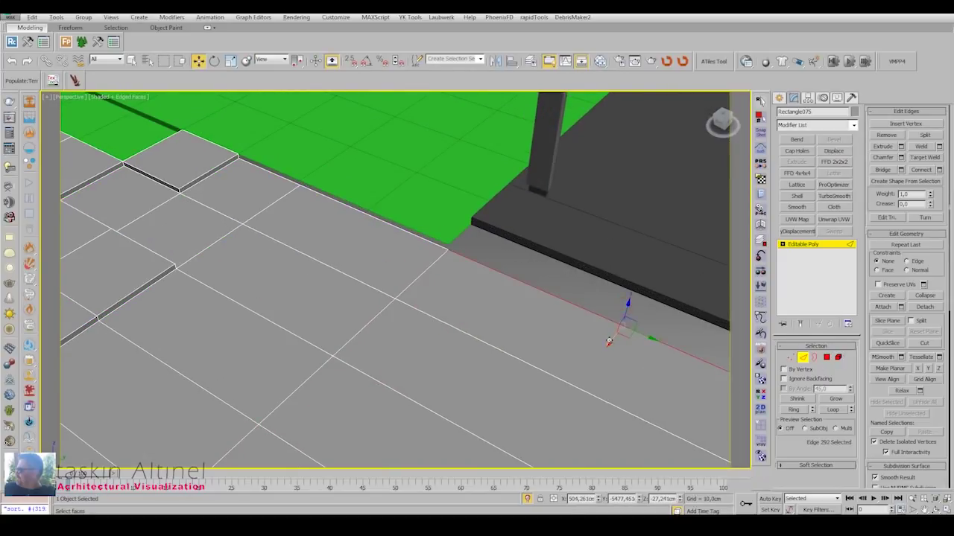
pyautogui.moveTo(609, 341)
pyautogui.keyDown('alt'); pyautogui.mouseDown(button='middle')
pyautogui.moveTo(625, 303)
pyautogui.moveTo(650, 318)
pyautogui.moveTo(687, 283)
pyautogui.mouseUp(button='middle'); pyautogui.keyUp('alt')
pyautogui.click(778, 97)
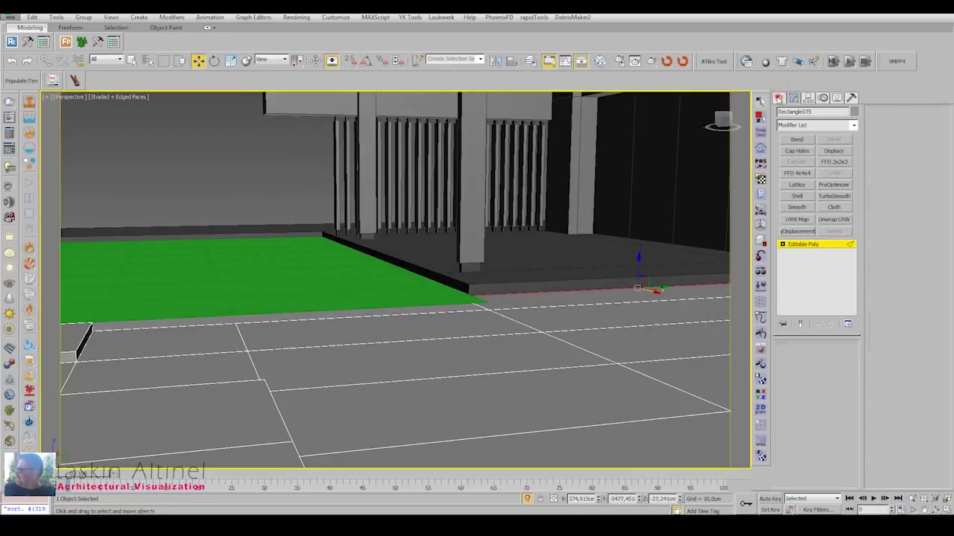
pyautogui.click(551, 319)
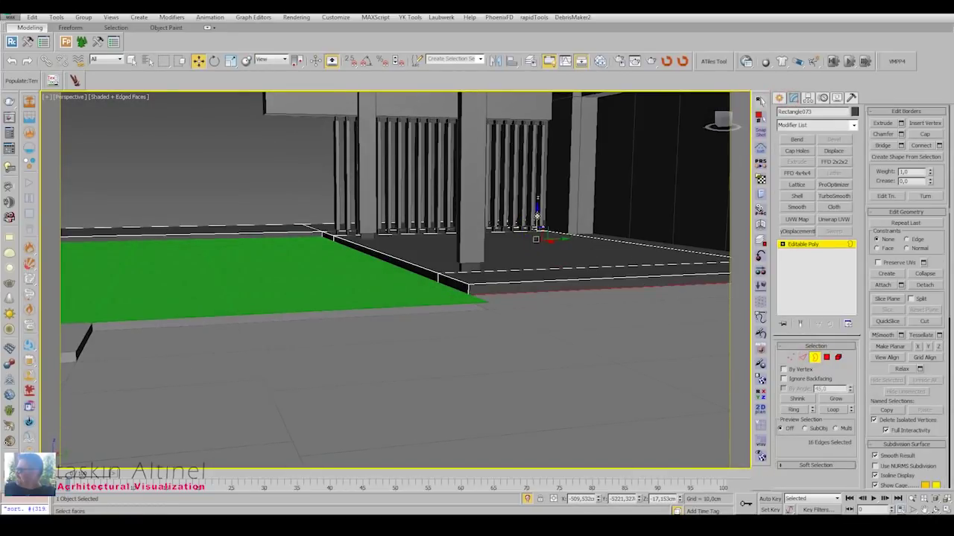
pyautogui.scroll(3, 450, 312)
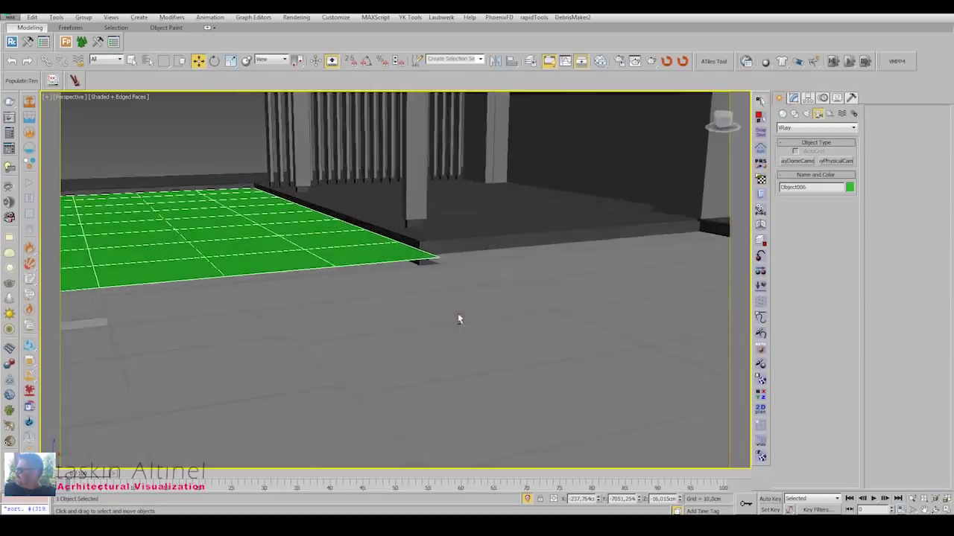
pyautogui.moveTo(457, 317)
pyautogui.keyDown('alt'); pyautogui.mouseDown(button='middle')
pyautogui.moveTo(562, 294)
pyautogui.moveTo(532, 275)
pyautogui.mouseUp(button='middle'); pyautogui.keyUp('alt')
pyautogui.scroll(2, 533, 275)
# Detach two grey floor tiles from the paving as a new object named Object007.
pyautogui.scroll(2, 541, 291)
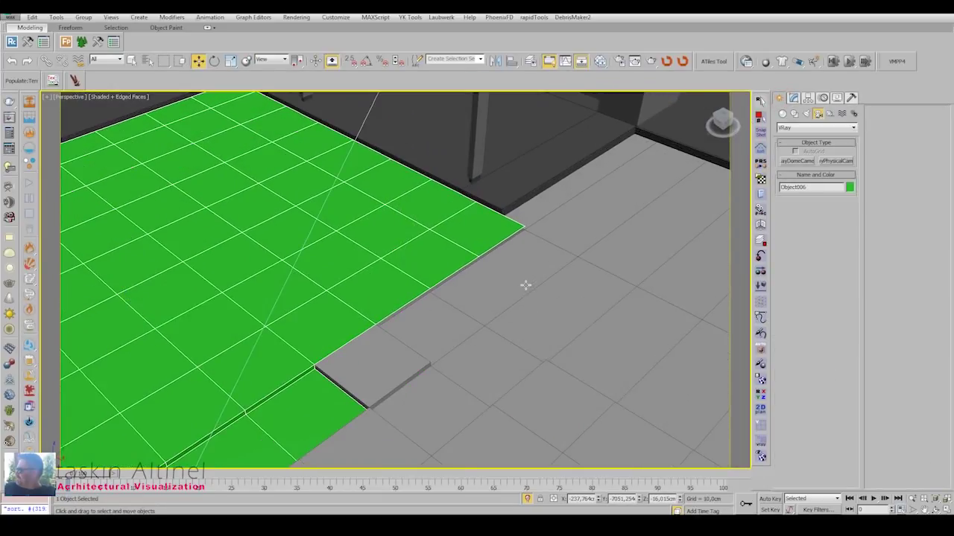
pyautogui.click(519, 292)
pyautogui.click(796, 98)
pyautogui.click(826, 357)
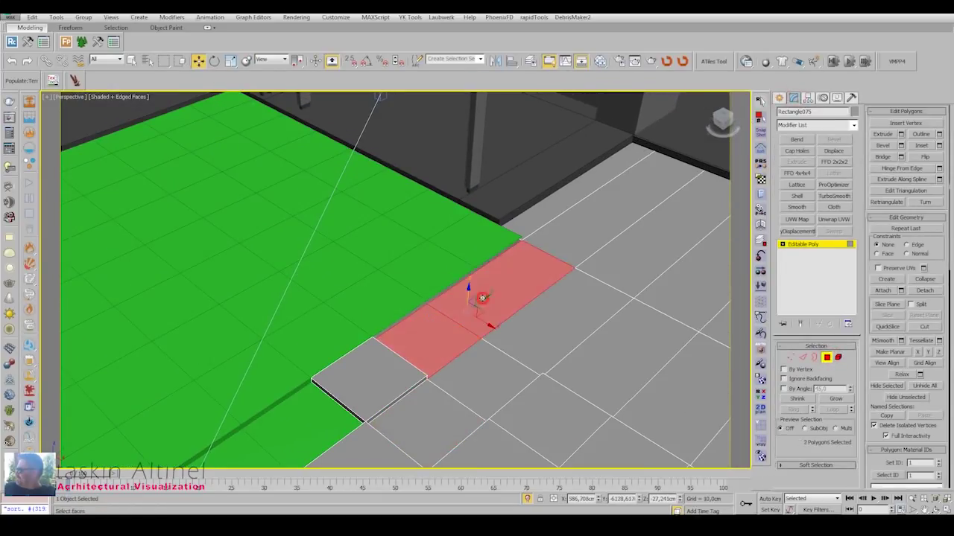
pyautogui.press('z')
pyautogui.click(925, 290)
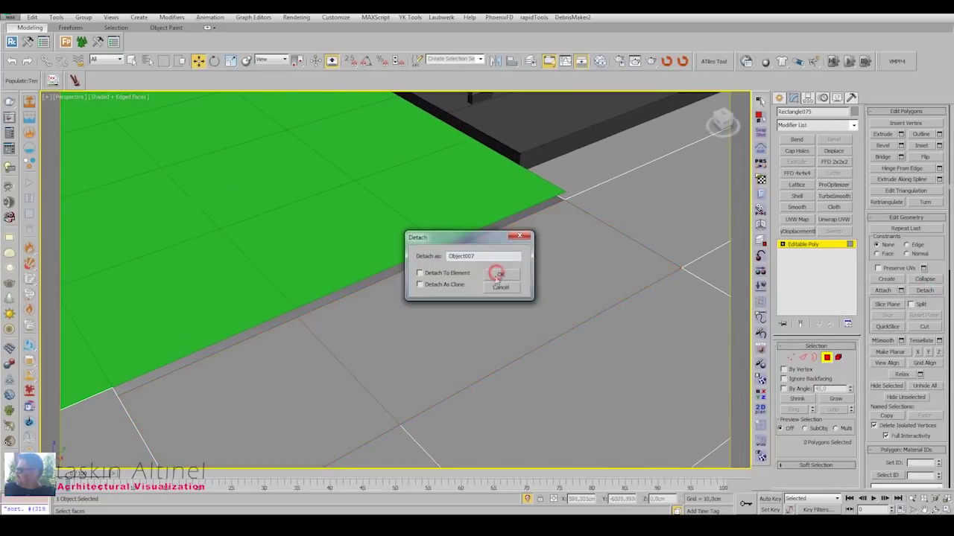
pyautogui.click(498, 268)
pyautogui.click(826, 358)
# Inset the Object007 tiles and extrude the border ring up into 55.549 cm walls.
pyautogui.click(825, 357)
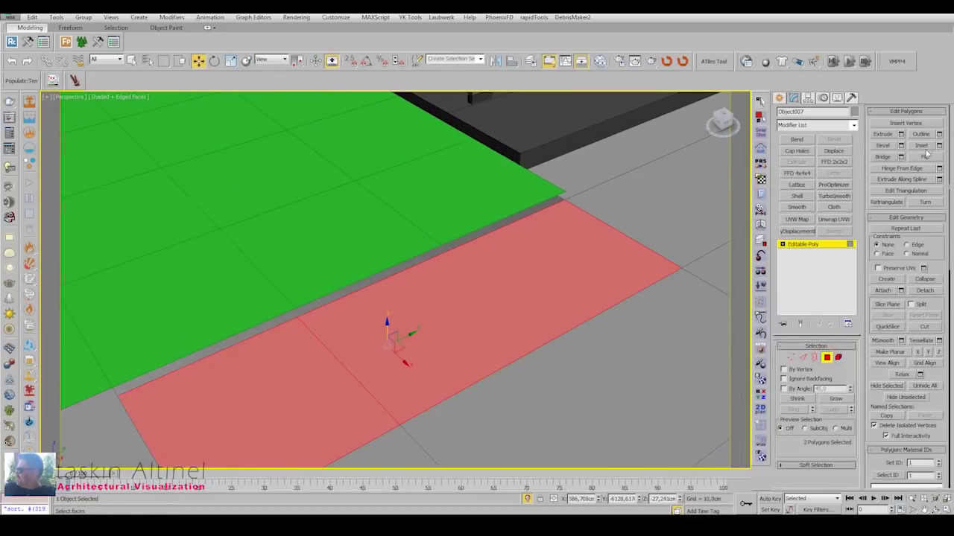
pyautogui.click(938, 146)
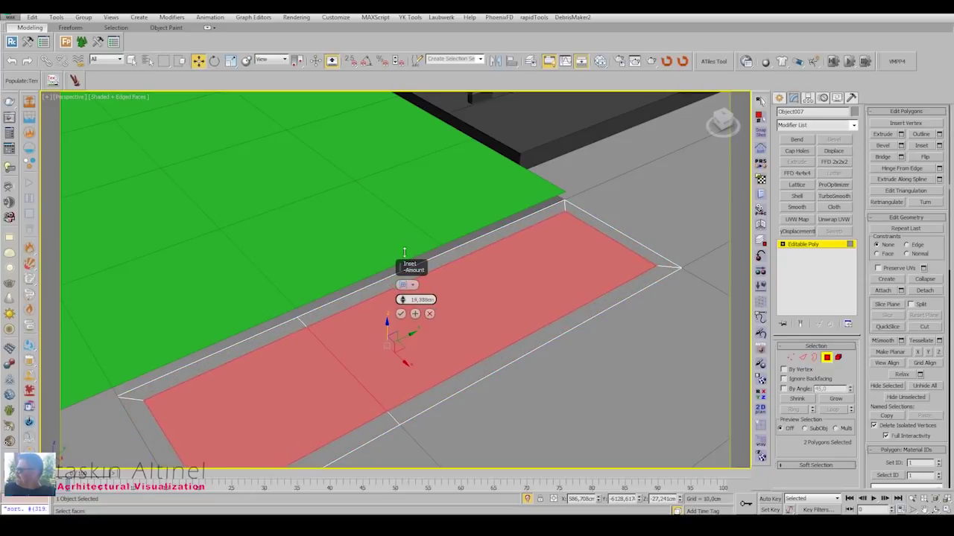
pyautogui.click(400, 314)
pyautogui.hotkey('ctrl', 'i')
pyautogui.click(900, 134)
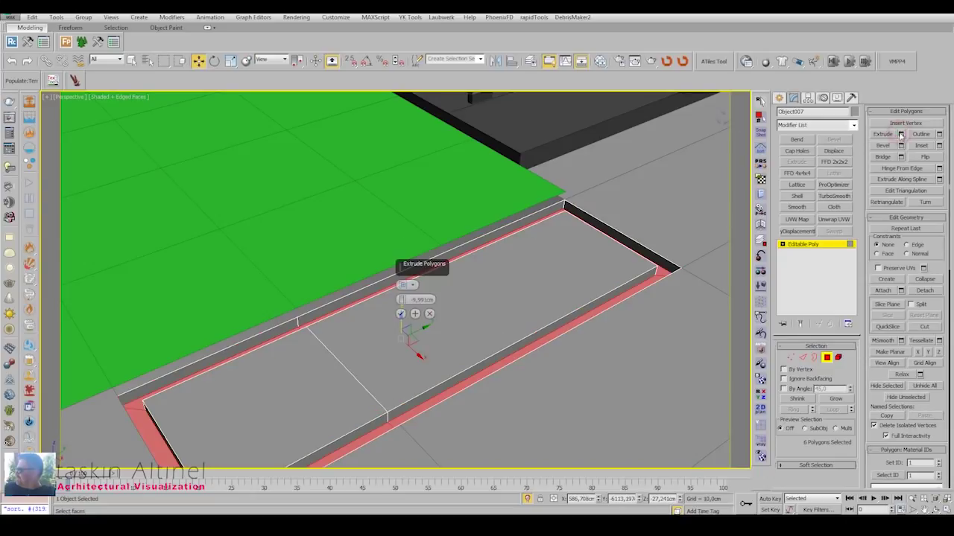
pyautogui.moveTo(401, 301); pyautogui.dragTo(358, 105)
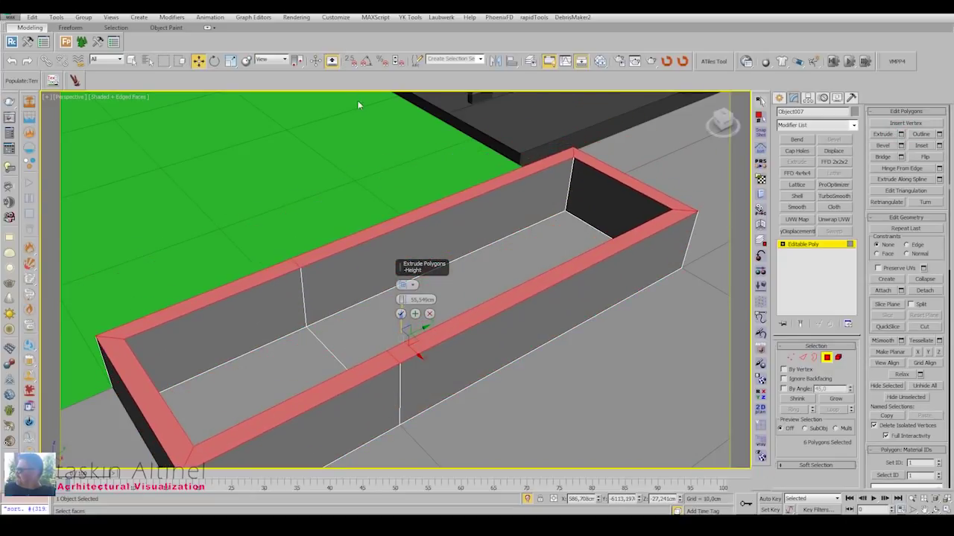
pyautogui.click(263, 373)
pyautogui.keyDown('ctrl'); pyautogui.click(379, 320); pyautogui.keyUp('ctrl')
pyautogui.moveTo(263, 386)
pyautogui.keyDown('alt'); pyautogui.mouseDown(button='middle')
pyautogui.moveTo(379, 320)
pyautogui.moveTo(367, 282)
pyautogui.mouseUp(button='middle'); pyautogui.keyUp('alt')
pyautogui.scroll(-5, 366, 282)
pyautogui.scroll(-3, 450, 276)
# Frame the paving and planter in the top-down view with nothing selected.
pyautogui.scroll(-5, 477, 265)
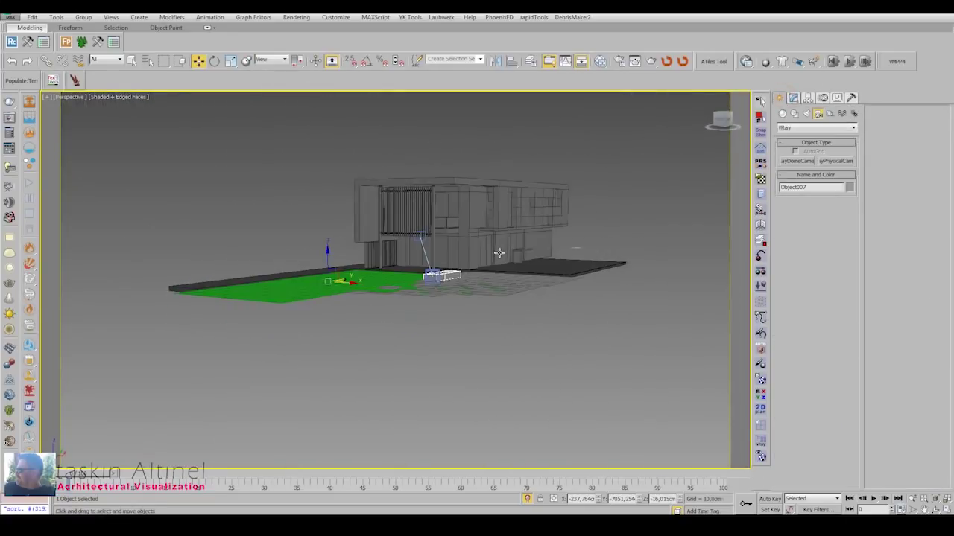
pyautogui.scroll(5, 444, 280)
pyautogui.moveTo(494, 288); pyautogui.dragTo(469, 196, button='middle')
pyautogui.scroll(-3, 468, 196)
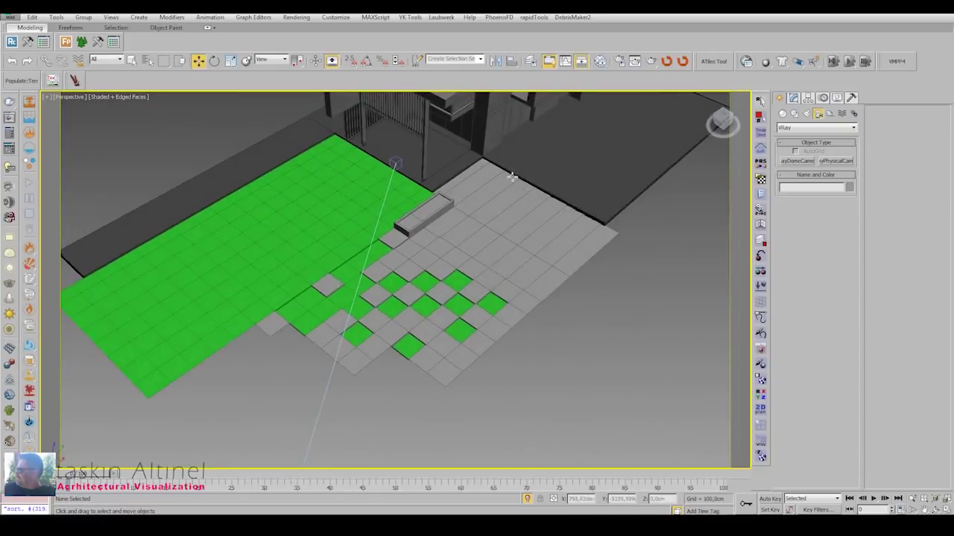
pyautogui.scroll(3, 479, 173)
pyautogui.click(479, 174)
pyautogui.press('t')
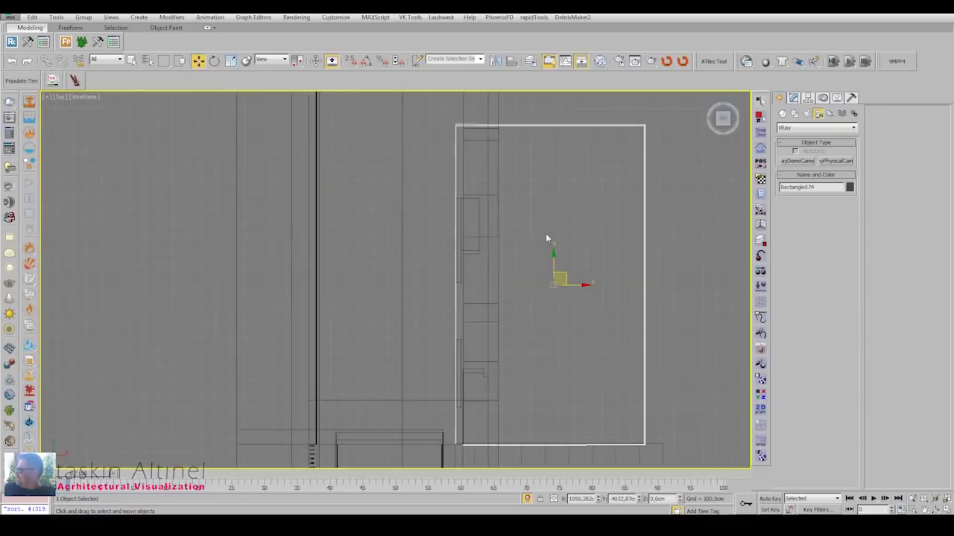
pyautogui.scroll(-5, 546, 234)
pyautogui.scroll(5, 479, 173)
pyautogui.scroll(2, 672, 223)
pyautogui.click(494, 279)
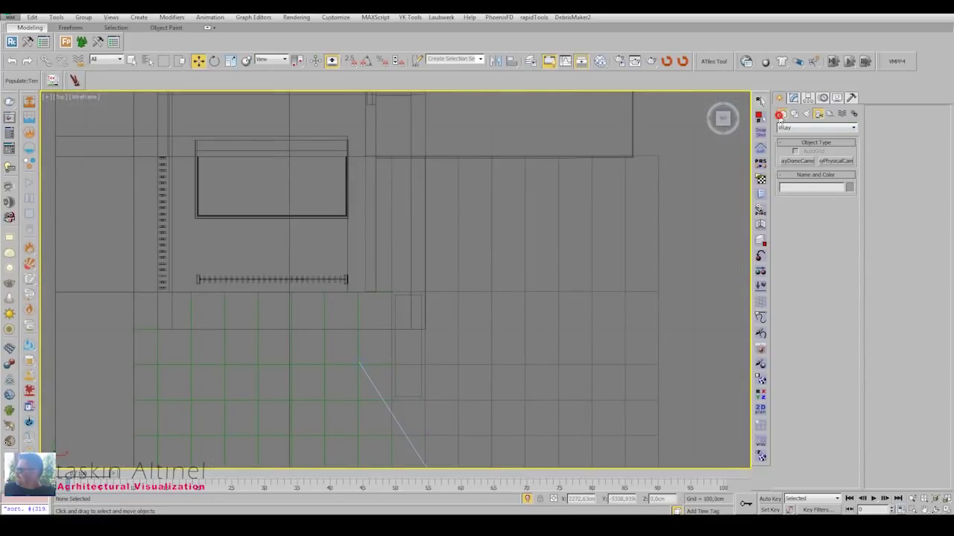
# Create the long raised slab Box001 across the paving beside the planter.
pyautogui.click(782, 113)
pyautogui.click(796, 161)
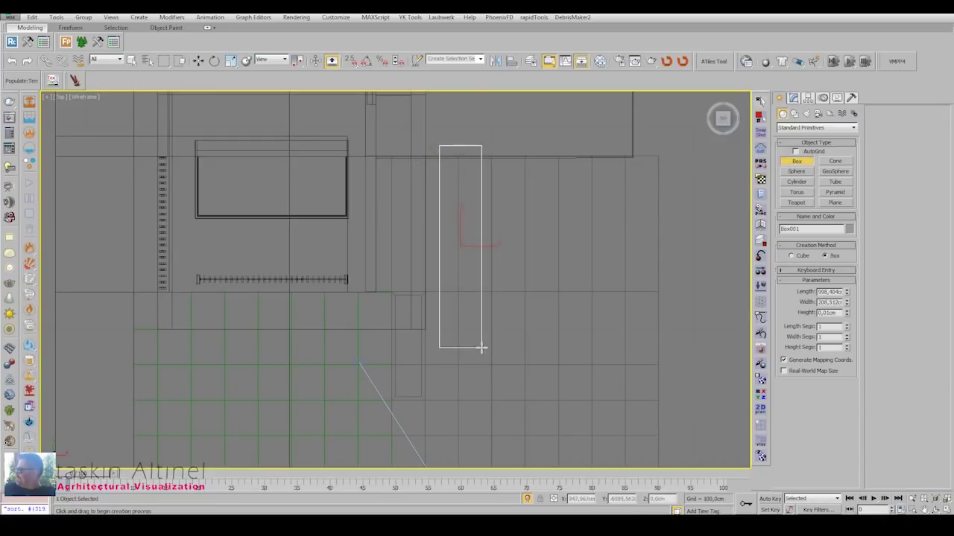
pyautogui.click(483, 402)
pyautogui.press('p')
pyautogui.press('w')
pyautogui.scroll(3, 385, 315)
pyautogui.moveTo(387, 234)
pyautogui.keyDown('alt'); pyautogui.mouseDown(button='middle')
pyautogui.moveTo(486, 272)
pyautogui.moveTo(485, 261)
pyautogui.mouseUp(button='middle'); pyautogui.keyUp('alt')
pyautogui.keyDown('alt'); pyautogui.moveTo(632, 273); pyautogui.dragTo(603, 285, button='middle'); pyautogui.keyUp('alt')
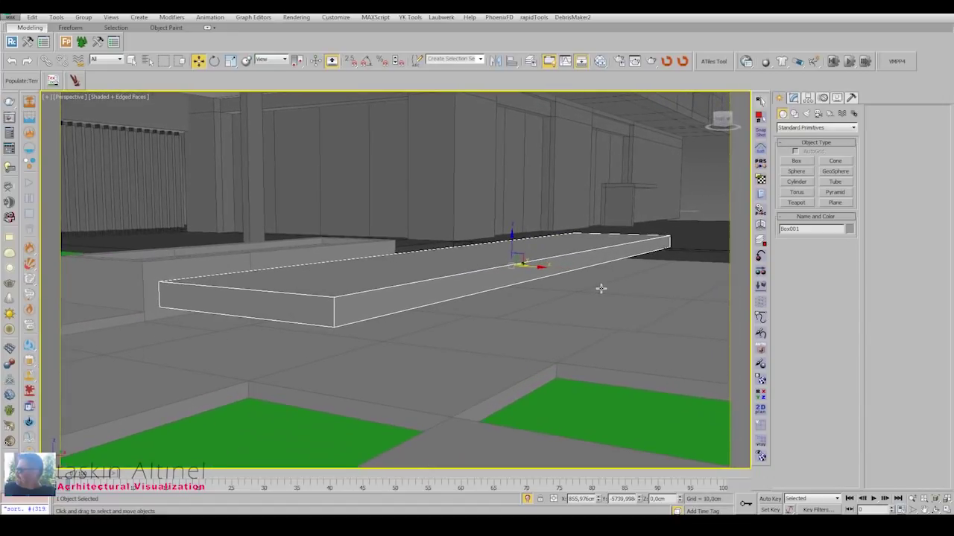
pyautogui.scroll(3, 564, 310)
# Shift-rotate Box001 by 90° in Top view to clone it as Box002.
pyautogui.press('t')
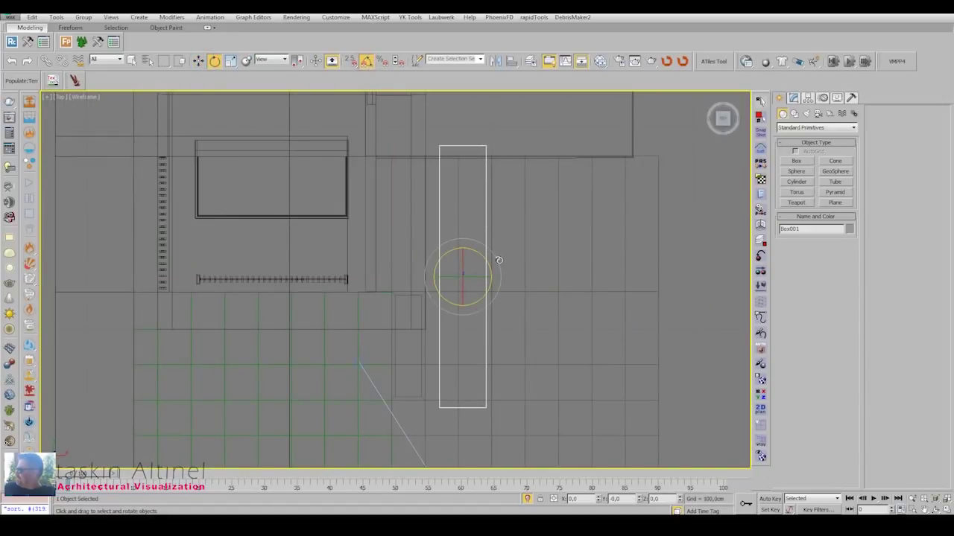
pyautogui.moveTo(498, 260)
pyautogui.keyDown('shift'); pyautogui.mouseDown()
pyautogui.moveTo(511, 303)
pyautogui.moveTo(534, 297)
pyautogui.moveTo(599, 321)
pyautogui.moveTo(568, 327)
pyautogui.mouseUp(); pyautogui.keyUp('shift')
pyautogui.press('Return')
pyautogui.press('w')
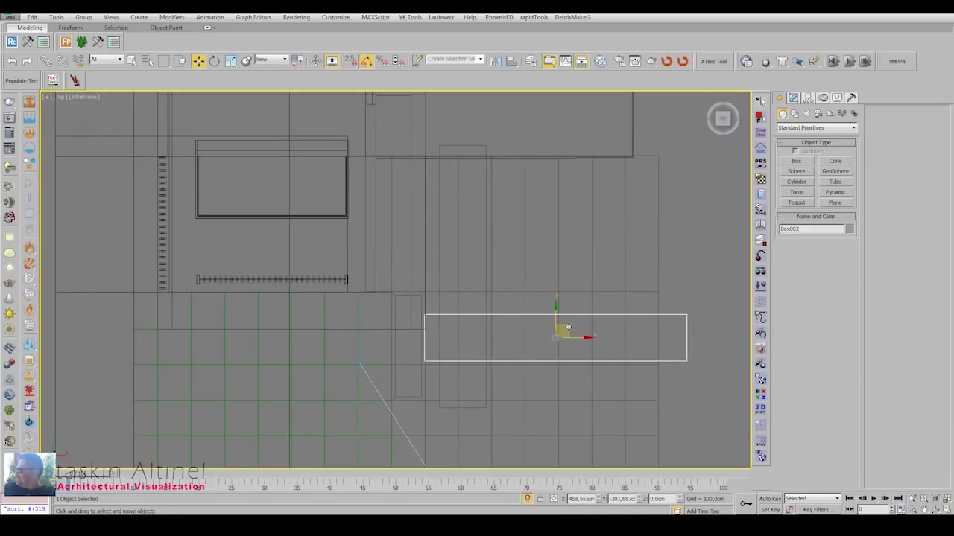
# Lower Box002 about 17 cm and convert it to Editable Poly.
pyautogui.hotkey('alt', 'w')
pyautogui.hotkey('alt', 'w')
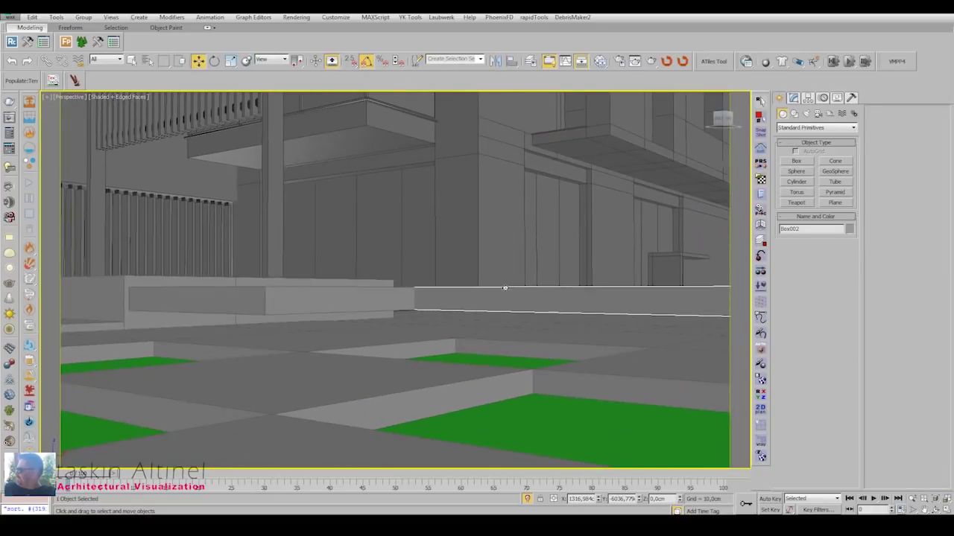
pyautogui.moveTo(443, 316); pyautogui.dragTo(444, 310)
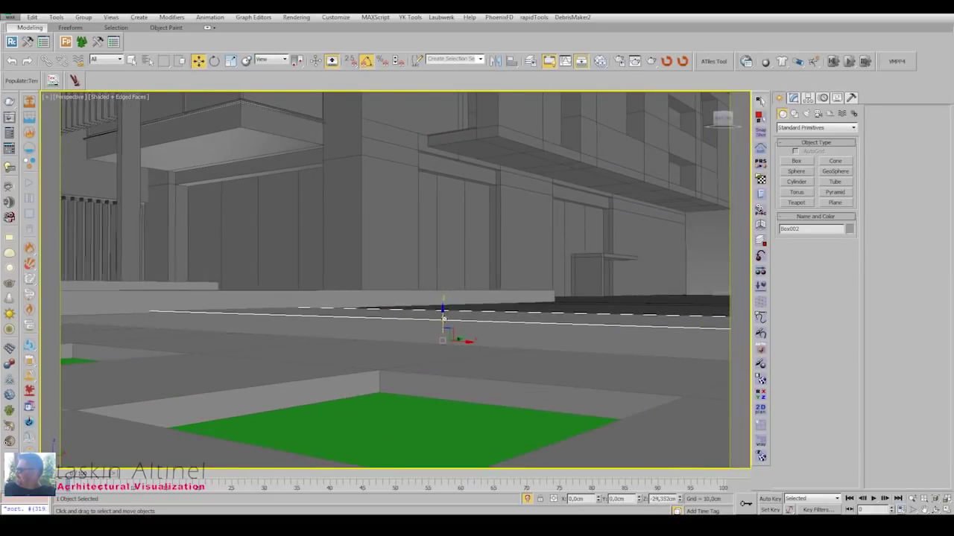
pyautogui.moveTo(444, 310)
pyautogui.keyDown('alt'); pyautogui.mouseDown(button='middle')
pyautogui.moveTo(483, 288)
pyautogui.moveTo(526, 305)
pyautogui.moveTo(521, 293)
pyautogui.mouseUp(button='middle'); pyautogui.keyUp('alt')
pyautogui.rightClick(521, 293)
# Convert Box002 to Editable Poly and move its far-end vertices inward to shorten it.
pyautogui.click(681, 404)
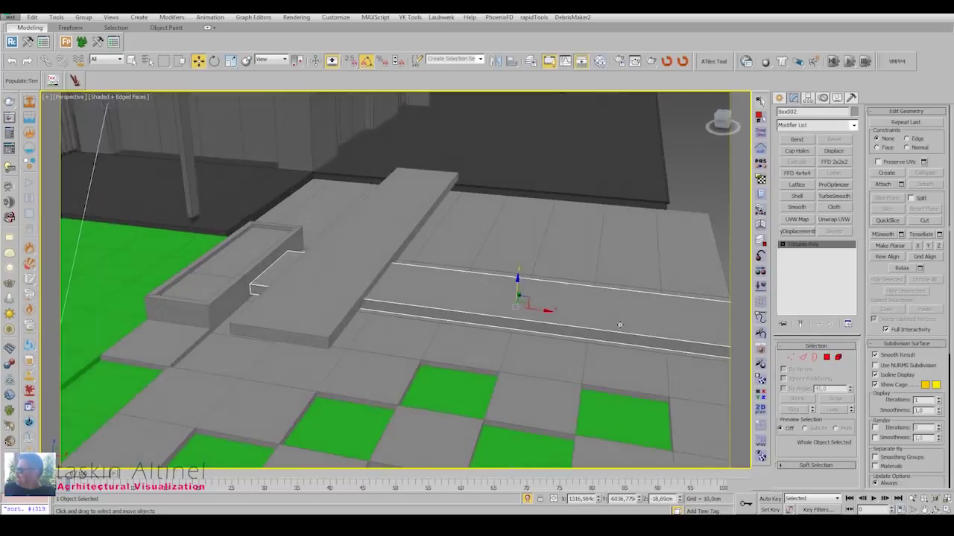
pyautogui.keyDown('alt'); pyautogui.moveTo(634, 372); pyautogui.dragTo(715, 357, button='middle'); pyautogui.keyUp('alt')
pyautogui.click(791, 358)
pyautogui.moveTo(603, 253); pyautogui.dragTo(648, 350)
pyautogui.moveTo(644, 305); pyautogui.dragTo(589, 304)
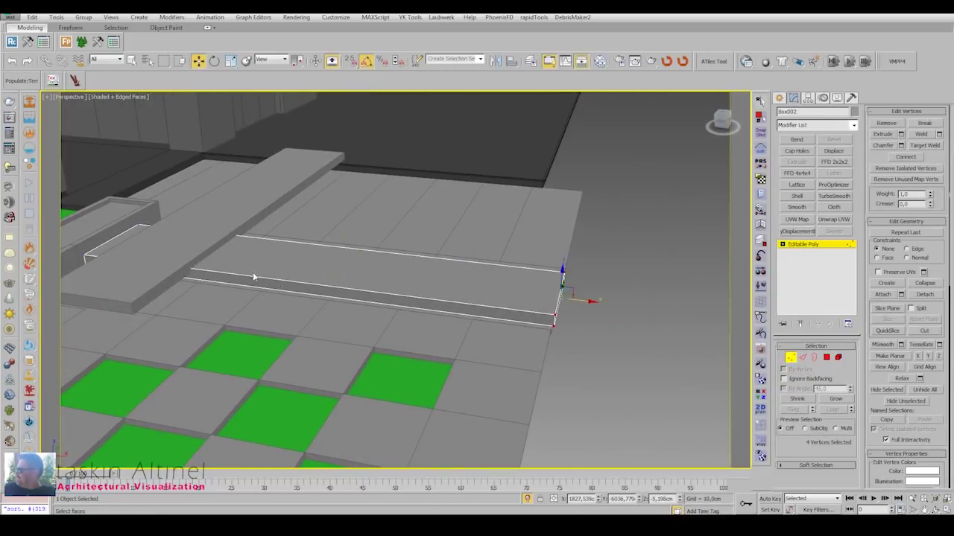
pyautogui.keyDown('alt'); pyautogui.moveTo(254, 276); pyautogui.dragTo(312, 295, button='middle'); pyautogui.keyUp('alt')
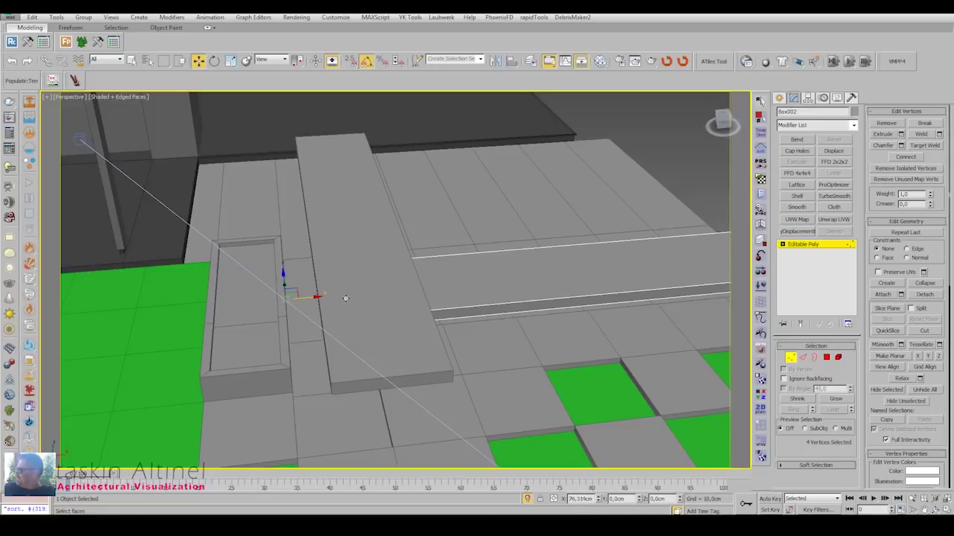
pyautogui.keyDown('alt'); pyautogui.moveTo(345, 293); pyautogui.dragTo(711, 148, button='middle'); pyautogui.keyUp('alt')
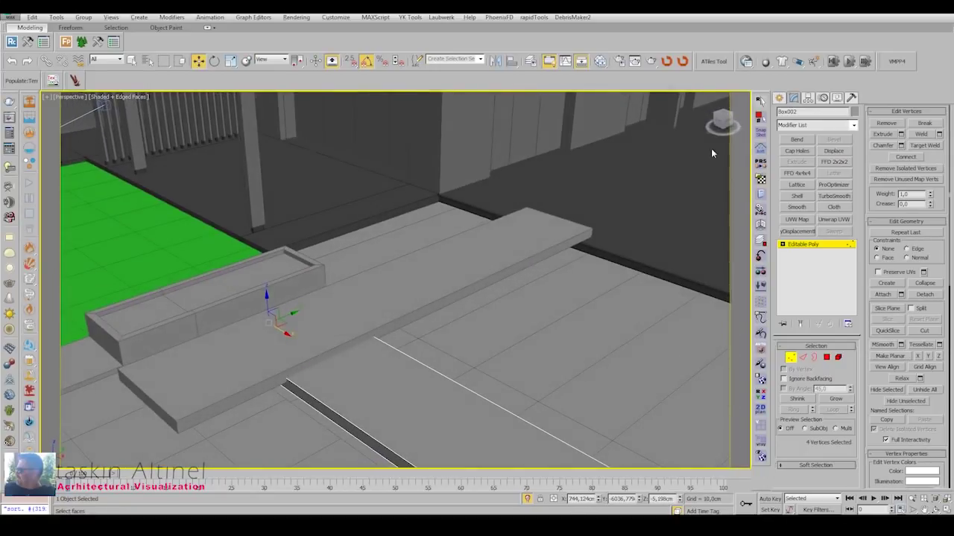
pyautogui.click(776, 97)
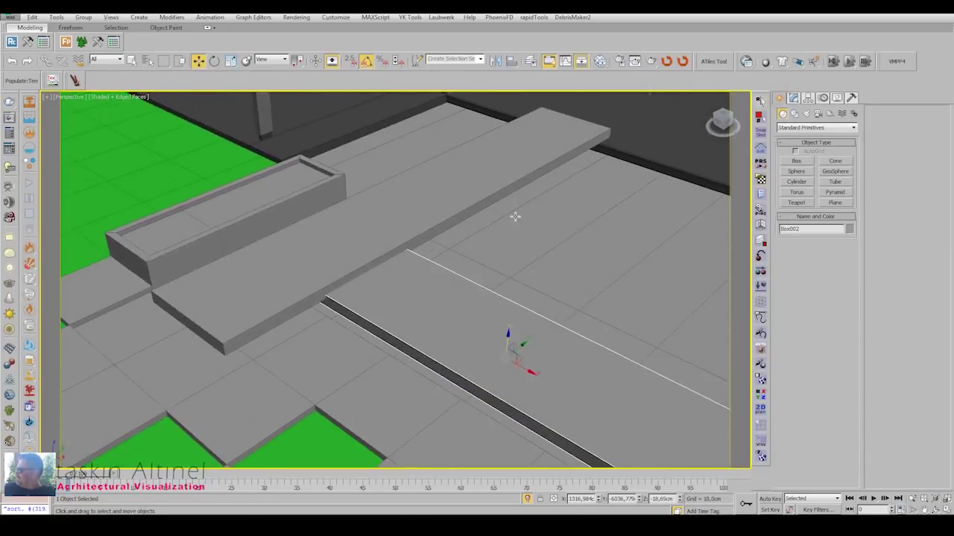
# Select the raised slab Box001 and isolate it with Alt+Q.
pyautogui.moveTo(513, 214)
pyautogui.keyDown('alt'); pyautogui.mouseDown(button='middle')
pyautogui.moveTo(387, 268)
pyautogui.moveTo(421, 313)
pyautogui.moveTo(451, 287)
pyautogui.mouseUp(button='middle'); pyautogui.keyUp('alt')
pyautogui.click(351, 263)
pyautogui.hotkey('alt', 'q')
pyautogui.scroll(5, 387, 318)
pyautogui.keyDown('alt'); pyautogui.moveTo(387, 318); pyautogui.dragTo(443, 283, button='middle'); pyautogui.keyUp('alt')
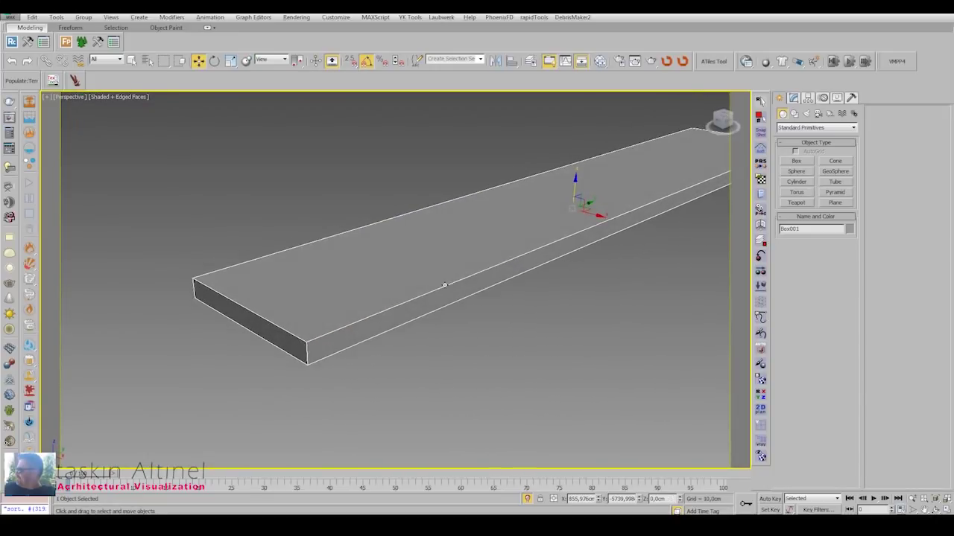
# Toggle between four-view and single-view layouts, ending with the Left viewport maximized.
pyautogui.hotkey('alt', 'w')
pyautogui.hotkey('alt', 'w')
pyautogui.hotkey('alt', 'w')
pyautogui.rightClick(253, 310)
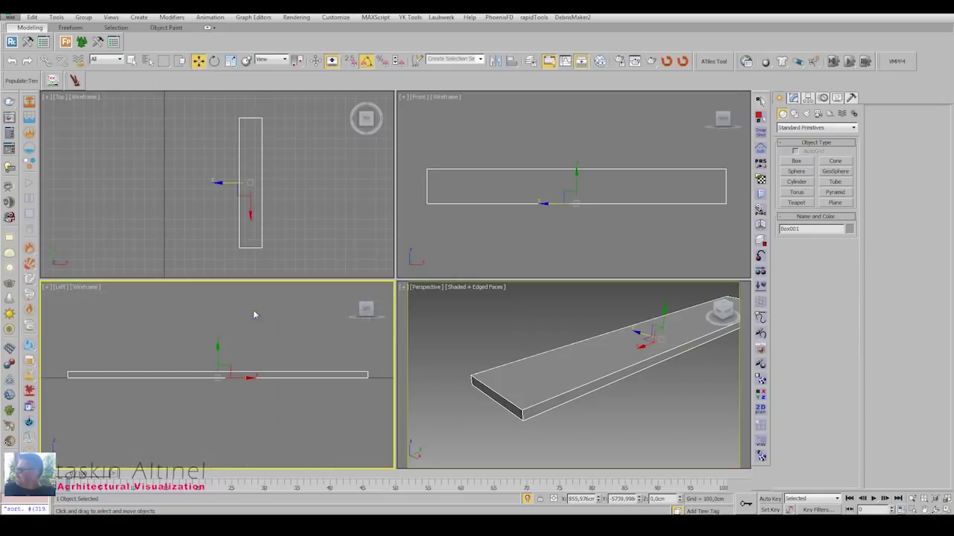
pyautogui.rightClick(544, 231)
pyautogui.hotkey('alt', 'w')
pyautogui.hotkey('alt', 'w')
pyautogui.rightClick(494, 322)
pyautogui.hotkey('alt', 'w')
pyautogui.moveTo(494, 324)
pyautogui.keyDown('alt'); pyautogui.mouseDown(button='middle')
pyautogui.moveTo(450, 317)
pyautogui.moveTo(463, 307)
pyautogui.mouseUp(button='middle'); pyautogui.keyUp('alt')
pyautogui.hotkey('alt', 'w')
pyautogui.rightClick(479, 263)
pyautogui.hotkey('alt', 'w')
pyautogui.click(787, 99)
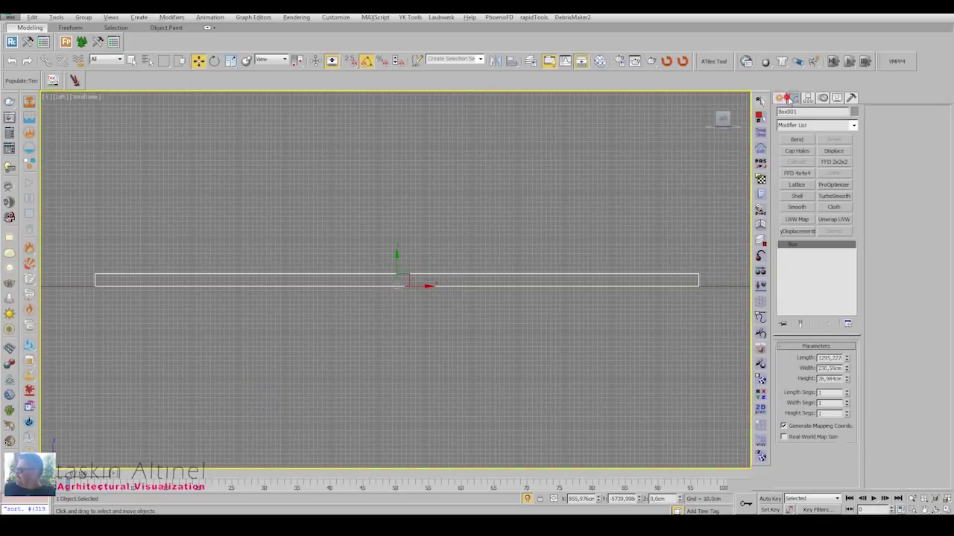
pyautogui.hotkey('alt', 'w')
pyautogui.hotkey('alt', 'w')
pyautogui.click(780, 99)
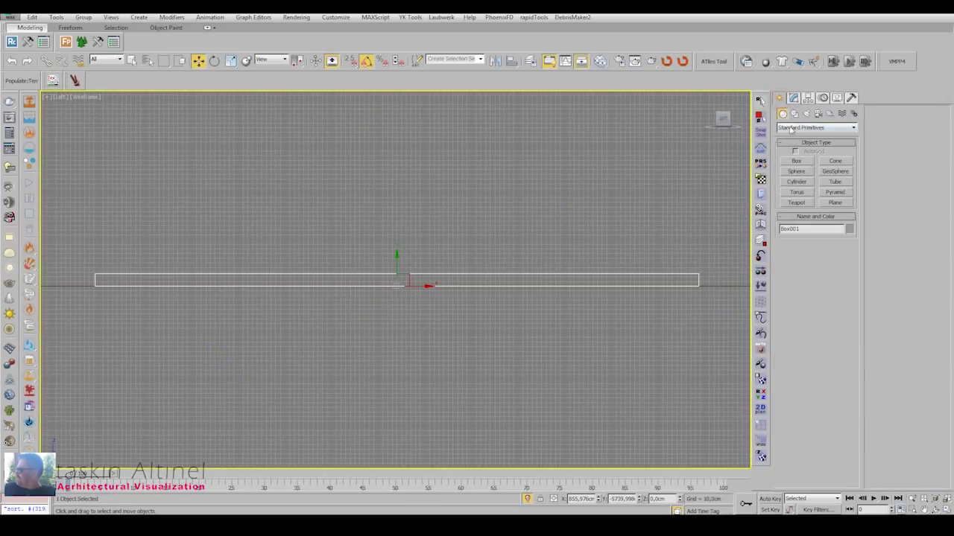
# Draw a line from the slab's corner with vertex snapping on.
pyautogui.click(793, 113)
pyautogui.click(797, 169)
pyautogui.press('s')
pyautogui.click(695, 272)
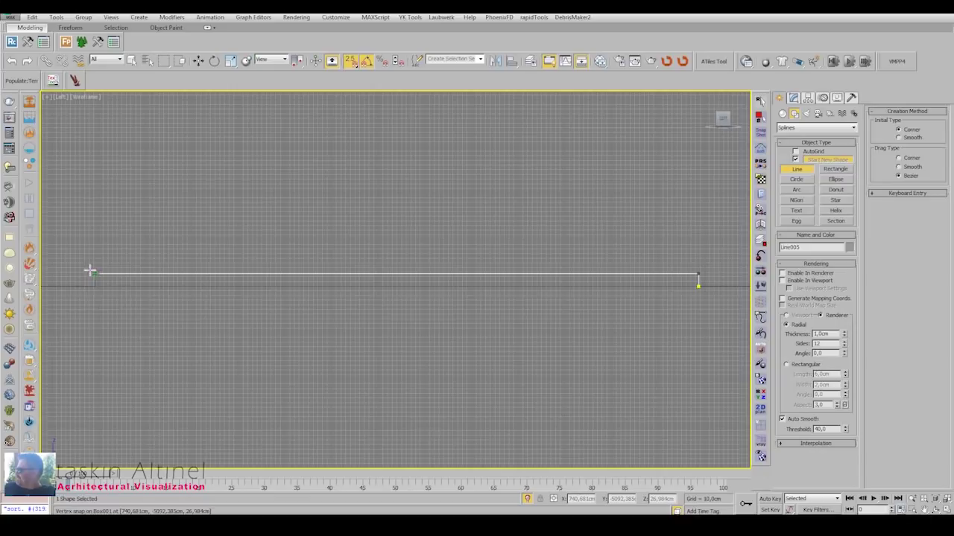
pyautogui.rightClick(463, 305)
pyautogui.press('w')
# Outline the line spline into a closed profile and move it onto the slab's front top edge.
pyautogui.click(793, 99)
pyautogui.press('3')
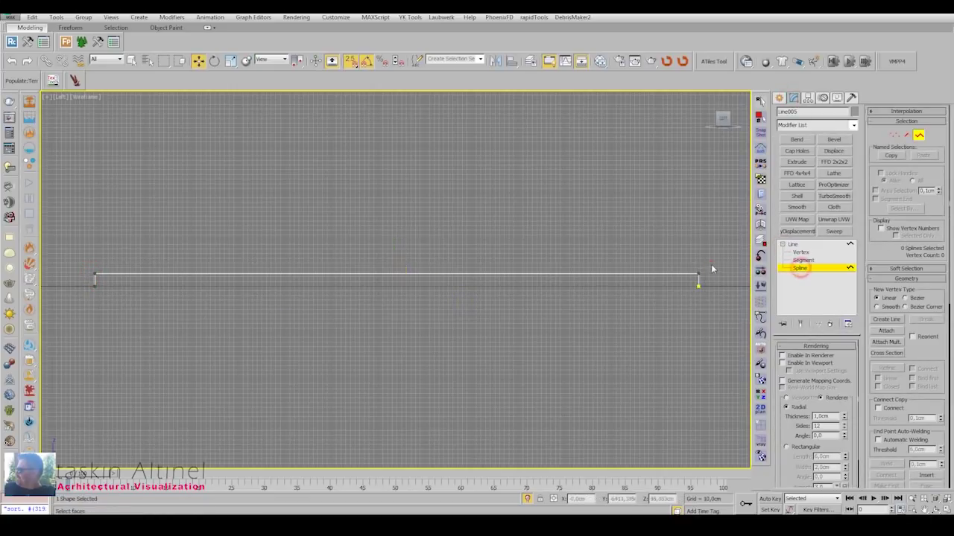
pyautogui.click(698, 277)
pyautogui.scroll(5, 573, 265)
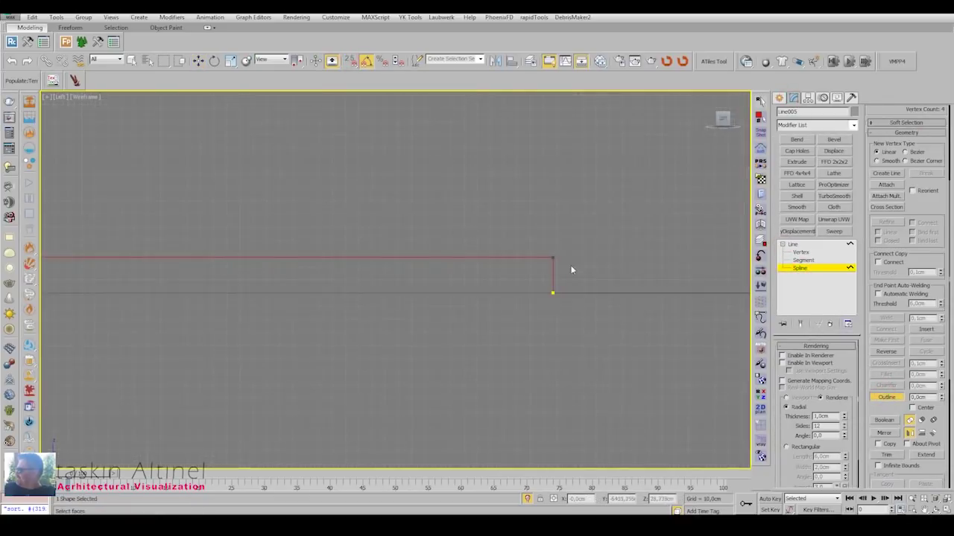
pyautogui.scroll(4, 559, 266)
pyautogui.moveTo(560, 266); pyautogui.dragTo(560, 277)
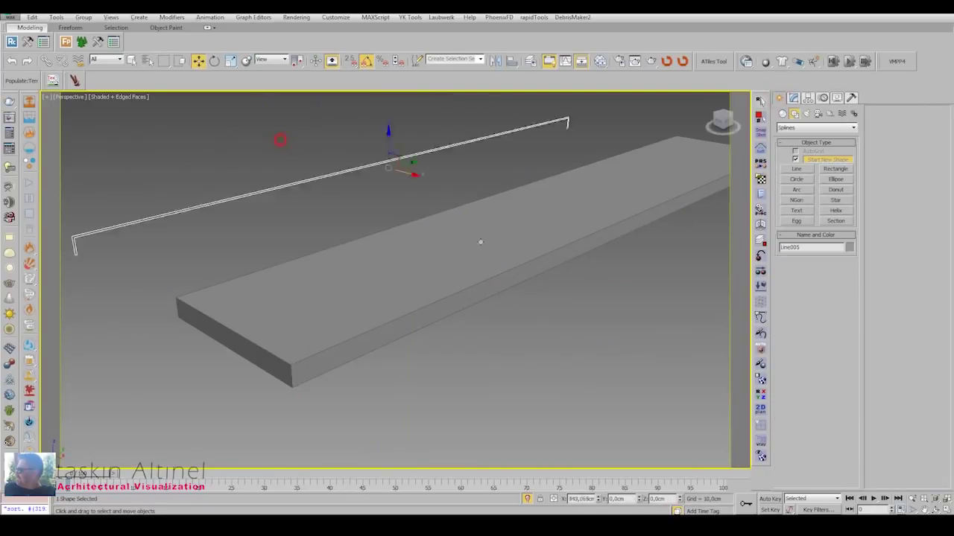
pyautogui.moveTo(481, 241); pyautogui.dragTo(630, 309)
# Extrude the profile into a thin board and convert it to Editable Poly.
pyautogui.click(793, 98)
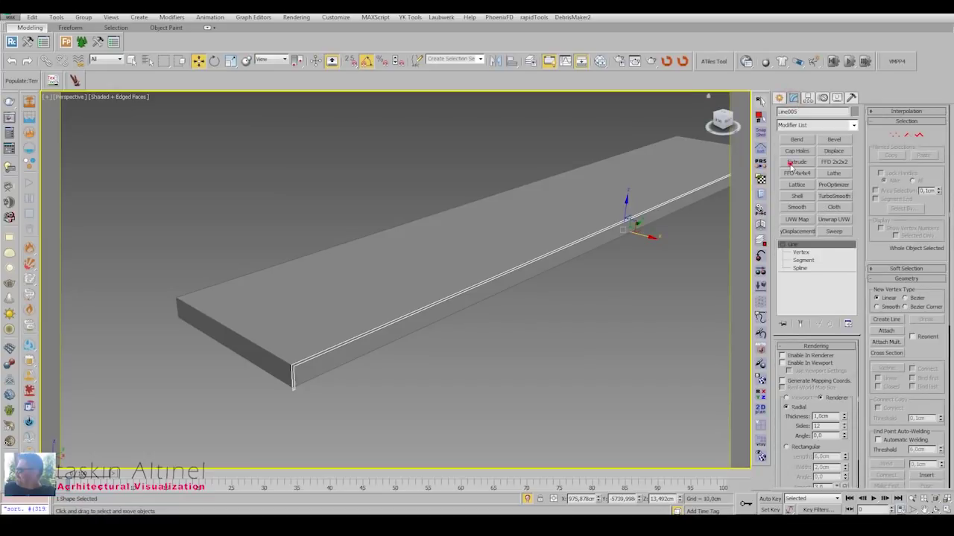
pyautogui.click(797, 162)
pyautogui.moveTo(845, 361); pyautogui.dragTo(845, 358)
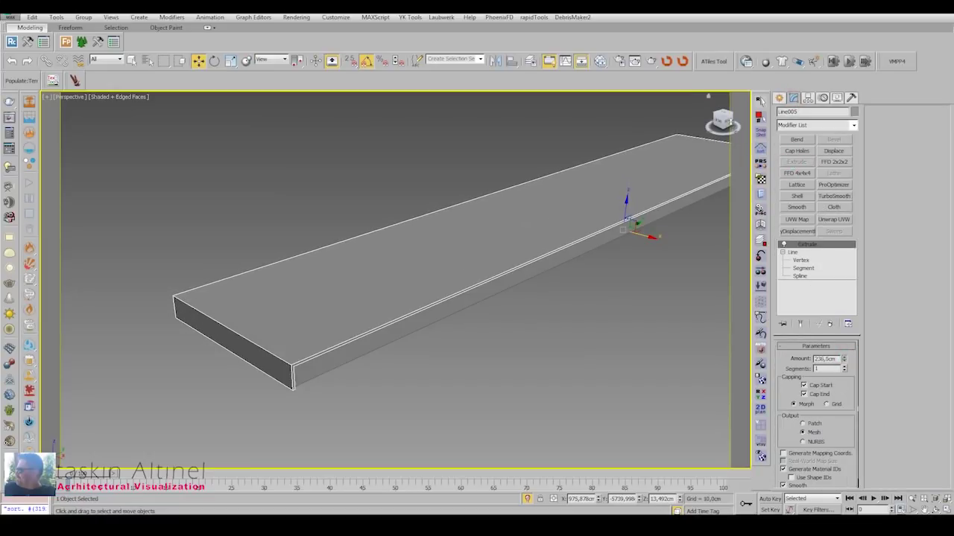
pyautogui.moveTo(317, 249)
pyautogui.keyDown('alt'); pyautogui.mouseDown(button='middle')
pyautogui.moveTo(509, 294)
pyautogui.moveTo(499, 261)
pyautogui.moveTo(538, 251)
pyautogui.moveTo(502, 257)
pyautogui.moveTo(630, 282)
pyautogui.mouseUp(button='middle'); pyautogui.keyUp('alt')
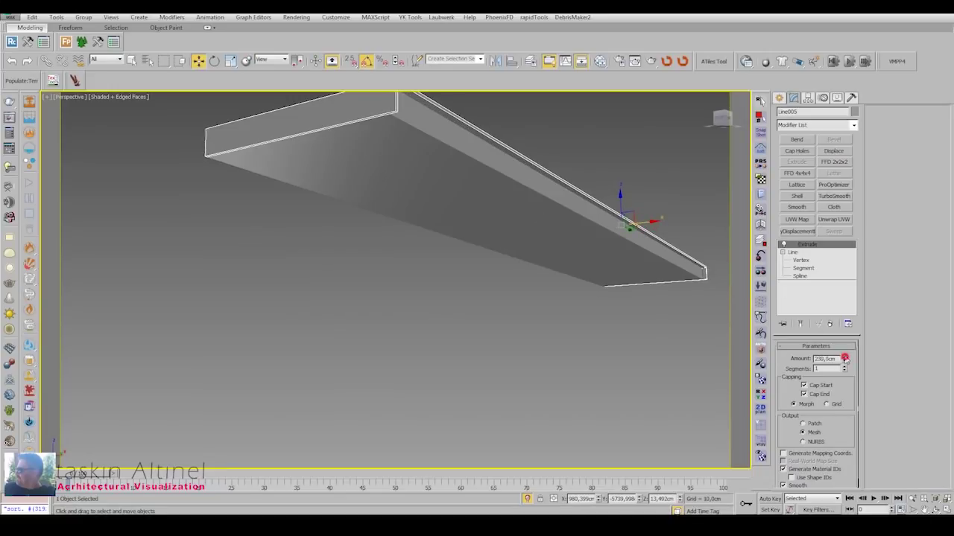
pyautogui.keyDown('alt'); pyautogui.moveTo(521, 268); pyautogui.dragTo(468, 304, button='middle'); pyautogui.keyUp('alt')
pyautogui.rightClick(466, 301)
pyautogui.click(619, 411)
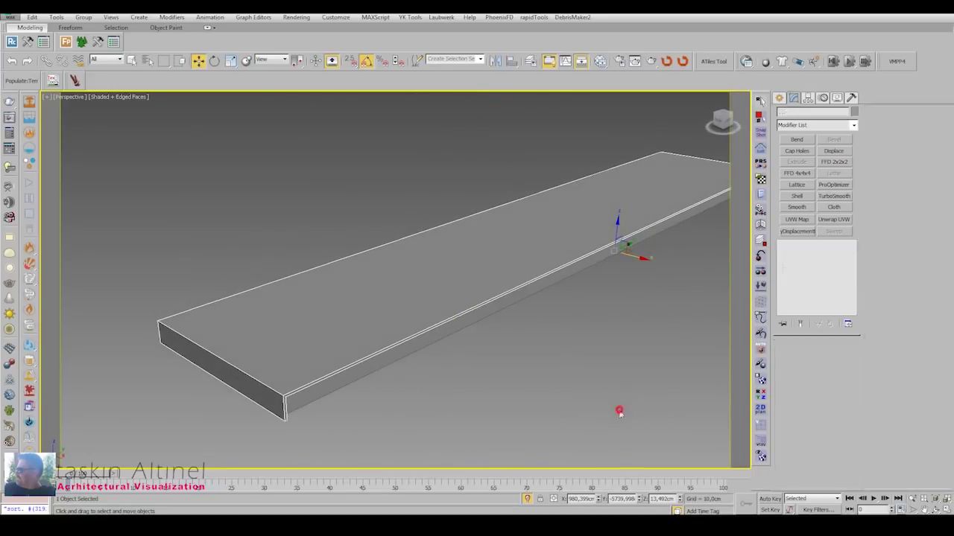
pyautogui.keyDown('alt'); pyautogui.moveTo(619, 411); pyautogui.dragTo(422, 320, button='middle'); pyautogui.keyUp('alt')
# In the Left view, select the board's end vertices and QuickSlice across its corner.
pyautogui.press('l')
pyautogui.scroll(2, 305, 331)
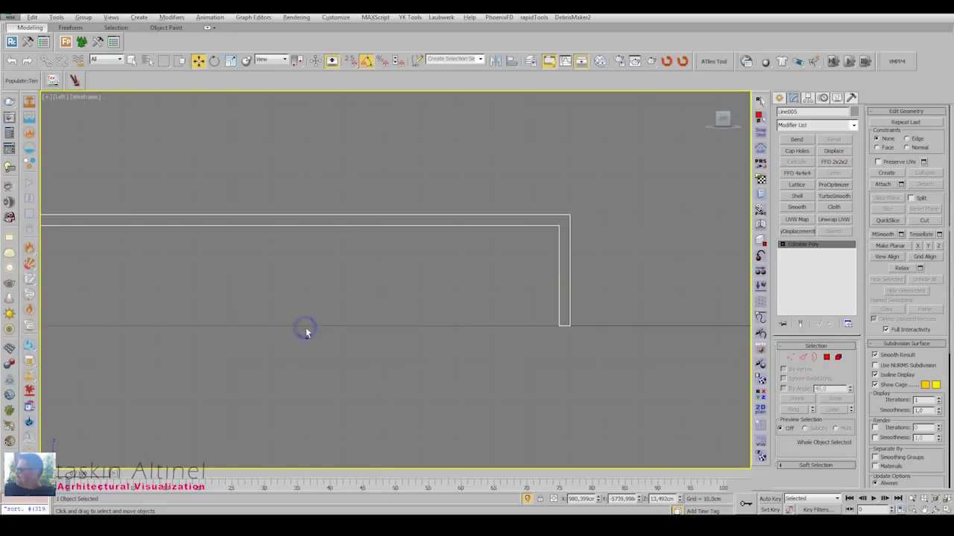
pyautogui.click(790, 358)
pyautogui.moveTo(551, 209); pyautogui.dragTo(578, 231)
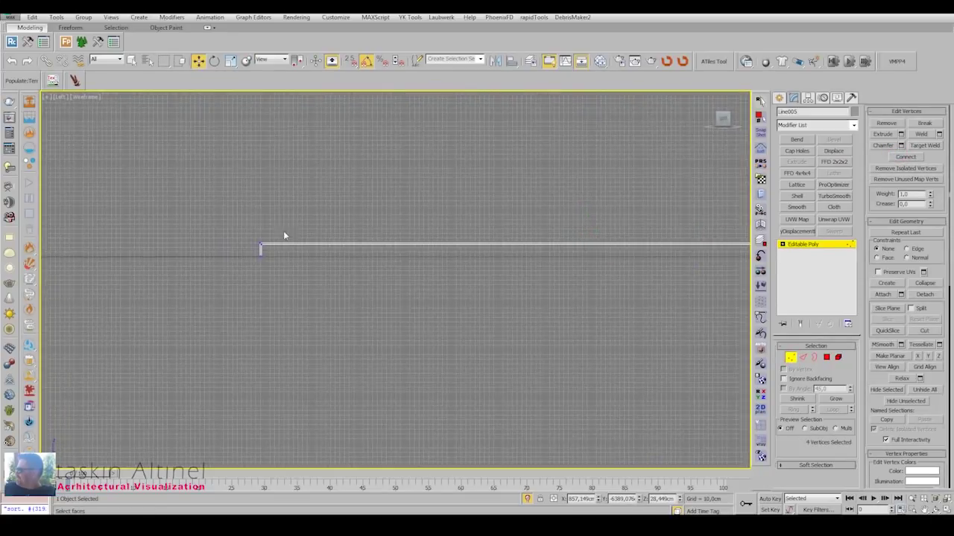
pyautogui.scroll(3, 283, 236)
pyautogui.scroll(5, 156, 271)
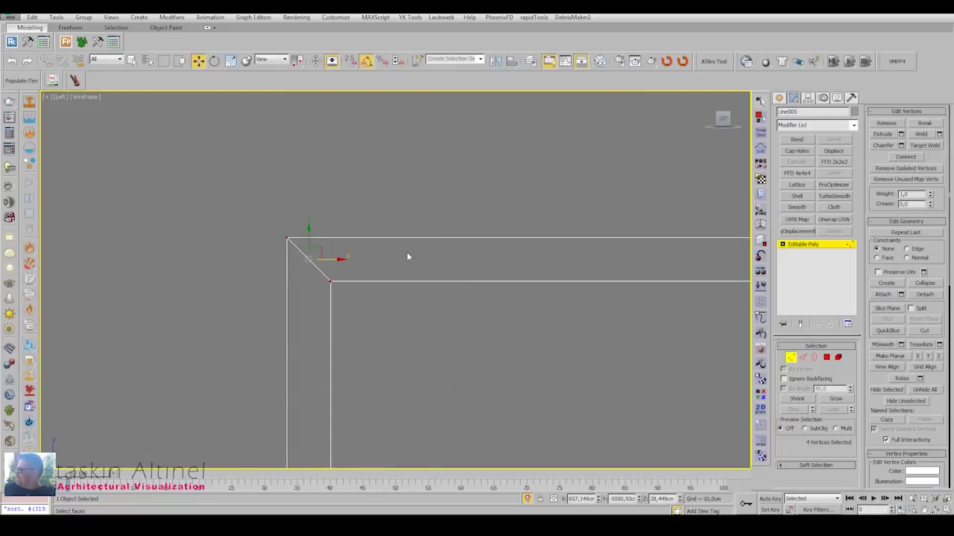
pyautogui.click(802, 357)
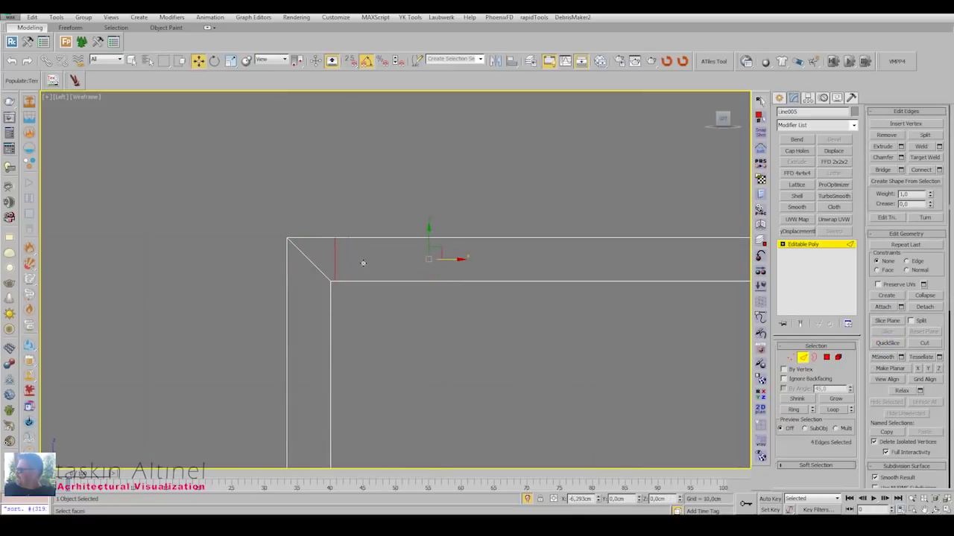
pyautogui.scroll(-4, 363, 262)
pyautogui.scroll(-3, 363, 262)
pyautogui.scroll(3, 719, 204)
pyautogui.scroll(3, 719, 205)
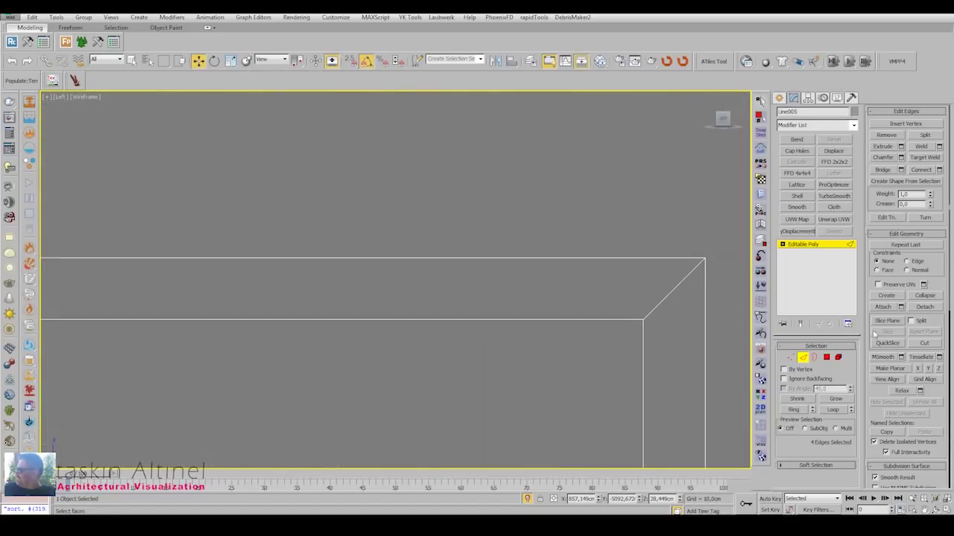
pyautogui.click(878, 340)
pyautogui.scroll(3, 656, 295)
pyautogui.click(622, 315)
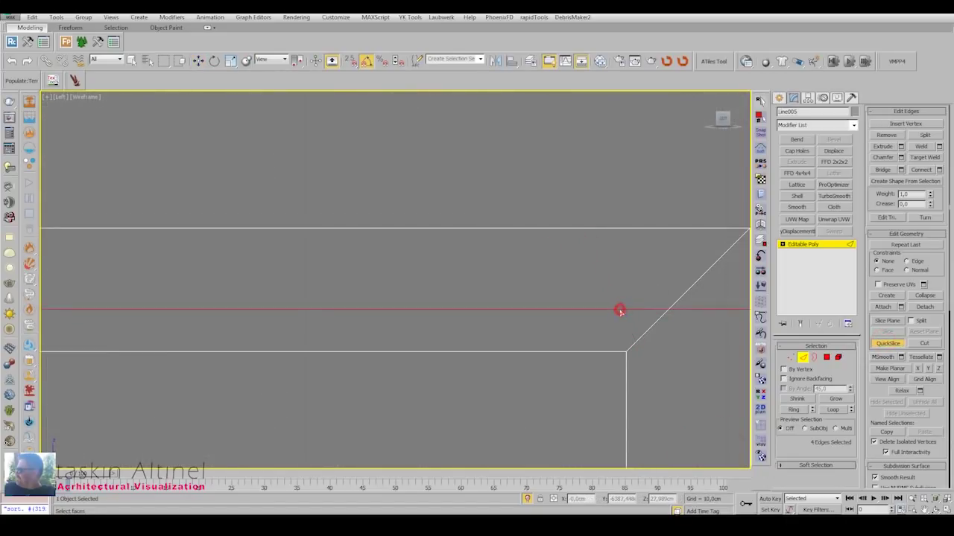
# Select the vertices along the slice and connect the long edges with 48 segments.
pyautogui.press('1')
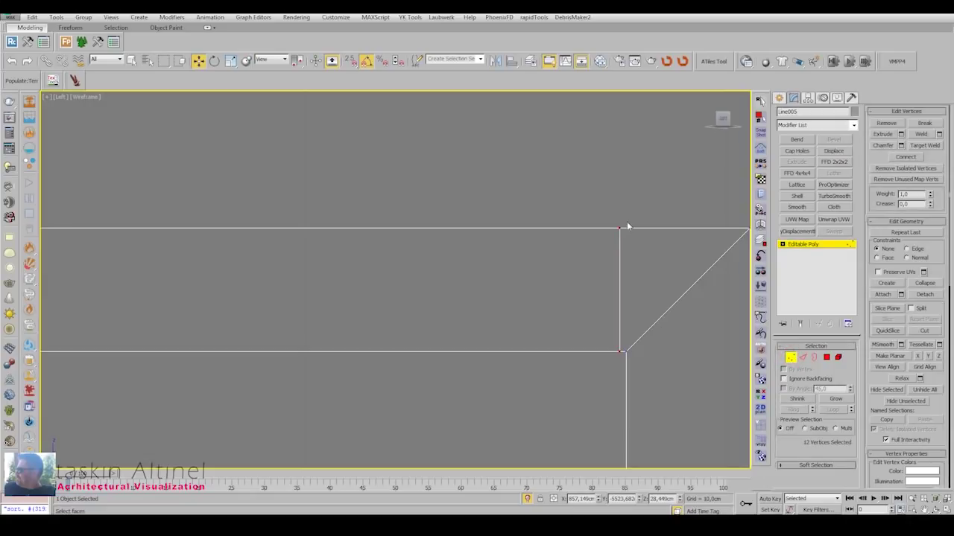
pyautogui.click(622, 225)
pyautogui.moveTo(608, 334); pyautogui.dragTo(622, 365)
pyautogui.press('2')
pyautogui.hotkey('alt', 'w')
pyautogui.hotkey('alt', 'w')
pyautogui.click(939, 166)
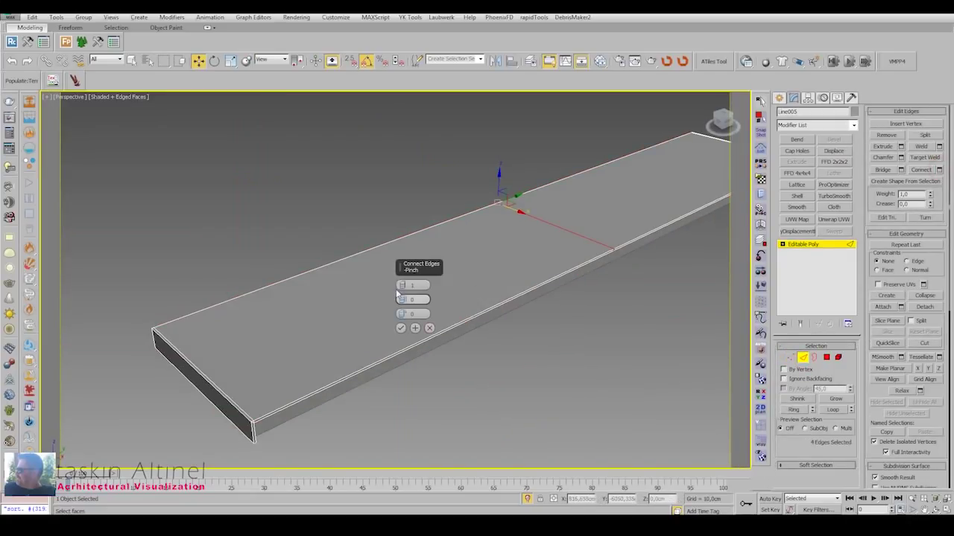
pyautogui.moveTo(395, 225); pyautogui.dragTo(395, 195)
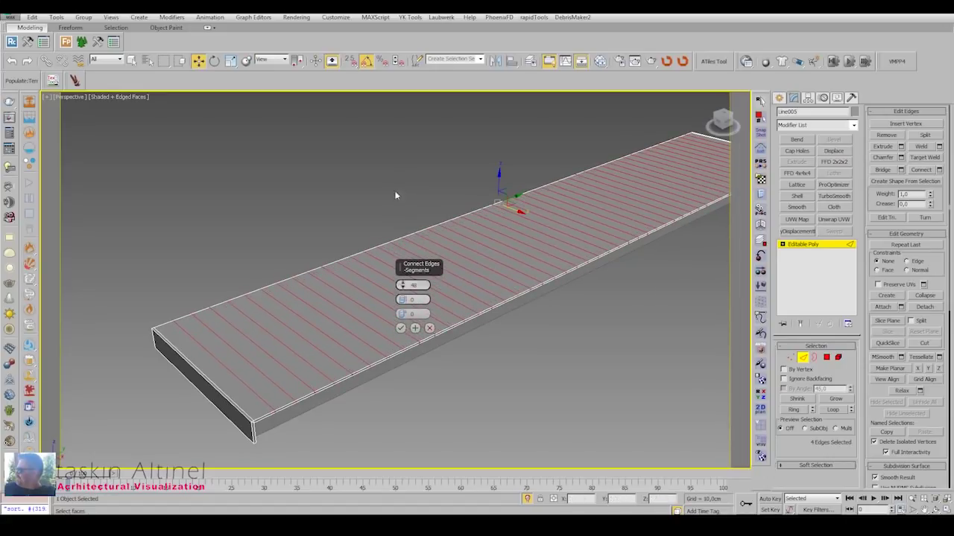
pyautogui.scroll(5, 334, 368)
# Chamfer the 48 new crossing edges into grooves and exit edge editing.
pyautogui.click(901, 158)
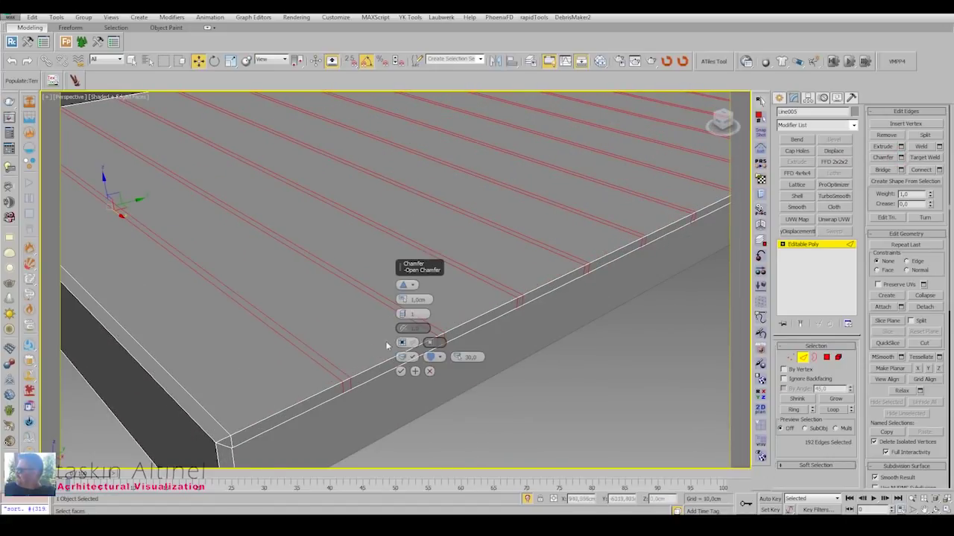
pyautogui.moveTo(402, 301); pyautogui.dragTo(403, 297)
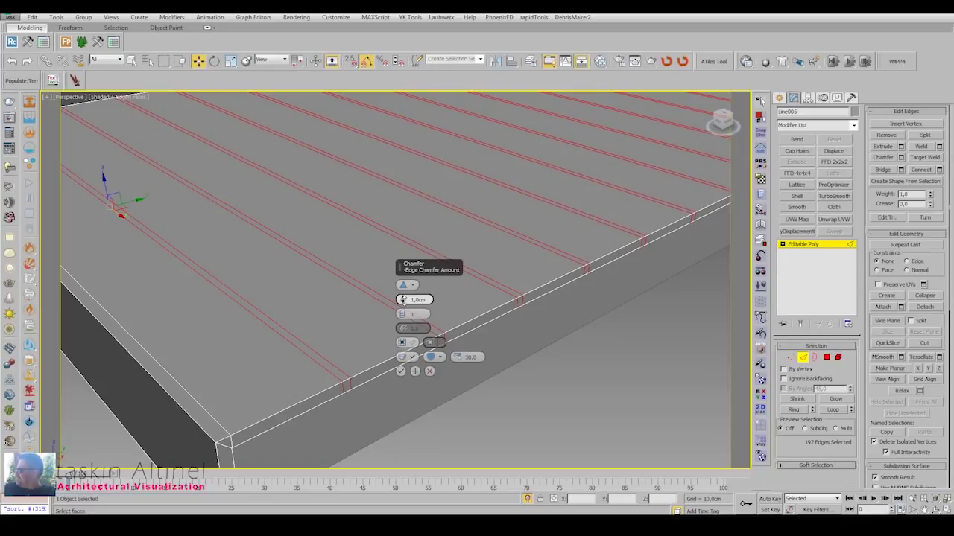
pyautogui.click(400, 371)
pyautogui.hotkey('ctrl', 'z')
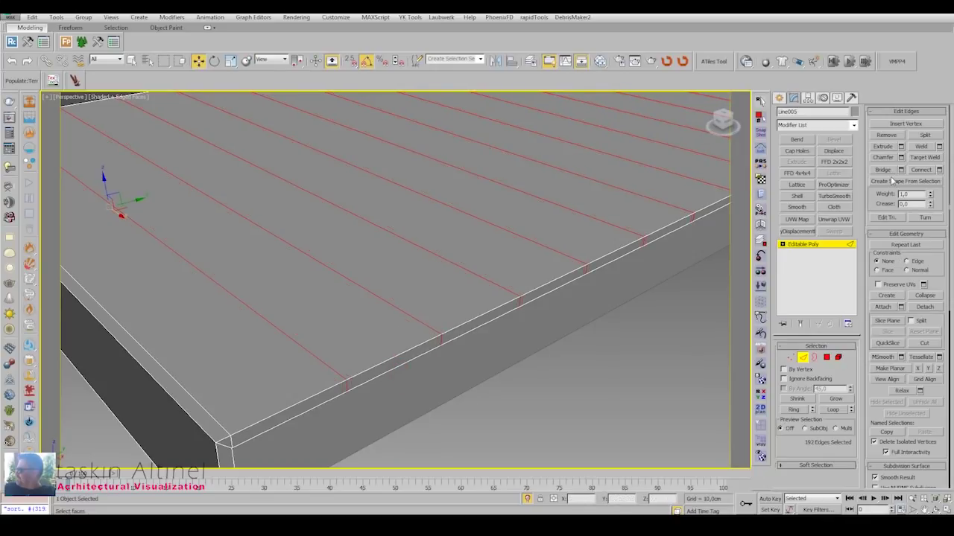
pyautogui.click(901, 158)
pyautogui.click(400, 371)
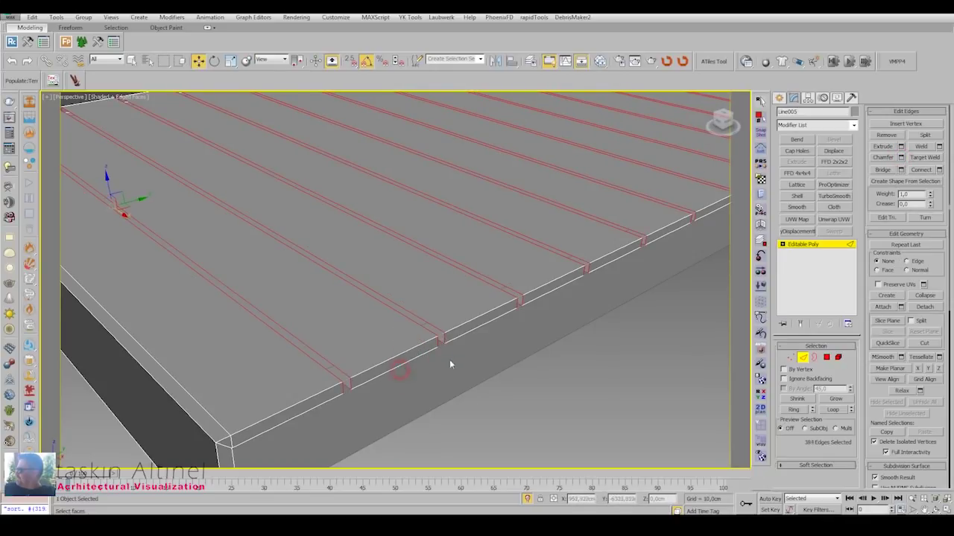
pyautogui.click(803, 358)
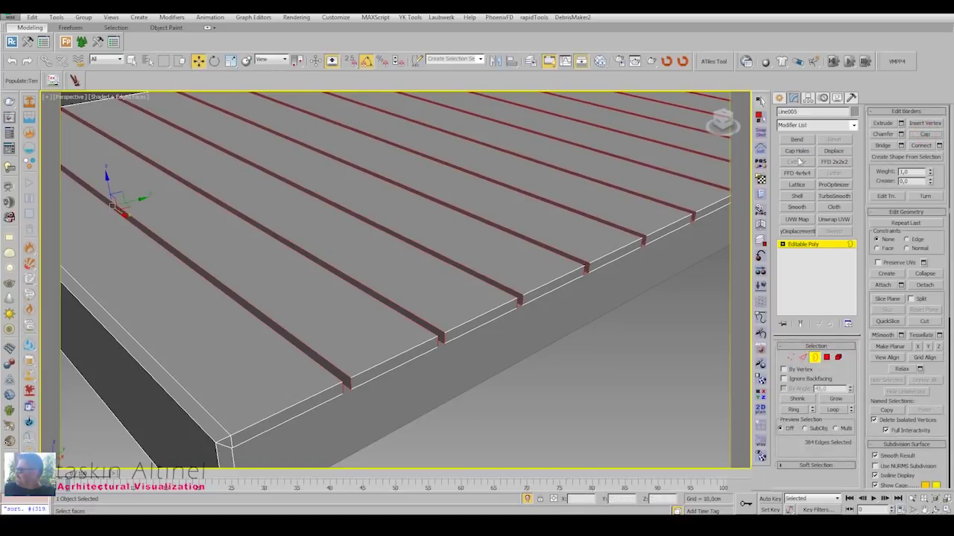
pyautogui.click(779, 99)
pyautogui.scroll(-8, 603, 351)
# End isolation and isolate the long slab box instead.
pyautogui.rightClick(525, 303)
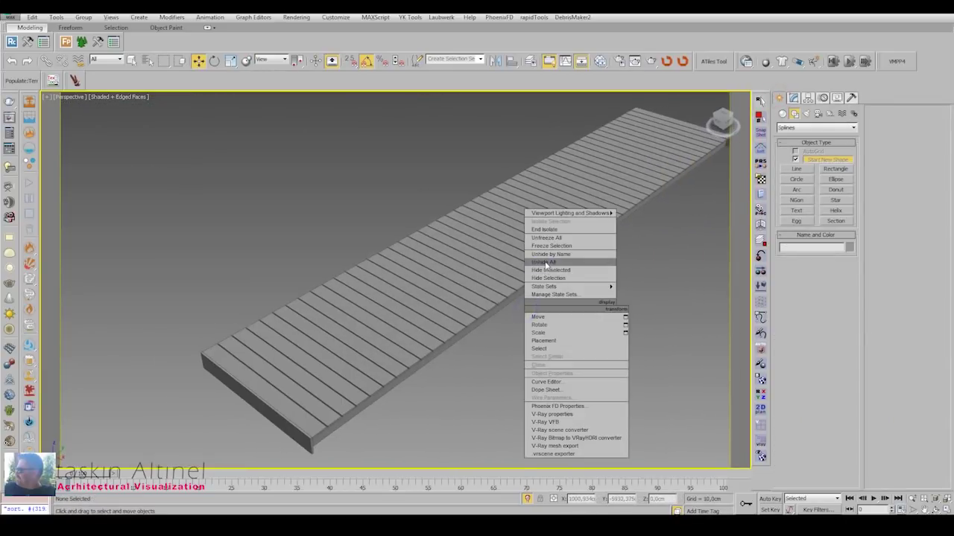
pyautogui.click(544, 266)
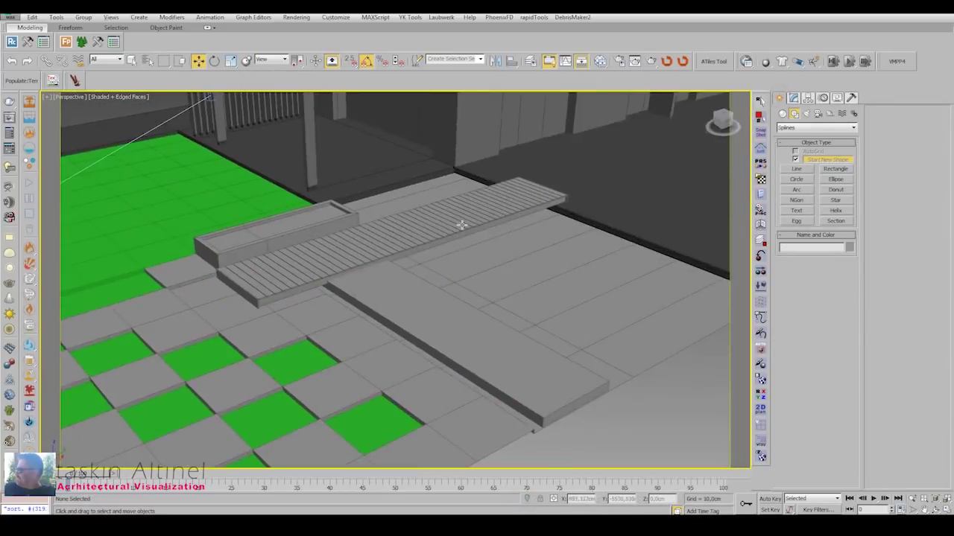
pyautogui.click(477, 278)
pyautogui.hotkey('alt', 'q')
# Chamfer all the slab box's edges by about 1,614cm.
pyautogui.click(794, 97)
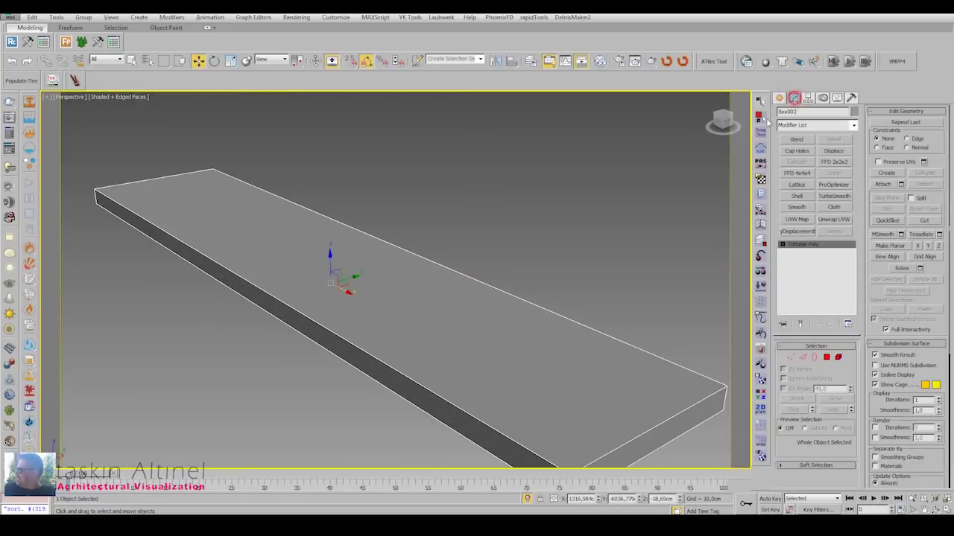
pyautogui.click(791, 358)
pyautogui.hotkey('ctrl', 'a')
pyautogui.press('2')
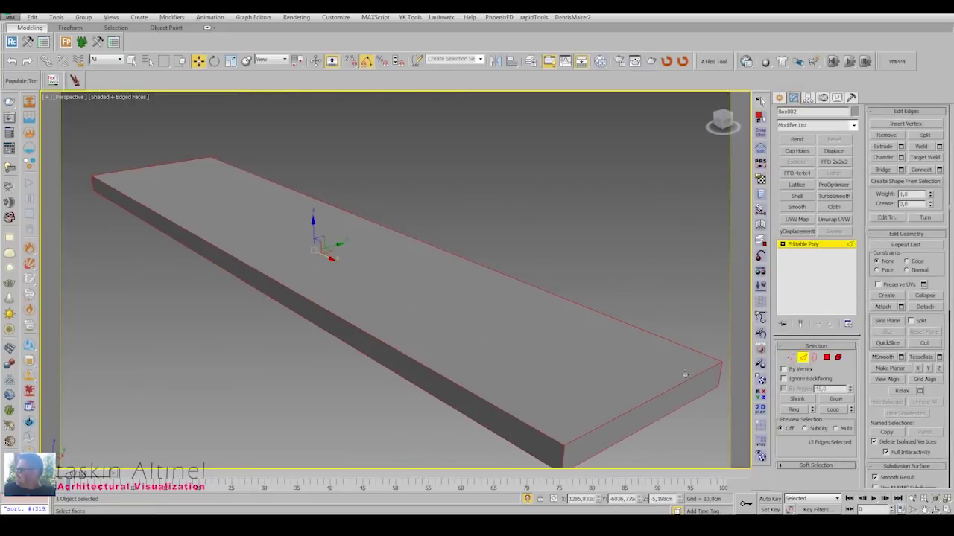
pyautogui.scroll(4, 563, 400)
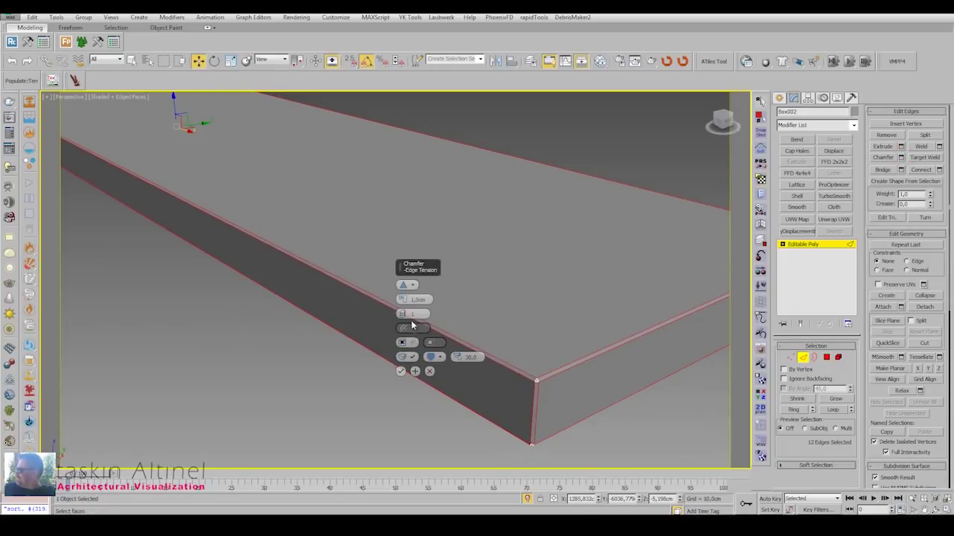
pyautogui.moveTo(402, 301); pyautogui.dragTo(402, 299)
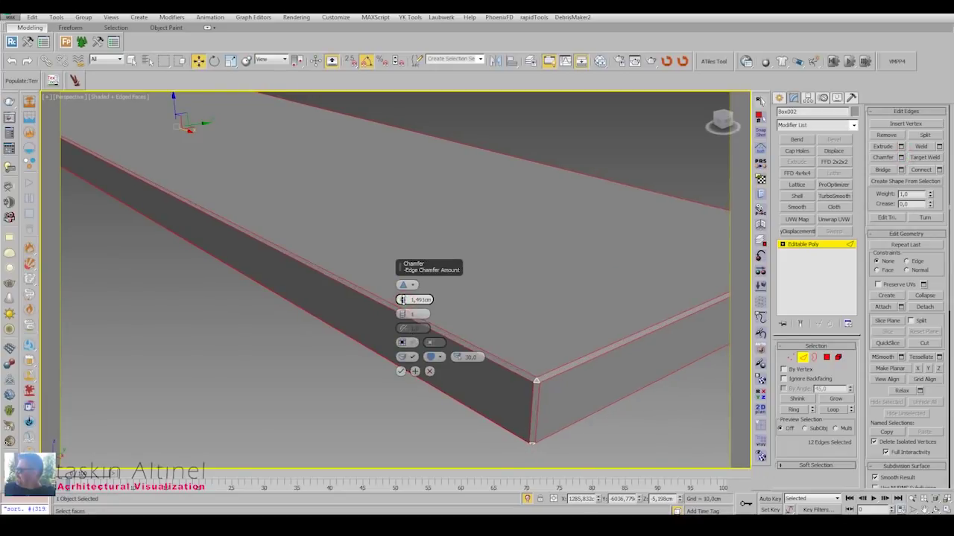
pyautogui.click(400, 371)
# Restore the full scene and shorten the box by moving its end vertices.
pyautogui.rightClick(491, 275)
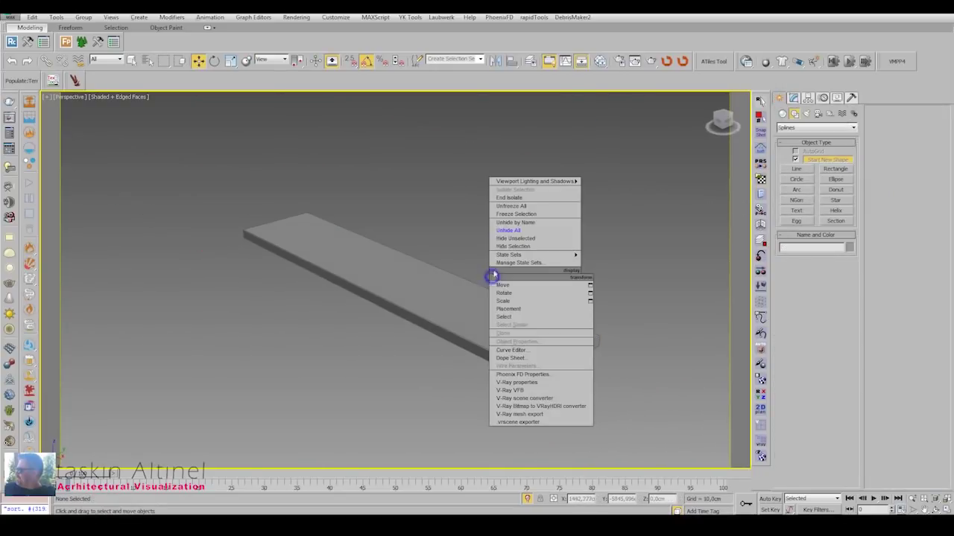
pyautogui.click(511, 233)
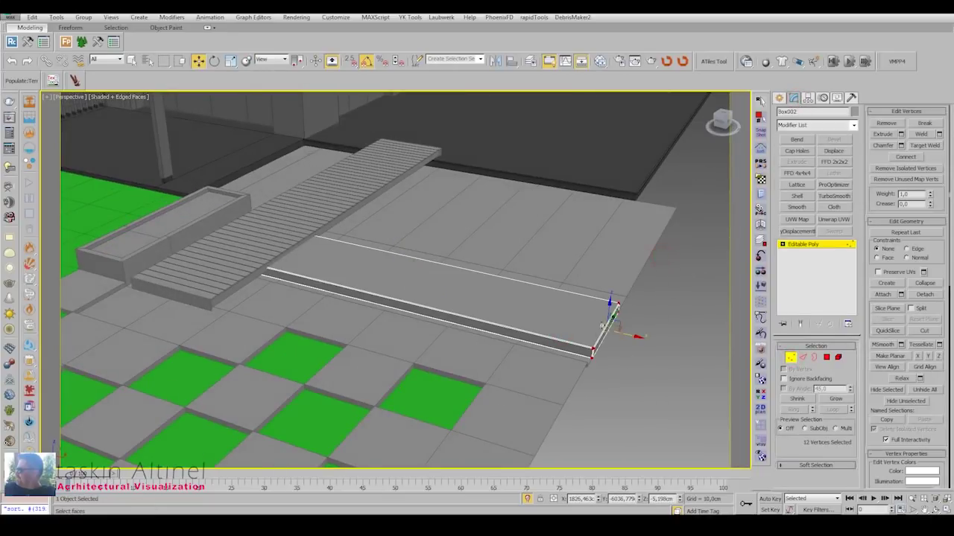
pyautogui.moveTo(602, 325); pyautogui.dragTo(531, 309)
pyautogui.keyDown('alt'); pyautogui.moveTo(493, 301); pyautogui.dragTo(567, 256, button='middle'); pyautogui.keyUp('alt')
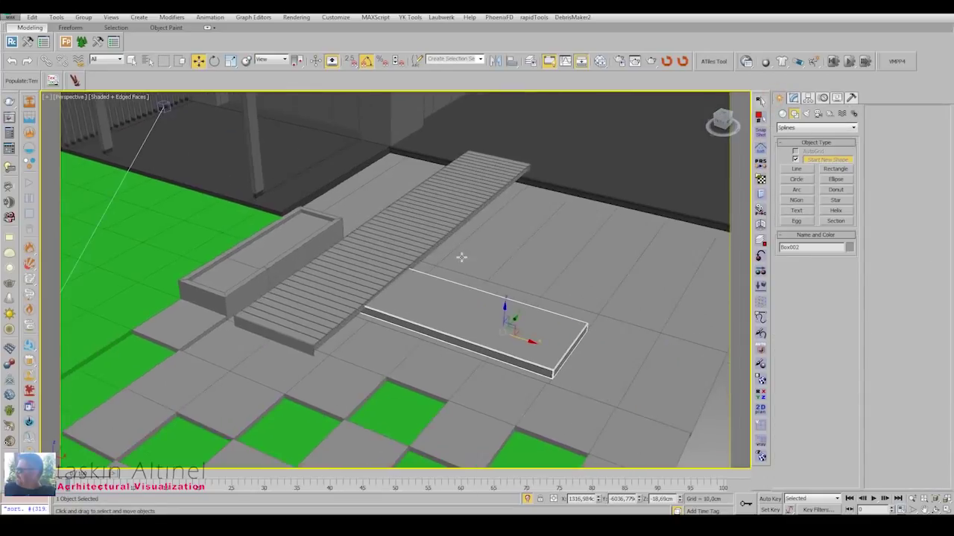
# Select the paving floor faces beside the building in Polygon mode.
pyautogui.keyDown('alt'); pyautogui.moveTo(566, 255); pyautogui.dragTo(671, 224, button='middle'); pyautogui.keyUp('alt')
pyautogui.click(794, 98)
pyautogui.press('4')
pyautogui.click(670, 311)
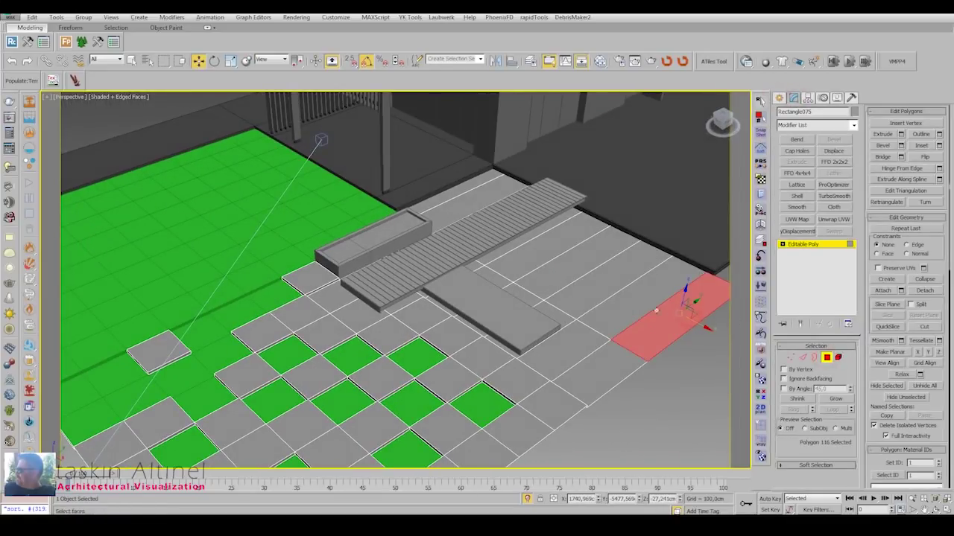
pyautogui.keyDown('ctrl'); pyautogui.click(566, 276); pyautogui.keyUp('ctrl')
pyautogui.moveTo(567, 276)
pyautogui.keyDown('alt'); pyautogui.mouseDown(button='middle')
pyautogui.moveTo(608, 286)
pyautogui.moveTo(585, 324)
pyautogui.mouseUp(button='middle'); pyautogui.keyUp('alt')
pyautogui.keyDown('ctrl'); pyautogui.click(608, 286); pyautogui.keyUp('ctrl')
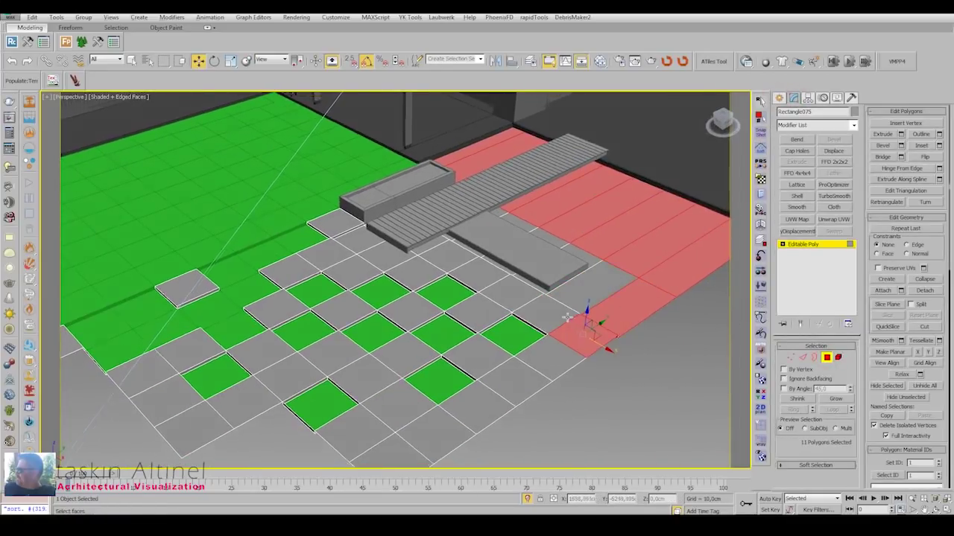
pyautogui.scroll(-3, 485, 281)
pyautogui.scroll(5, 532, 281)
pyautogui.keyDown('alt'); pyautogui.moveTo(532, 281); pyautogui.dragTo(521, 283, button='middle'); pyautogui.keyUp('alt')
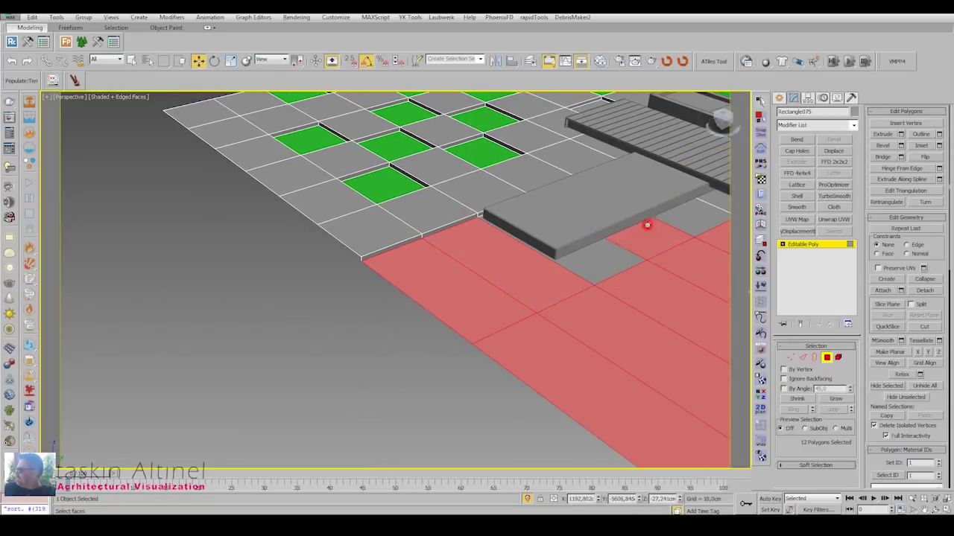
pyautogui.moveTo(647, 224)
pyautogui.keyDown('alt'); pyautogui.mouseDown(button='middle')
pyautogui.moveTo(521, 330)
pyautogui.moveTo(425, 251)
pyautogui.moveTo(468, 277)
pyautogui.mouseUp(button='middle'); pyautogui.keyUp('alt')
# Add the remaining paving faces and detach the selection as Object008.
pyautogui.rightClick(469, 275)
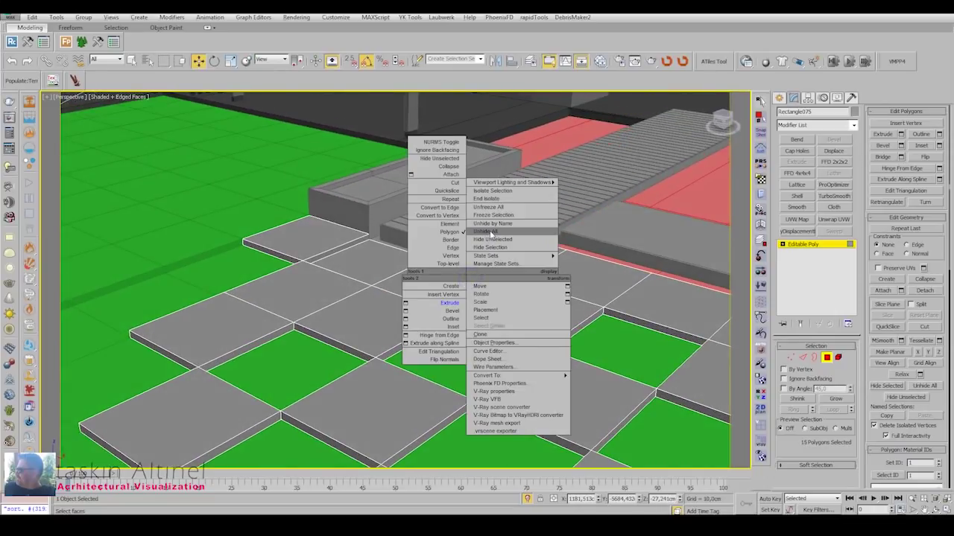
pyautogui.click(491, 239)
pyautogui.keyDown('ctrl'); pyautogui.click(417, 257); pyautogui.keyUp('ctrl')
pyautogui.scroll(-5, 543, 216)
pyautogui.rightClick(522, 265)
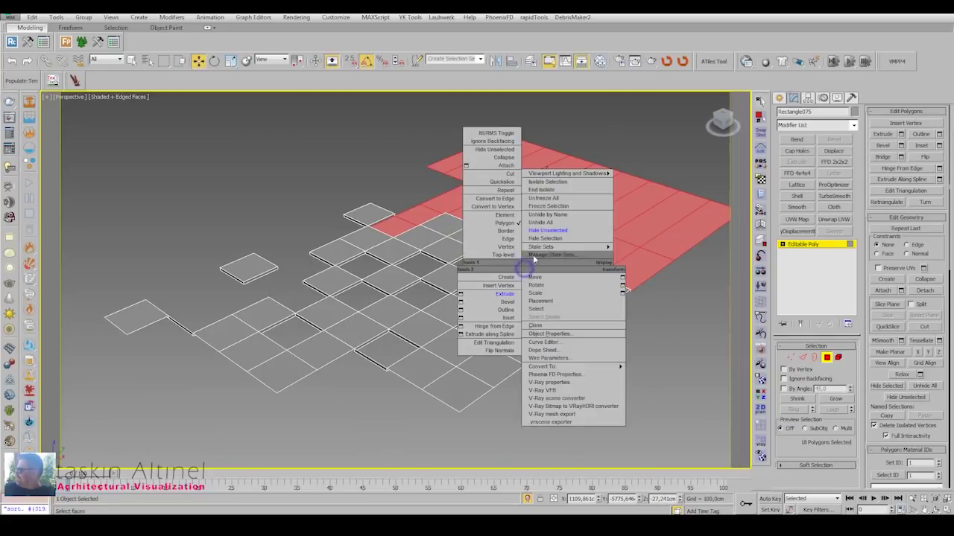
pyautogui.click(541, 222)
pyautogui.scroll(2, 395, 279)
pyautogui.click(924, 290)
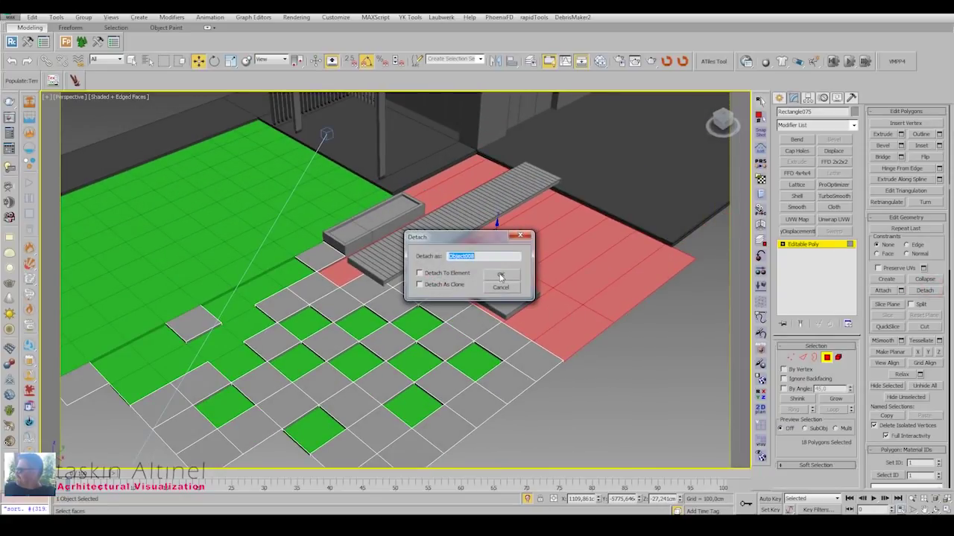
pyautogui.click(500, 277)
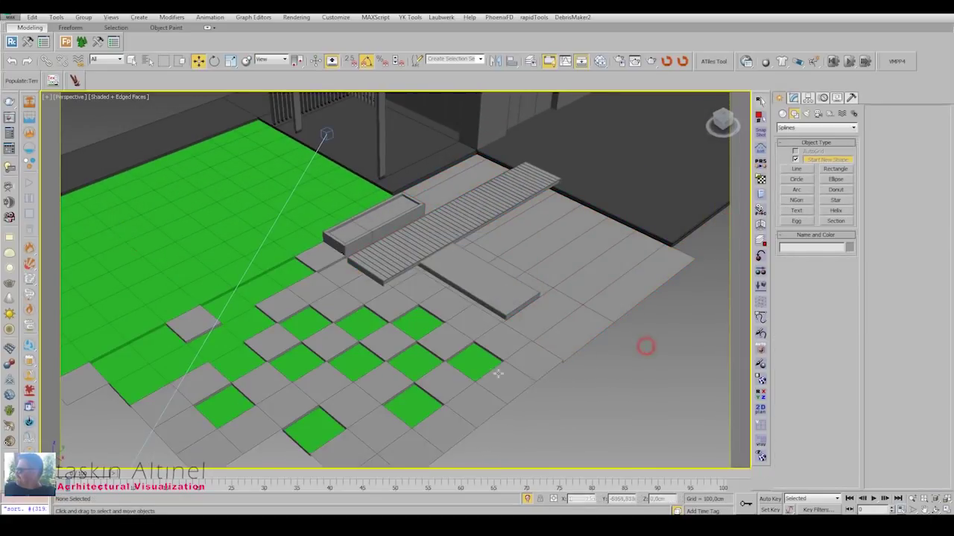
# Draw a thin standard Box against the building wall beside the bench.
pyautogui.keyDown('alt'); pyautogui.moveTo(645, 345); pyautogui.dragTo(529, 298, button='middle'); pyautogui.keyUp('alt')
pyautogui.scroll(2, 459, 291)
pyautogui.scroll(2, 458, 291)
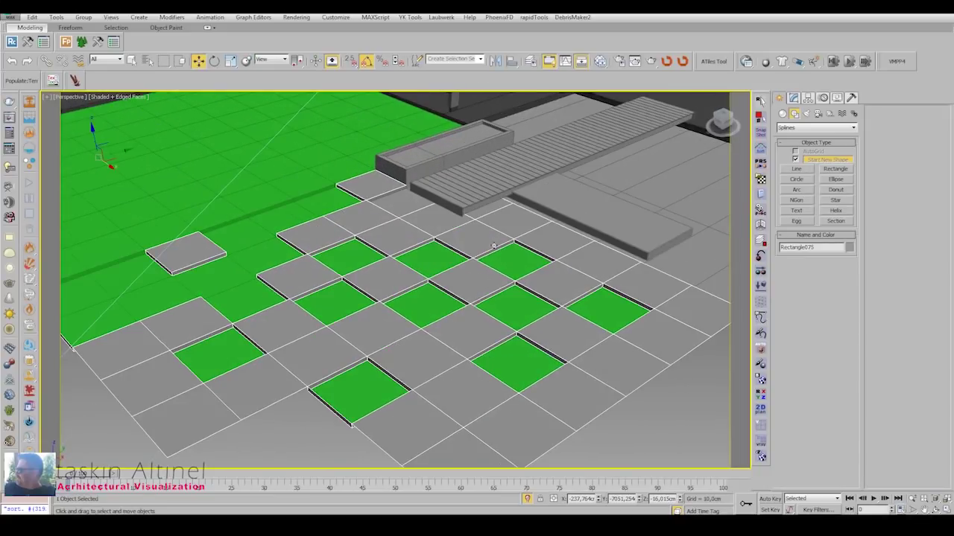
pyautogui.scroll(-3, 494, 246)
pyautogui.scroll(-2, 615, 343)
pyautogui.keyDown('alt'); pyautogui.moveTo(615, 343); pyautogui.dragTo(554, 273, button='middle'); pyautogui.keyUp('alt')
pyautogui.scroll(-3, 480, 323)
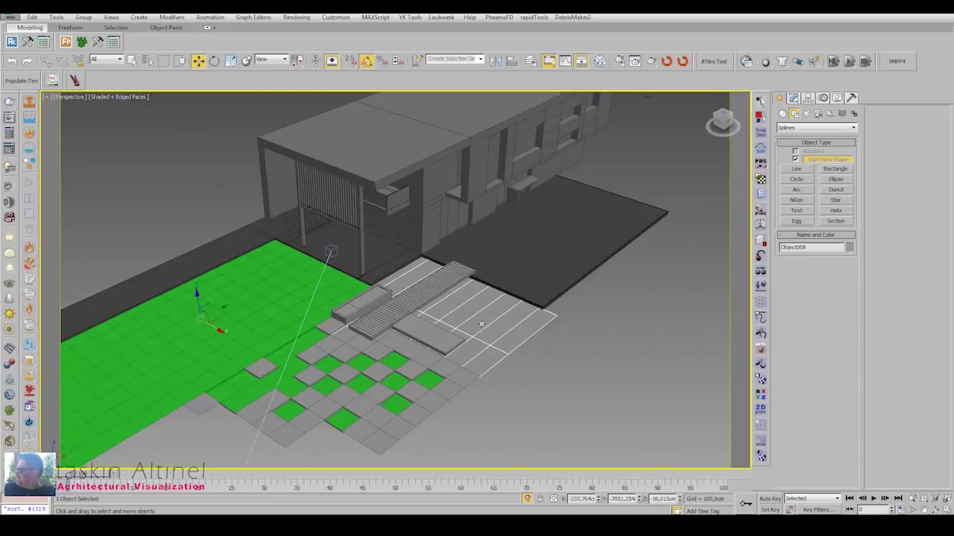
pyautogui.scroll(2, 577, 217)
pyautogui.scroll(5, 447, 279)
pyautogui.scroll(3, 447, 279)
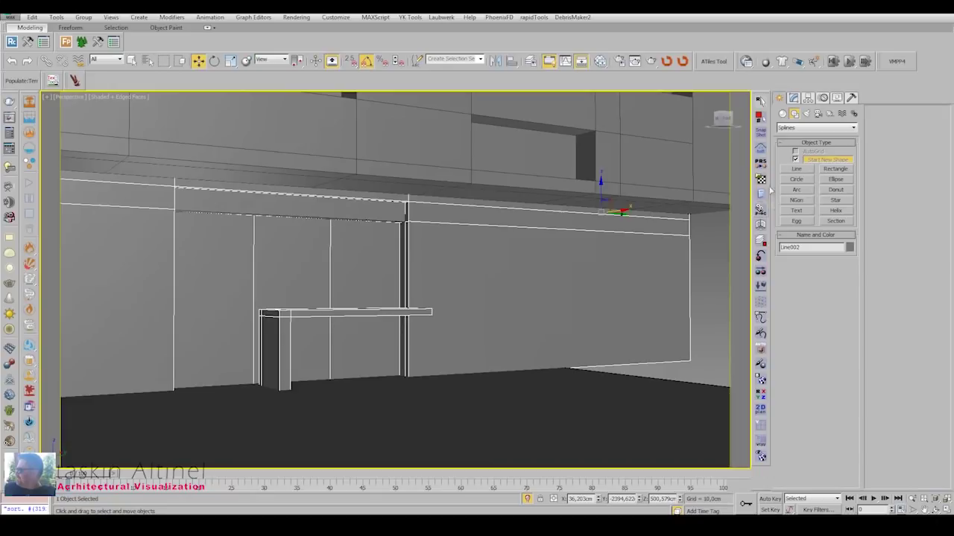
pyautogui.click(782, 114)
pyautogui.click(795, 161)
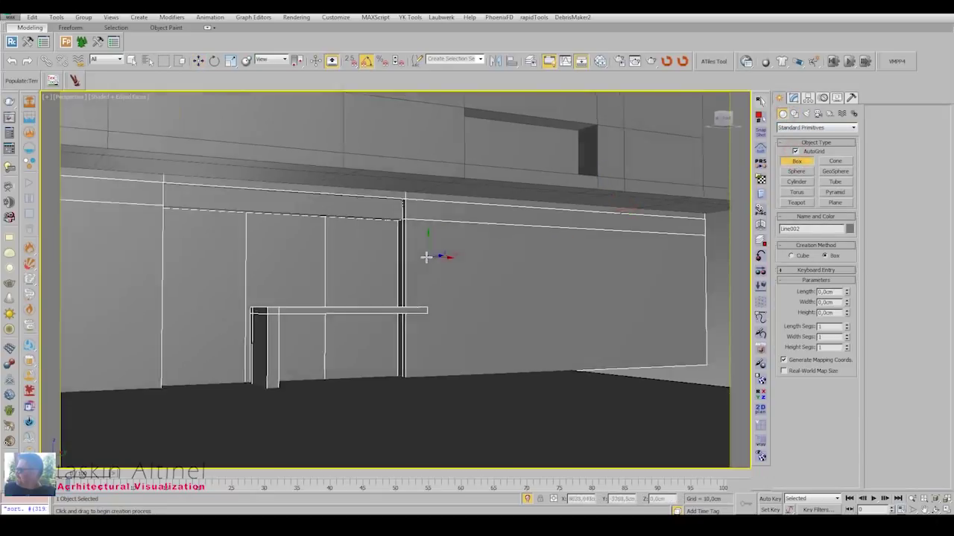
pyautogui.keyDown('alt'); pyautogui.moveTo(425, 256); pyautogui.dragTo(413, 184, button='middle'); pyautogui.keyUp('alt')
pyautogui.moveTo(452, 184); pyautogui.dragTo(448, 316)
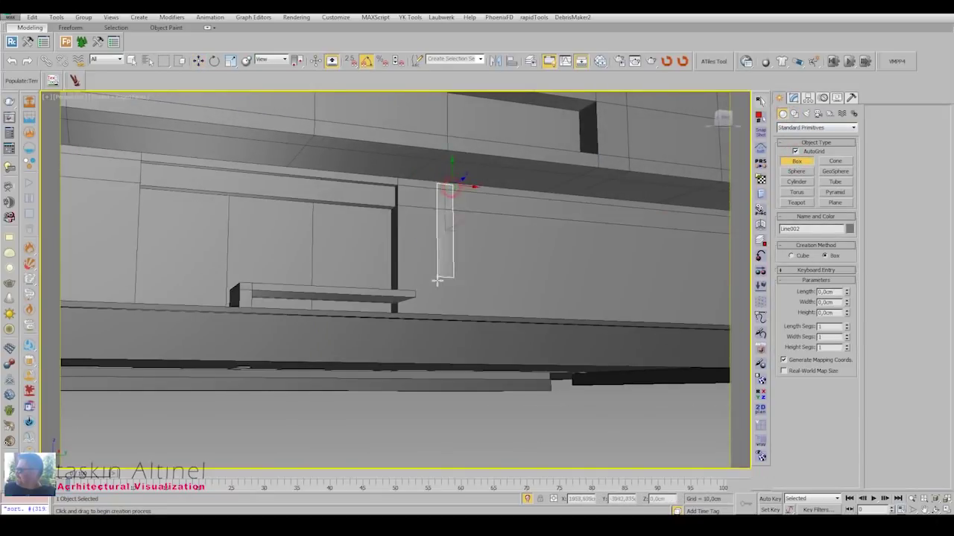
pyautogui.click(522, 251)
pyautogui.keyDown('alt'); pyautogui.moveTo(522, 252); pyautogui.dragTo(517, 298, button='middle'); pyautogui.keyUp('alt')
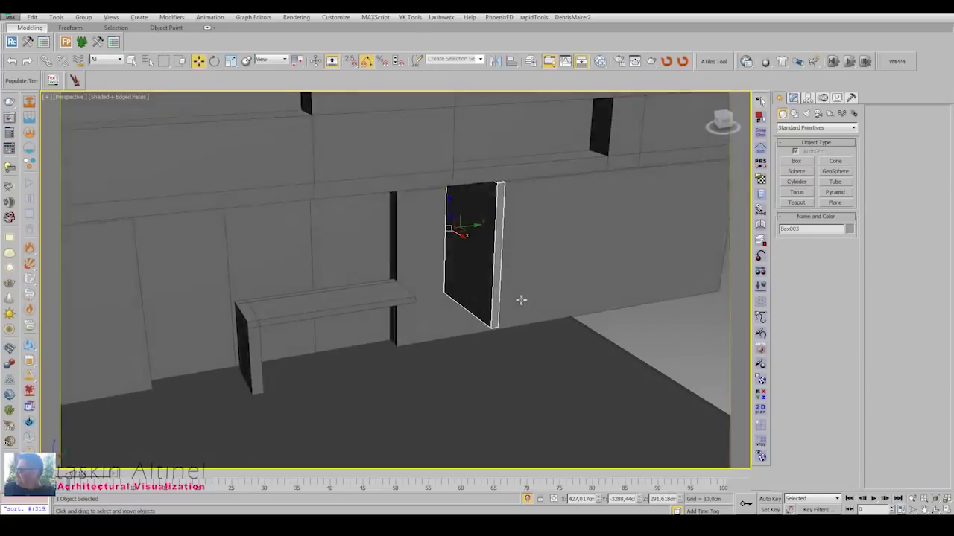
# Convert the box to Editable Poly and move its four end vertices to widen it.
pyautogui.rightClick(503, 246)
pyautogui.click(653, 353)
pyautogui.click(791, 358)
pyautogui.keyDown('alt'); pyautogui.moveTo(653, 261); pyautogui.dragTo(521, 298, button='middle'); pyautogui.keyUp('alt')
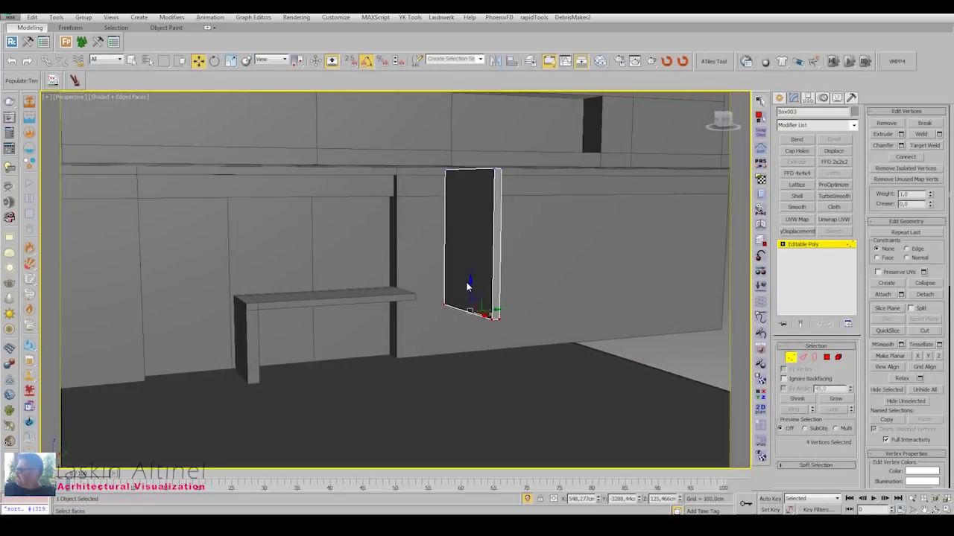
pyautogui.moveTo(514, 380); pyautogui.dragTo(470, 332)
pyautogui.moveTo(470, 339)
pyautogui.keyDown('alt'); pyautogui.mouseDown(button='middle')
pyautogui.moveTo(506, 196)
pyautogui.moveTo(399, 241)
pyautogui.moveTo(449, 204)
pyautogui.moveTo(429, 354)
pyautogui.mouseUp(button='middle'); pyautogui.keyUp('alt')
pyautogui.scroll(5, 457, 204)
pyautogui.scroll(-5, 400, 240)
pyautogui.moveTo(496, 286); pyautogui.dragTo(540, 285)
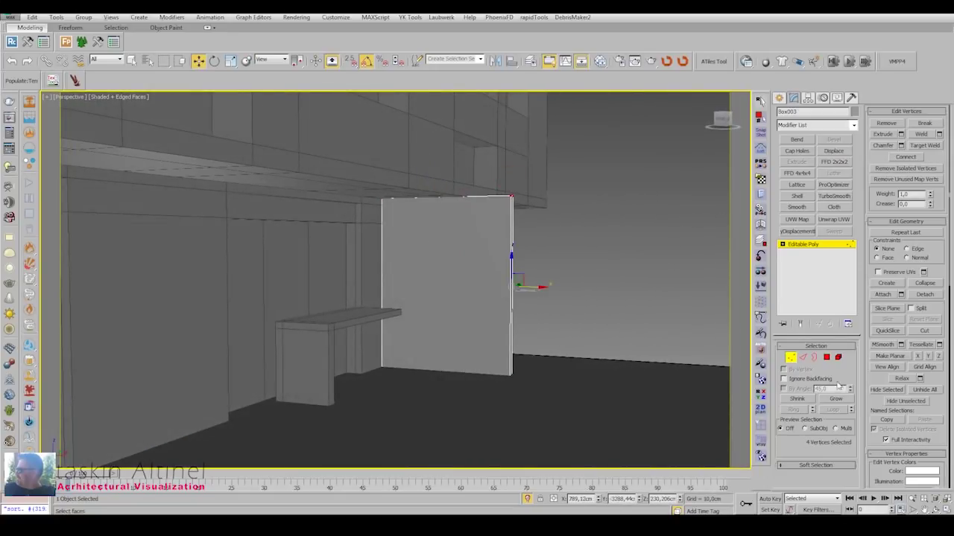
# Extrude the wall's side face twice, the second time by 10 cm, extending it sideways.
pyautogui.press('4')
pyautogui.click(447, 310)
pyautogui.click(901, 134)
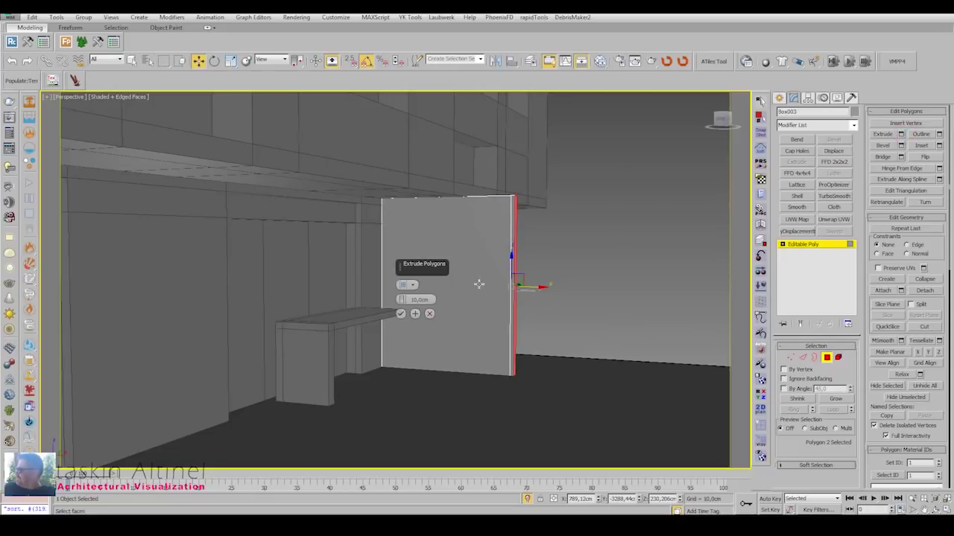
pyautogui.click(405, 314)
pyautogui.moveTo(540, 286); pyautogui.dragTo(596, 286)
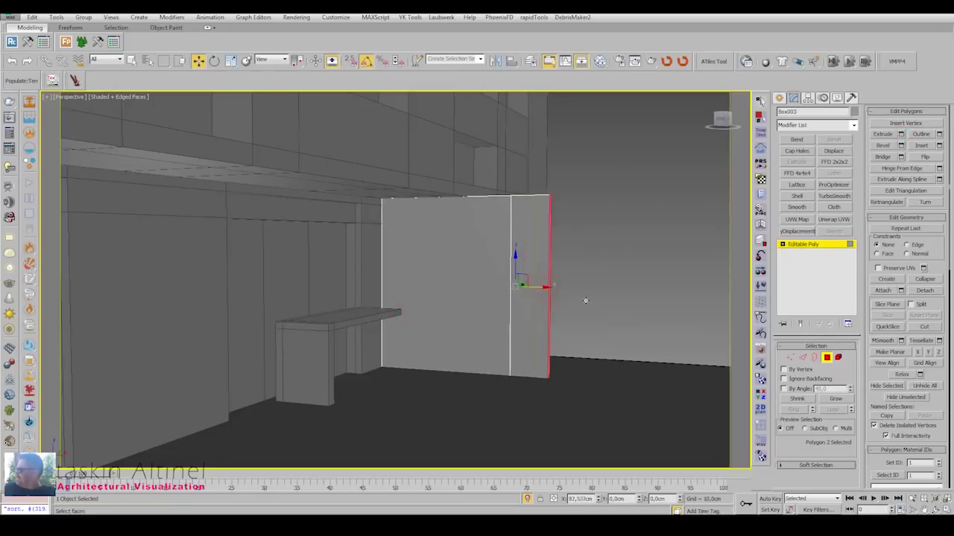
pyautogui.click(901, 134)
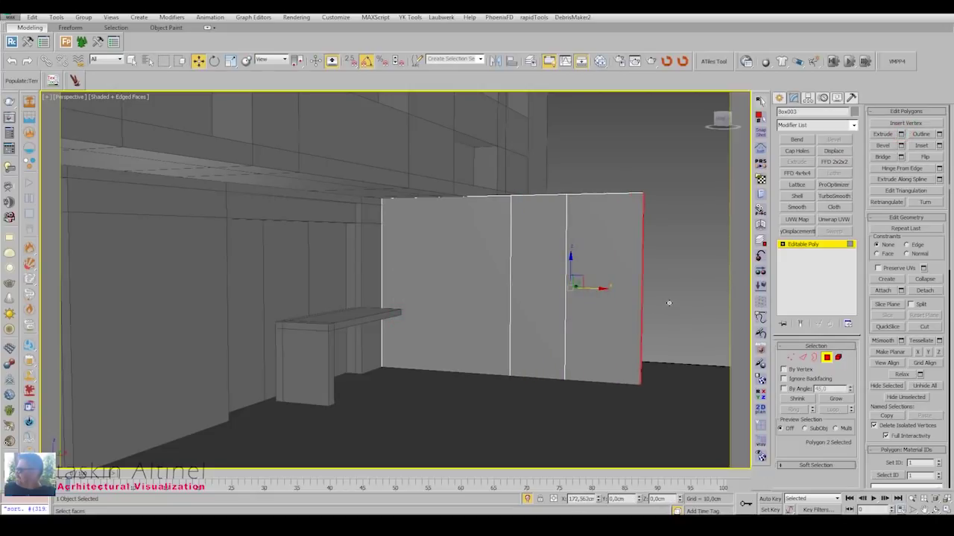
pyautogui.moveTo(599, 288); pyautogui.dragTo(656, 301)
pyautogui.moveTo(656, 300); pyautogui.dragTo(592, 300, button='middle')
pyautogui.scroll(-3, 592, 301)
pyautogui.scroll(-2, 462, 308)
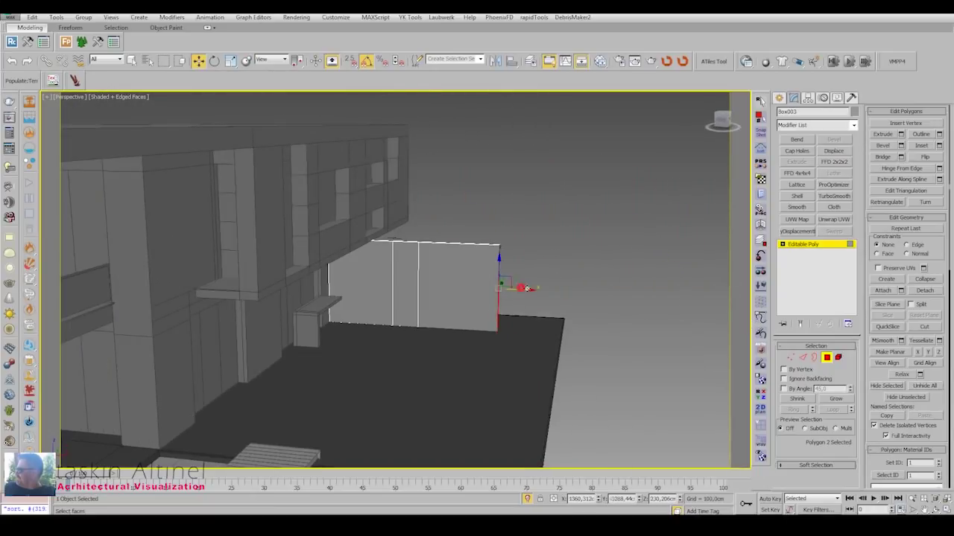
pyautogui.scroll(3, 368, 295)
# Select 12 vertices across the wall and shift them to line up with the building.
pyautogui.click(790, 358)
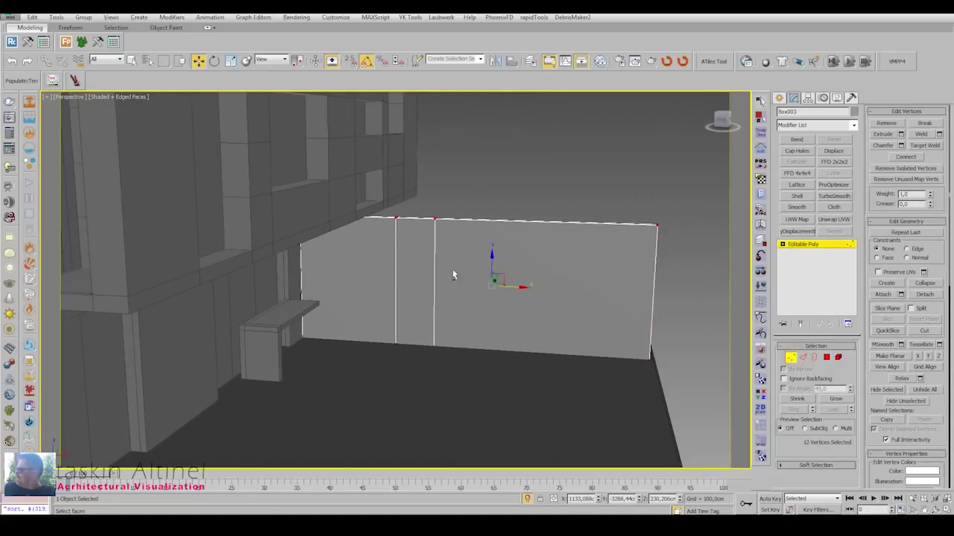
pyautogui.moveTo(469, 183); pyautogui.dragTo(410, 423)
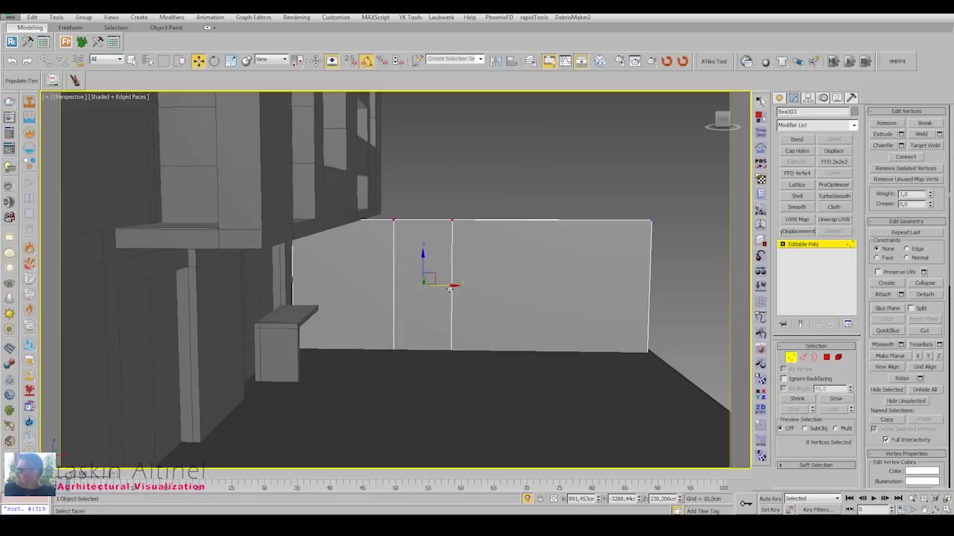
pyautogui.moveTo(449, 288); pyautogui.dragTo(481, 289)
pyautogui.press('c')
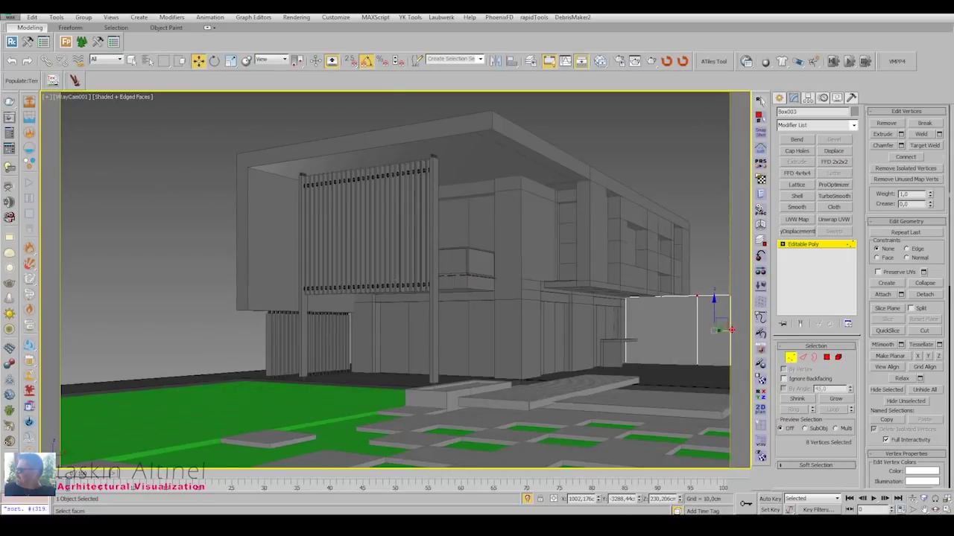
pyautogui.moveTo(731, 330); pyautogui.dragTo(719, 330)
# Connect edges to split the wall into vertical segments, then adjust its vertices.
pyautogui.press('2')
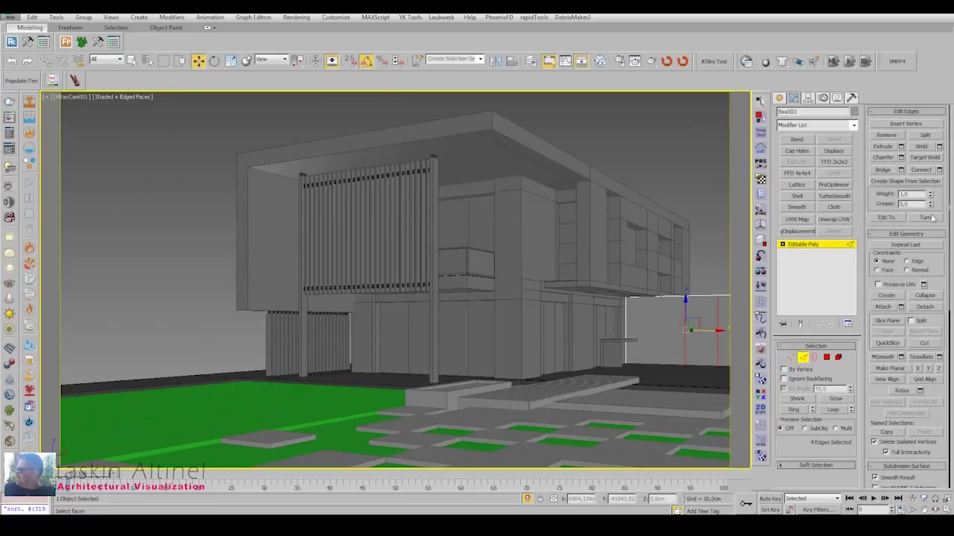
pyautogui.click(939, 169)
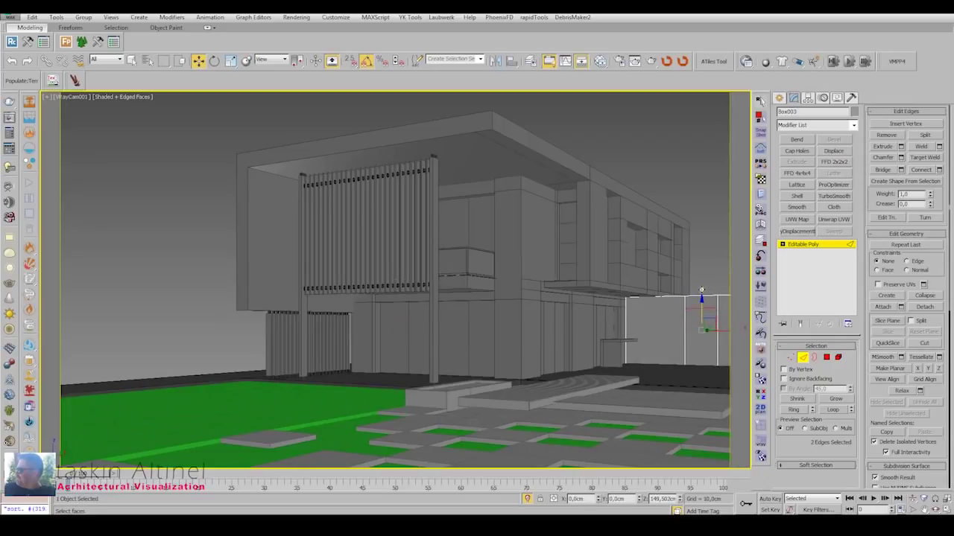
pyautogui.click(792, 358)
pyautogui.moveTo(693, 267); pyautogui.dragTo(641, 455)
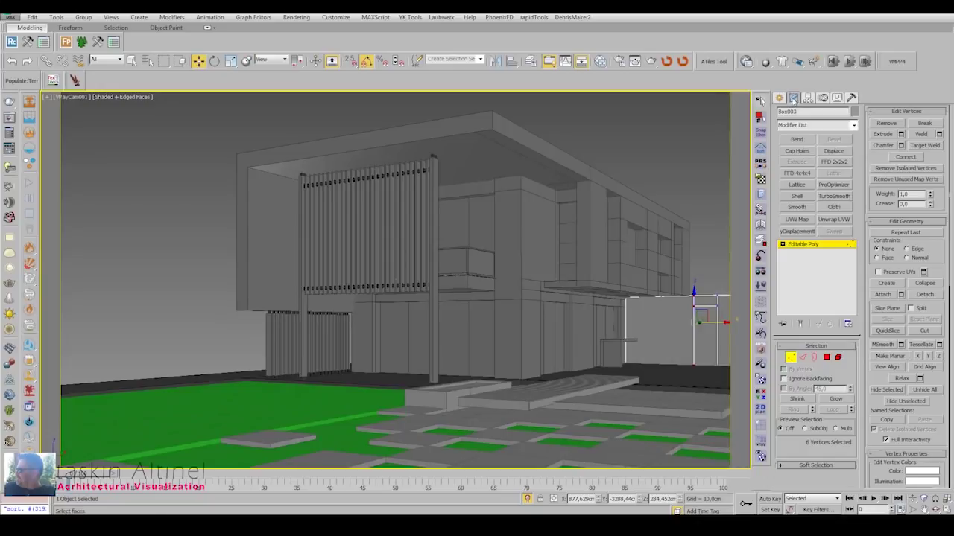
pyautogui.click(661, 143)
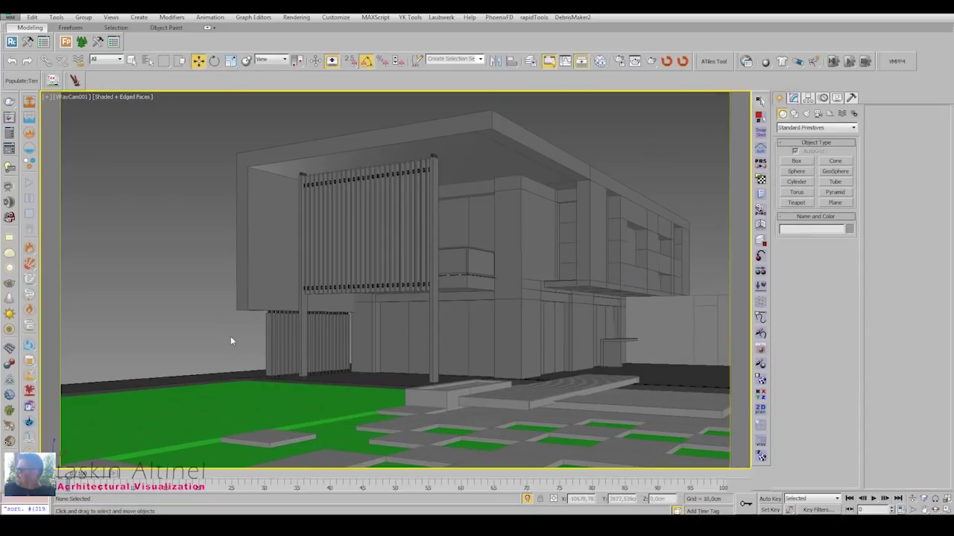
# Draw a small tall box on the strip beside the lawn.
pyautogui.press('p')
pyautogui.scroll(5, 393, 379)
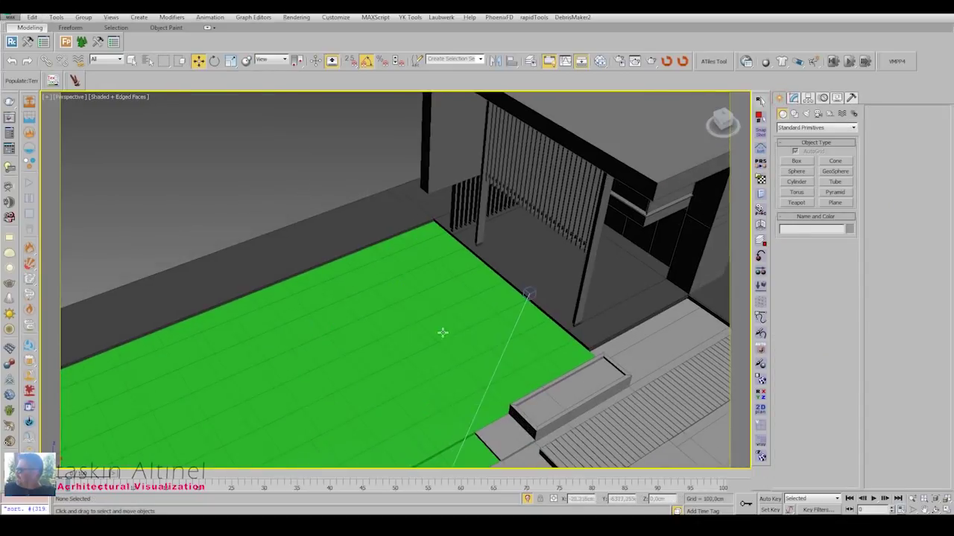
pyautogui.click(796, 161)
pyautogui.keyDown('alt'); pyautogui.moveTo(447, 313); pyautogui.dragTo(404, 256, button='middle'); pyautogui.keyUp('alt')
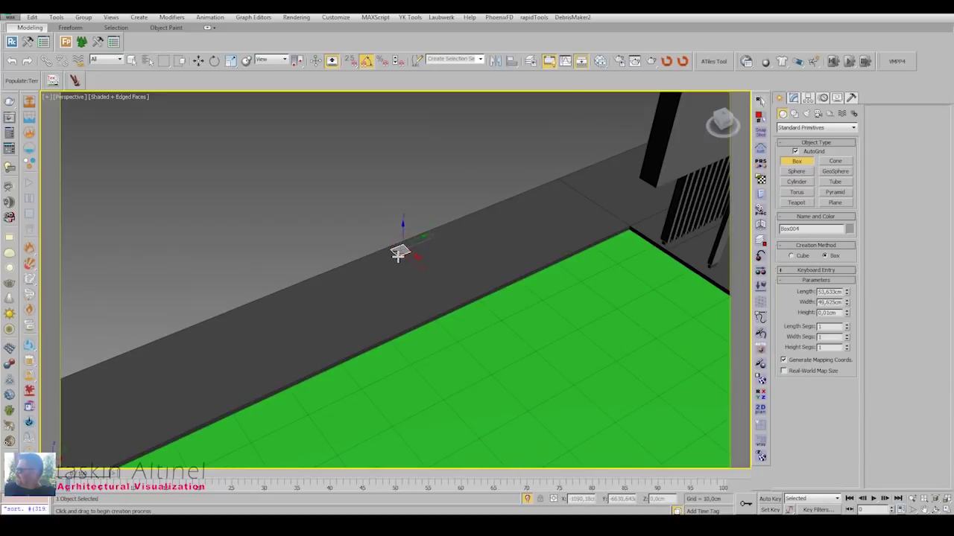
pyautogui.press('w')
pyautogui.press('c')
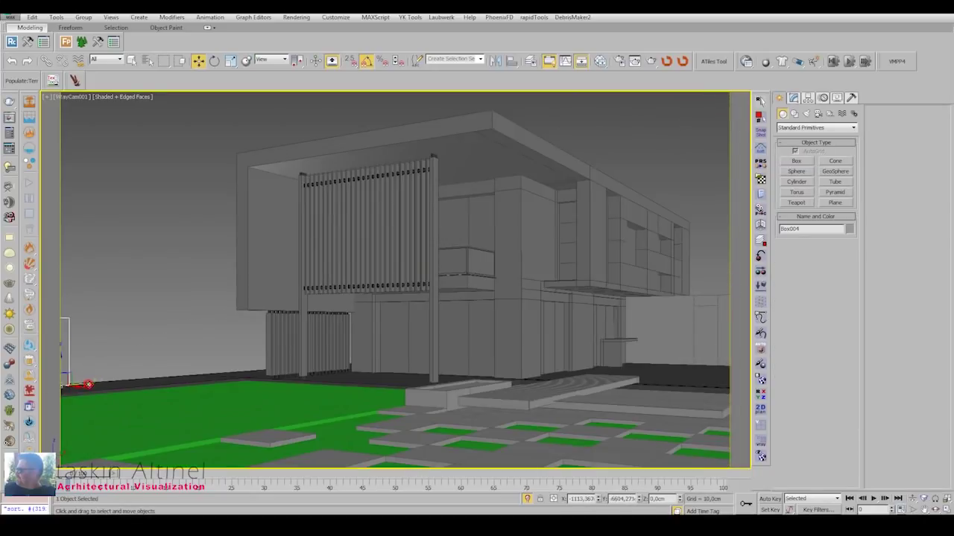
# Convert the box to Editable Poly, then inset its top face and extrude it up 10 cm.
pyautogui.rightClick(142, 380)
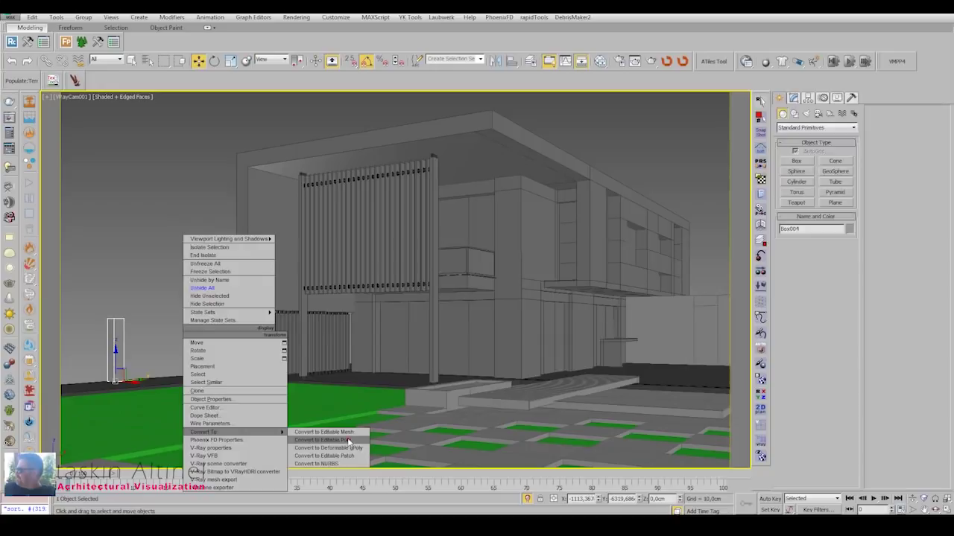
pyautogui.click(328, 441)
pyautogui.click(791, 358)
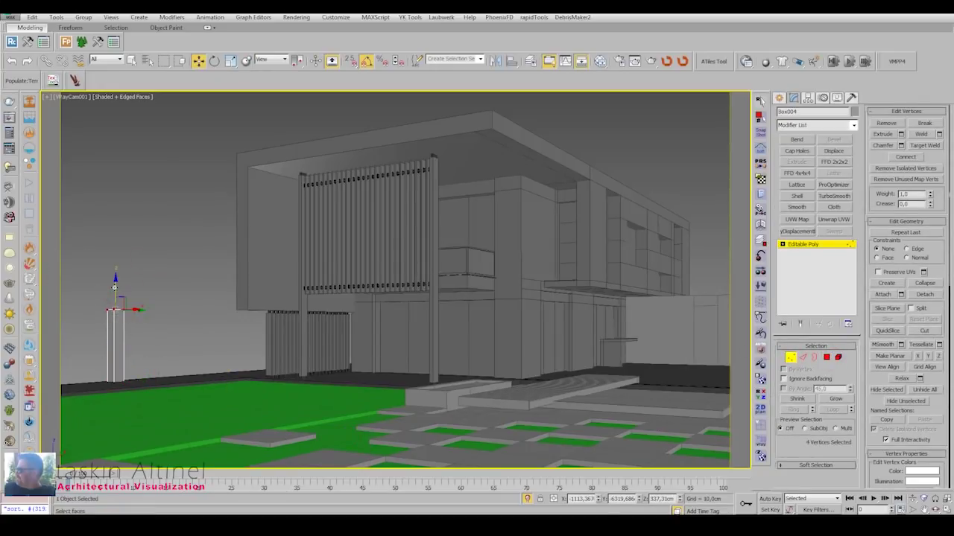
pyautogui.press('p')
pyautogui.press('z')
pyautogui.keyDown('ctrl'); pyautogui.click(826, 356); pyautogui.keyUp('ctrl')
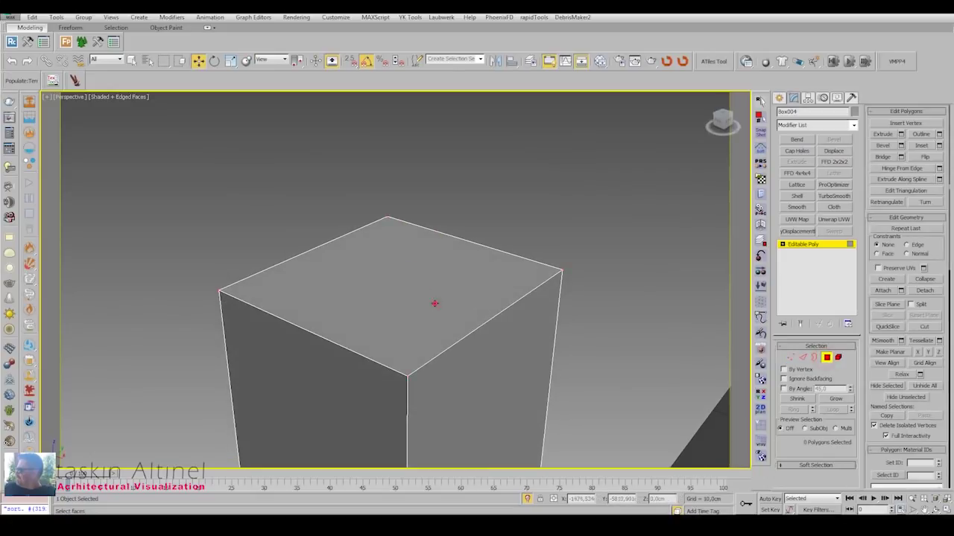
pyautogui.keyDown('alt'); pyautogui.moveTo(532, 246); pyautogui.dragTo(559, 242, button='middle'); pyautogui.keyUp('alt')
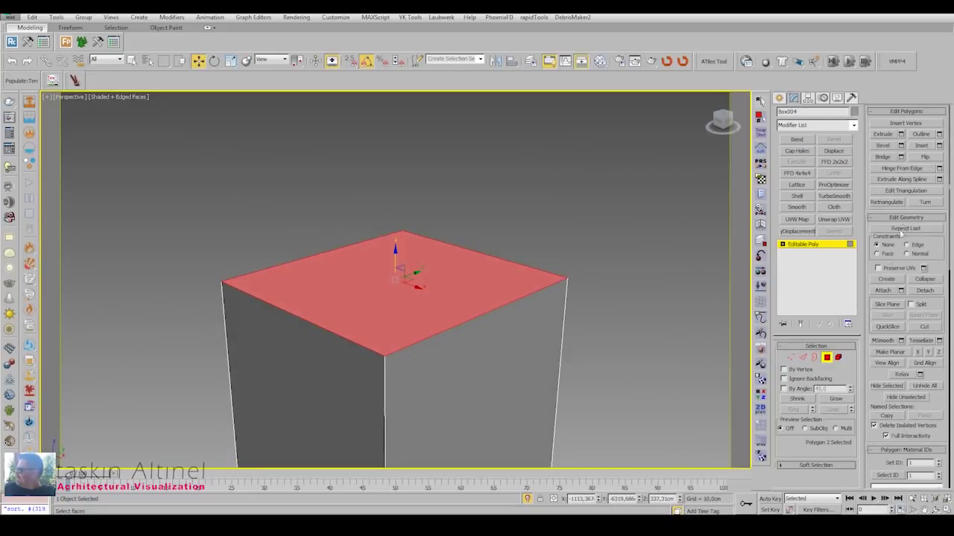
pyautogui.click(937, 146)
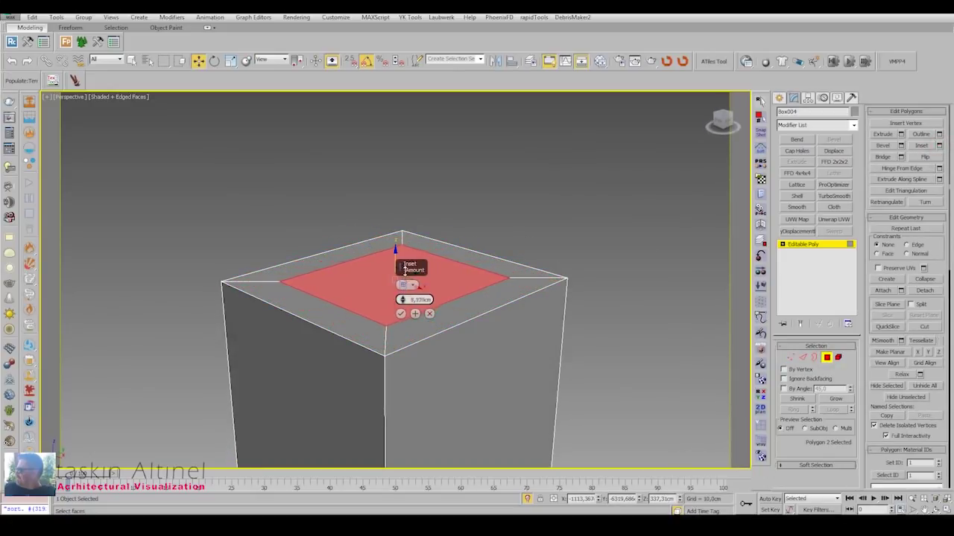
pyautogui.click(901, 134)
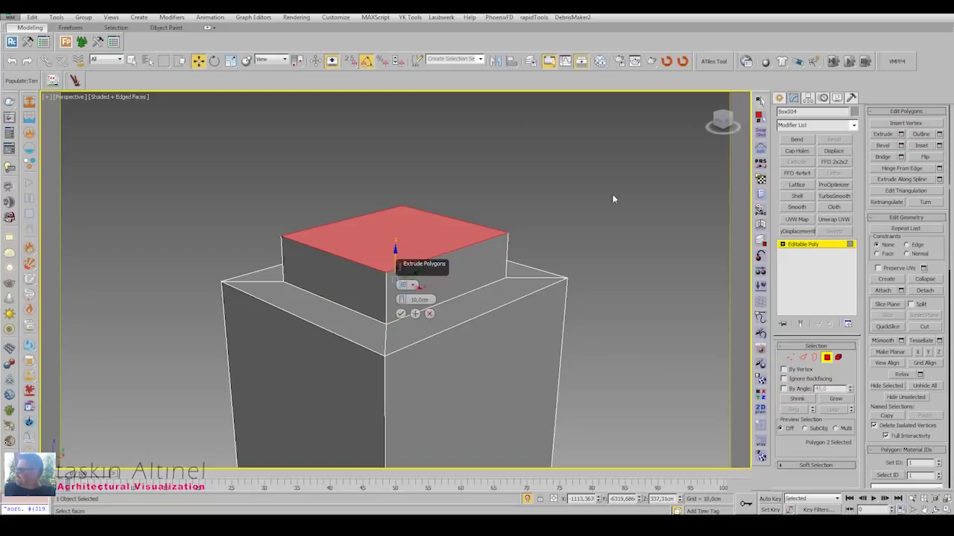
pyautogui.click(400, 313)
# Clone the ledge faces upward and extrude the clone's border down into a cap block.
pyautogui.click(423, 320)
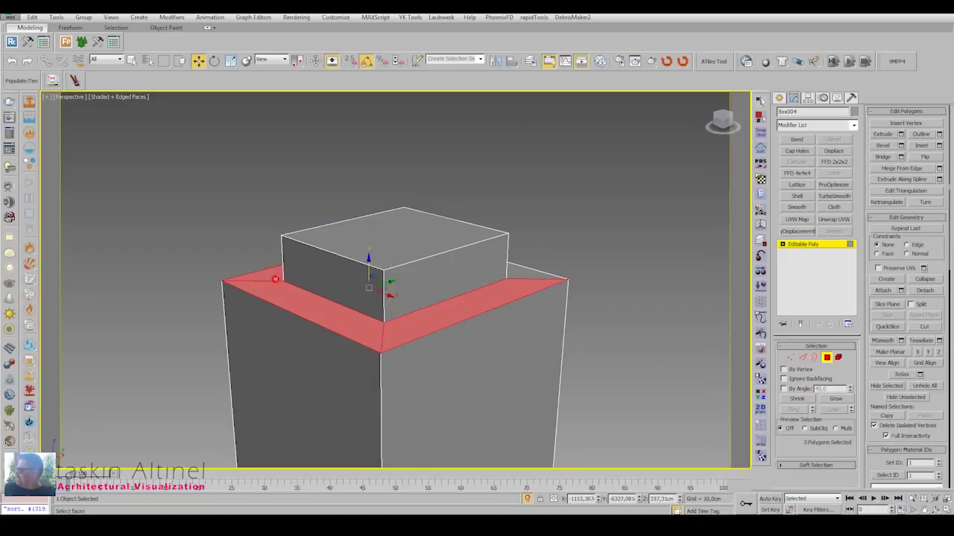
pyautogui.keyDown('alt'); pyautogui.moveTo(275, 279); pyautogui.dragTo(402, 137, button='middle'); pyautogui.keyUp('alt')
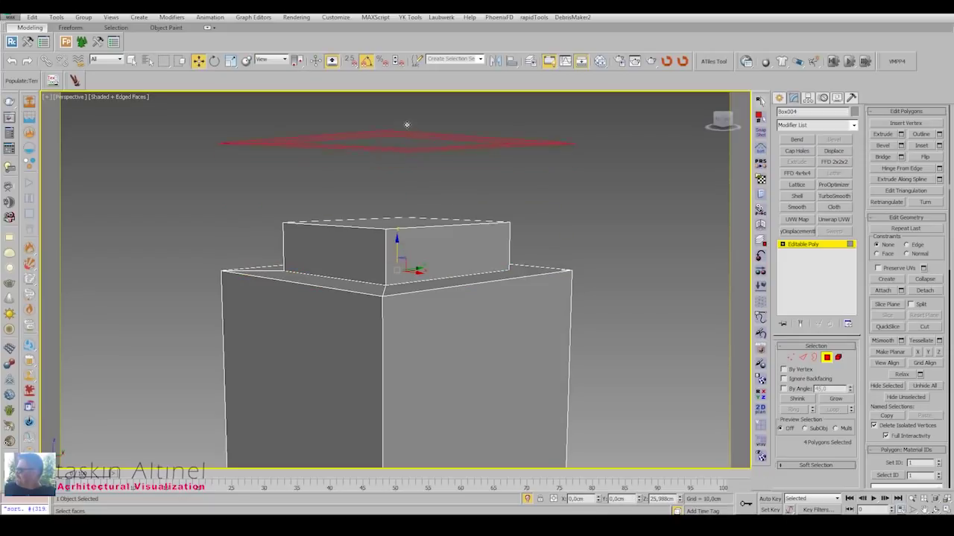
pyautogui.keyDown('shift'); pyautogui.moveTo(407, 124); pyautogui.dragTo(407, 126); pyautogui.keyUp('shift')
pyautogui.press('Return')
pyautogui.press('3')
pyautogui.click(429, 139)
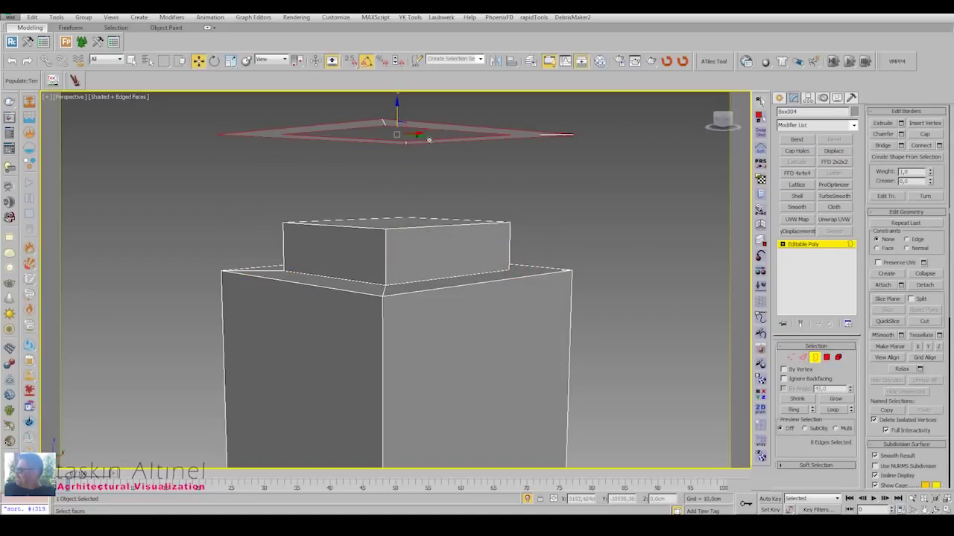
pyautogui.keyDown('shift'); pyautogui.moveTo(397, 116); pyautogui.dragTo(397, 196); pyautogui.keyUp('shift')
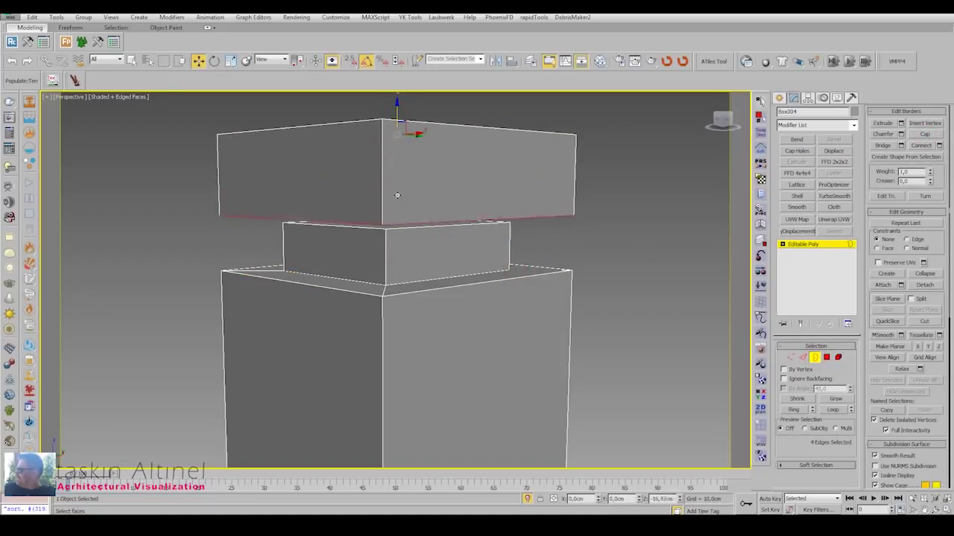
pyautogui.moveTo(397, 196)
pyautogui.keyDown('alt'); pyautogui.mouseDown(button='middle')
pyautogui.moveTo(437, 262)
pyautogui.moveTo(464, 251)
pyautogui.moveTo(476, 275)
pyautogui.moveTo(544, 299)
pyautogui.mouseUp(button='middle'); pyautogui.keyUp('alt')
# Select the middle neck faces, then leave poly editing for object creation.
pyautogui.press('4')
pyautogui.click(408, 252)
pyautogui.scroll(-2, 474, 267)
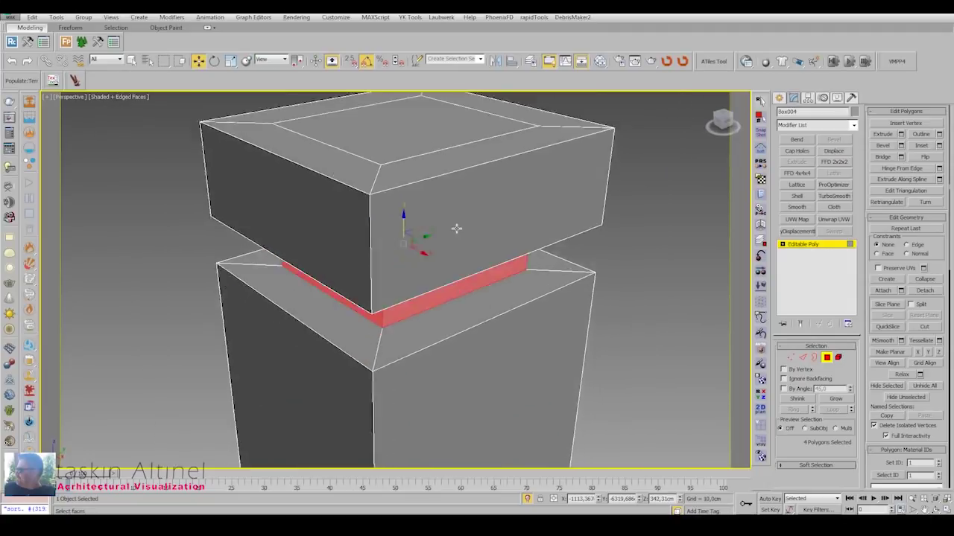
pyautogui.scroll(-5, 457, 228)
pyautogui.scroll(-2, 516, 241)
pyautogui.click(779, 99)
pyautogui.scroll(-2, 469, 283)
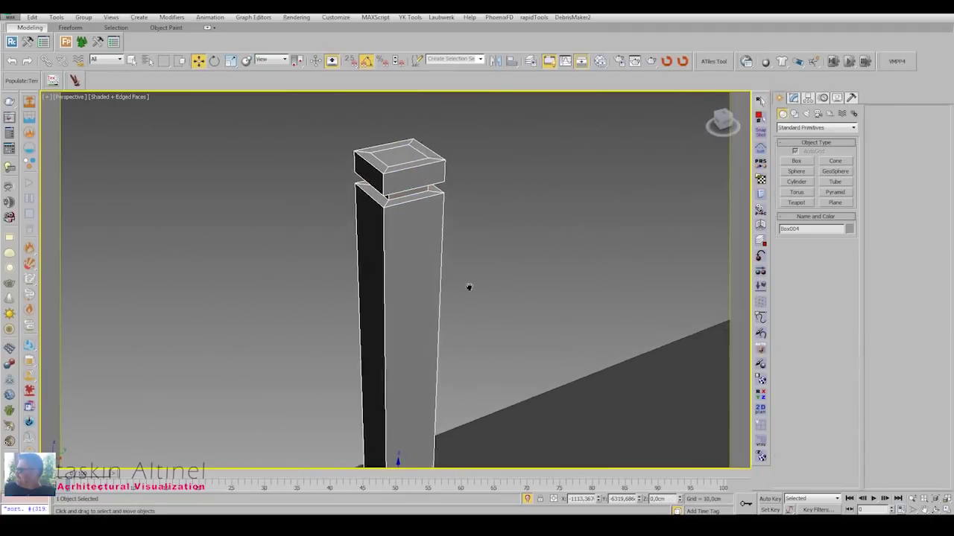
pyautogui.scroll(-8, 416, 281)
# Bring the green courtyard and its curb strip into view in the perspective viewport.
pyautogui.moveTo(411, 287)
pyautogui.keyDown('alt'); pyautogui.mouseDown(button='middle')
pyautogui.moveTo(424, 284)
pyautogui.moveTo(388, 247)
pyautogui.mouseUp(button='middle'); pyautogui.keyUp('alt')
pyautogui.scroll(-5, 424, 284)
pyautogui.hotkey('alt', 'w')
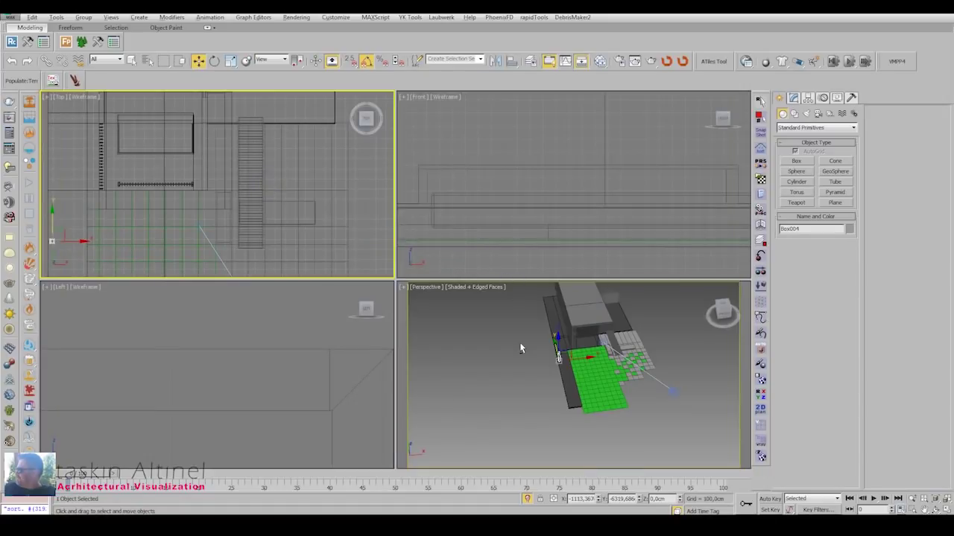
pyautogui.middleClick(520, 348)
pyautogui.hotkey('alt', 'w')
pyautogui.keyDown('alt'); pyautogui.moveTo(520, 348); pyautogui.dragTo(443, 319, button='middle'); pyautogui.keyUp('alt')
pyautogui.scroll(5, 456, 254)
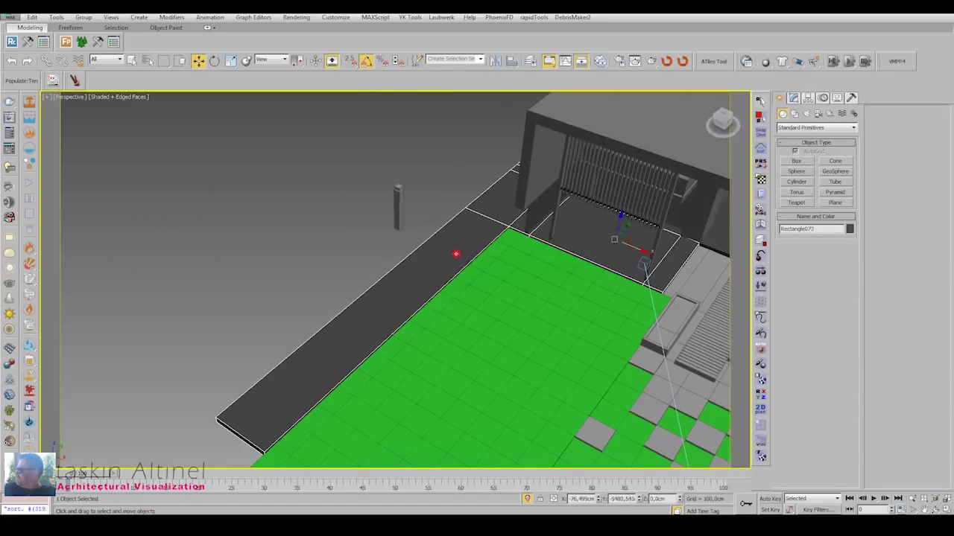
# Copy the capped post farther along the dark curb strip.
pyautogui.press('2')
pyautogui.scroll(-3, 398, 266)
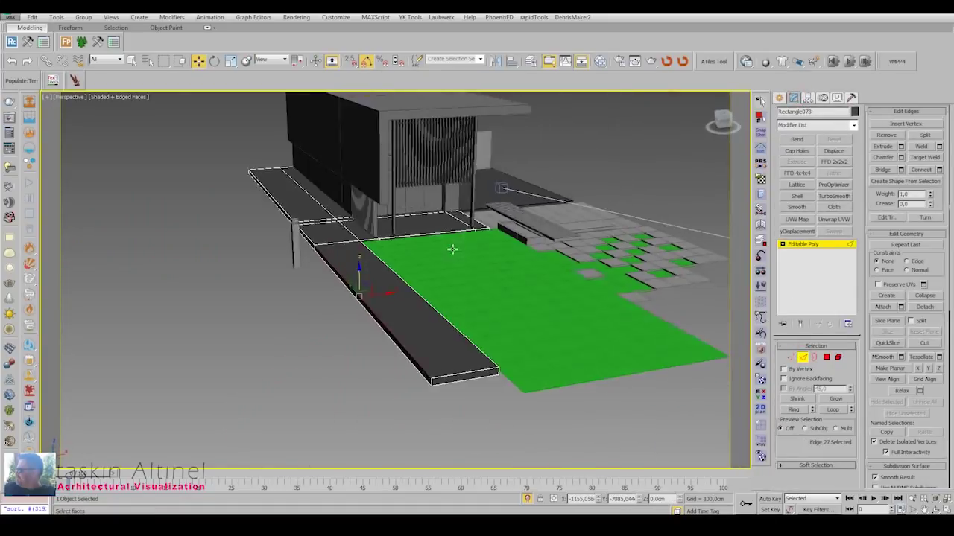
pyautogui.moveTo(452, 248)
pyautogui.keyDown('alt'); pyautogui.mouseDown(button='middle')
pyautogui.moveTo(418, 353)
pyautogui.moveTo(439, 326)
pyautogui.moveTo(571, 319)
pyautogui.moveTo(537, 327)
pyautogui.mouseUp(button='middle'); pyautogui.keyUp('alt')
pyautogui.scroll(2, 439, 326)
pyautogui.scroll(3, 378, 266)
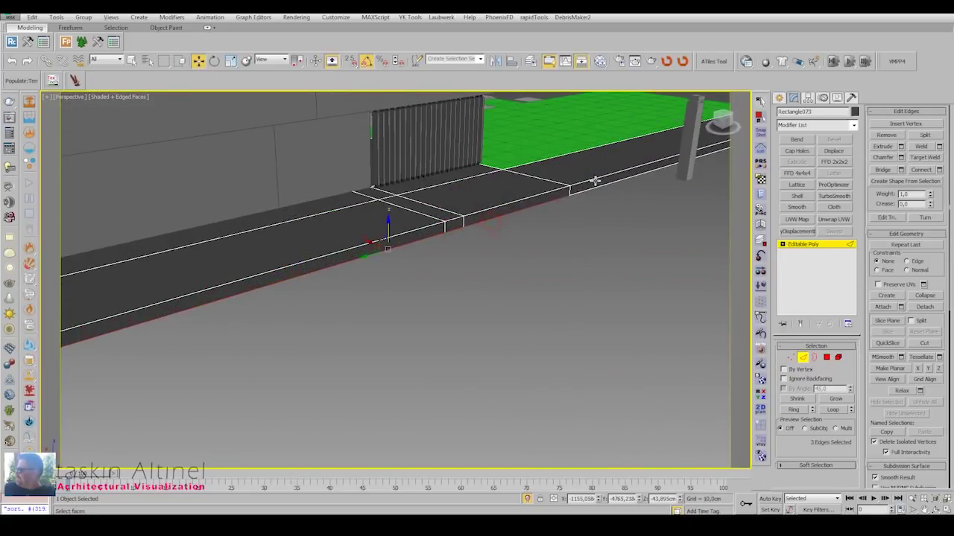
pyautogui.keyDown('alt'); pyautogui.moveTo(634, 211); pyautogui.dragTo(507, 231, button='middle'); pyautogui.keyUp('alt')
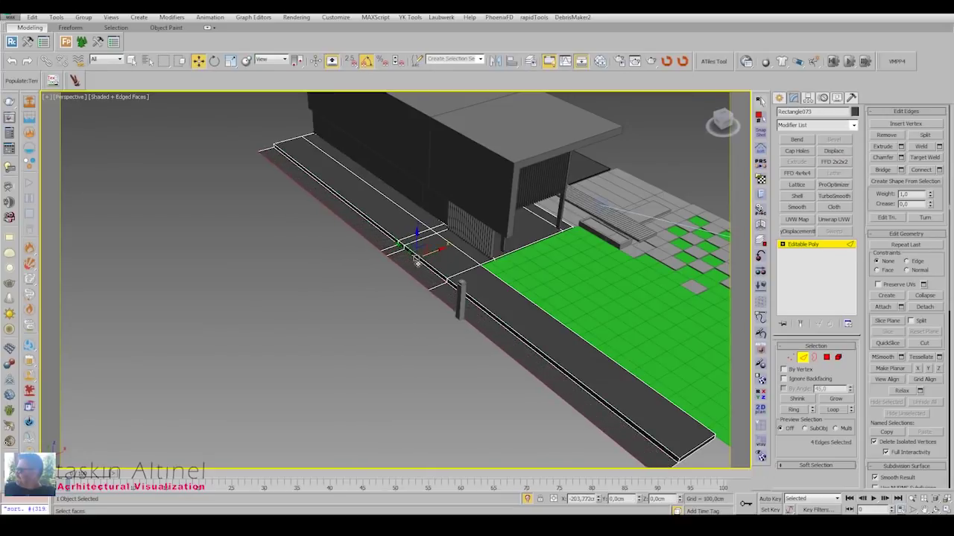
pyautogui.click(459, 299)
pyautogui.moveTo(458, 299)
pyautogui.keyDown('alt'); pyautogui.mouseDown(button='middle')
pyautogui.moveTo(476, 321)
pyautogui.moveTo(465, 331)
pyautogui.moveTo(483, 313)
pyautogui.moveTo(445, 326)
pyautogui.mouseUp(button='middle'); pyautogui.keyUp('alt')
# Make two more copies of the post along the wall.
pyautogui.keyDown('ctrl'); pyautogui.click(471, 307); pyautogui.keyUp('ctrl')
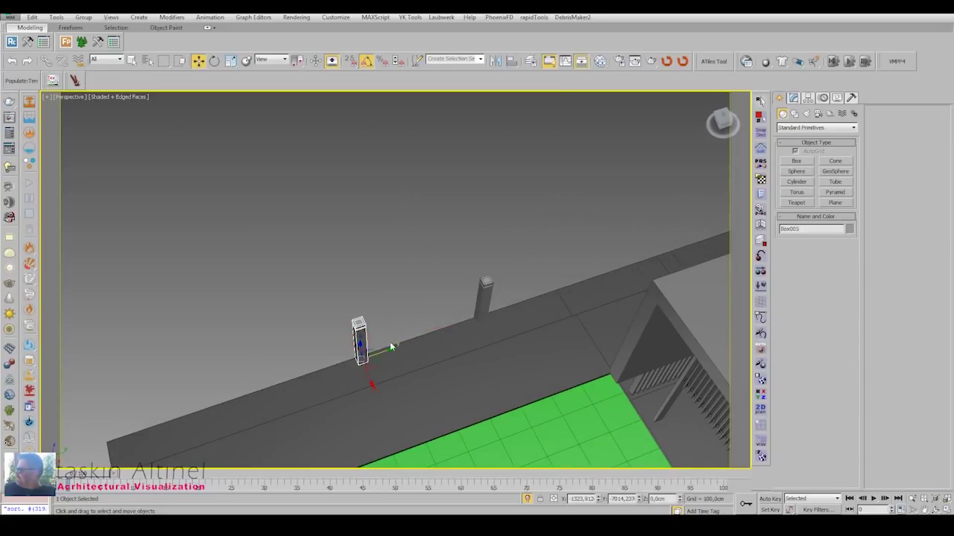
pyautogui.moveTo(390, 346)
pyautogui.mouseDown()
pyautogui.moveTo(441, 333)
pyautogui.moveTo(359, 354)
pyautogui.mouseUp()
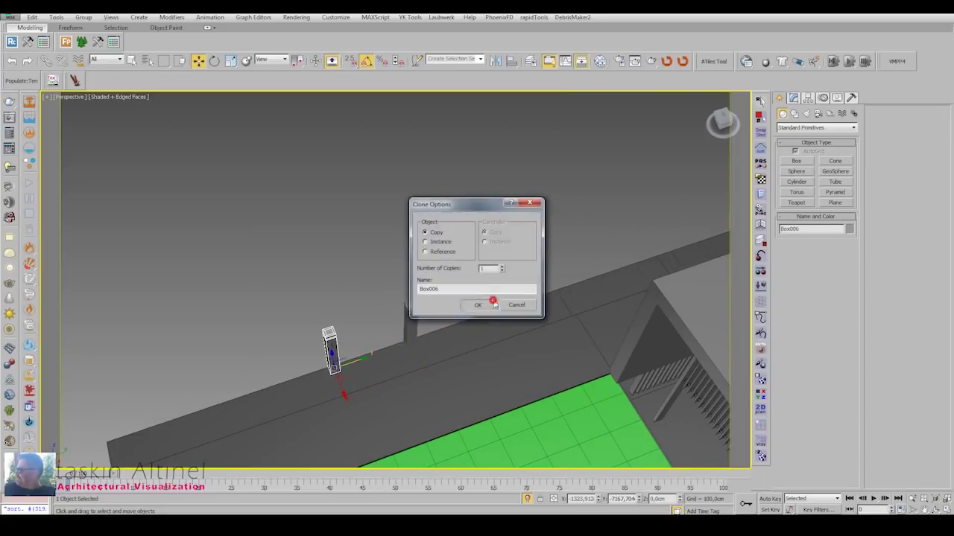
pyautogui.click(479, 305)
pyautogui.keyDown('shift'); pyautogui.moveTo(511, 323); pyautogui.dragTo(574, 326); pyautogui.keyUp('shift')
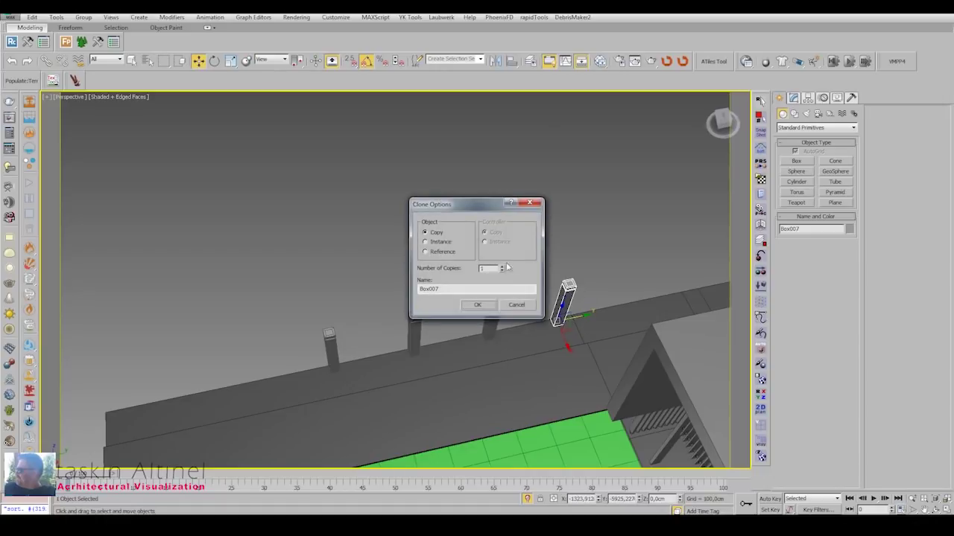
pyautogui.click(476, 304)
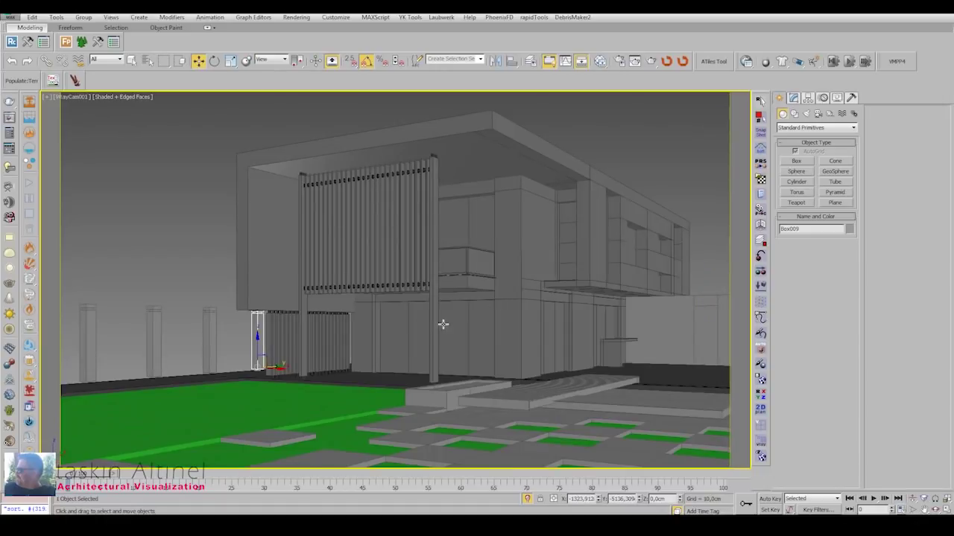
# In Top view, copy the posts further along the wall, then return to the camera view.
pyautogui.press('t')
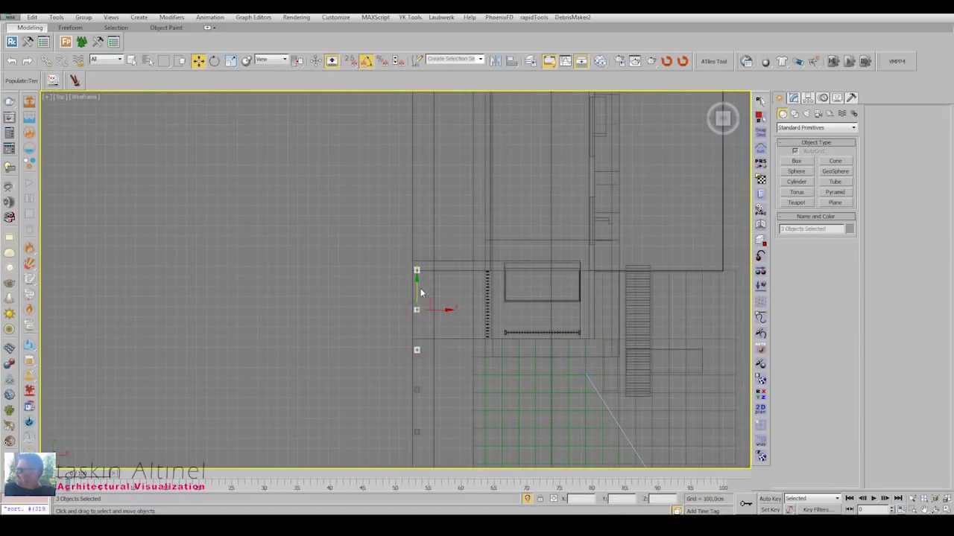
pyautogui.keyDown('shift'); pyautogui.moveTo(415, 168); pyautogui.dragTo(417, 179); pyautogui.keyUp('shift')
pyautogui.click(485, 302)
pyautogui.moveTo(429, 427); pyautogui.dragTo(326, 275, button='middle')
pyautogui.scroll(-2, 326, 276)
pyautogui.keyDown('shift'); pyautogui.moveTo(482, 267); pyautogui.dragTo(485, 269); pyautogui.keyUp('shift')
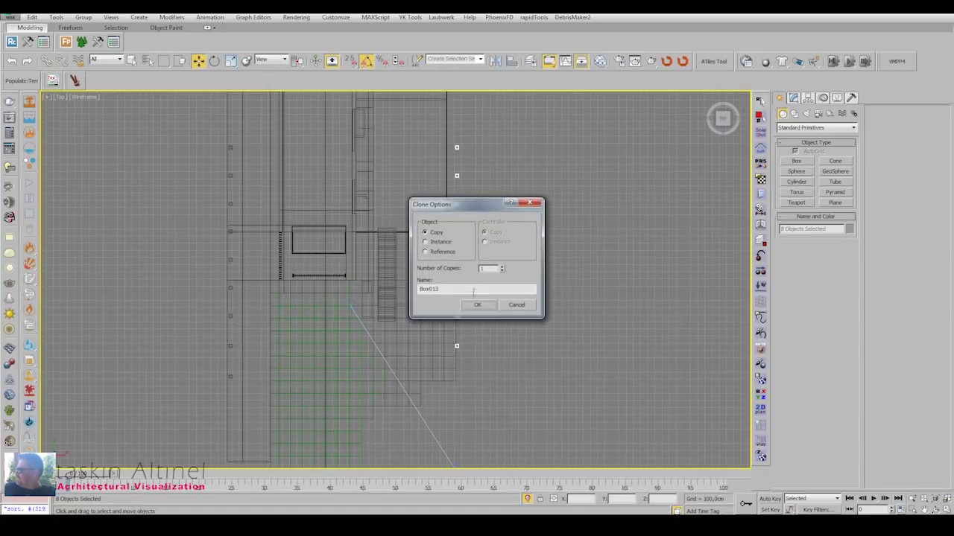
pyautogui.click(517, 305)
pyautogui.press('c')
pyautogui.hotkey('alt', 'w')
pyautogui.hotkey('alt', 'w')
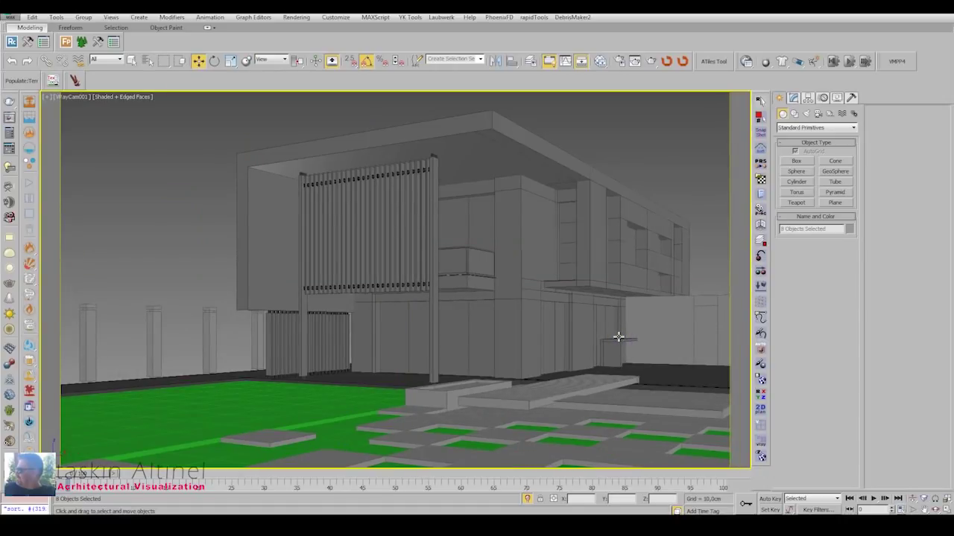
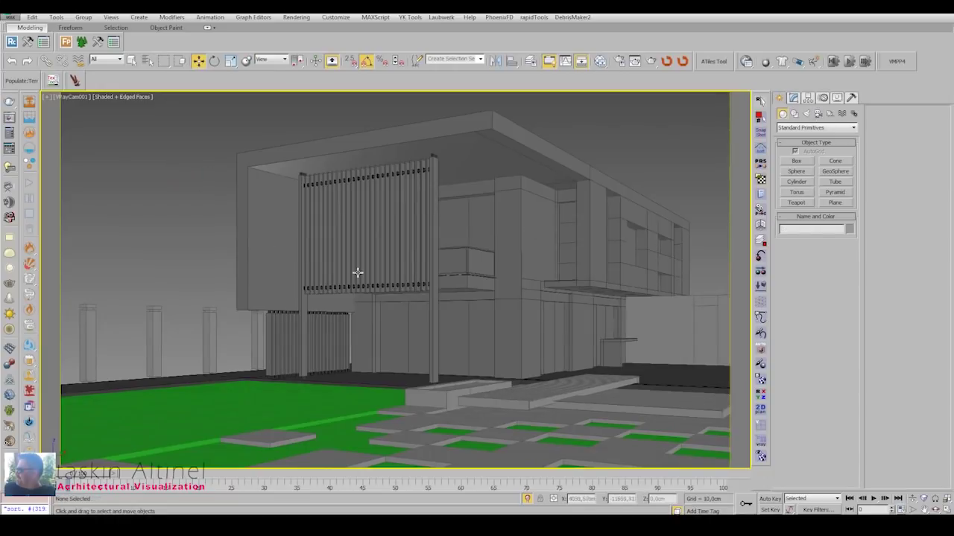
# Select the lawn plane Object006 and, in the maximized Front view, lower a band of its edge vertices.
pyautogui.press('p')
pyautogui.scroll(5, 517, 317)
pyautogui.scroll(3, 530, 249)
pyautogui.click(394, 275)
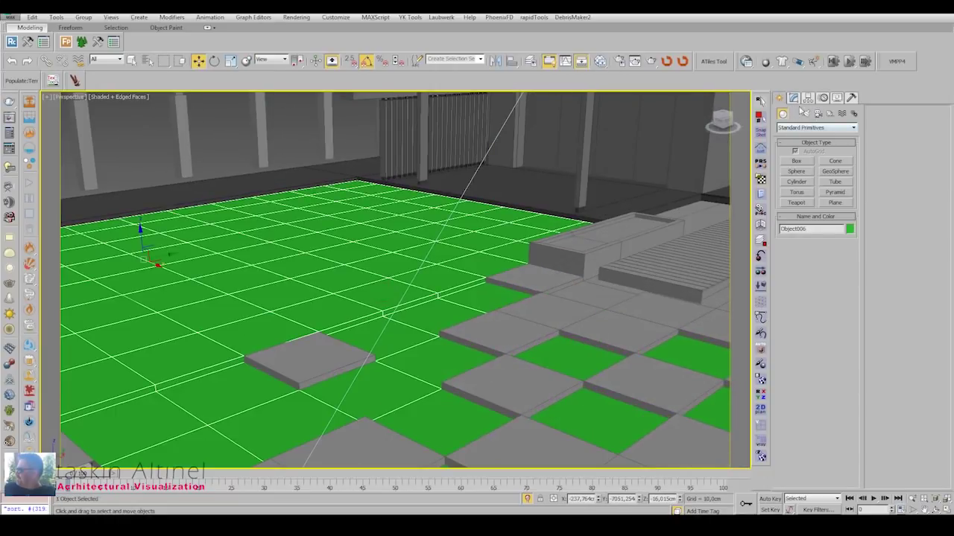
pyautogui.click(795, 98)
pyautogui.press('1')
pyautogui.hotkey('alt', 'w')
pyautogui.hotkey('alt', 'w')
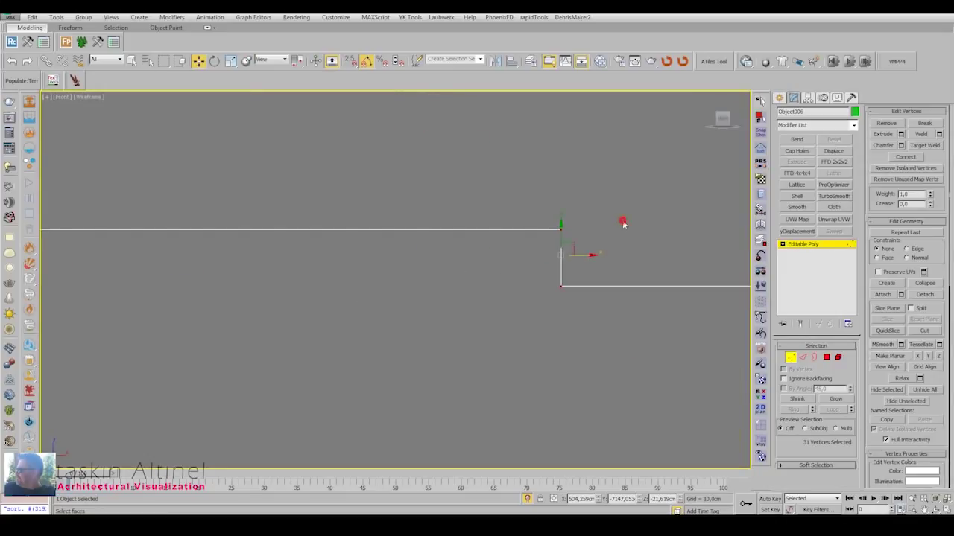
pyautogui.scroll(-5, 595, 244)
pyautogui.moveTo(63, 248); pyautogui.dragTo(64, 249)
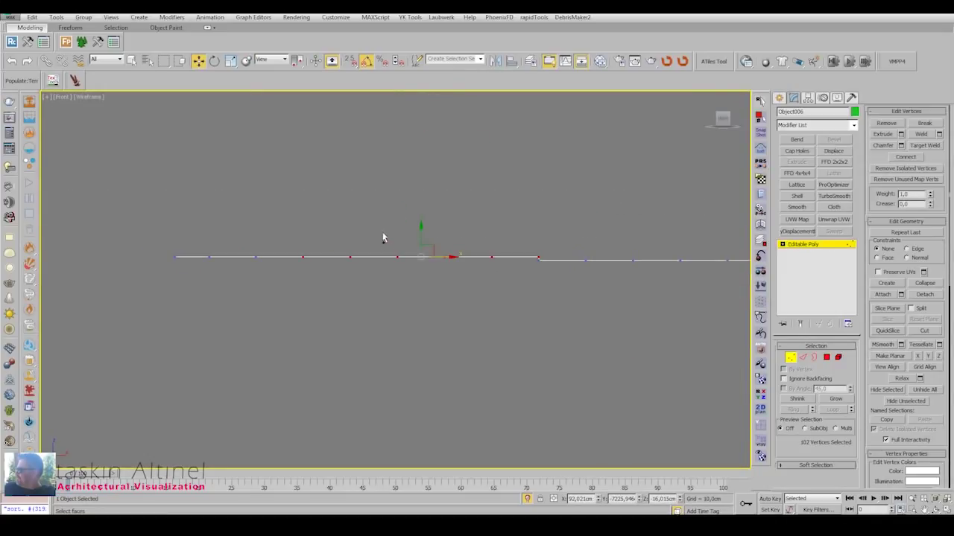
pyautogui.moveTo(236, 227); pyautogui.dragTo(239, 234)
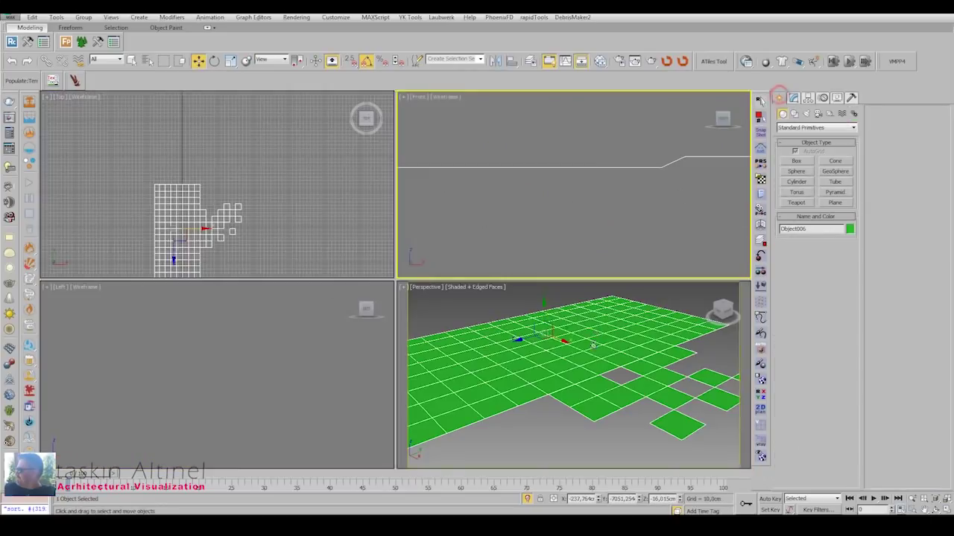
# Draw a thin vertical slat box standing against the low wall.
pyautogui.scroll(-5, 580, 286)
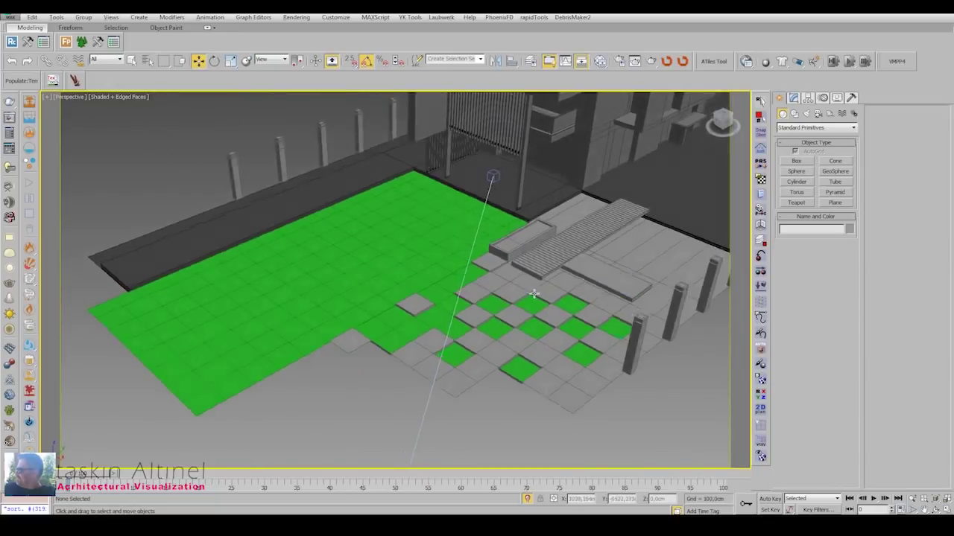
pyautogui.scroll(3, 551, 298)
pyautogui.scroll(3, 511, 271)
pyautogui.scroll(4, 624, 245)
pyautogui.keyDown('alt'); pyautogui.moveTo(624, 246); pyautogui.dragTo(372, 208, button='middle'); pyautogui.keyUp('alt')
pyautogui.press('b')
pyautogui.moveTo(490, 214); pyautogui.dragTo(483, 279)
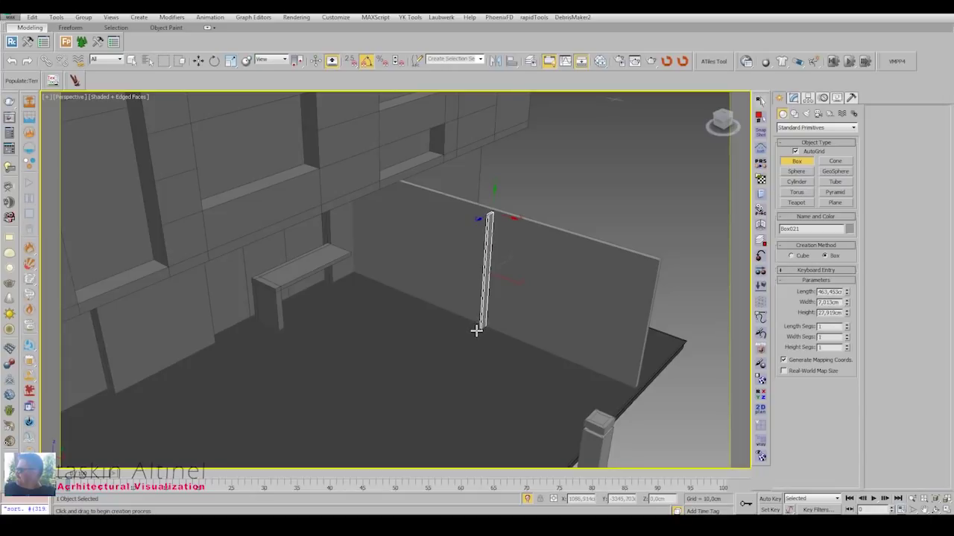
pyautogui.click(476, 330)
pyautogui.press('w')
pyautogui.keyDown('alt'); pyautogui.moveTo(476, 330); pyautogui.dragTo(506, 279, button='middle'); pyautogui.keyUp('alt')
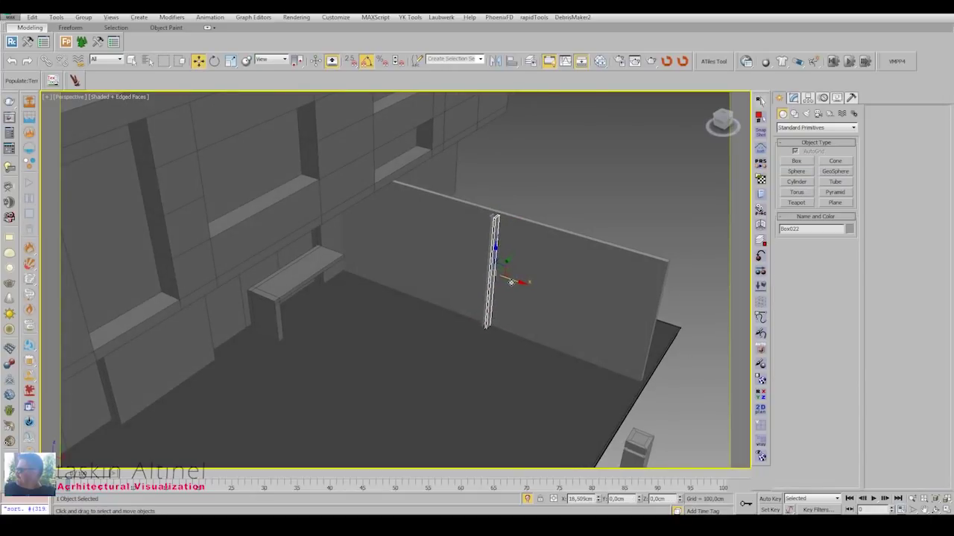
# Shift-clone the slat sideways along the wall into 20 copies and select all slats.
pyautogui.keyDown('shift'); pyautogui.moveTo(511, 282); pyautogui.dragTo(485, 316); pyautogui.keyUp('shift')
pyautogui.click(500, 267)
pyautogui.click(477, 305)
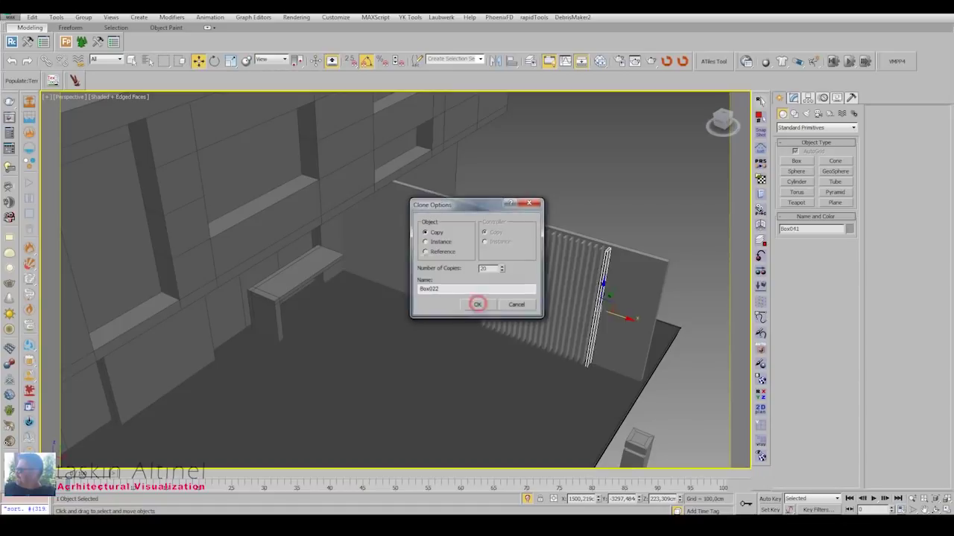
pyautogui.scroll(3, 610, 282)
pyautogui.scroll(2, 611, 281)
pyautogui.scroll(2, 608, 275)
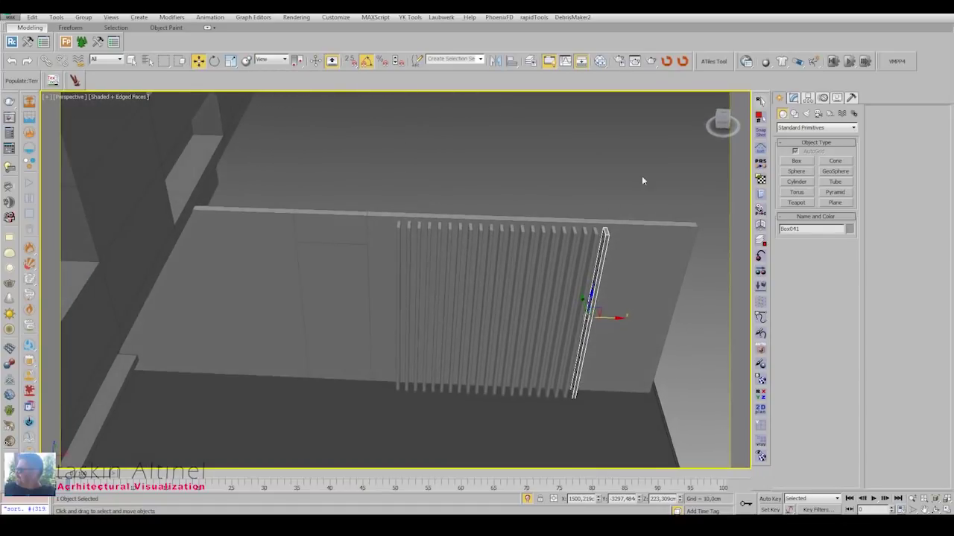
pyautogui.moveTo(641, 176); pyautogui.dragTo(491, 305)
pyautogui.press('z')
# Convert the slats to Editable Poly and attach all of them into one object, Box041.
pyautogui.rightClick(478, 207)
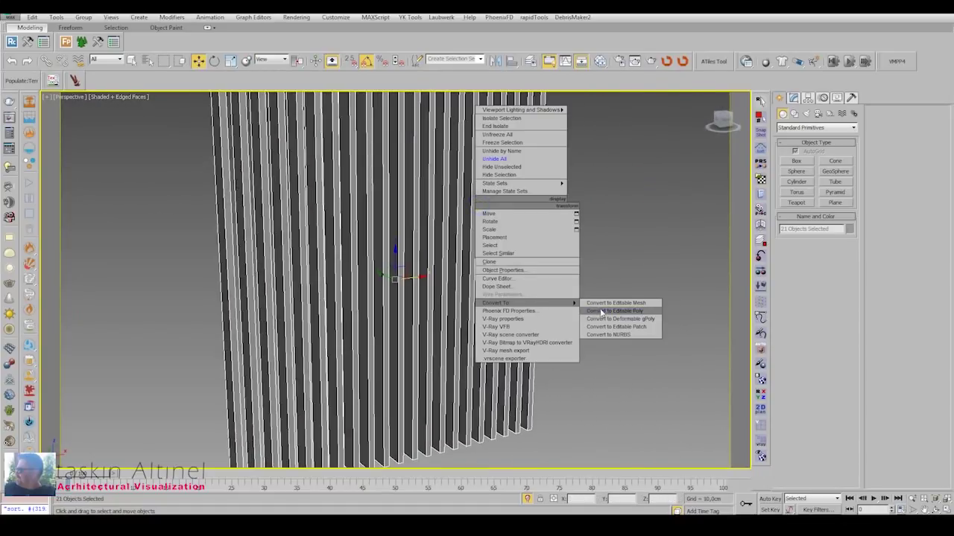
pyautogui.click(618, 305)
pyautogui.click(537, 262)
pyautogui.click(901, 184)
pyautogui.hotkey('ctrl', 'a')
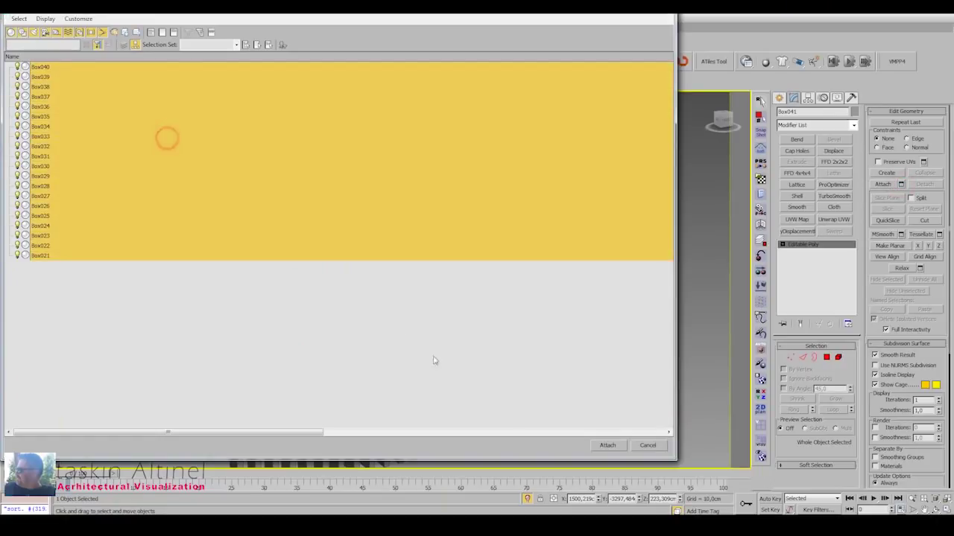
pyautogui.click(605, 444)
# Zoom out to see the slats in context and select the wall box behind them.
pyautogui.rightClick(579, 251)
pyautogui.click(524, 290)
pyautogui.scroll(-5, 523, 291)
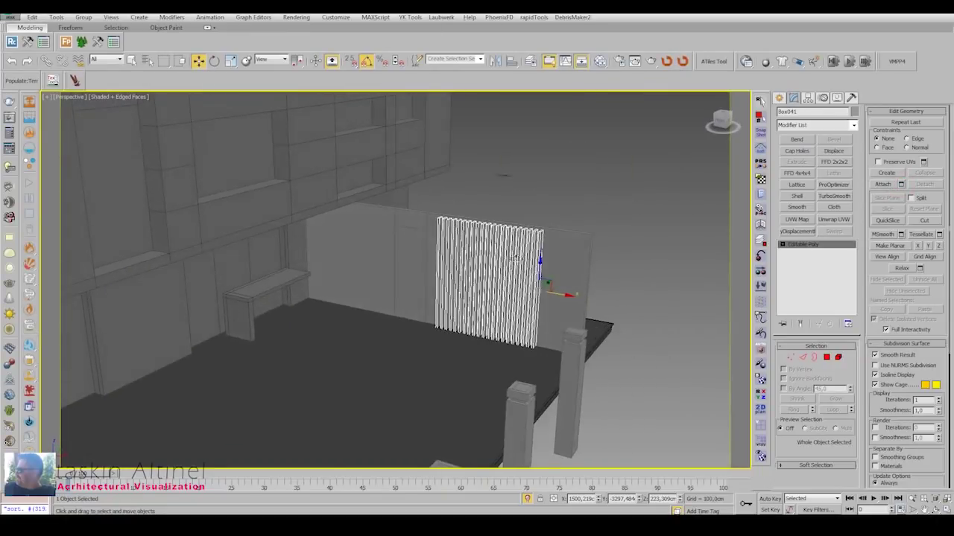
pyautogui.moveTo(524, 291)
pyautogui.keyDown('alt'); pyautogui.mouseDown(button='middle')
pyautogui.moveTo(493, 265)
pyautogui.moveTo(419, 294)
pyautogui.moveTo(485, 245)
pyautogui.mouseUp(button='middle'); pyautogui.keyUp('alt')
pyautogui.click(507, 261)
# Select the wall box's top polygon in Polygon mode and try extruding it.
pyautogui.press('4')
pyautogui.moveTo(522, 278)
pyautogui.keyDown('alt'); pyautogui.mouseDown(button='middle')
pyautogui.moveTo(511, 223)
pyautogui.moveTo(400, 301)
pyautogui.mouseUp(button='middle'); pyautogui.keyUp('alt')
pyautogui.click(404, 284)
pyautogui.scroll(3, 482, 284)
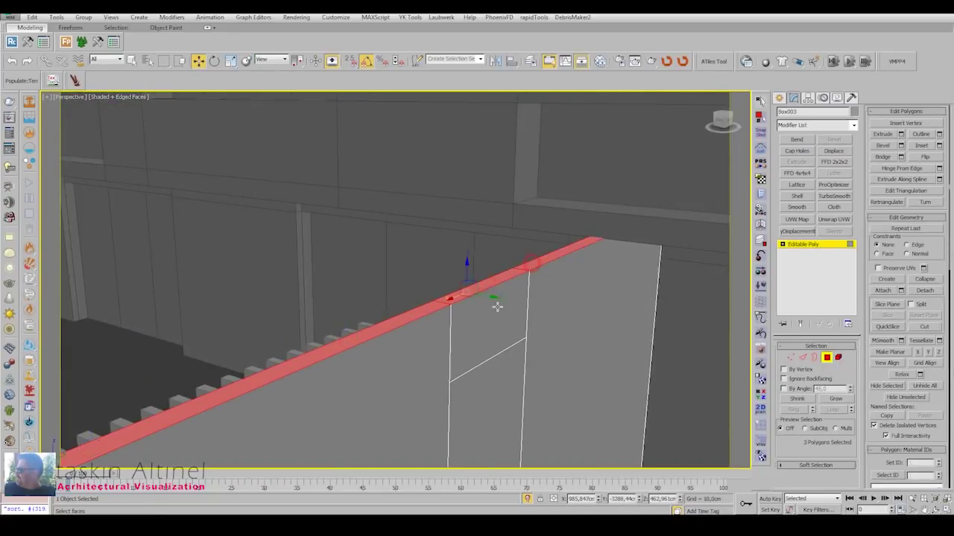
pyautogui.moveTo(497, 307)
pyautogui.keyDown('alt'); pyautogui.mouseDown(button='middle')
pyautogui.moveTo(469, 273)
pyautogui.moveTo(466, 326)
pyautogui.mouseUp(button='middle'); pyautogui.keyUp('alt')
pyautogui.hotkey('shift', 'e')
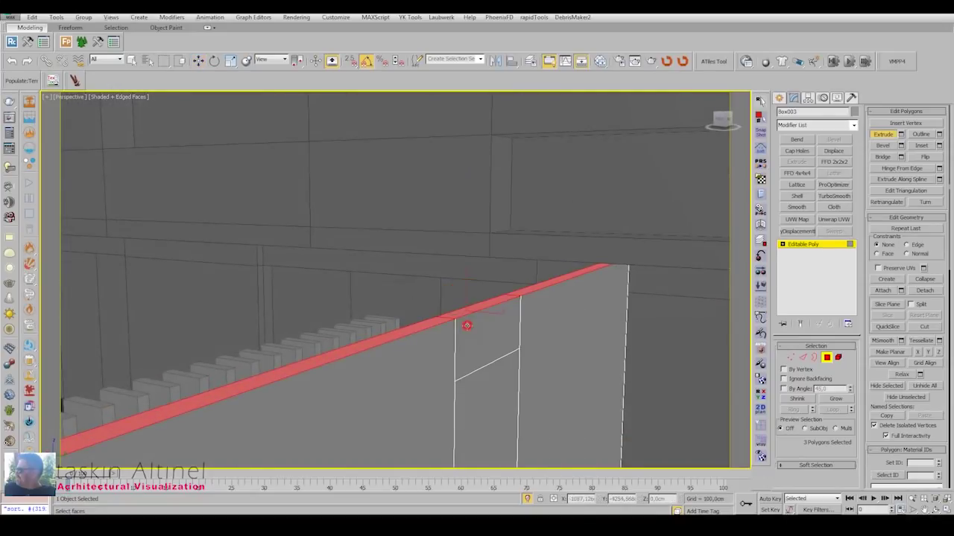
pyautogui.press('w')
pyautogui.moveTo(470, 291)
pyautogui.keyDown('alt'); pyautogui.mouseDown(button='middle')
pyautogui.moveTo(468, 268)
pyautogui.moveTo(366, 359)
pyautogui.mouseUp(button='middle'); pyautogui.keyUp('alt')
pyautogui.scroll(-3, 442, 272)
pyautogui.rightClick(365, 360)
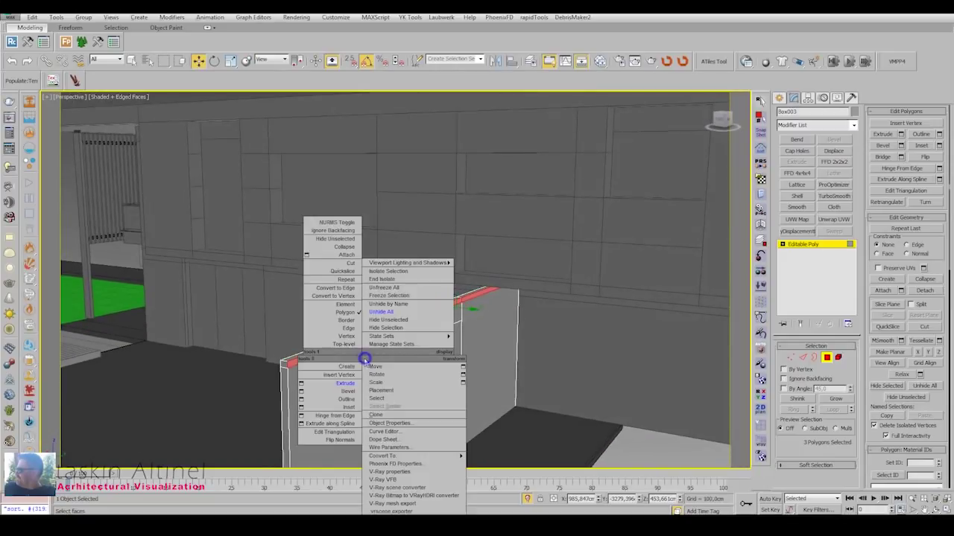
pyautogui.click(345, 383)
# Add the grey strip to the top-face selection, detach those faces, and end isolation.
pyautogui.moveTo(470, 310)
pyautogui.keyDown('alt'); pyautogui.mouseDown(button='middle')
pyautogui.moveTo(445, 271)
pyautogui.moveTo(459, 261)
pyautogui.mouseUp(button='middle'); pyautogui.keyUp('alt')
pyautogui.moveTo(468, 261)
pyautogui.keyDown('alt'); pyautogui.mouseDown(button='middle')
pyautogui.moveTo(554, 232)
pyautogui.moveTo(444, 273)
pyautogui.mouseUp(button='middle'); pyautogui.keyUp('alt')
pyautogui.keyDown('ctrl'); pyautogui.click(364, 210); pyautogui.keyUp('ctrl')
pyautogui.moveTo(364, 210); pyautogui.dragTo(485, 261, button='middle')
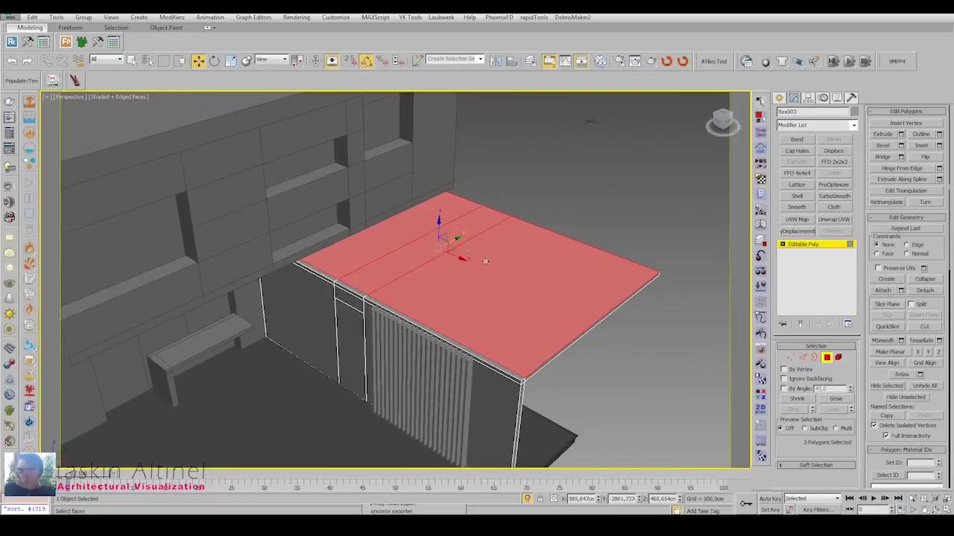
pyautogui.click(802, 359)
pyautogui.keyDown('alt'); pyautogui.moveTo(447, 335); pyautogui.dragTo(436, 430, button='middle'); pyautogui.keyUp('alt')
pyautogui.moveTo(491, 350)
pyautogui.keyDown('alt'); pyautogui.mouseDown(button='middle')
pyautogui.moveTo(489, 309)
pyautogui.moveTo(514, 305)
pyautogui.moveTo(428, 291)
pyautogui.mouseUp(button='middle'); pyautogui.keyUp('alt')
pyautogui.click(826, 358)
pyautogui.click(928, 291)
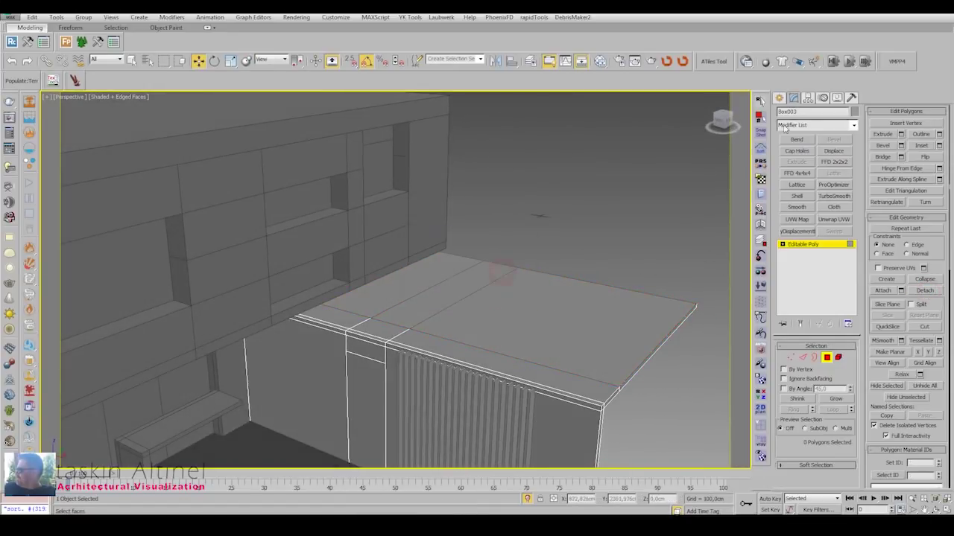
pyautogui.click(779, 98)
pyautogui.hotkey('alt', 'q')
# Isolate the facade object Line002 and select its upper panel polygons.
pyautogui.click(792, 98)
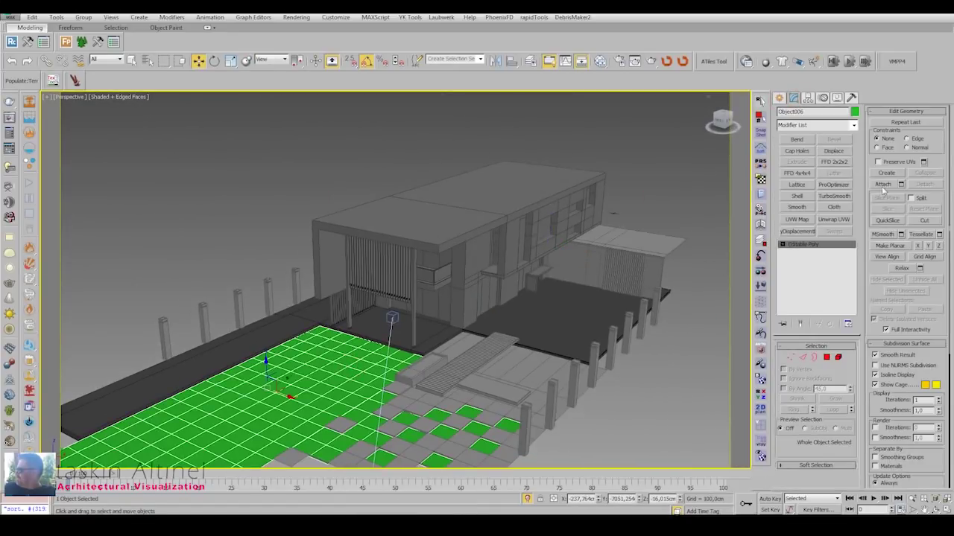
pyautogui.click(779, 98)
pyautogui.moveTo(522, 283)
pyautogui.keyDown('alt'); pyautogui.mouseDown(button='middle')
pyautogui.moveTo(494, 266)
pyautogui.moveTo(477, 236)
pyautogui.mouseUp(button='middle'); pyautogui.keyUp('alt')
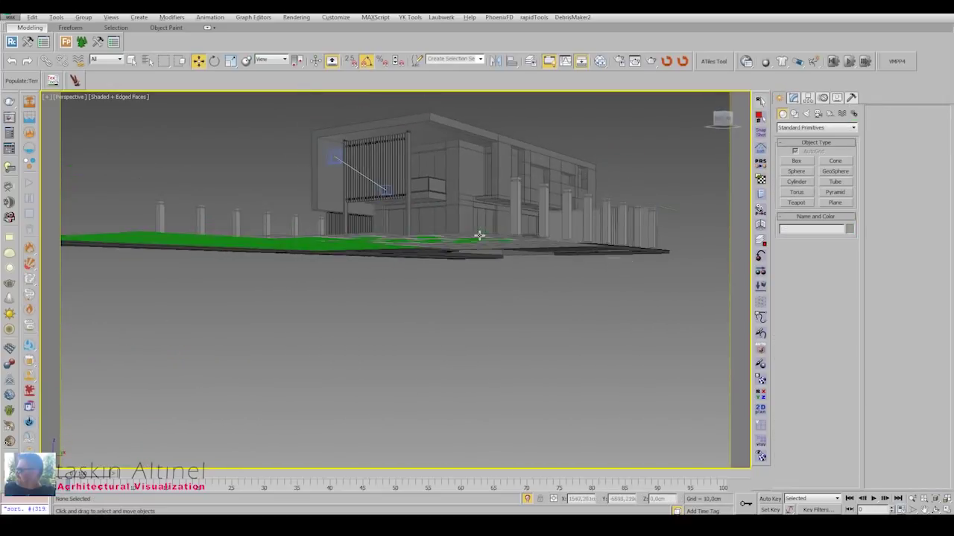
pyautogui.scroll(5, 438, 188)
pyautogui.click(438, 187)
pyautogui.hotkey('alt', 'q')
pyautogui.keyDown('alt'); pyautogui.moveTo(438, 188); pyautogui.dragTo(421, 245, button='middle'); pyautogui.keyUp('alt')
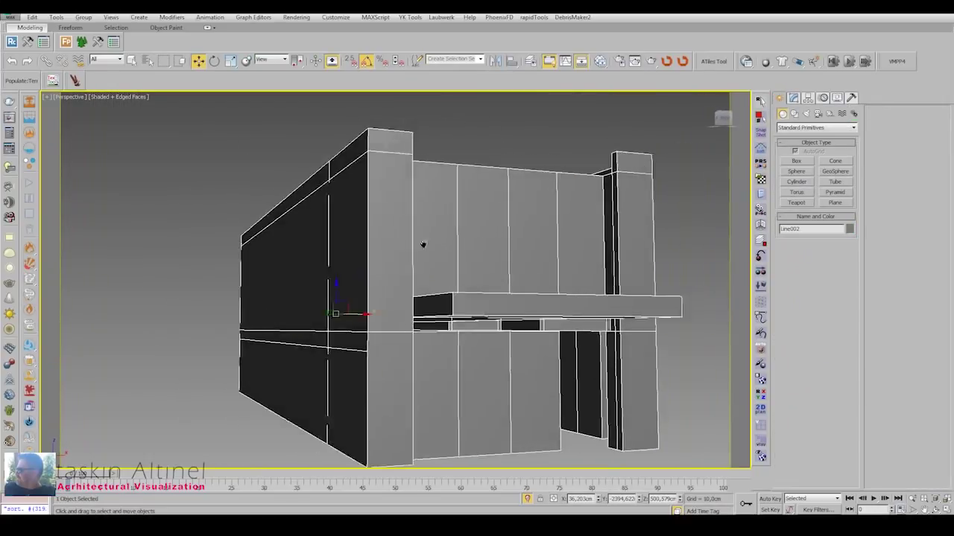
pyautogui.click(793, 98)
pyautogui.press('4')
pyautogui.click(523, 203)
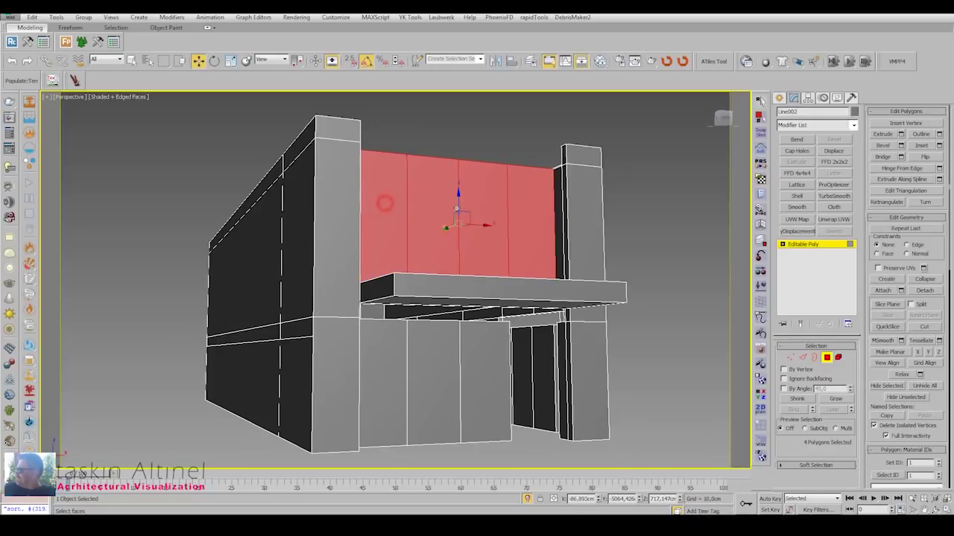
pyautogui.press('z')
pyautogui.keyDown('alt'); pyautogui.moveTo(385, 203); pyautogui.dragTo(634, 245, button='middle'); pyautogui.keyUp('alt')
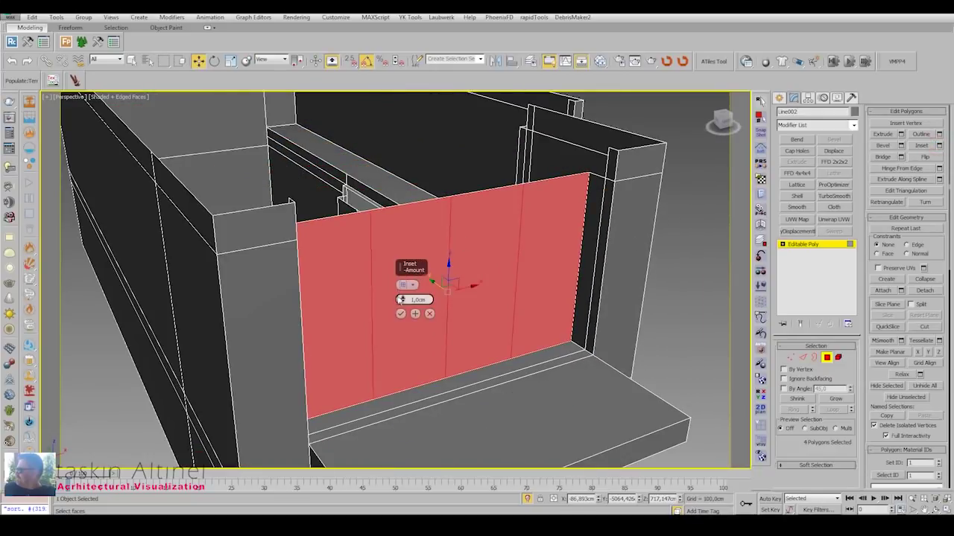
# Inset the upper panels by polygon and extrude them.
pyautogui.click(400, 313)
pyautogui.keyDown('alt'); pyautogui.moveTo(417, 298); pyautogui.dragTo(521, 196, button='middle'); pyautogui.keyUp('alt')
pyautogui.scroll(3, 522, 196)
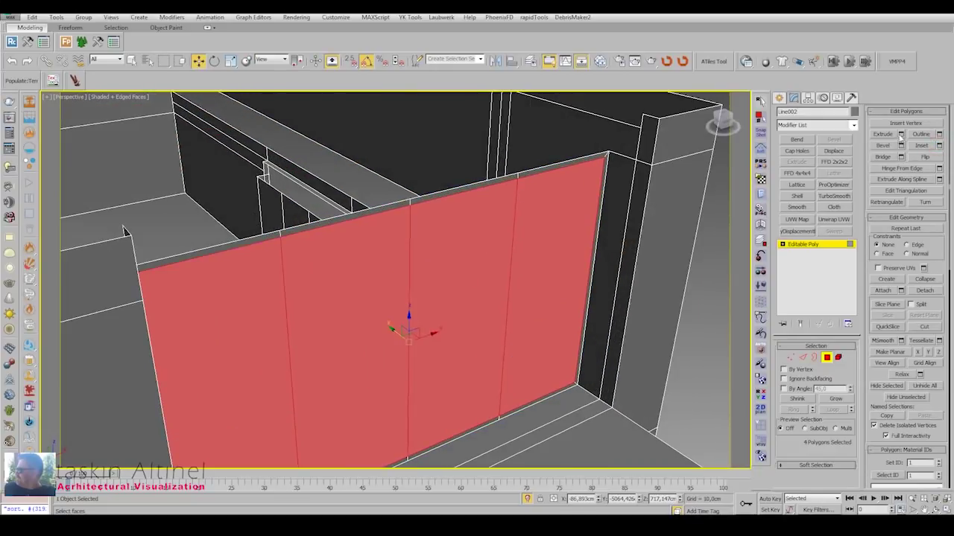
pyautogui.click(900, 134)
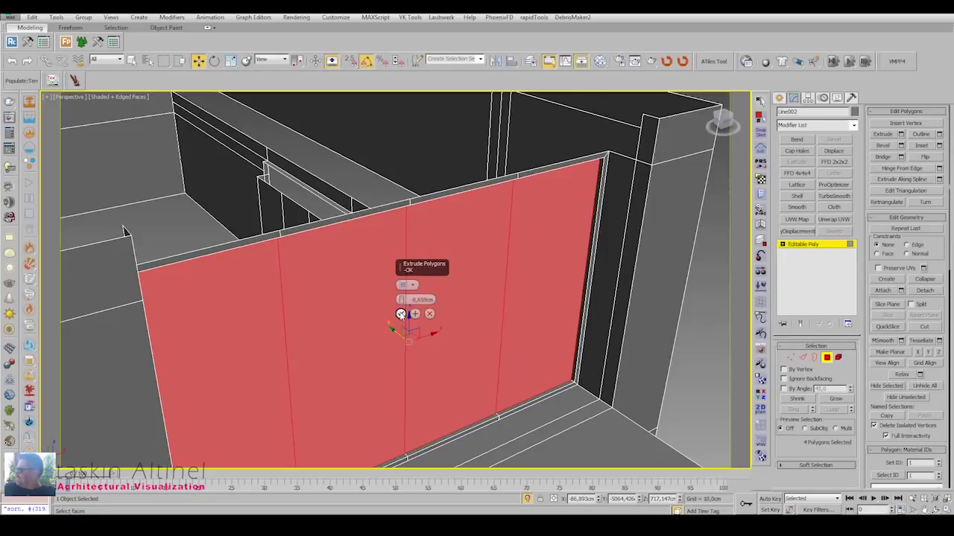
pyautogui.click(939, 146)
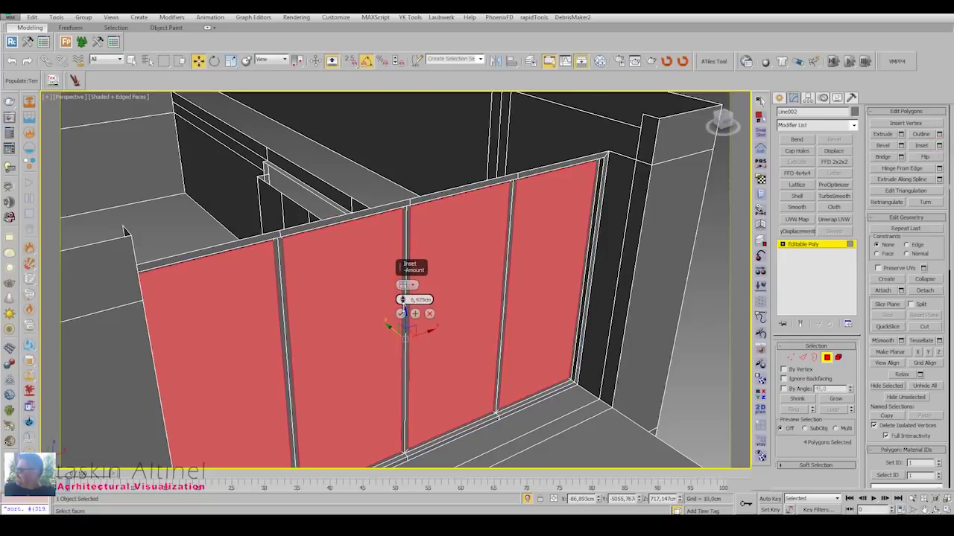
pyautogui.click(400, 313)
pyautogui.moveTo(402, 309)
pyautogui.keyDown('alt'); pyautogui.mouseDown(button='middle')
pyautogui.moveTo(447, 260)
pyautogui.moveTo(603, 260)
pyautogui.moveTo(438, 257)
pyautogui.mouseUp(button='middle'); pyautogui.keyUp('alt')
pyautogui.scroll(-3, 439, 256)
pyautogui.scroll(4, 464, 202)
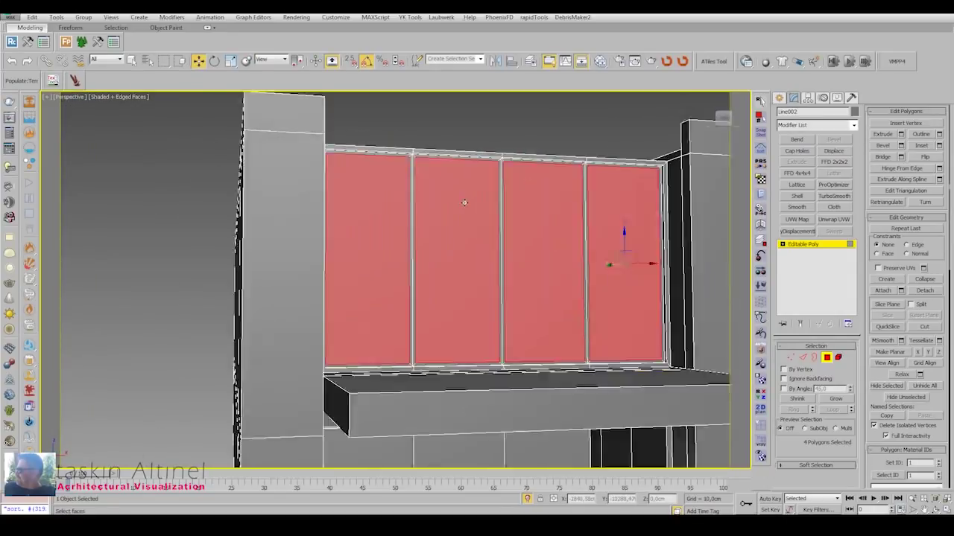
pyautogui.moveTo(464, 202)
pyautogui.keyDown('alt'); pyautogui.mouseDown(button='middle')
pyautogui.moveTo(608, 191)
pyautogui.moveTo(558, 188)
pyautogui.moveTo(610, 216)
pyautogui.mouseUp(button='middle'); pyautogui.keyUp('alt')
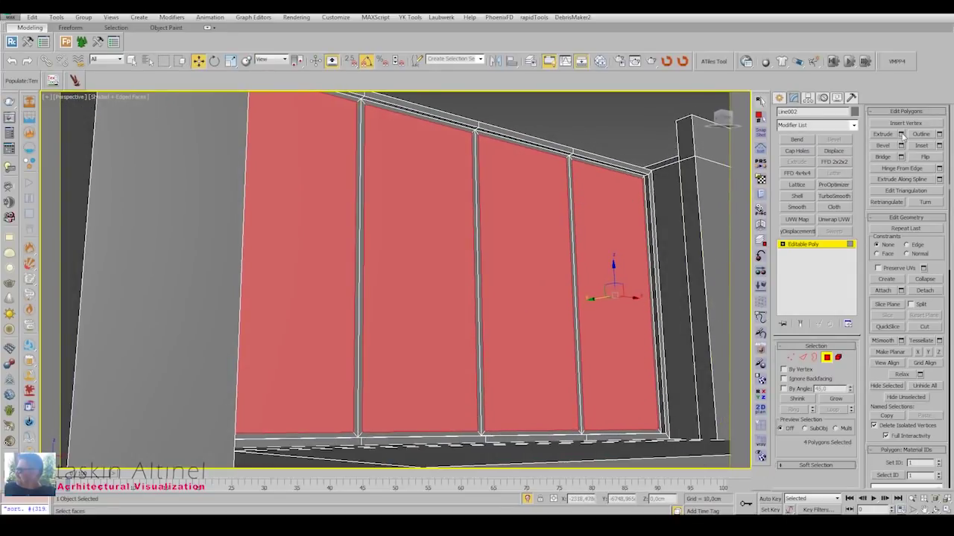
pyautogui.click(900, 134)
pyautogui.click(402, 313)
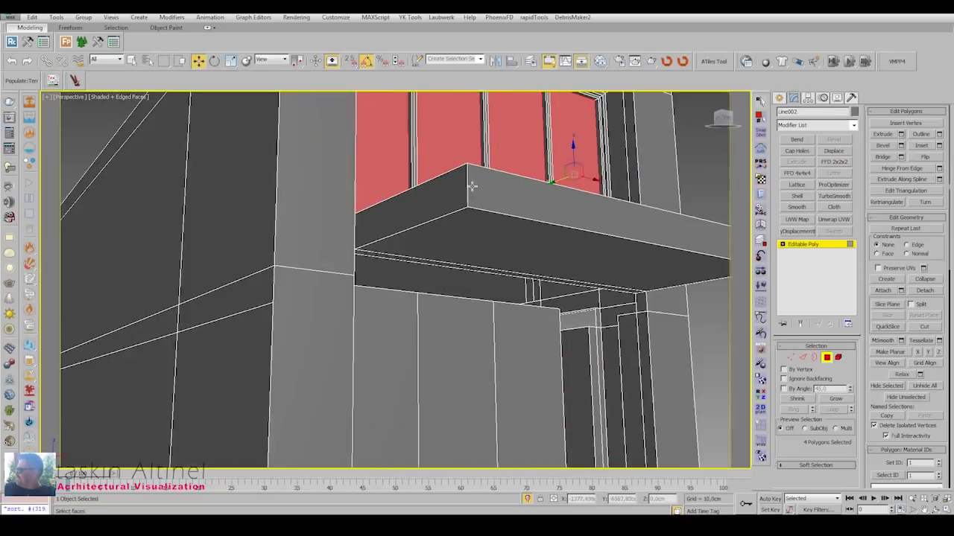
# Inset the three lower panels By Polygon (~4.7 cm) and recess them with a negative extrude.
pyautogui.keyDown('alt'); pyautogui.moveTo(402, 313); pyautogui.dragTo(517, 225, button='middle'); pyautogui.keyUp('alt')
pyautogui.moveTo(517, 224); pyautogui.dragTo(392, 226)
pyautogui.keyDown('alt'); pyautogui.moveTo(392, 226); pyautogui.dragTo(536, 252, button='middle'); pyautogui.keyUp('alt')
pyautogui.click(939, 146)
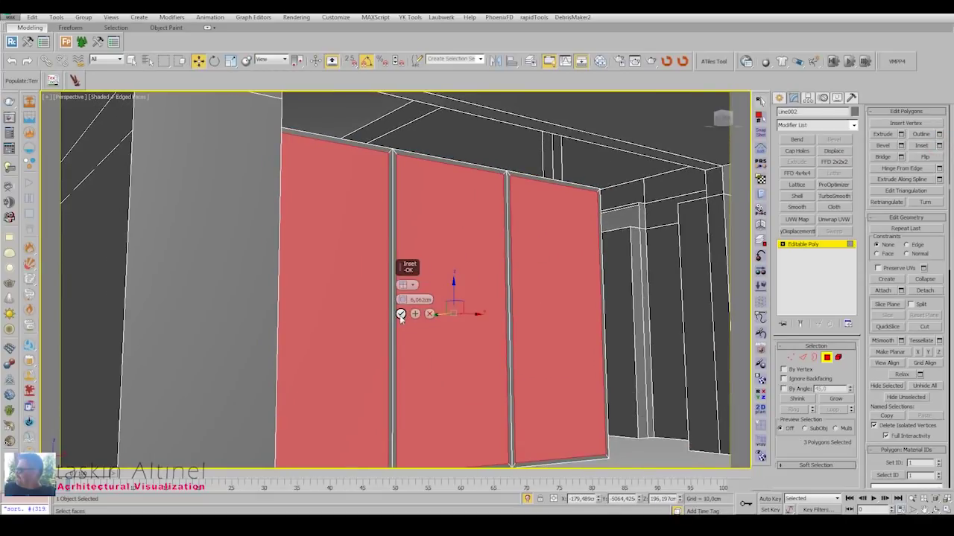
pyautogui.click(900, 134)
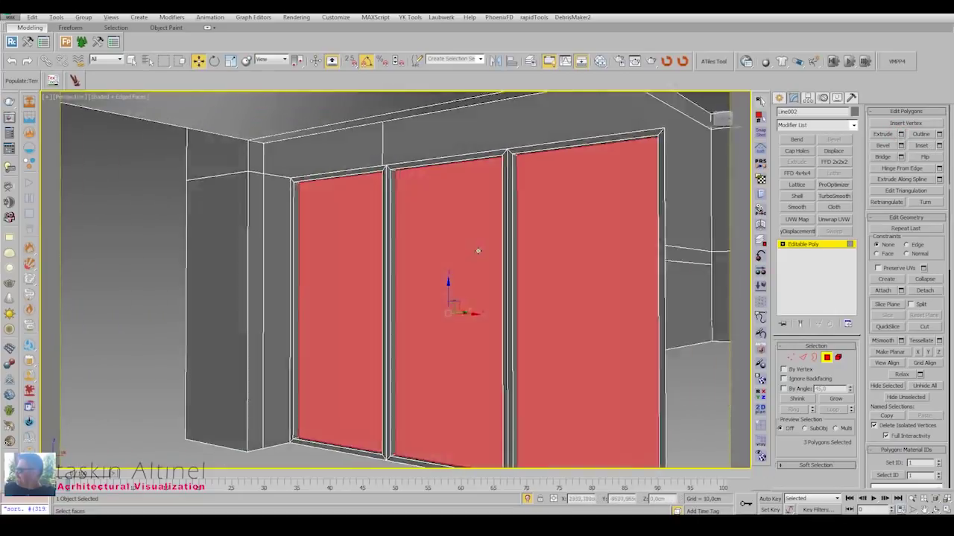
pyautogui.keyDown('alt'); pyautogui.moveTo(479, 251); pyautogui.dragTo(539, 251, button='middle'); pyautogui.keyUp('alt')
pyautogui.hotkey('ctrl', 'z')
pyautogui.click(939, 146)
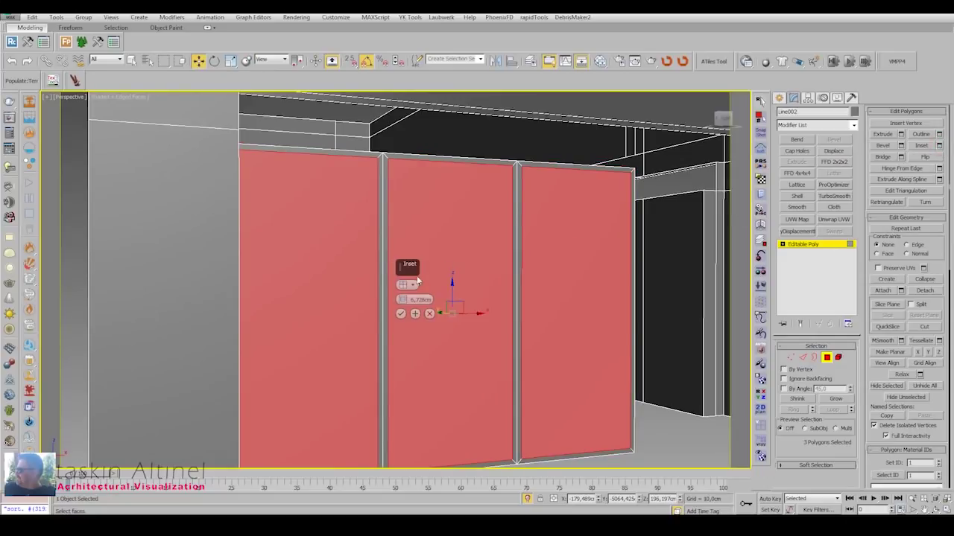
pyautogui.rightClick(400, 300)
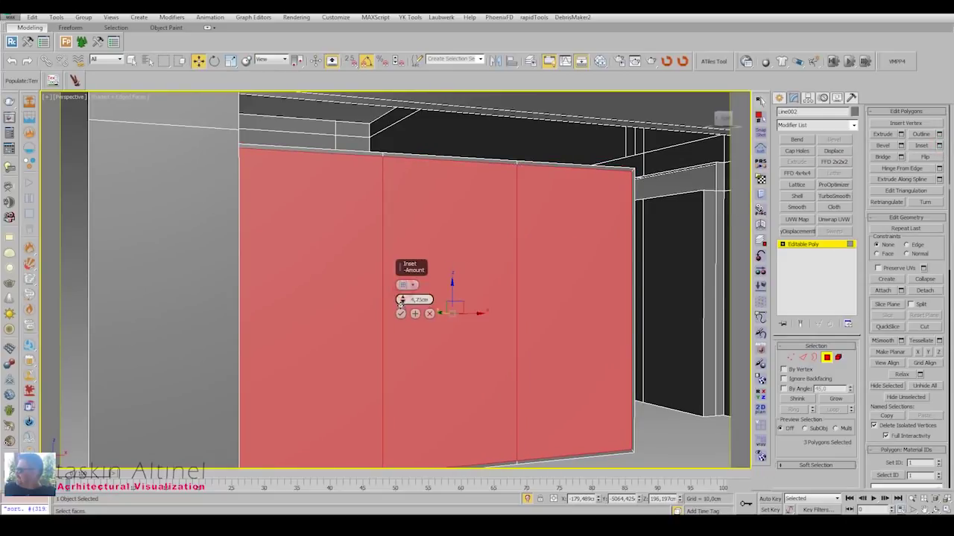
pyautogui.click(901, 134)
pyautogui.click(938, 146)
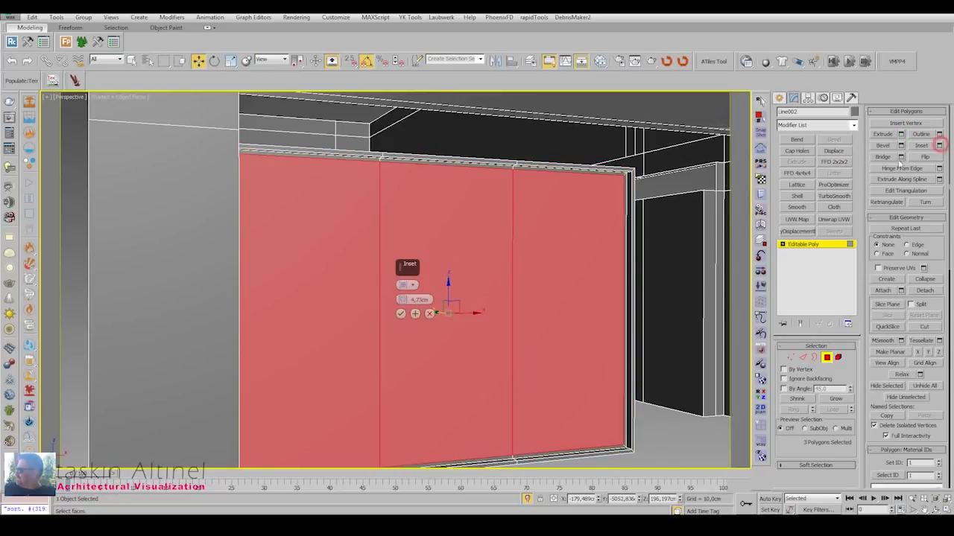
pyautogui.click(405, 285)
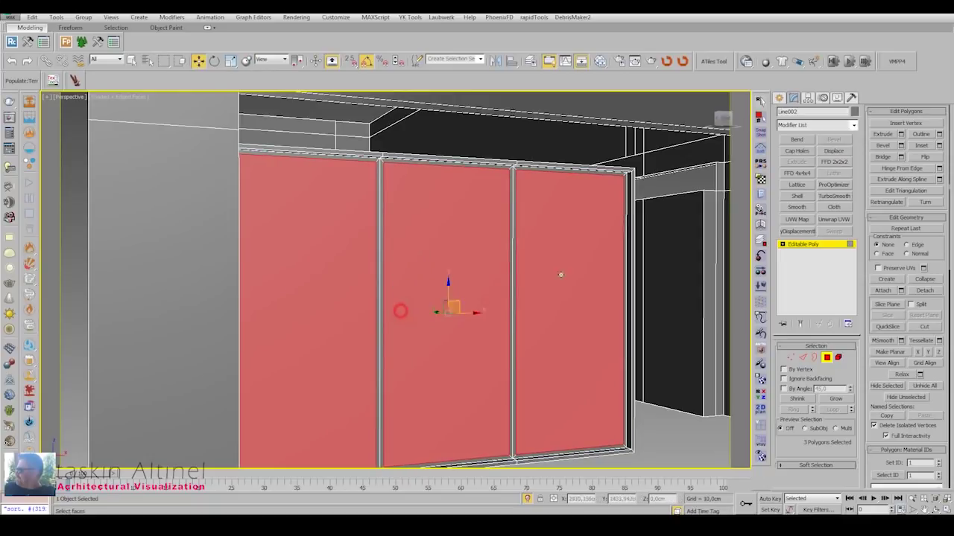
pyautogui.click(901, 134)
pyautogui.click(400, 314)
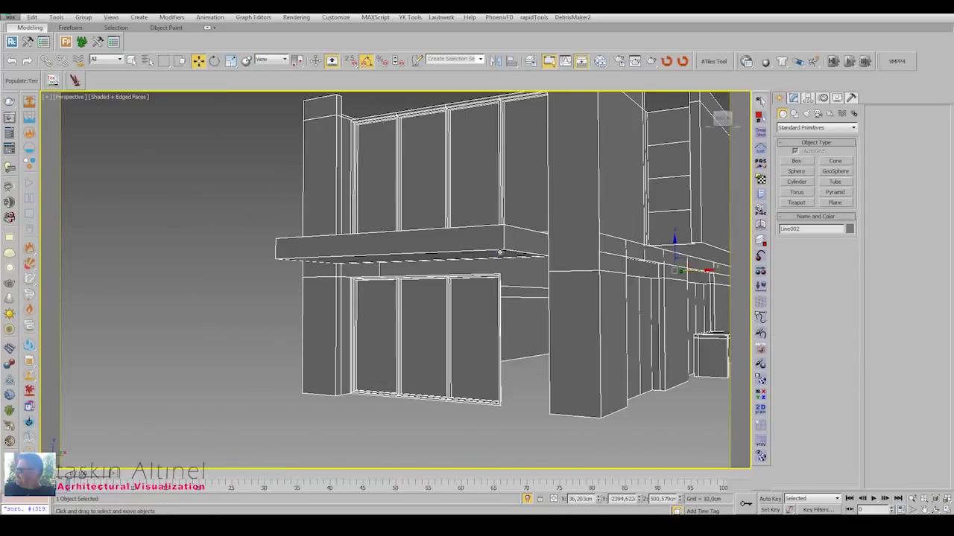
# Return to Polygon mode on the building mesh with the three recessed panels still selected.
pyautogui.rightClick(499, 254)
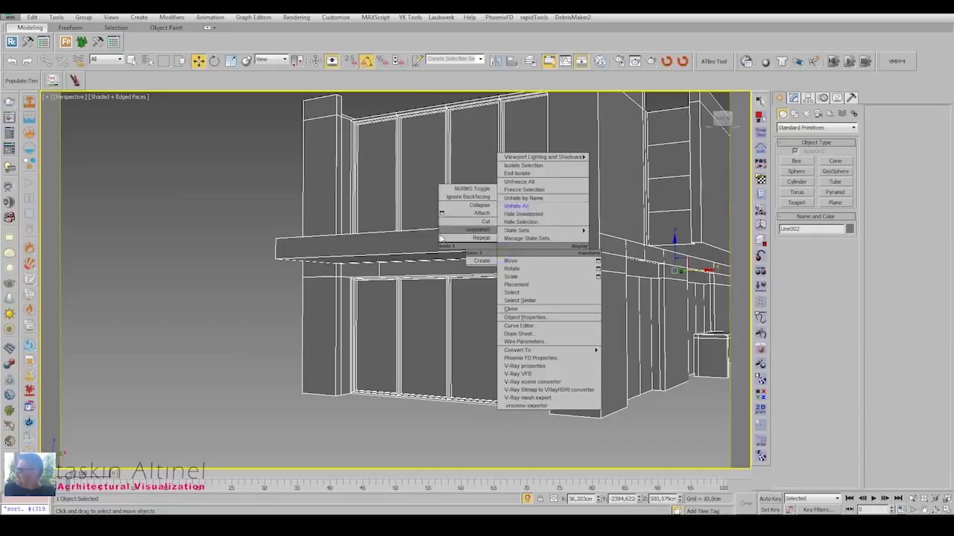
pyautogui.keyDown('alt'); pyautogui.moveTo(500, 253); pyautogui.dragTo(420, 229, button='middle'); pyautogui.keyUp('alt')
pyautogui.click(793, 98)
pyautogui.click(826, 358)
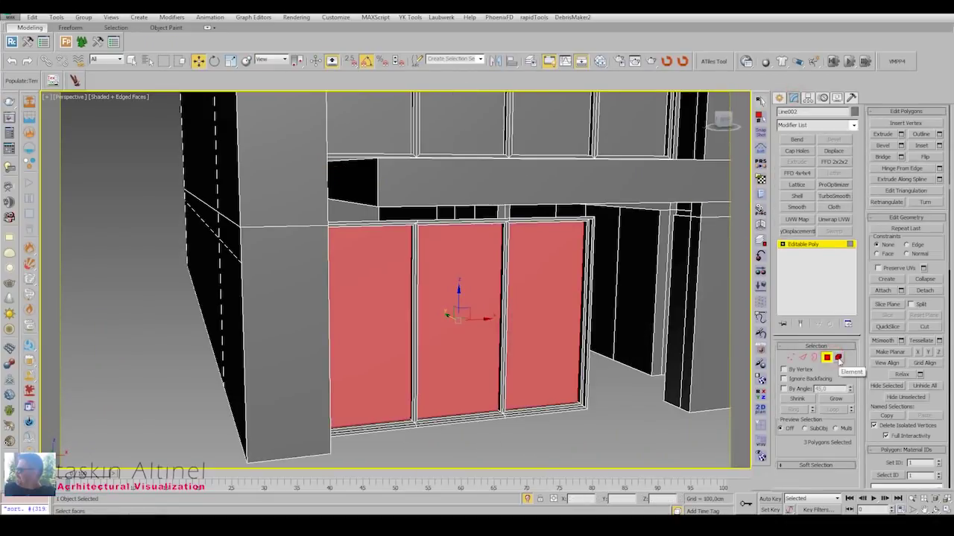
pyautogui.moveTo(532, 427)
pyautogui.keyDown('alt'); pyautogui.mouseDown(button='middle')
pyautogui.moveTo(391, 206)
pyautogui.moveTo(392, 260)
pyautogui.moveTo(505, 279)
pyautogui.moveTo(597, 214)
pyautogui.moveTo(541, 253)
pyautogui.mouseUp(button='middle'); pyautogui.keyUp('alt')
pyautogui.scroll(4, 540, 224)
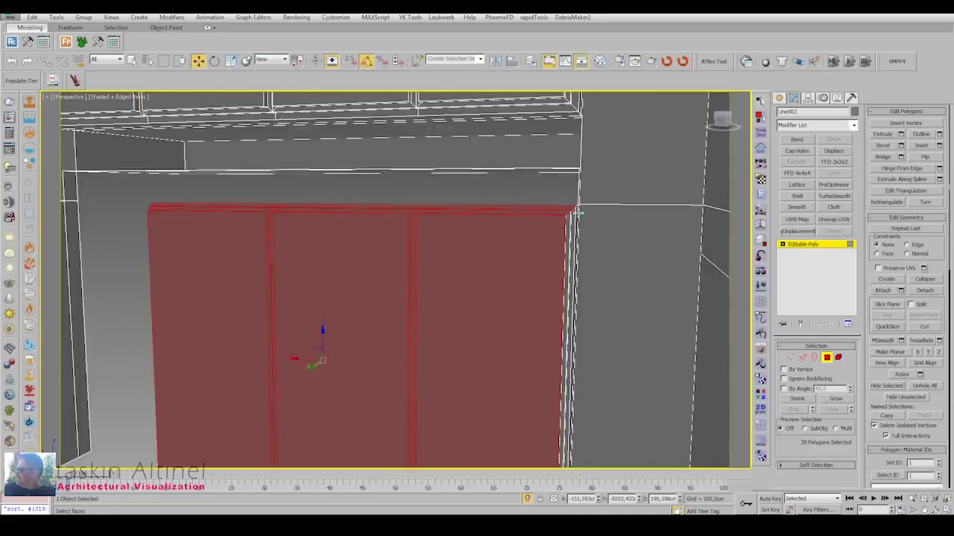
pyautogui.scroll(2, 544, 191)
pyautogui.scroll(-2, 477, 277)
pyautogui.scroll(-3, 455, 359)
pyautogui.moveTo(456, 360)
pyautogui.keyDown('alt'); pyautogui.mouseDown(button='middle')
pyautogui.moveTo(454, 311)
pyautogui.moveTo(555, 271)
pyautogui.moveTo(457, 258)
pyautogui.moveTo(634, 249)
pyautogui.moveTo(607, 251)
pyautogui.mouseUp(button='middle'); pyautogui.keyUp('alt')
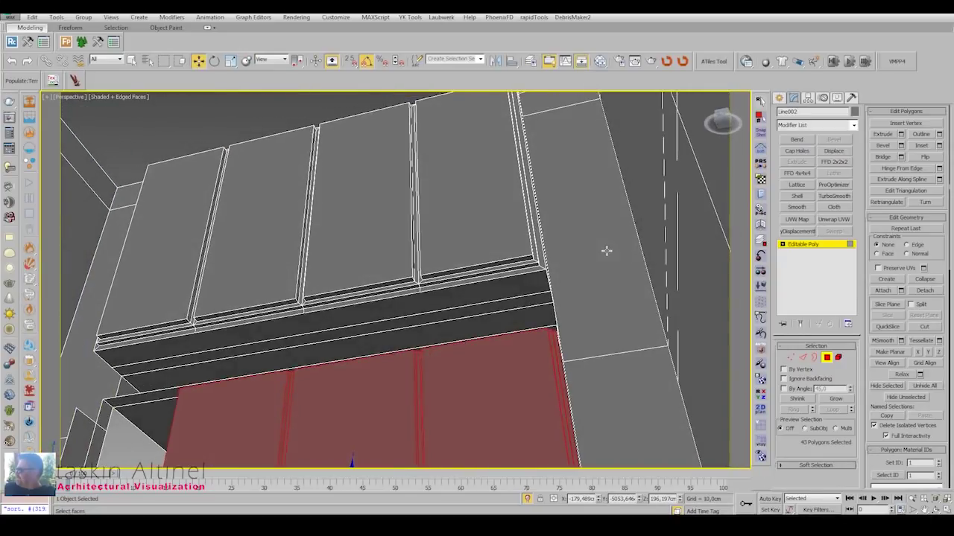
pyautogui.scroll(3, 537, 265)
pyautogui.scroll(2, 524, 254)
pyautogui.keyDown('alt'); pyautogui.moveTo(549, 251); pyautogui.dragTo(511, 176, button='middle'); pyautogui.keyUp('alt')
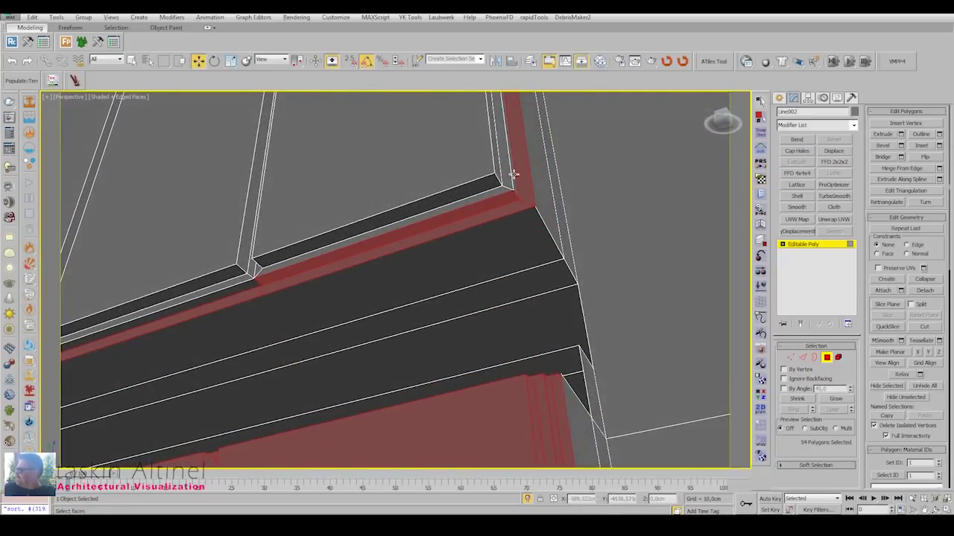
# Add the frame and beam faces around the panels to the polygon selection.
pyautogui.keyDown('ctrl'); pyautogui.click(511, 176); pyautogui.keyUp('ctrl')
pyautogui.scroll(3, 442, 118)
pyautogui.scroll(-3, 442, 118)
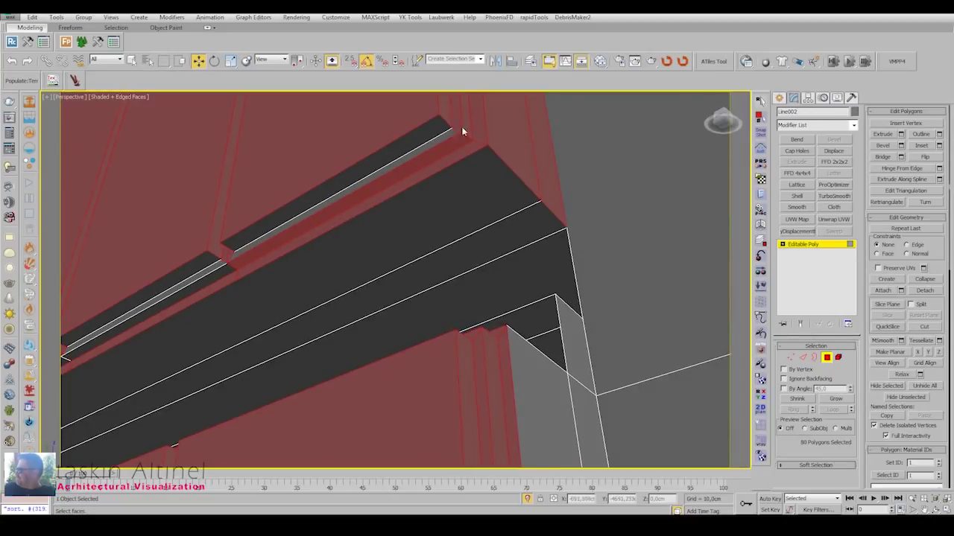
pyautogui.keyDown('ctrl'); pyautogui.click(450, 124); pyautogui.keyUp('ctrl')
pyautogui.keyDown('ctrl'); pyautogui.click(463, 125); pyautogui.keyUp('ctrl')
pyautogui.keyDown('ctrl'); pyautogui.click(317, 192); pyautogui.keyUp('ctrl')
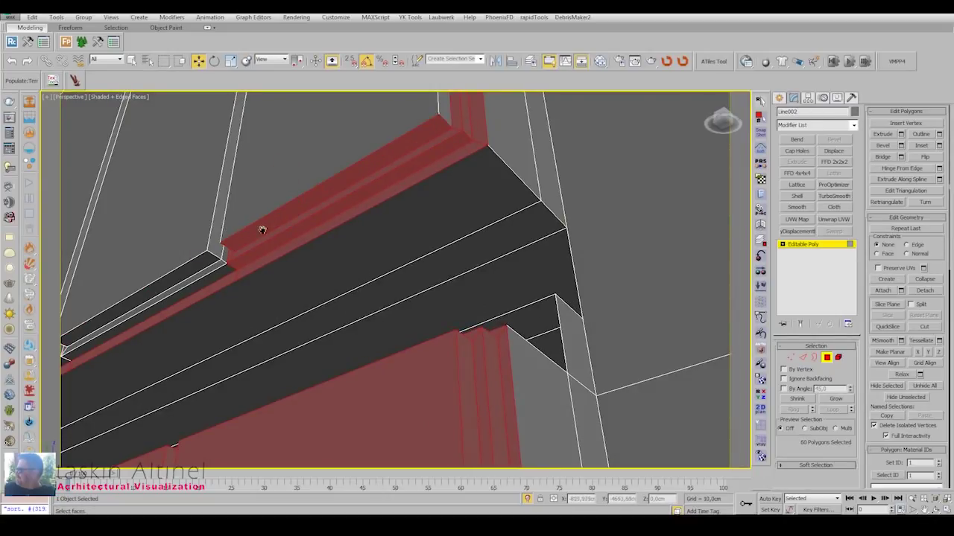
pyautogui.moveTo(262, 231)
pyautogui.keyDown('alt'); pyautogui.mouseDown(button='middle')
pyautogui.moveTo(541, 211)
pyautogui.moveTo(190, 77)
pyautogui.mouseUp(button='middle'); pyautogui.keyUp('alt')
pyautogui.click(133, 64)
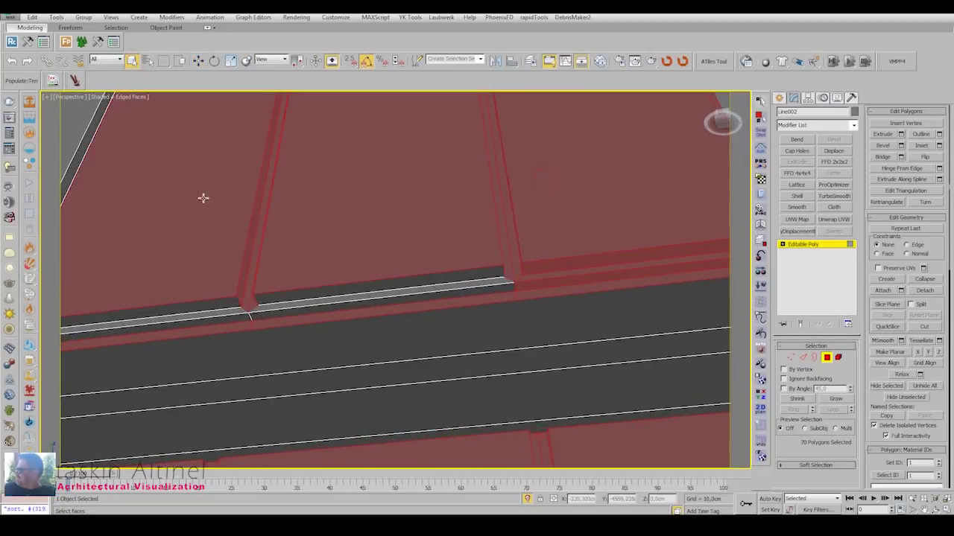
pyautogui.keyDown('alt'); pyautogui.moveTo(202, 198); pyautogui.dragTo(437, 224, button='middle'); pyautogui.keyUp('alt')
pyautogui.keyDown('ctrl'); pyautogui.moveTo(437, 223); pyautogui.dragTo(330, 266); pyautogui.keyUp('ctrl')
pyautogui.moveTo(509, 253)
pyautogui.keyDown('alt'); pyautogui.mouseDown(button='middle')
pyautogui.moveTo(388, 199)
pyautogui.moveTo(430, 210)
pyautogui.mouseUp(button='middle'); pyautogui.keyUp('alt')
pyautogui.keyDown('ctrl'); pyautogui.moveTo(430, 211); pyautogui.dragTo(387, 276); pyautogui.keyUp('ctrl')
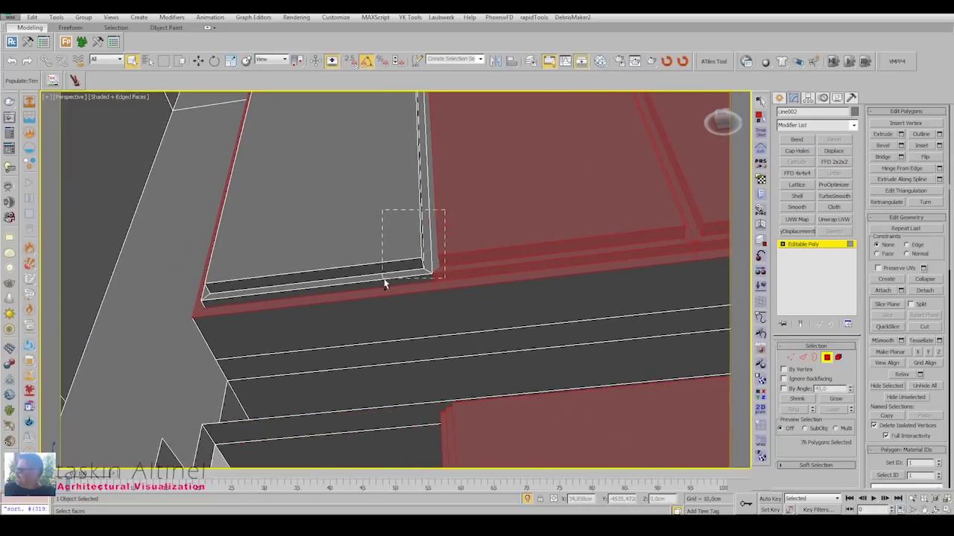
pyautogui.moveTo(387, 277)
pyautogui.keyDown('alt'); pyautogui.mouseDown(button='middle')
pyautogui.moveTo(313, 239)
pyautogui.moveTo(359, 202)
pyautogui.moveTo(472, 246)
pyautogui.moveTo(404, 166)
pyautogui.moveTo(423, 322)
pyautogui.moveTo(403, 200)
pyautogui.moveTo(450, 127)
pyautogui.moveTo(321, 174)
pyautogui.moveTo(379, 263)
pyautogui.moveTo(481, 213)
pyautogui.mouseUp(button='middle'); pyautogui.keyUp('alt')
pyautogui.scroll(-5, 473, 246)
pyautogui.scroll(5, 496, 252)
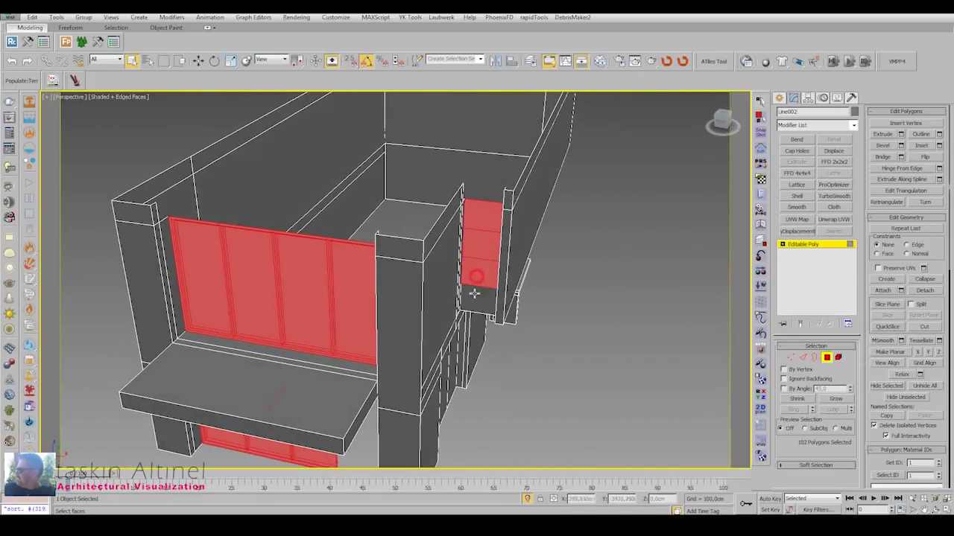
# Add the remaining door and wall panels, then detach the selection as Object009.
pyautogui.moveTo(474, 294)
pyautogui.keyDown('alt'); pyautogui.mouseDown(button='middle')
pyautogui.moveTo(487, 266)
pyautogui.moveTo(432, 246)
pyautogui.mouseUp(button='middle'); pyautogui.keyUp('alt')
pyautogui.keyDown('ctrl'); pyautogui.click(368, 246); pyautogui.keyUp('ctrl')
pyautogui.scroll(3, 515, 274)
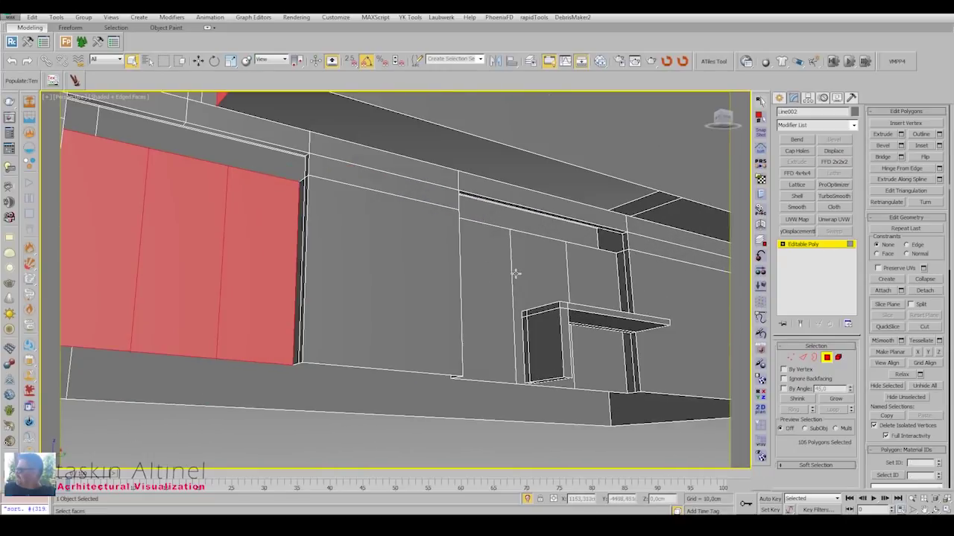
pyautogui.keyDown('ctrl'); pyautogui.click(515, 274); pyautogui.keyUp('ctrl')
pyautogui.keyDown('alt'); pyautogui.moveTo(597, 264); pyautogui.dragTo(854, 221, button='middle'); pyautogui.keyUp('alt')
pyautogui.click(925, 290)
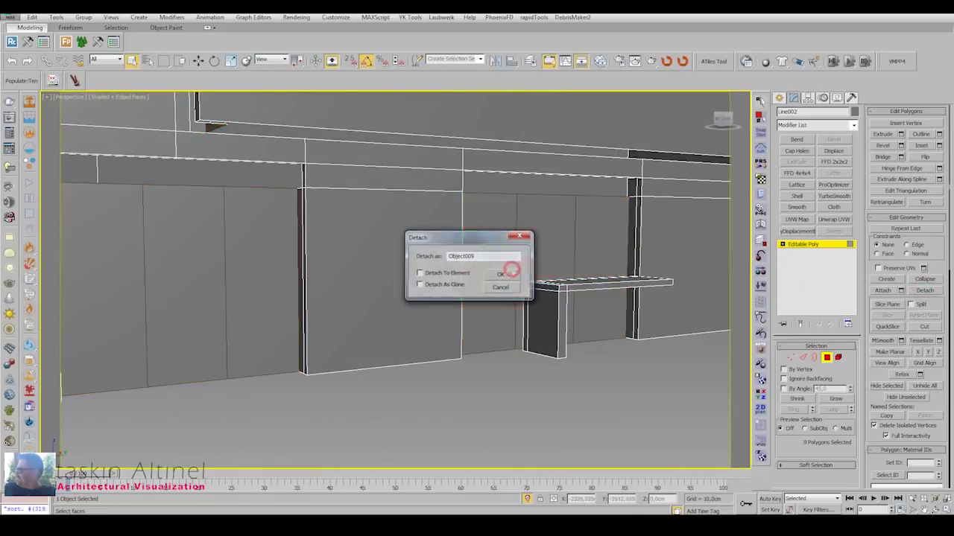
pyautogui.click(511, 273)
pyautogui.keyDown('alt'); pyautogui.moveTo(571, 219); pyautogui.dragTo(469, 323, button='middle'); pyautogui.keyUp('alt')
pyautogui.scroll(-10, 494, 238)
# Select Object009 and pick its first two door panels in Polygon mode.
pyautogui.scroll(8, 494, 239)
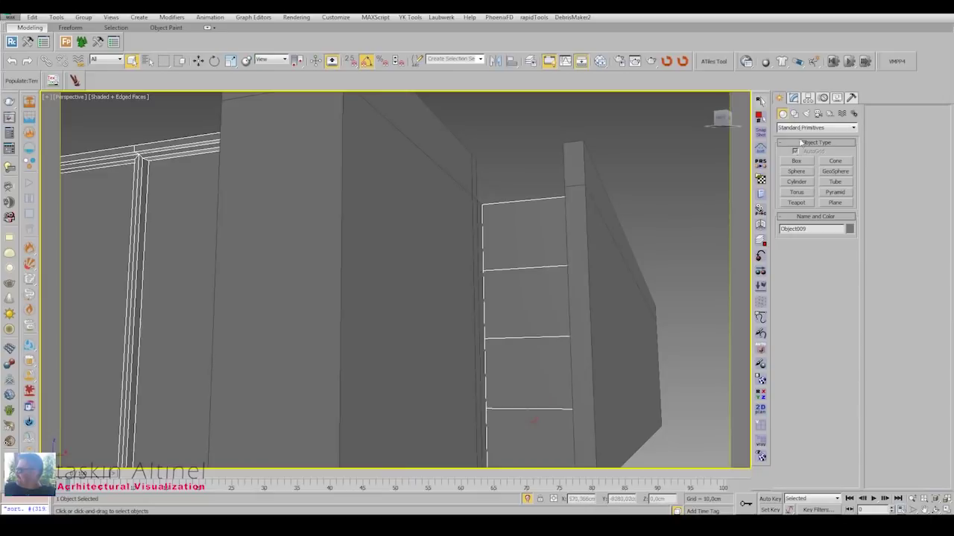
pyautogui.click(794, 97)
pyautogui.press('4')
pyautogui.click(543, 231)
pyautogui.keyDown('ctrl'); pyautogui.click(514, 301); pyautogui.keyUp('ctrl')
pyautogui.keyDown('ctrl'); pyautogui.click(510, 373); pyautogui.keyUp('ctrl')
# Add the remaining left and right door panels, making ten selected panels.
pyautogui.keyDown('alt'); pyautogui.moveTo(497, 433); pyautogui.dragTo(573, 311, button='middle'); pyautogui.keyUp('alt')
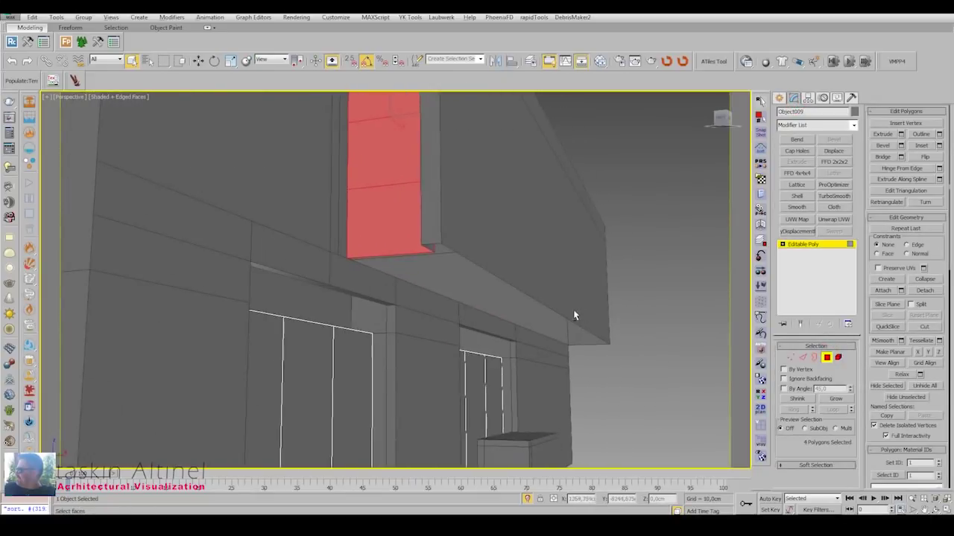
pyautogui.scroll(5, 492, 298)
pyautogui.keyDown('ctrl'); pyautogui.click(335, 276); pyautogui.keyUp('ctrl')
pyautogui.keyDown('ctrl'); pyautogui.click(413, 277); pyautogui.keyUp('ctrl')
pyautogui.keyDown('ctrl'); pyautogui.click(461, 282); pyautogui.keyUp('ctrl')
pyautogui.keyDown('ctrl'); pyautogui.click(644, 307); pyautogui.keyUp('ctrl')
pyautogui.keyDown('ctrl'); pyautogui.click(618, 308); pyautogui.keyUp('ctrl')
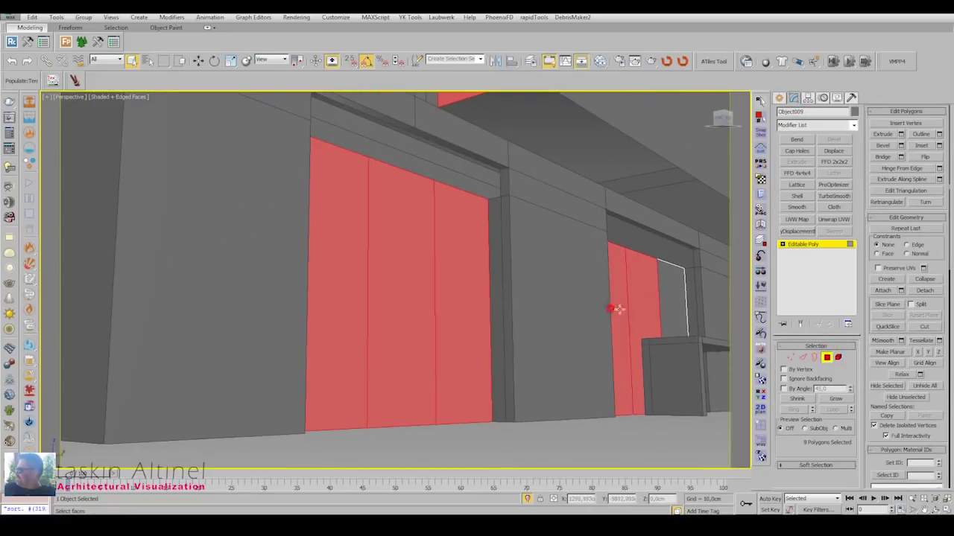
pyautogui.keyDown('ctrl'); pyautogui.click(674, 298); pyautogui.keyUp('ctrl')
pyautogui.keyDown('alt'); pyautogui.moveTo(674, 298); pyautogui.dragTo(558, 231, button='middle'); pyautogui.keyUp('alt')
pyautogui.scroll(3, 555, 214)
pyautogui.scroll(3, 555, 213)
# Inset the ten panels about 5 cm and extrude them inward, twice.
pyautogui.click(938, 146)
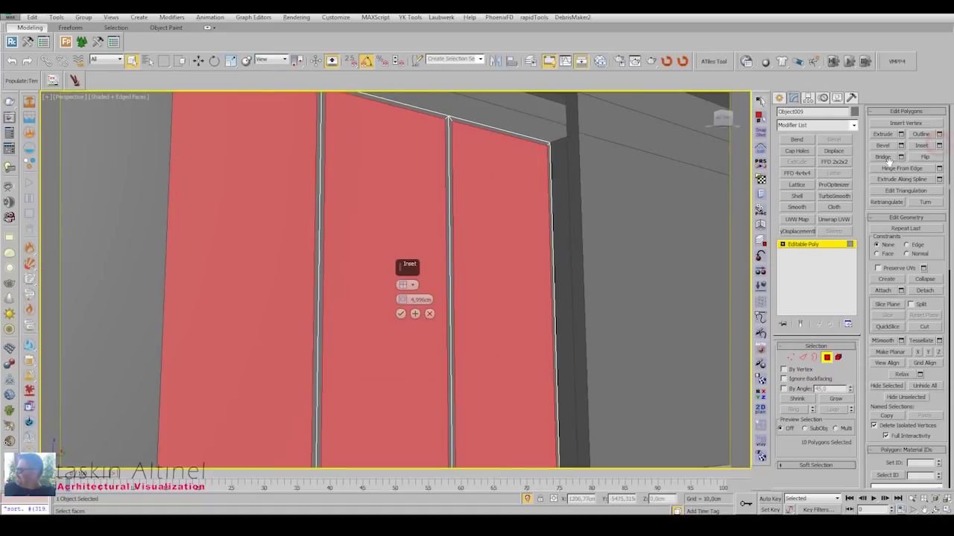
pyautogui.click(399, 313)
pyautogui.click(900, 134)
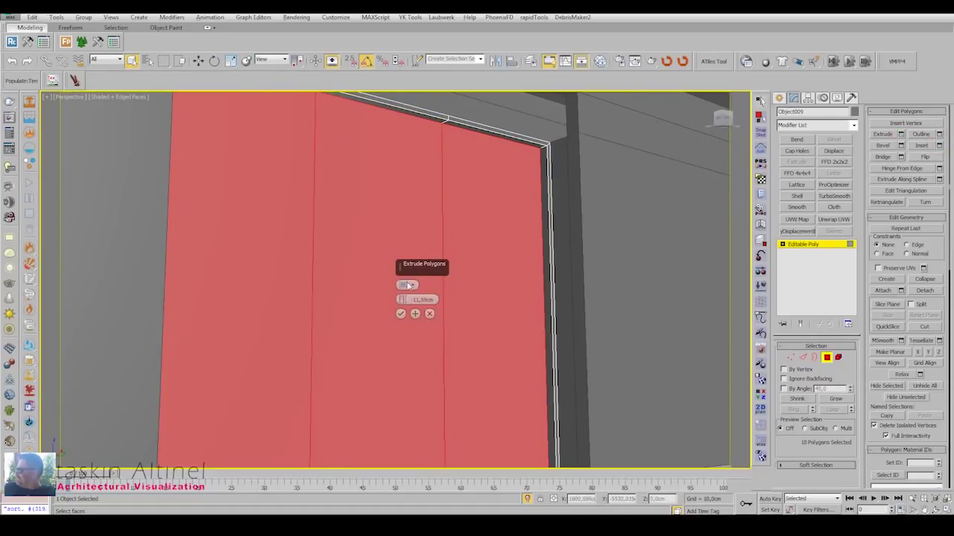
pyautogui.click(939, 146)
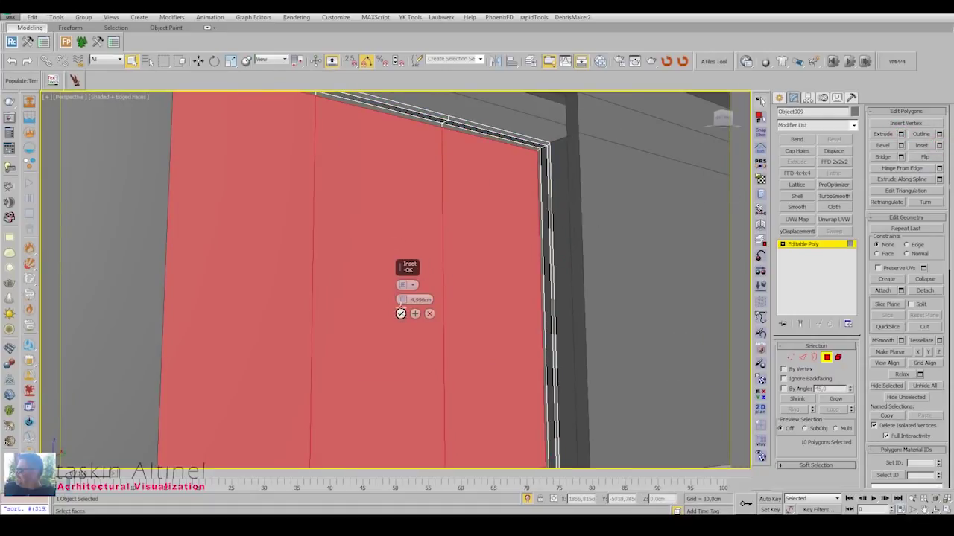
pyautogui.click(900, 134)
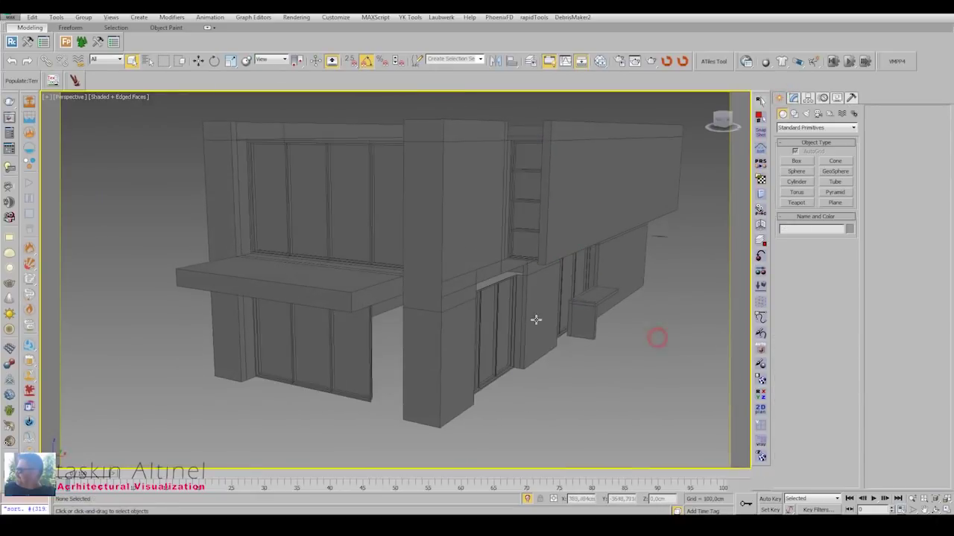
# Clone the slat screen fence beside the original from the Top view.
pyautogui.moveTo(536, 319)
pyautogui.keyDown('alt'); pyautogui.mouseDown(button='middle')
pyautogui.moveTo(504, 283)
pyautogui.moveTo(490, 296)
pyautogui.mouseUp(button='middle'); pyautogui.keyUp('alt')
pyautogui.rightClick(490, 296)
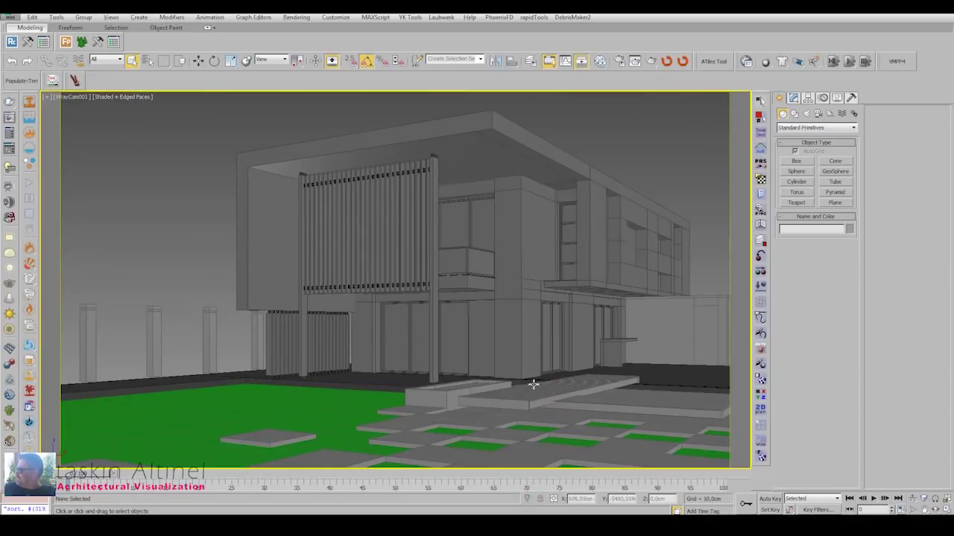
pyautogui.moveTo(533, 384); pyautogui.dragTo(491, 357, button='middle')
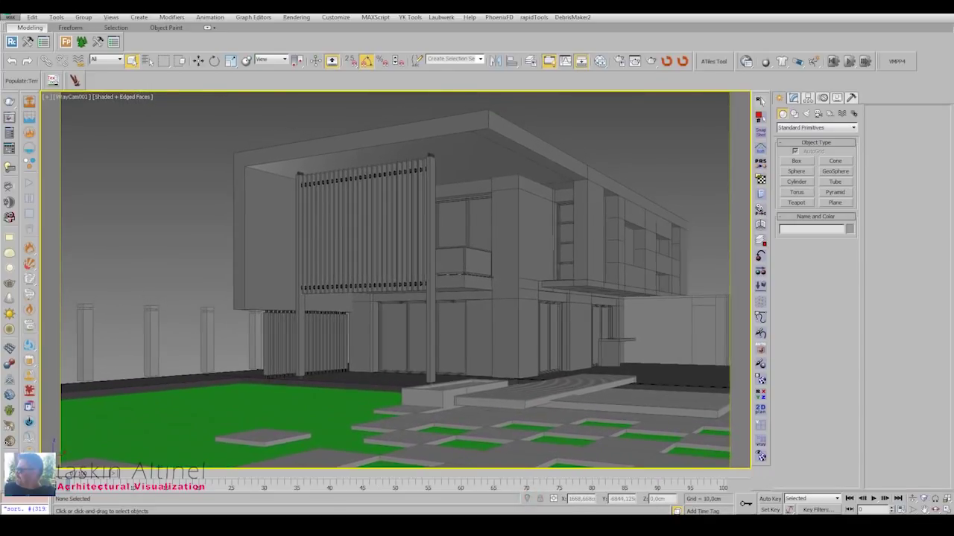
pyautogui.moveTo(589, 407)
pyautogui.mouseDown()
pyautogui.moveTo(490, 283)
pyautogui.moveTo(490, 326)
pyautogui.moveTo(479, 303)
pyautogui.mouseUp()
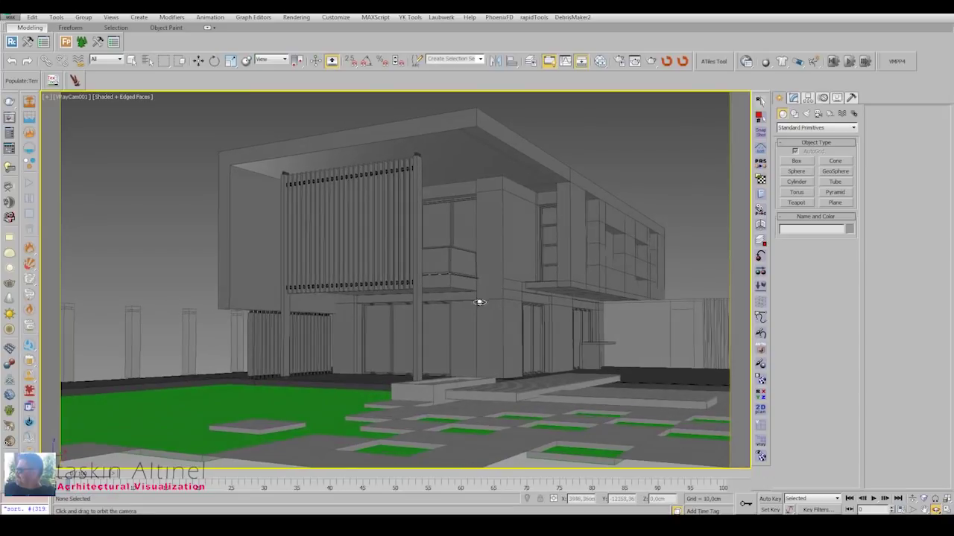
pyautogui.press('t')
pyautogui.press('z')
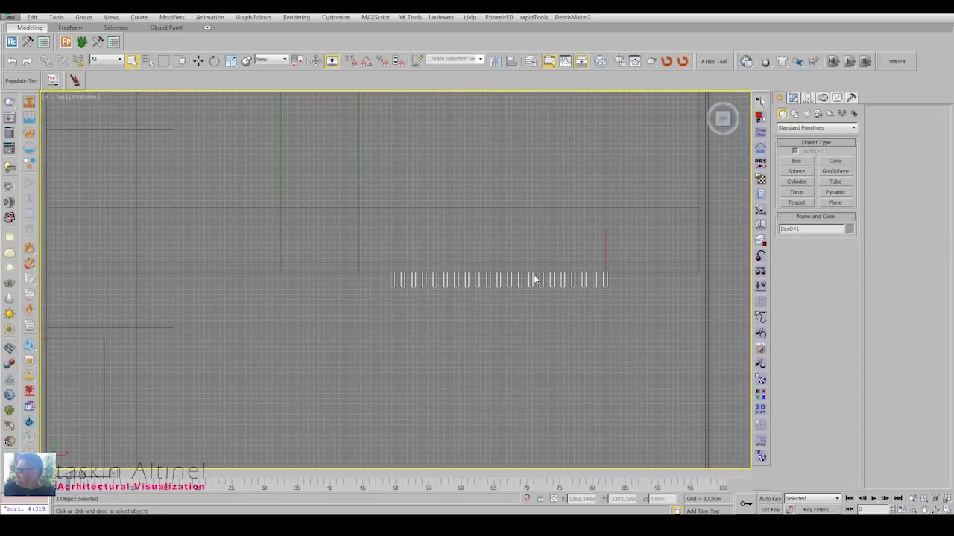
pyautogui.rightClick(559, 238)
pyautogui.click(579, 247)
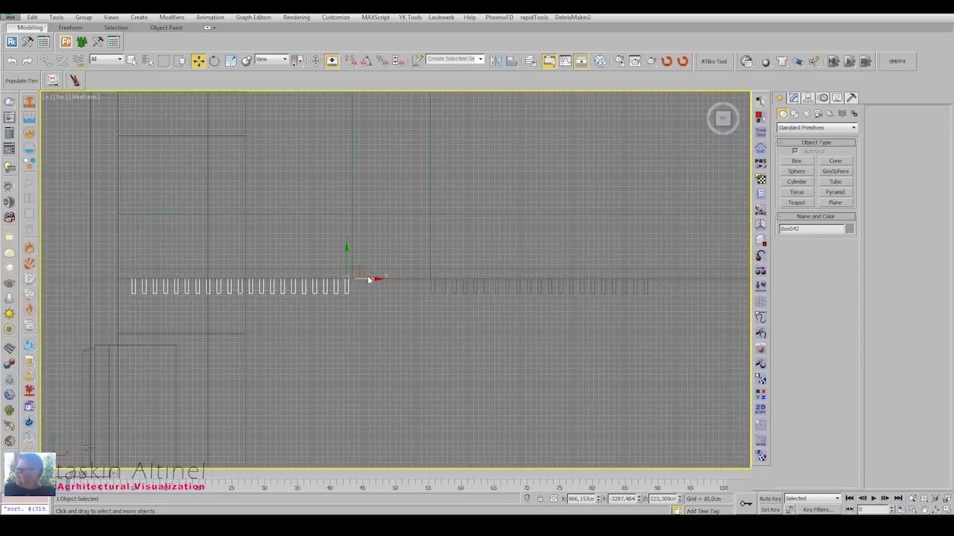
pyautogui.keyDown('shift'); pyautogui.moveTo(368, 280); pyautogui.dragTo(372, 281); pyautogui.keyUp('shift')
pyautogui.press('Return')
pyautogui.press('c')
# Select the wall Box003 behind the slat screen in the Perspective view.
pyautogui.press('p')
pyautogui.press('z')
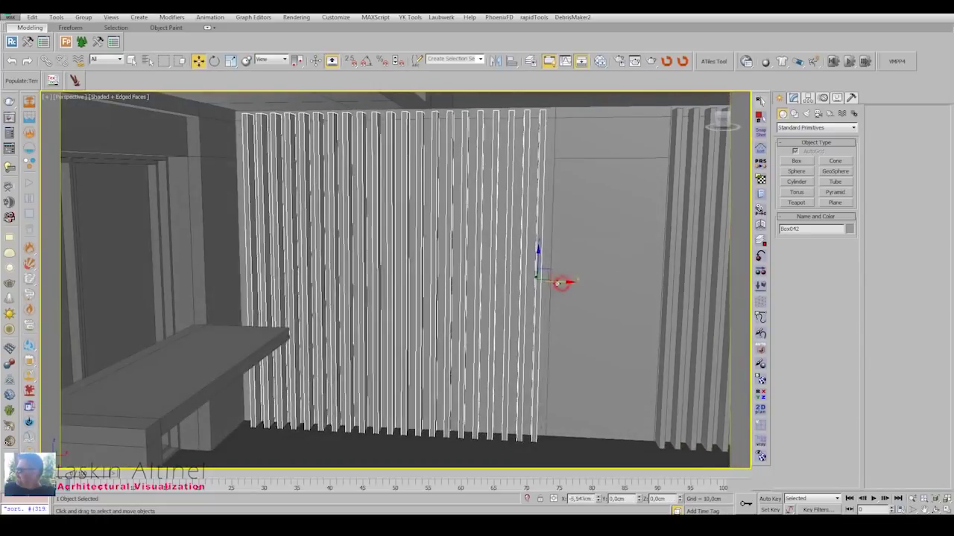
pyautogui.click(560, 283)
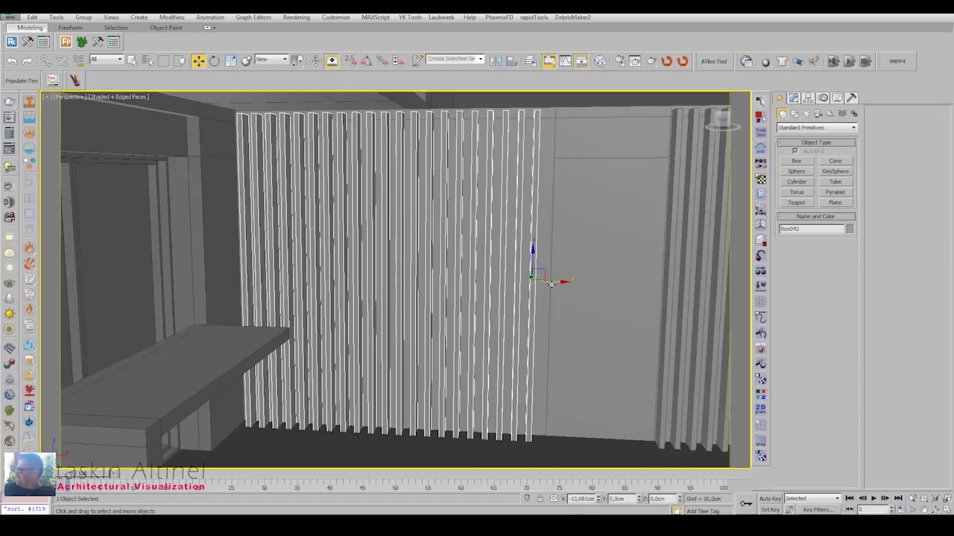
pyautogui.keyDown('alt'); pyautogui.moveTo(560, 282); pyautogui.dragTo(542, 283, button='middle'); pyautogui.keyUp('alt')
# Select the wall panel face in Polygon mode and try an extrusion, then cancel it.
pyautogui.click(794, 98)
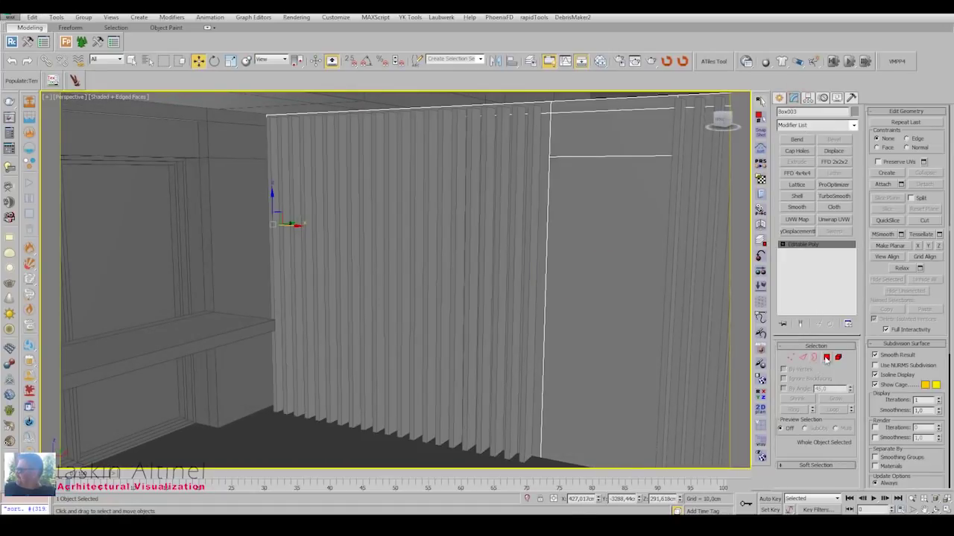
pyautogui.press('4')
pyautogui.click(900, 134)
pyautogui.moveTo(404, 299); pyautogui.dragTo(402, 359)
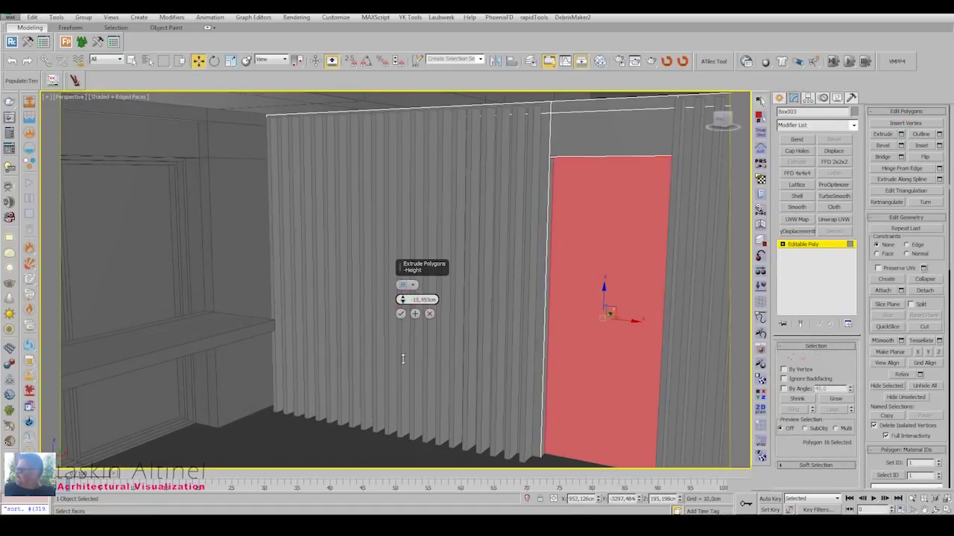
pyautogui.click(429, 313)
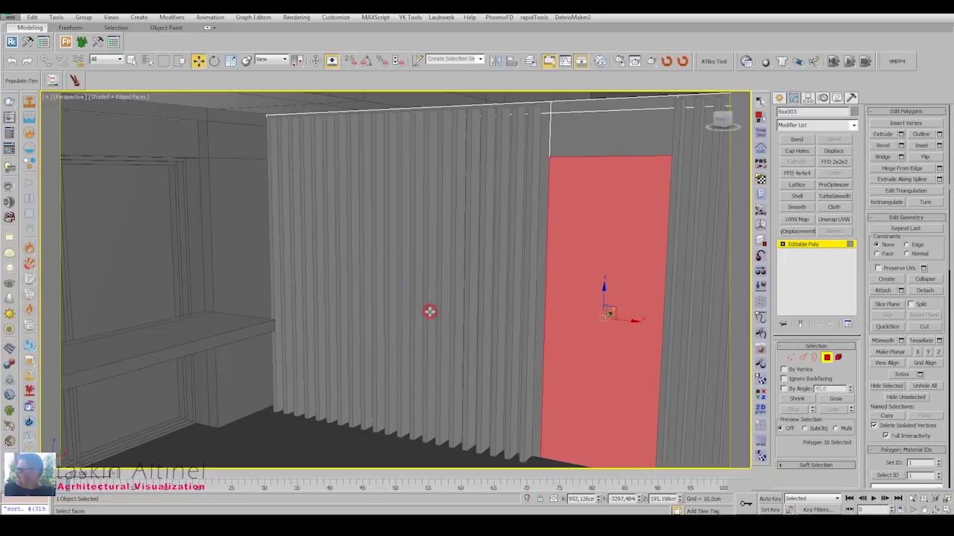
# Apply and confirm an inset border on the wall panel.
pyautogui.moveTo(604, 239)
pyautogui.keyDown('alt'); pyautogui.mouseDown(button='middle')
pyautogui.moveTo(608, 266)
pyautogui.moveTo(863, 188)
pyautogui.mouseUp(button='middle'); pyautogui.keyUp('alt')
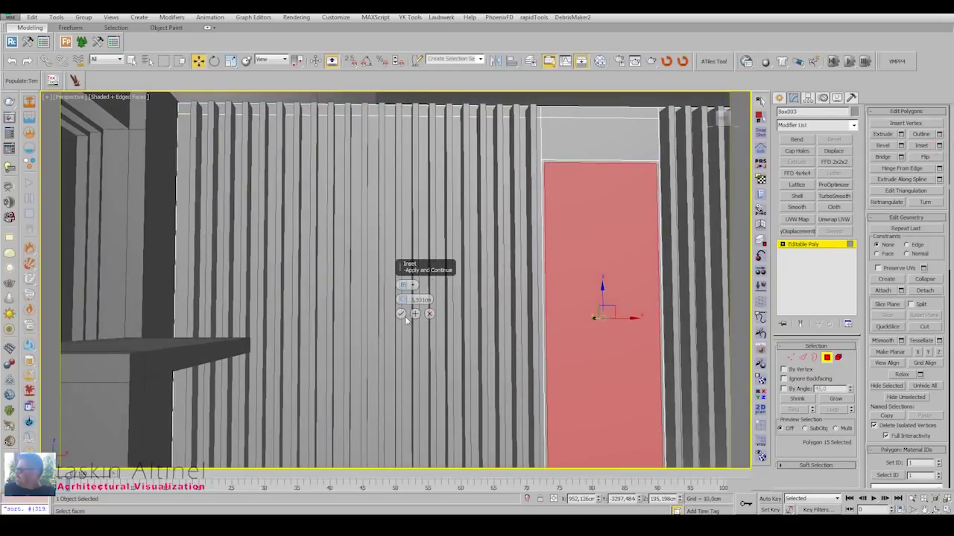
pyautogui.click(901, 134)
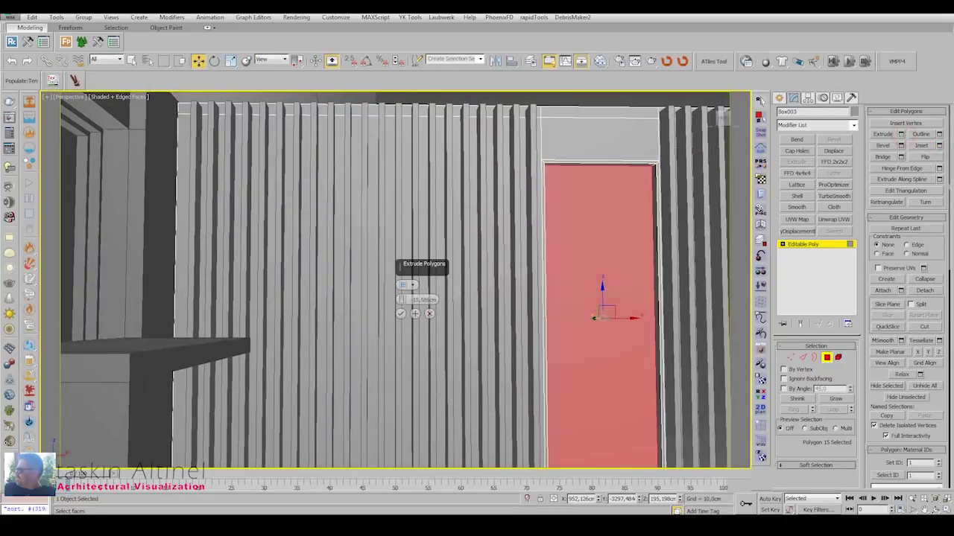
pyautogui.click(400, 314)
pyautogui.scroll(-5, 400, 315)
pyautogui.moveTo(400, 315)
pyautogui.keyDown('alt'); pyautogui.mouseDown(button='middle')
pyautogui.moveTo(596, 272)
pyautogui.moveTo(523, 240)
pyautogui.mouseUp(button='middle'); pyautogui.keyUp('alt')
pyautogui.scroll(3, 436, 227)
pyautogui.click(464, 225)
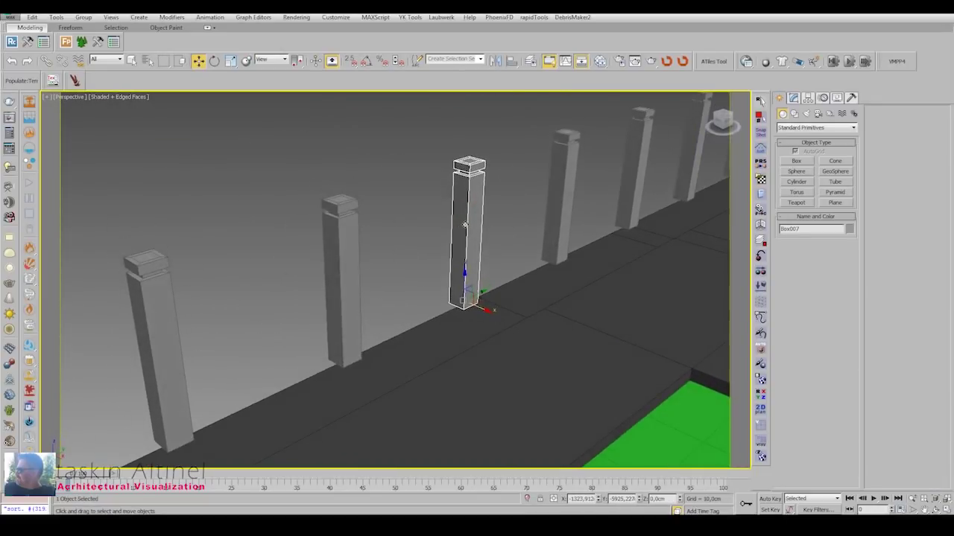
# Attach the garden posts into a single editable object.
pyautogui.scroll(-5, 465, 225)
pyautogui.scroll(-3, 464, 225)
pyautogui.click(793, 98)
pyautogui.click(883, 184)
pyautogui.moveTo(521, 246)
pyautogui.keyDown('alt'); pyautogui.mouseDown(button='middle')
pyautogui.moveTo(424, 298)
pyautogui.moveTo(375, 281)
pyautogui.moveTo(470, 281)
pyautogui.moveTo(511, 336)
pyautogui.mouseUp(button='middle'); pyautogui.keyUp('alt')
pyautogui.scroll(-3, 511, 336)
pyautogui.press('w')
pyautogui.press('f')
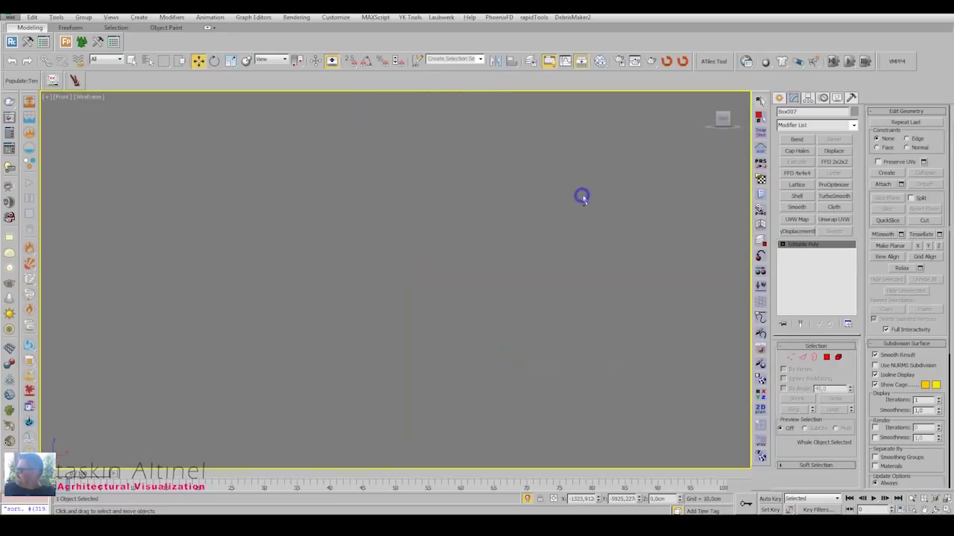
# Detach the posts' top faces as a separate caps object with its own colour.
pyautogui.click(826, 357)
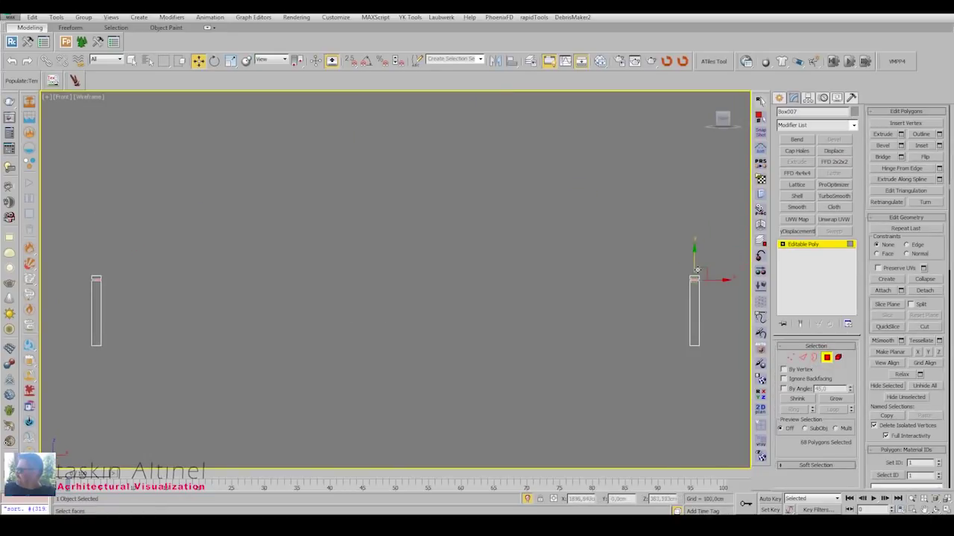
pyautogui.scroll(5, 708, 274)
pyautogui.scroll(4, 339, 296)
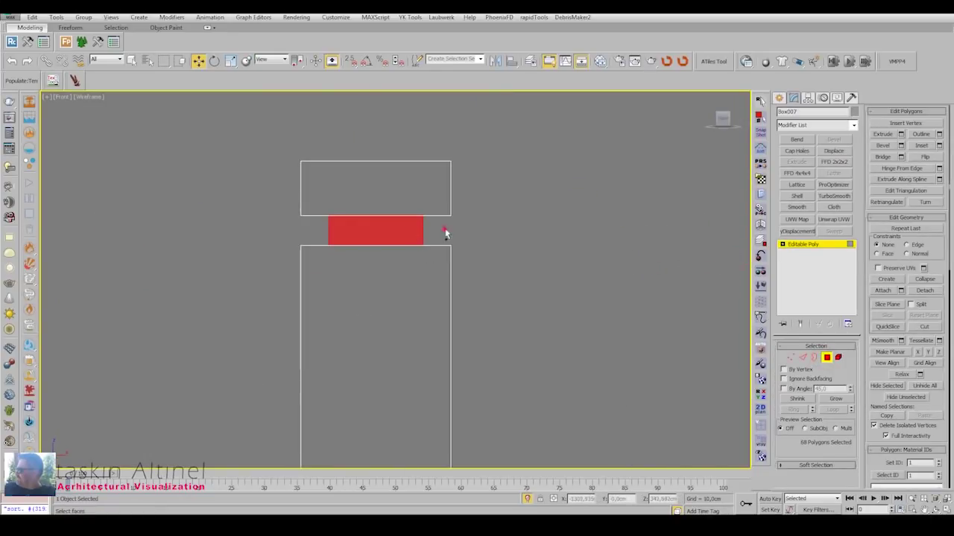
pyautogui.hotkey('alt', 'w')
pyautogui.hotkey('alt', 'w')
pyautogui.scroll(4, 365, 291)
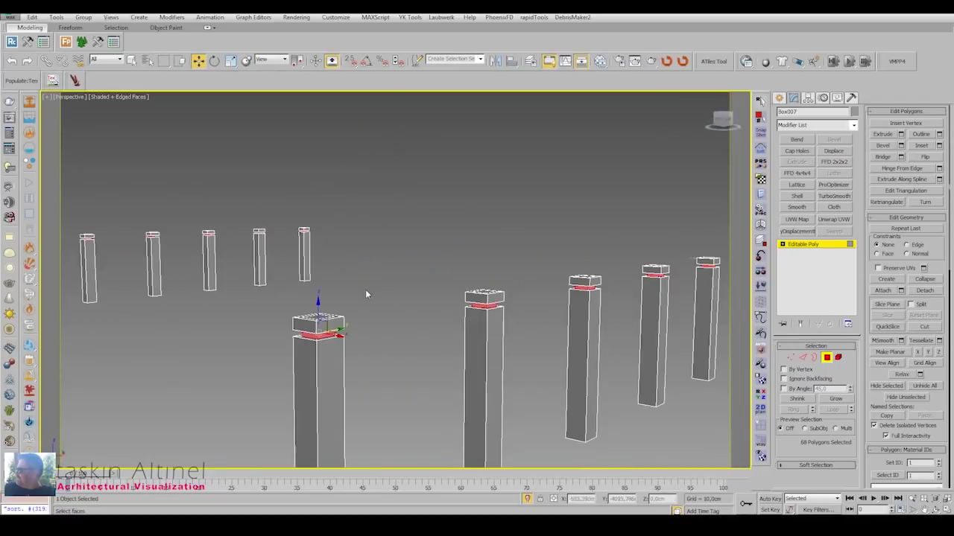
pyautogui.scroll(2, 402, 277)
pyautogui.click(919, 290)
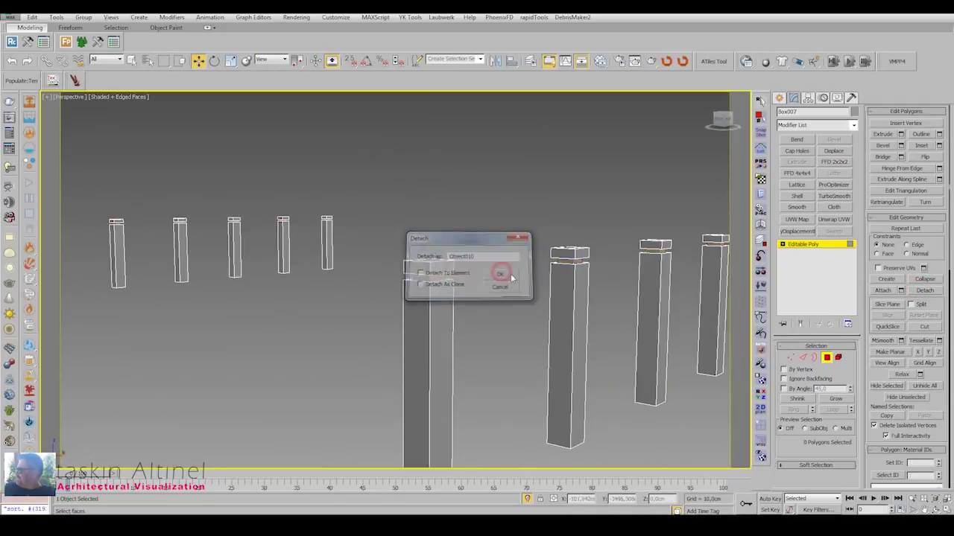
pyautogui.click(502, 271)
pyautogui.click(848, 229)
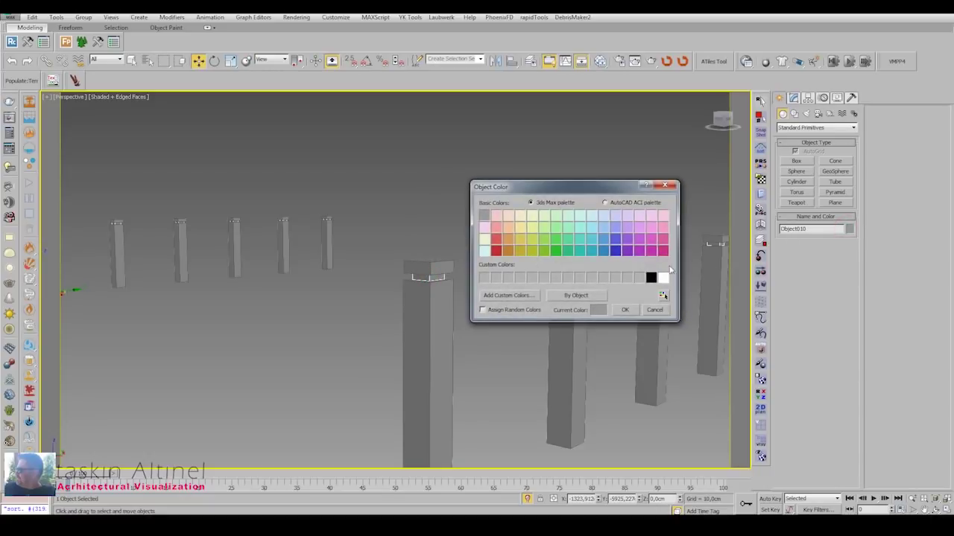
pyautogui.click(618, 308)
# Group the posts of both rows.
pyautogui.moveTo(469, 249); pyautogui.dragTo(391, 341)
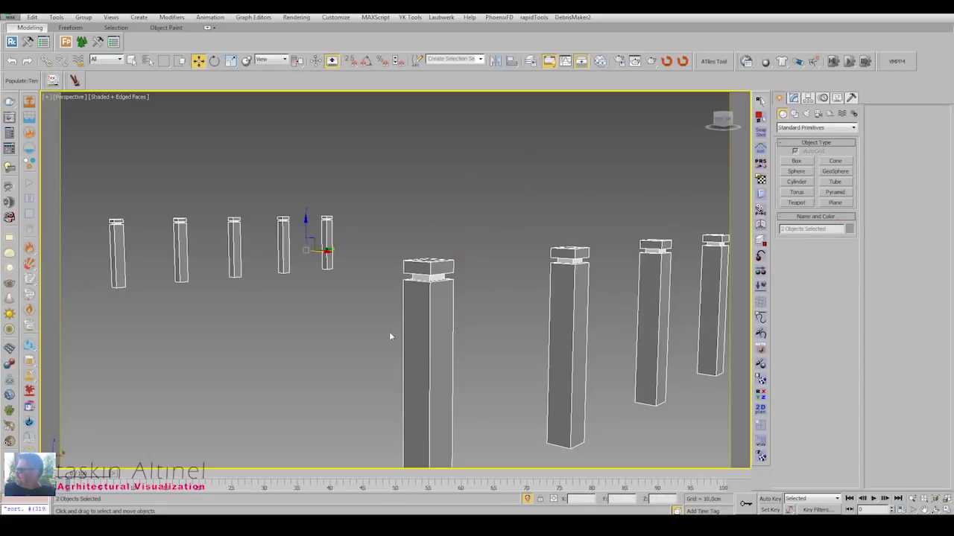
pyautogui.keyDown('alt'); pyautogui.moveTo(389, 332); pyautogui.dragTo(490, 281, button='middle'); pyautogui.keyUp('alt')
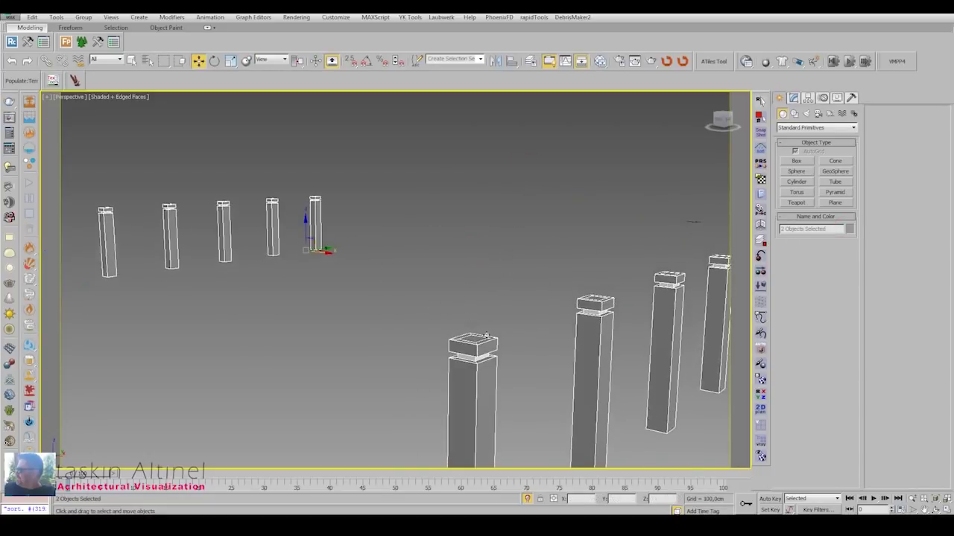
pyautogui.click(83, 16)
pyautogui.click(88, 26)
pyautogui.click(489, 276)
# Draw a rectangle profile for the rail in the Left view.
pyautogui.press('f')
pyautogui.hotkey('alt', 'w')
pyautogui.click(215, 366)
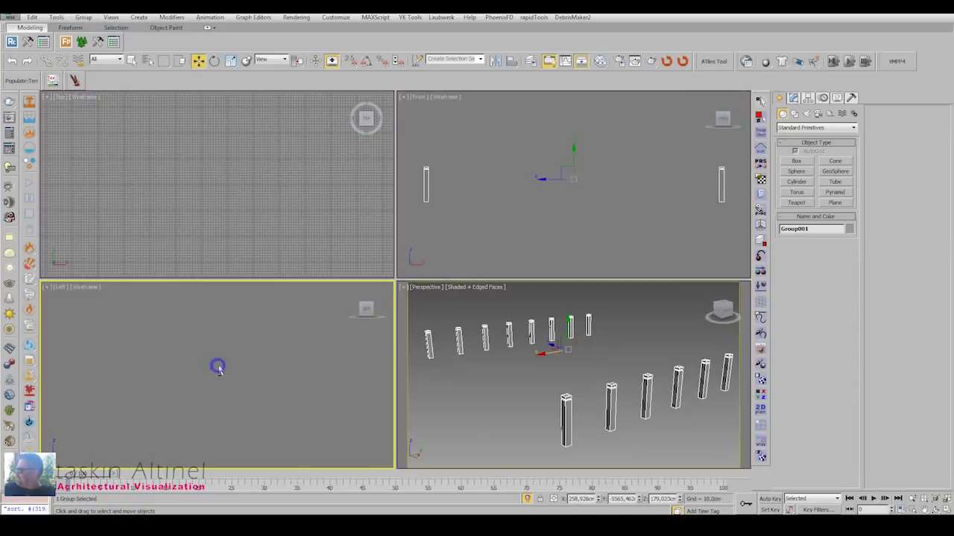
pyautogui.hotkey('alt', 'w')
pyautogui.click(651, 202)
pyautogui.click(793, 113)
pyautogui.click(836, 170)
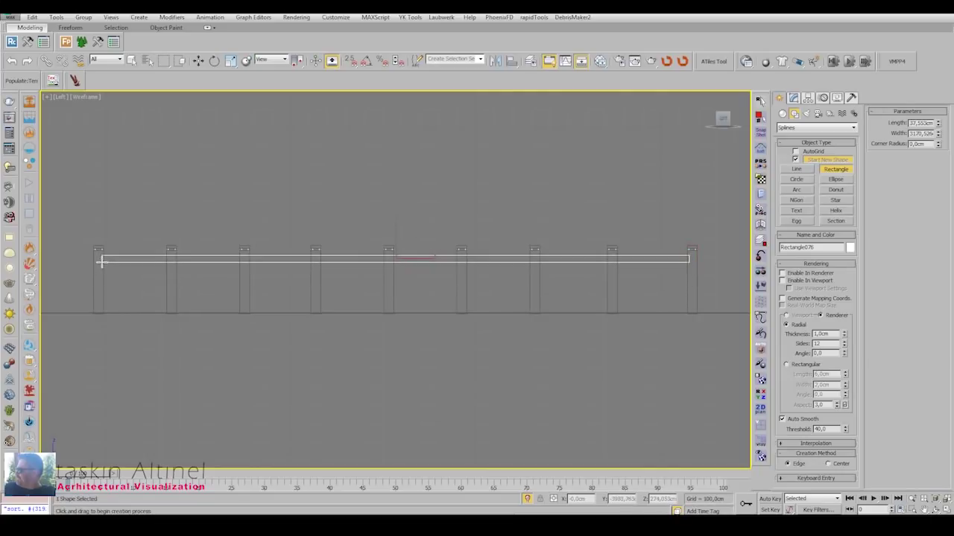
# Extrude the rectangle 3 cm and line the rail up with the posts.
pyautogui.hotkey('alt', 'w')
pyautogui.hotkey('alt', 'w')
pyautogui.moveTo(315, 260)
pyautogui.keyDown('alt'); pyautogui.mouseDown(button='middle')
pyautogui.moveTo(417, 245)
pyautogui.moveTo(728, 134)
pyautogui.mouseUp(button='middle'); pyautogui.keyUp('alt')
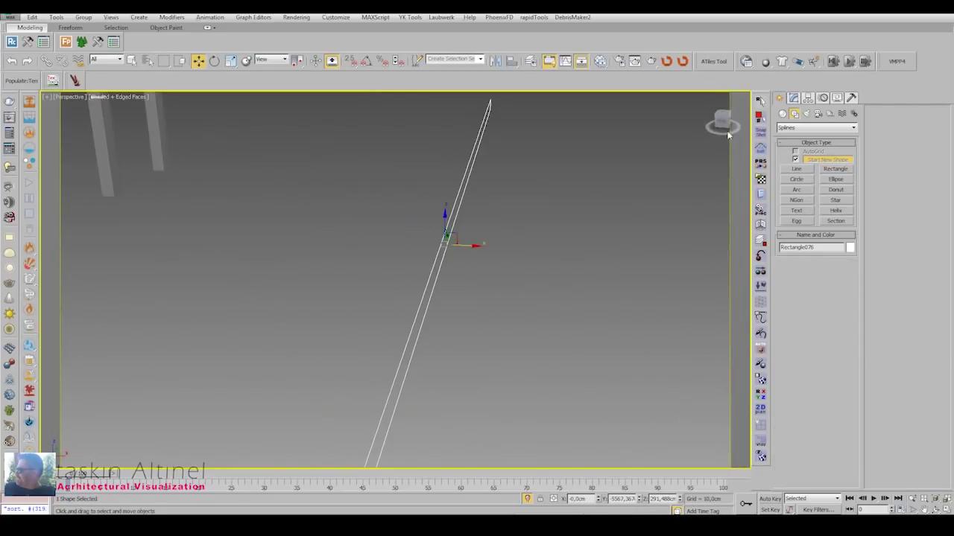
pyautogui.click(794, 97)
pyautogui.click(796, 162)
pyautogui.rightClick(842, 359)
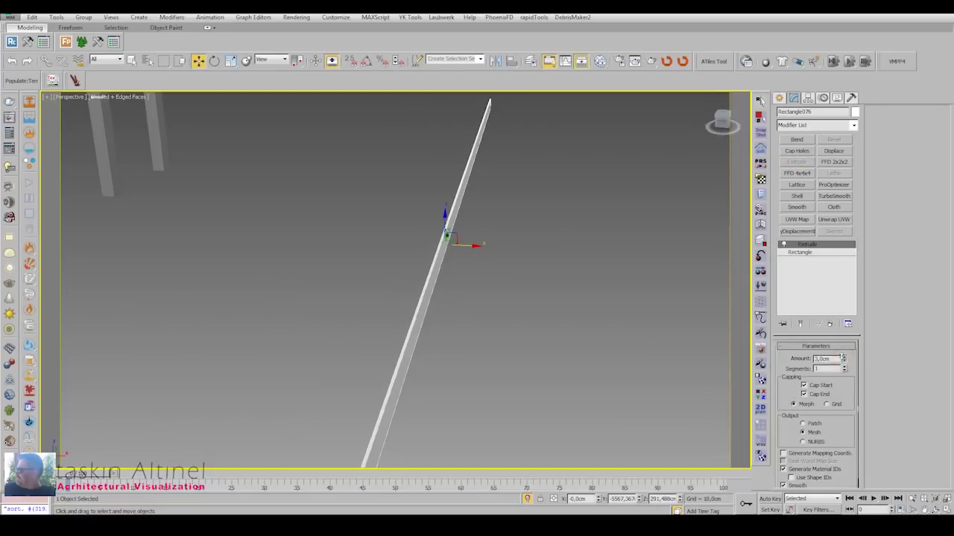
pyautogui.keyDown('alt'); pyautogui.moveTo(298, 283); pyautogui.dragTo(147, 261, button='middle'); pyautogui.keyUp('alt')
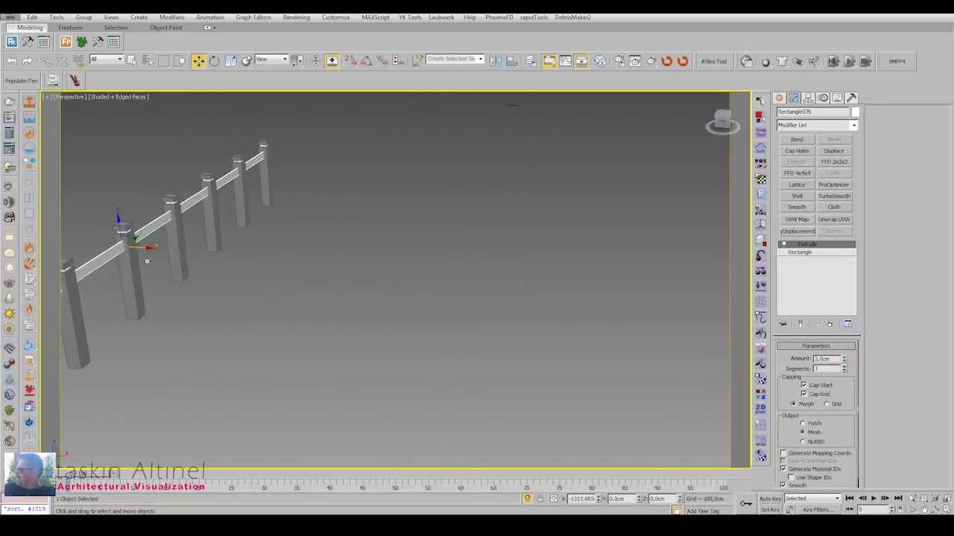
# Shift-drag two copies of the rail downward, giving three rails.
pyautogui.press('l')
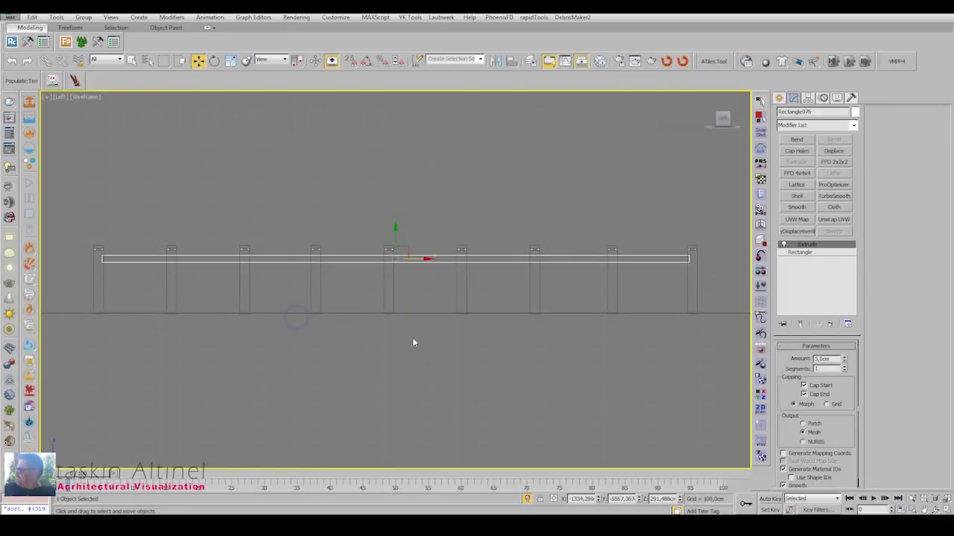
pyautogui.scroll(3, 395, 246)
pyautogui.keyDown('shift'); pyautogui.moveTo(393, 261); pyautogui.dragTo(393, 291); pyautogui.keyUp('shift')
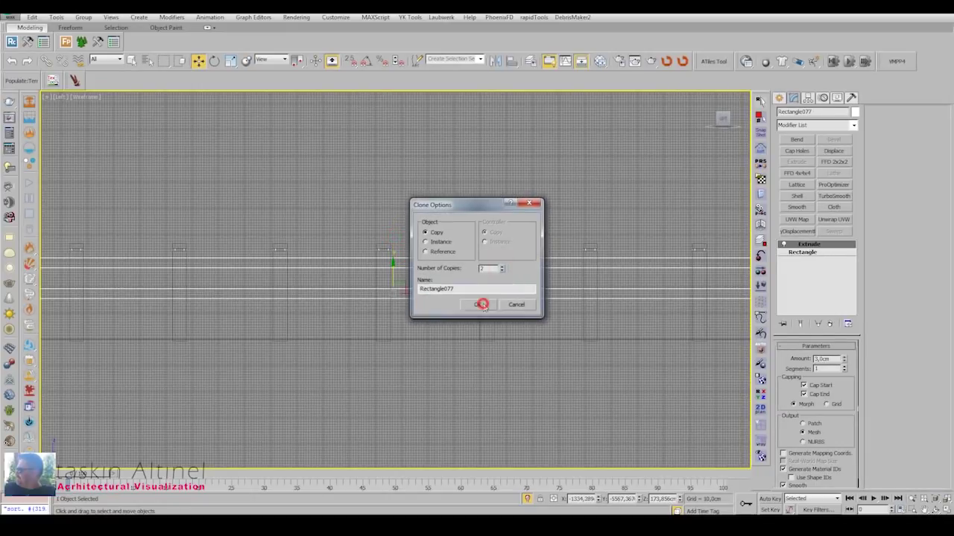
pyautogui.click(481, 304)
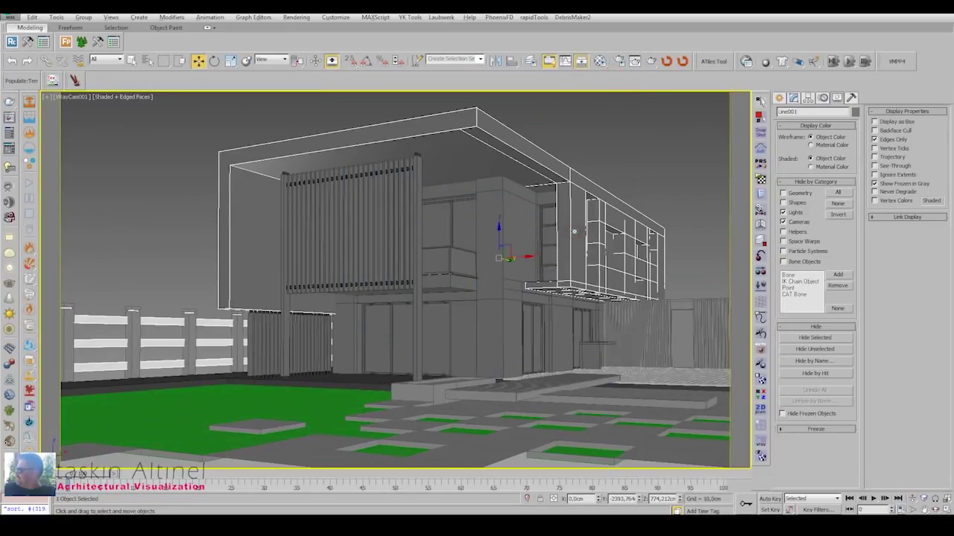
# Hide everything except the canopy frame in the Perspective view.
pyautogui.rightClick(574, 231)
pyautogui.click(589, 211)
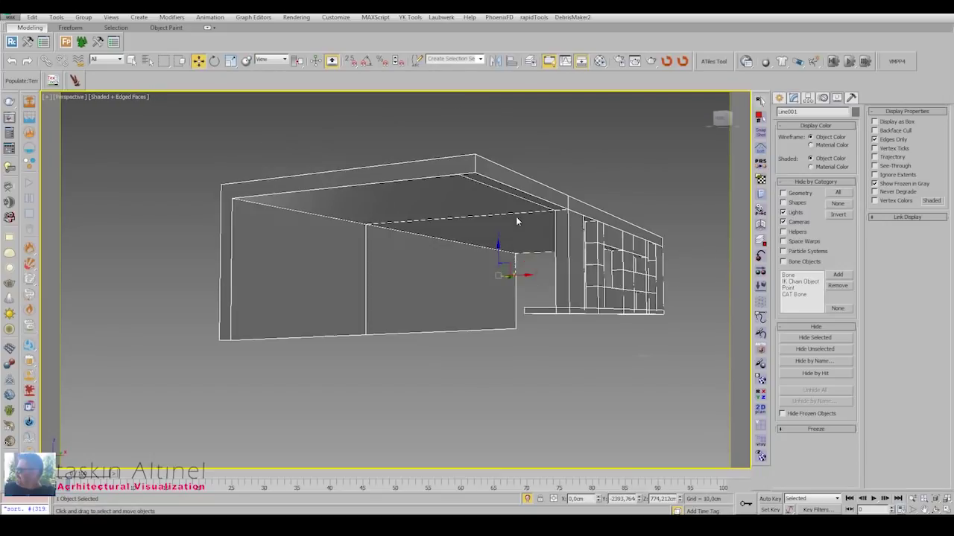
pyautogui.hotkey('alt', 'w')
pyautogui.rightClick(264, 313)
pyautogui.hotkey('alt', 'w')
pyautogui.press('p')
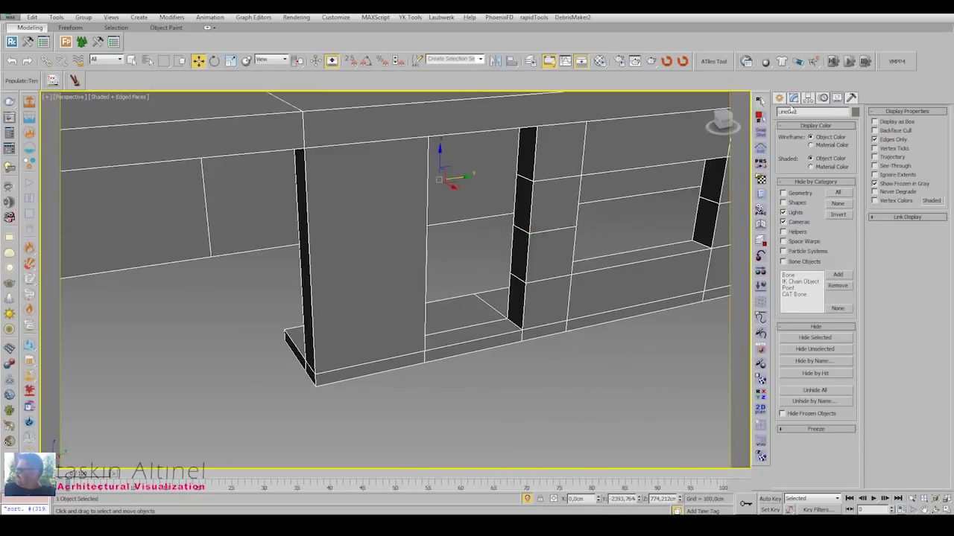
# Select the window opening edges and create a shape from them.
pyautogui.click(793, 98)
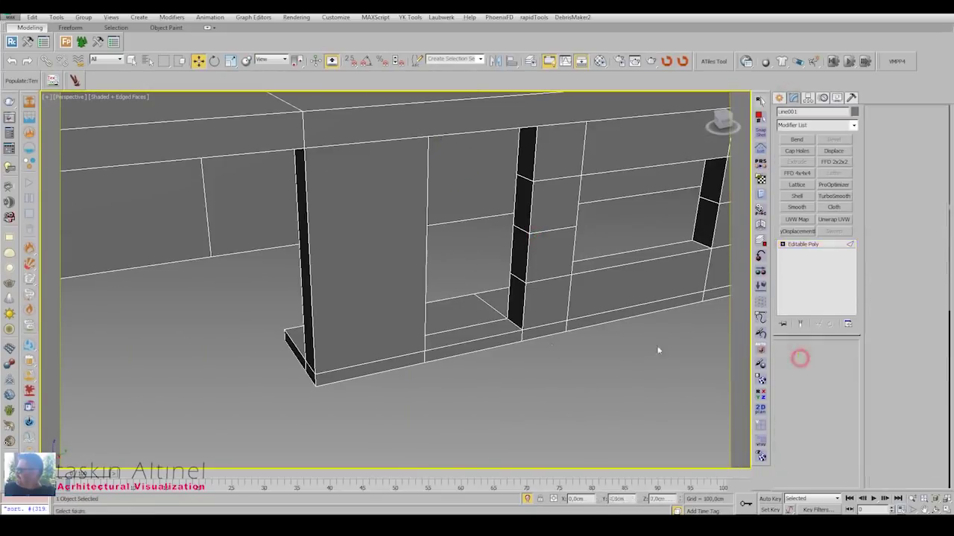
pyautogui.click(512, 327)
pyautogui.keyDown('alt'); pyautogui.moveTo(526, 258); pyautogui.dragTo(420, 220, button='middle'); pyautogui.keyUp('alt')
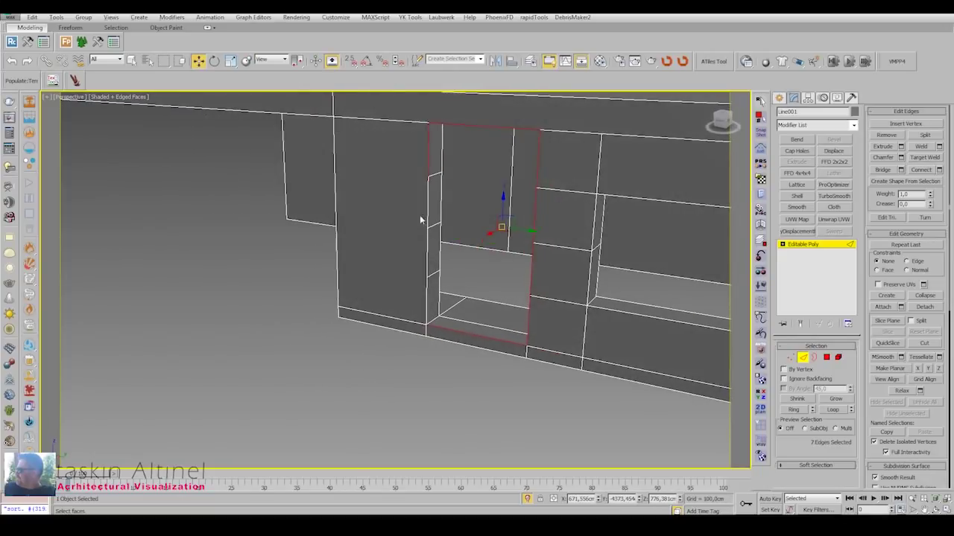
pyautogui.keyDown('ctrl'); pyautogui.click(427, 246); pyautogui.keyUp('ctrl')
pyautogui.keyDown('alt'); pyautogui.moveTo(585, 300); pyautogui.dragTo(434, 292, button='middle'); pyautogui.keyUp('alt')
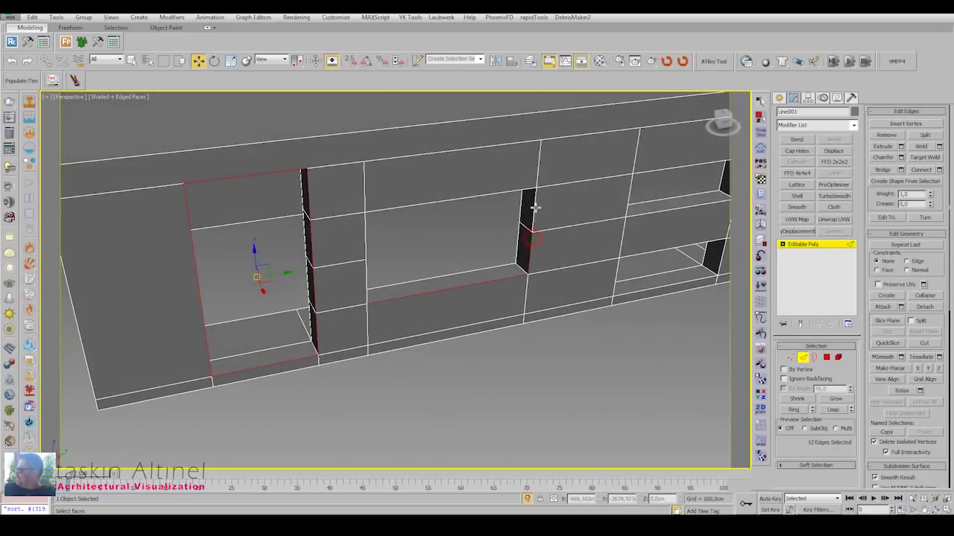
pyautogui.keyDown('alt'); pyautogui.moveTo(522, 273); pyautogui.dragTo(503, 253, button='middle'); pyautogui.keyUp('alt')
pyautogui.keyDown('ctrl'); pyautogui.click(503, 253); pyautogui.keyUp('ctrl')
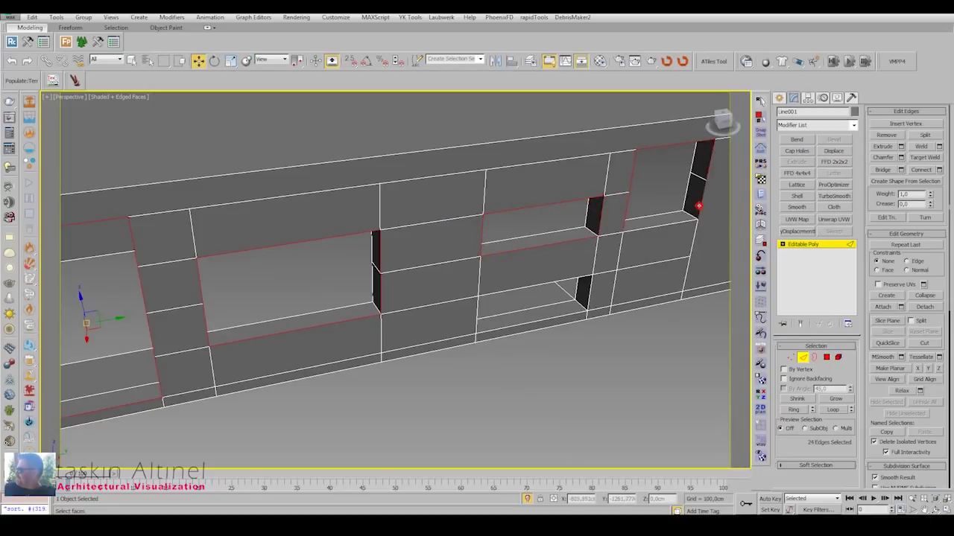
pyautogui.click(905, 181)
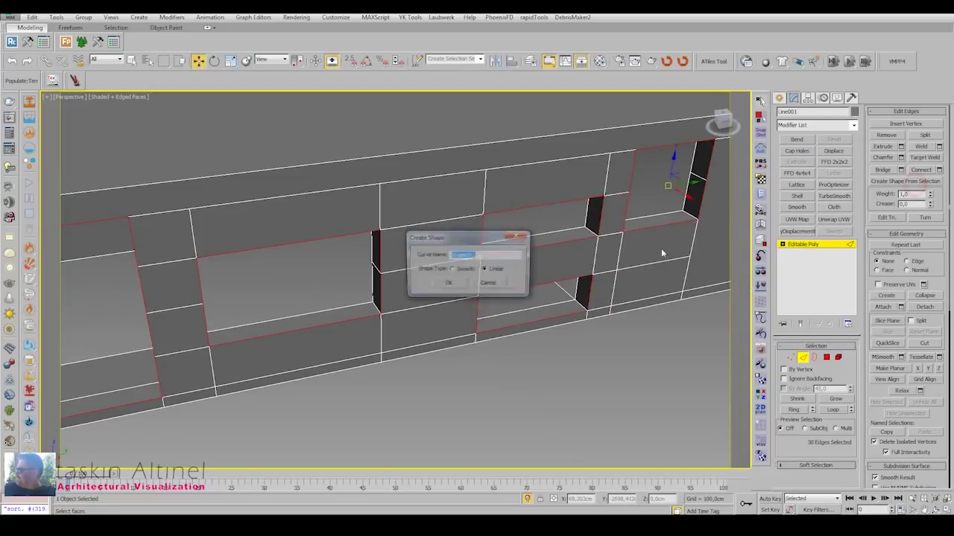
pyautogui.press('Return')
# Trace rectangles over the first and middle window outlines in Left view and convert them to Editable Poly.
pyautogui.hotkey('alt', 'q')
pyautogui.press('l')
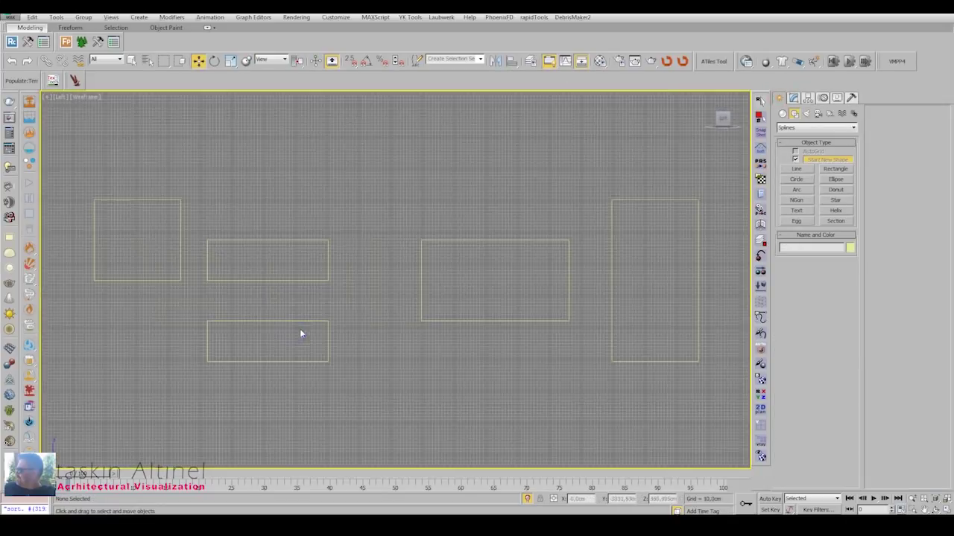
pyautogui.click(835, 170)
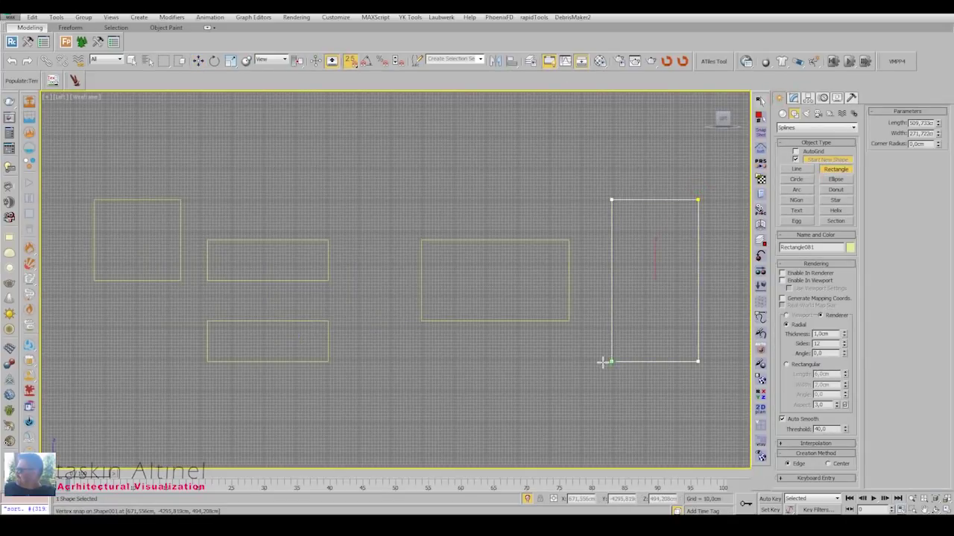
pyautogui.rightClick(663, 254)
pyautogui.click(797, 355)
pyautogui.click(780, 97)
pyautogui.click(835, 170)
pyautogui.moveTo(569, 241); pyautogui.dragTo(416, 325)
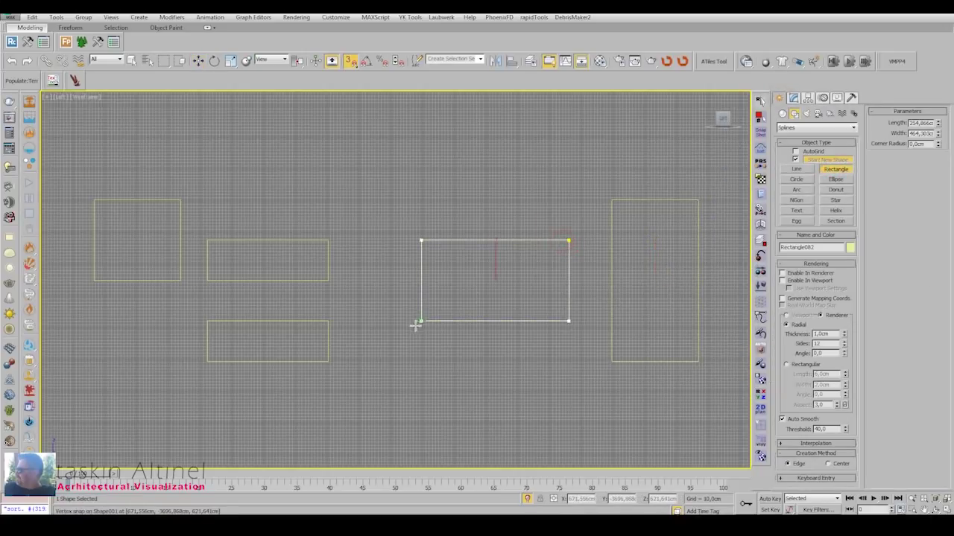
pyautogui.rightClick(533, 240)
pyautogui.click(671, 363)
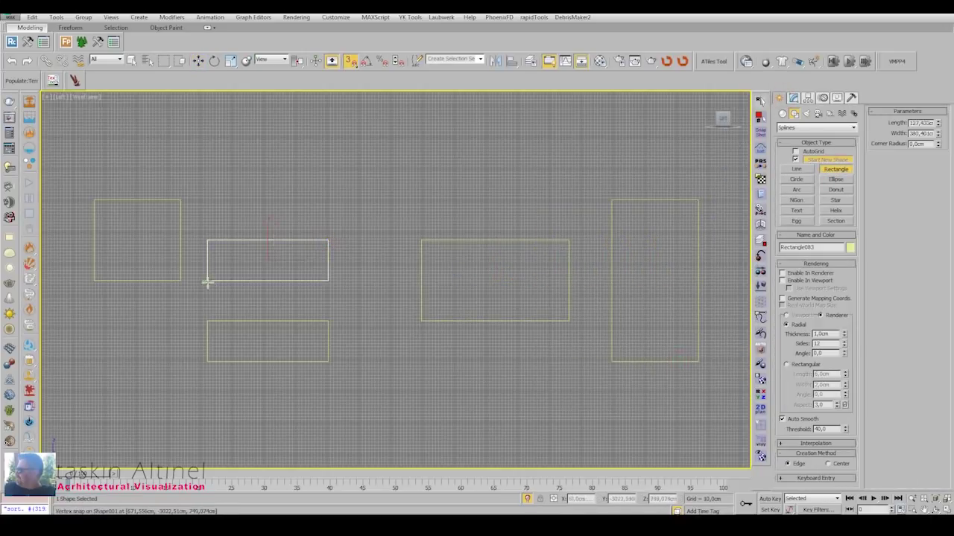
pyautogui.rightClick(415, 215)
pyautogui.click(447, 337)
# Trace and convert rectangles over the lower and left window outlines.
pyautogui.press('w')
pyautogui.click(320, 312)
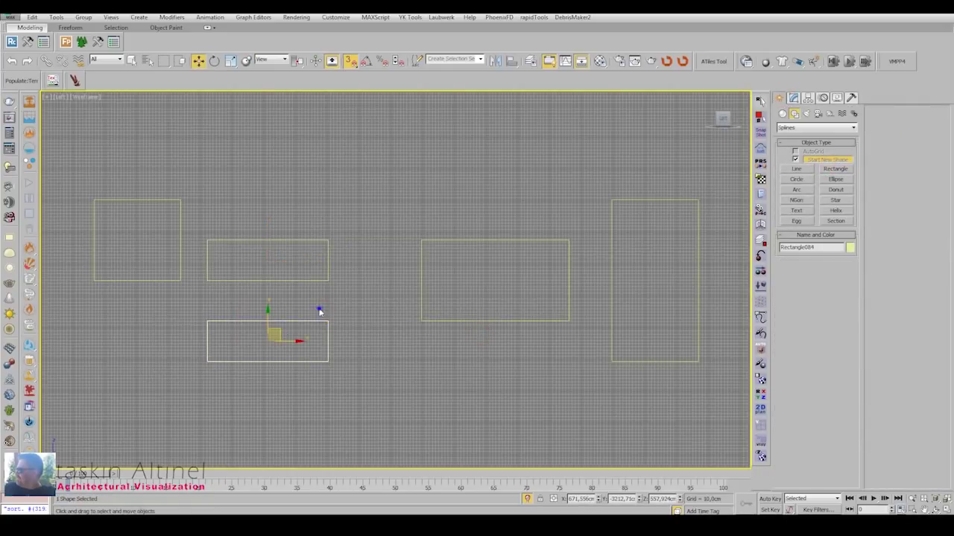
pyautogui.rightClick(320, 311)
pyautogui.click(447, 412)
pyautogui.click(780, 97)
pyautogui.click(836, 170)
pyautogui.moveTo(180, 200); pyautogui.dragTo(109, 274)
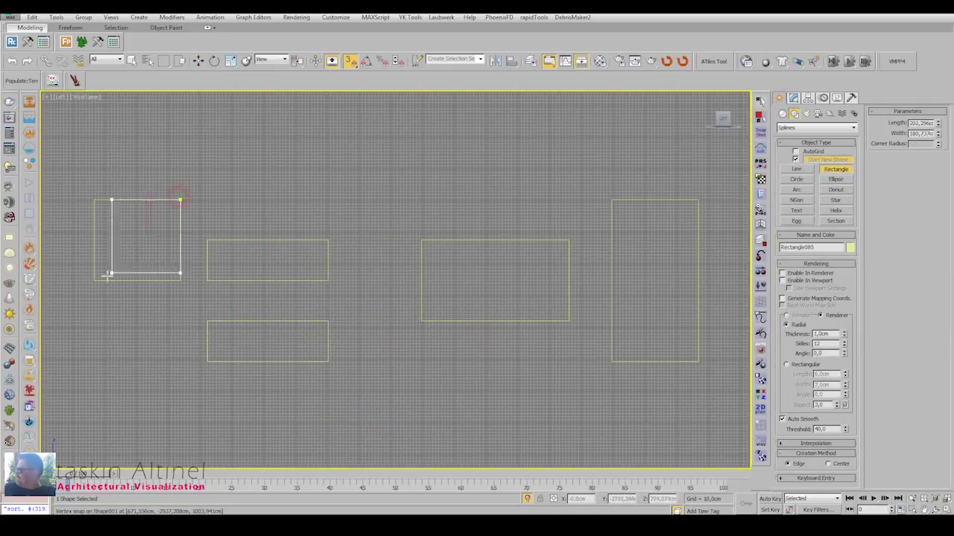
pyautogui.rightClick(286, 215)
pyautogui.click(336, 328)
pyautogui.hotkey('alt', 'w')
pyautogui.hotkey('alt', 'w')
# Attach the traced panes into one object and unfreeze them.
pyautogui.moveTo(507, 276); pyautogui.dragTo(555, 219, button='middle')
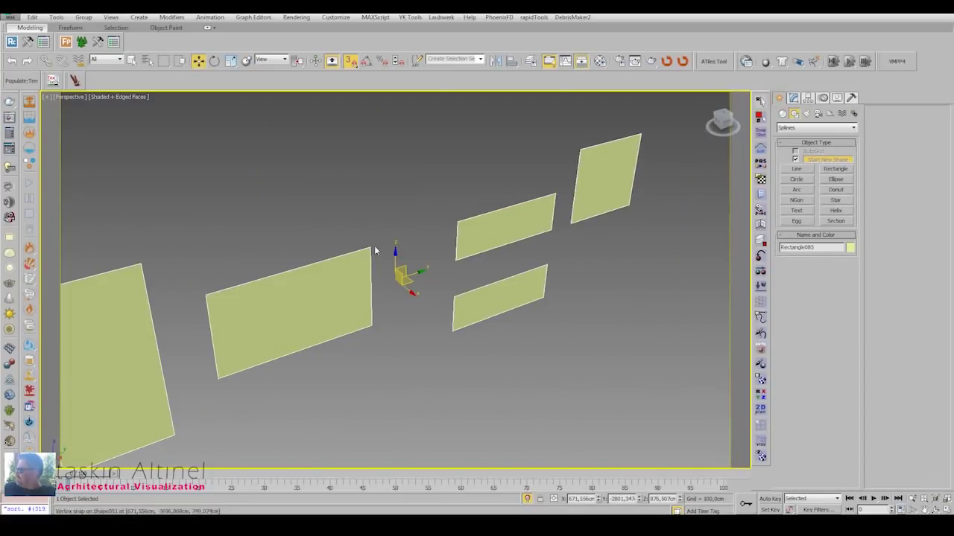
pyautogui.rightClick(347, 260)
pyautogui.click(350, 286)
pyautogui.rightClick(526, 362)
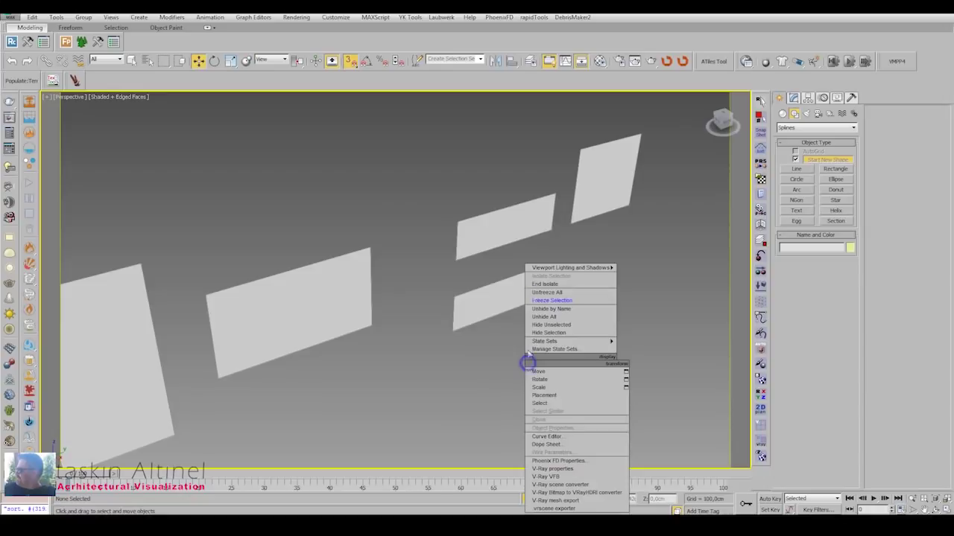
pyautogui.click(536, 293)
# Exit isolation to show the whole building and review the facade panes.
pyautogui.keyDown('alt'); pyautogui.moveTo(543, 294); pyautogui.dragTo(537, 273, button='middle'); pyautogui.keyUp('alt')
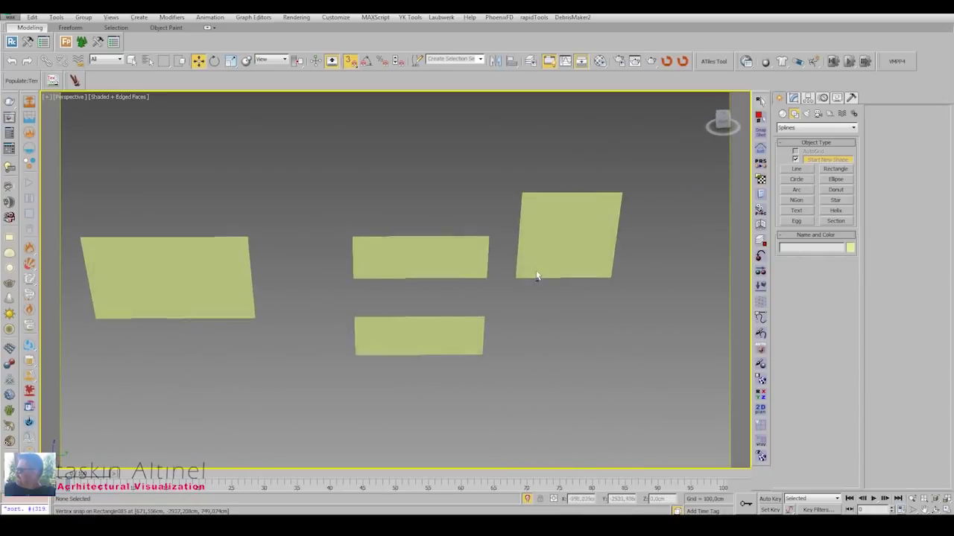
pyautogui.click(792, 97)
pyautogui.hotkey('alt', 'q')
pyautogui.keyDown('alt'); pyautogui.moveTo(473, 241); pyautogui.dragTo(605, 248, button='middle'); pyautogui.keyUp('alt')
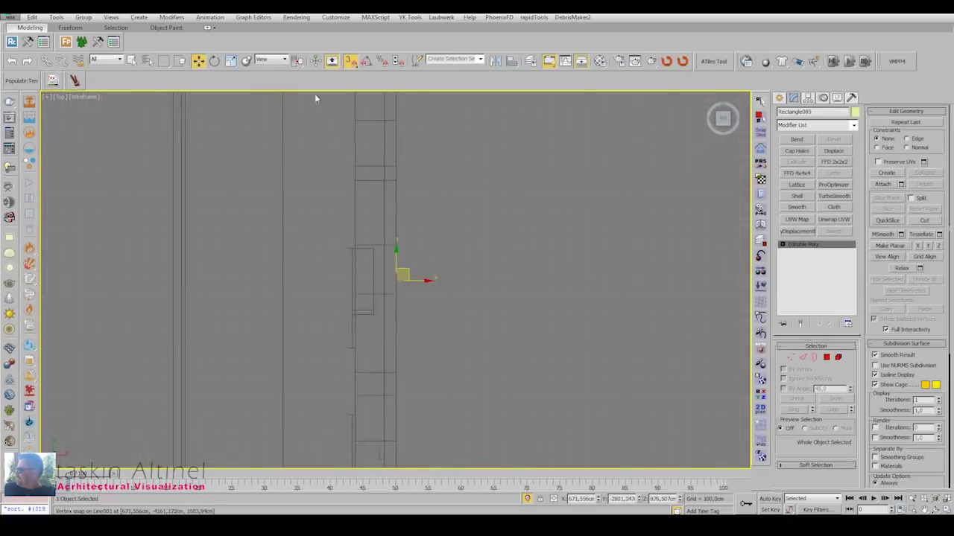
pyautogui.hotkey('shift', 'z')
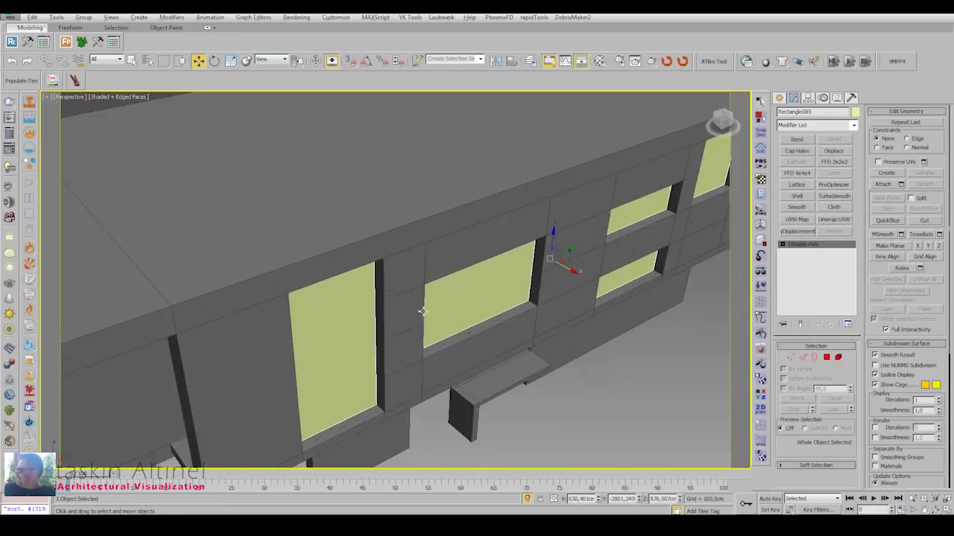
pyautogui.hotkey('shift', 'z')
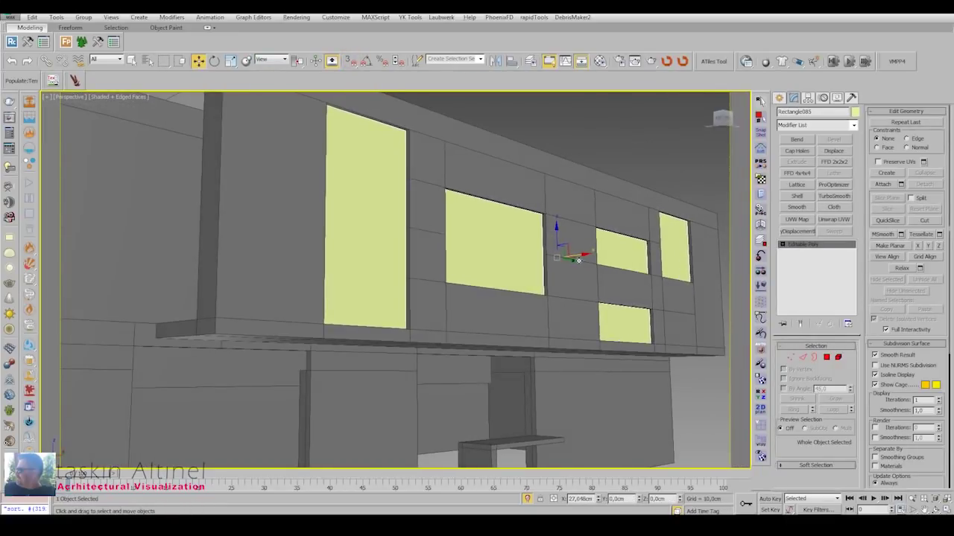
pyautogui.hotkey('shift', 'z')
# Create a new shape from the wall's window opening borders.
pyautogui.press('3')
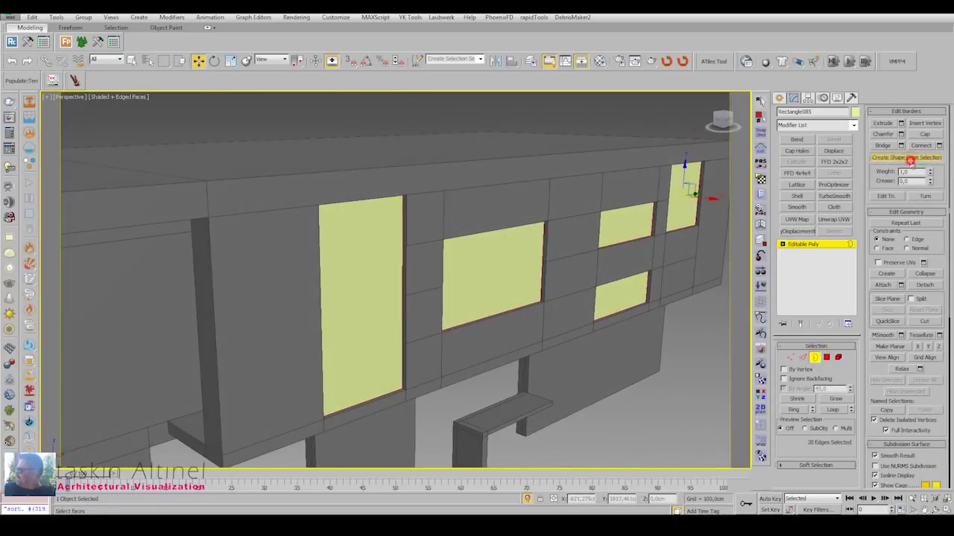
pyautogui.click(910, 159)
pyautogui.keyDown('alt'); pyautogui.moveTo(511, 245); pyautogui.dragTo(477, 268, button='middle'); pyautogui.keyUp('alt')
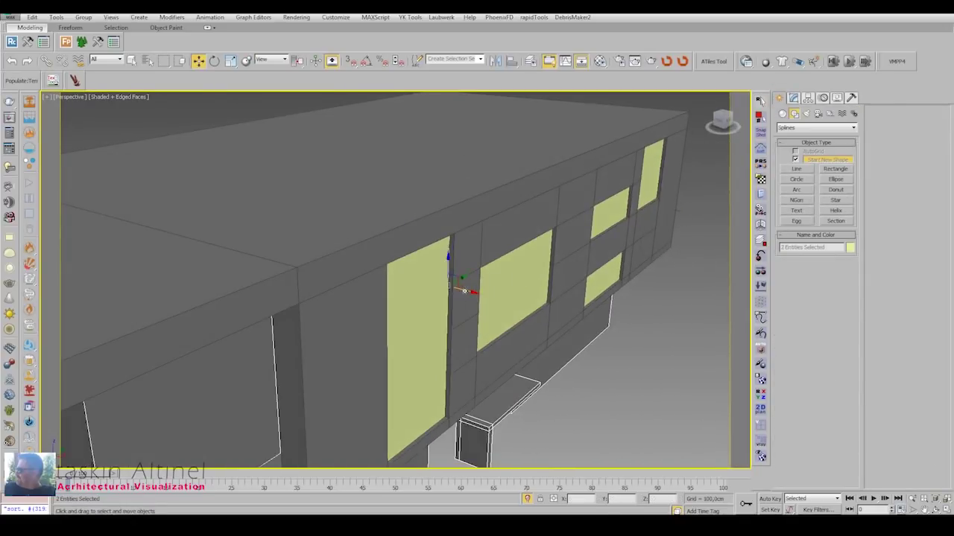
pyautogui.press('l')
pyautogui.press('z')
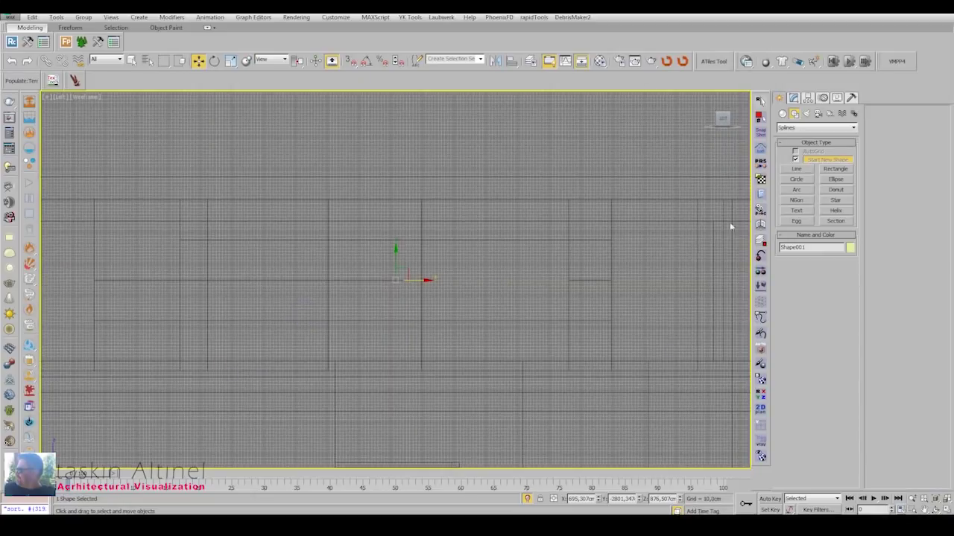
# Outline the window shape's splines inward to form the frame profiles.
pyautogui.click(793, 98)
pyautogui.click(782, 246)
pyautogui.scroll(-2, 593, 258)
pyautogui.scroll(3, 271, 347)
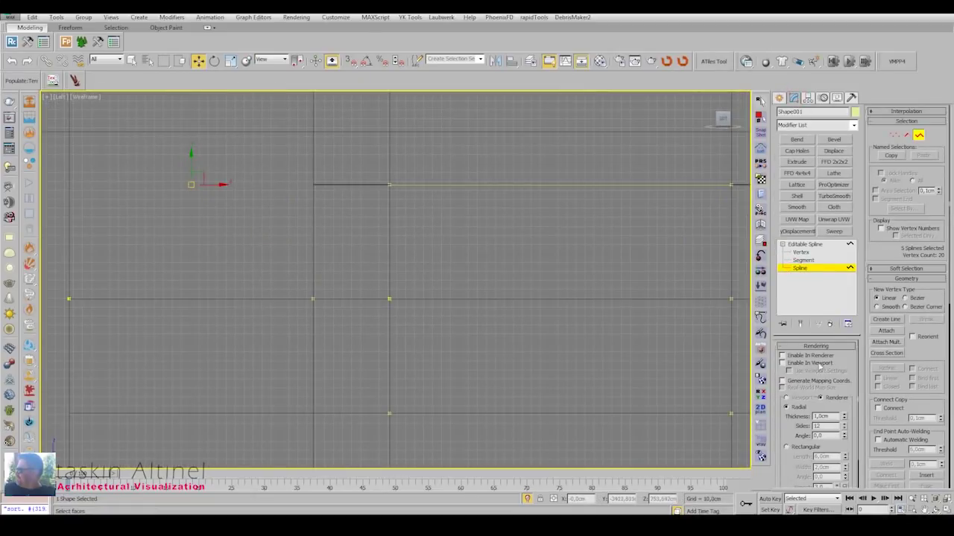
pyautogui.scroll(-3, 895, 373)
pyautogui.click(879, 452)
pyautogui.moveTo(387, 251); pyautogui.dragTo(389, 257)
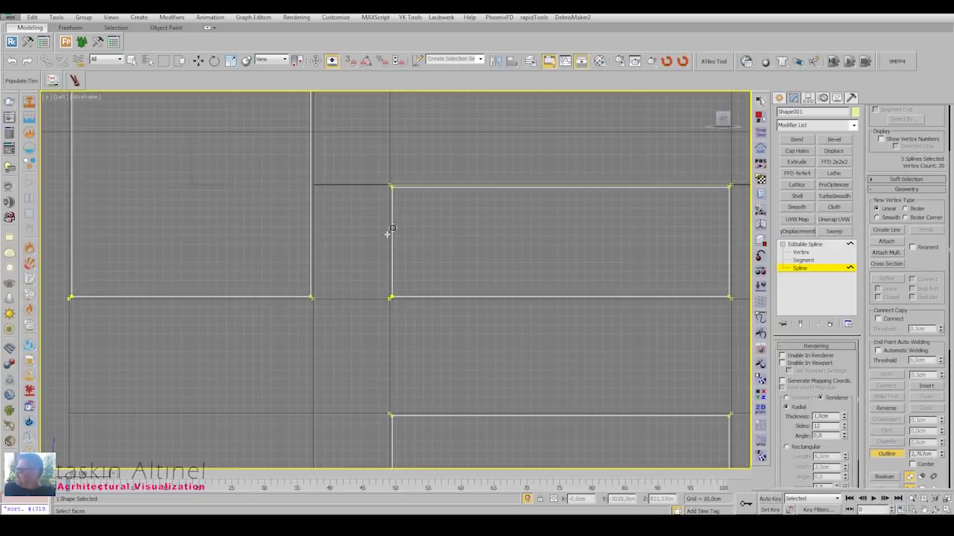
pyautogui.moveTo(389, 257)
pyautogui.mouseDown()
pyautogui.moveTo(393, 237)
pyautogui.moveTo(390, 266)
pyautogui.mouseUp()
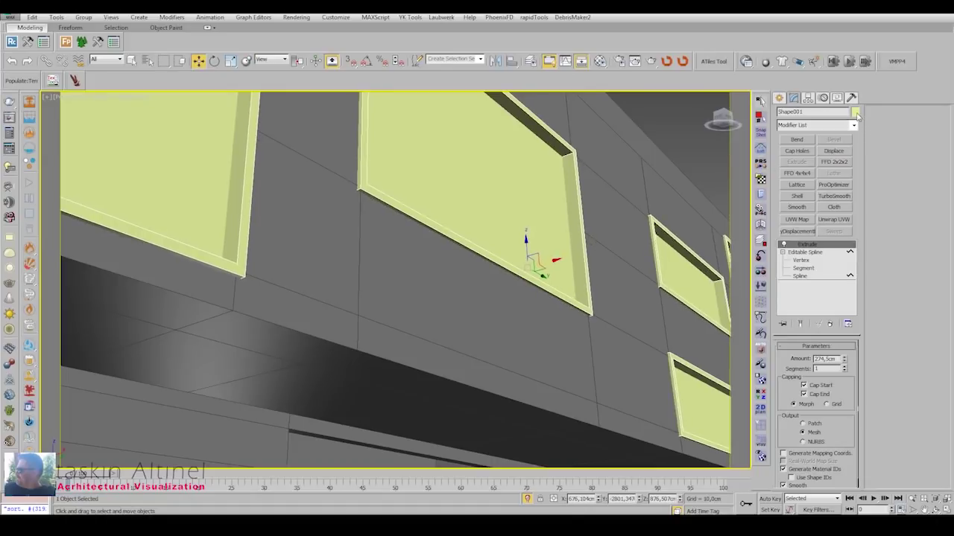
# Give the frame object Shape001 a dark grey colour.
pyautogui.click(856, 112)
pyautogui.click(596, 310)
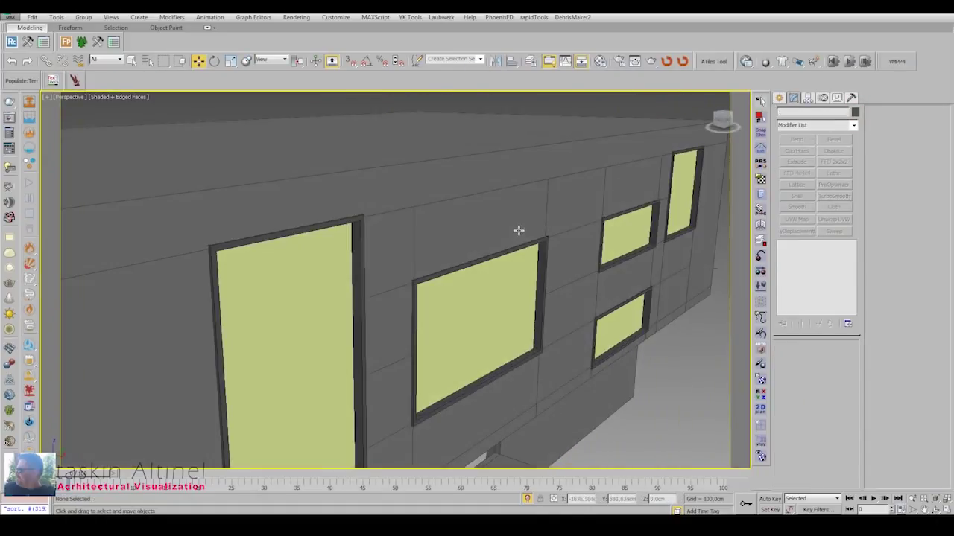
pyautogui.press('2')
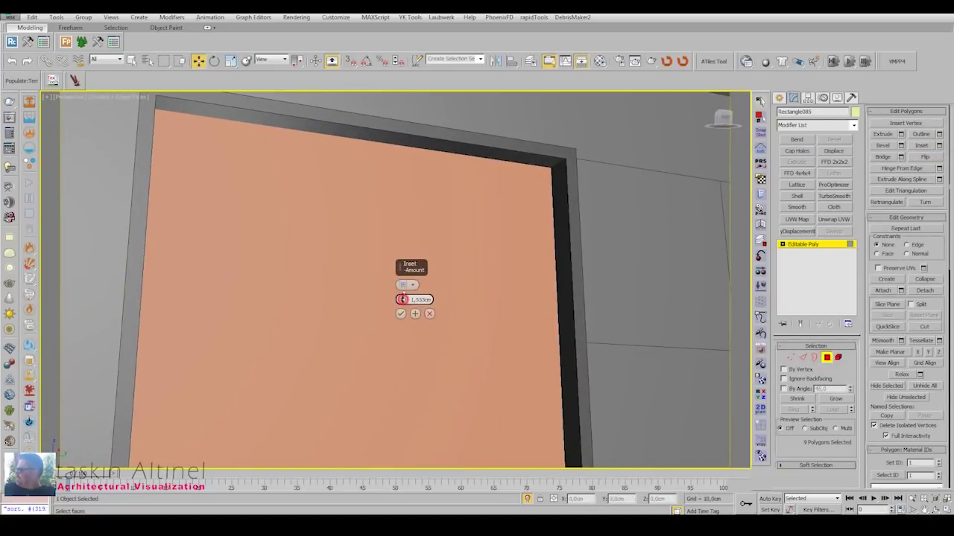
# Inset the glass pane faces and push them inward to form divider frames.
pyautogui.moveTo(401, 299)
pyautogui.mouseDown()
pyautogui.moveTo(406, 278)
pyautogui.moveTo(400, 322)
pyautogui.mouseUp()
pyautogui.click(900, 134)
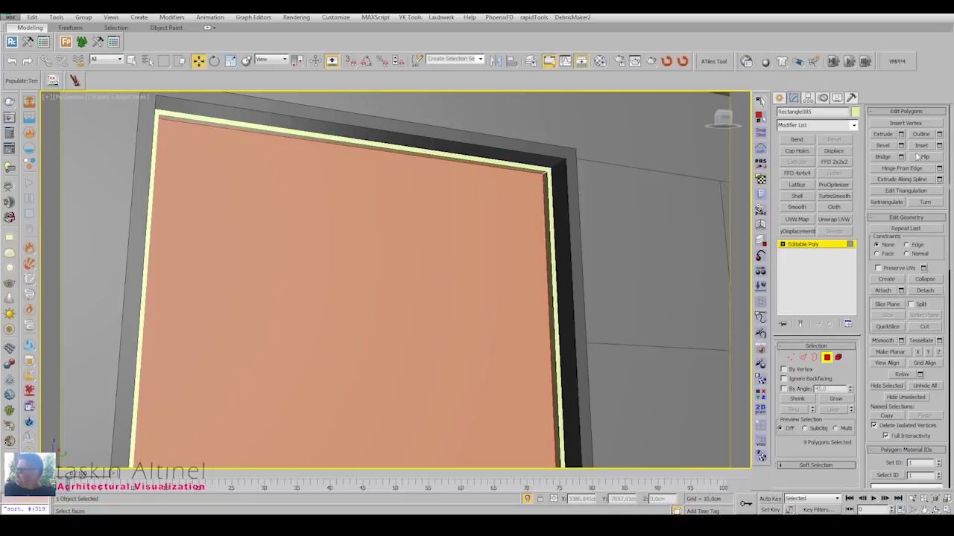
pyautogui.click(938, 145)
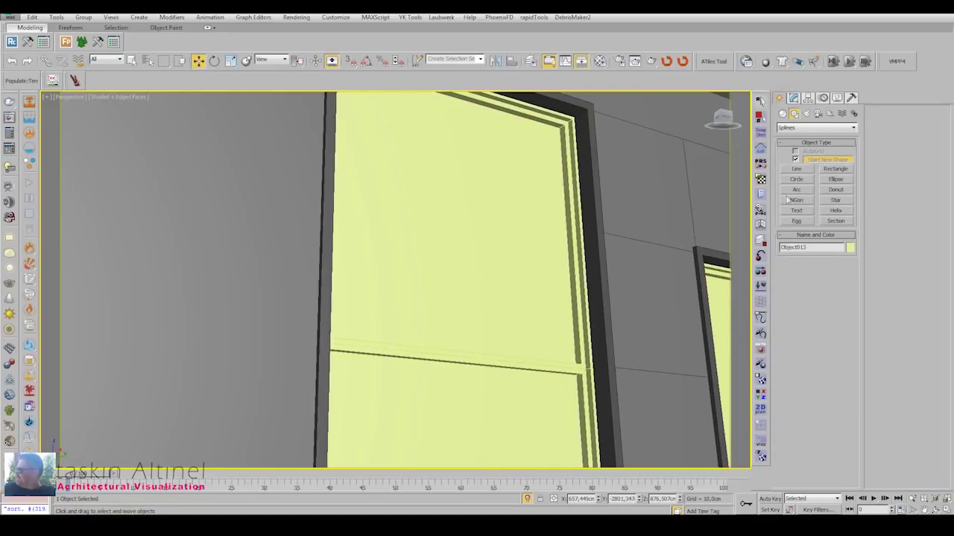
# Set the new frame object's colour to dark grey.
pyautogui.click(850, 247)
pyautogui.click(652, 278)
pyautogui.click(598, 310)
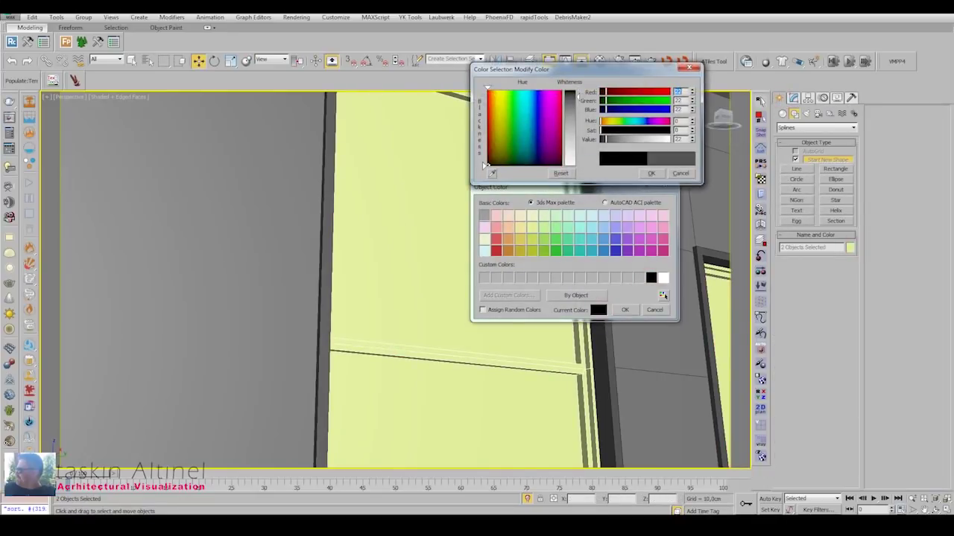
pyautogui.click(651, 173)
pyautogui.click(625, 310)
# Clear the selection, then select and isolate the lower-storey wall.
pyautogui.click(511, 222)
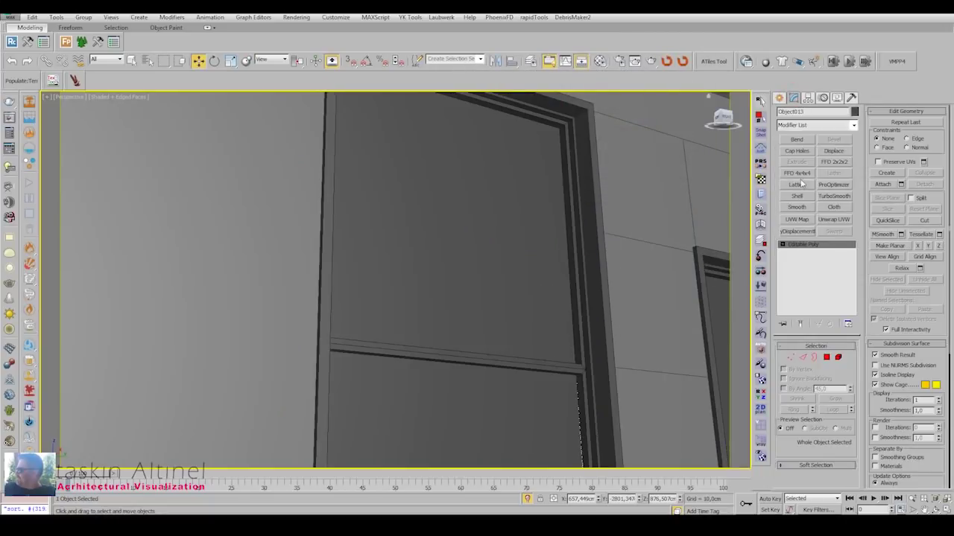
pyautogui.rightClick(543, 237)
pyautogui.click(671, 337)
pyautogui.scroll(-5, 482, 260)
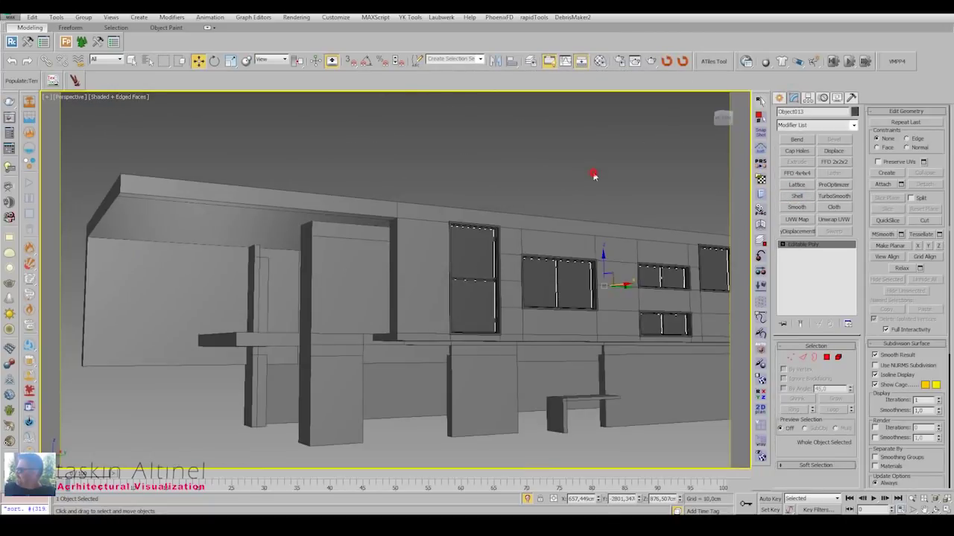
pyautogui.keyDown('alt'); pyautogui.moveTo(596, 174); pyautogui.dragTo(564, 211, button='middle'); pyautogui.keyUp('alt')
pyautogui.keyDown('alt'); pyautogui.moveTo(611, 253); pyautogui.dragTo(601, 256, button='middle'); pyautogui.keyUp('alt')
pyautogui.scroll(4, 522, 288)
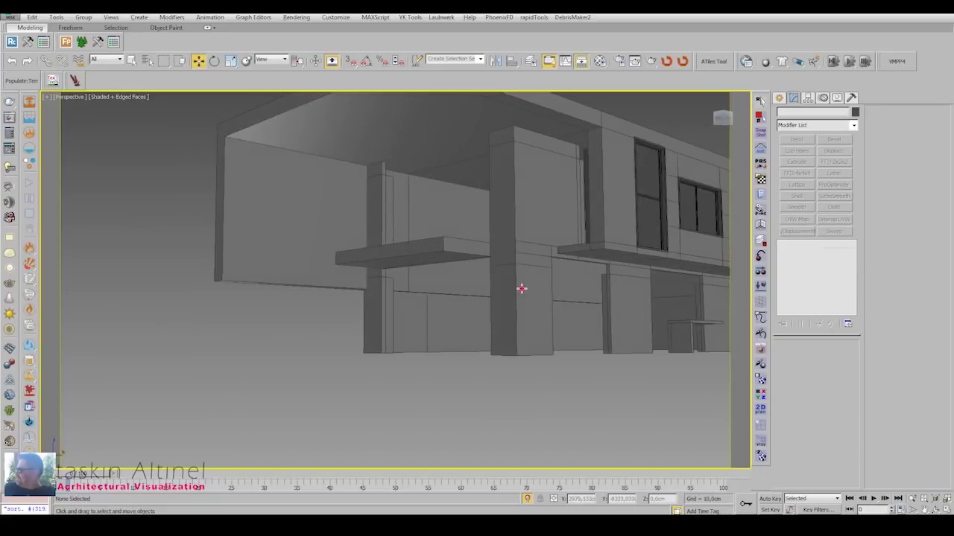
pyautogui.scroll(-2, 526, 298)
pyautogui.click(528, 302)
pyautogui.moveTo(528, 303)
pyautogui.keyDown('alt'); pyautogui.mouseDown(button='middle')
pyautogui.moveTo(588, 254)
pyautogui.moveTo(522, 277)
pyautogui.moveTo(538, 215)
pyautogui.moveTo(513, 211)
pyautogui.moveTo(606, 258)
pyautogui.mouseUp(button='middle'); pyautogui.keyUp('alt')
pyautogui.rightClick(547, 256)
pyautogui.click(548, 275)
# Isolate the upper facade wall Line001 for editing.
pyautogui.hotkey('alt', 'q')
pyautogui.moveTo(624, 213)
pyautogui.keyDown('alt'); pyautogui.mouseDown(button='middle')
pyautogui.moveTo(550, 251)
pyautogui.moveTo(489, 191)
pyautogui.mouseUp(button='middle'); pyautogui.keyUp('alt')
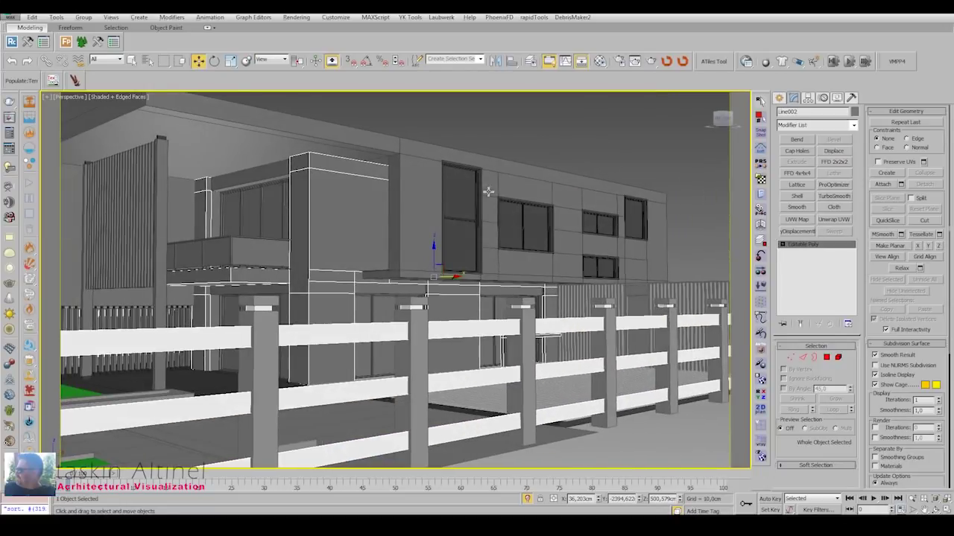
pyautogui.click(490, 192)
pyautogui.hotkey('alt', 'q')
pyautogui.moveTo(503, 154)
pyautogui.keyDown('alt'); pyautogui.mouseDown(button='middle')
pyautogui.moveTo(447, 216)
pyautogui.moveTo(477, 224)
pyautogui.mouseUp(button='middle'); pyautogui.keyUp('alt')
pyautogui.scroll(3, 477, 223)
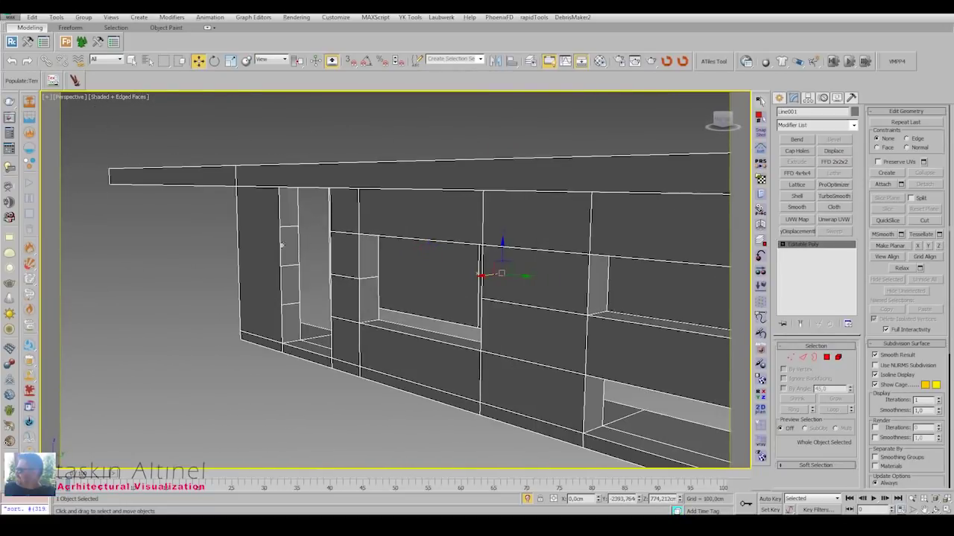
# Inspect the wall's edges and vertices, selecting its right vertical edge.
pyautogui.click(802, 356)
pyautogui.moveTo(521, 260)
pyautogui.keyDown('alt'); pyautogui.mouseDown(button='middle')
pyautogui.moveTo(383, 234)
pyautogui.moveTo(551, 263)
pyautogui.mouseUp(button='middle'); pyautogui.keyUp('alt')
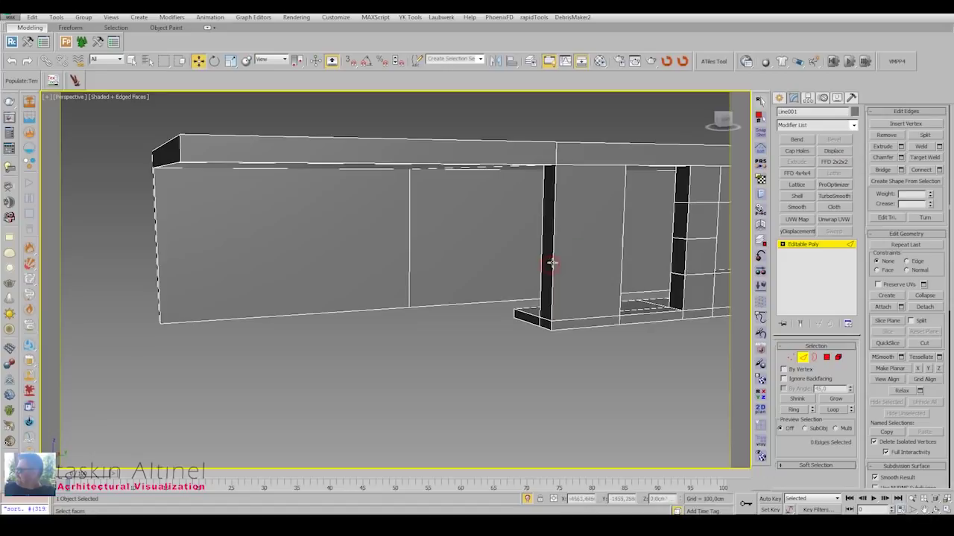
pyautogui.click(791, 357)
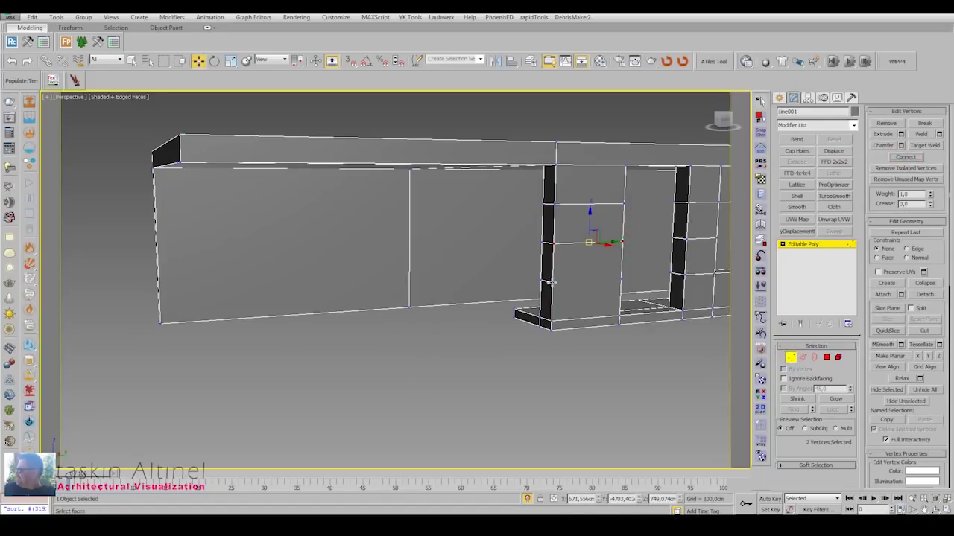
pyautogui.hotkey('alt', 'w')
pyautogui.hotkey('alt', 'w')
pyautogui.press('p')
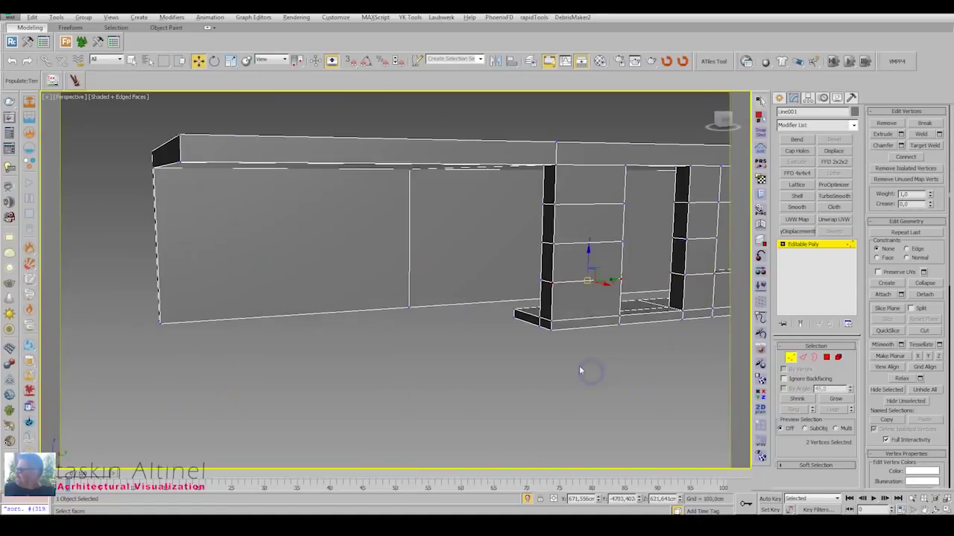
pyautogui.moveTo(586, 372)
pyautogui.keyDown('alt'); pyautogui.mouseDown(button='middle')
pyautogui.moveTo(504, 333)
pyautogui.moveTo(606, 261)
pyautogui.moveTo(619, 279)
pyautogui.mouseUp(button='middle'); pyautogui.keyUp('alt')
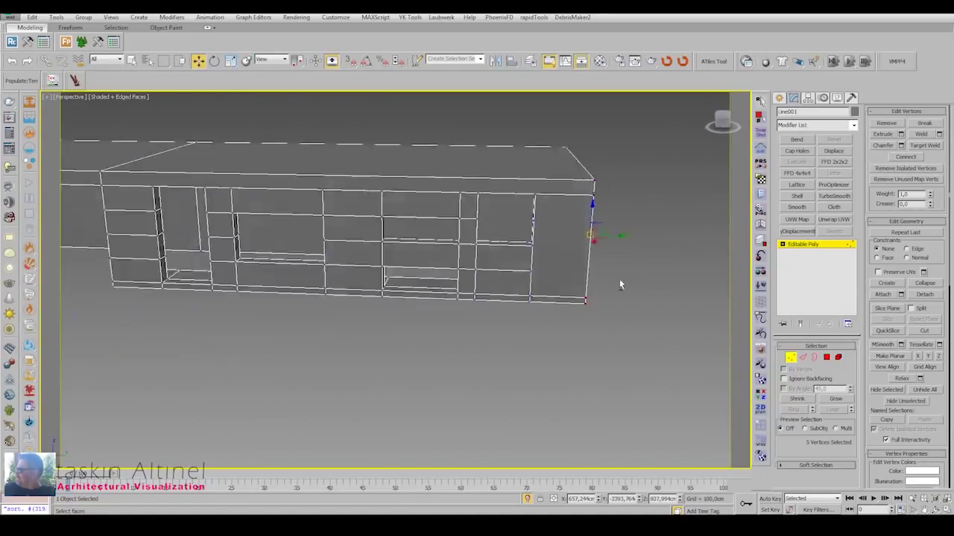
pyautogui.press('2')
pyautogui.click(585, 240)
pyautogui.moveTo(589, 240)
pyautogui.keyDown('alt'); pyautogui.mouseDown(button='middle')
pyautogui.moveTo(606, 272)
pyautogui.moveTo(665, 259)
pyautogui.mouseUp(button='middle'); pyautogui.keyUp('alt')
pyautogui.click(791, 357)
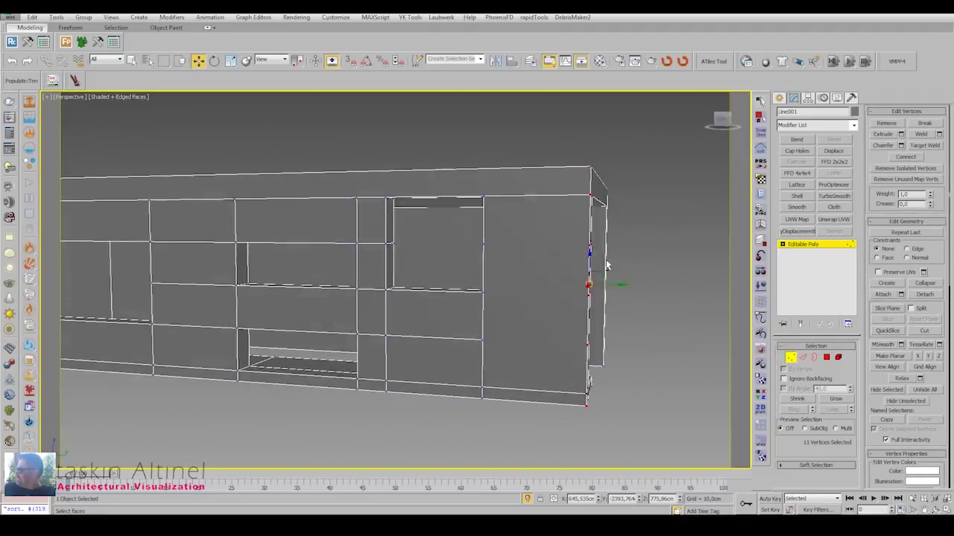
pyautogui.keyDown('alt'); pyautogui.moveTo(607, 266); pyautogui.dragTo(500, 244, button='middle'); pyautogui.keyUp('alt')
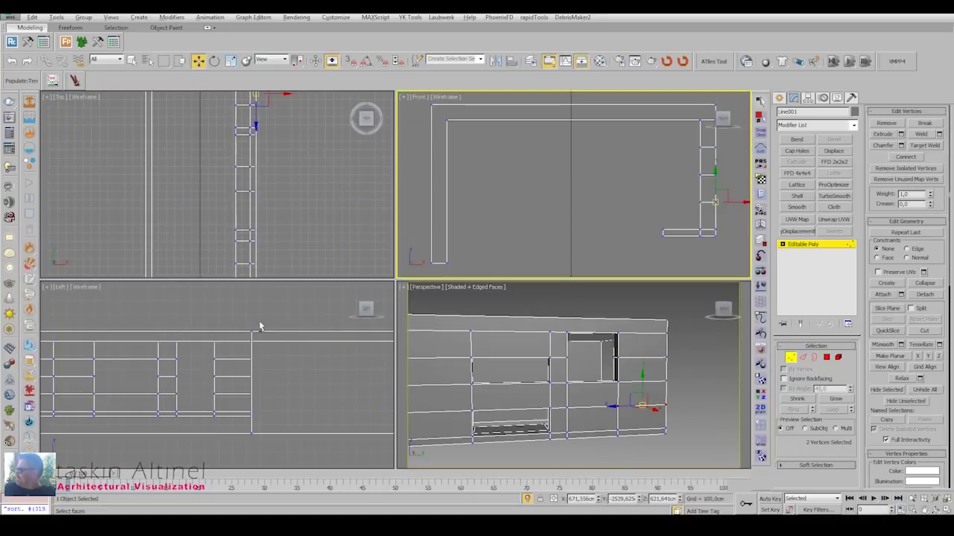
pyautogui.scroll(-5, 421, 313)
pyautogui.scroll(6, 440, 258)
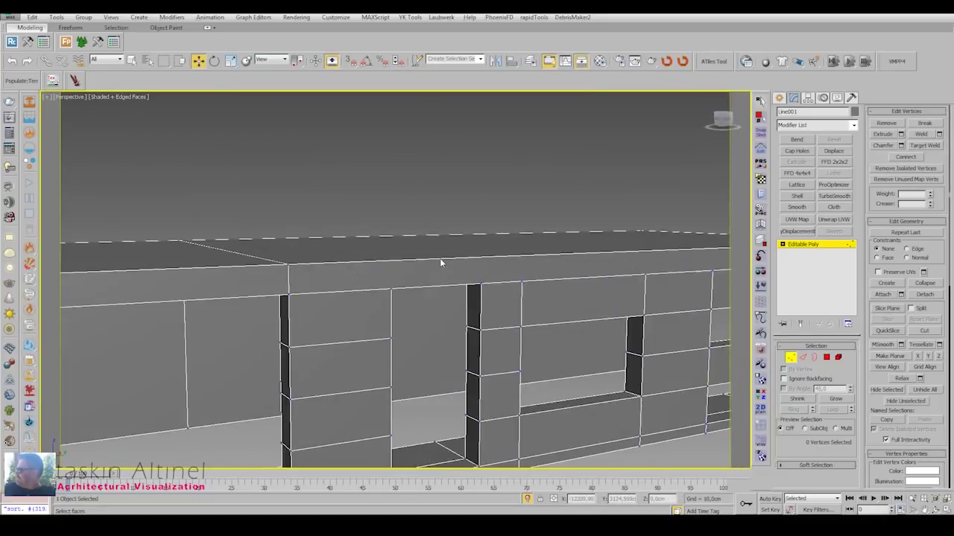
pyautogui.moveTo(440, 258)
pyautogui.keyDown('alt'); pyautogui.mouseDown(button='middle')
pyautogui.moveTo(418, 269)
pyautogui.moveTo(447, 283)
pyautogui.moveTo(381, 297)
pyautogui.moveTo(453, 300)
pyautogui.moveTo(406, 262)
pyautogui.moveTo(601, 298)
pyautogui.mouseUp(button='middle'); pyautogui.keyUp('alt')
# Cut a new edge across the top face of the wall.
pyautogui.click(924, 331)
pyautogui.keyDown('alt'); pyautogui.moveTo(602, 262); pyautogui.dragTo(457, 311, button='middle'); pyautogui.keyUp('alt')
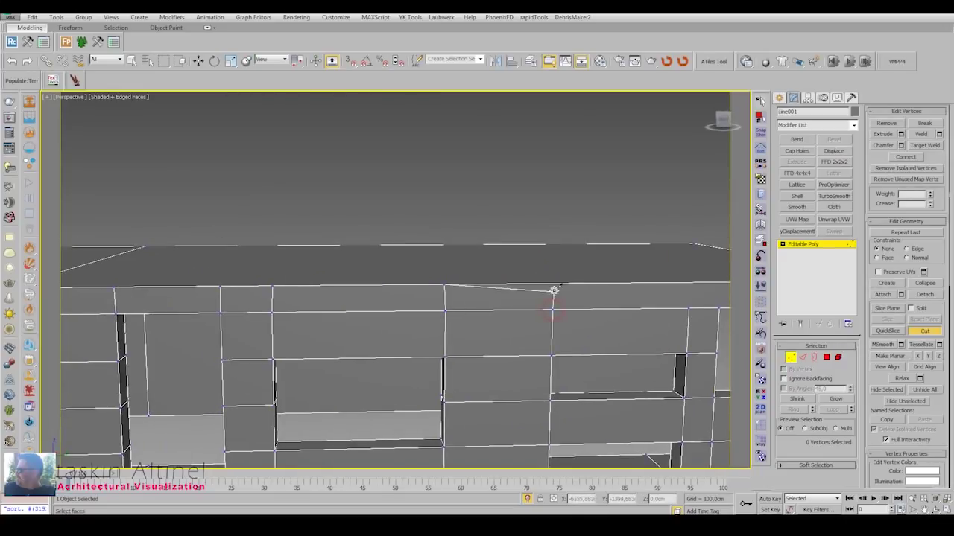
pyautogui.moveTo(595, 322)
pyautogui.keyDown('alt'); pyautogui.mouseDown(button='middle')
pyautogui.moveTo(572, 293)
pyautogui.moveTo(542, 316)
pyautogui.mouseUp(button='middle'); pyautogui.keyUp('alt')
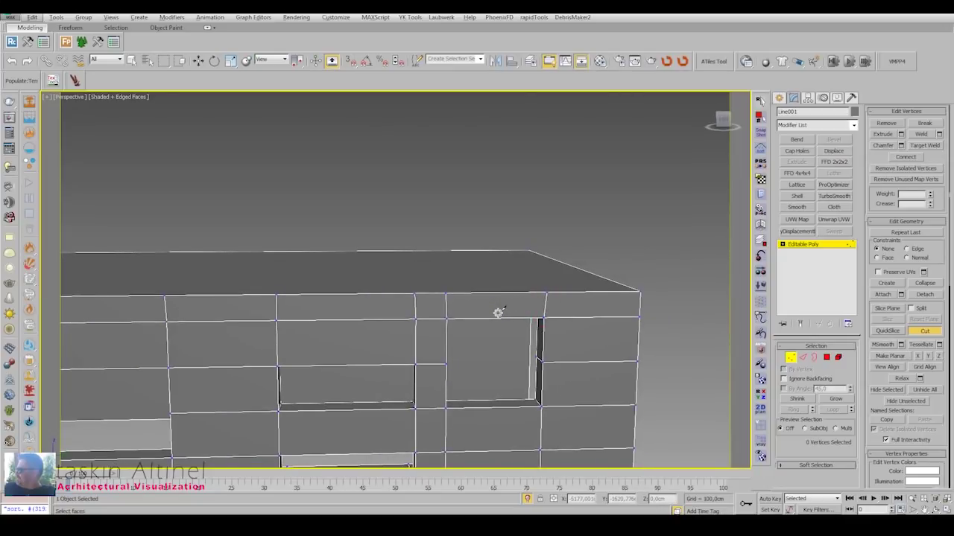
# In Left view, shift the cut's top vertex sideways so the edge runs vertically.
pyautogui.press('t')
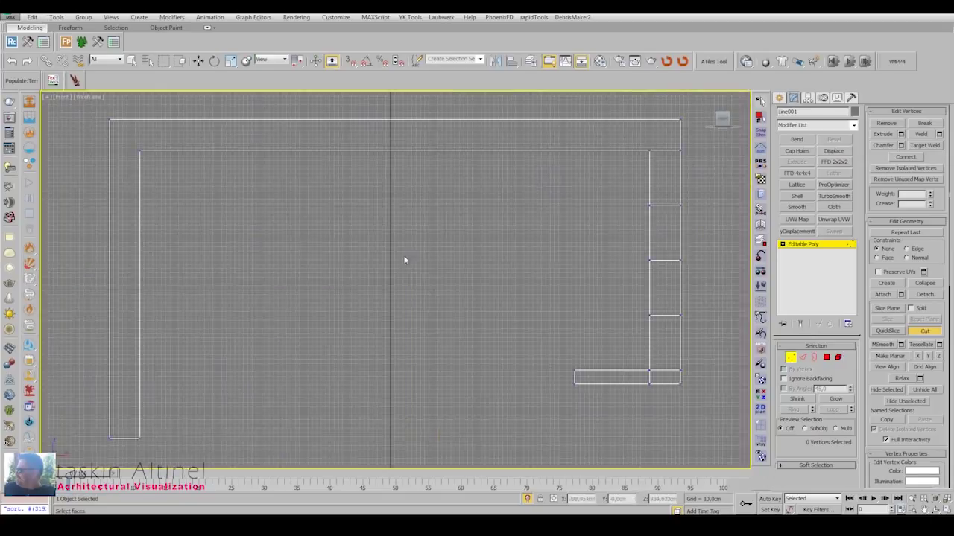
pyautogui.press('f')
pyautogui.press('l')
pyautogui.press('w')
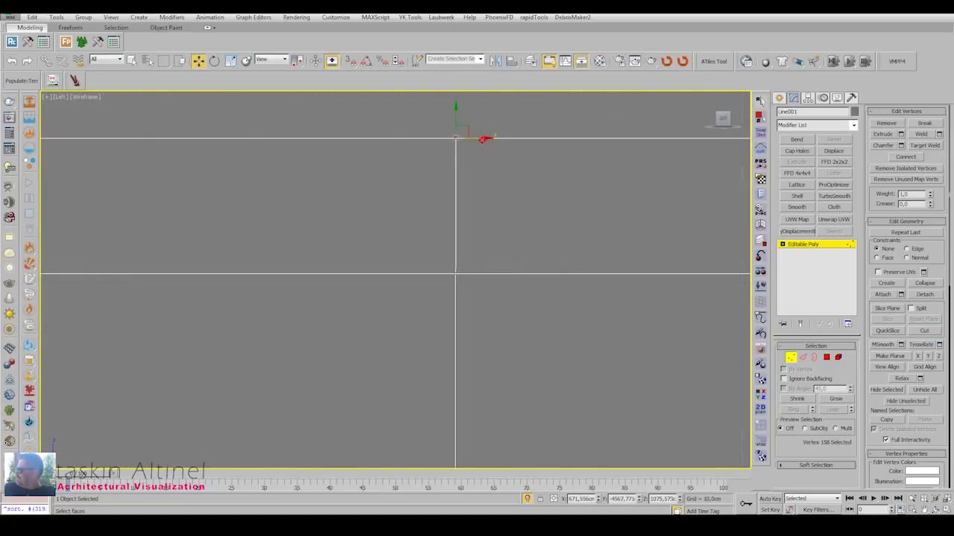
pyautogui.scroll(3, 636, 147)
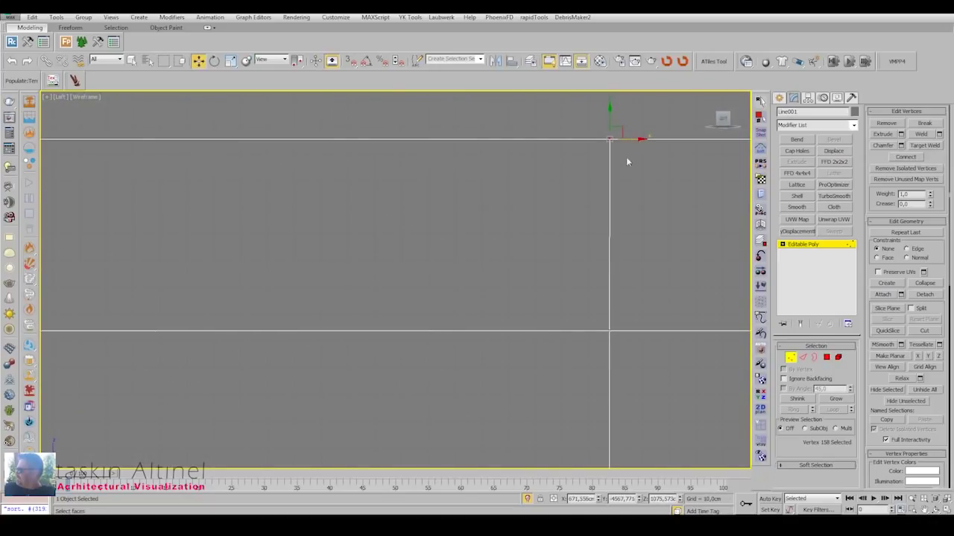
pyautogui.moveTo(626, 157); pyautogui.dragTo(450, 196, button='middle')
pyautogui.scroll(-2, 457, 179)
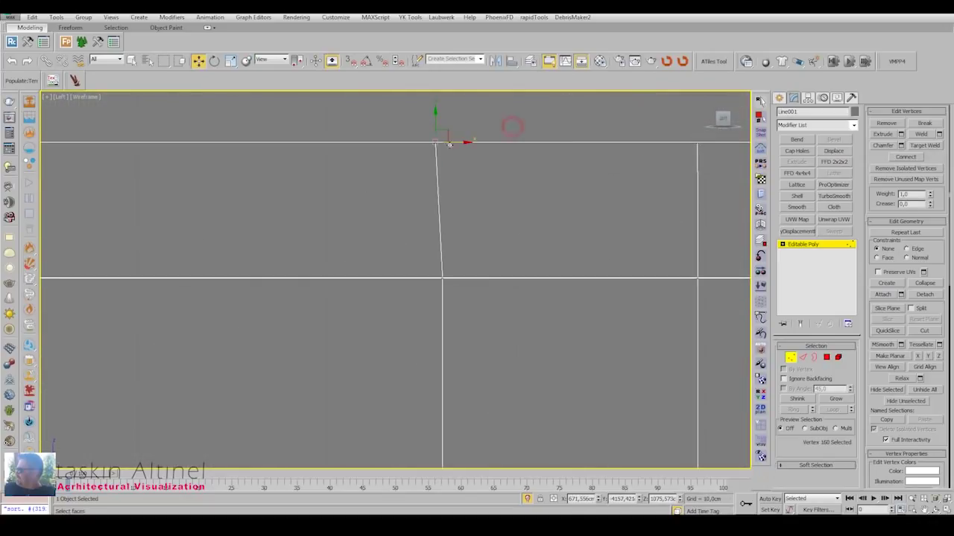
pyautogui.scroll(-3, 463, 142)
pyautogui.scroll(4, 464, 167)
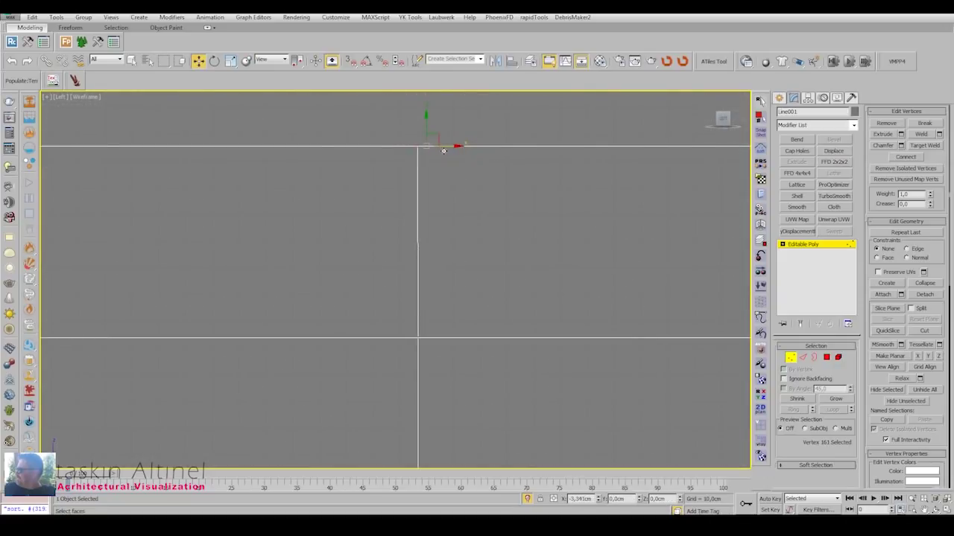
pyautogui.moveTo(444, 151); pyautogui.dragTo(433, 144)
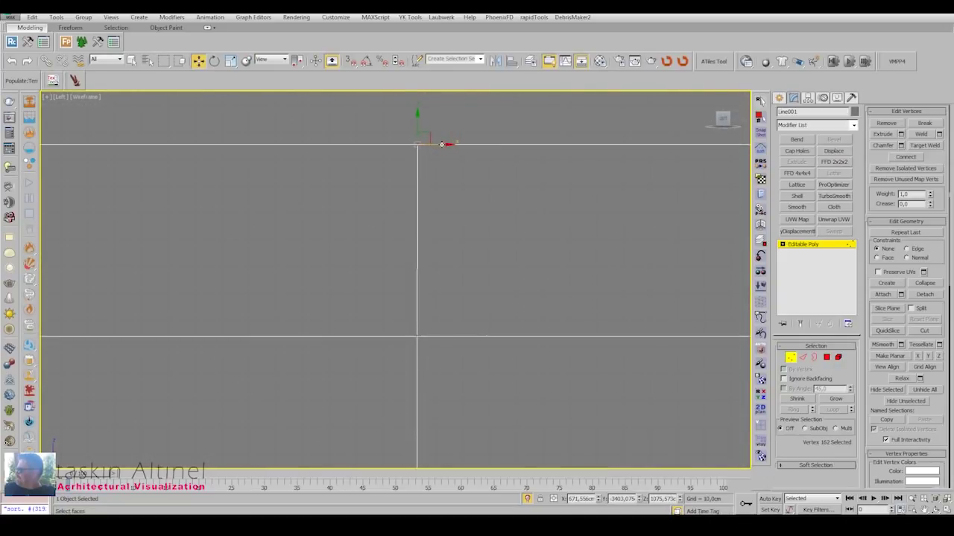
pyautogui.moveTo(442, 143)
pyautogui.mouseDown(button='middle')
pyautogui.moveTo(420, 179)
pyautogui.moveTo(570, 183)
pyautogui.mouseUp(button='middle')
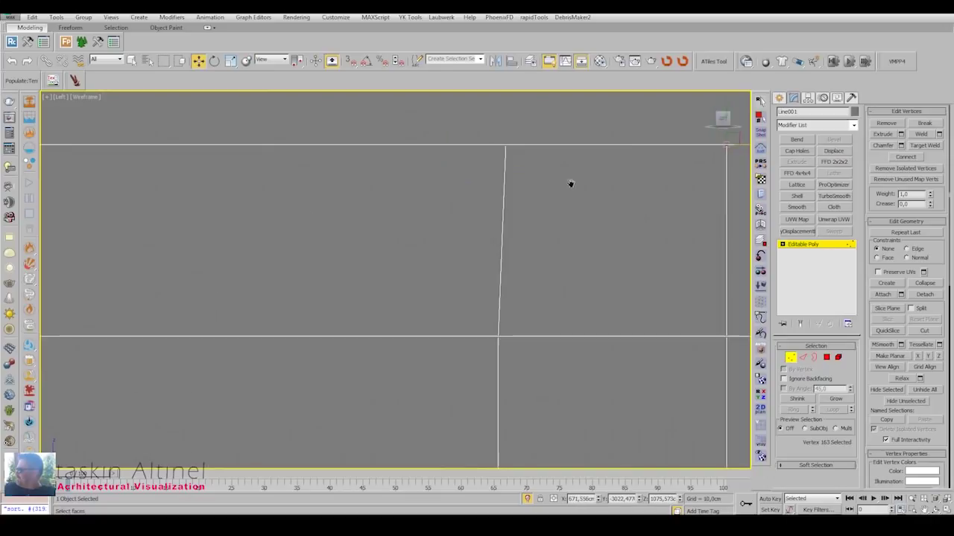
pyautogui.scroll(-2, 526, 144)
pyautogui.scroll(2, 552, 187)
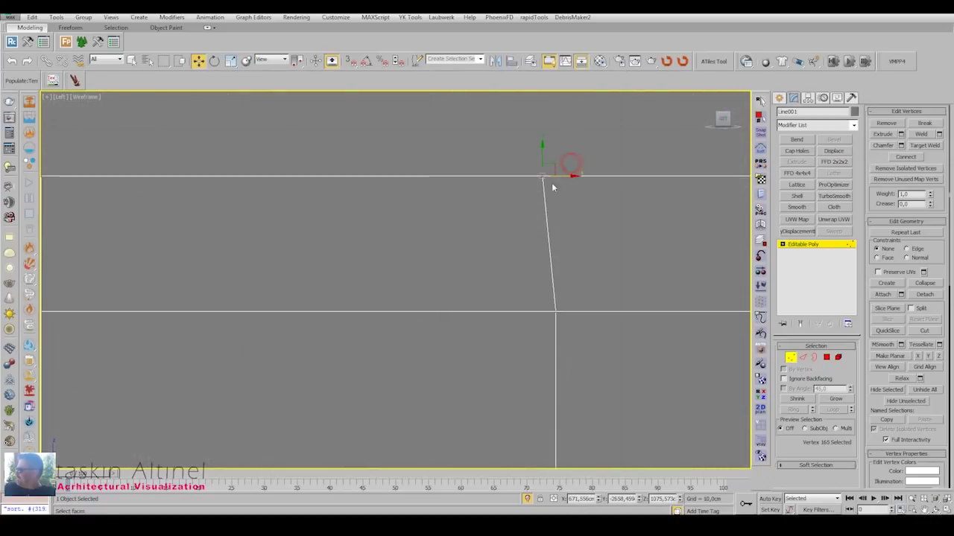
pyautogui.scroll(-3, 580, 176)
# Return to the maximized Perspective view in edge sub-object mode.
pyautogui.hotkey('alt', 'w')
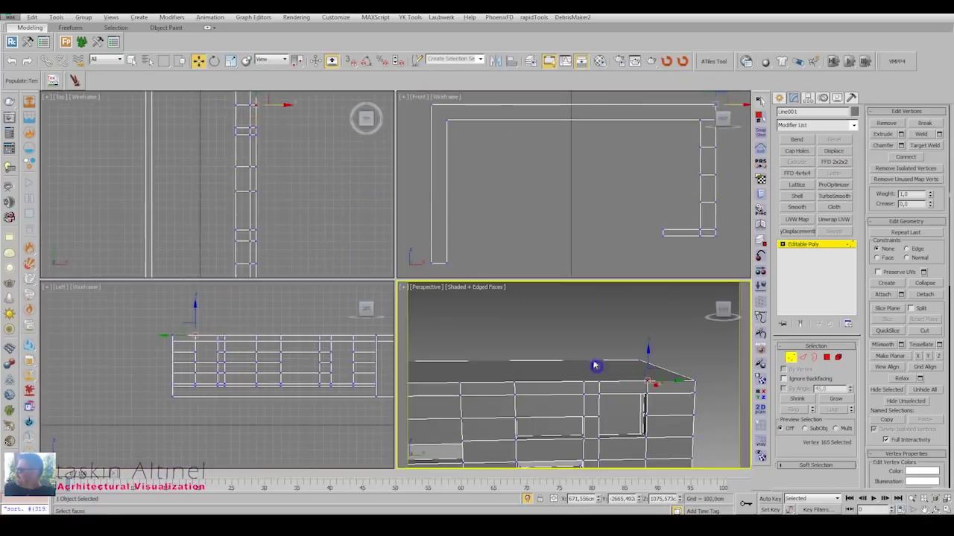
pyautogui.hotkey('alt', 'w')
pyautogui.scroll(-2, 395, 254)
pyautogui.click(802, 358)
pyautogui.scroll(-3, 395, 253)
# Select all of the facade wall's edges and create a shape from them.
pyautogui.keyDown('alt'); pyautogui.moveTo(395, 254); pyautogui.dragTo(327, 213, button='middle'); pyautogui.keyUp('alt')
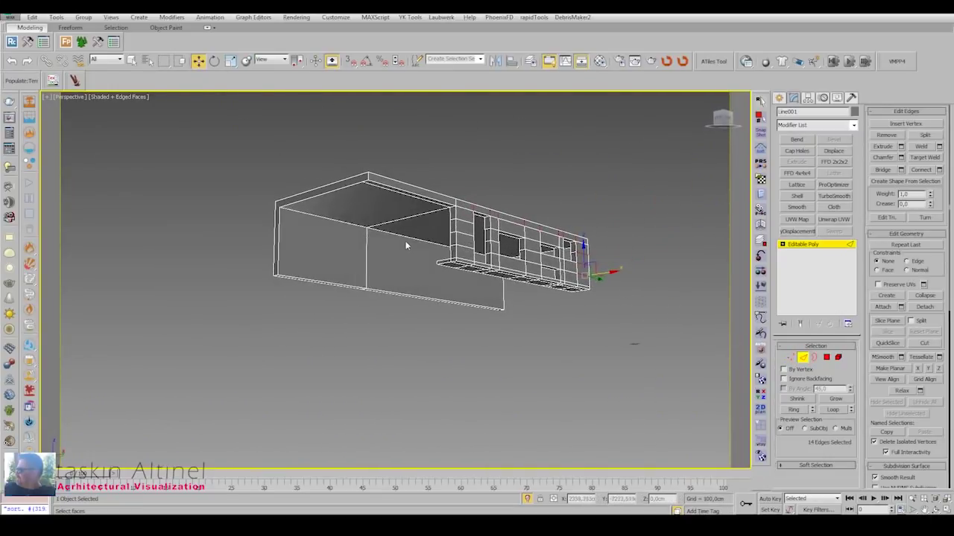
pyautogui.moveTo(633, 179); pyautogui.dragTo(108, 395)
pyautogui.keyDown('alt'); pyautogui.moveTo(108, 395); pyautogui.dragTo(427, 230, button='middle'); pyautogui.keyUp('alt')
pyautogui.scroll(5, 426, 229)
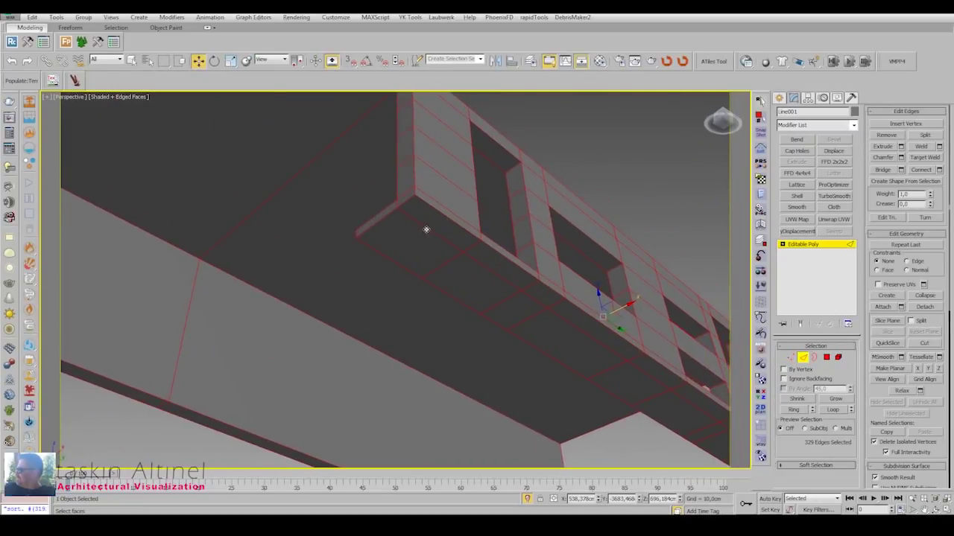
pyautogui.scroll(-4, 607, 261)
pyautogui.keyDown('alt'); pyautogui.moveTo(607, 261); pyautogui.dragTo(586, 256, button='middle'); pyautogui.keyUp('alt')
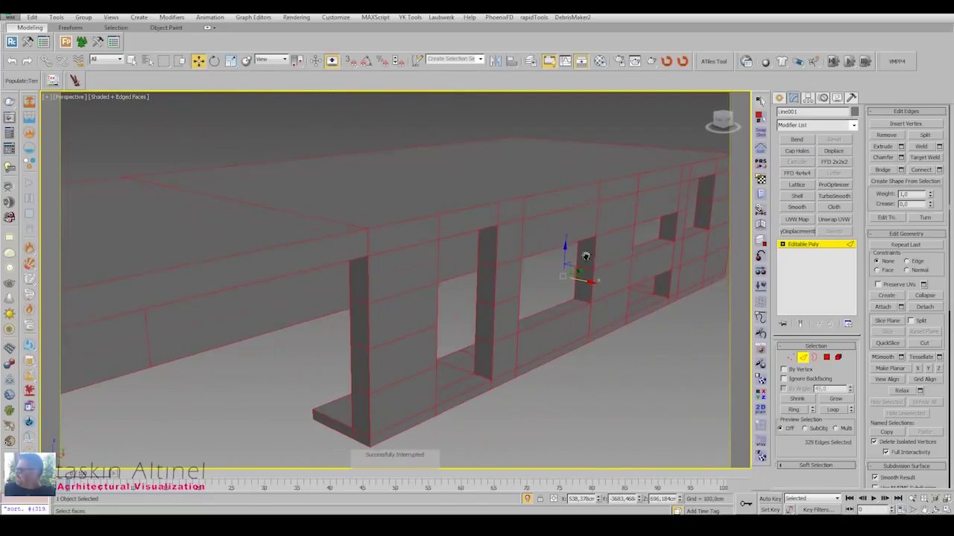
pyautogui.click(906, 182)
pyautogui.click(452, 280)
# Make Shape002 renderable in viewport with a 1 cm rectangular profile.
pyautogui.scroll(3, 524, 236)
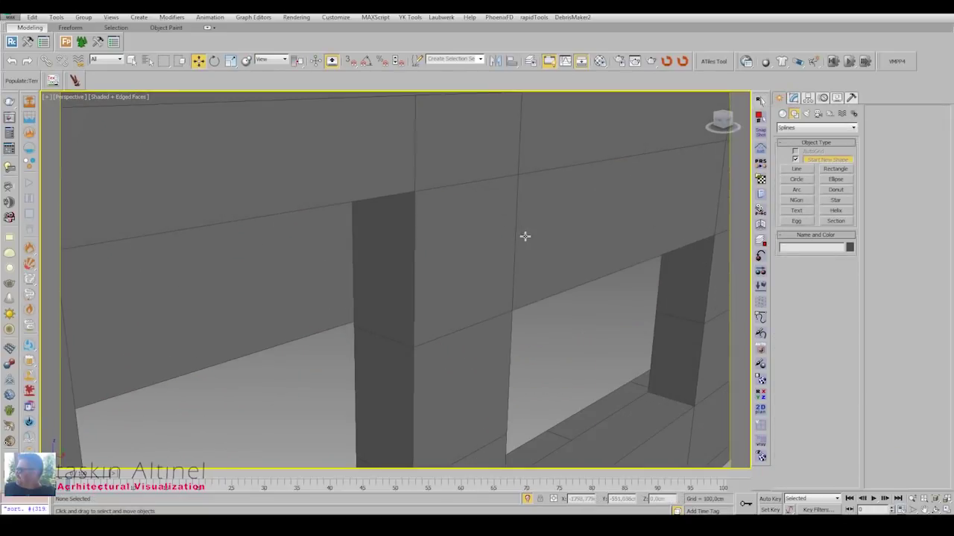
pyautogui.click(517, 199)
pyautogui.click(793, 98)
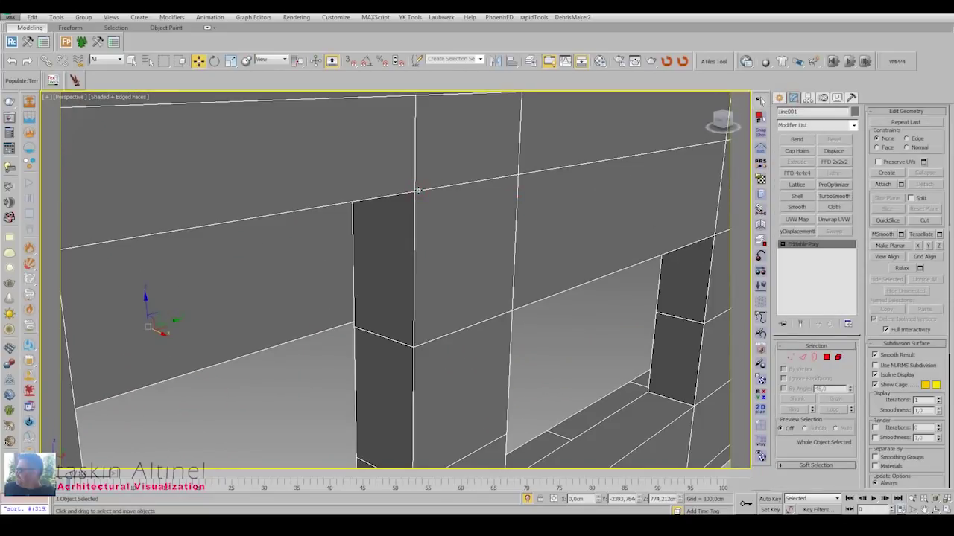
pyautogui.click(412, 192)
pyautogui.click(783, 354)
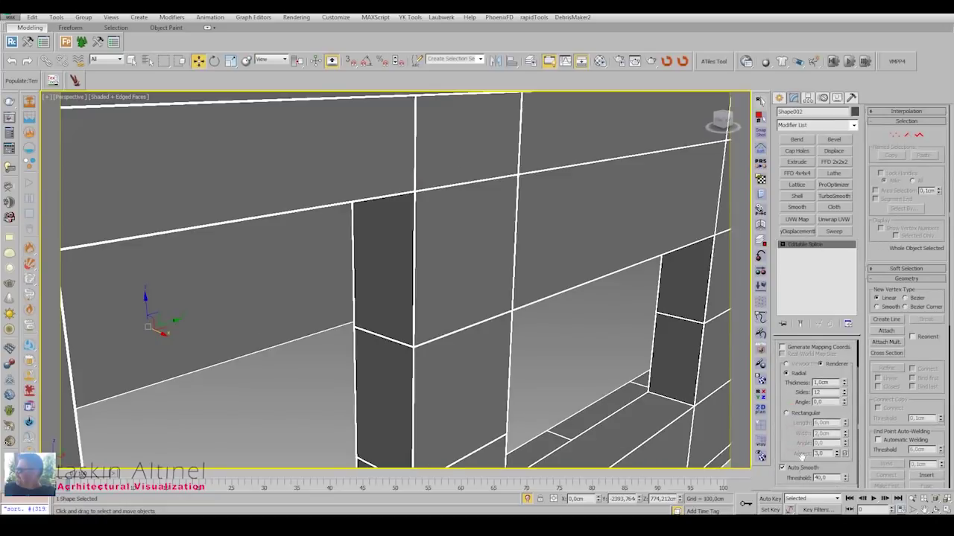
pyautogui.click(786, 413)
pyautogui.write('1')
pyautogui.press('Return')
# Adjust the object colour of Shape002.
pyautogui.click(854, 111)
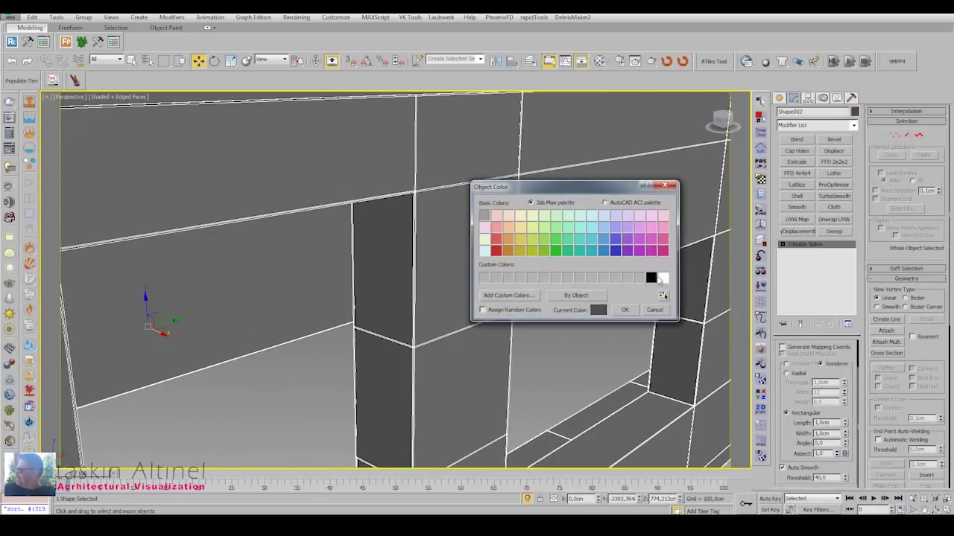
pyautogui.click(601, 323)
pyautogui.scroll(-5, 570, 308)
pyautogui.scroll(5, 570, 308)
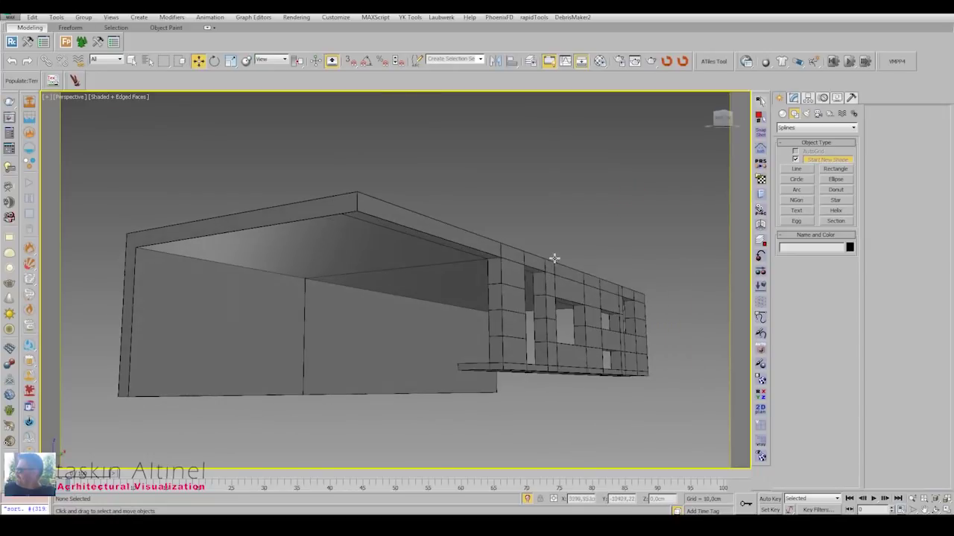
pyautogui.scroll(3, 453, 241)
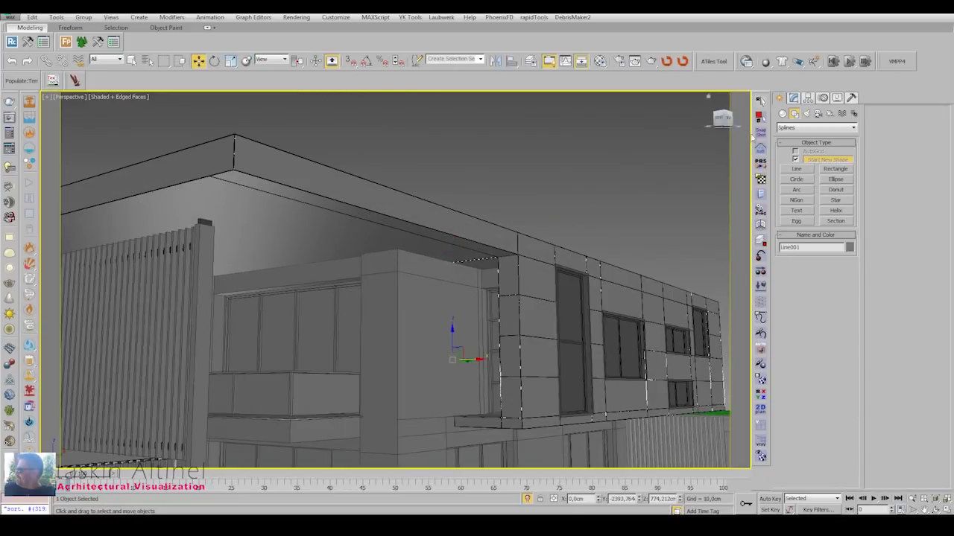
# Edit the panel-line spline at segment level.
pyautogui.click(793, 98)
pyautogui.click(396, 224)
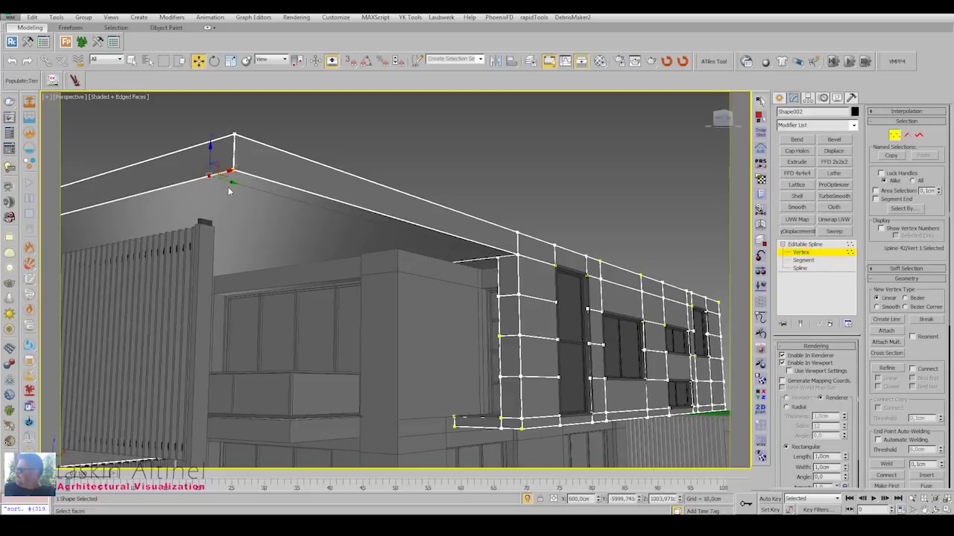
pyautogui.scroll(-5, 891, 359)
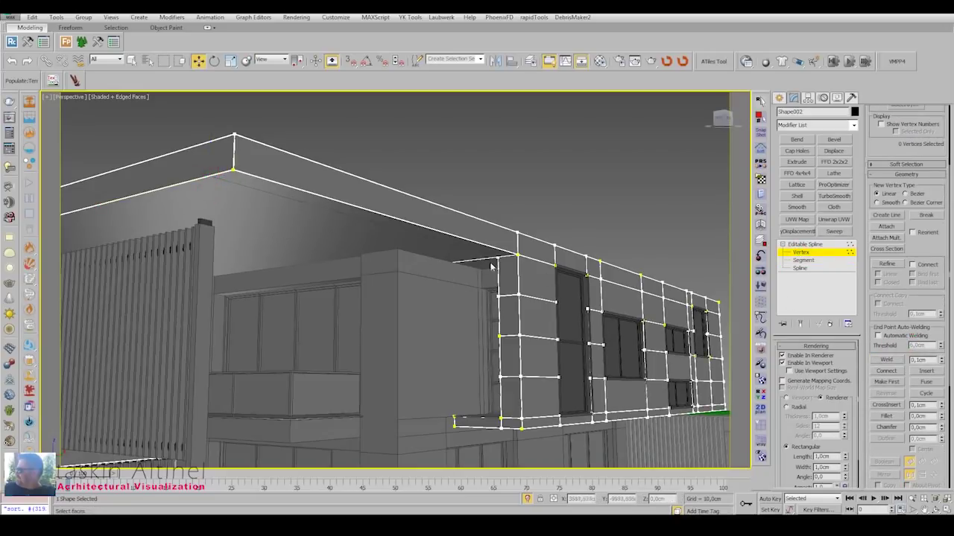
pyautogui.click(811, 260)
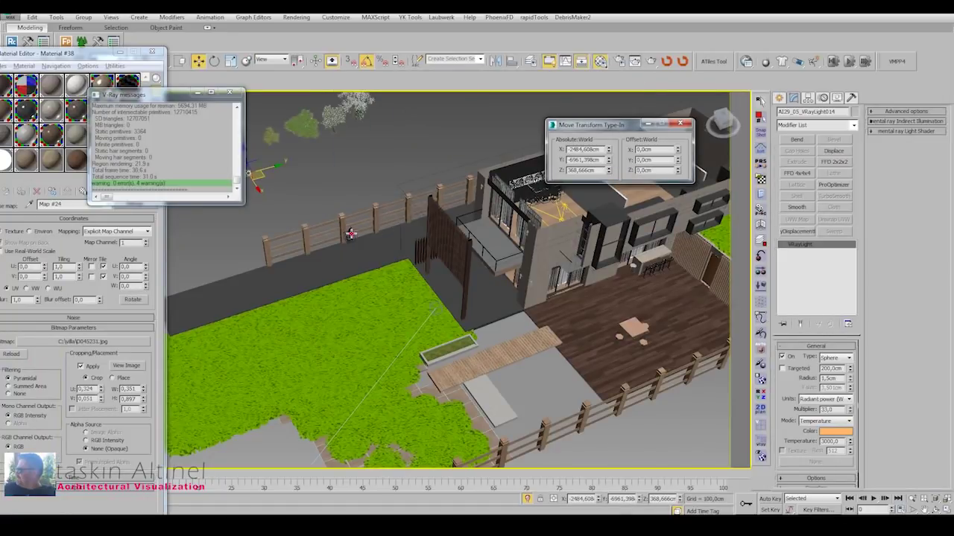
# Frame and select the two scene lights, then move in on the house deck.
pyautogui.press('z')
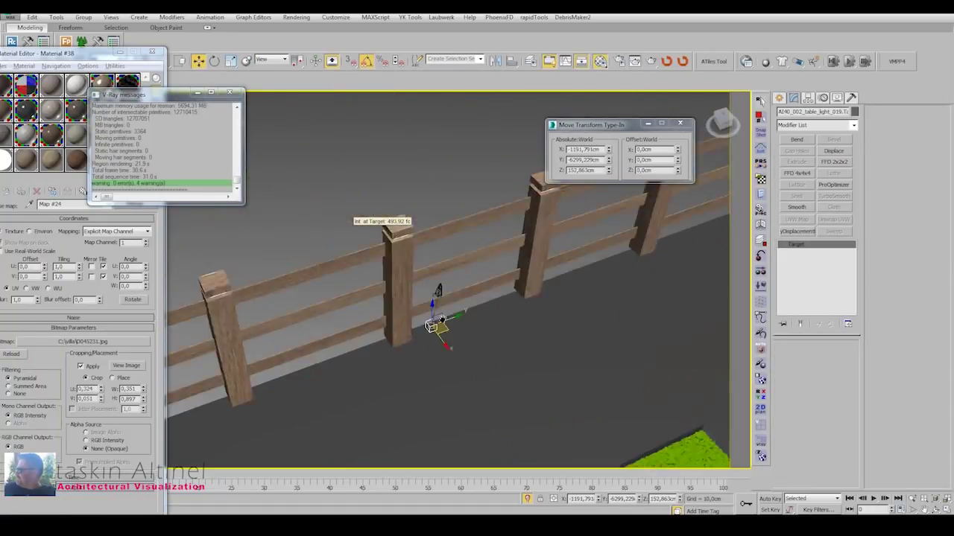
pyautogui.scroll(-5, 526, 333)
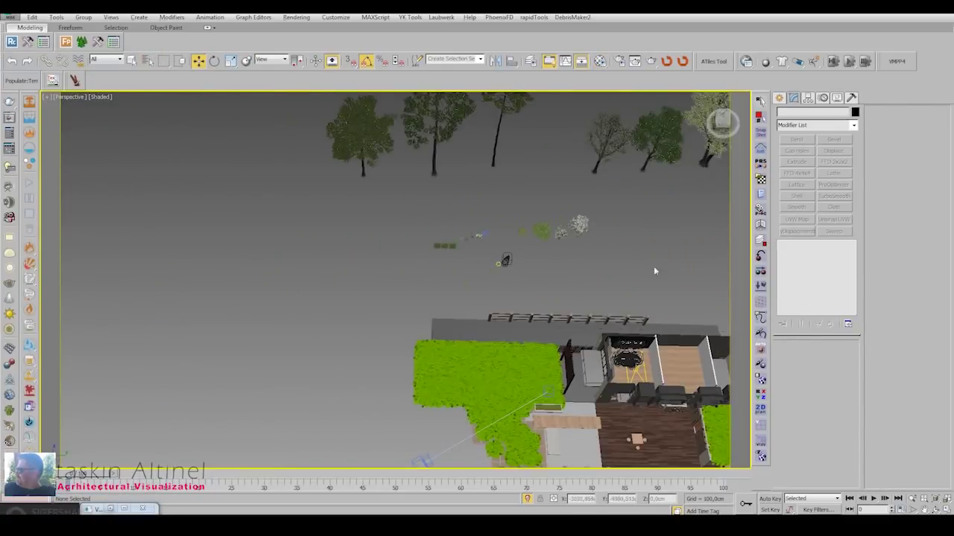
pyautogui.moveTo(655, 271); pyautogui.dragTo(517, 231, button='middle')
pyautogui.click(351, 244)
pyautogui.keyDown('alt'); pyautogui.moveTo(700, 344); pyautogui.dragTo(411, 272, button='middle'); pyautogui.keyUp('alt')
pyautogui.click(837, 97)
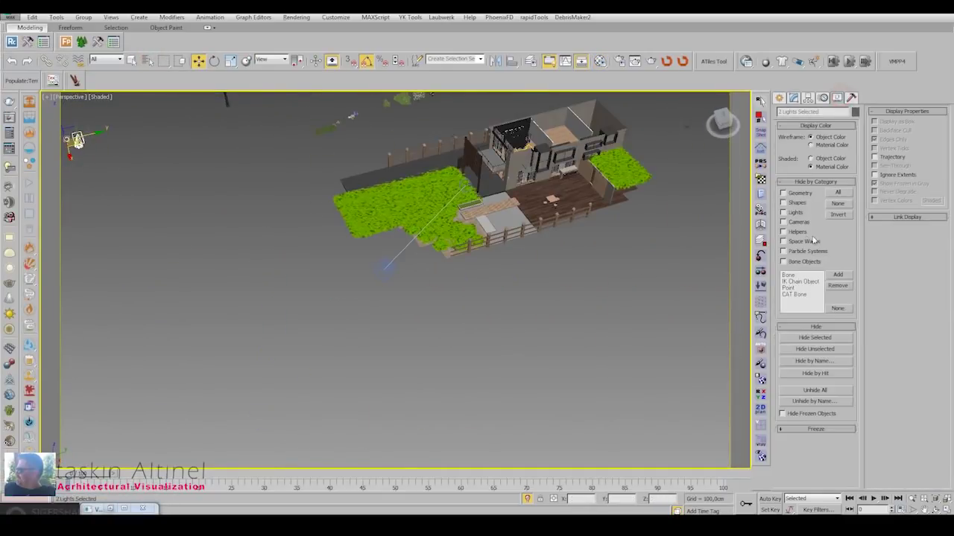
pyautogui.moveTo(579, 175); pyautogui.dragTo(457, 280)
pyautogui.moveTo(457, 280)
pyautogui.keyDown('alt'); pyautogui.mouseDown(button='middle')
pyautogui.moveTo(602, 260)
pyautogui.moveTo(590, 241)
pyautogui.moveTo(543, 283)
pyautogui.moveTo(440, 195)
pyautogui.mouseUp(button='middle'); pyautogui.keyUp('alt')
pyautogui.scroll(5, 510, 266)
# Unhide all hidden objects, bringing back the slat screen wall.
pyautogui.rightClick(440, 195)
pyautogui.click(456, 149)
pyautogui.click(512, 292)
pyautogui.moveTo(513, 292)
pyautogui.keyDown('alt'); pyautogui.mouseDown(button='middle')
pyautogui.moveTo(540, 273)
pyautogui.moveTo(768, 289)
pyautogui.mouseUp(button='middle'); pyautogui.keyUp('alt')
pyautogui.scroll(3, 541, 272)
pyautogui.scroll(3, 515, 209)
# In Box041's element mode, move the two door-side slats to the left.
pyautogui.click(515, 223)
pyautogui.click(778, 98)
pyautogui.click(792, 97)
pyautogui.click(801, 292)
pyautogui.moveTo(530, 196)
pyautogui.mouseDown()
pyautogui.moveTo(581, 304)
pyautogui.moveTo(526, 302)
pyautogui.mouseUp()
pyautogui.click(514, 270)
pyautogui.click(461, 298)
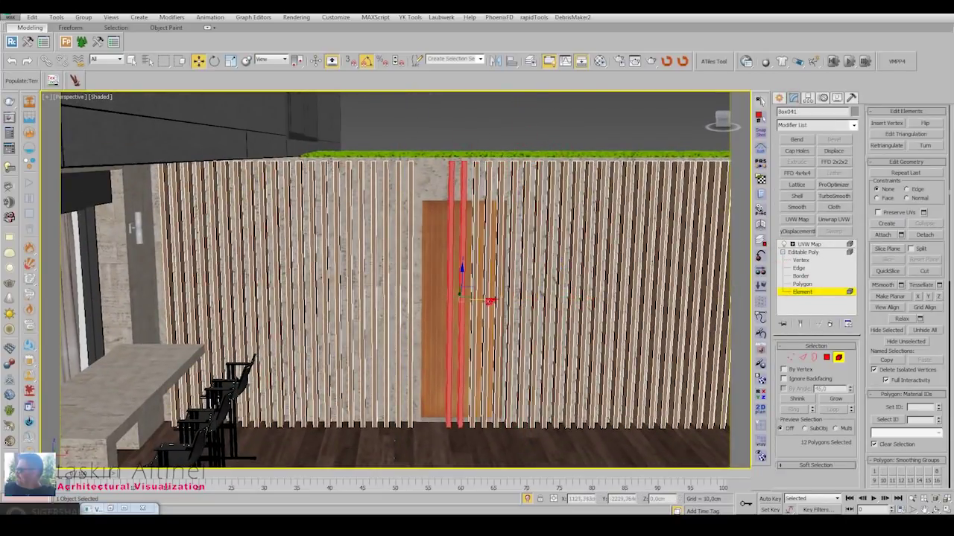
pyautogui.moveTo(462, 299); pyautogui.dragTo(436, 300)
# In wireframe, select the vertices along the slat bottoms.
pyautogui.keyDown('alt'); pyautogui.moveTo(443, 298); pyautogui.dragTo(474, 373, button='middle'); pyautogui.keyUp('alt')
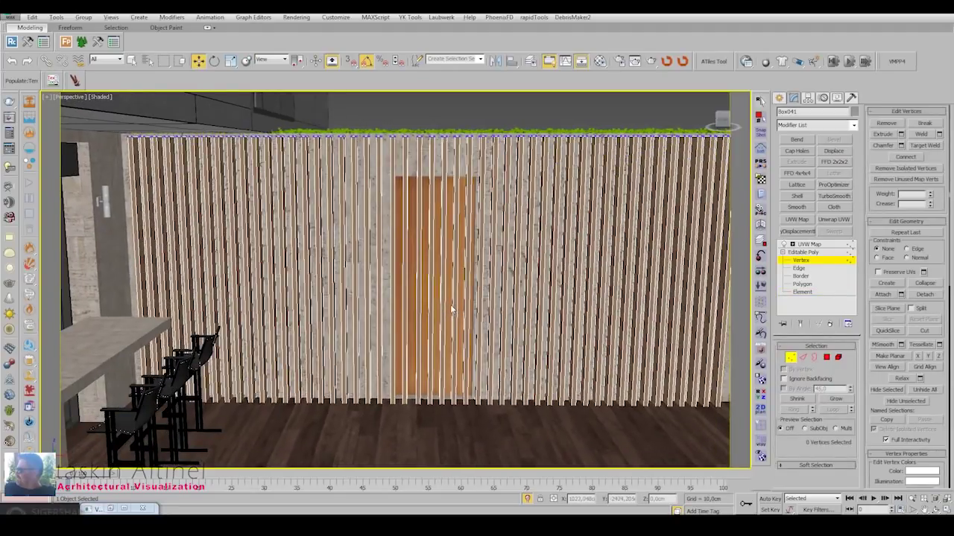
pyautogui.press('F3')
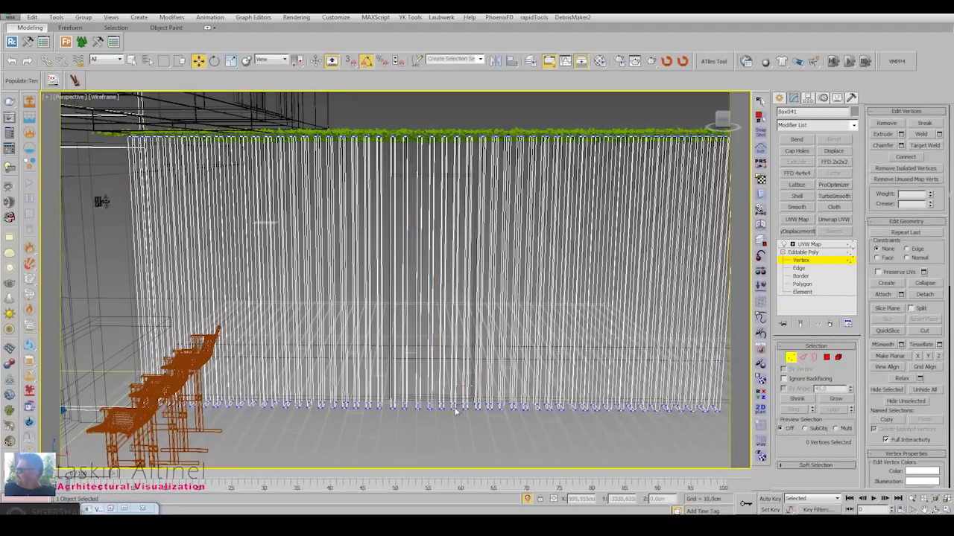
pyautogui.press('super')
pyautogui.moveTo(455, 421); pyautogui.dragTo(403, 396)
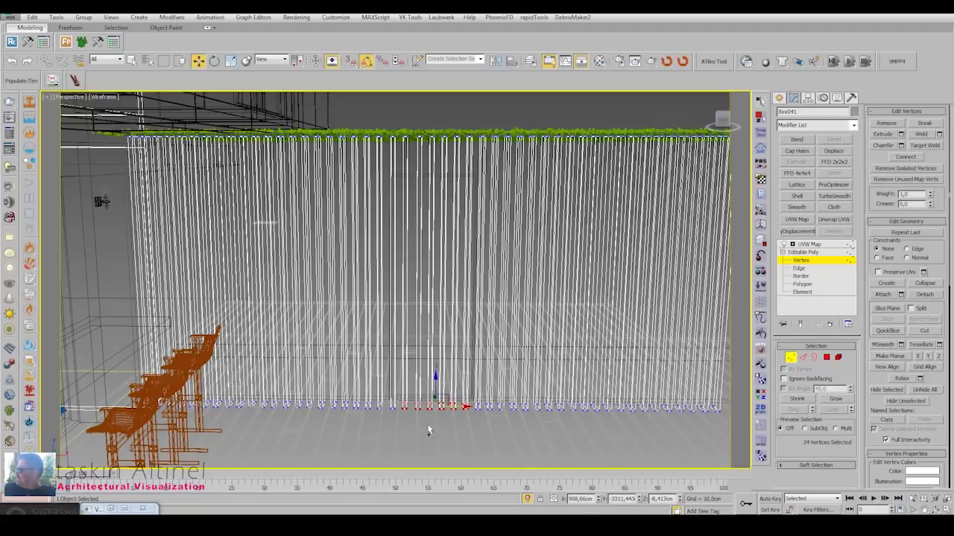
pyautogui.press('F3')
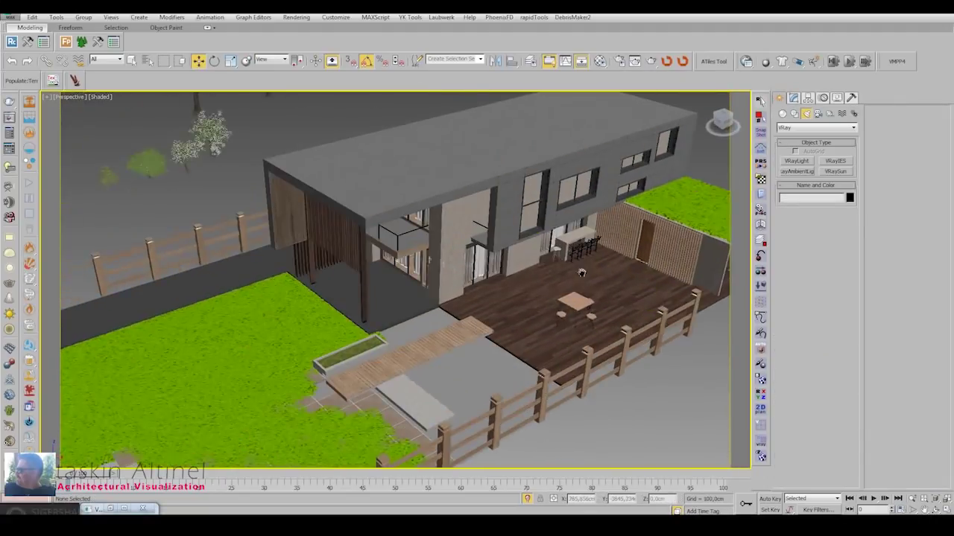
# Place a Forest Pro scatter on the ground by the walkway and concrete slab, accepting the warning.
pyautogui.moveTo(582, 273)
pyautogui.keyDown('alt'); pyautogui.mouseDown(button='middle')
pyautogui.moveTo(560, 328)
pyautogui.moveTo(561, 225)
pyautogui.mouseUp(button='middle'); pyautogui.keyUp('alt')
pyautogui.scroll(5, 561, 328)
pyautogui.scroll(1, 555, 300)
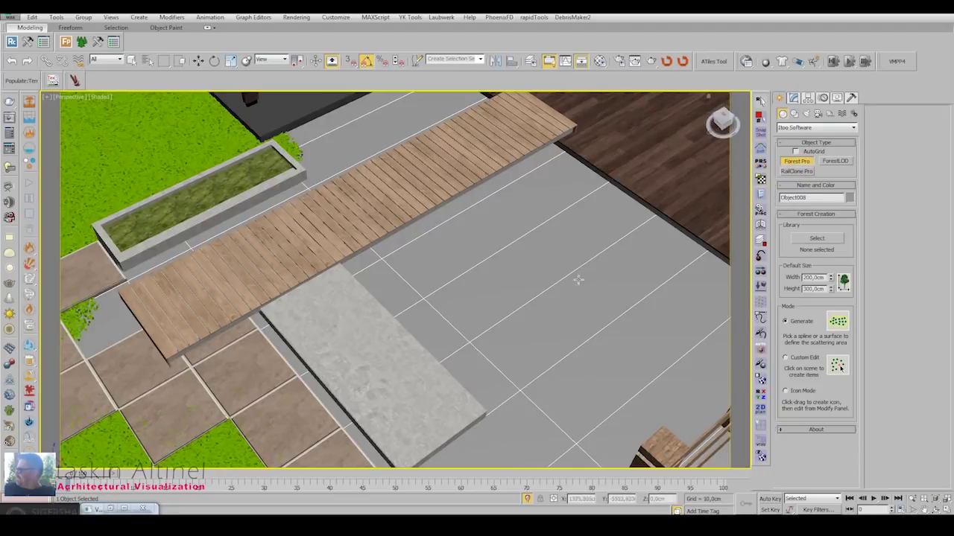
pyautogui.click(515, 293)
# Load the Stones > Decorative Small Rocks preset from the Forest library into the scatter.
pyautogui.click(921, 195)
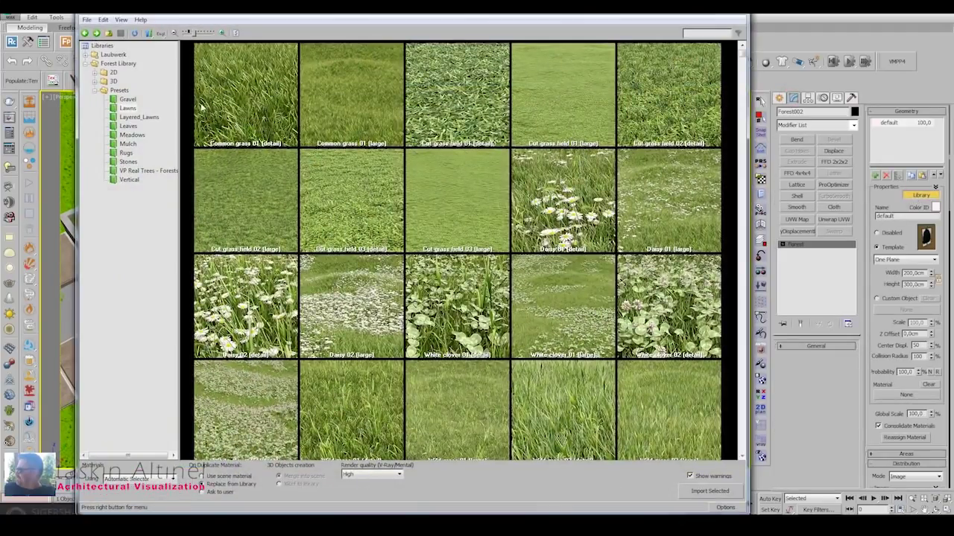
pyautogui.click(126, 127)
pyautogui.click(132, 135)
pyautogui.click(126, 153)
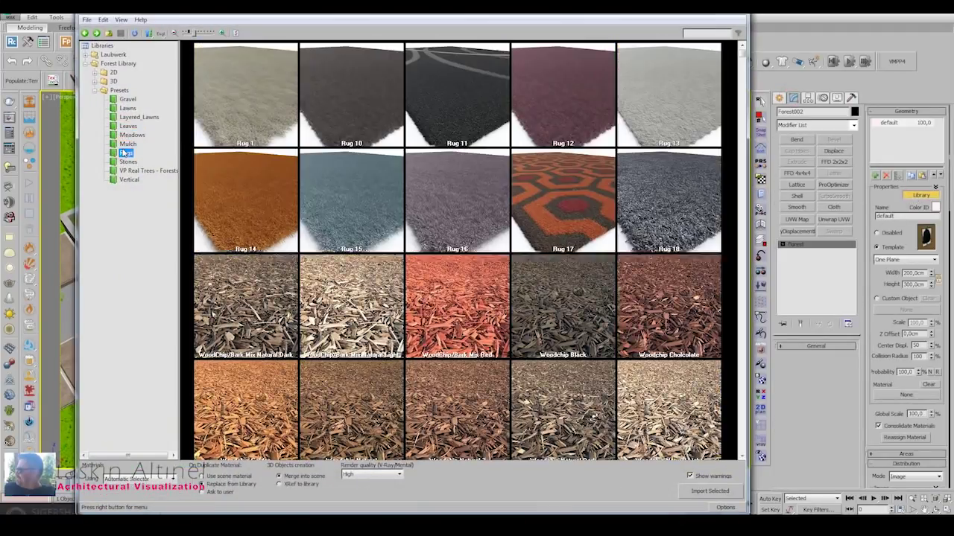
pyautogui.click(128, 162)
pyautogui.click(265, 211)
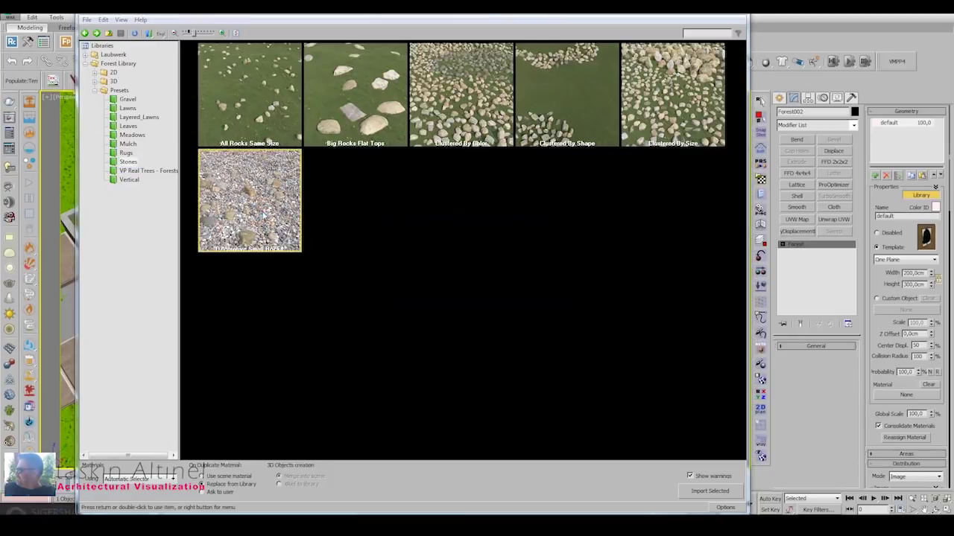
pyautogui.doubleClick(266, 213)
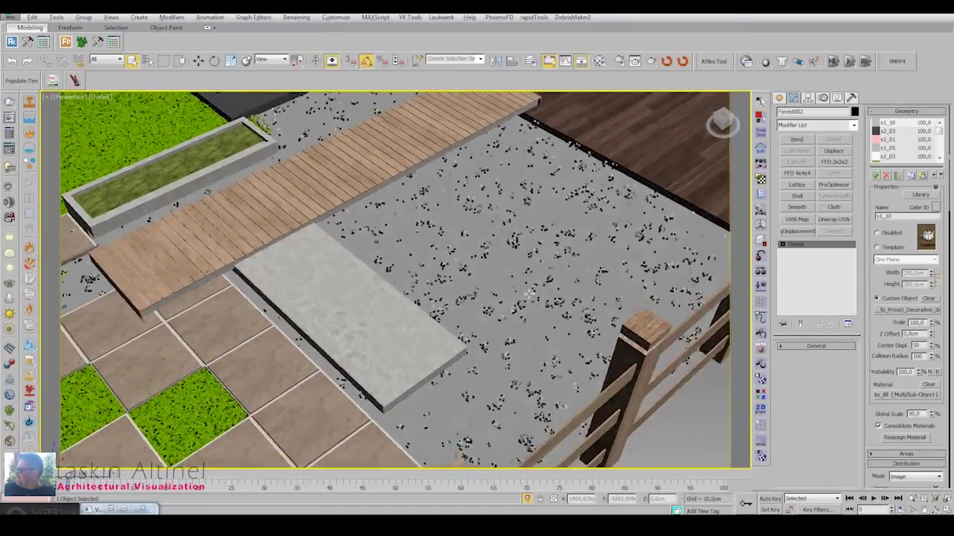
# Review the scatter's distribution settings.
pyautogui.scroll(3, 544, 283)
pyautogui.rightClick(879, 237)
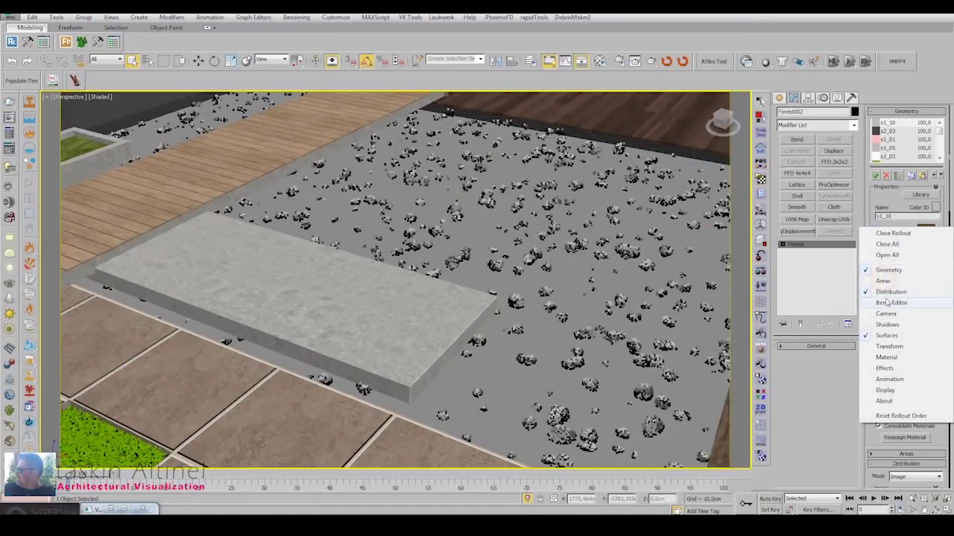
pyautogui.click(890, 303)
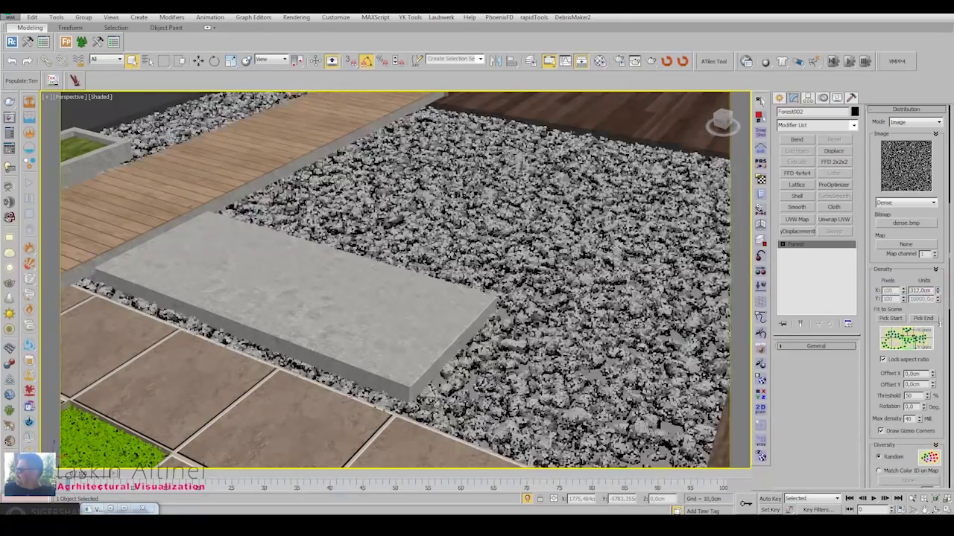
pyautogui.scroll(-5, 272, 354)
pyautogui.scroll(3, 298, 313)
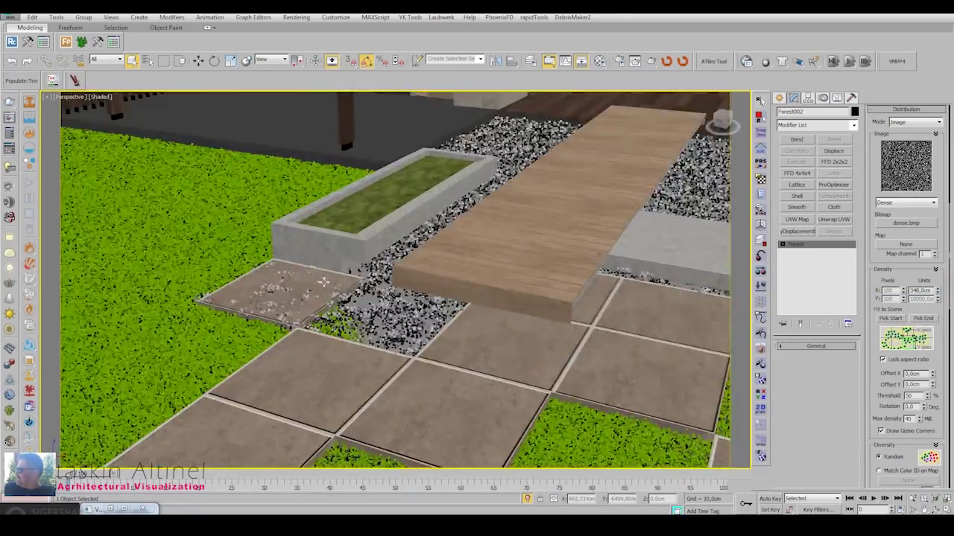
pyautogui.scroll(3, 447, 298)
pyautogui.scroll(-2, 564, 303)
pyautogui.scroll(1, 623, 310)
pyautogui.scroll(-2, 622, 309)
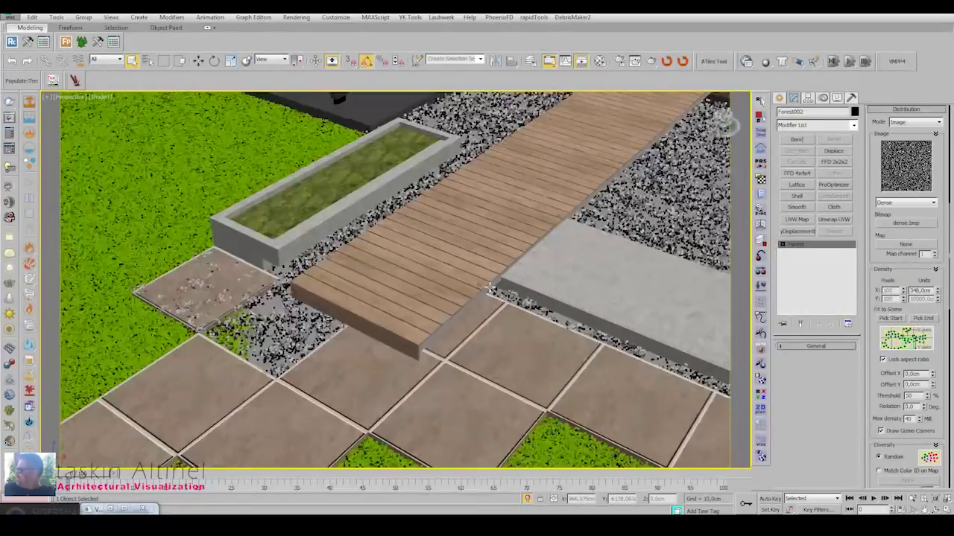
pyautogui.scroll(1, 622, 310)
pyautogui.scroll(-3, 622, 309)
pyautogui.scroll(1, 622, 309)
# Set the scatter's Global Scale to 19 for smaller, denser gravel.
pyautogui.rightClick(885, 335)
pyautogui.click(885, 331)
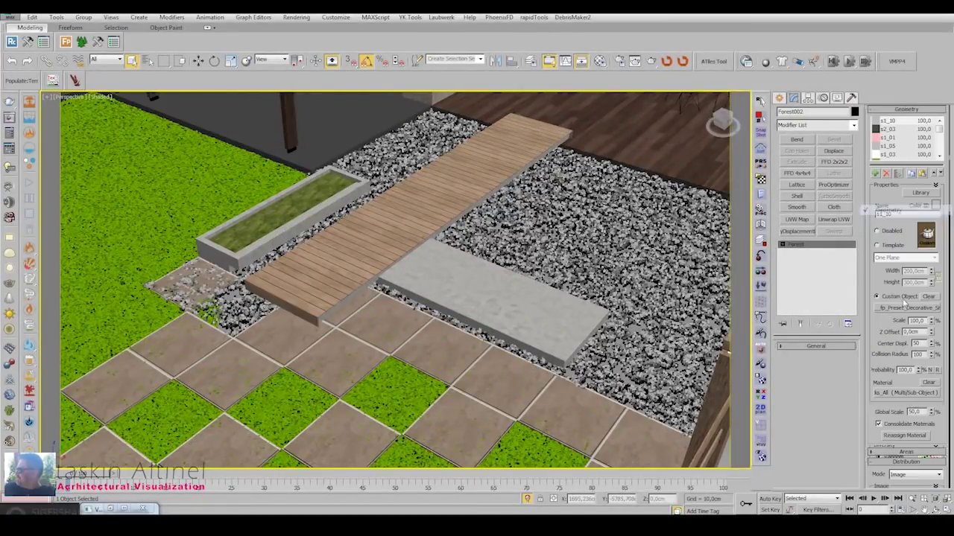
pyautogui.write('19')
pyautogui.press('Return')
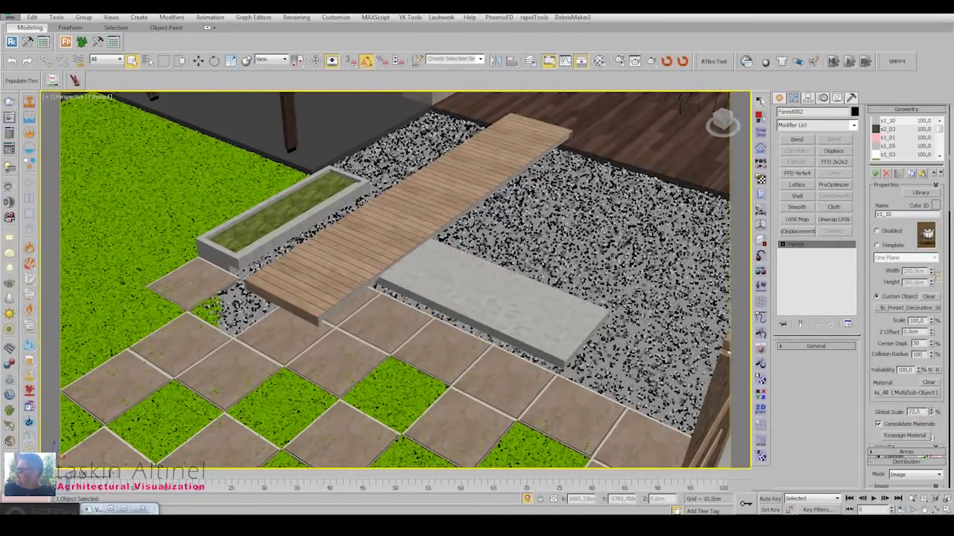
# Go back to the distribution settings to check the gravel scatter.
pyautogui.scroll(5, 661, 304)
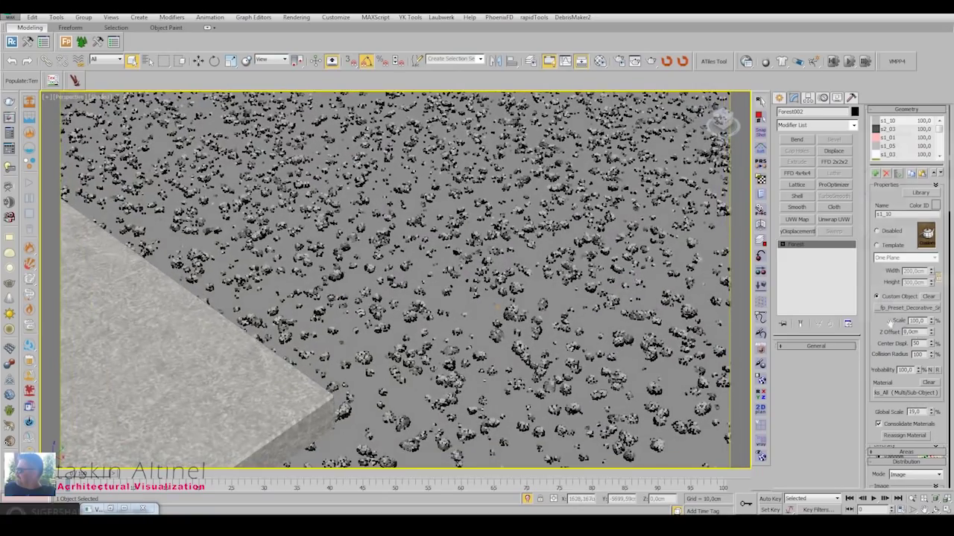
pyautogui.rightClick(868, 305)
pyautogui.click(898, 382)
pyautogui.scroll(-2, 67, 144)
pyautogui.scroll(-2, 66, 144)
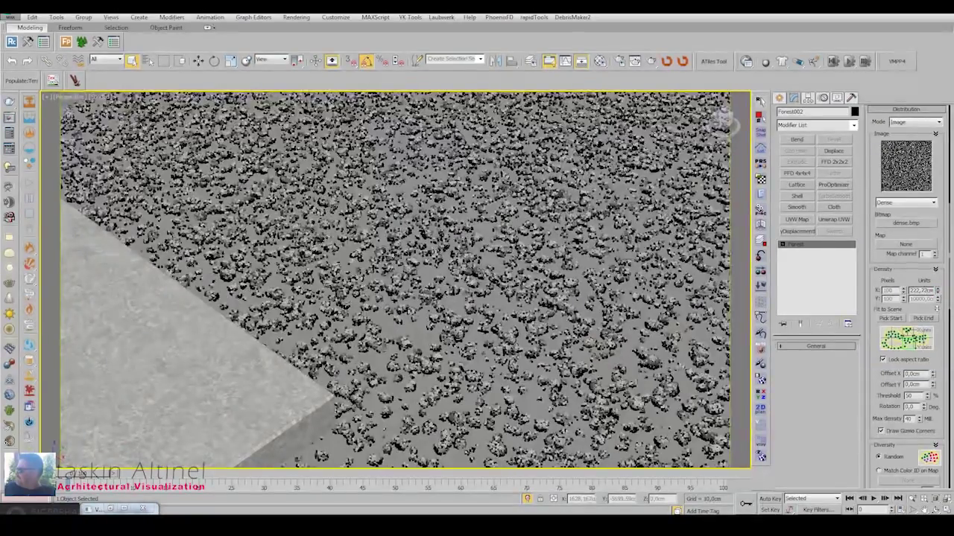
pyautogui.scroll(-3, 66, 144)
pyautogui.scroll(-4, 66, 144)
pyautogui.scroll(-4, 66, 144)
# Select the paving ground object beside the walkway and frame it in the view.
pyautogui.scroll(-2, 67, 144)
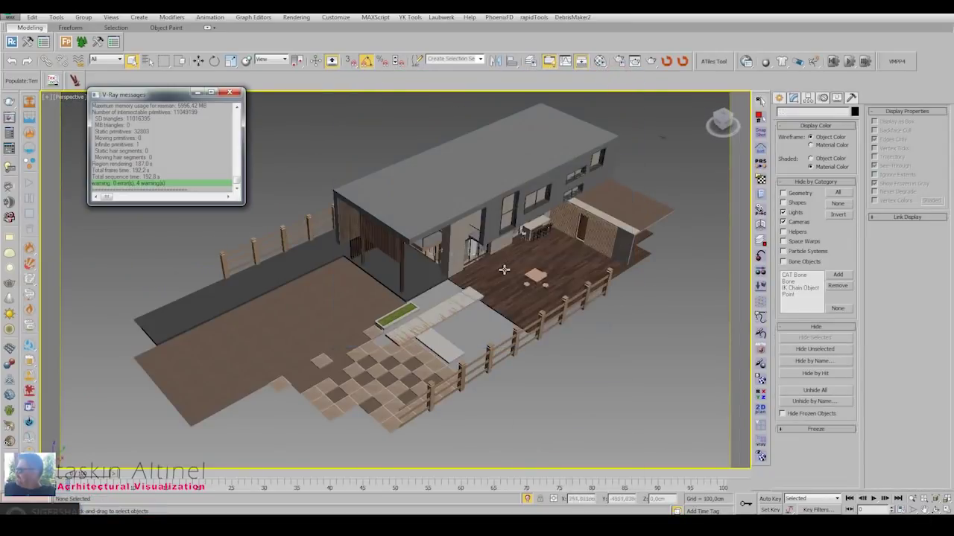
pyautogui.keyDown('alt'); pyautogui.moveTo(504, 269); pyautogui.dragTo(498, 284, button='middle'); pyautogui.keyUp('alt')
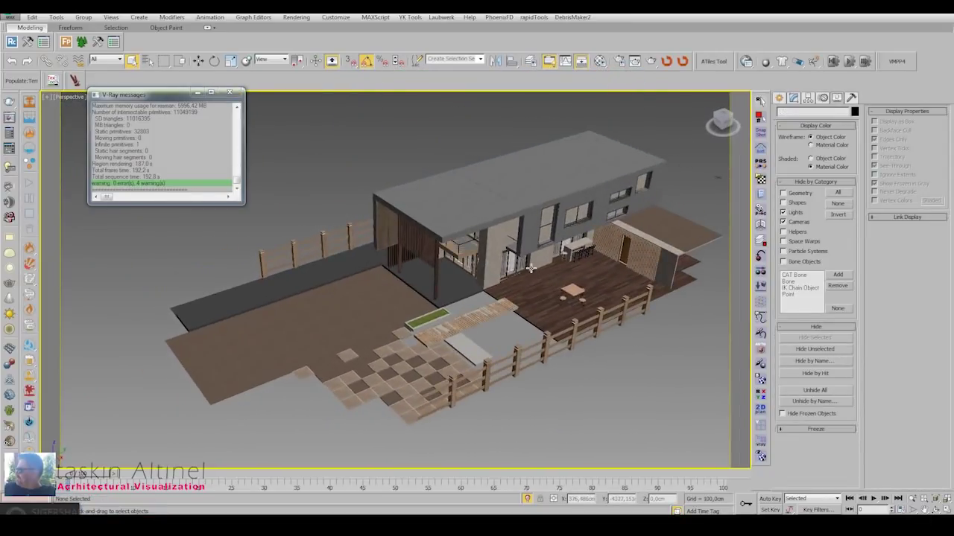
pyautogui.click(499, 283)
pyautogui.scroll(2, 498, 283)
pyautogui.scroll(3, 514, 302)
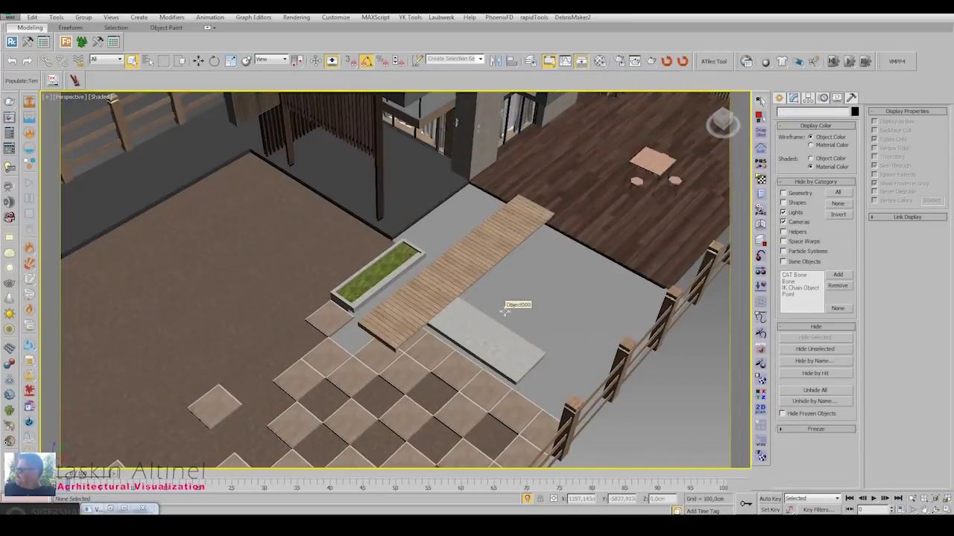
pyautogui.scroll(2, 525, 298)
pyautogui.scroll(2, 558, 268)
pyautogui.moveTo(558, 269)
pyautogui.keyDown('alt'); pyautogui.mouseDown(button='middle')
pyautogui.moveTo(549, 260)
pyautogui.moveTo(592, 180)
pyautogui.mouseUp(button='middle'); pyautogui.keyUp('alt')
# Apply the brown tile material to floor object Object006, then select the concrete slab Box002.
pyautogui.press('m')
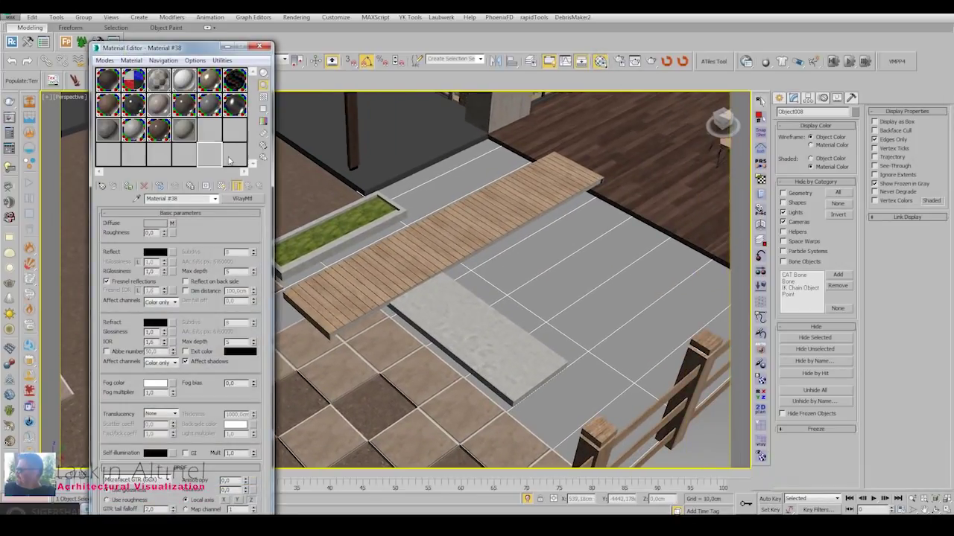
pyautogui.moveTo(234, 163); pyautogui.dragTo(507, 266)
pyautogui.click(260, 46)
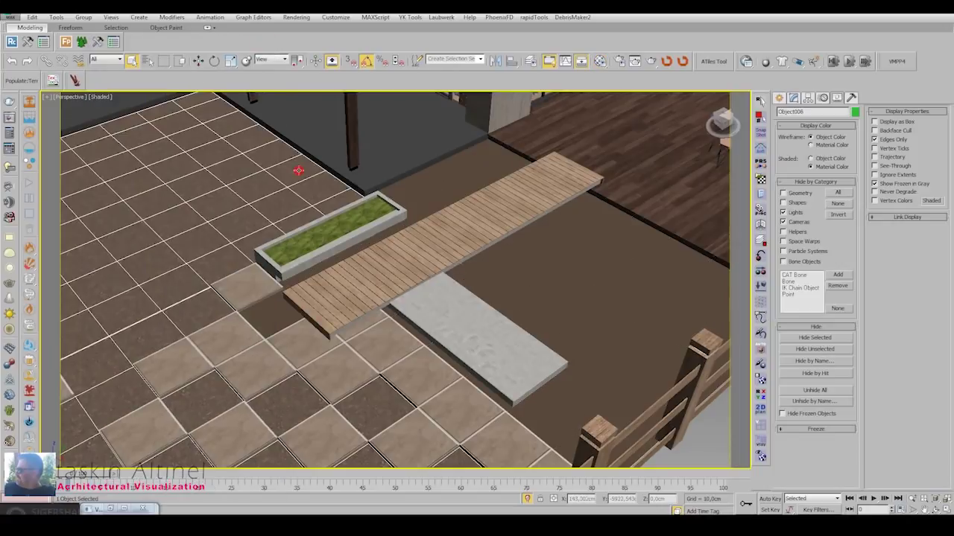
pyautogui.click(793, 98)
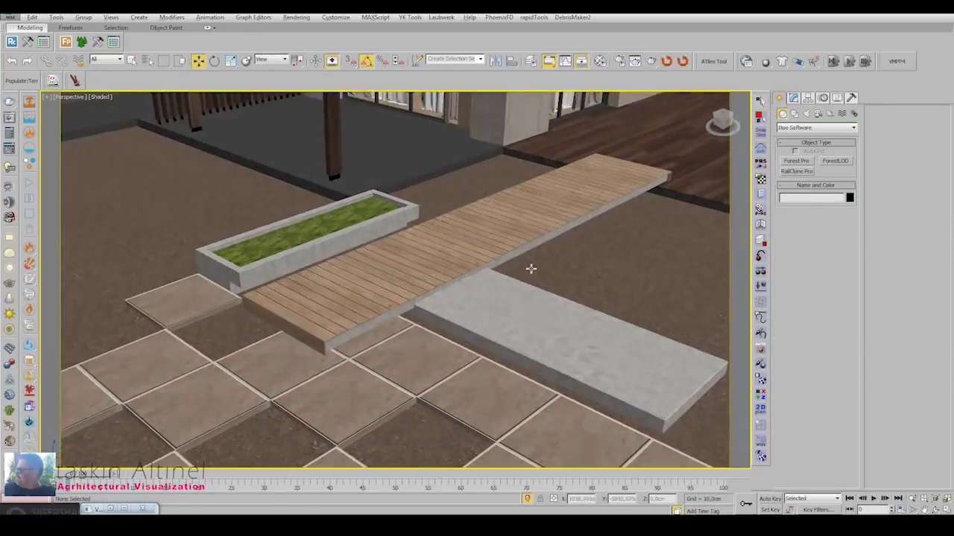
pyautogui.click(410, 301)
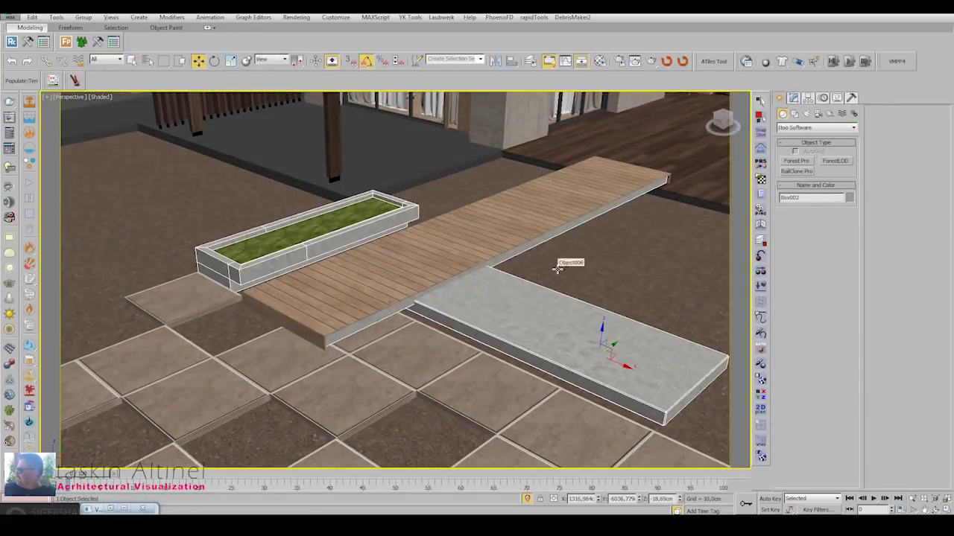
# In Top view, start creating a V-Ray light, then cancel it.
pyautogui.press('t')
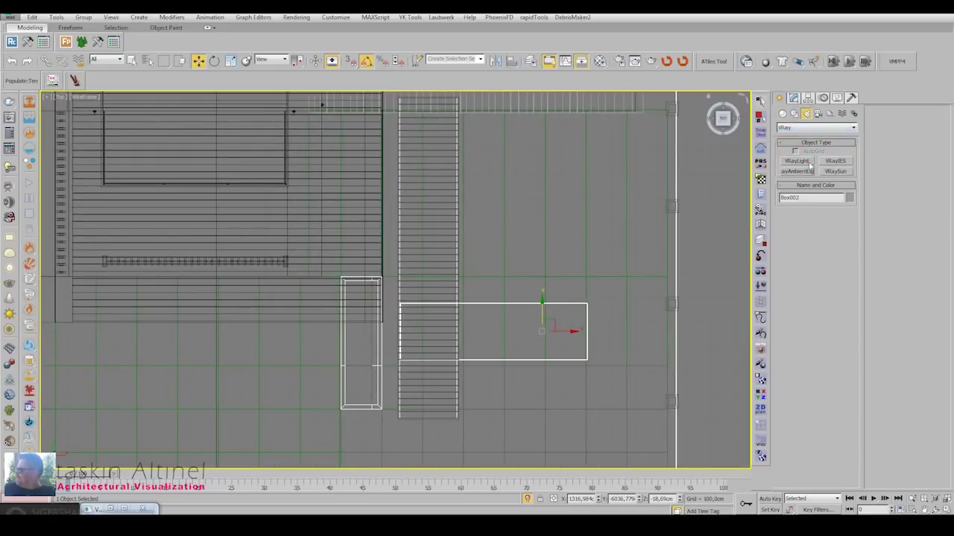
pyautogui.click(810, 164)
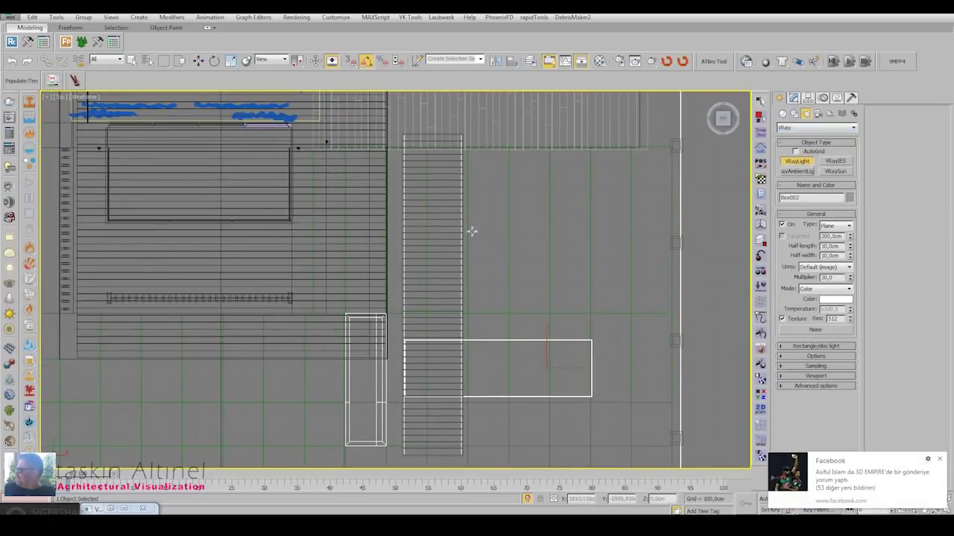
pyautogui.rightClick(453, 443)
# Toggle between the four-view layout and maximized Top and Perspective views, switching to Move.
pyautogui.hotkey('alt', 'w')
pyautogui.hotkey('alt', 'w')
pyautogui.moveTo(477, 298)
pyautogui.keyDown('alt'); pyautogui.mouseDown(button='middle')
pyautogui.moveTo(512, 298)
pyautogui.moveTo(464, 266)
pyautogui.mouseUp(button='middle'); pyautogui.keyUp('alt')
pyautogui.scroll(3, 512, 298)
pyautogui.hotkey('alt', 'w')
pyautogui.press('t')
pyautogui.hotkey('alt', 'w')
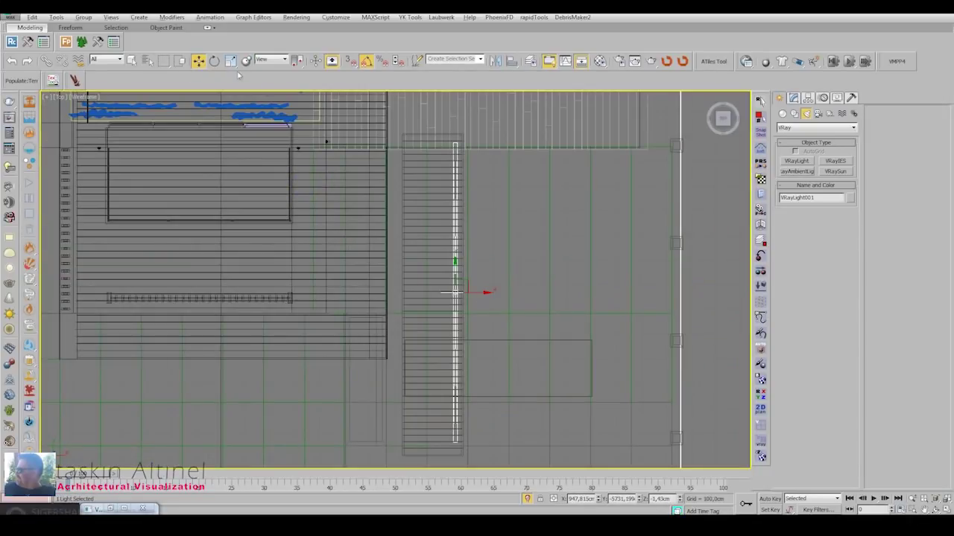
pyautogui.rightClick(491, 293)
pyautogui.click(507, 301)
pyautogui.press('p')
pyautogui.hotkey('alt', 'w')
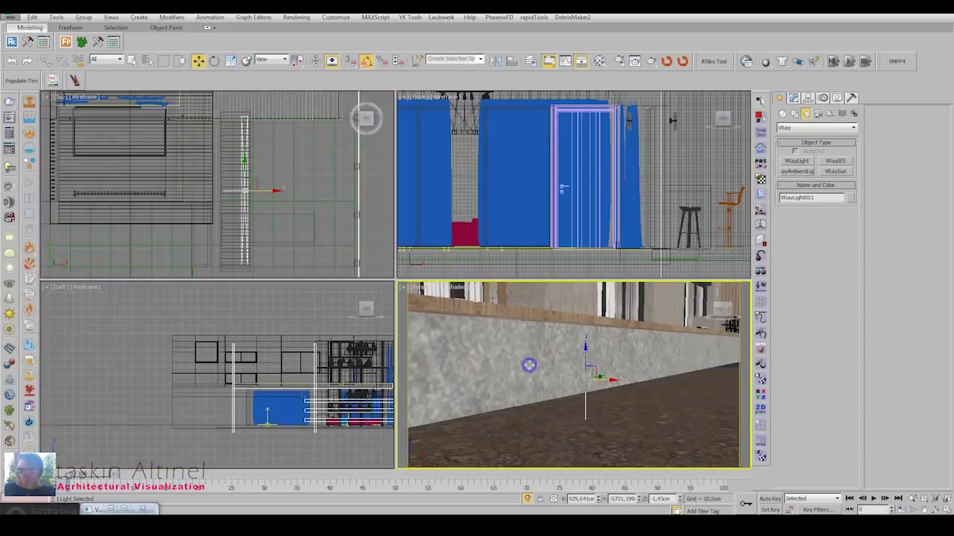
pyautogui.hotkey('alt', 'w')
# Select strip light VRayLight002 by the planter and set the view to it.
pyautogui.moveTo(497, 317)
pyautogui.keyDown('alt'); pyautogui.mouseDown(button='middle')
pyautogui.moveTo(435, 264)
pyautogui.moveTo(396, 249)
pyautogui.moveTo(435, 276)
pyautogui.mouseUp(button='middle'); pyautogui.keyUp('alt')
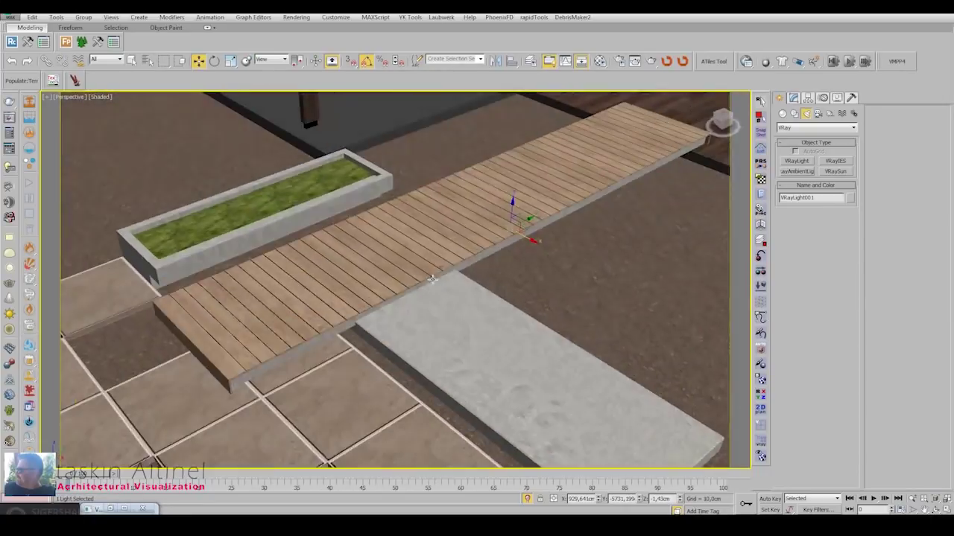
pyautogui.scroll(3, 523, 233)
pyautogui.click(793, 98)
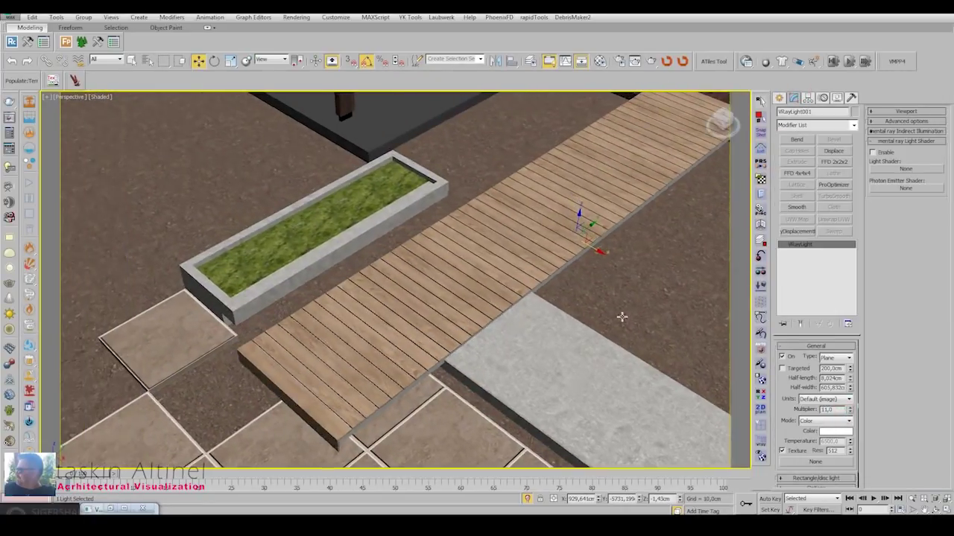
pyautogui.moveTo(621, 315)
pyautogui.keyDown('alt'); pyautogui.mouseDown(button='middle')
pyautogui.moveTo(383, 246)
pyautogui.moveTo(395, 208)
pyautogui.mouseUp(button='middle'); pyautogui.keyUp('alt')
pyautogui.click(349, 255)
pyautogui.scroll(5, 393, 240)
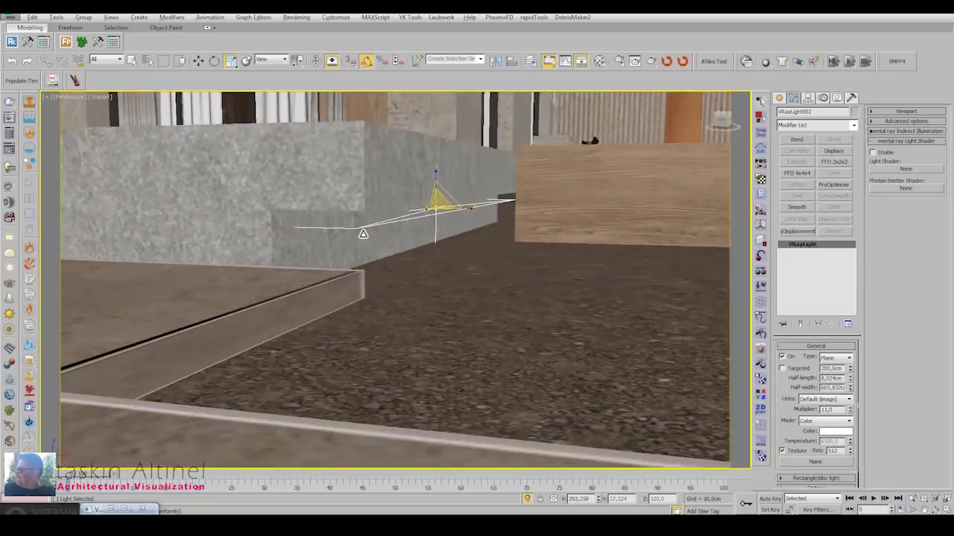
pyautogui.rightClick(415, 205)
pyautogui.click(414, 205)
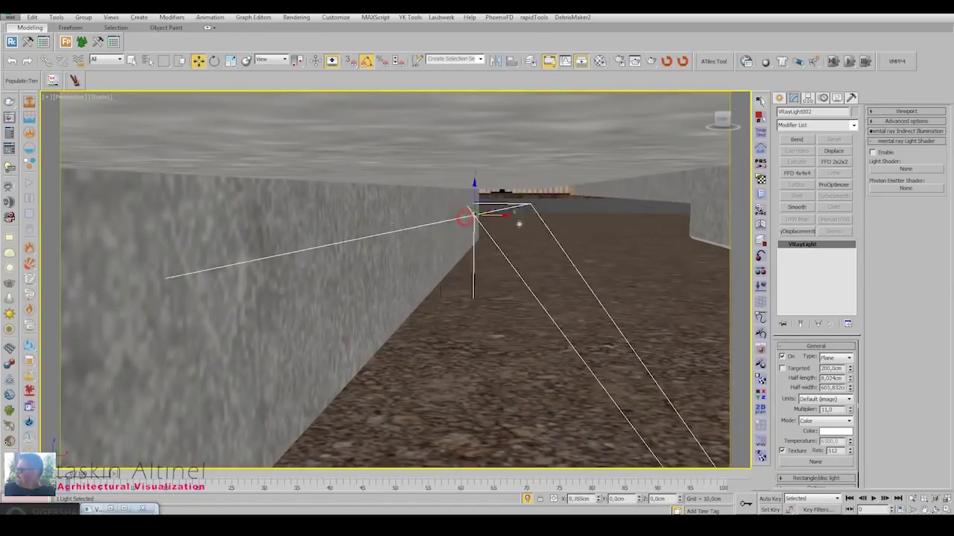
# Inspect the strip light up close with Move active.
pyautogui.scroll(-2, 525, 164)
pyautogui.scroll(-2, 518, 179)
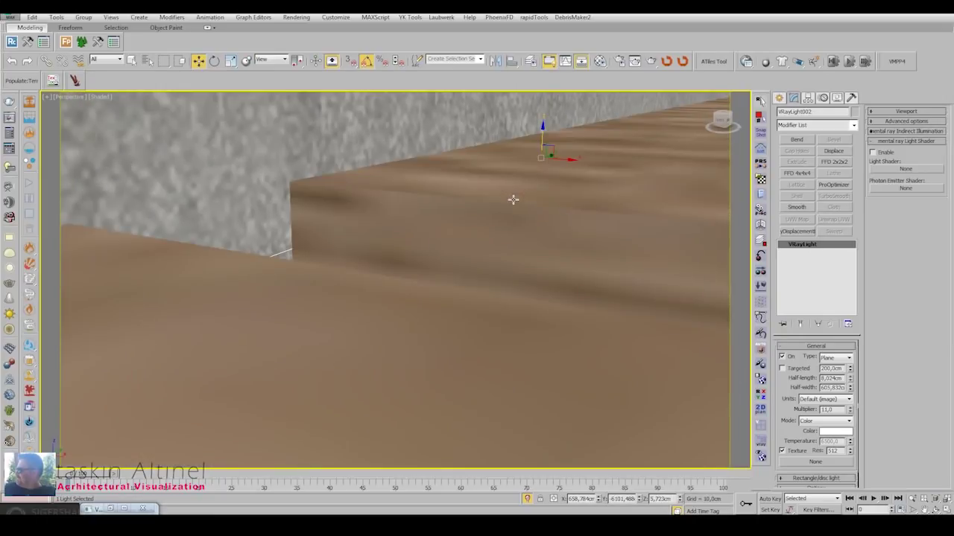
pyautogui.scroll(-2, 513, 195)
pyautogui.scroll(-2, 514, 193)
pyautogui.scroll(3, 514, 193)
pyautogui.scroll(2, 514, 193)
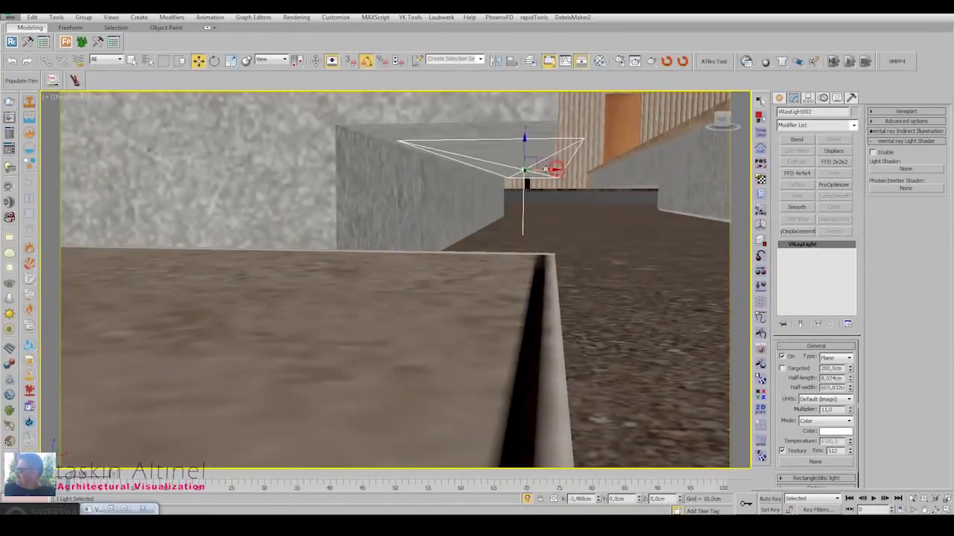
pyautogui.rightClick(535, 170)
pyautogui.click(551, 177)
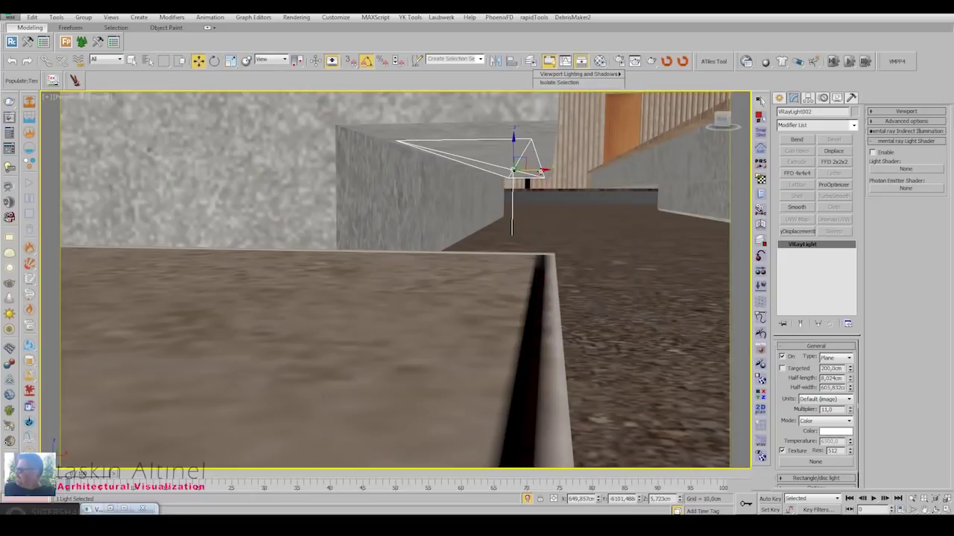
pyautogui.scroll(-3, 511, 160)
pyautogui.scroll(-3, 514, 194)
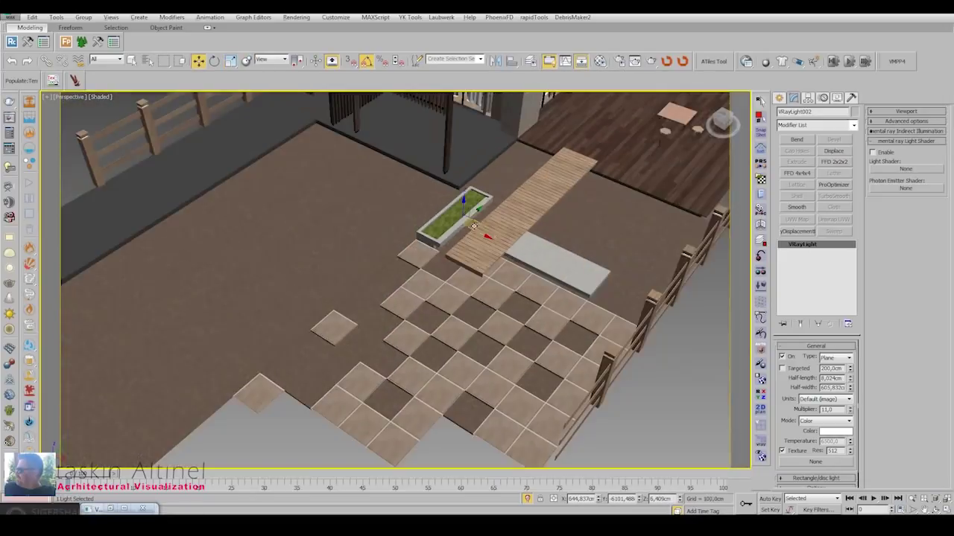
pyautogui.scroll(-3, 485, 241)
pyautogui.scroll(-2, 525, 234)
pyautogui.scroll(5, 526, 234)
# Select the slatted-wall house and isolate it with Alt+Q.
pyautogui.keyDown('alt'); pyautogui.moveTo(526, 233); pyautogui.dragTo(457, 264, button='middle'); pyautogui.keyUp('alt')
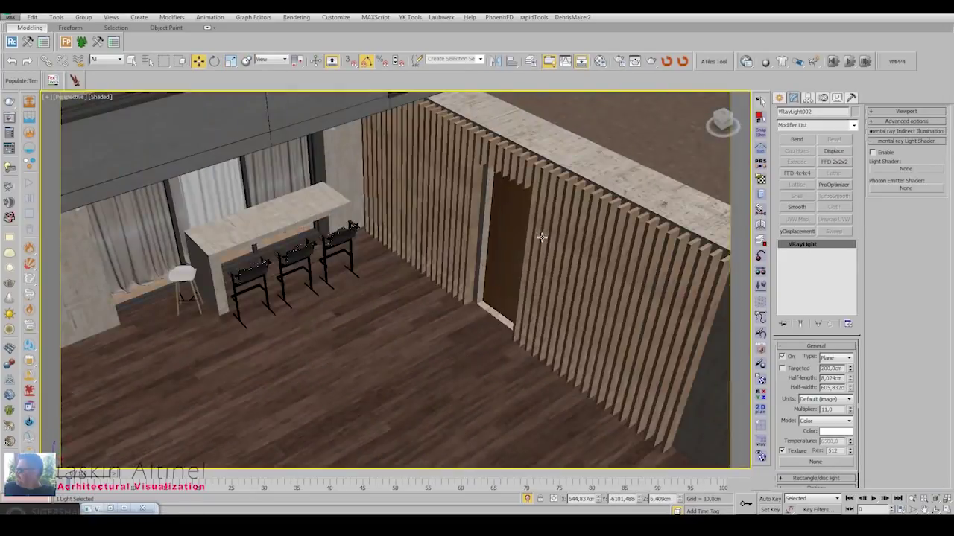
pyautogui.click(451, 266)
pyautogui.hotkey('alt', 'q')
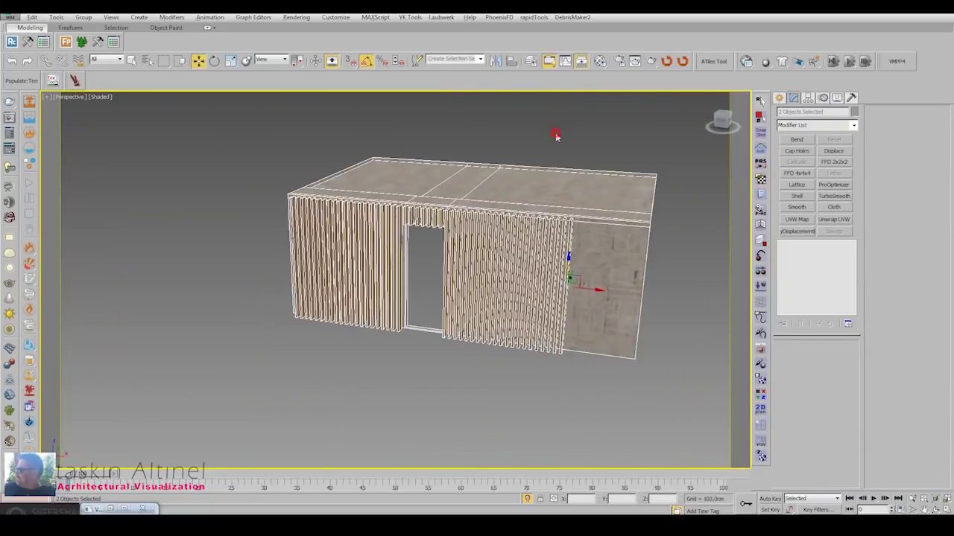
# Create a Guruware gwIvy strand from a seed at the slat wall base and grow it.
pyautogui.scroll(2, 447, 261)
pyautogui.click(776, 97)
pyautogui.click(816, 127)
pyautogui.click(793, 213)
pyautogui.click(796, 160)
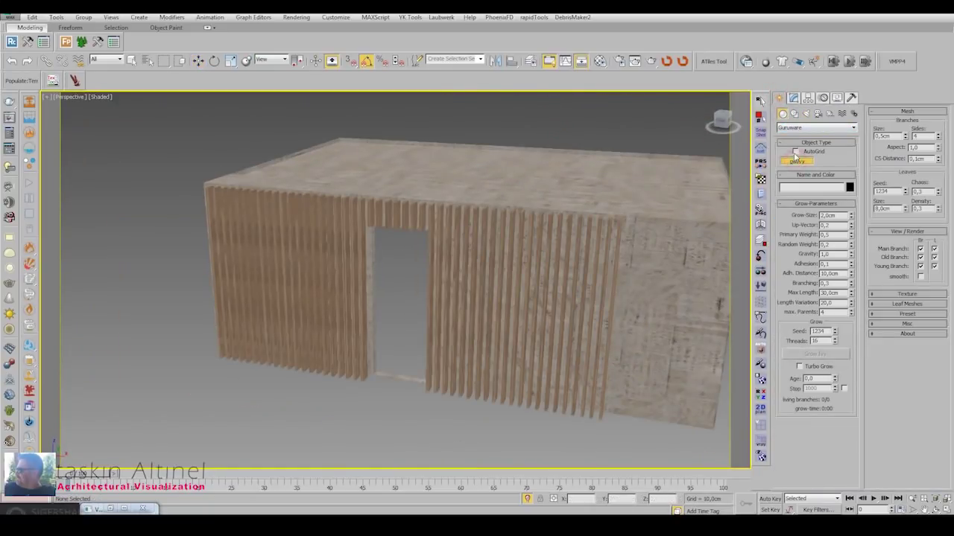
pyautogui.scroll(4, 513, 347)
pyautogui.keyDown('alt'); pyautogui.moveTo(572, 386); pyautogui.dragTo(521, 373, button='middle'); pyautogui.keyUp('alt')
pyautogui.scroll(-3, 521, 372)
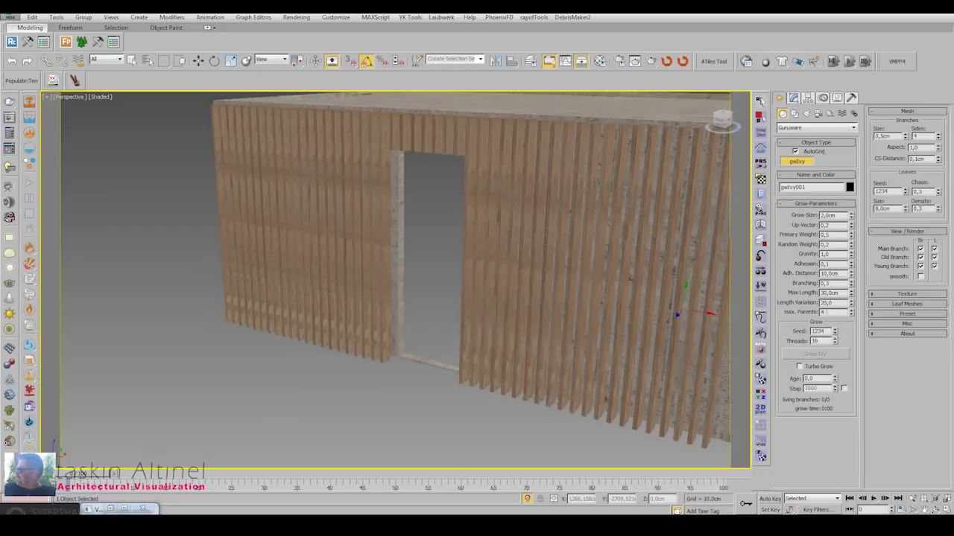
pyautogui.click(526, 381)
pyautogui.click(813, 421)
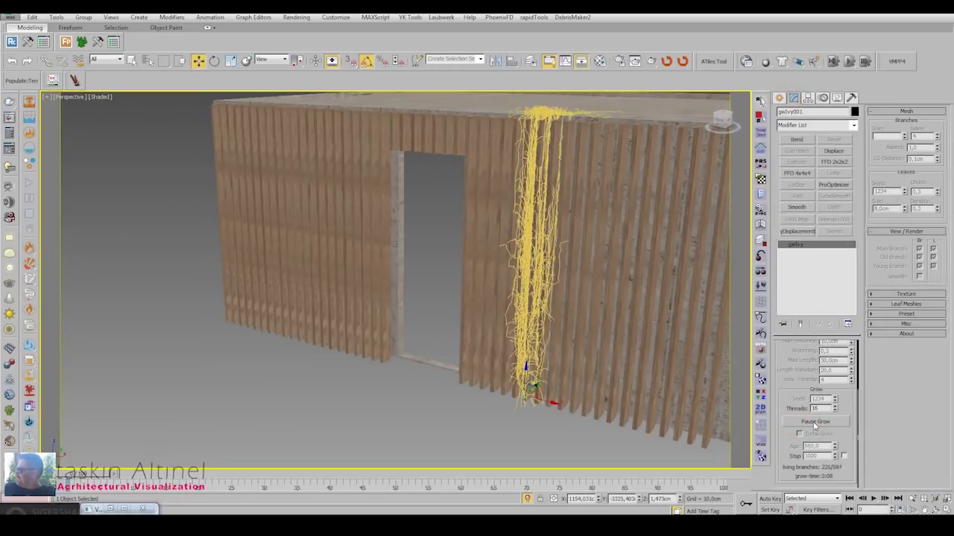
pyautogui.click(813, 421)
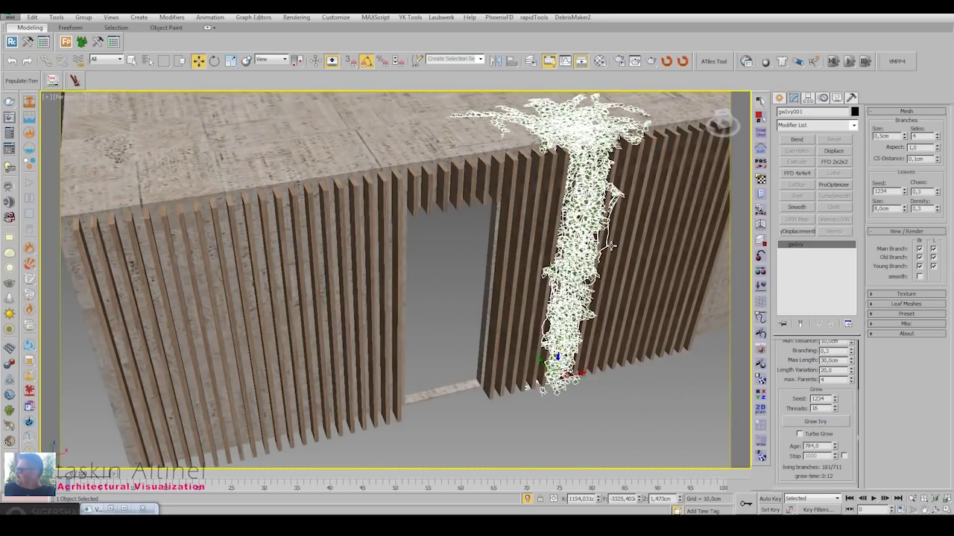
# Set the ivy's leaf density to 0.39.
pyautogui.keyDown('alt'); pyautogui.moveTo(472, 256); pyautogui.dragTo(537, 266, button='middle'); pyautogui.keyUp('alt')
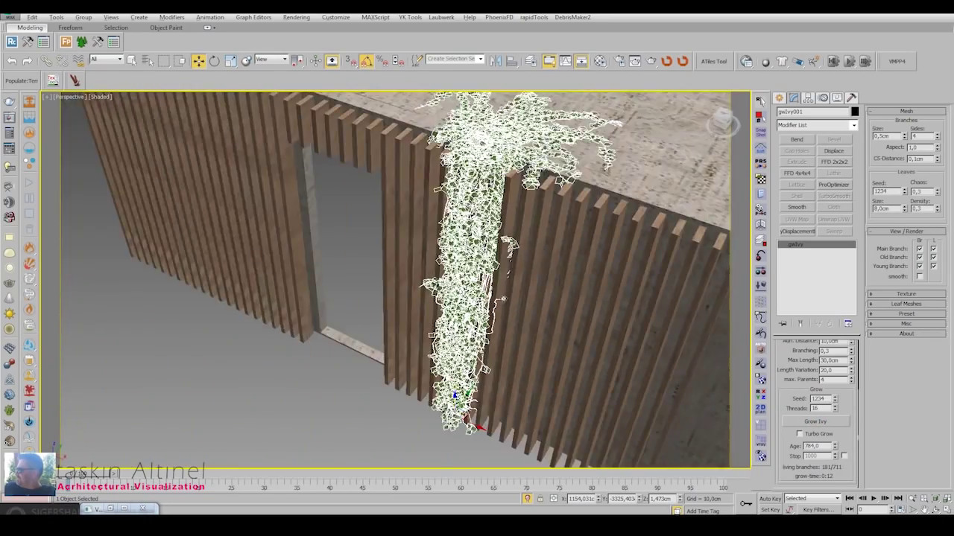
pyautogui.scroll(3, 462, 298)
pyautogui.scroll(3, 462, 298)
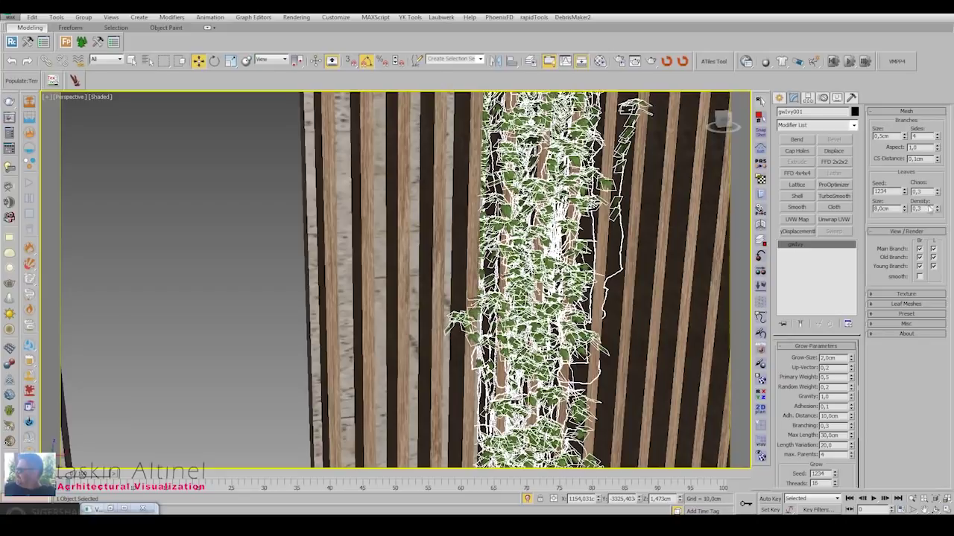
pyautogui.moveTo(936, 204); pyautogui.dragTo(938, 205)
pyautogui.keyDown('alt'); pyautogui.moveTo(678, 279); pyautogui.dragTo(545, 438, button='middle'); pyautogui.keyUp('alt')
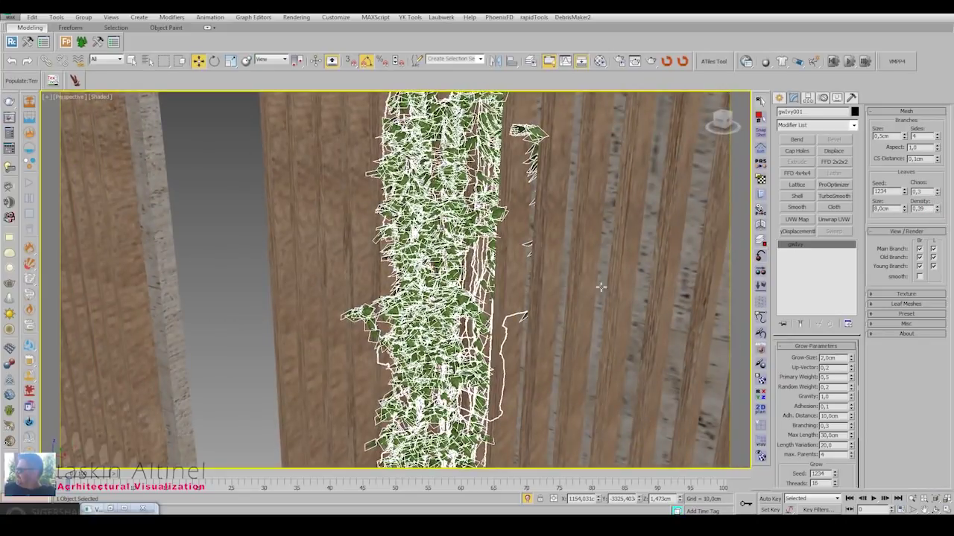
pyautogui.click(544, 438)
# Grow a second and third ivy strand from seeds along the wall base.
pyautogui.keyDown('alt'); pyautogui.moveTo(590, 294); pyautogui.dragTo(403, 298, button='middle'); pyautogui.keyUp('alt')
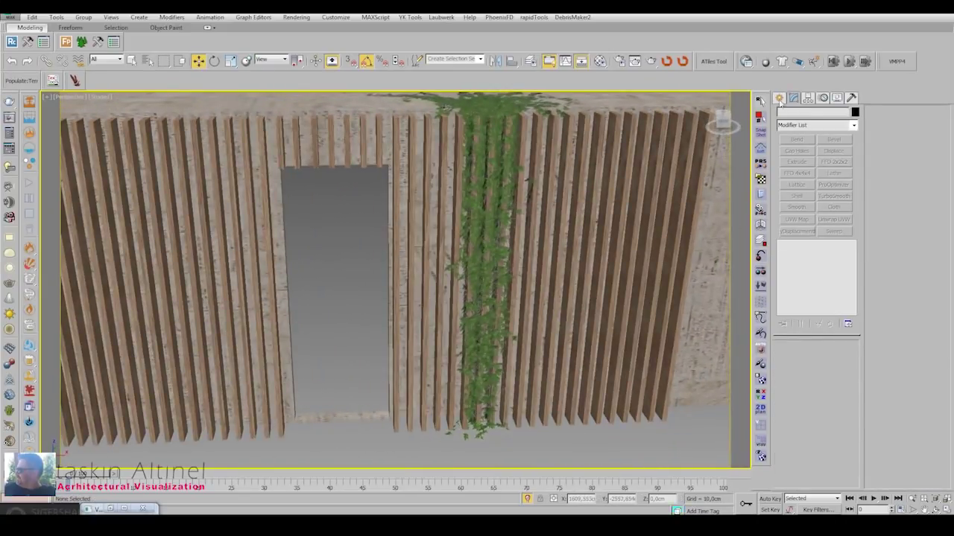
pyautogui.click(779, 98)
pyautogui.click(807, 163)
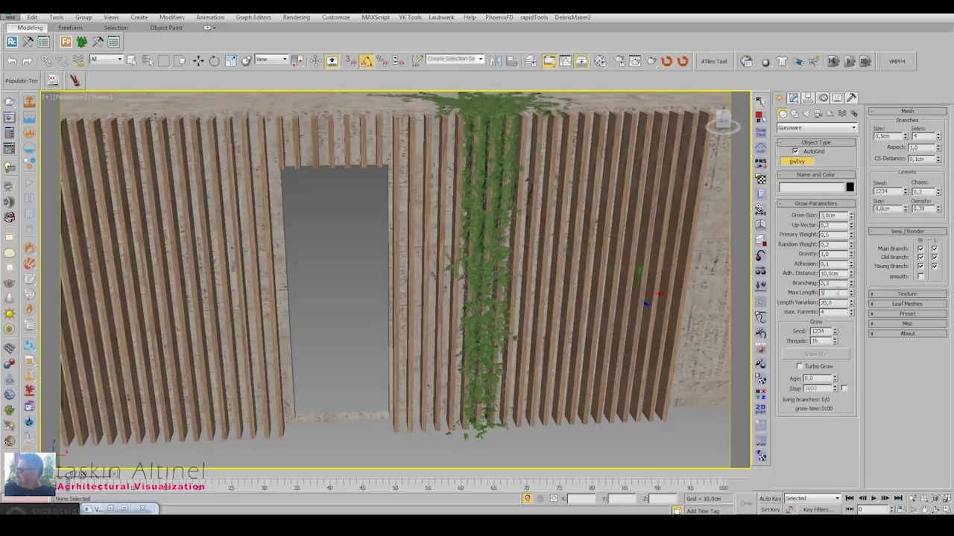
pyautogui.keyDown('alt'); pyautogui.moveTo(645, 300); pyautogui.dragTo(283, 423, button='middle'); pyautogui.keyUp('alt')
pyautogui.click(307, 430)
pyautogui.click(815, 422)
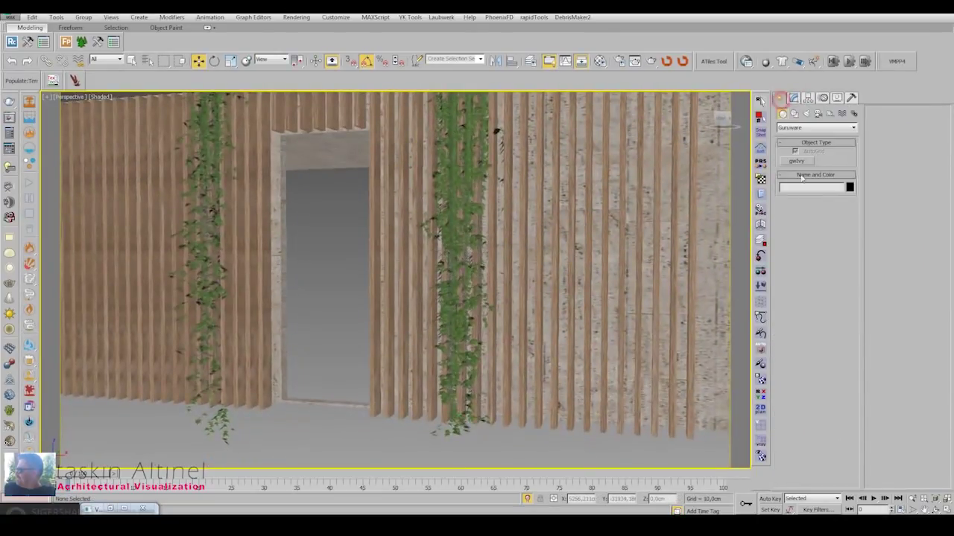
pyautogui.click(796, 161)
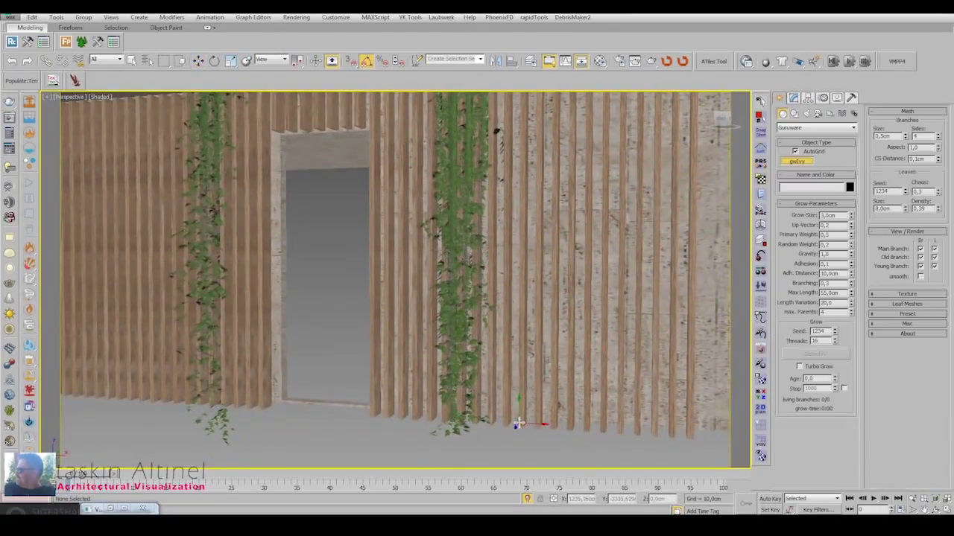
pyautogui.click(529, 406)
pyautogui.click(815, 422)
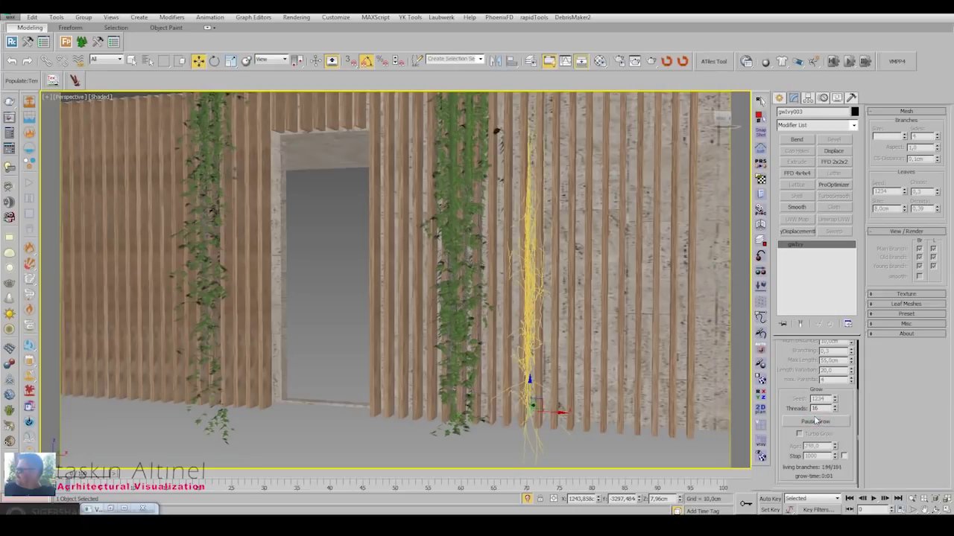
# Plant and grow a fourth ivy strand at the base of the wall.
pyautogui.moveTo(555, 237); pyautogui.dragTo(541, 327, button='middle')
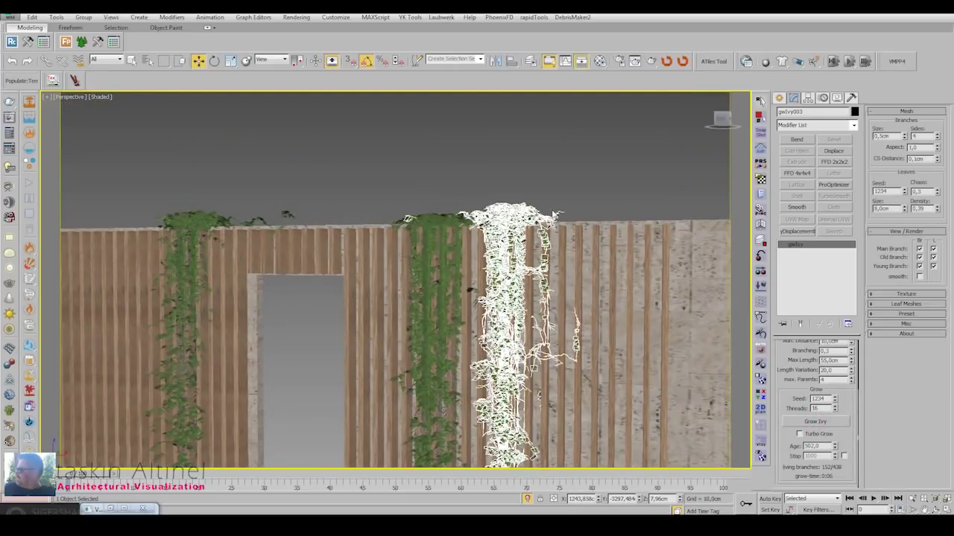
pyautogui.keyDown('alt'); pyautogui.moveTo(556, 247); pyautogui.dragTo(521, 246, button='middle'); pyautogui.keyUp('alt')
pyautogui.scroll(-5, 522, 246)
pyautogui.scroll(6, 506, 241)
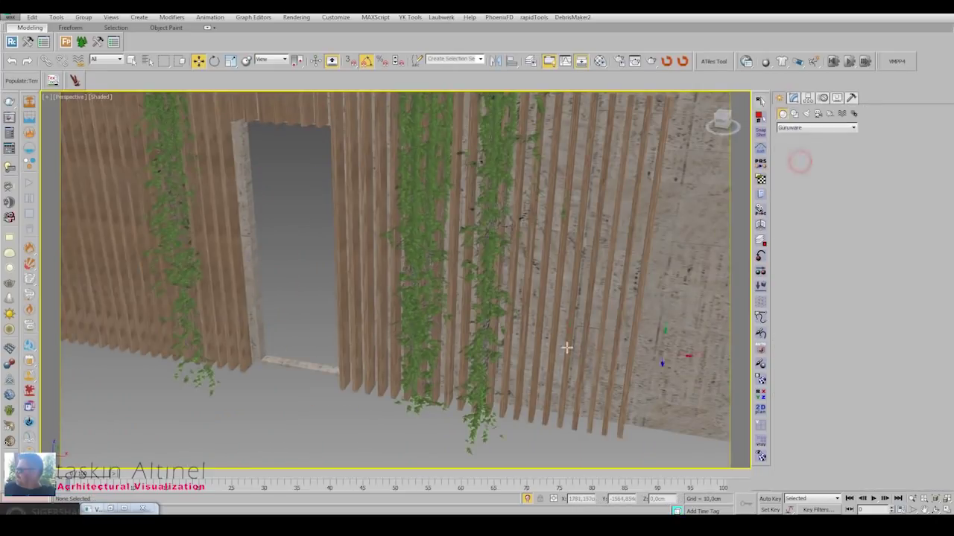
pyautogui.click(531, 408)
pyautogui.click(816, 422)
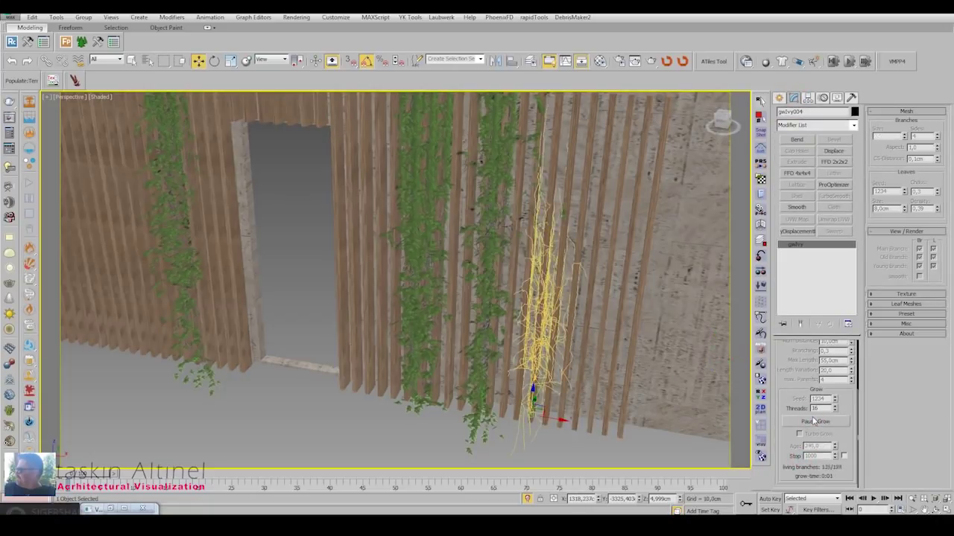
pyautogui.scroll(-5, 525, 298)
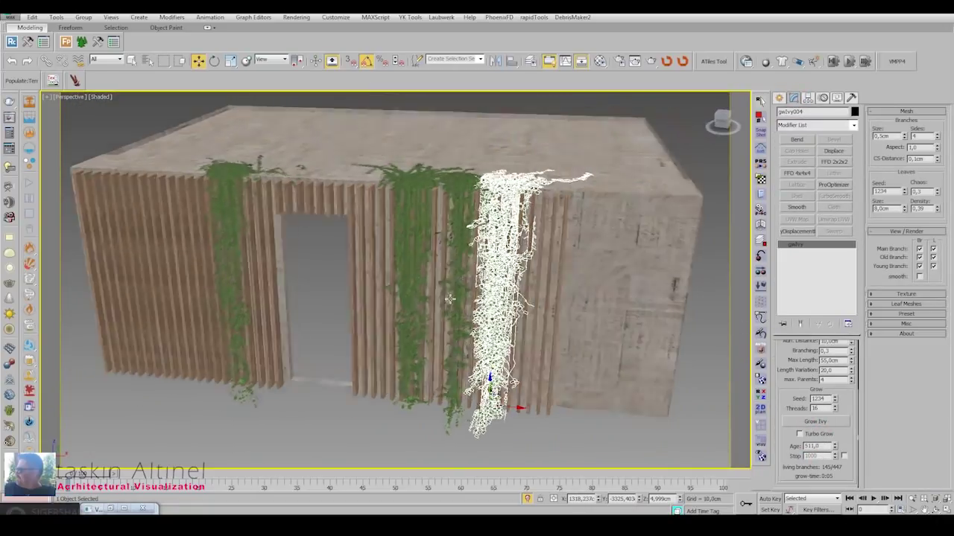
pyautogui.click(525, 112)
# Grow an ivy strand up beside the door opening.
pyautogui.moveTo(566, 313)
pyautogui.keyDown('alt'); pyautogui.mouseDown(button='middle')
pyautogui.moveTo(525, 338)
pyautogui.moveTo(544, 331)
pyautogui.mouseUp(button='middle'); pyautogui.keyUp('alt')
pyautogui.click(777, 98)
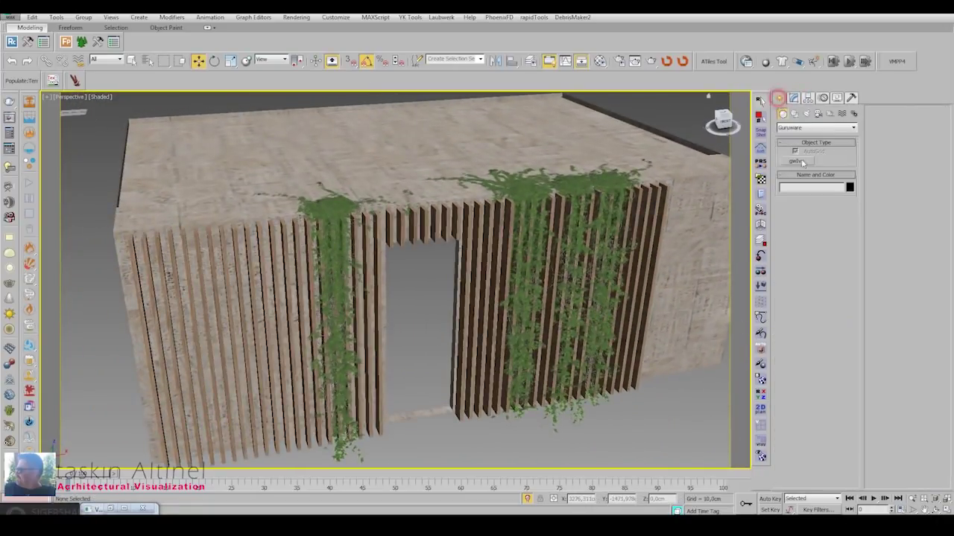
pyautogui.click(479, 412)
pyautogui.click(793, 97)
pyautogui.click(812, 470)
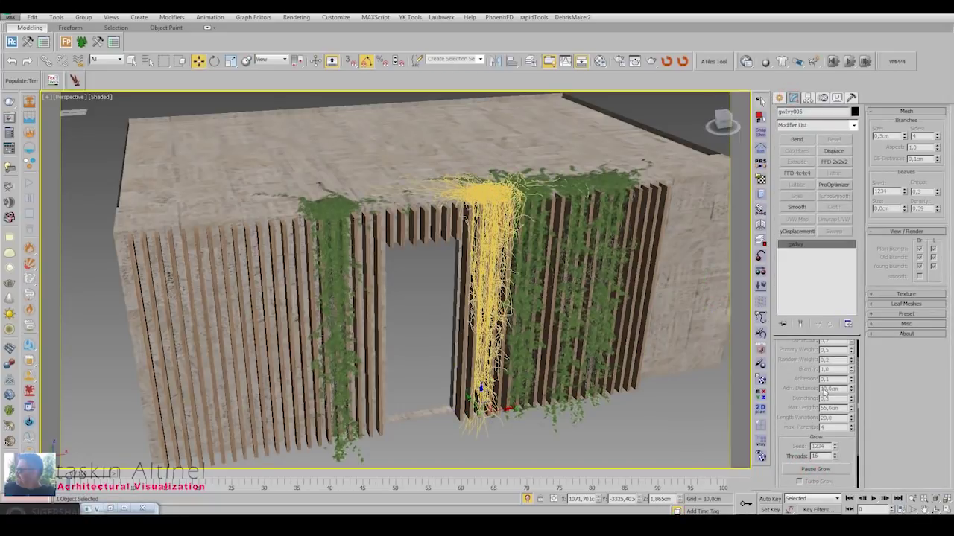
pyautogui.click(779, 98)
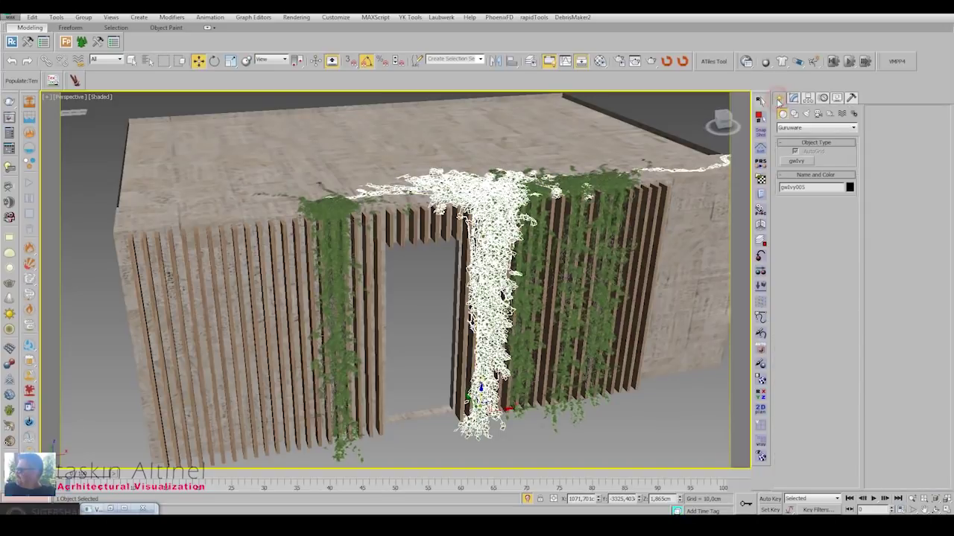
# Add two more ivy strands seeded further left along the wall base.
pyautogui.click(797, 162)
pyautogui.keyDown('alt'); pyautogui.moveTo(409, 343); pyautogui.dragTo(447, 339, button='middle'); pyautogui.keyUp('alt')
pyautogui.click(375, 405)
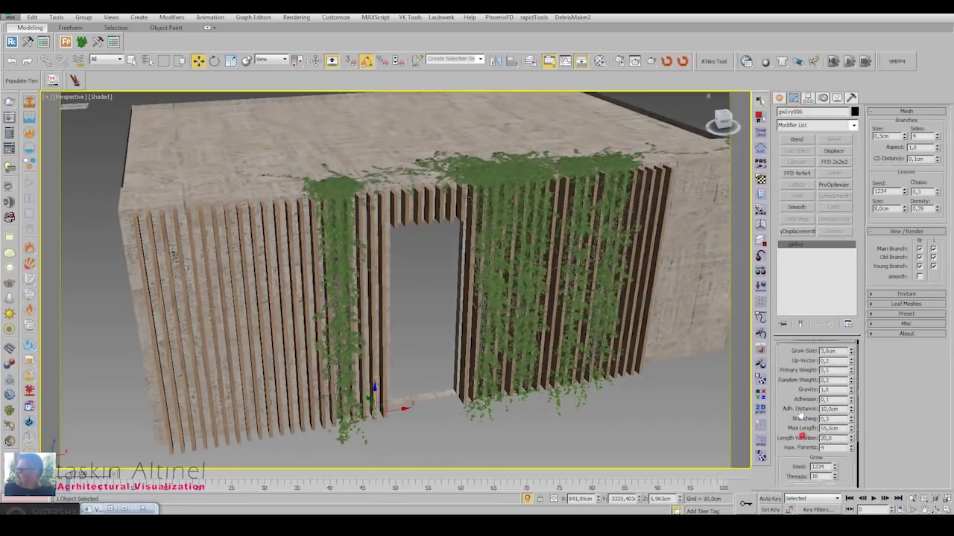
pyautogui.click(813, 458)
pyautogui.click(811, 455)
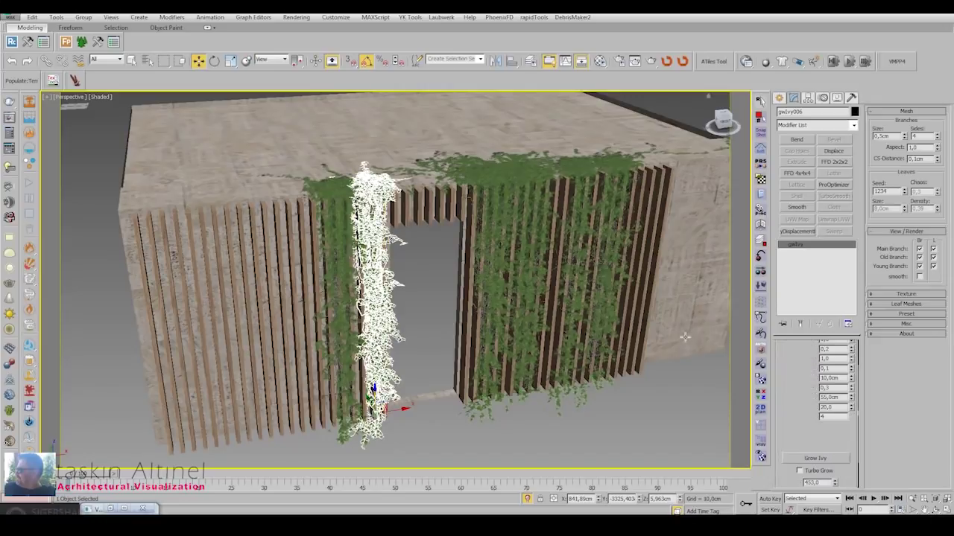
pyautogui.click(779, 98)
pyautogui.click(796, 162)
pyautogui.click(313, 426)
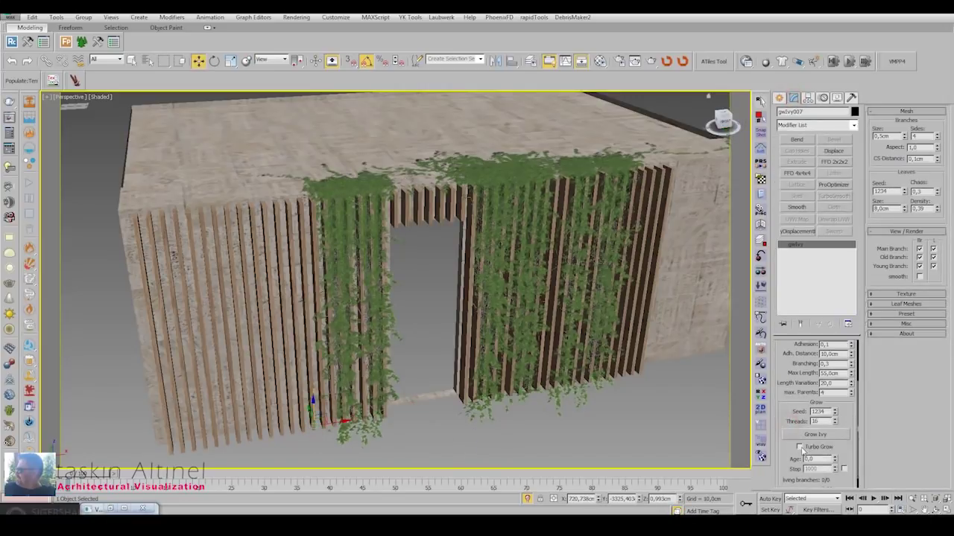
pyautogui.click(814, 436)
# Grow ivy below the left slats and another strand toward the wall's left end.
pyautogui.click(779, 98)
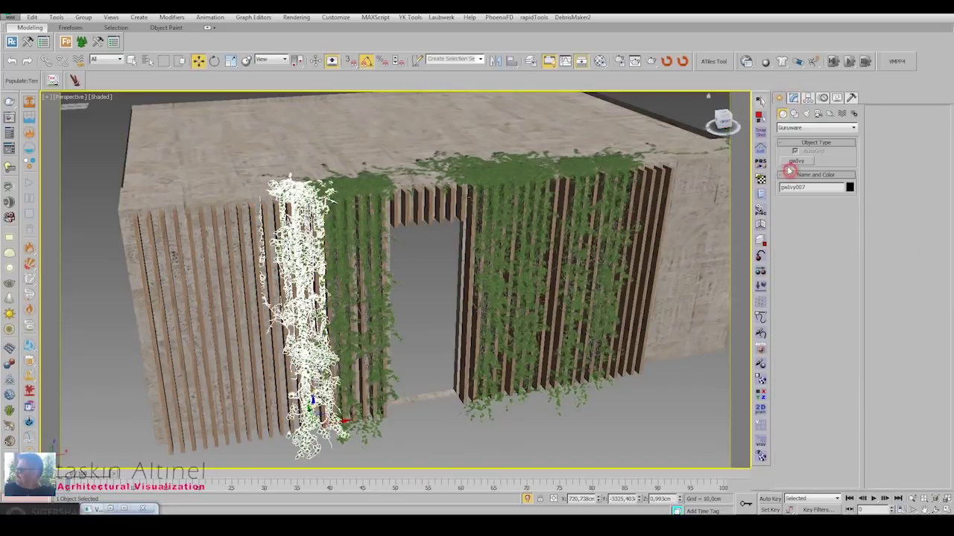
pyautogui.click(796, 162)
pyautogui.click(269, 426)
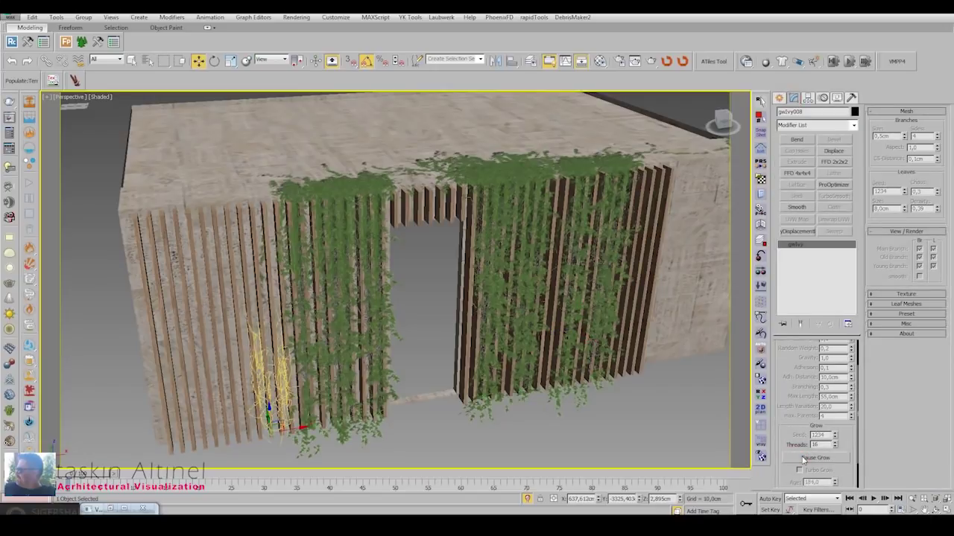
pyautogui.click(814, 458)
pyautogui.keyDown('alt'); pyautogui.moveTo(522, 298); pyautogui.dragTo(596, 298, button='middle'); pyautogui.keyUp('alt')
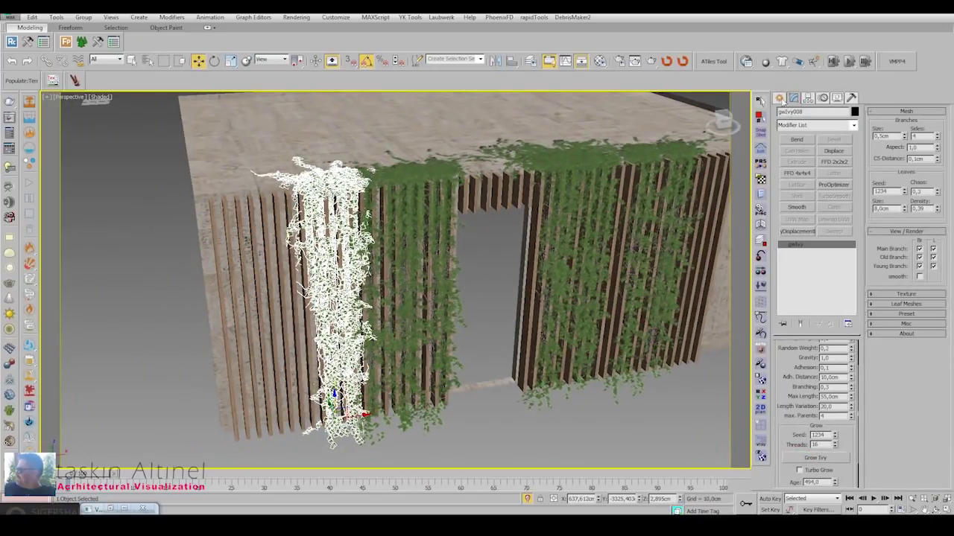
pyautogui.click(779, 98)
pyautogui.click(796, 162)
pyautogui.click(292, 418)
pyautogui.click(818, 422)
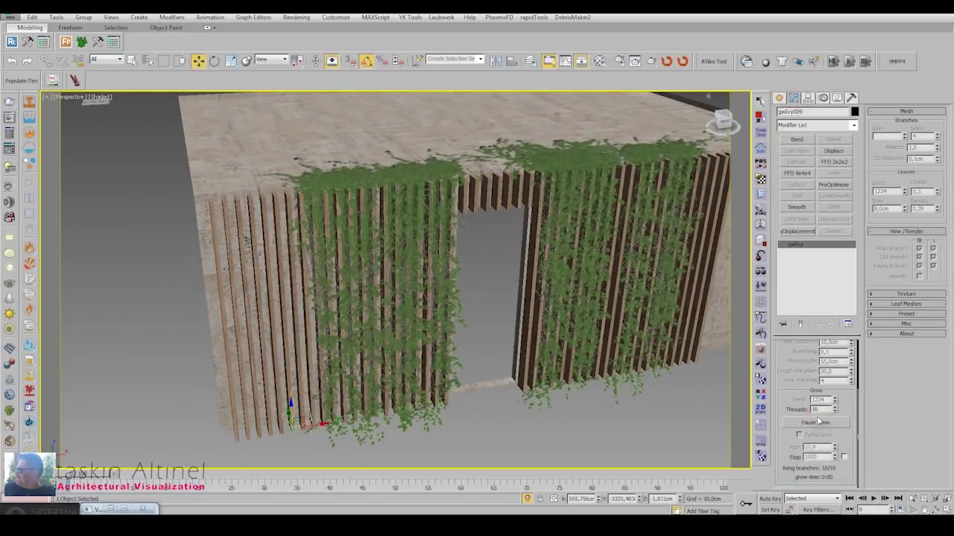
pyautogui.click(815, 423)
# Replace the unwanted strand with a new ivy grown from the wall corner, reaching gwIvy010.
pyautogui.click(779, 97)
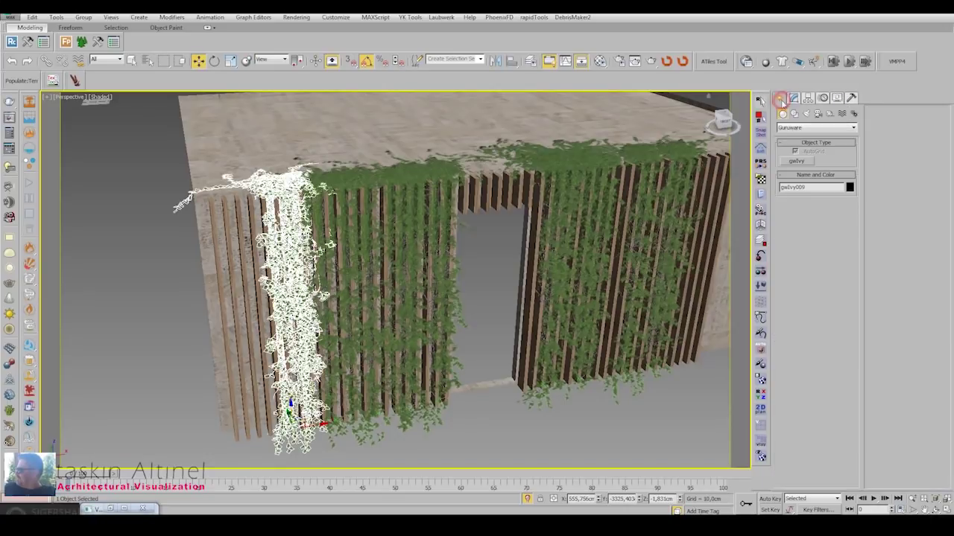
pyautogui.click(796, 161)
pyautogui.click(260, 428)
pyautogui.scroll(-2, 815, 417)
pyautogui.click(810, 445)
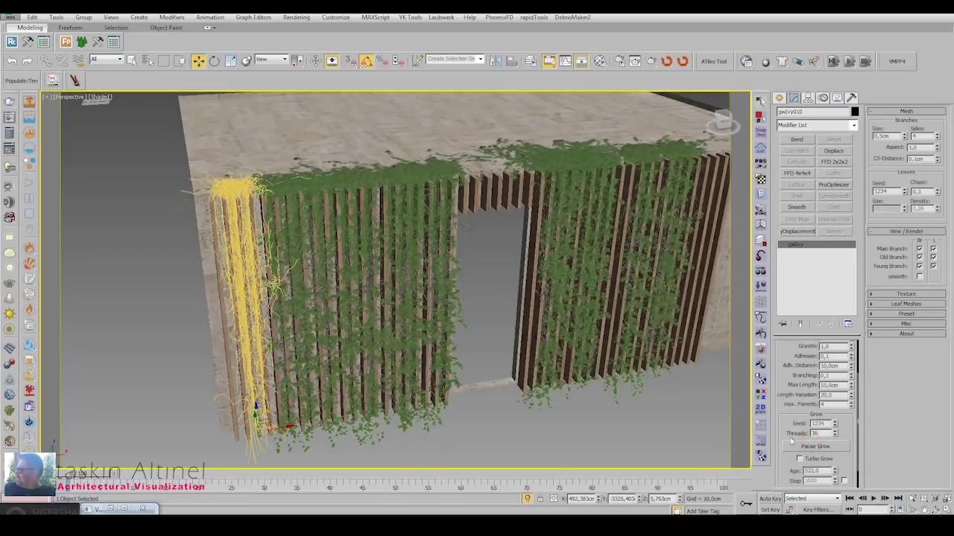
pyautogui.click(792, 441)
pyautogui.keyDown('alt'); pyautogui.moveTo(522, 284); pyautogui.dragTo(564, 323, button='middle'); pyautogui.keyUp('alt')
# Convert the ivy to Editable Poly and attach the first four neighbouring ivy strands.
pyautogui.rightClick(564, 323)
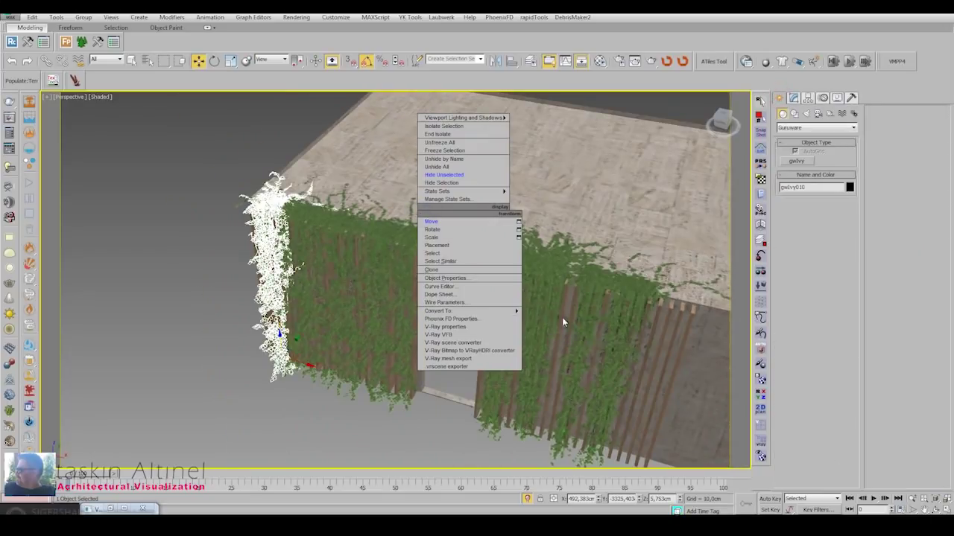
pyautogui.click(567, 329)
pyautogui.click(305, 210)
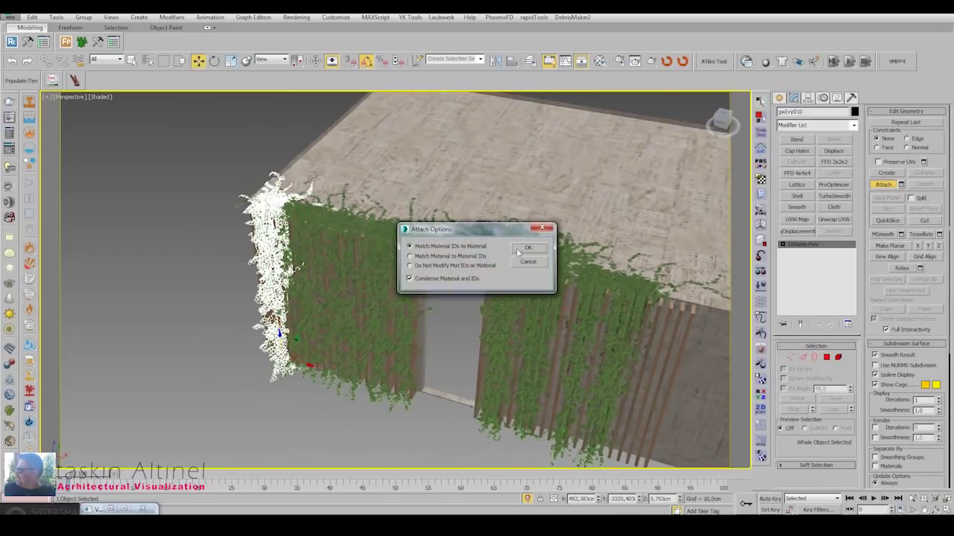
pyautogui.click(526, 246)
pyautogui.click(335, 224)
pyautogui.click(526, 245)
pyautogui.click(351, 223)
pyautogui.click(525, 246)
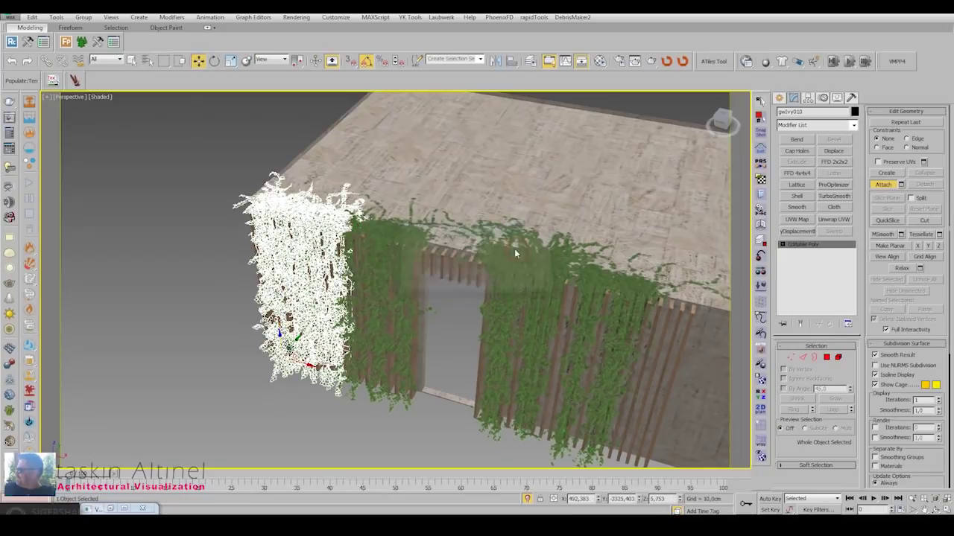
pyautogui.click(377, 232)
pyautogui.click(525, 246)
# Attach the remaining ivy strands, including the right-hand ones, into the single ivy object.
pyautogui.press('w')
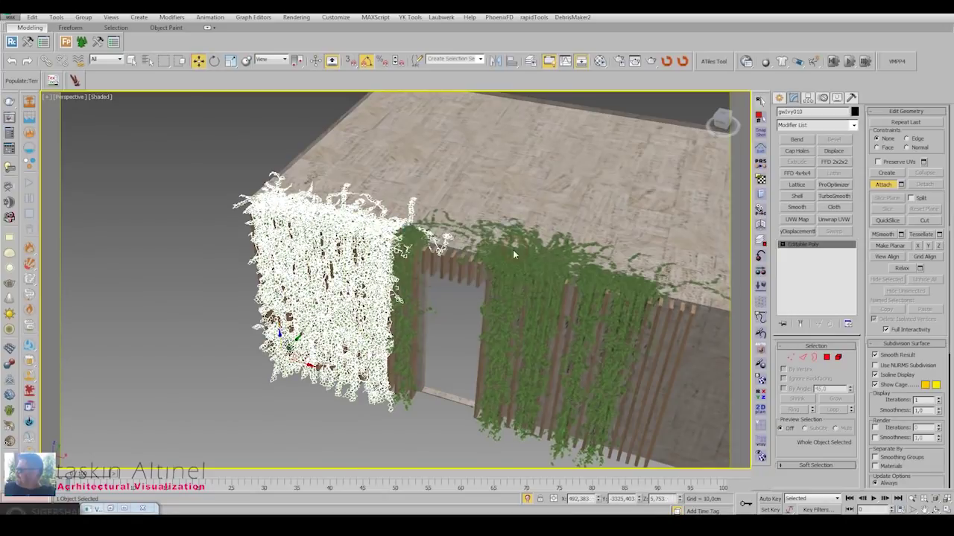
pyautogui.click(417, 246)
pyautogui.click(536, 250)
pyautogui.click(514, 246)
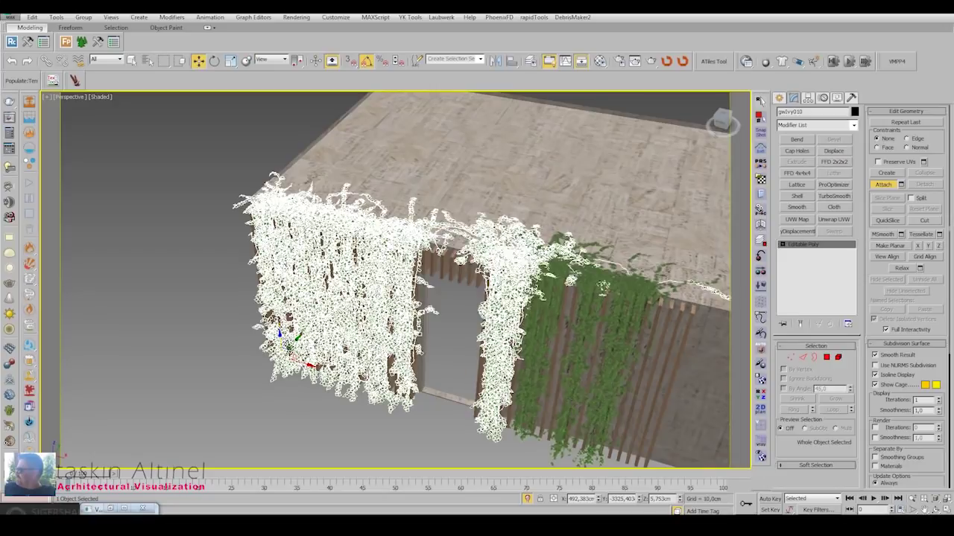
pyautogui.click(536, 250)
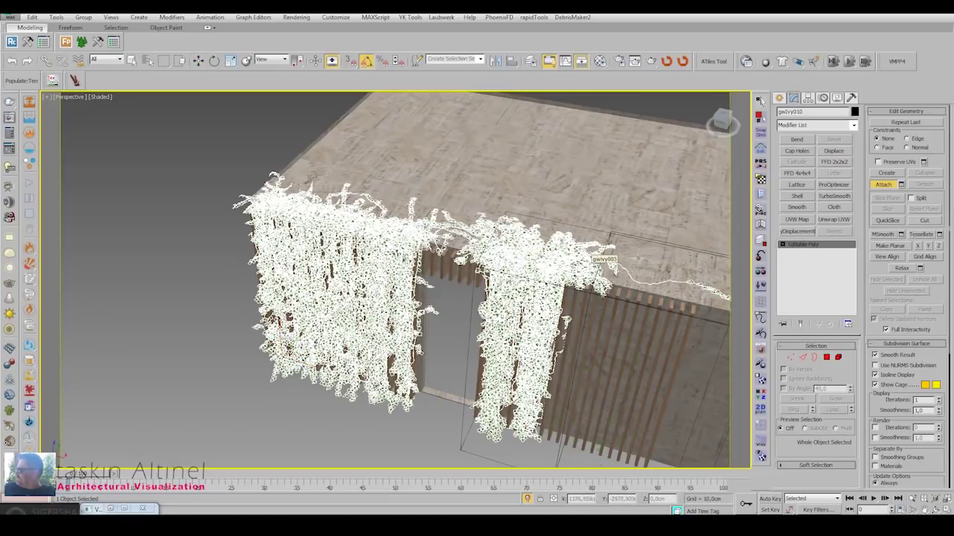
pyautogui.moveTo(596, 277); pyautogui.dragTo(513, 271, button='middle')
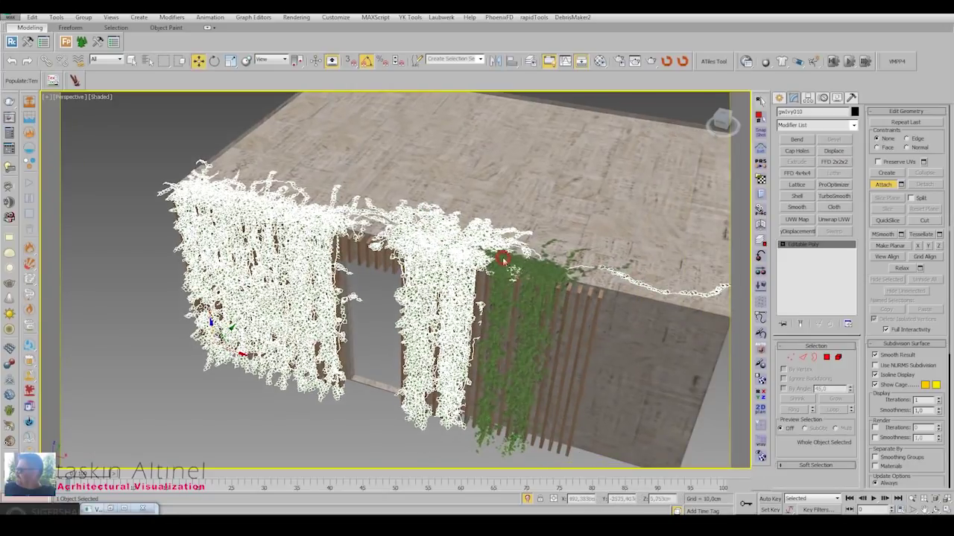
pyautogui.click(538, 279)
pyautogui.press('Return')
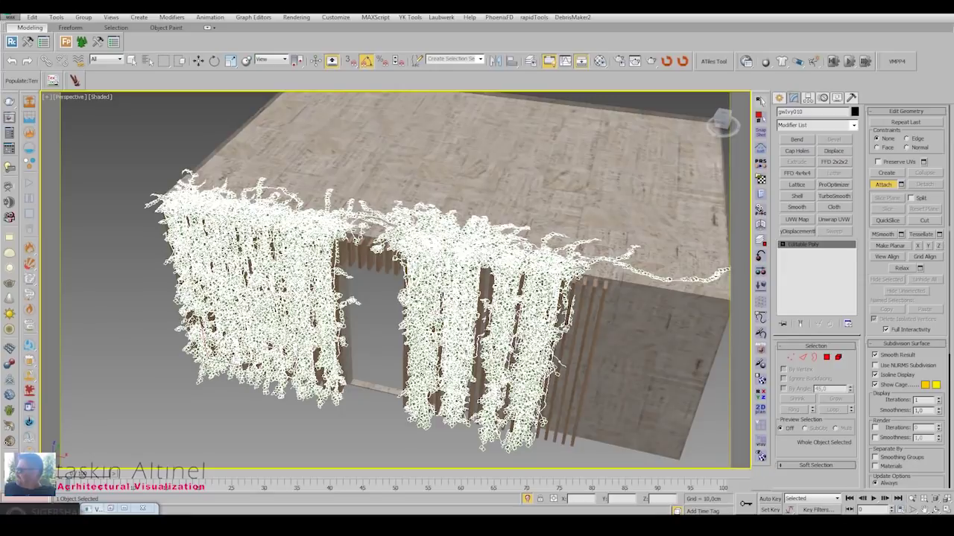
pyautogui.moveTo(435, 298)
pyautogui.keyDown('alt'); pyautogui.mouseDown(button='middle')
pyautogui.moveTo(436, 379)
pyautogui.moveTo(440, 298)
pyautogui.moveTo(517, 176)
pyautogui.mouseUp(button='middle'); pyautogui.keyUp('alt')
pyautogui.press('Delete')
pyautogui.scroll(5, 539, 303)
pyautogui.keyDown('alt'); pyautogui.moveTo(539, 303); pyautogui.dragTo(522, 283, button='middle'); pyautogui.keyUp('alt')
# Reduce the ivy's multi-material to 2 sub-materials and convert them to VRayMtl.
pyautogui.click(600, 61)
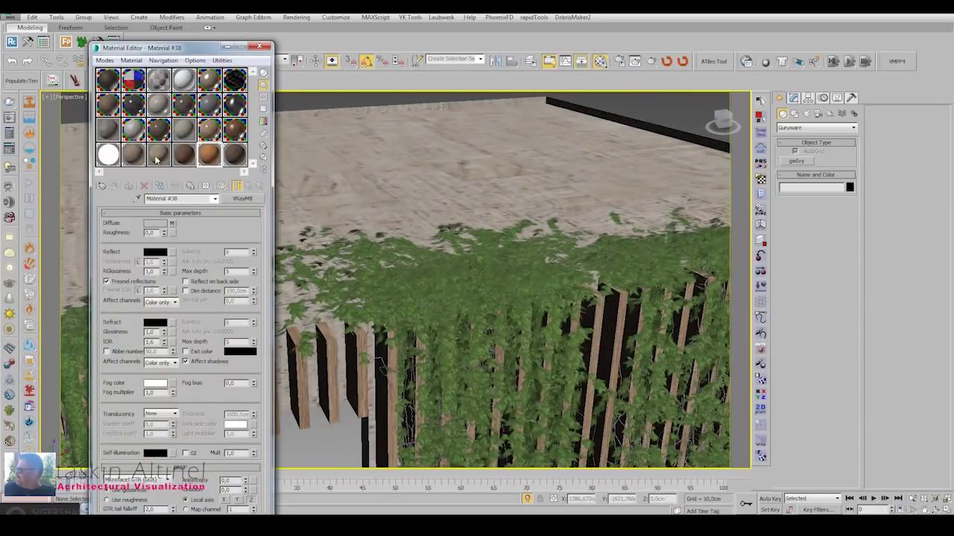
pyautogui.click(137, 199)
pyautogui.click(144, 227)
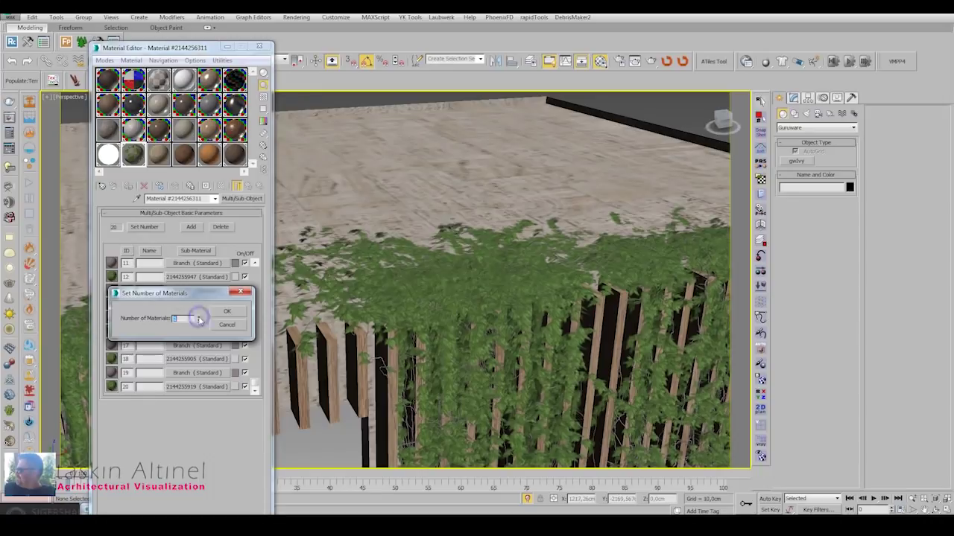
pyautogui.click(177, 298)
pyautogui.rightClick(480, 313)
pyautogui.click(513, 437)
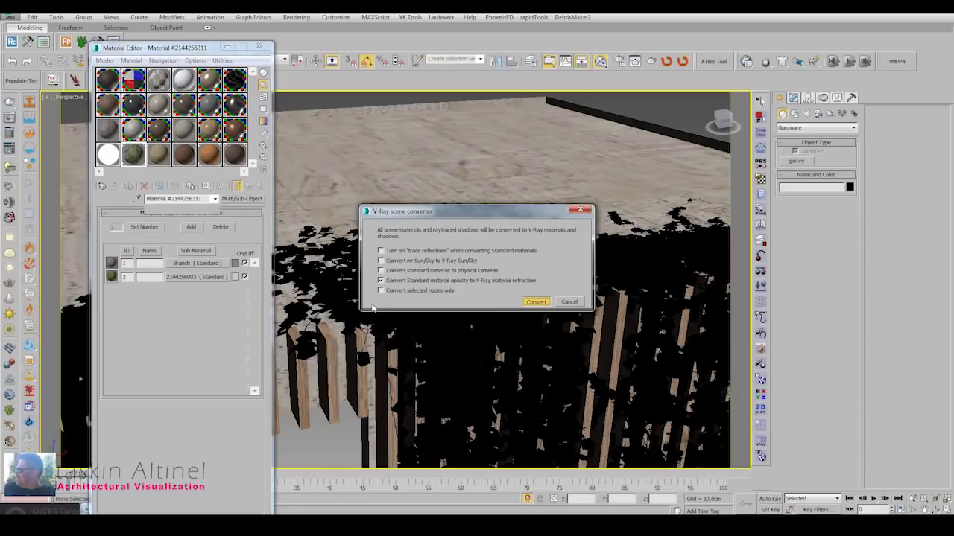
pyautogui.click(220, 186)
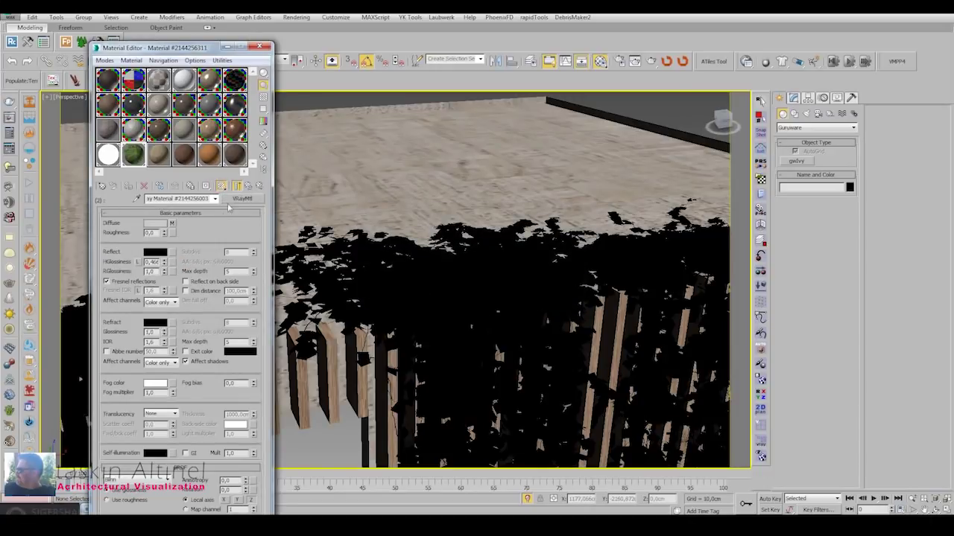
# Change the leaf sub-material's reflection colour and return to the parent multi-material.
pyautogui.doubleClick(132, 155)
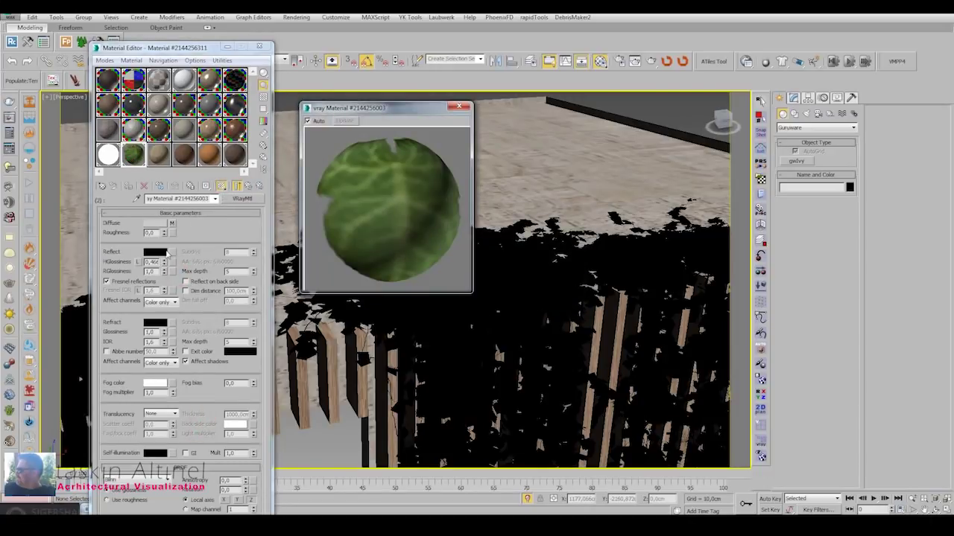
pyautogui.click(155, 252)
pyautogui.click(365, 148)
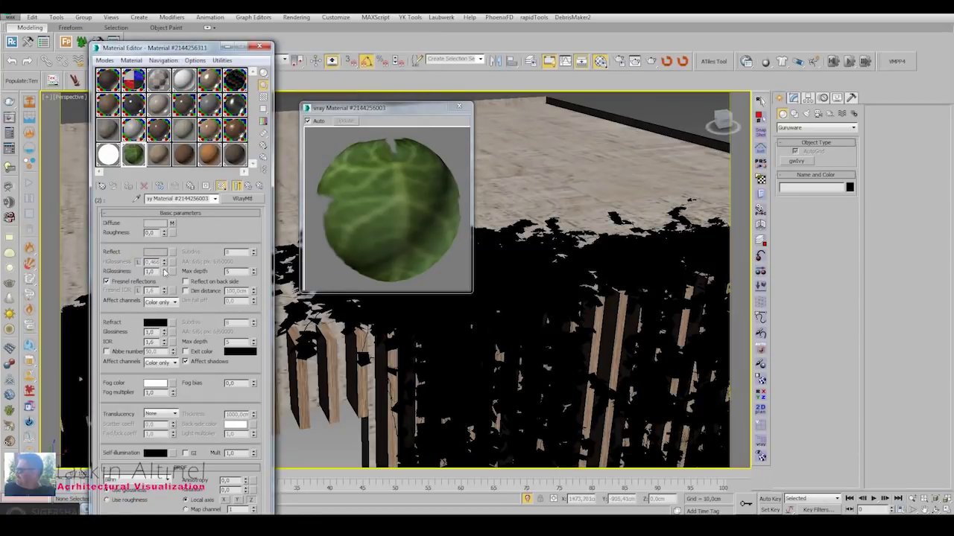
pyautogui.moveTo(187, 47); pyautogui.dragTo(190, 11)
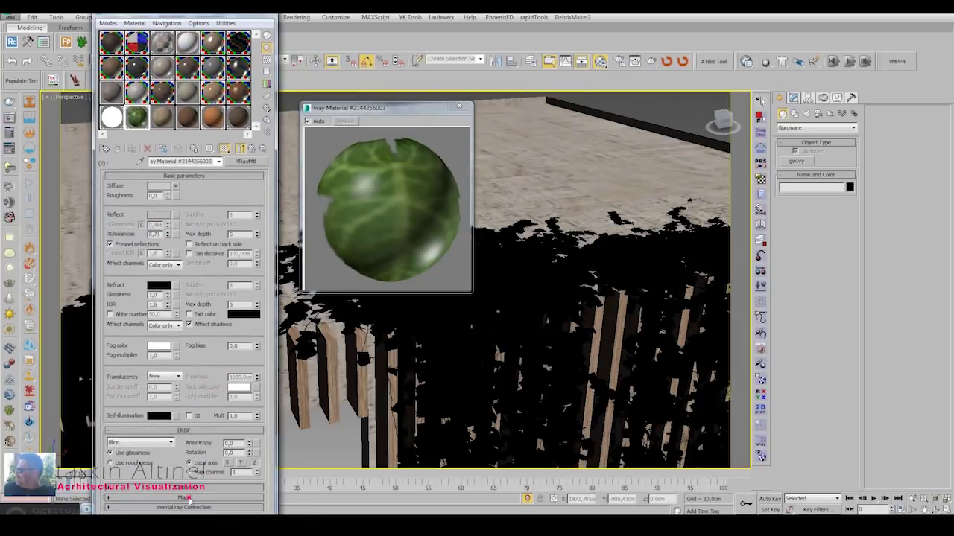
pyautogui.scroll(-3, 122, 500)
pyautogui.scroll(-3, 122, 500)
pyautogui.scroll(3, 122, 351)
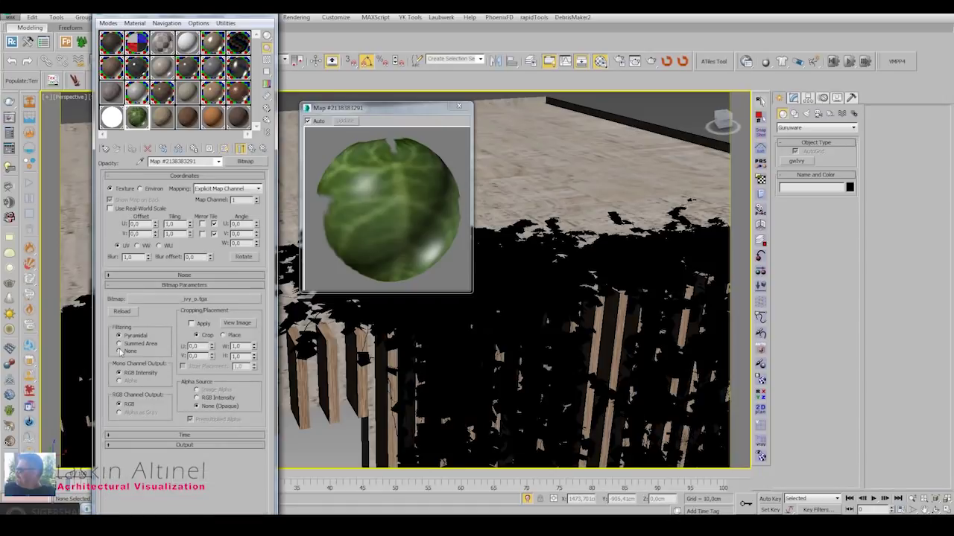
pyautogui.scroll(-3, 122, 350)
pyautogui.click(251, 148)
# Open V-Ray mesh export for the combined ivy, targeting gwIvy010.vrmesh.
pyautogui.click(440, 266)
pyautogui.rightClick(440, 266)
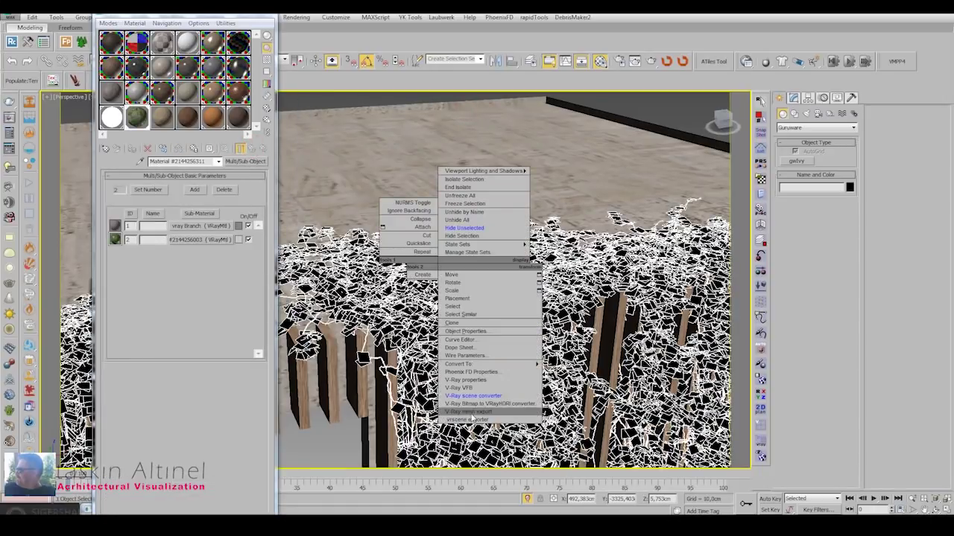
pyautogui.click(423, 270)
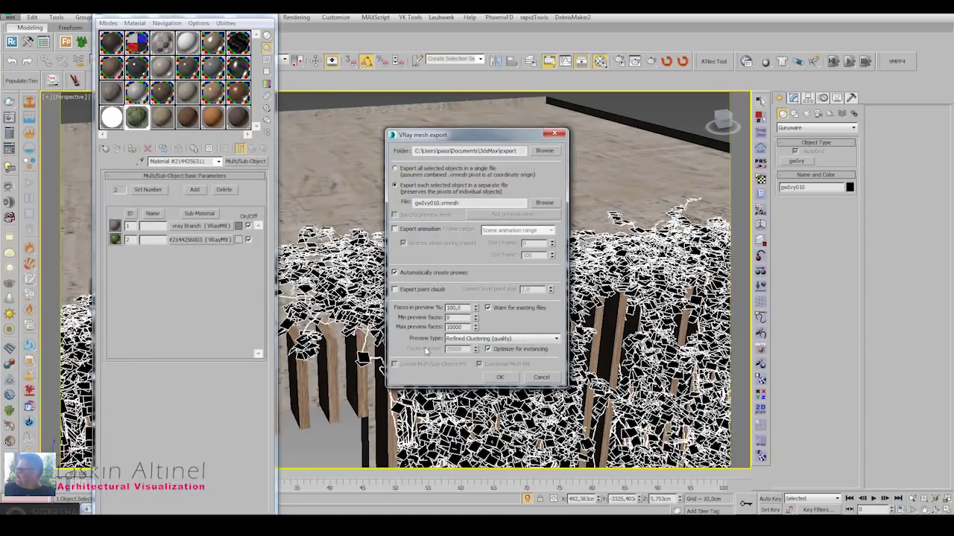
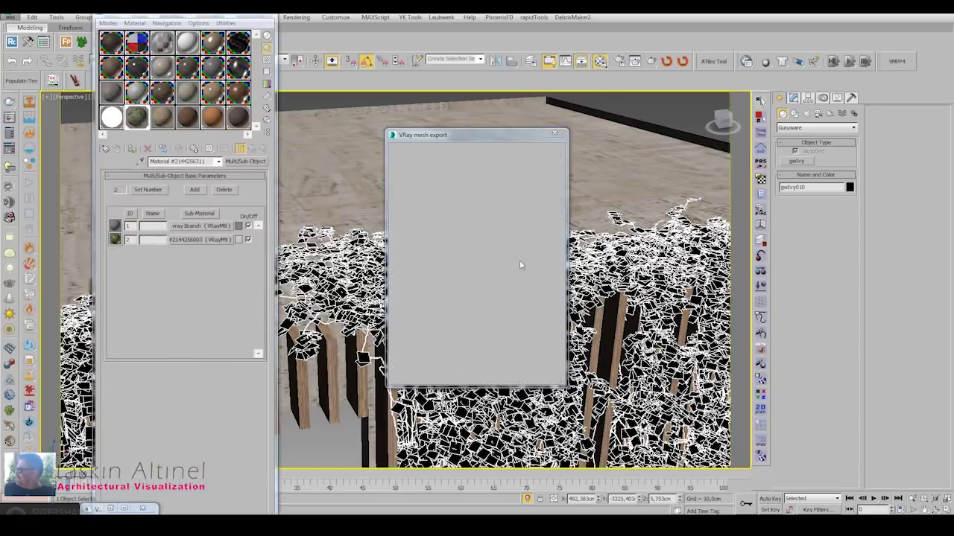
# Set the ivy VRayProxy display to preview from file, then deselect it.
pyautogui.scroll(-5, 504, 282)
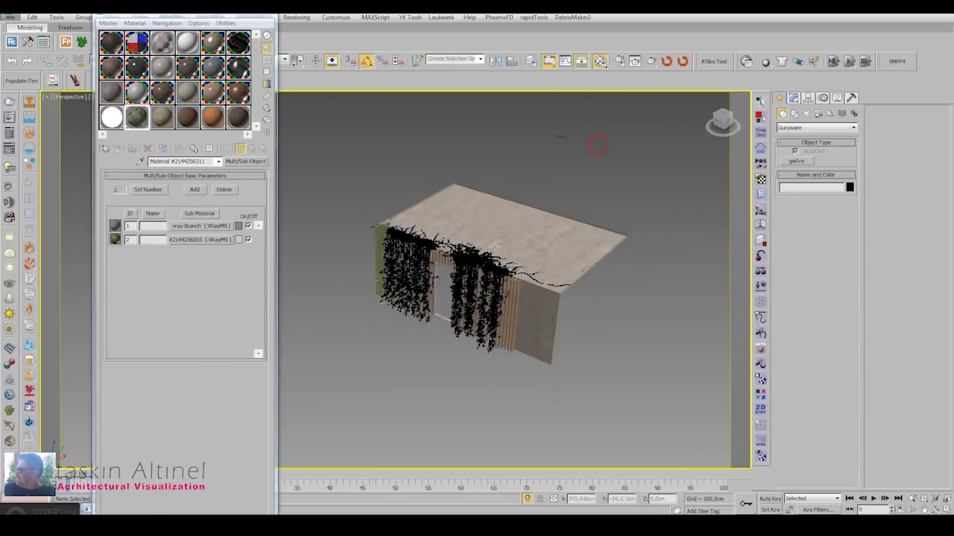
pyautogui.moveTo(477, 246)
pyautogui.keyDown('alt'); pyautogui.mouseDown(button='middle')
pyautogui.moveTo(460, 233)
pyautogui.moveTo(432, 246)
pyautogui.mouseUp(button='middle'); pyautogui.keyUp('alt')
pyautogui.press('m')
pyautogui.click(793, 97)
pyautogui.click(814, 465)
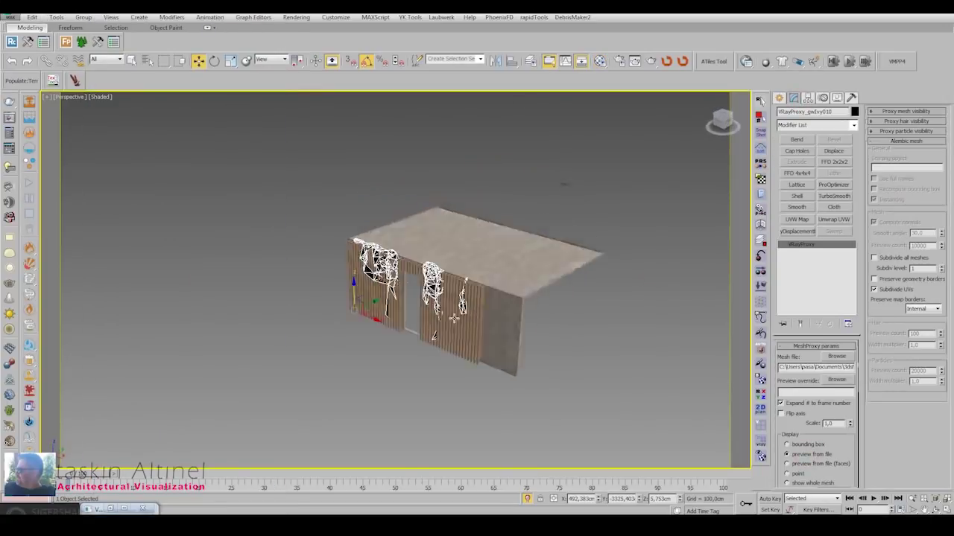
pyautogui.click(397, 264)
# Orbit and zoom around the house to inspect the deck, facade and underside of the balcony.
pyautogui.scroll(5, 397, 263)
pyautogui.scroll(-10, 396, 264)
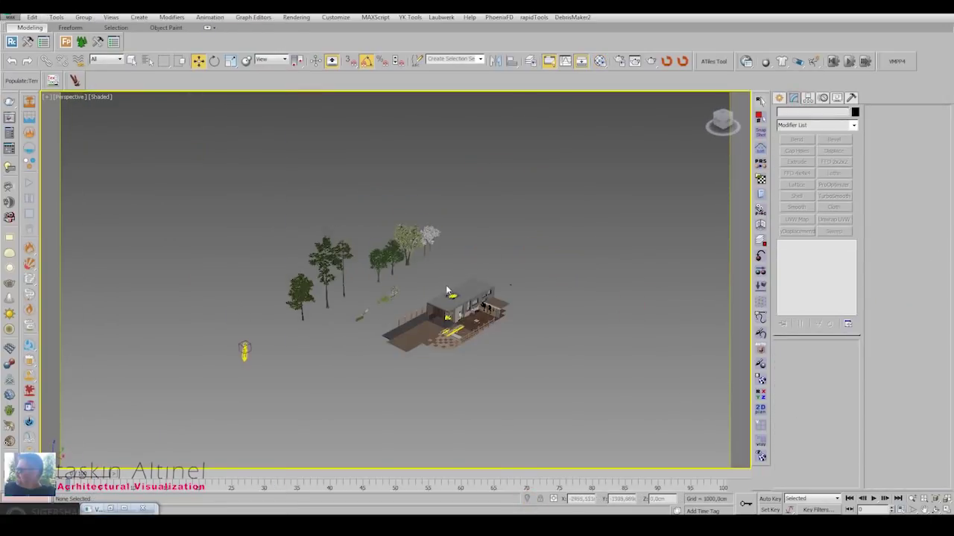
pyautogui.scroll(5, 435, 353)
pyautogui.click(840, 97)
pyautogui.scroll(5, 566, 286)
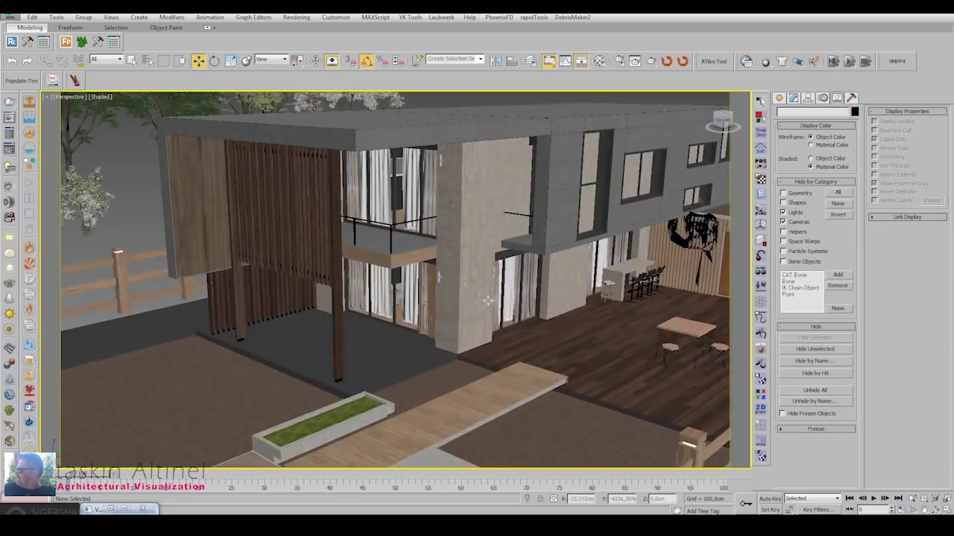
pyautogui.moveTo(566, 286)
pyautogui.keyDown('alt'); pyautogui.mouseDown(button='middle')
pyautogui.moveTo(520, 294)
pyautogui.moveTo(476, 283)
pyautogui.mouseUp(button='middle'); pyautogui.keyUp('alt')
pyautogui.scroll(-5, 520, 293)
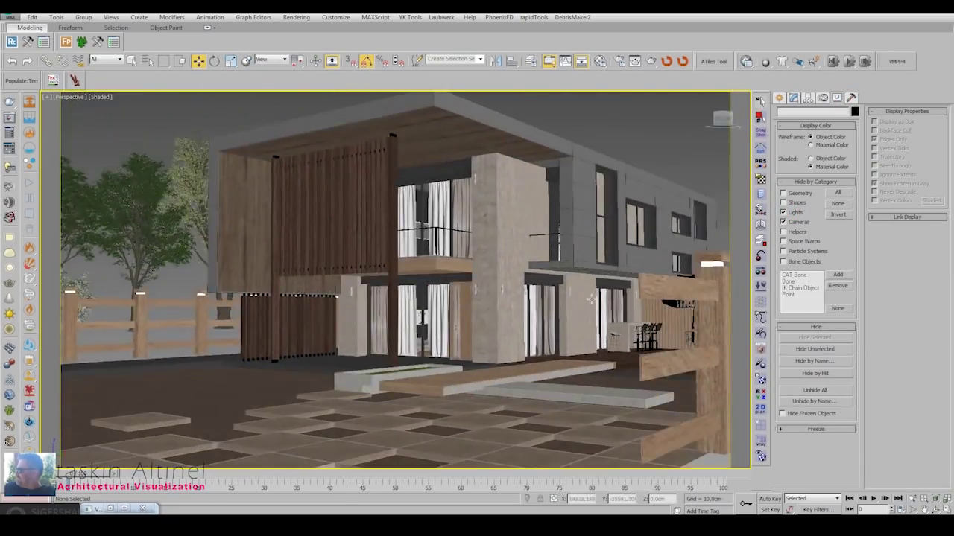
pyautogui.scroll(6, 476, 283)
pyautogui.scroll(3, 477, 283)
pyautogui.scroll(-5, 409, 263)
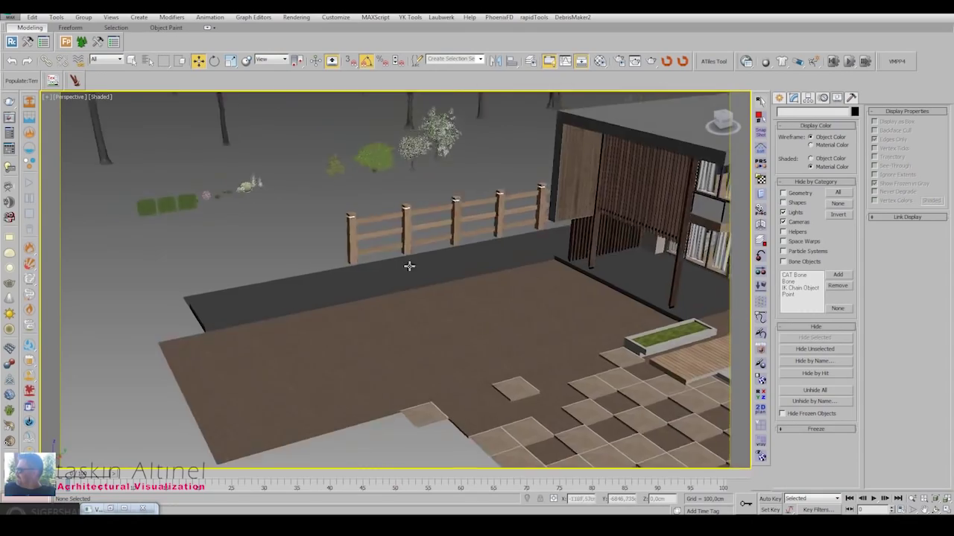
pyautogui.keyDown('alt'); pyautogui.moveTo(409, 264); pyautogui.dragTo(481, 269, button='middle'); pyautogui.keyUp('alt')
pyautogui.scroll(6, 482, 268)
pyautogui.scroll(2, 400, 276)
pyautogui.keyDown('alt'); pyautogui.moveTo(401, 276); pyautogui.dragTo(429, 239, button='middle'); pyautogui.keyUp('alt')
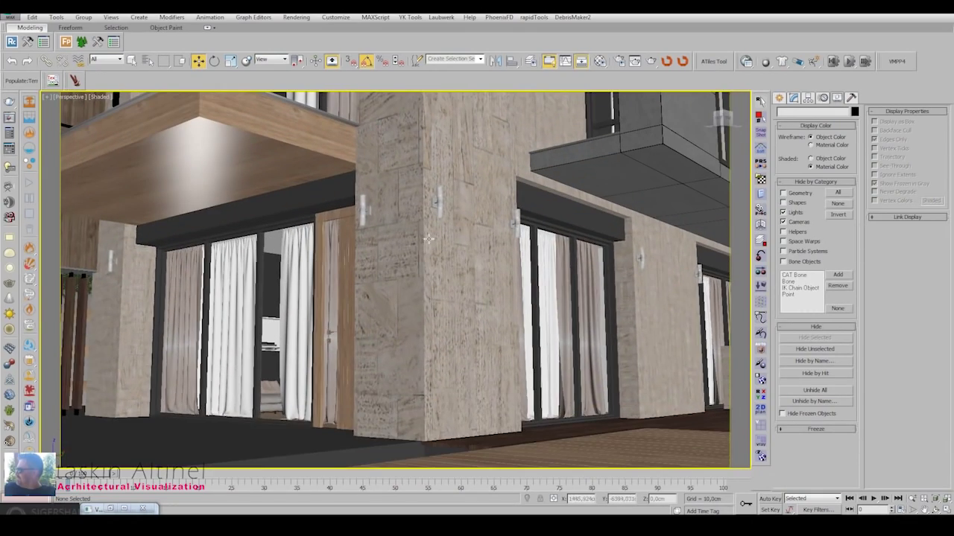
pyautogui.keyDown('alt'); pyautogui.moveTo(613, 168); pyautogui.dragTo(522, 224, button='middle'); pyautogui.keyUp('alt')
pyautogui.scroll(-3, 522, 224)
pyautogui.scroll(-4, 505, 233)
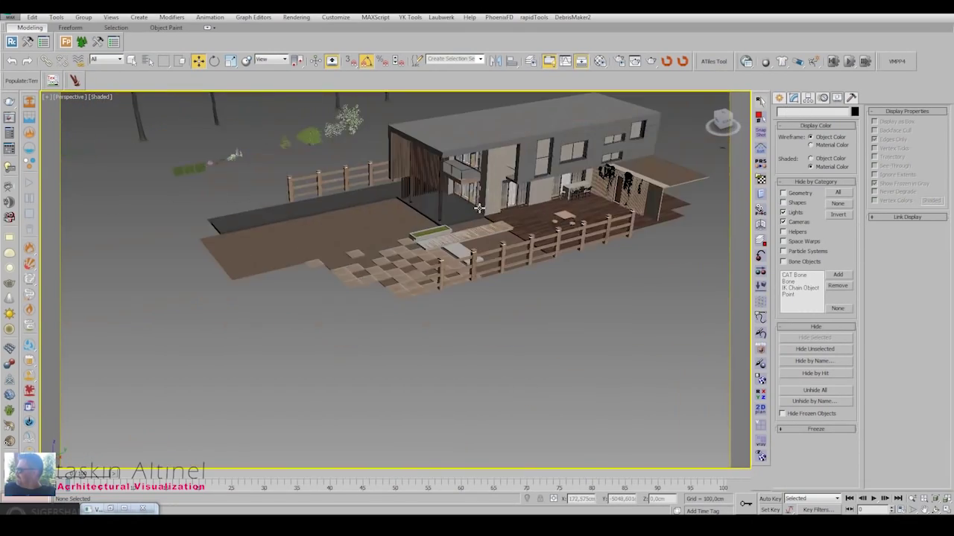
pyautogui.scroll(-1, 505, 232)
pyautogui.scroll(4, 506, 233)
pyautogui.scroll(3, 505, 232)
pyautogui.scroll(5, 505, 232)
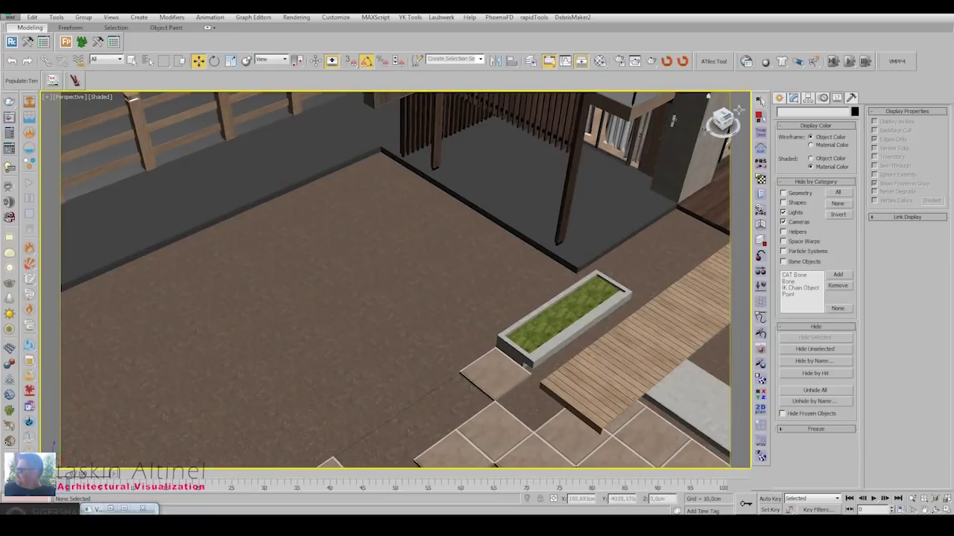
# Start a Forest Pro scatter from the Itoo Software creation category.
pyautogui.click(779, 97)
pyautogui.click(794, 128)
pyautogui.click(809, 223)
# Create Forest001 on the ground and apply the Lawns preset Cut grass field 03 (large).
pyautogui.click(517, 268)
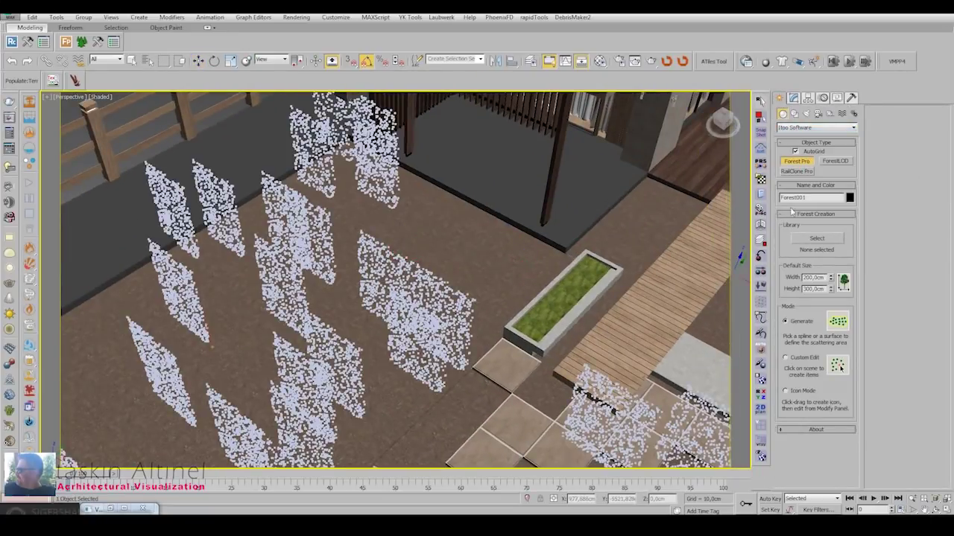
pyautogui.click(921, 195)
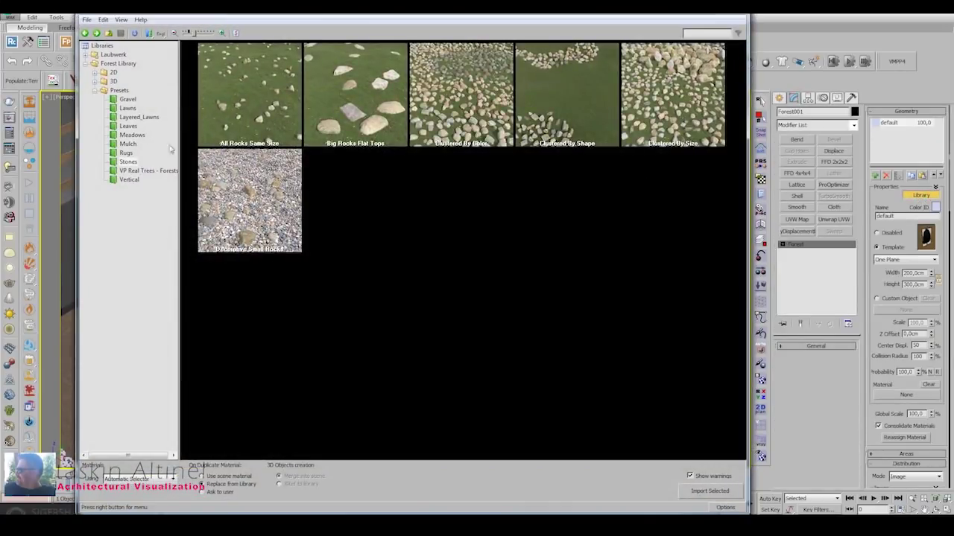
pyautogui.click(128, 109)
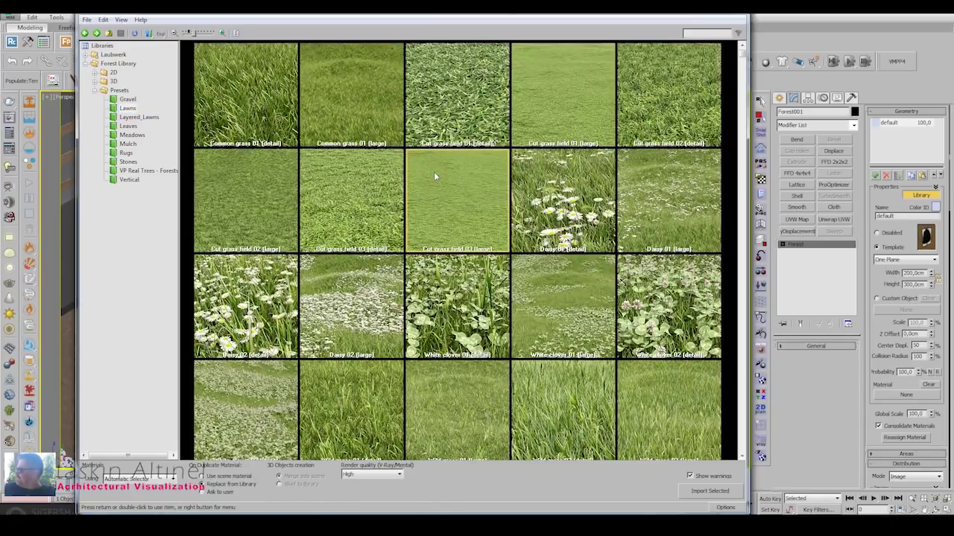
pyautogui.doubleClick(435, 176)
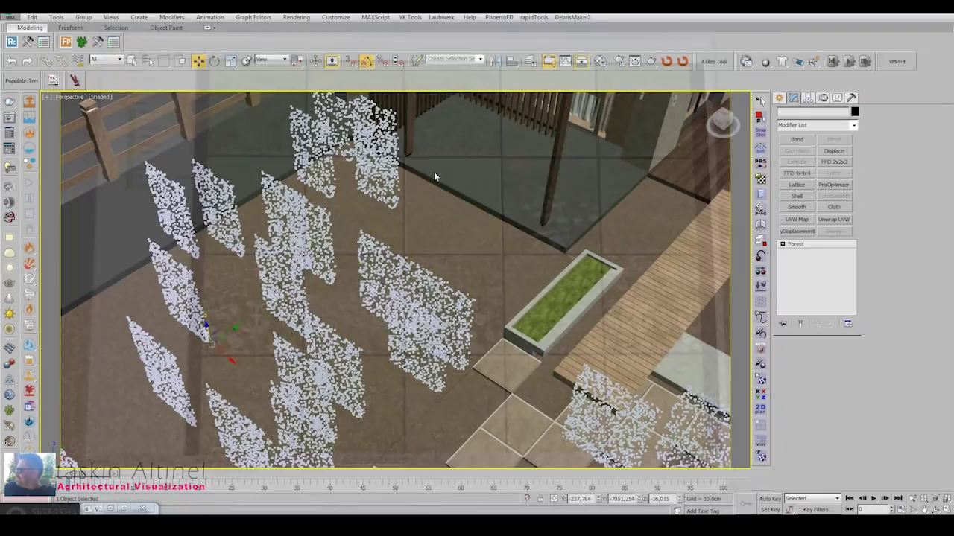
pyautogui.scroll(3, 472, 264)
pyautogui.scroll(4, 425, 294)
pyautogui.scroll(-2, 578, 336)
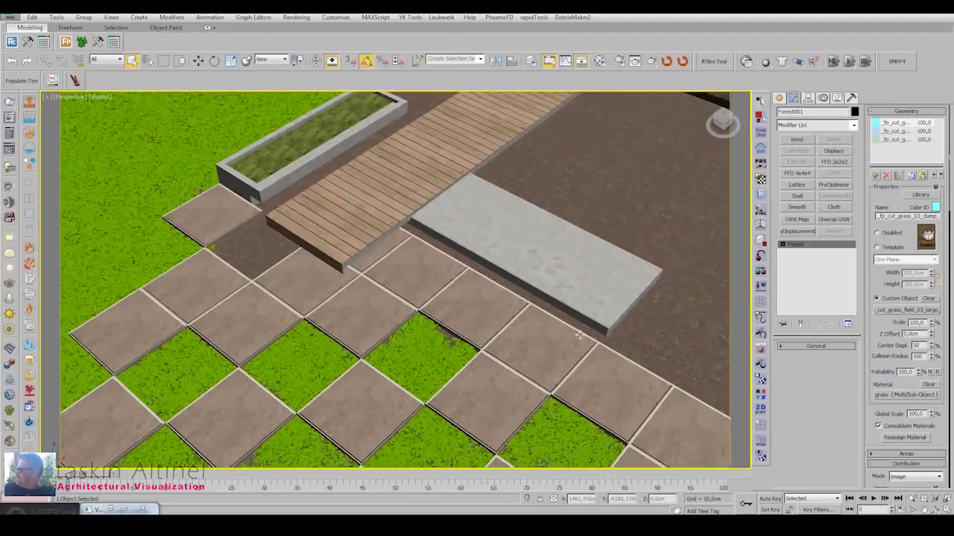
pyautogui.scroll(-5, 578, 336)
pyautogui.scroll(2, 579, 336)
# Create a second Forest scatter, Forest002.
pyautogui.click(793, 98)
pyautogui.click(795, 161)
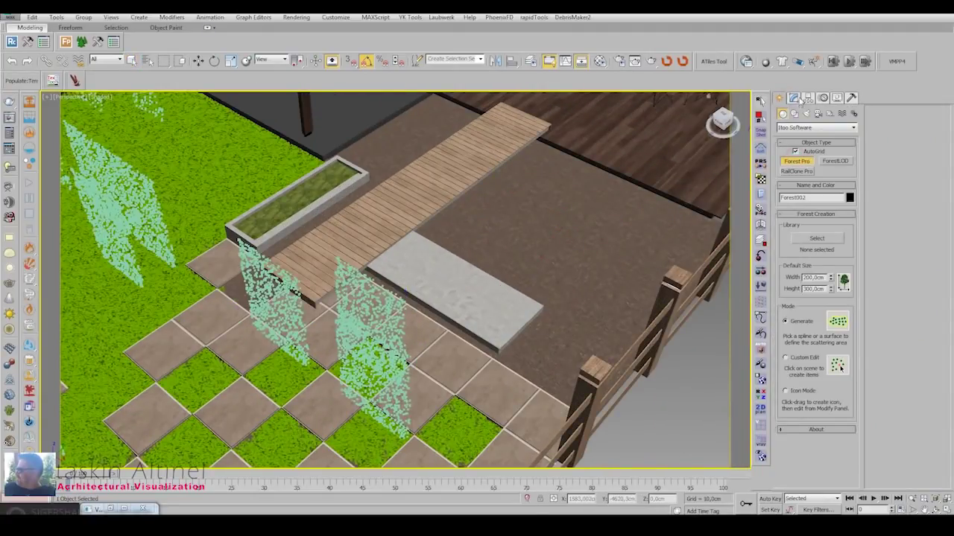
pyautogui.click(794, 98)
pyautogui.scroll(-2, 518, 313)
pyautogui.scroll(-3, 517, 300)
pyautogui.scroll(-2, 532, 295)
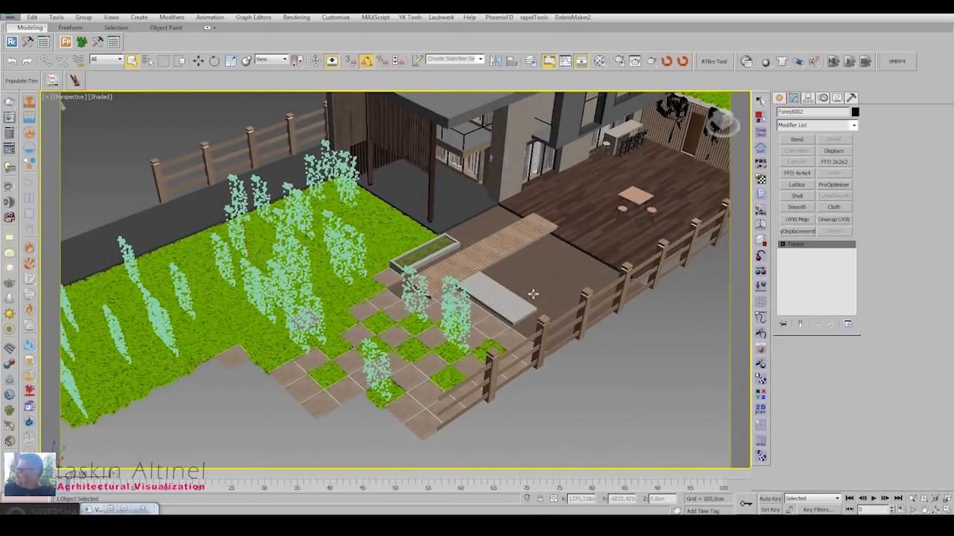
# Detach the floor polygons from the paving tiles object.
pyautogui.click(533, 294)
pyautogui.rightClick(564, 279)
pyautogui.click(573, 304)
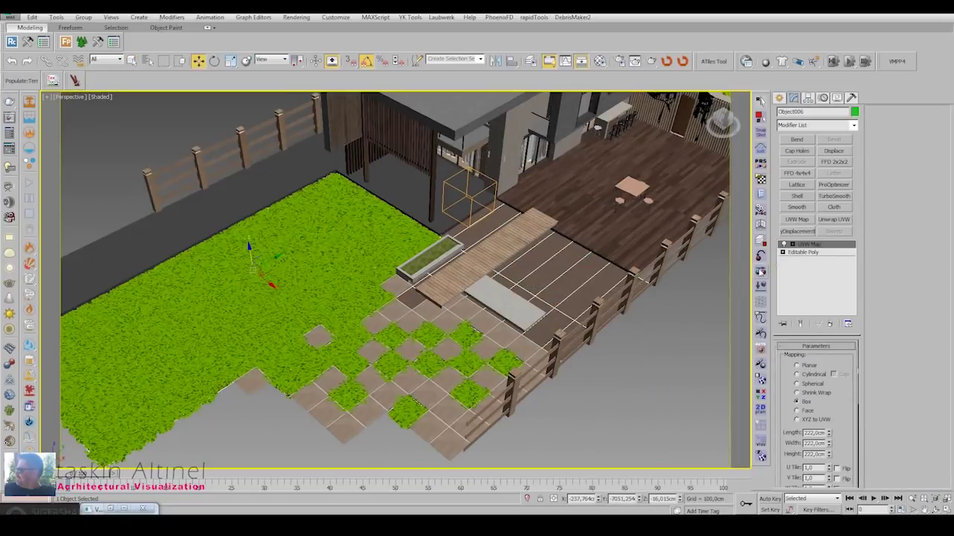
pyautogui.click(801, 292)
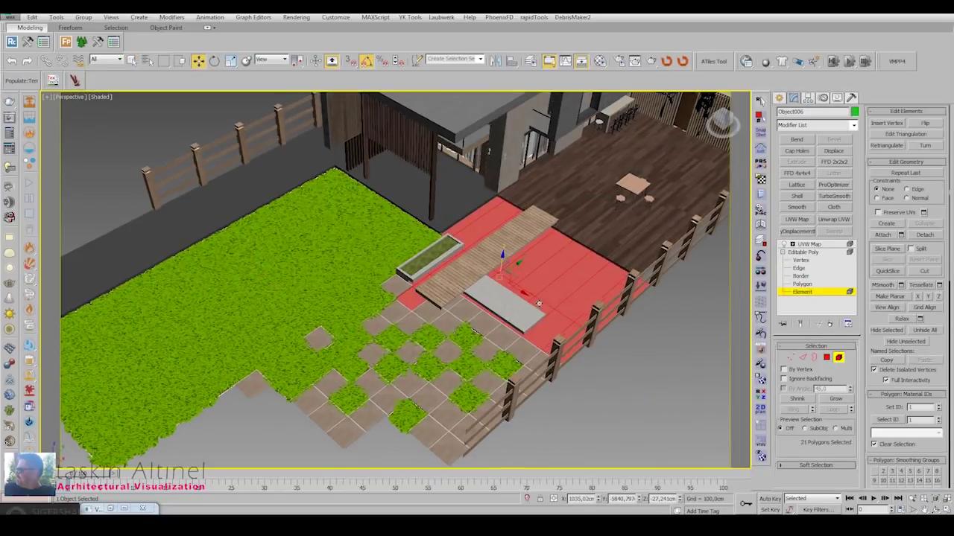
pyautogui.click(924, 236)
pyautogui.press('Return')
# Scatter Forest002 over the detached floor and apply a Gravel preset from the library.
pyautogui.scroll(4, 571, 301)
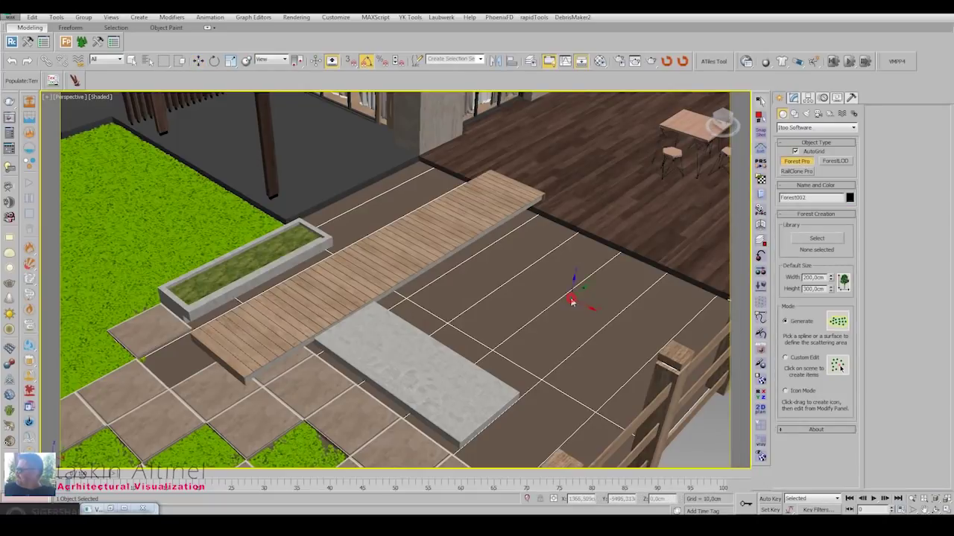
pyautogui.click(571, 300)
pyautogui.click(920, 195)
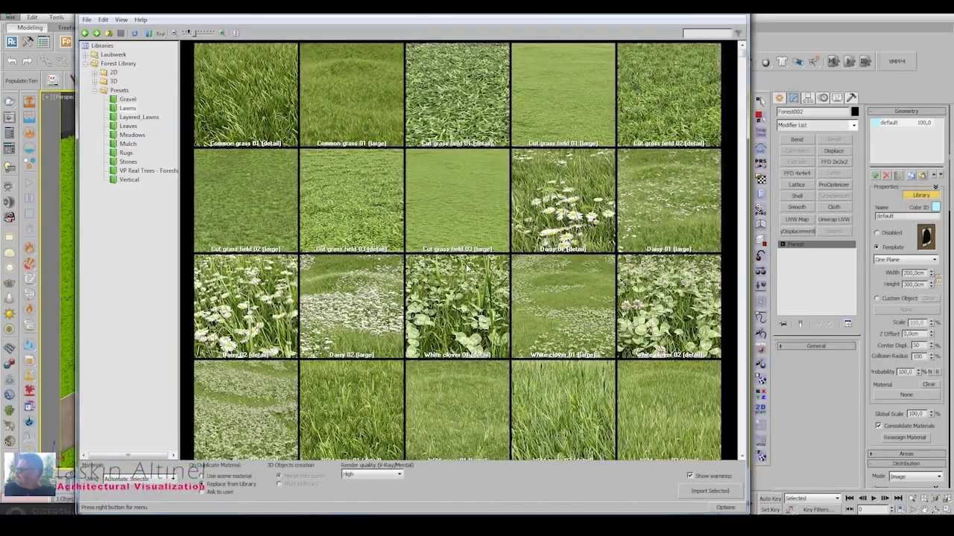
pyautogui.click(127, 100)
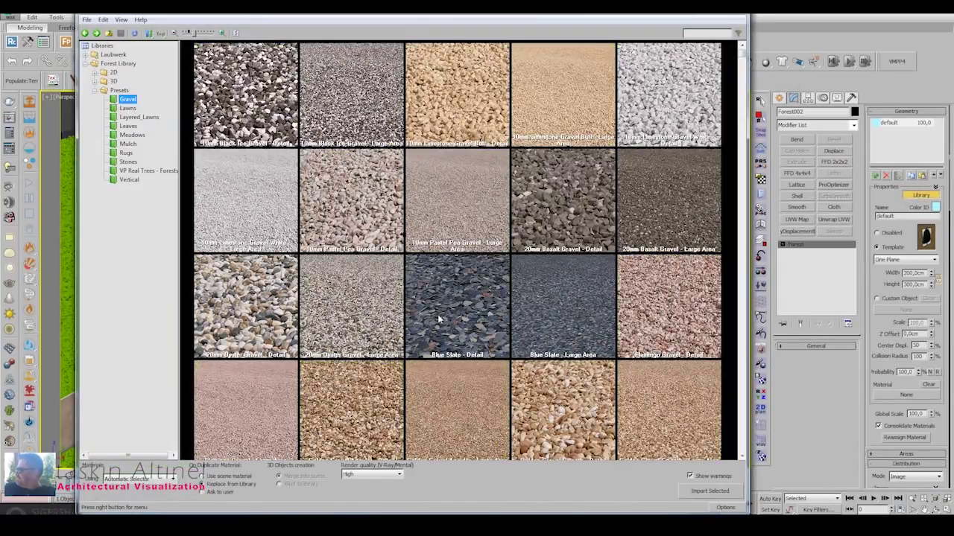
pyautogui.click(557, 313)
pyautogui.scroll(-3, 557, 313)
pyautogui.scroll(3, 377, 325)
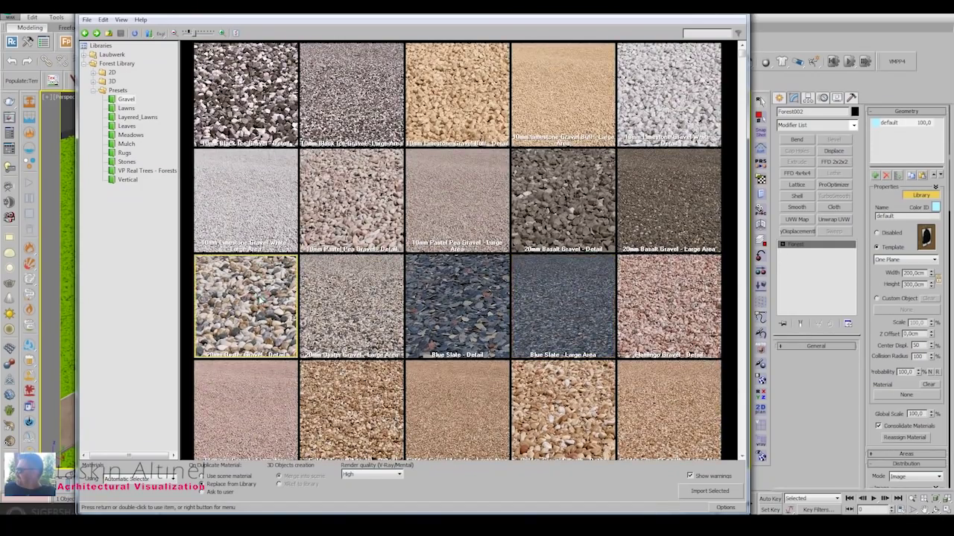
pyautogui.doubleClick(266, 295)
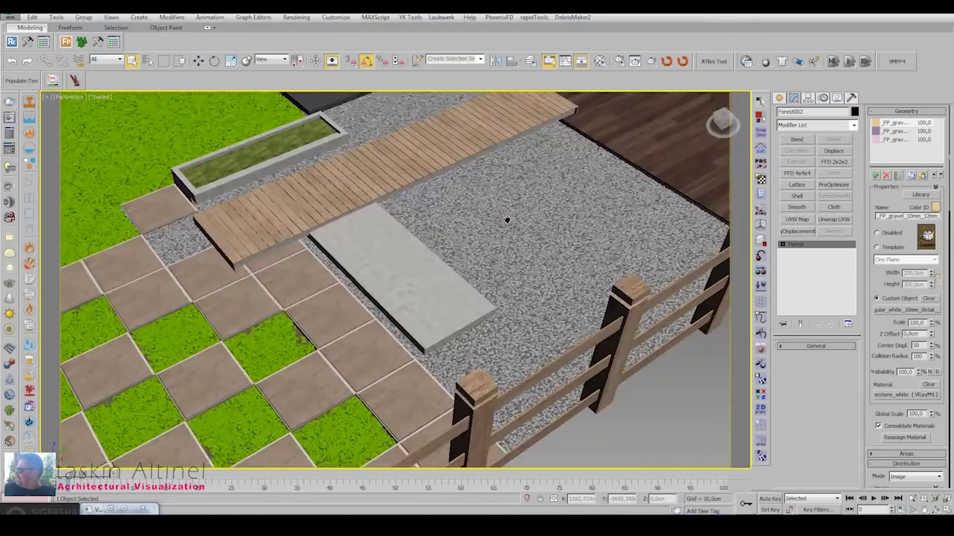
# Deselect everything and zoom out to review the gravel around the walkway.
pyautogui.scroll(5, 506, 220)
pyautogui.scroll(-5, 500, 261)
pyautogui.scroll(-5, 495, 283)
pyautogui.click(492, 302)
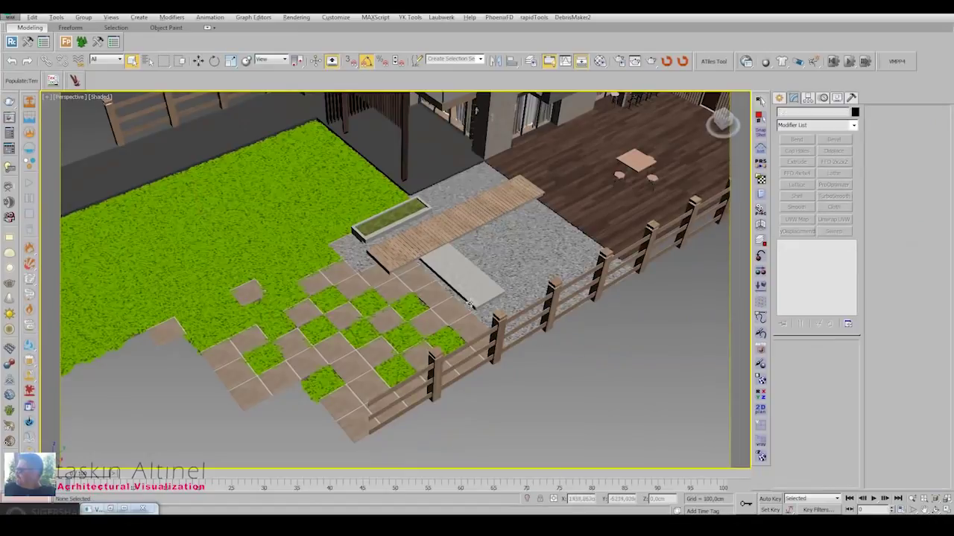
pyautogui.scroll(-4, 492, 302)
pyautogui.scroll(-3, 492, 302)
# Export the white fur object beside the fence as a V-Ray mesh proxy.
pyautogui.moveTo(491, 302); pyautogui.dragTo(259, 284, button='middle')
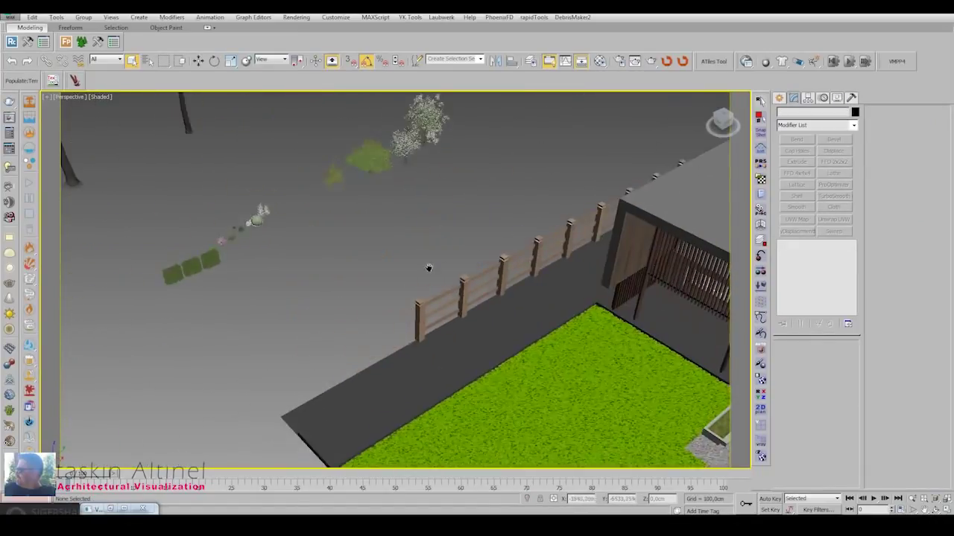
pyautogui.click(259, 284)
pyautogui.press('w')
pyautogui.press('z')
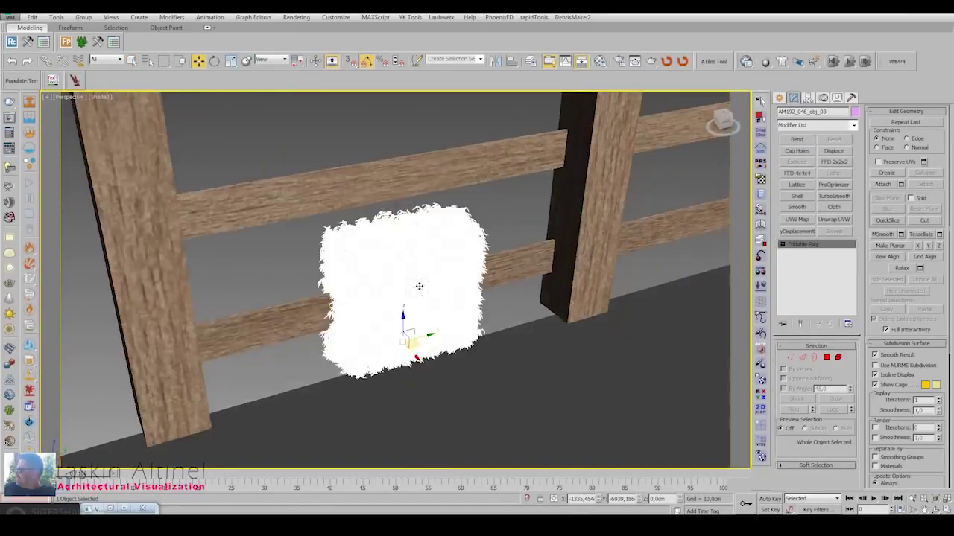
pyautogui.press('m')
pyautogui.rightClick(406, 257)
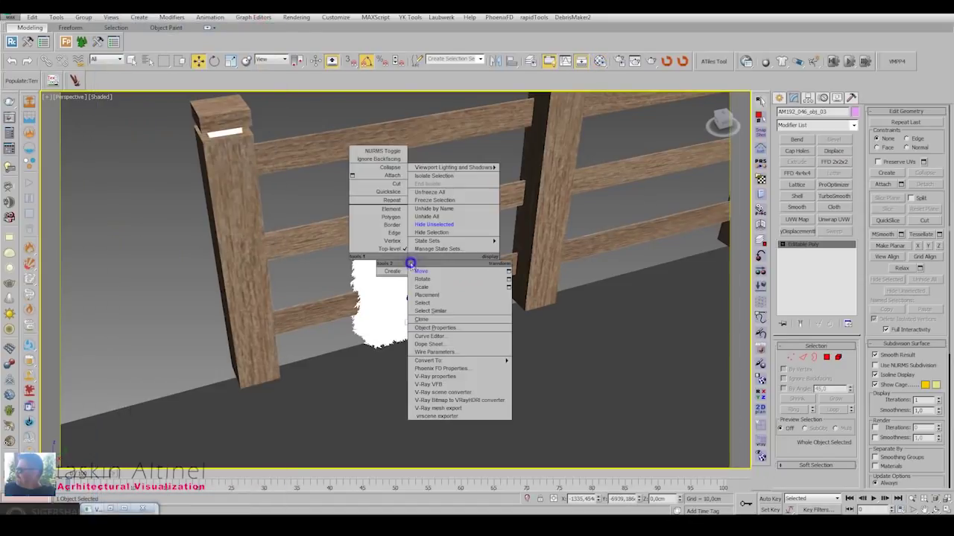
pyautogui.click(414, 268)
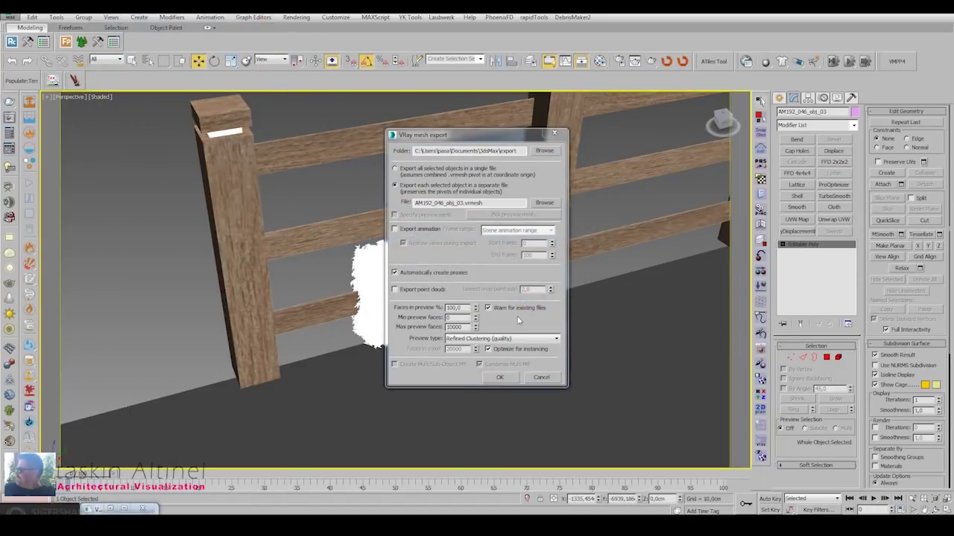
pyautogui.press('Return')
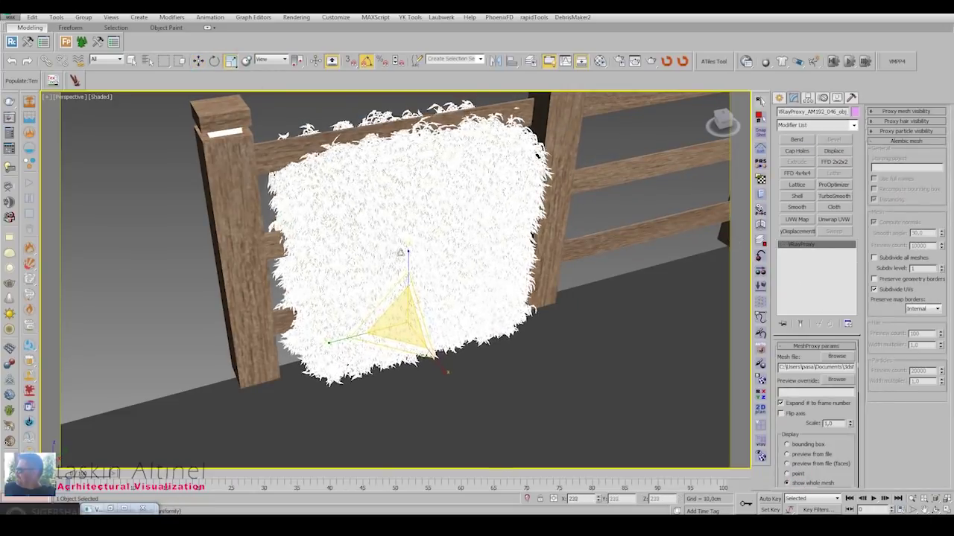
# Select the single fur proxy panel along the fence and zoom onto it.
pyautogui.rightClick(406, 289)
pyautogui.click(415, 296)
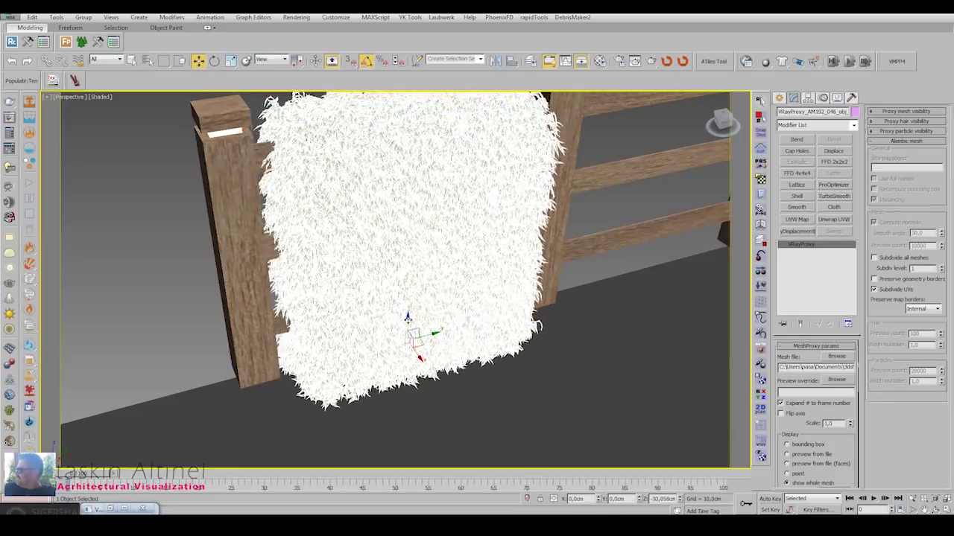
pyautogui.keyDown('alt'); pyautogui.moveTo(412, 298); pyautogui.dragTo(344, 279, button='middle'); pyautogui.keyUp('alt')
pyautogui.click(345, 279)
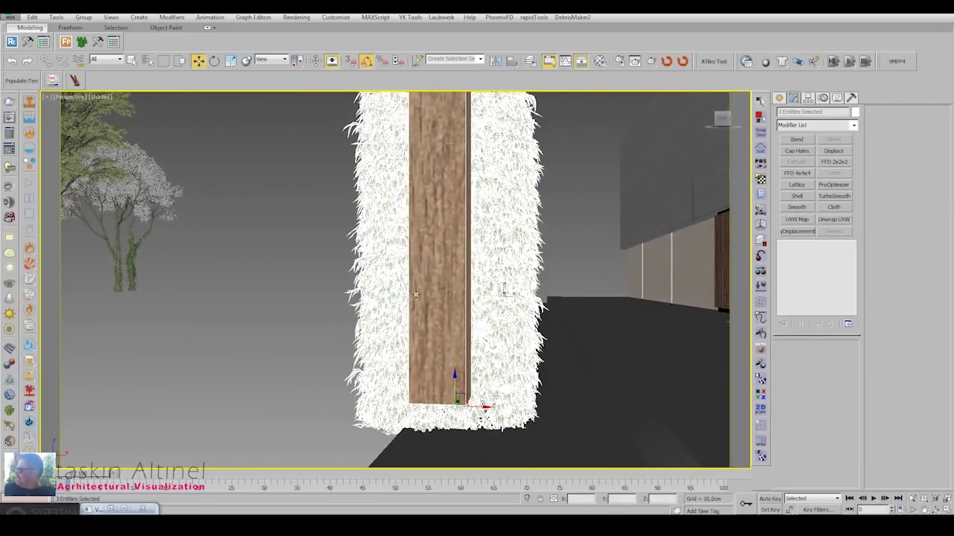
pyautogui.moveTo(345, 279)
pyautogui.keyDown('alt'); pyautogui.mouseDown(button='middle')
pyautogui.moveTo(446, 335)
pyautogui.moveTo(404, 298)
pyautogui.moveTo(372, 291)
pyautogui.mouseUp(button='middle'); pyautogui.keyUp('alt')
pyautogui.click(404, 313)
pyautogui.press('z')
# Shift-drag clone the fur panel into the next gap between fence posts.
pyautogui.rightClick(260, 351)
pyautogui.click(273, 366)
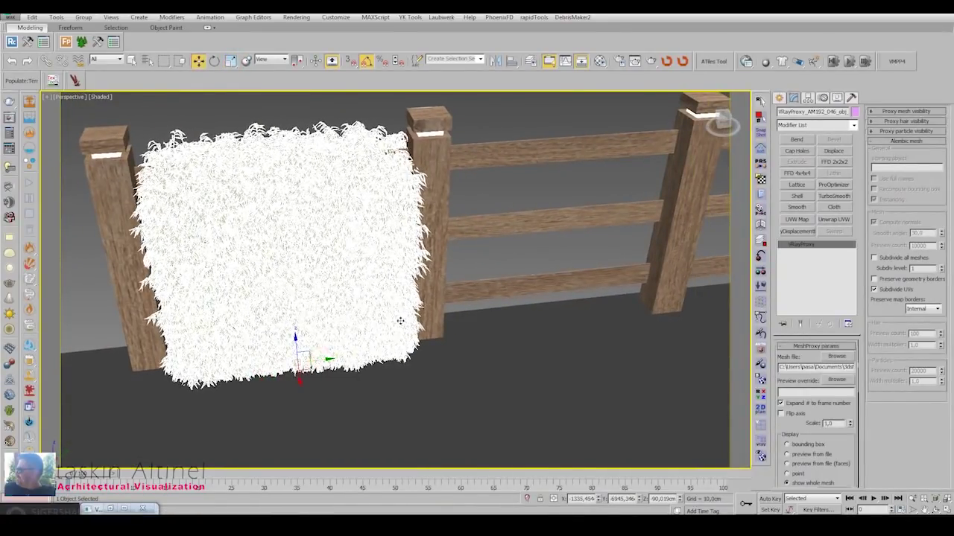
pyautogui.moveTo(332, 362); pyautogui.dragTo(213, 362, button='middle')
pyautogui.moveTo(209, 326); pyautogui.dragTo(465, 326)
pyautogui.click(477, 305)
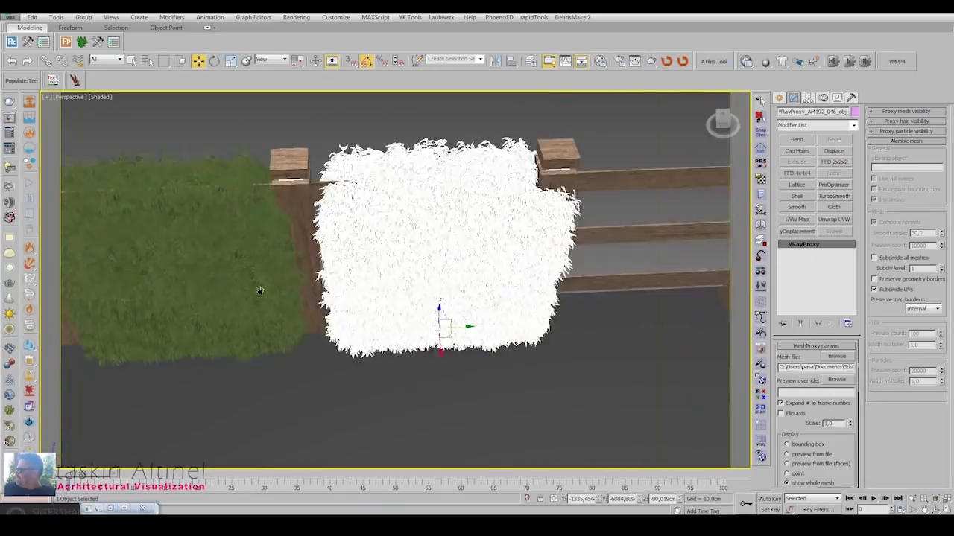
pyautogui.scroll(2, 443, 260)
pyautogui.scroll(3, 443, 260)
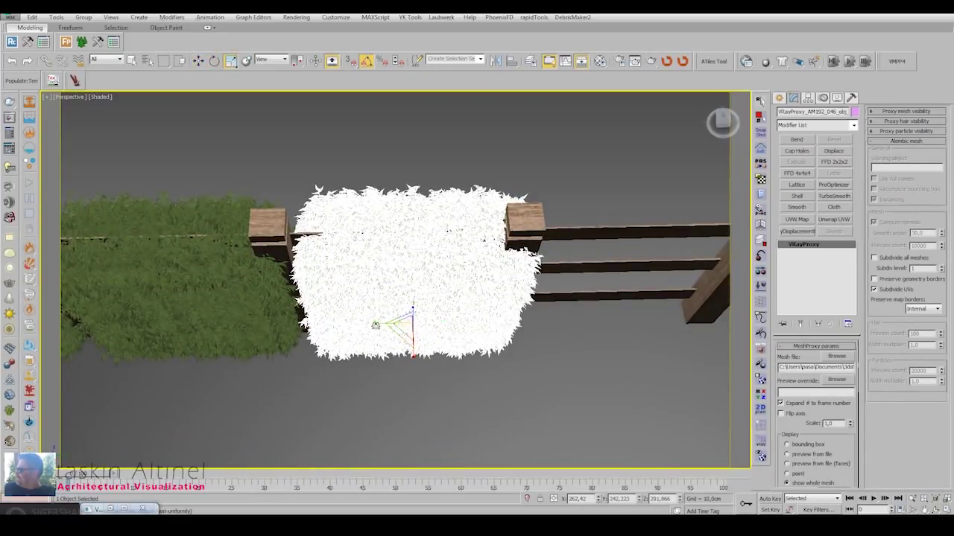
# Move the grass clump into its fence slot and clone more fur panels into the remaining gaps.
pyautogui.rightClick(376, 326)
pyautogui.click(436, 323)
pyautogui.moveTo(437, 323); pyautogui.dragTo(347, 285, button='middle')
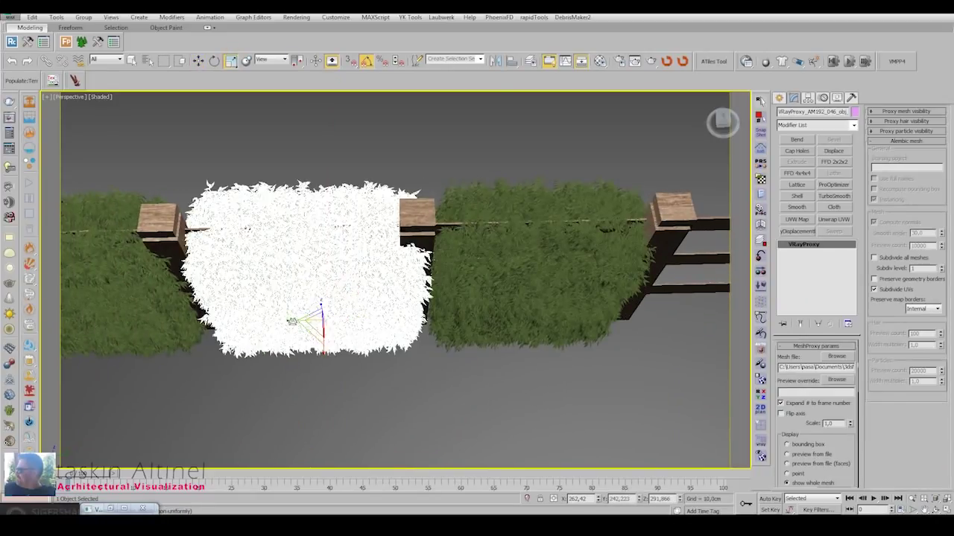
pyautogui.rightClick(292, 322)
pyautogui.click(307, 328)
pyautogui.moveTo(328, 321)
pyautogui.mouseDown()
pyautogui.moveTo(524, 304)
pyautogui.moveTo(245, 315)
pyautogui.moveTo(436, 308)
pyautogui.mouseUp()
pyautogui.click(476, 304)
pyautogui.moveTo(437, 308); pyautogui.dragTo(405, 302, button='middle')
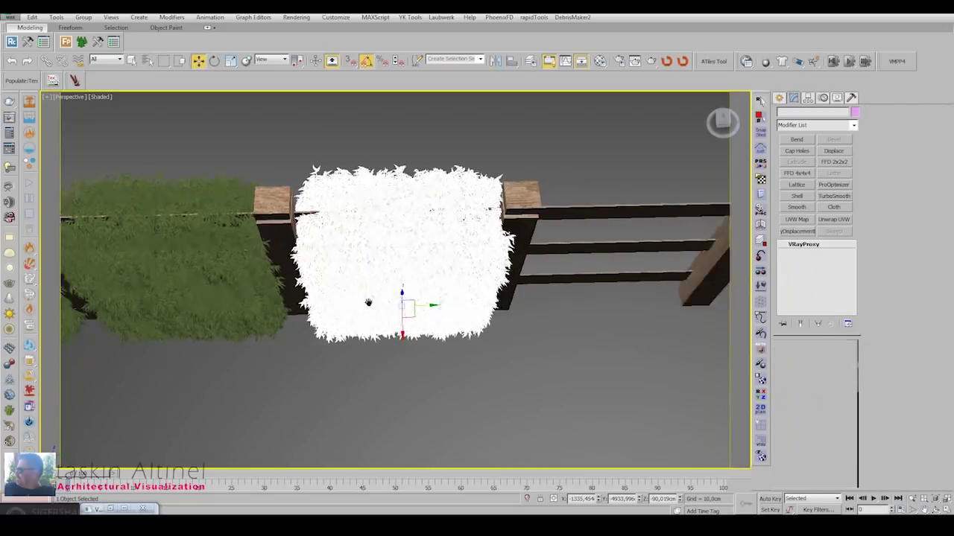
pyautogui.moveTo(404, 302)
pyautogui.mouseDown()
pyautogui.moveTo(234, 318)
pyautogui.moveTo(405, 313)
pyautogui.mouseUp()
pyautogui.moveTo(405, 313); pyautogui.dragTo(281, 319, button='middle')
pyautogui.keyDown('shift'); pyautogui.moveTo(281, 319); pyautogui.dragTo(465, 322); pyautogui.keyUp('shift')
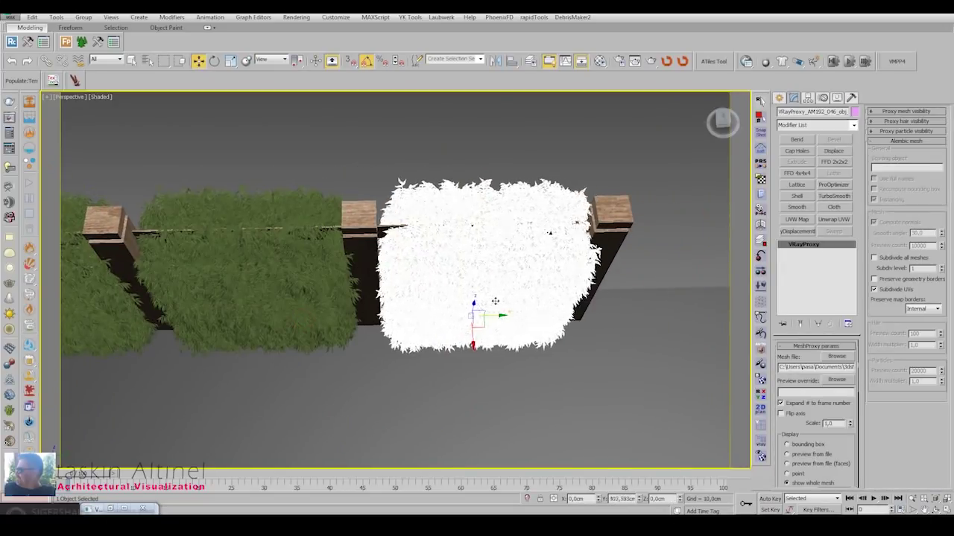
# Switch to the Top view and start a VRayPhysicalCamera.
pyautogui.press('t')
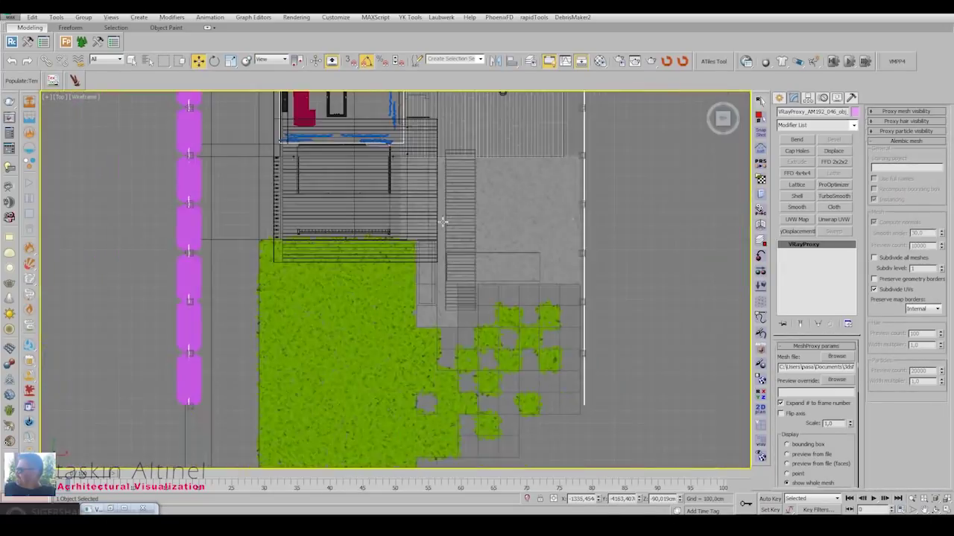
pyautogui.click(778, 97)
pyautogui.click(835, 160)
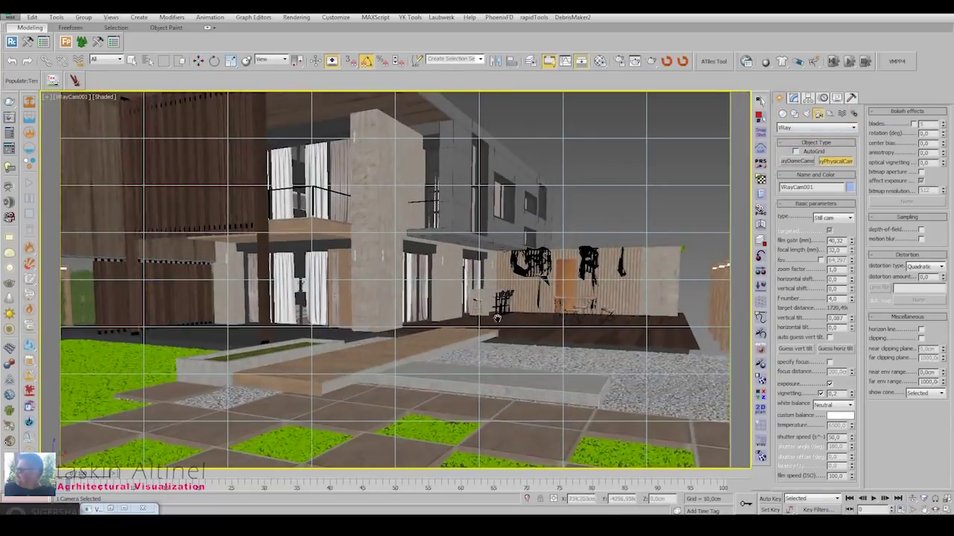
# Place the VRayPhysicalCamera framing the house from the garden and select it.
pyautogui.rightClick(518, 342)
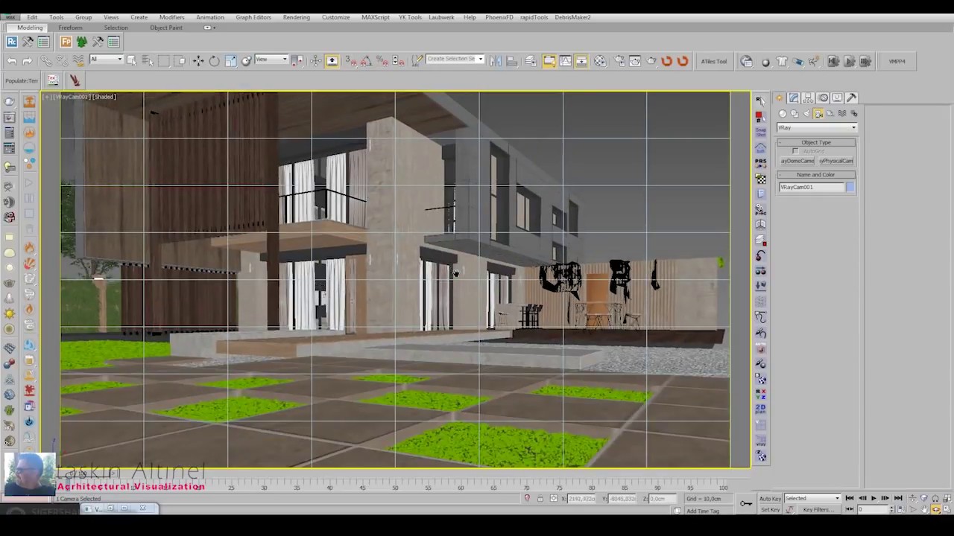
pyautogui.click(794, 99)
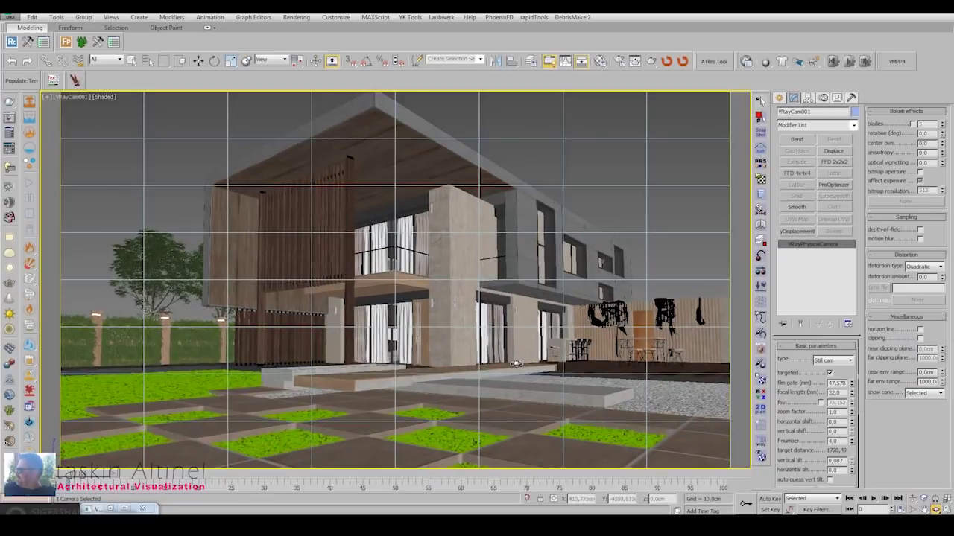
pyautogui.click(82, 97)
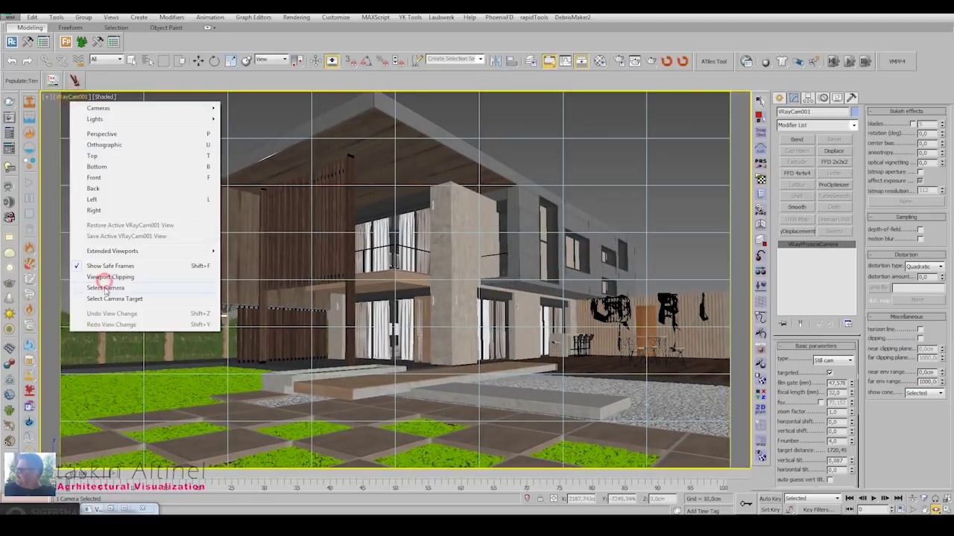
pyautogui.click(102, 274)
pyautogui.scroll(-3, 815, 417)
# In V-Ray Render Setup, use the Area image filter, Advanced Global DMC and Reinhard color mapping.
pyautogui.click(619, 61)
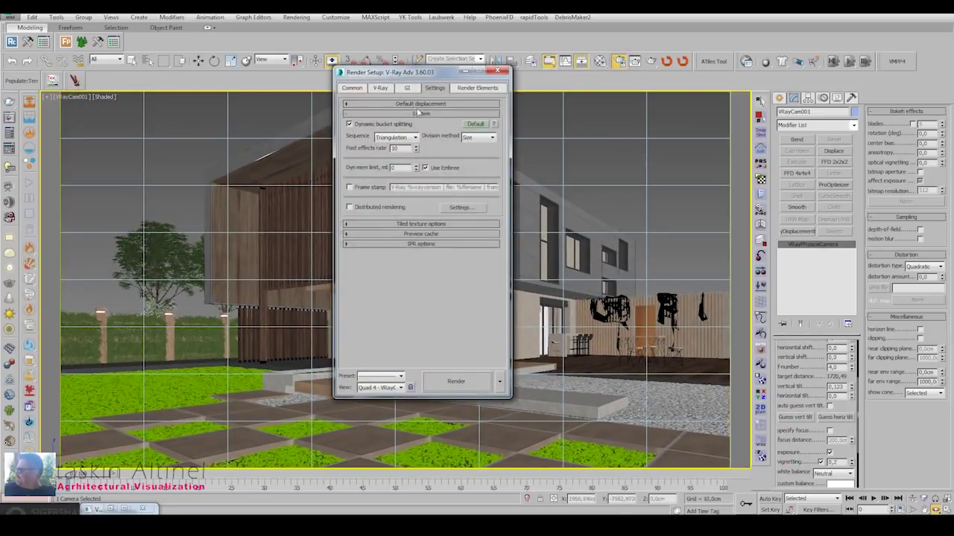
pyautogui.click(380, 87)
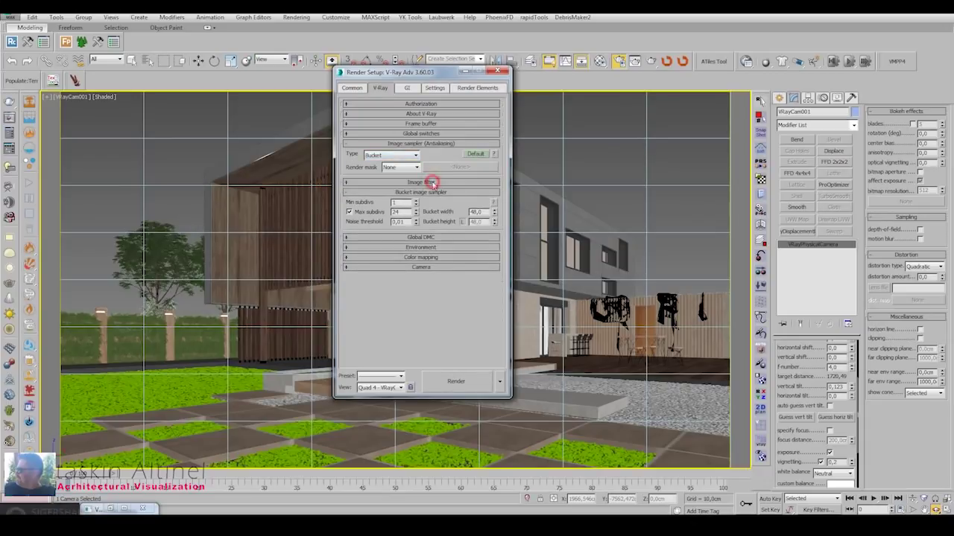
pyautogui.click(421, 237)
pyautogui.click(421, 181)
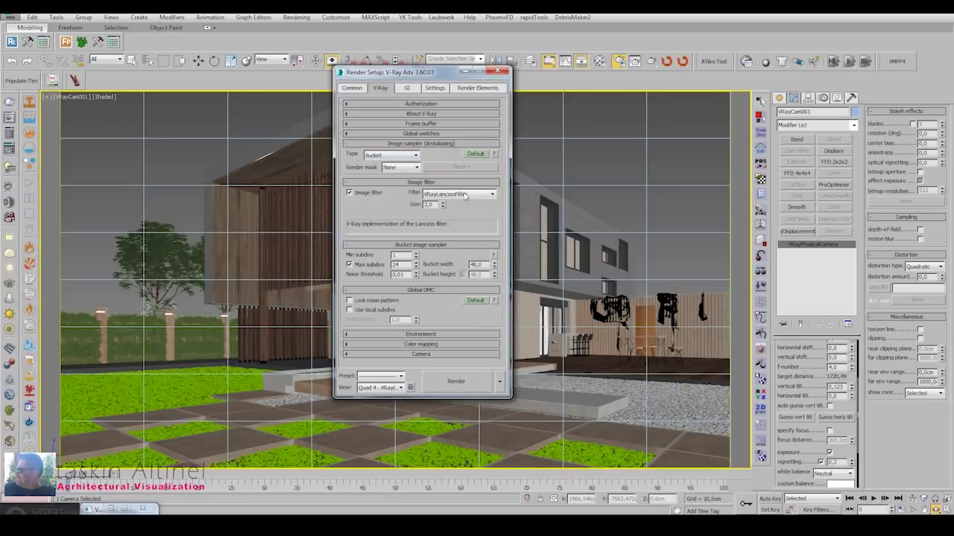
pyautogui.click(479, 301)
pyautogui.click(422, 353)
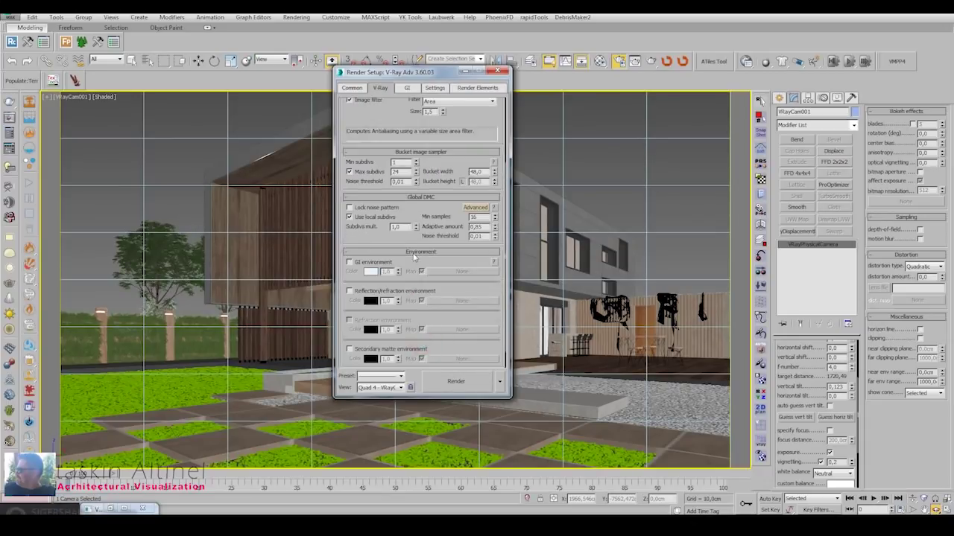
pyautogui.scroll(-3, 423, 350)
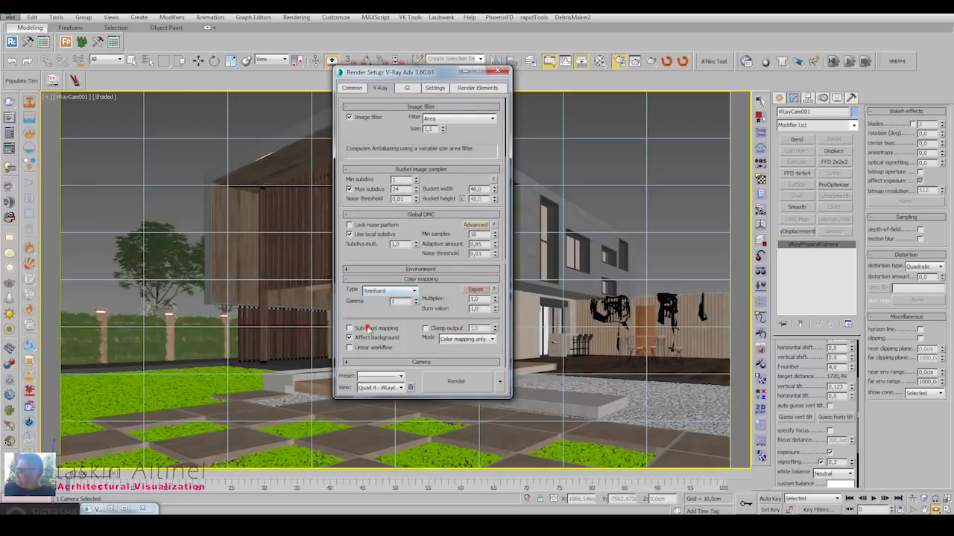
# Set the primary GI engine to Irradiance map at Low, adjust Light cache subdivisions, and close.
pyautogui.click(406, 88)
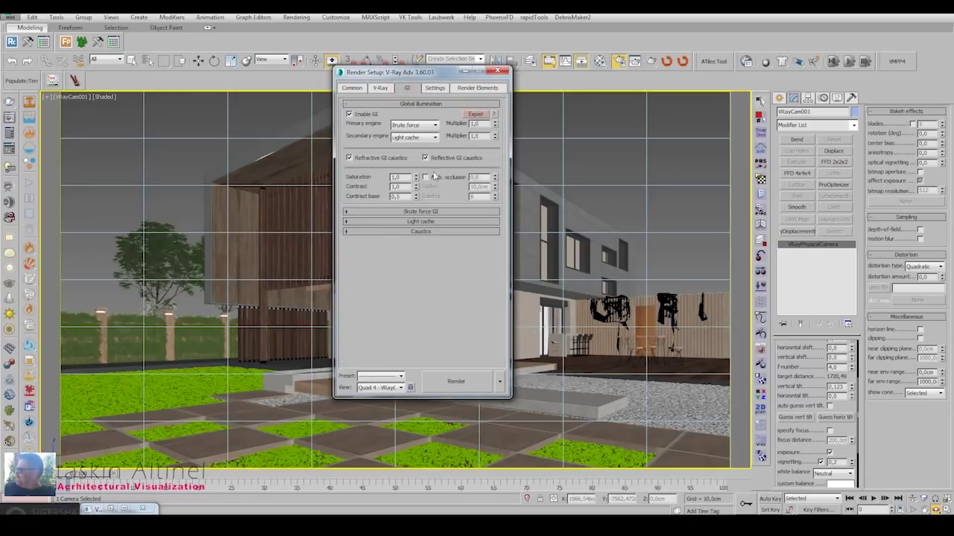
pyautogui.click(428, 213)
pyautogui.click(475, 222)
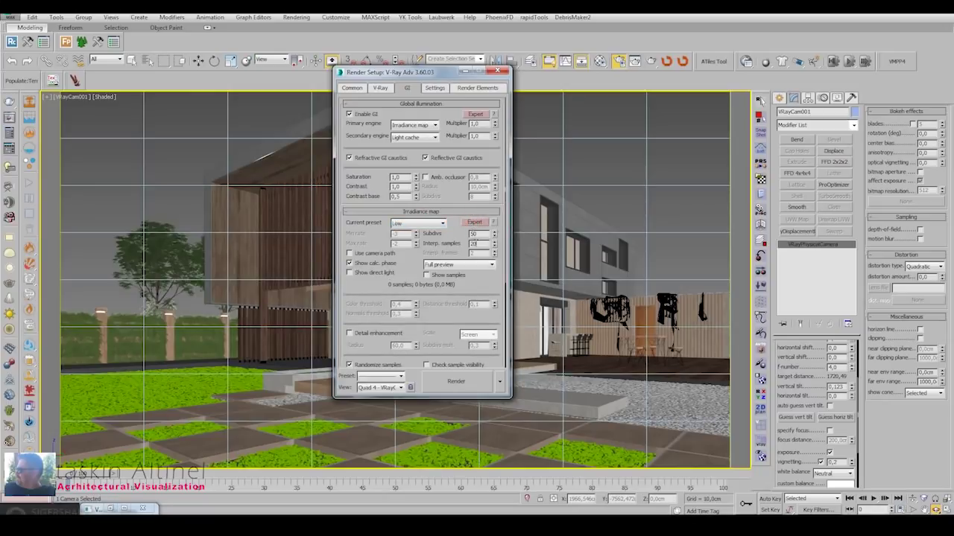
pyautogui.scroll(-2, 447, 260)
pyautogui.scroll(-2, 433, 283)
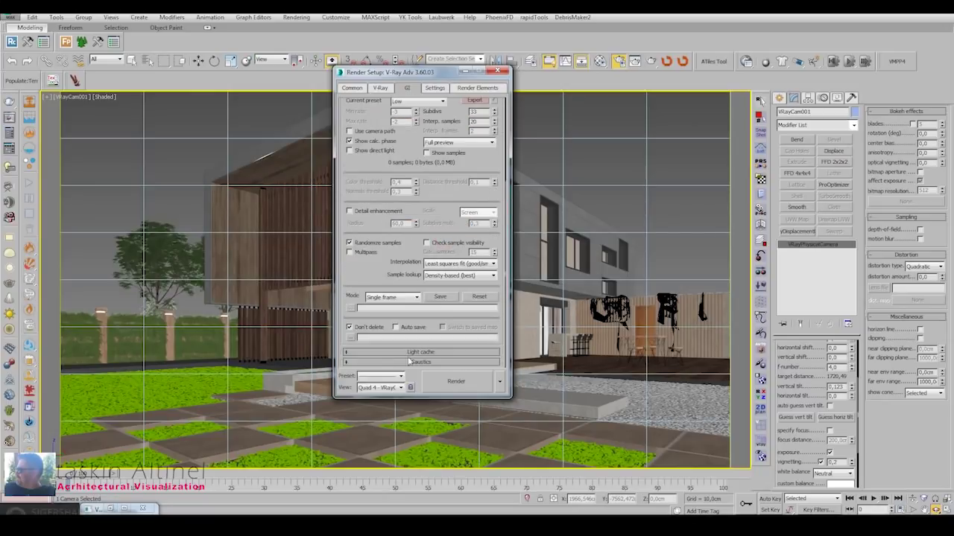
pyautogui.scroll(-2, 417, 298)
pyautogui.click(402, 310)
pyautogui.click(498, 71)
# Create a VRaySun in the Top view aimed at the house, answering the V-Ray sky prompt.
pyautogui.hotkey('alt', 'w')
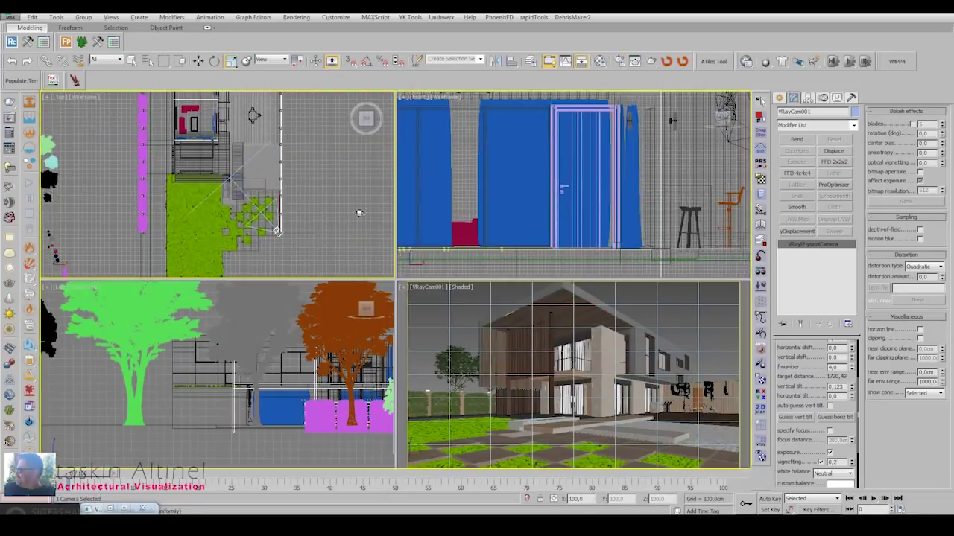
pyautogui.hotkey('alt', 'w')
pyautogui.click(779, 98)
pyautogui.click(806, 113)
pyautogui.click(785, 151)
pyautogui.click(836, 170)
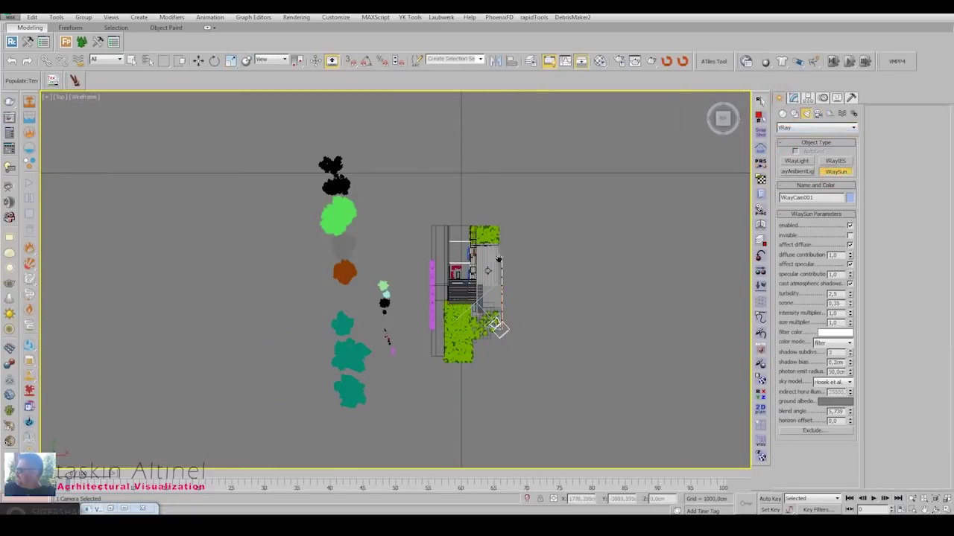
pyautogui.moveTo(237, 437); pyautogui.dragTo(291, 416, button='middle')
pyautogui.moveTo(486, 277); pyautogui.dragTo(486, 278)
pyautogui.click(506, 294)
# Set the sun's intensity multiplier to 0.02 and render the VRayCam001 view.
pyautogui.hotkey('alt', 'w')
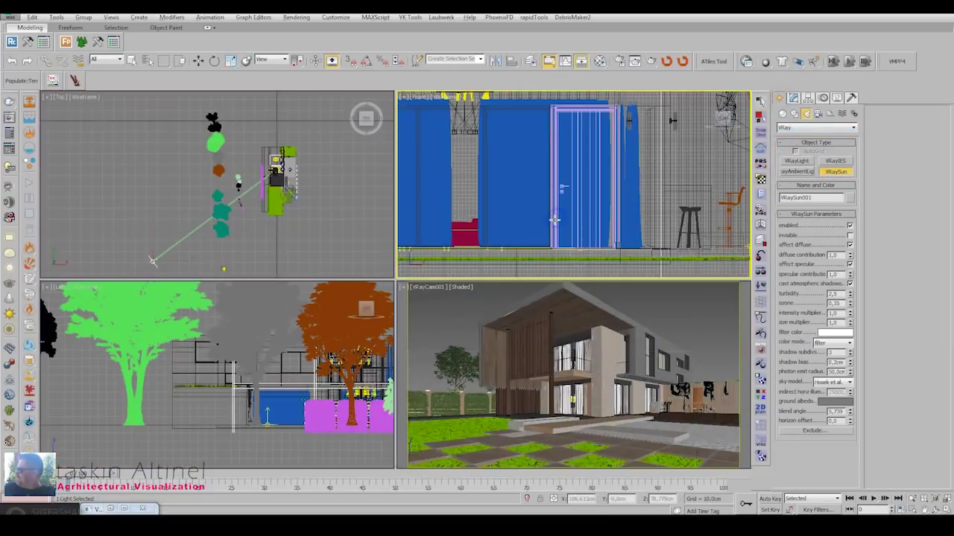
pyautogui.hotkey('alt', 'w')
pyautogui.scroll(-5, 477, 321)
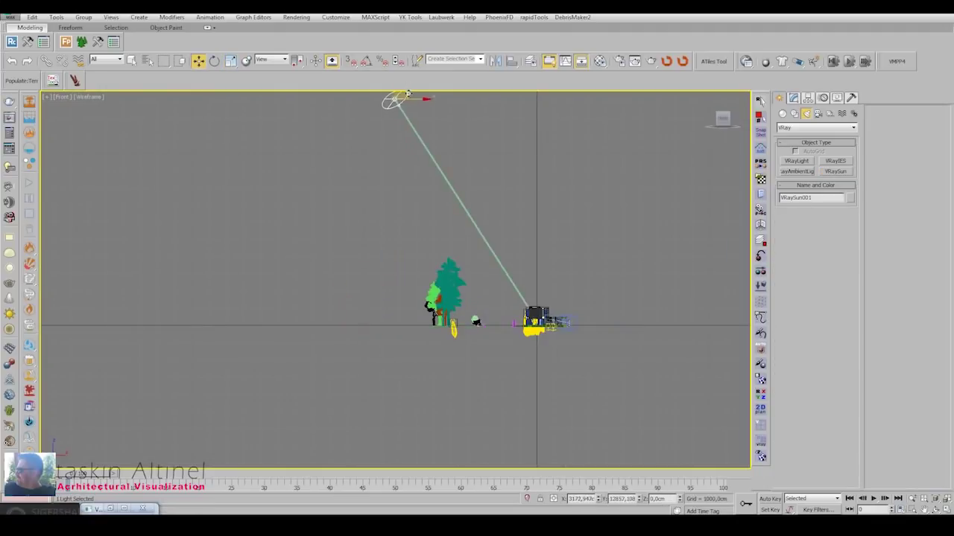
pyautogui.hotkey('alt', 'w')
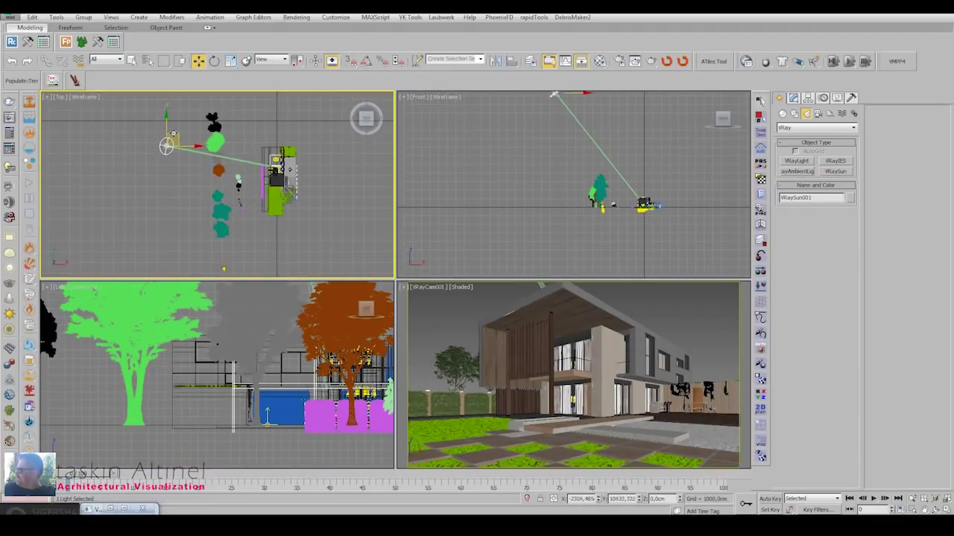
pyautogui.rightClick(574, 336)
pyautogui.hotkey('alt', 'w')
pyautogui.click(794, 97)
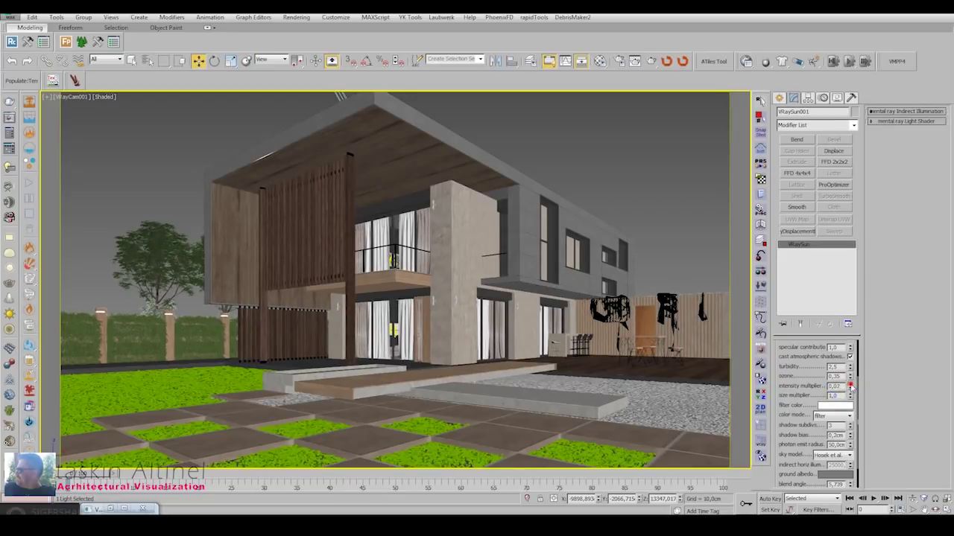
pyautogui.click(635, 61)
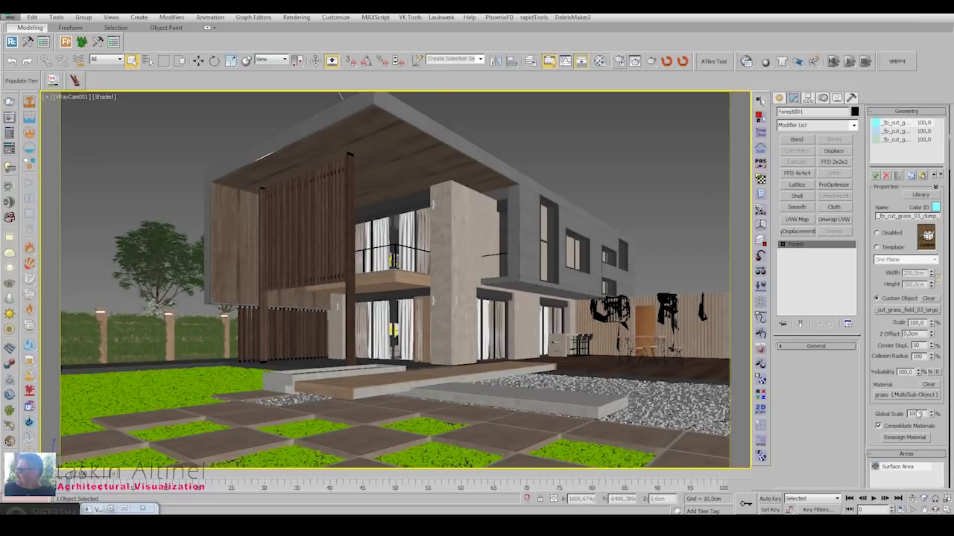
# Show the grass Forest scatter's Transform rollout with Global Scale 117 and orbit the perspective view.
pyautogui.rightClick(886, 357)
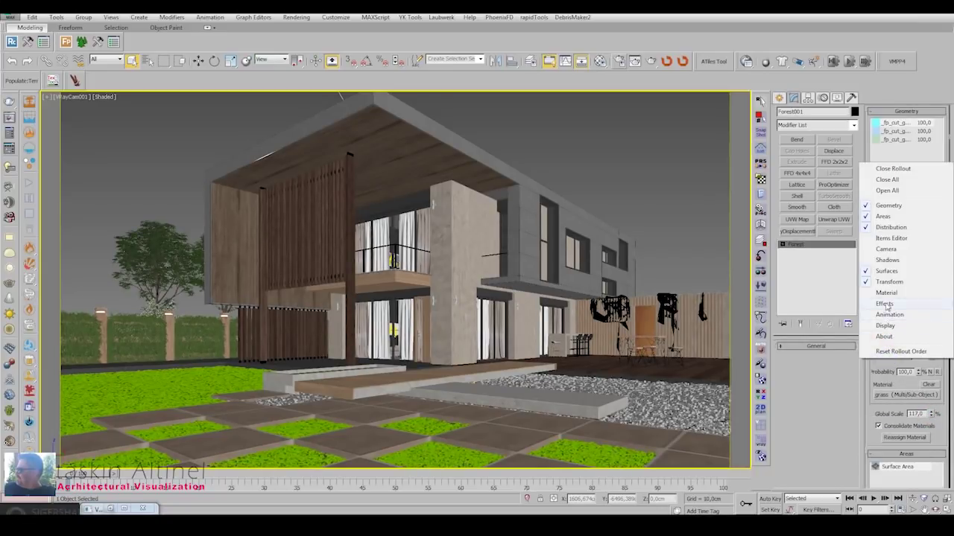
pyautogui.click(890, 308)
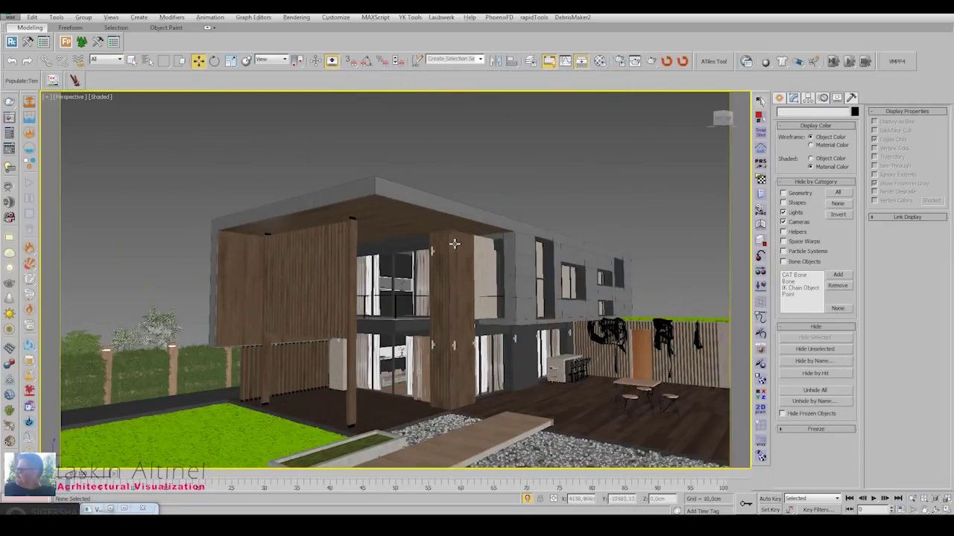
pyautogui.moveTo(454, 240)
pyautogui.keyDown('alt'); pyautogui.mouseDown(button='middle')
pyautogui.moveTo(496, 261)
pyautogui.moveTo(274, 215)
pyautogui.mouseUp(button='middle'); pyautogui.keyUp('alt')
pyautogui.scroll(-5, 495, 260)
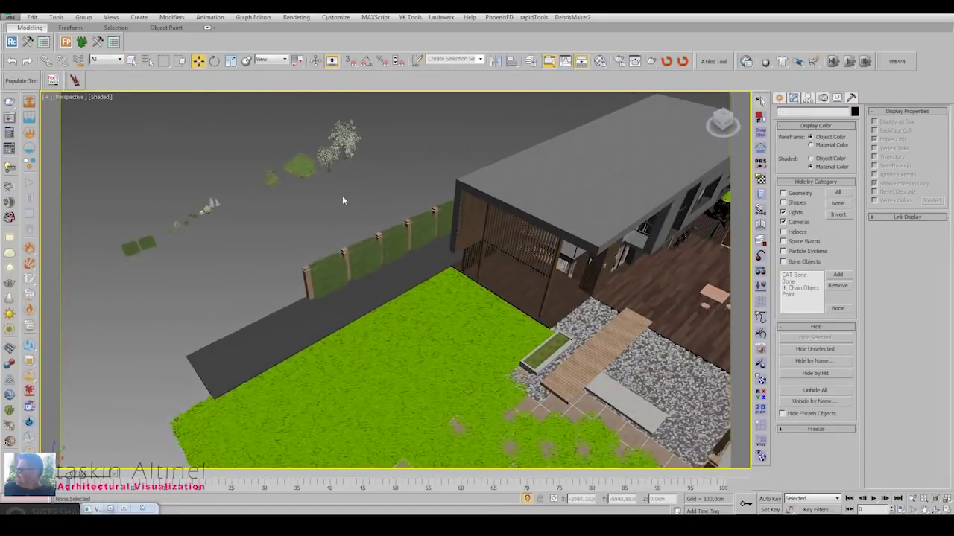
# Zoom in on the plant proxies beside the walkway and select two of them.
pyautogui.scroll(5, 274, 210)
pyautogui.scroll(5, 287, 216)
pyautogui.scroll(5, 291, 193)
pyautogui.click(293, 170)
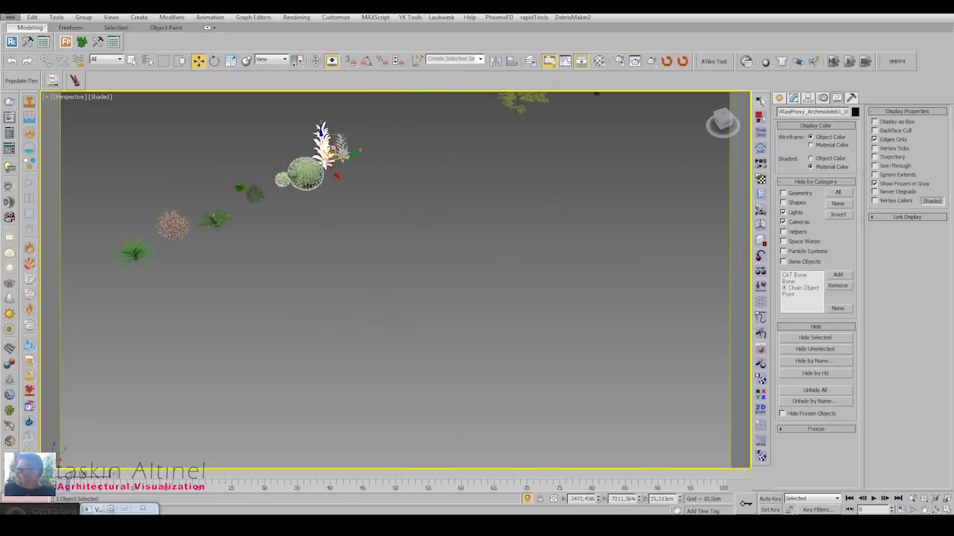
pyautogui.scroll(2, 293, 171)
pyautogui.moveTo(293, 171)
pyautogui.keyDown('alt'); pyautogui.mouseDown(button='middle')
pyautogui.moveTo(289, 192)
pyautogui.moveTo(389, 227)
pyautogui.mouseUp(button='middle'); pyautogui.keyUp('alt')
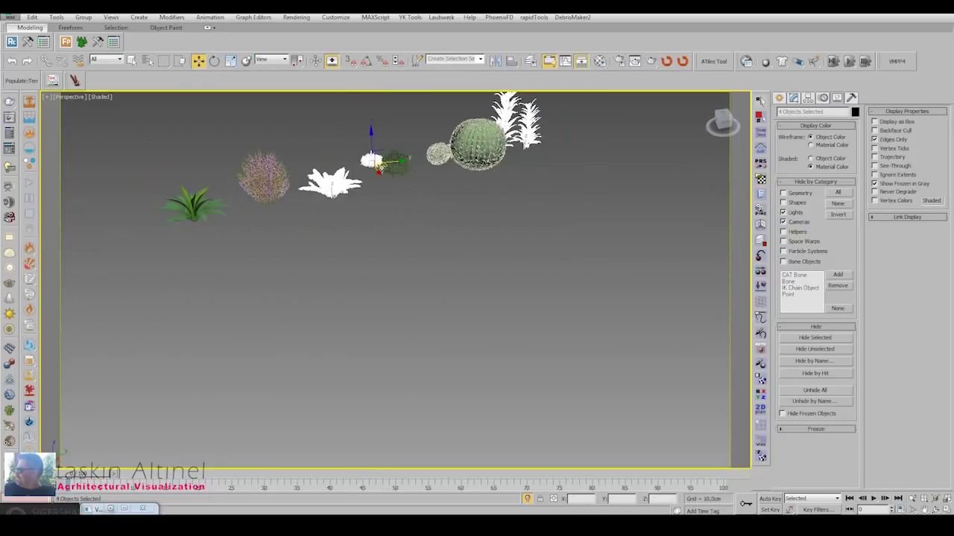
pyautogui.scroll(-5, 389, 227)
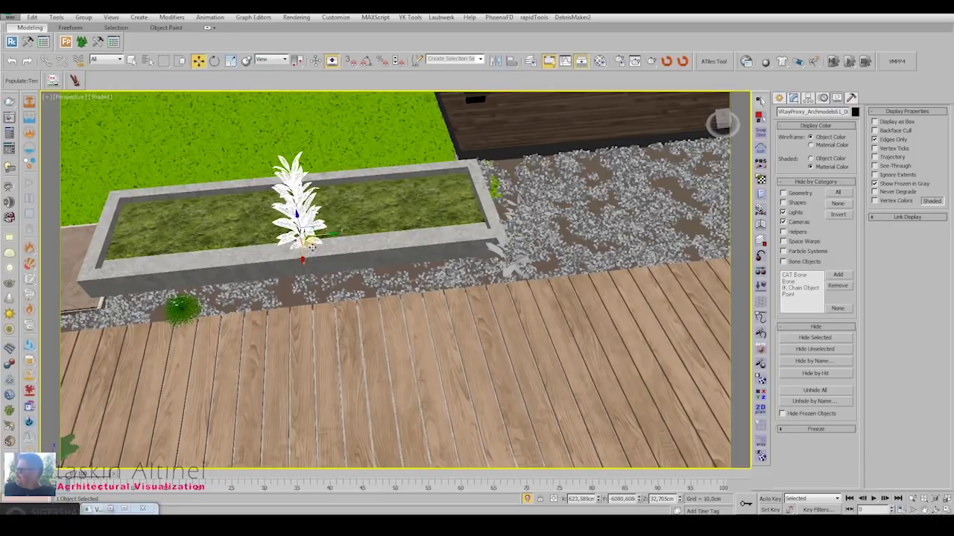
# Clone a plant proxy into the raised planter and make a second copy.
pyautogui.keyDown('shift'); pyautogui.moveTo(488, 250); pyautogui.dragTo(340, 221); pyautogui.keyUp('shift')
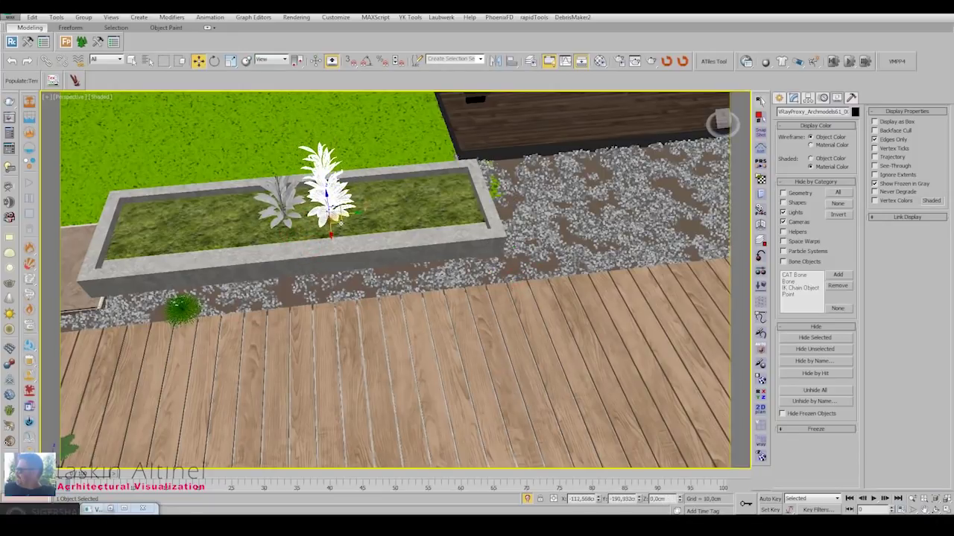
pyautogui.moveTo(461, 259)
pyautogui.keyDown('alt'); pyautogui.mouseDown(button='middle')
pyautogui.moveTo(334, 228)
pyautogui.moveTo(555, 225)
pyautogui.mouseUp(button='middle'); pyautogui.keyUp('alt')
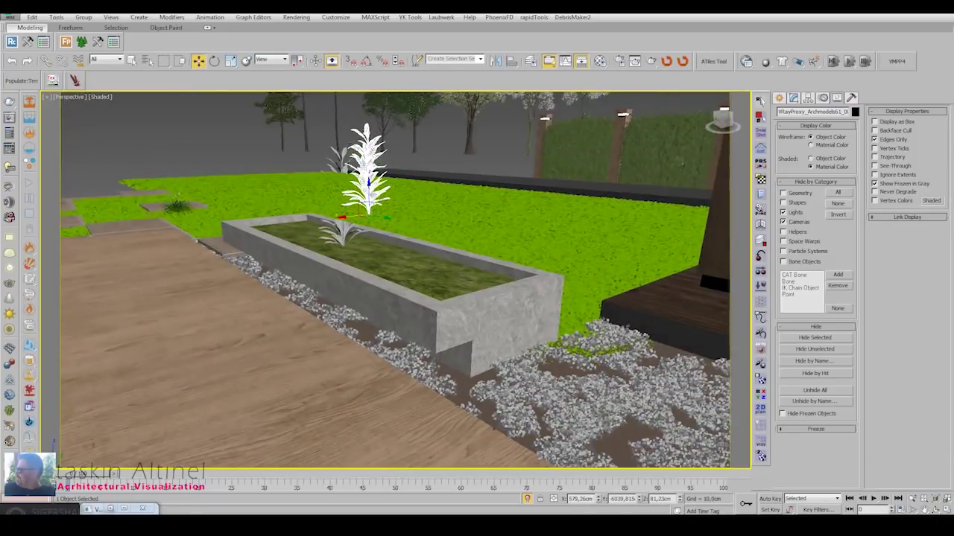
pyautogui.keyDown('alt'); pyautogui.moveTo(368, 223); pyautogui.dragTo(370, 240, button='middle'); pyautogui.keyUp('alt')
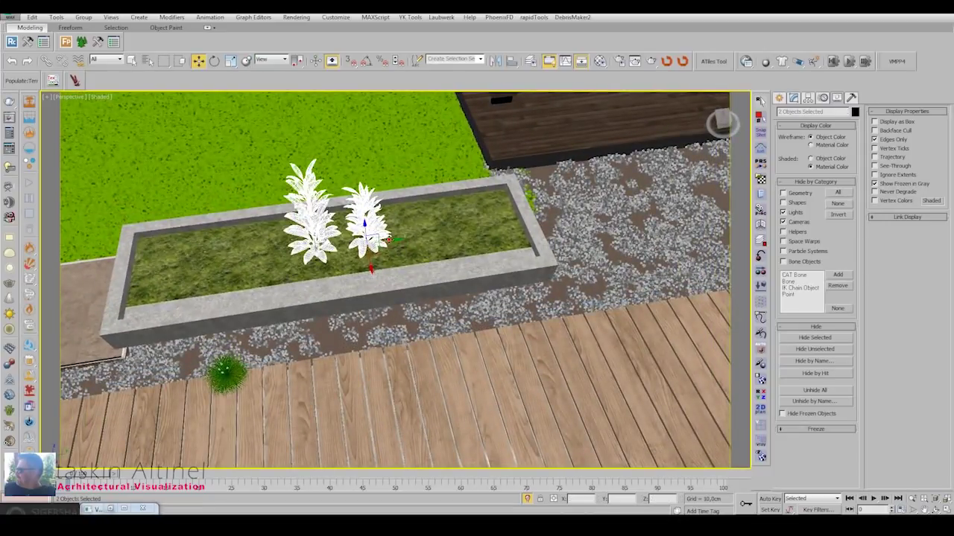
pyautogui.hotkey('ctrl', 'z')
pyautogui.keyDown('shift'); pyautogui.moveTo(378, 237); pyautogui.dragTo(295, 246); pyautogui.keyUp('shift')
pyautogui.click(485, 304)
# Rotate the copied plant, then frame the Festuca clump and planter from above.
pyautogui.press('e')
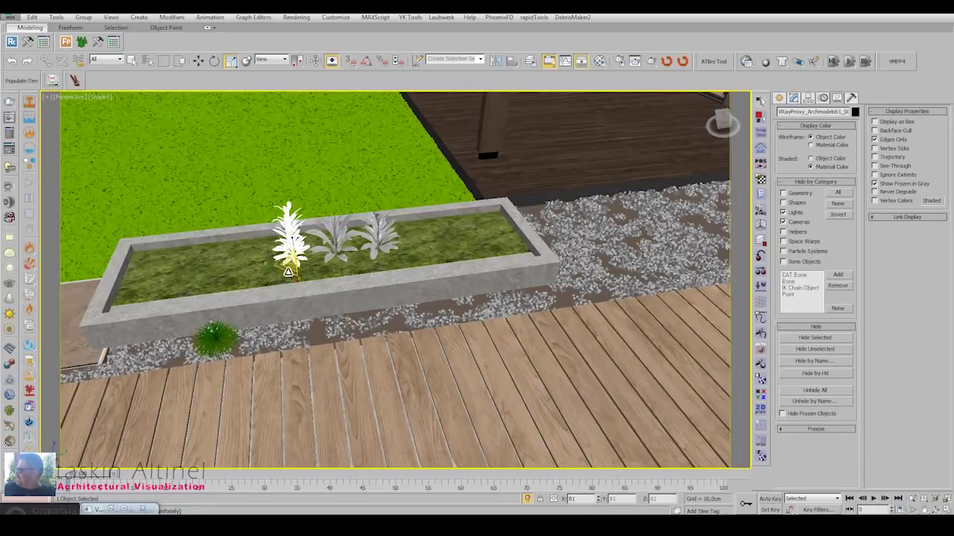
pyautogui.rightClick(370, 216)
pyautogui.click(395, 228)
pyautogui.scroll(5, 376, 269)
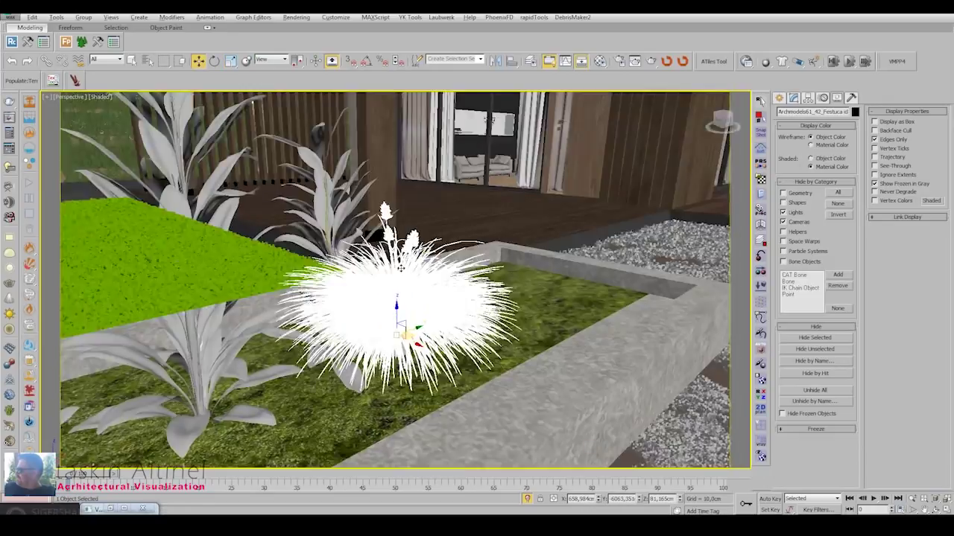
pyautogui.keyDown('alt'); pyautogui.moveTo(376, 269); pyautogui.dragTo(406, 431, button='middle'); pyautogui.keyUp('alt')
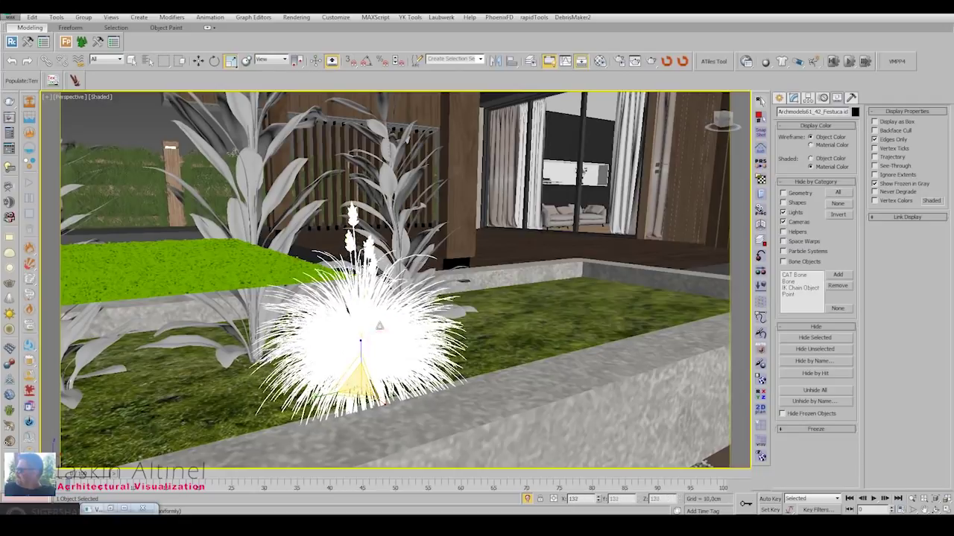
pyautogui.moveTo(447, 298)
pyautogui.keyDown('alt'); pyautogui.mouseDown(button='middle')
pyautogui.moveTo(328, 298)
pyautogui.moveTo(349, 388)
pyautogui.mouseUp(button='middle'); pyautogui.keyUp('alt')
pyautogui.press('w')
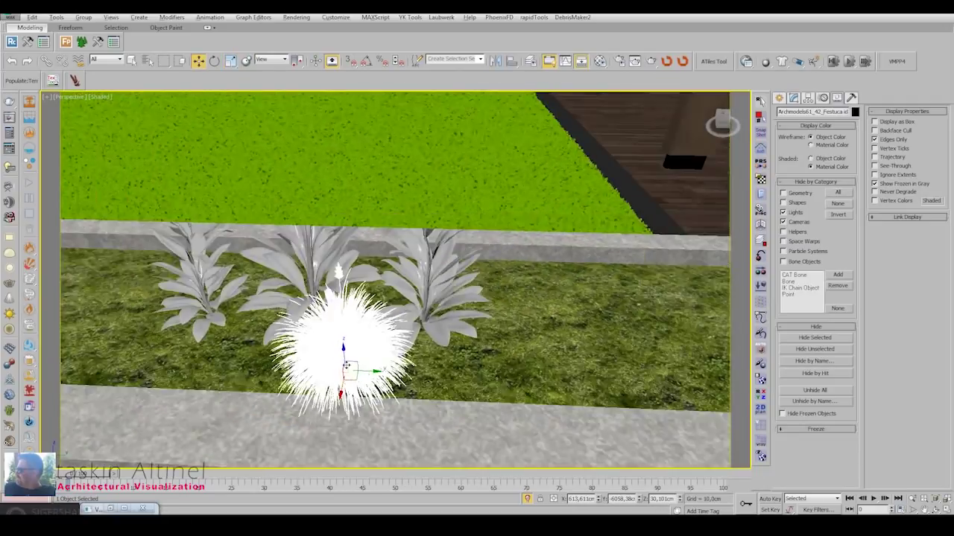
pyautogui.scroll(-3, 349, 357)
pyautogui.moveTo(372, 298)
pyautogui.keyDown('alt'); pyautogui.mouseDown(button='middle')
pyautogui.moveTo(320, 342)
pyautogui.moveTo(365, 298)
pyautogui.moveTo(387, 327)
pyautogui.mouseUp(button='middle'); pyautogui.keyUp('alt')
# Reposition the fern inside the planter and clone a second fern beside it.
pyautogui.click(380, 348)
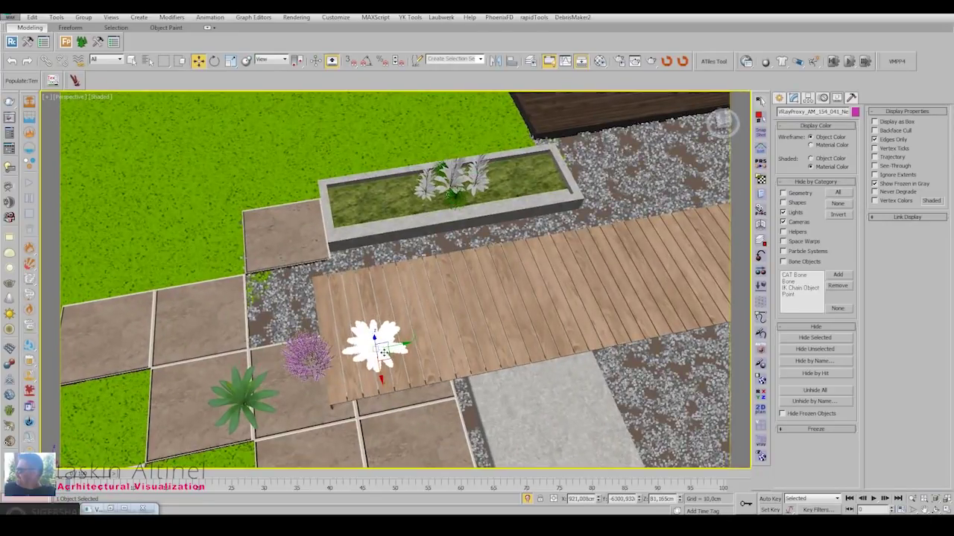
pyautogui.moveTo(384, 202)
pyautogui.keyDown('alt'); pyautogui.mouseDown(button='middle')
pyautogui.moveTo(372, 224)
pyautogui.moveTo(374, 200)
pyautogui.mouseUp(button='middle'); pyautogui.keyUp('alt')
pyautogui.scroll(5, 372, 209)
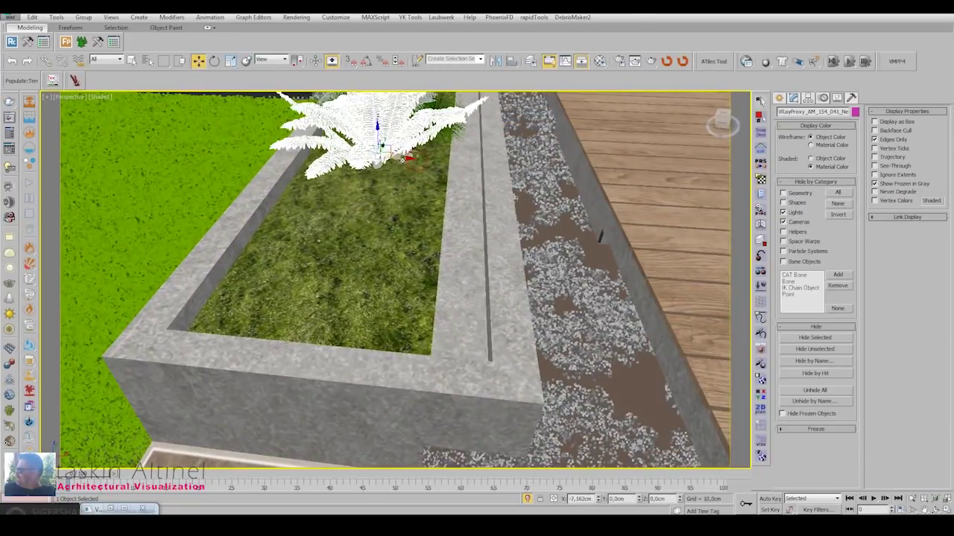
pyautogui.moveTo(373, 201); pyautogui.dragTo(372, 220)
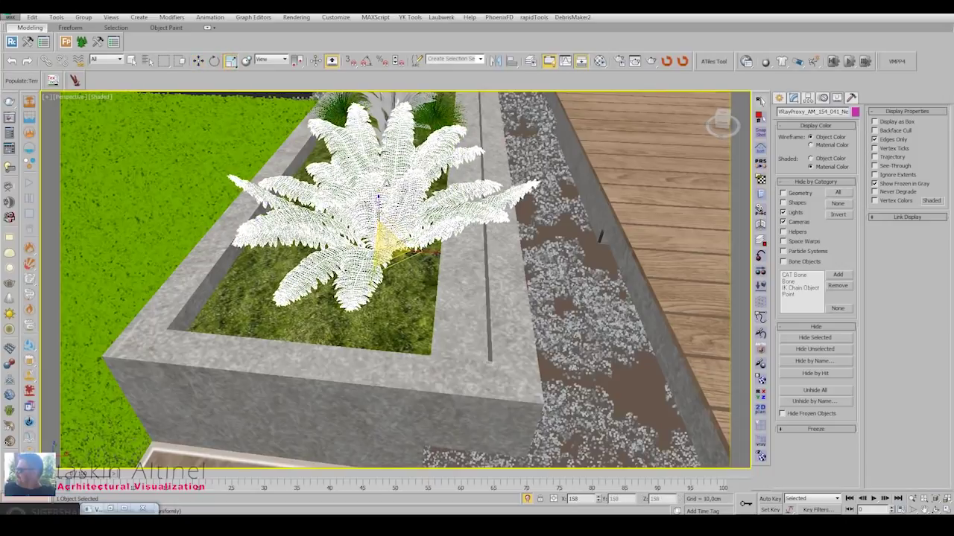
pyautogui.moveTo(343, 224)
pyautogui.keyDown('alt'); pyautogui.mouseDown(button='middle')
pyautogui.moveTo(379, 227)
pyautogui.moveTo(368, 227)
pyautogui.mouseUp(button='middle'); pyautogui.keyUp('alt')
pyautogui.moveTo(365, 235)
pyautogui.keyDown('shift'); pyautogui.mouseDown()
pyautogui.moveTo(564, 268)
pyautogui.moveTo(570, 280)
pyautogui.mouseUp(); pyautogui.keyUp('shift')
pyautogui.click(476, 308)
# Move the lavender bush to the right end of the planter.
pyautogui.keyDown('alt'); pyautogui.moveTo(447, 298); pyautogui.dragTo(313, 298, button='middle'); pyautogui.keyUp('alt')
pyautogui.click(253, 300)
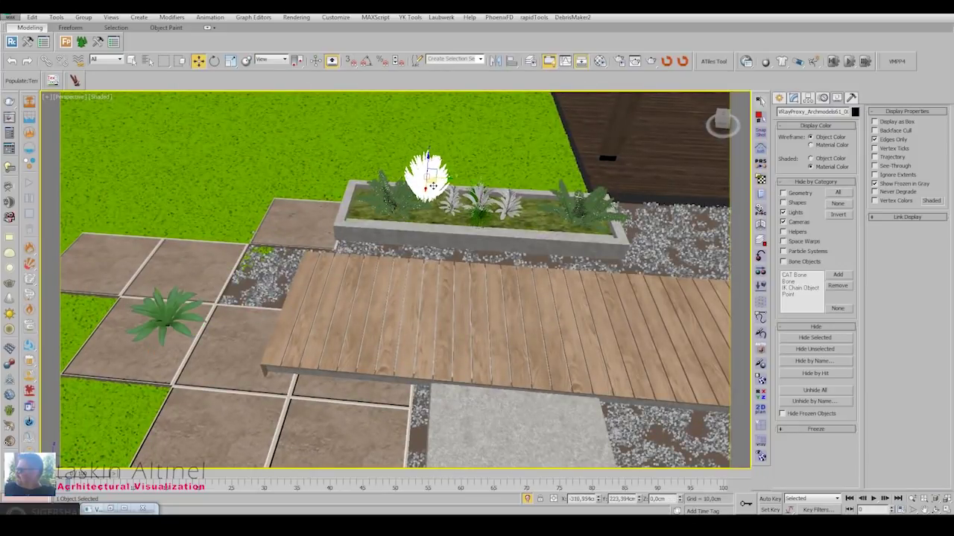
pyautogui.press('z')
pyautogui.moveTo(394, 308)
pyautogui.mouseDown()
pyautogui.moveTo(387, 373)
pyautogui.moveTo(405, 350)
pyautogui.moveTo(401, 334)
pyautogui.mouseUp()
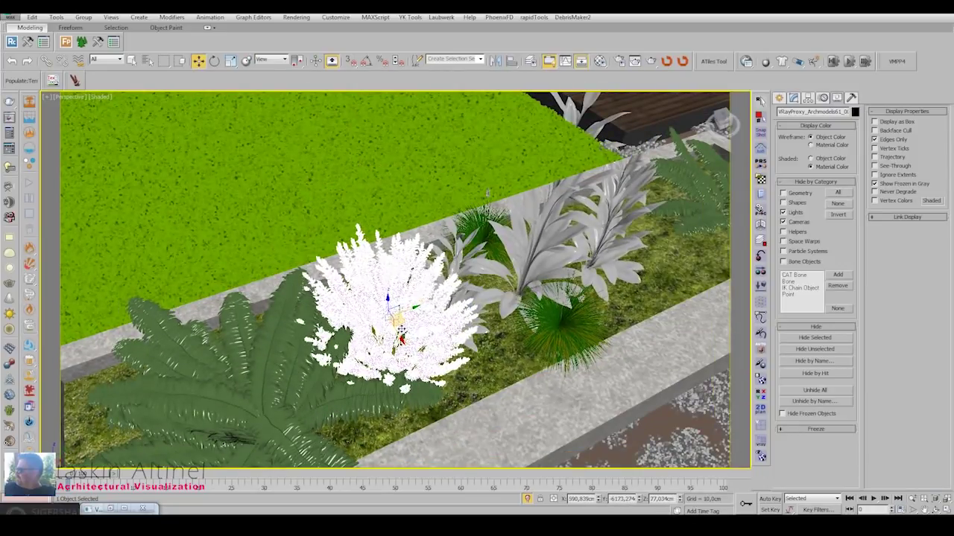
pyautogui.keyDown('alt'); pyautogui.moveTo(401, 331); pyautogui.dragTo(357, 298, button='middle'); pyautogui.keyUp('alt')
pyautogui.moveTo(357, 298)
pyautogui.mouseDown()
pyautogui.moveTo(308, 287)
pyautogui.moveTo(447, 213)
pyautogui.mouseUp()
pyautogui.moveTo(447, 213)
pyautogui.keyDown('alt'); pyautogui.mouseDown(button='middle')
pyautogui.moveTo(433, 238)
pyautogui.moveTo(328, 228)
pyautogui.mouseUp(button='middle'); pyautogui.keyUp('alt')
pyautogui.moveTo(328, 227); pyautogui.dragTo(686, 254)
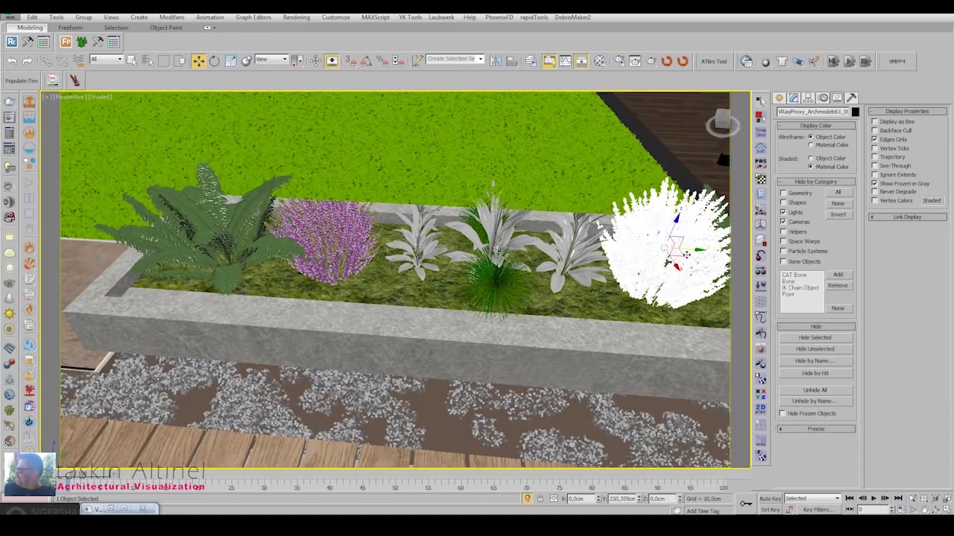
# Move a plant onto a grass square between the paving tiles.
pyautogui.scroll(-2, 686, 255)
pyautogui.scroll(-3, 671, 253)
pyautogui.moveTo(514, 253)
pyautogui.keyDown('alt'); pyautogui.mouseDown(button='middle')
pyautogui.moveTo(458, 276)
pyautogui.moveTo(544, 181)
pyautogui.mouseUp(button='middle'); pyautogui.keyUp('alt')
pyautogui.moveTo(543, 181)
pyautogui.mouseDown()
pyautogui.moveTo(369, 343)
pyautogui.moveTo(367, 362)
pyautogui.mouseUp()
pyautogui.scroll(2, 379, 341)
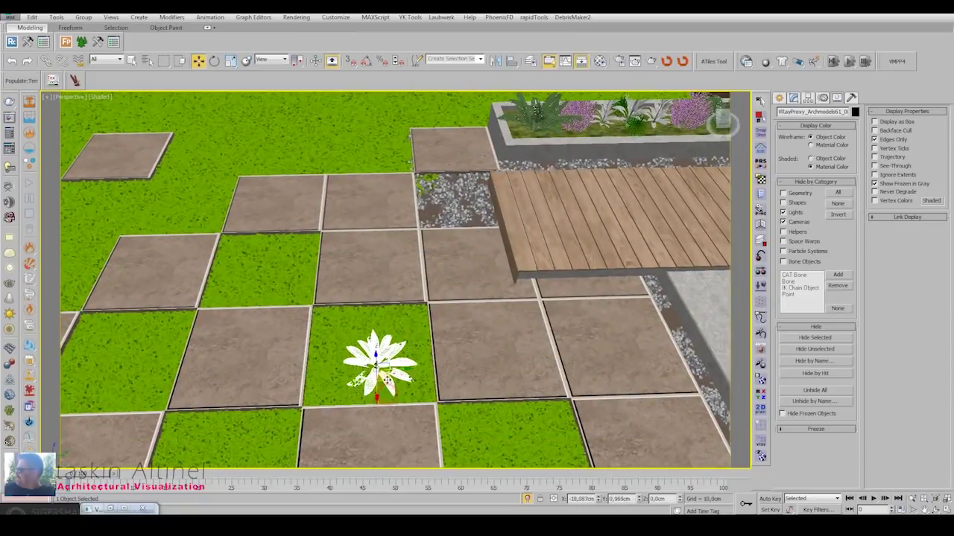
# Check the plant from the Top and VRayCam001 views, then return to Perspective.
pyautogui.scroll(3, 403, 320)
pyautogui.keyDown('alt'); pyautogui.moveTo(386, 380); pyautogui.dragTo(425, 276, button='middle'); pyautogui.keyUp('alt')
pyautogui.scroll(-3, 432, 261)
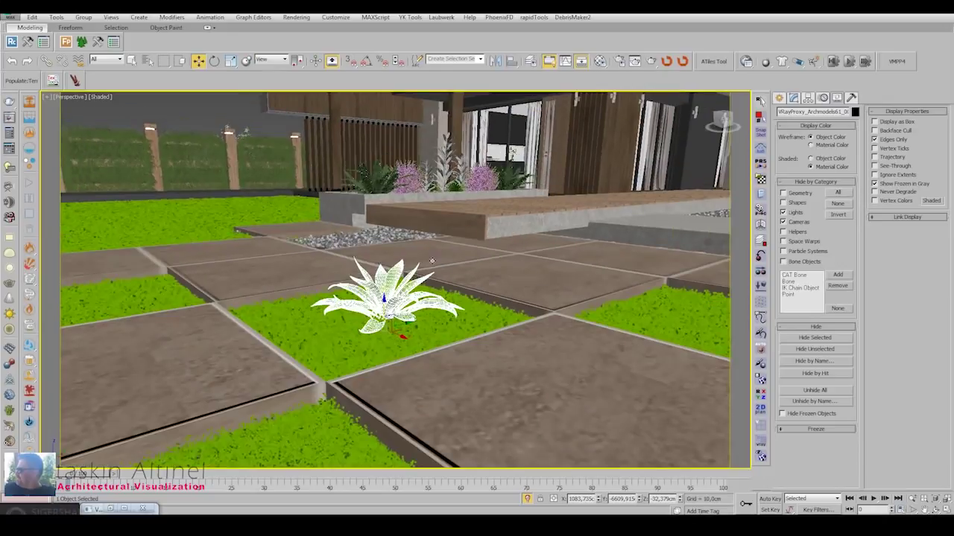
pyautogui.press('t')
pyautogui.press('c')
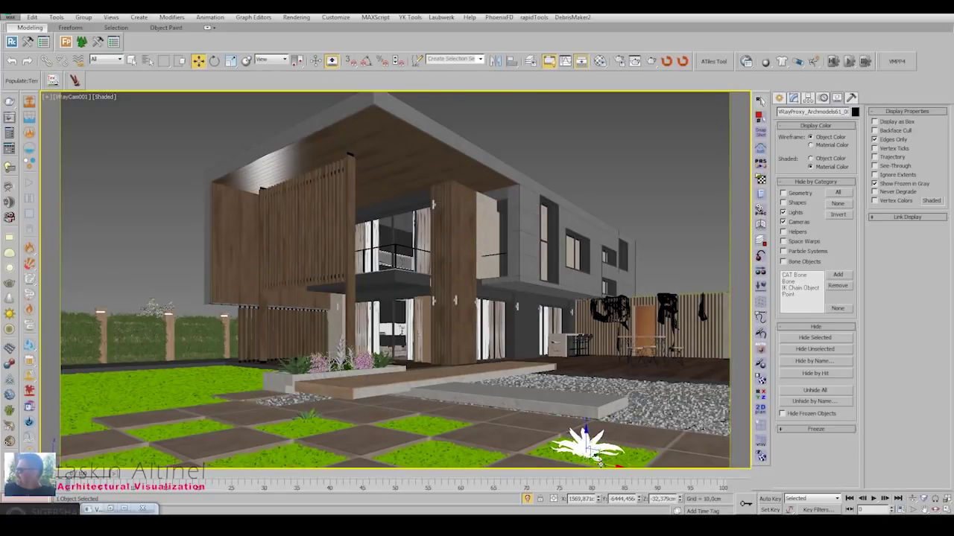
pyautogui.press('r')
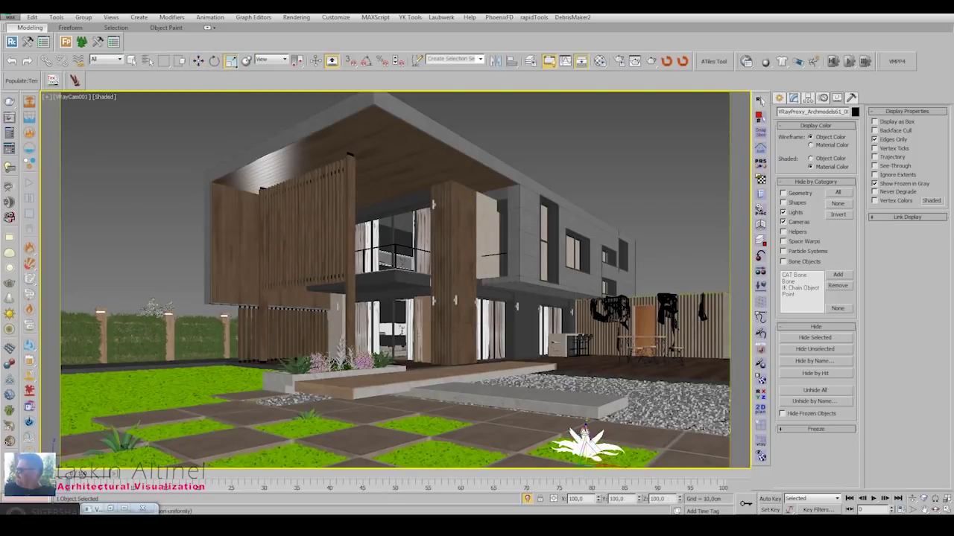
pyautogui.press('w')
pyautogui.press('p')
# Select the Tilia tree proxy and move it next to the house corner.
pyautogui.moveTo(432, 326)
pyautogui.keyDown('alt'); pyautogui.mouseDown(button='middle')
pyautogui.moveTo(345, 207)
pyautogui.moveTo(447, 224)
pyautogui.mouseUp(button='middle'); pyautogui.keyUp('alt')
pyautogui.scroll(-3, 345, 207)
pyautogui.click(250, 187)
pyautogui.moveTo(264, 220); pyautogui.dragTo(515, 232)
# In the four-view layout, move the smaller tree up and right in the Top view.
pyautogui.keyDown('alt'); pyautogui.moveTo(514, 233); pyautogui.dragTo(477, 223, button='middle'); pyautogui.keyUp('alt')
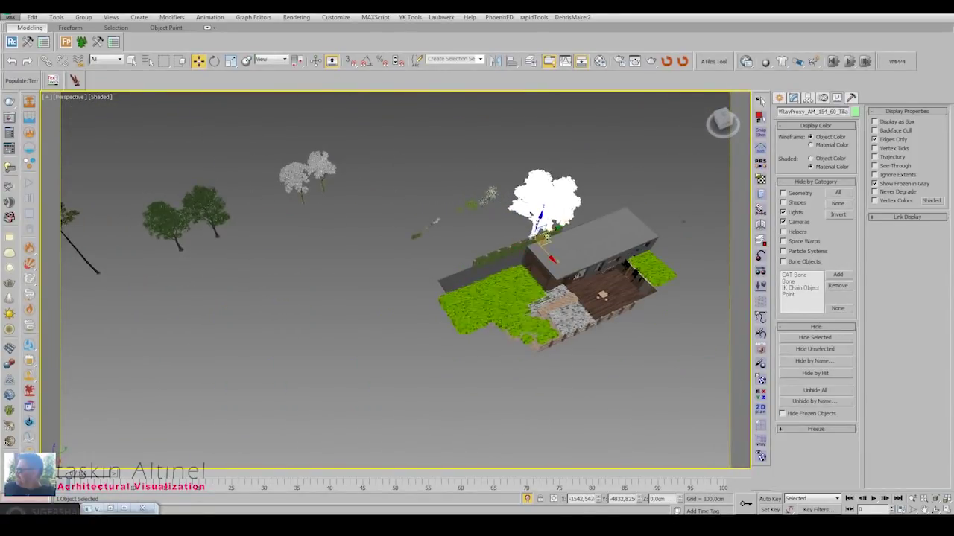
pyautogui.press('c')
pyautogui.hotkey('alt', 'w')
pyautogui.scroll(-3, 240, 191)
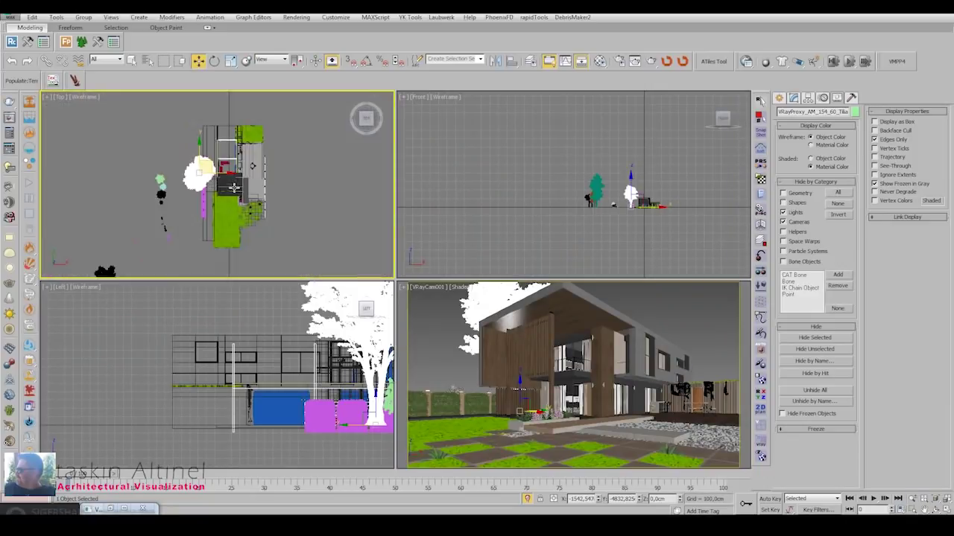
pyautogui.moveTo(240, 191); pyautogui.dragTo(149, 194, button='middle')
pyautogui.scroll(3, 135, 196)
pyautogui.click(135, 195)
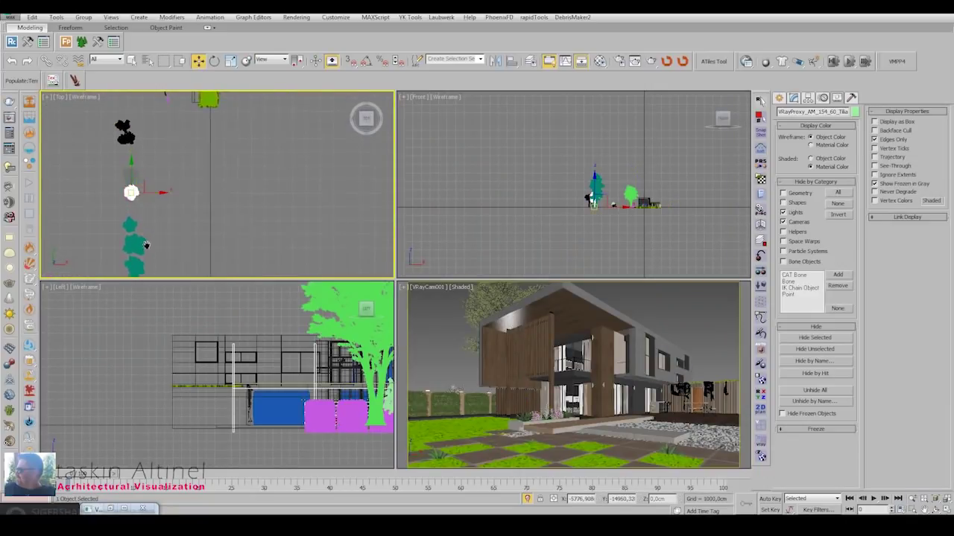
pyautogui.click(222, 138)
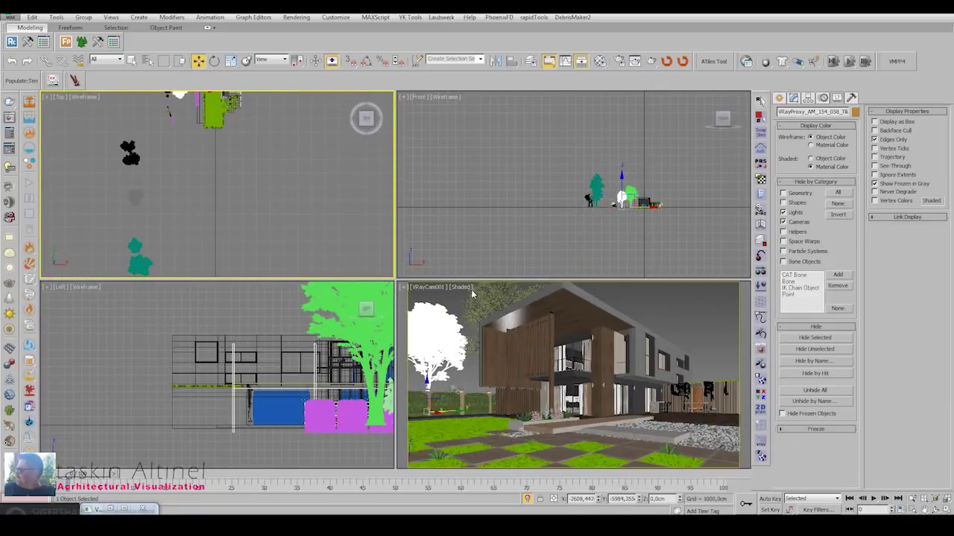
pyautogui.scroll(5, 222, 138)
pyautogui.scroll(-2, 222, 138)
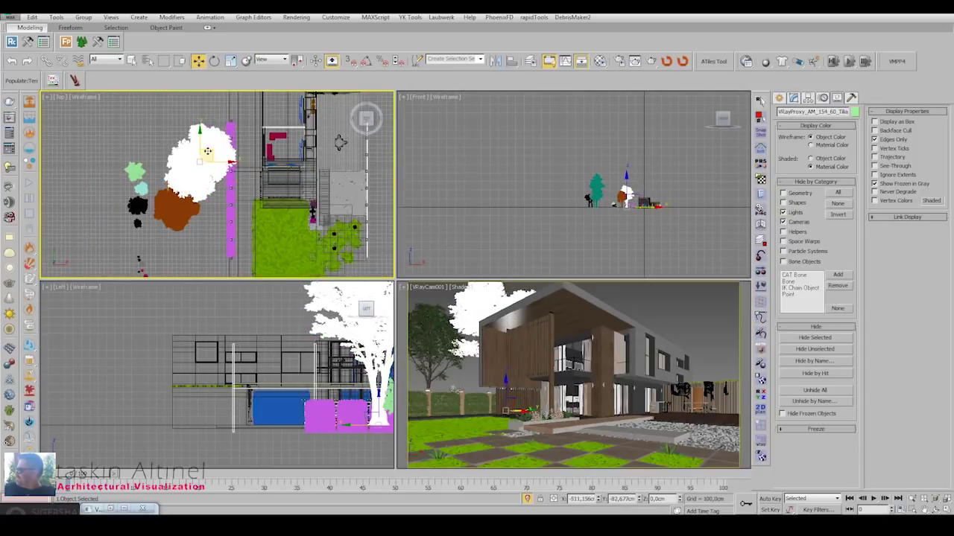
pyautogui.click(204, 207)
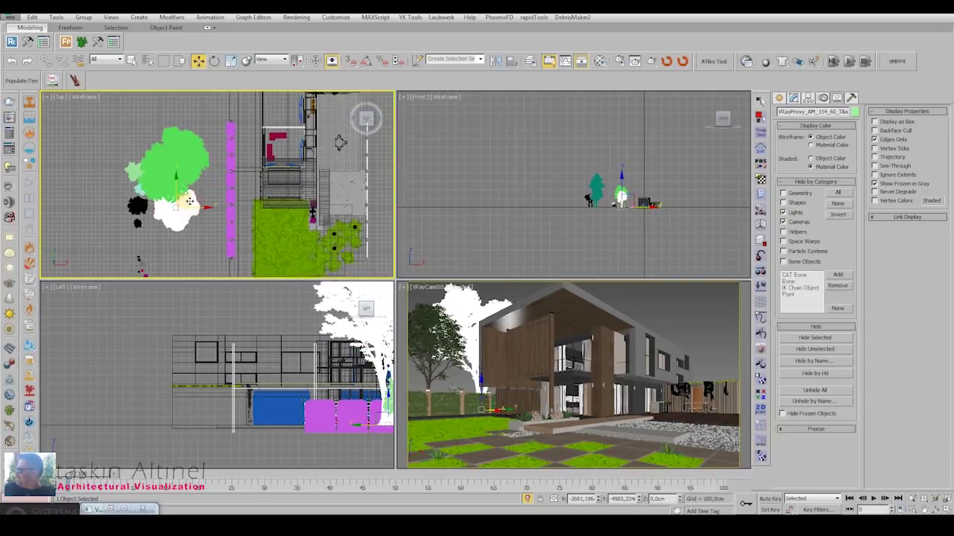
pyautogui.moveTo(204, 207)
pyautogui.mouseDown()
pyautogui.moveTo(290, 113)
pyautogui.moveTo(329, 97)
pyautogui.moveTo(321, 104)
pyautogui.mouseUp()
# Recheck the house in the Perspective and VRayCam001 views, returning to four viewports.
pyautogui.scroll(-3, 223, 186)
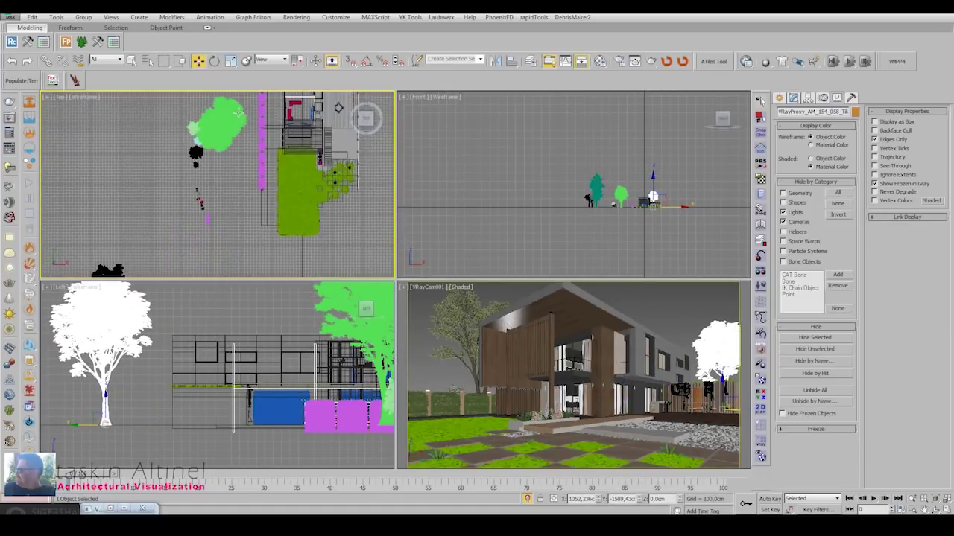
pyautogui.moveTo(112, 269); pyautogui.dragTo(149, 242, button='middle')
pyautogui.hotkey('alt', 'w')
pyautogui.press('p')
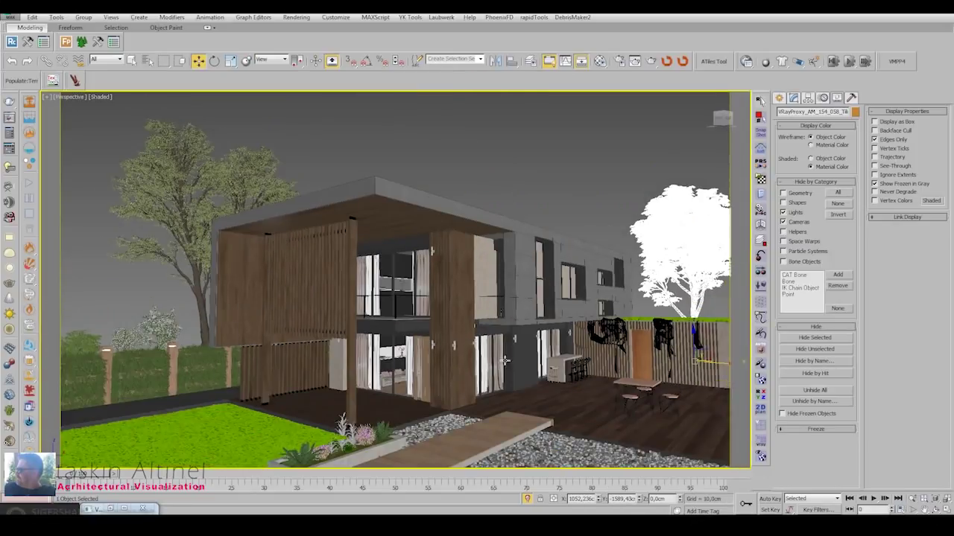
pyautogui.moveTo(372, 298)
pyautogui.keyDown('alt'); pyautogui.mouseDown(button='middle')
pyautogui.moveTo(313, 207)
pyautogui.moveTo(350, 224)
pyautogui.mouseUp(button='middle'); pyautogui.keyUp('alt')
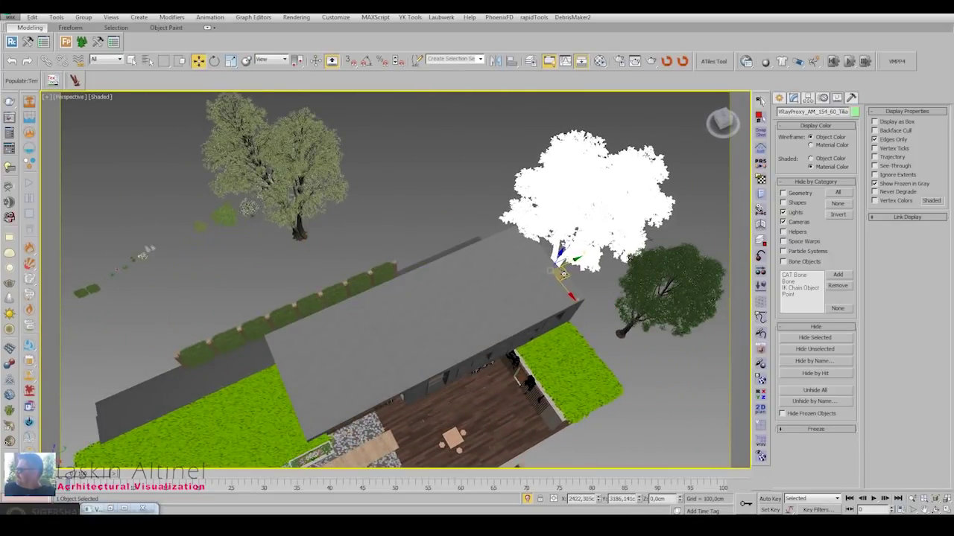
pyautogui.press('c')
pyautogui.press('Return')
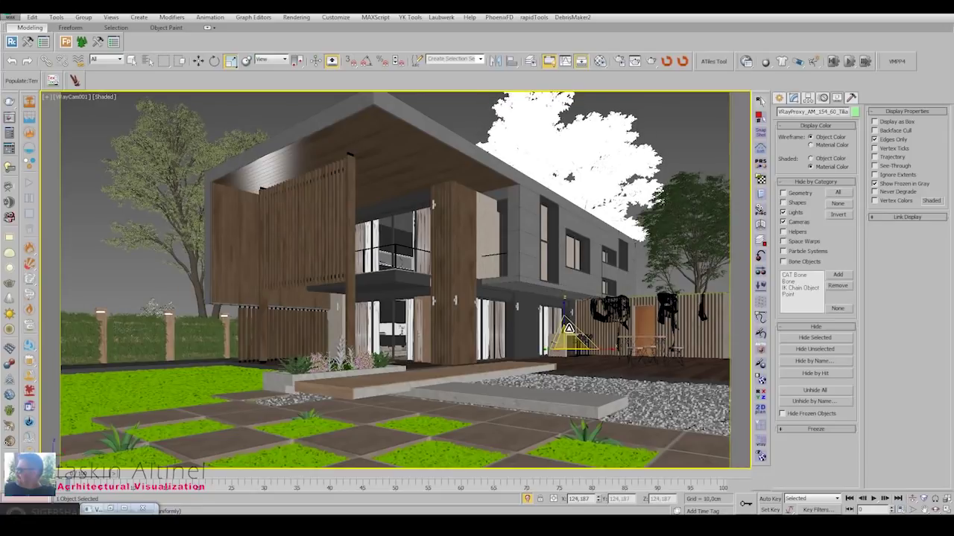
pyautogui.press('w')
pyautogui.hotkey('alt', 'w')
# Clone a tree in plan and place it beside the central tree at ground level.
pyautogui.keyDown('shift'); pyautogui.moveTo(230, 158); pyautogui.dragTo(245, 109); pyautogui.keyUp('shift')
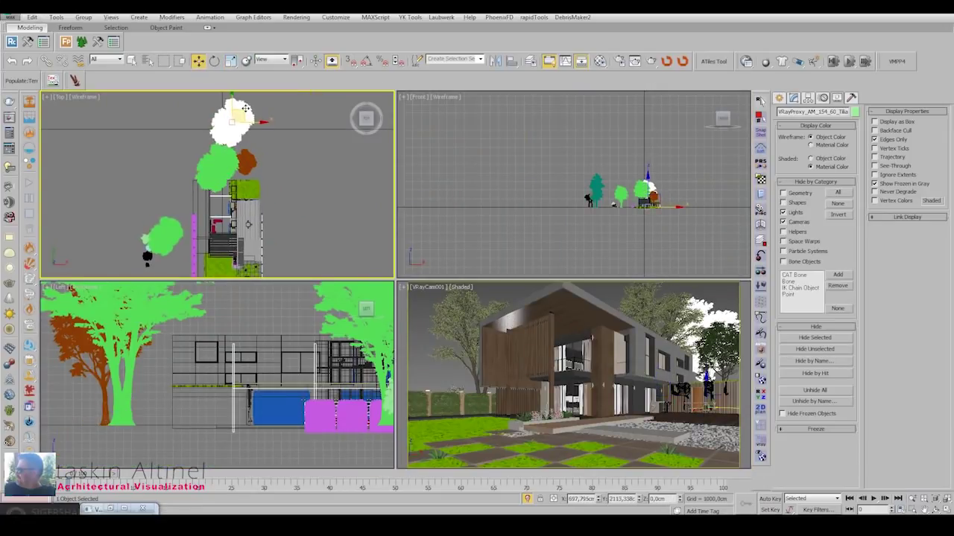
pyautogui.rightClick(579, 246)
pyautogui.hotkey('ctrl', 'alt', 'z')
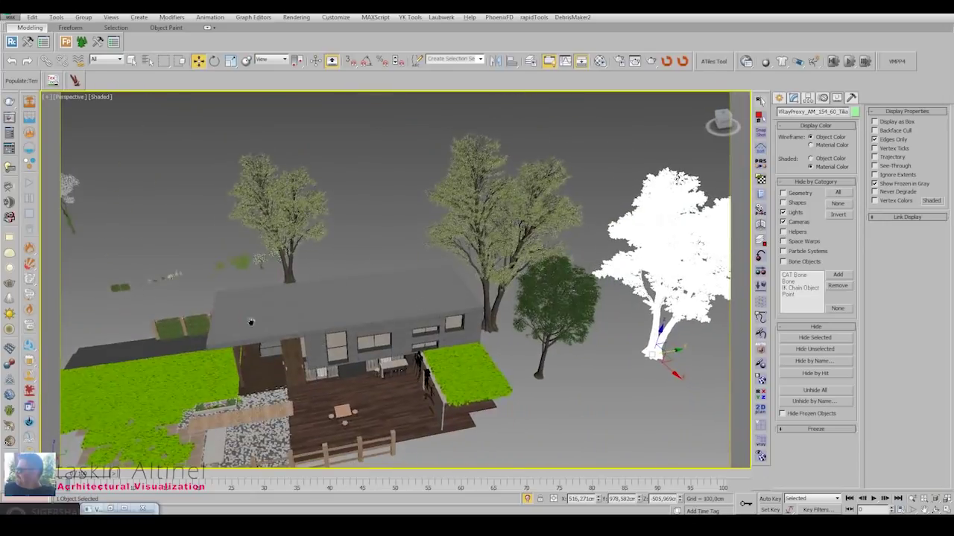
pyautogui.keyDown('alt'); pyautogui.moveTo(251, 322); pyautogui.dragTo(203, 180, button='middle'); pyautogui.keyUp('alt')
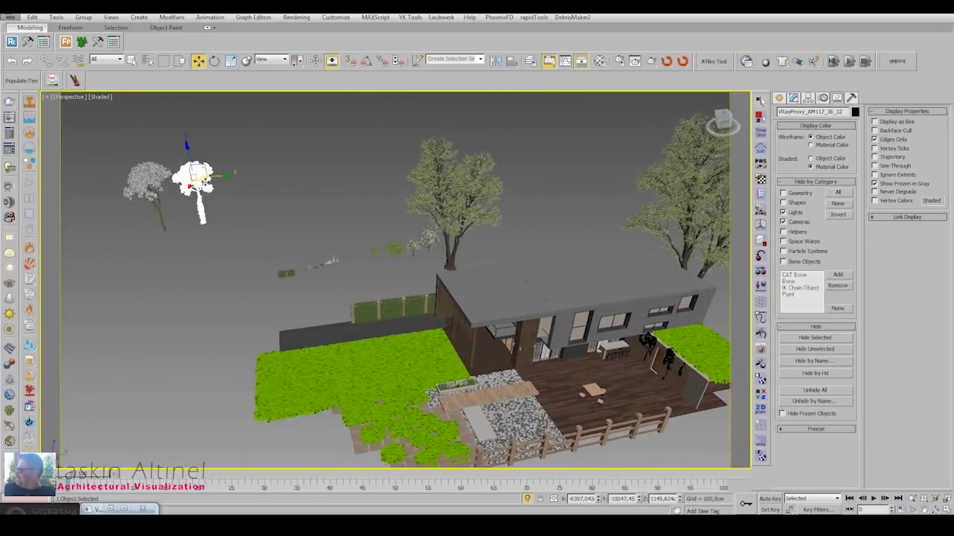
pyautogui.moveTo(198, 179); pyautogui.dragTo(439, 254)
pyautogui.click(170, 194)
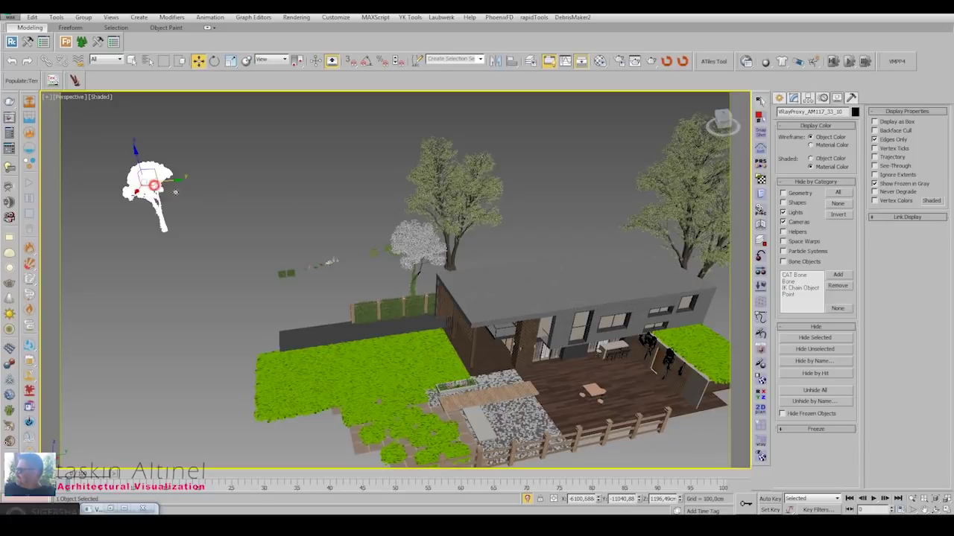
pyautogui.moveTo(601, 228); pyautogui.dragTo(521, 201)
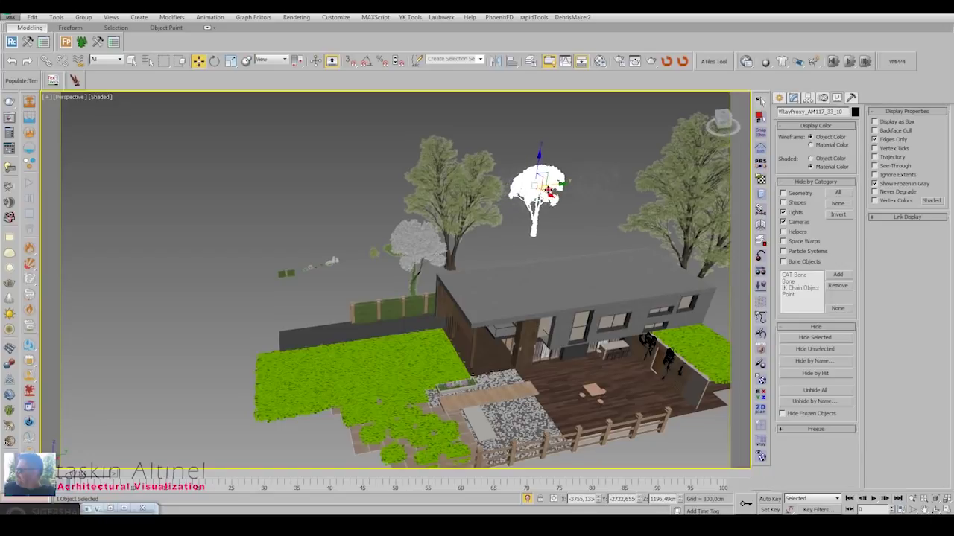
pyautogui.moveTo(549, 192); pyautogui.dragTo(556, 224)
# Shift a garden light up-left and rotate the large left tree about its vertical axis.
pyautogui.press('c')
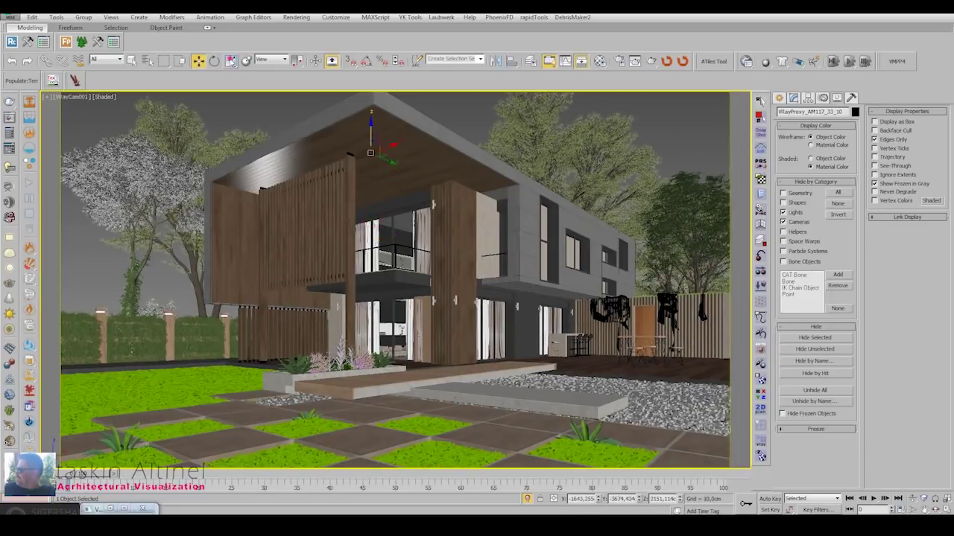
pyautogui.rightClick(376, 142)
pyautogui.click(403, 149)
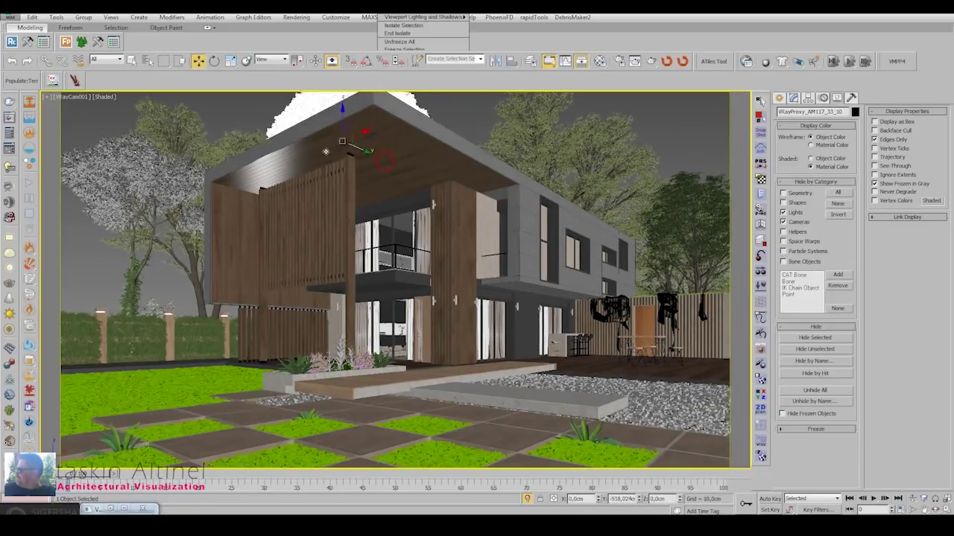
pyautogui.moveTo(362, 146)
pyautogui.mouseDown()
pyautogui.moveTo(322, 118)
pyautogui.moveTo(262, 146)
pyautogui.moveTo(295, 174)
pyautogui.mouseUp()
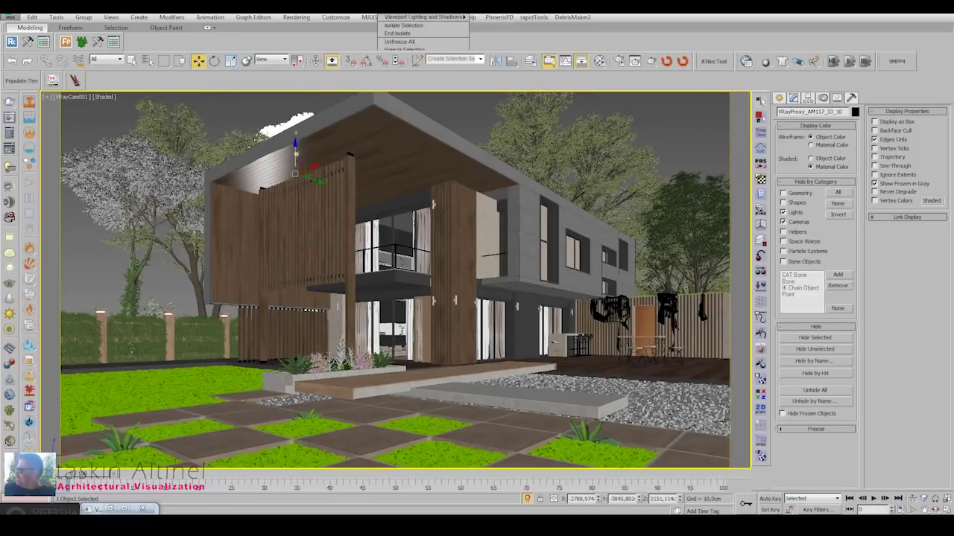
pyautogui.click(439, 122)
pyautogui.click(550, 139)
pyautogui.click(132, 274)
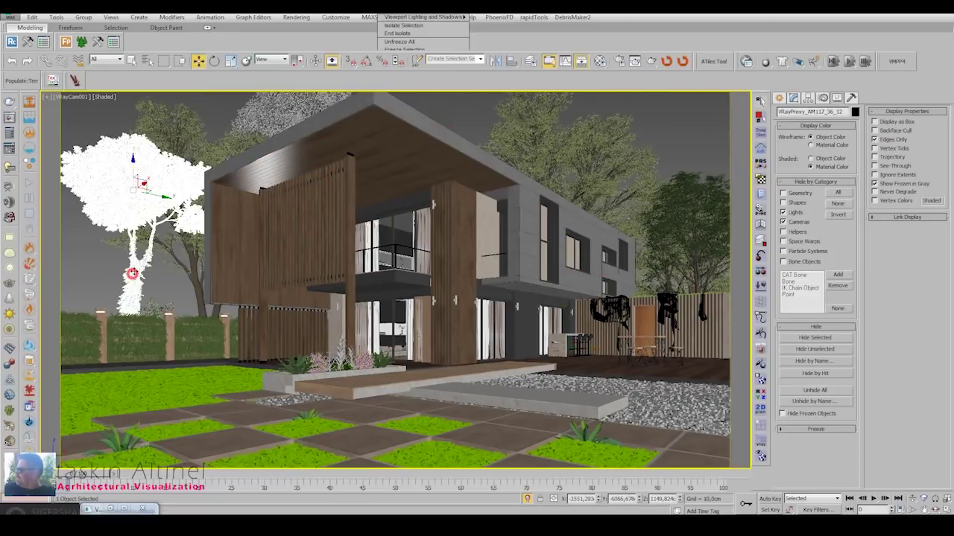
pyautogui.moveTo(138, 215); pyautogui.dragTo(95, 198)
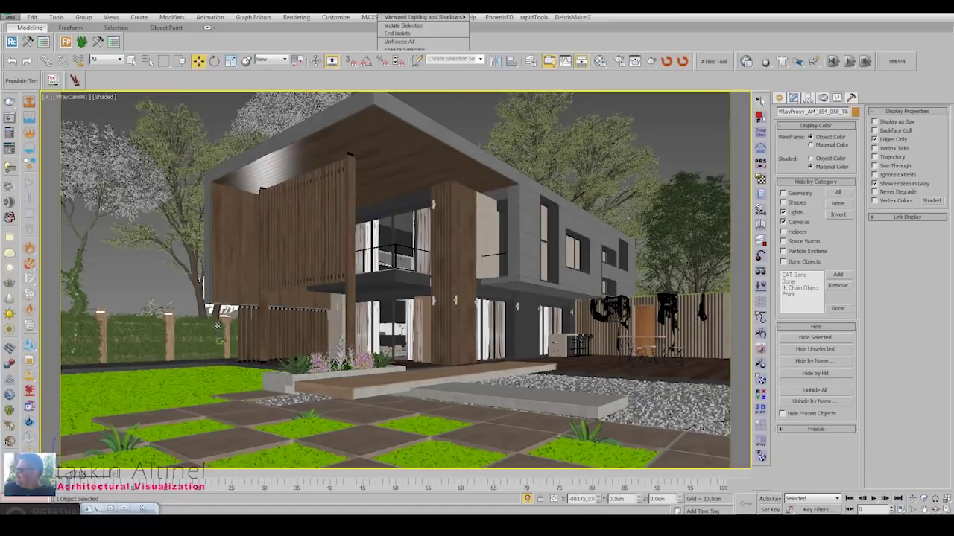
# Slide the garden light further left along the fence.
pyautogui.hotkey('alt', 'w')
pyautogui.hotkey('alt', 'w')
pyautogui.scroll(-5, 206, 199)
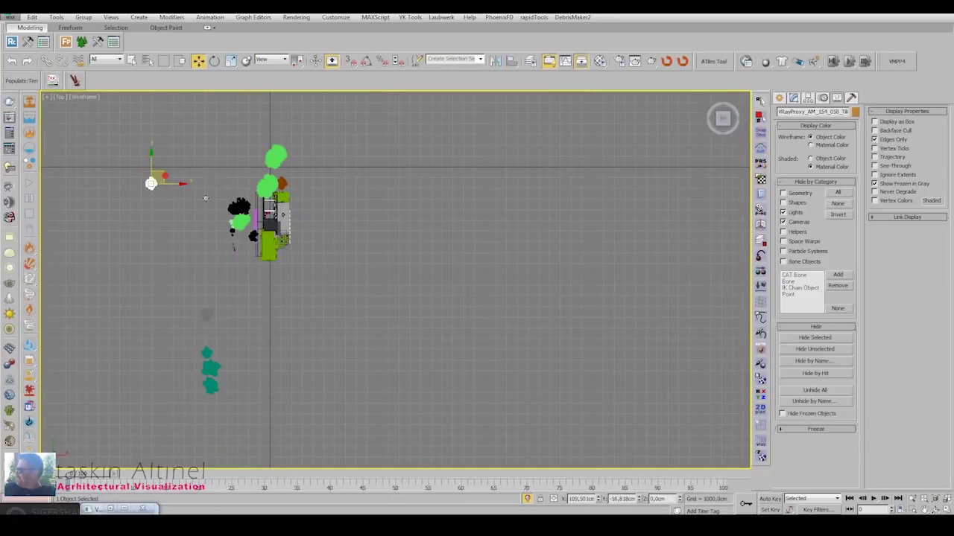
pyautogui.press('c')
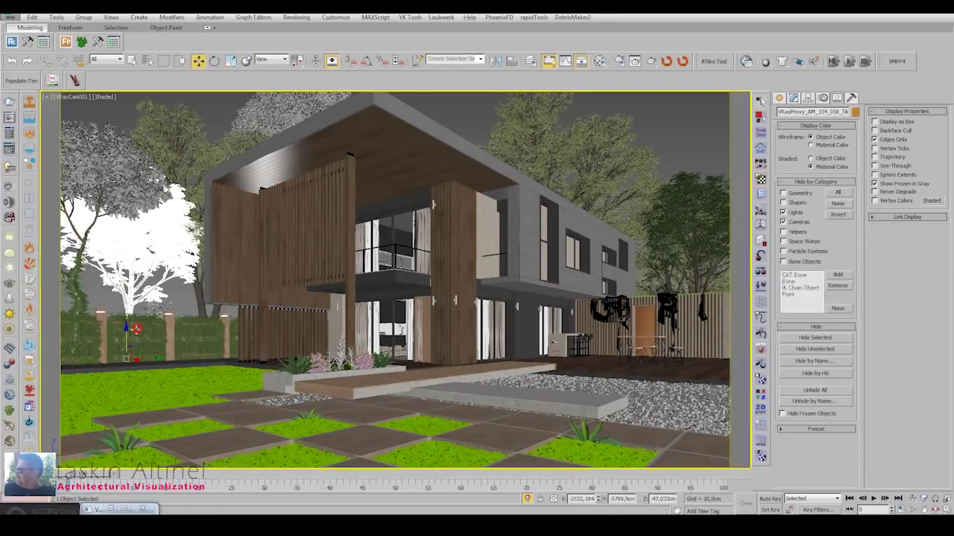
pyautogui.press('w')
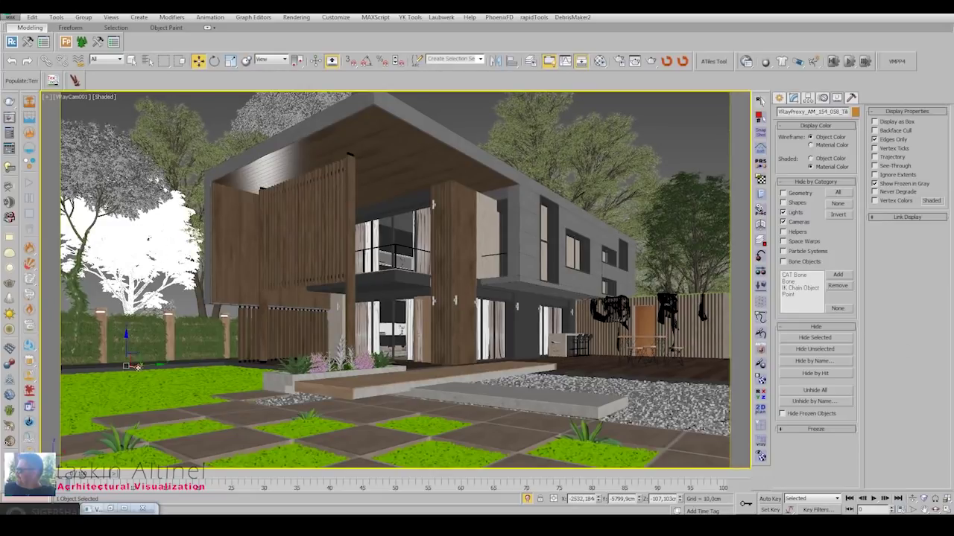
pyautogui.moveTo(138, 367)
pyautogui.mouseDown()
pyautogui.moveTo(86, 362)
pyautogui.moveTo(168, 365)
pyautogui.mouseUp()
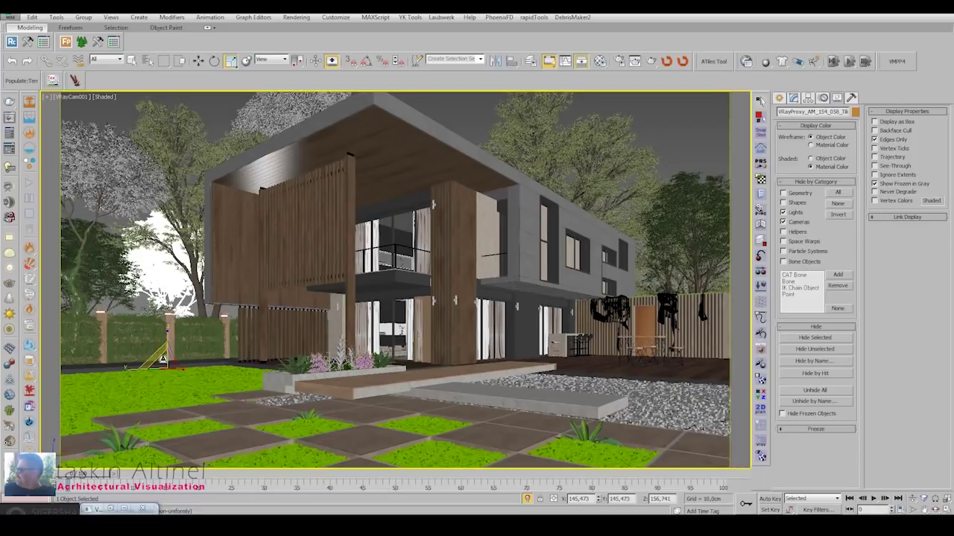
pyautogui.press('w')
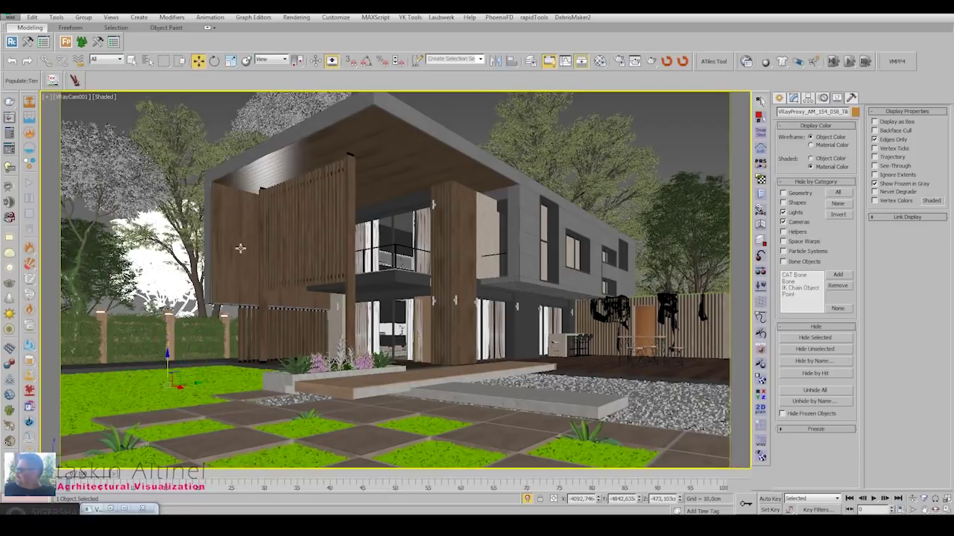
# Review the scene in Perspective and VRayCam001, switching between single and four-view layouts.
pyautogui.press('p')
pyautogui.scroll(-10, 298, 273)
pyautogui.keyDown('alt'); pyautogui.moveTo(298, 273); pyautogui.dragTo(355, 291, button='middle'); pyautogui.keyUp('alt')
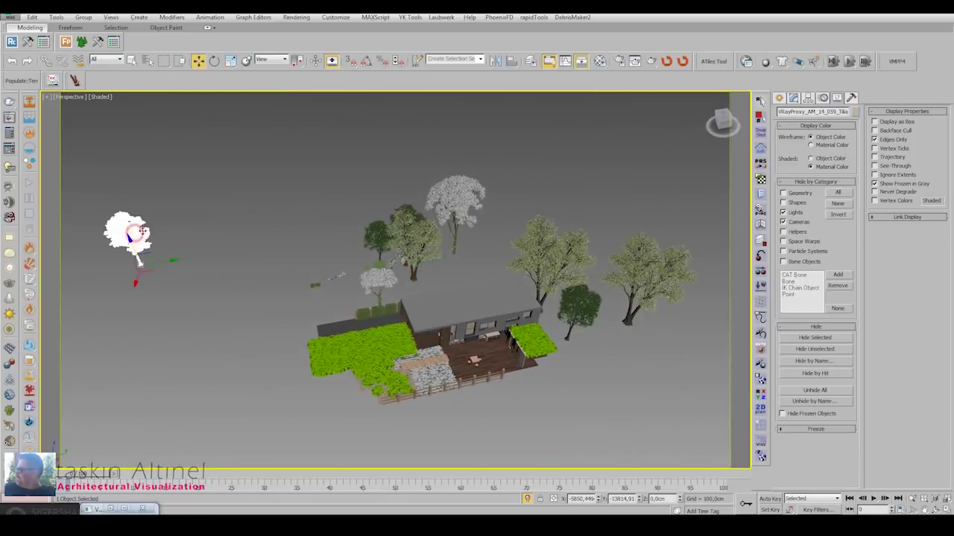
pyautogui.press('c')
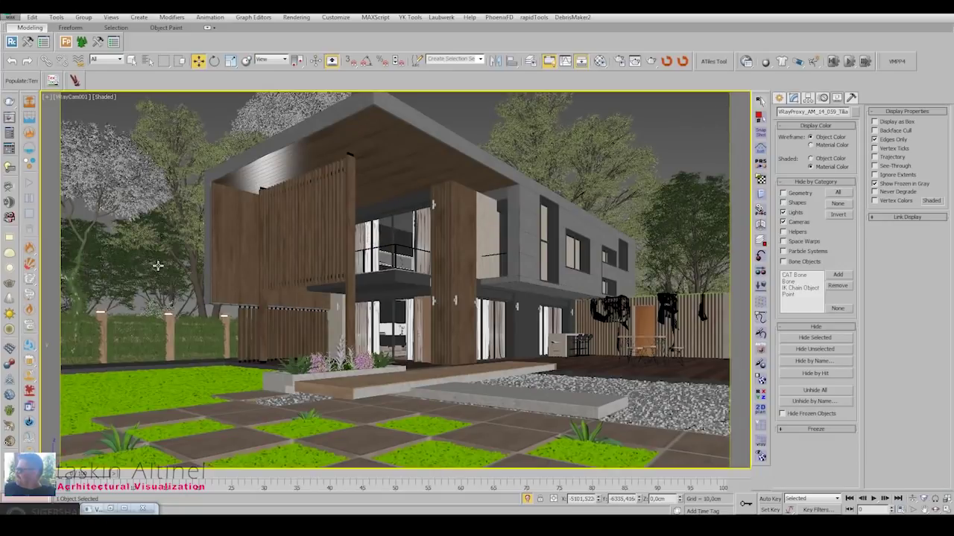
pyautogui.hotkey('alt', 'w')
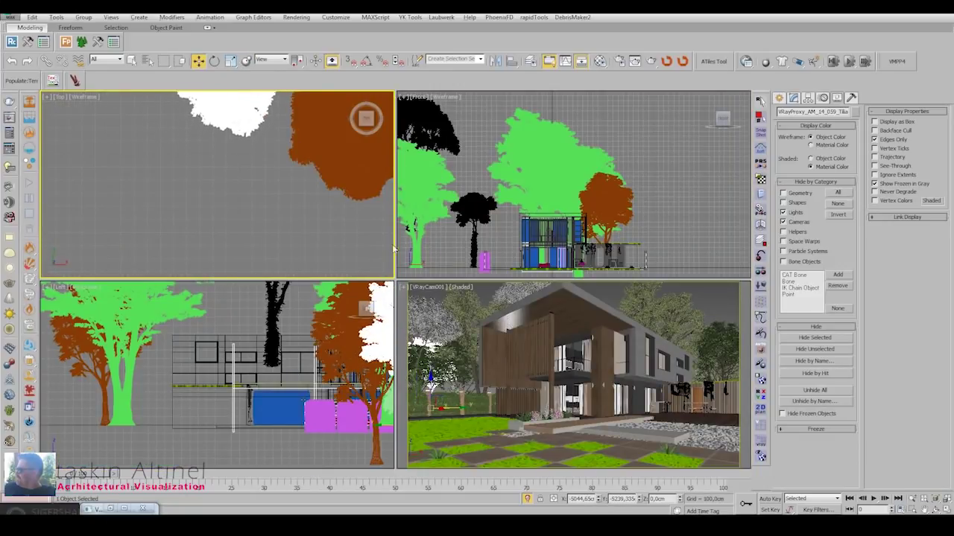
pyautogui.rightClick(418, 298)
pyautogui.hotkey('alt', 'w')
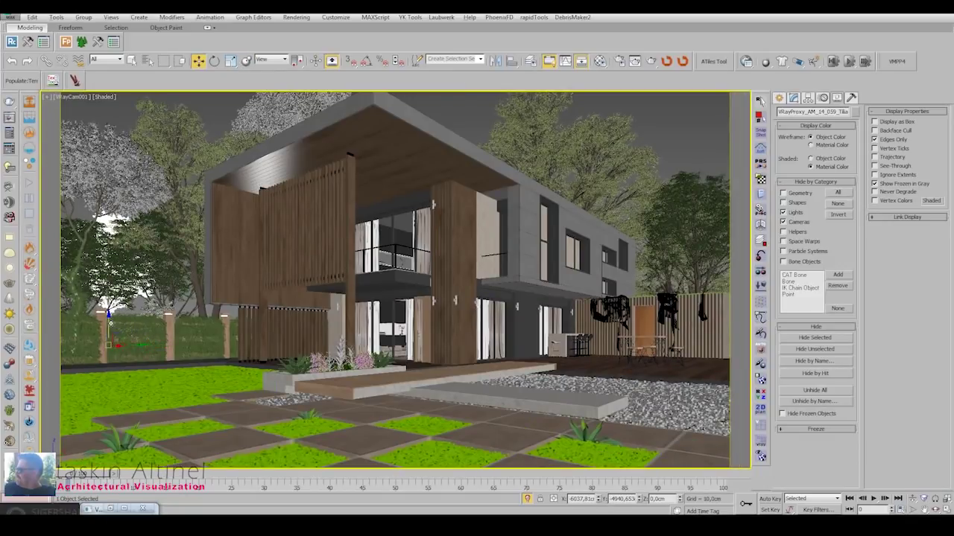
pyautogui.hotkey('alt', 'w')
pyautogui.rightClick(160, 162)
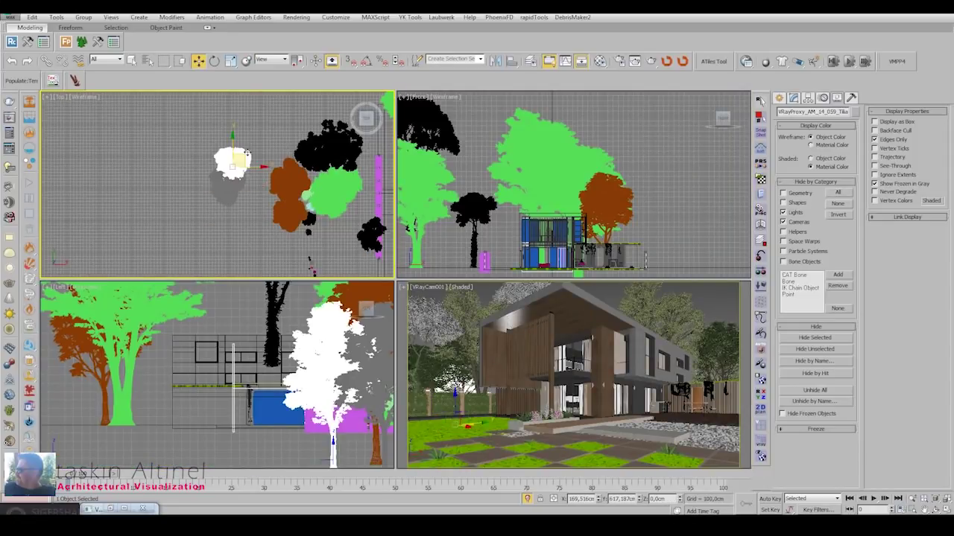
pyautogui.press('c')
pyautogui.press('Return')
pyautogui.hotkey('alt', 'w')
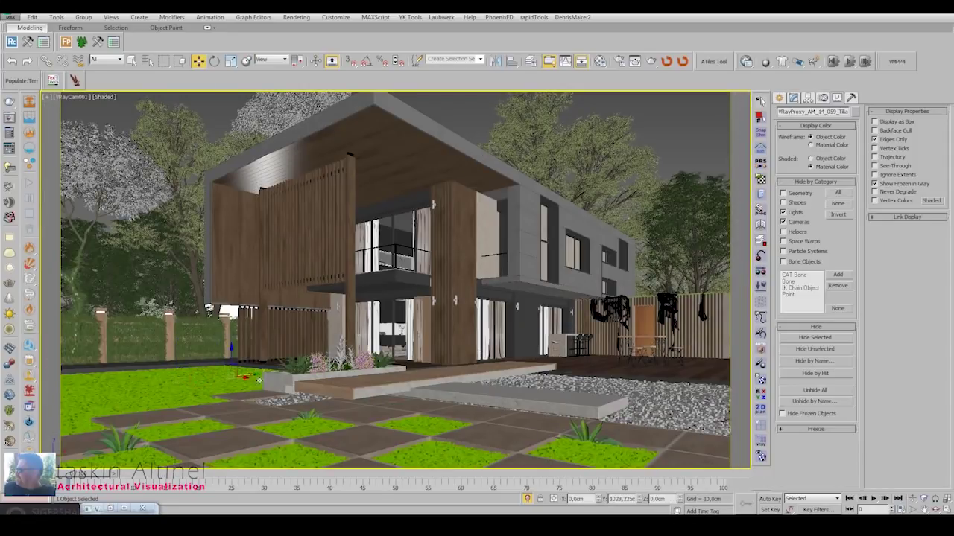
# Clone the garden light to the left along the fence.
pyautogui.keyDown('shift'); pyautogui.moveTo(259, 380); pyautogui.dragTo(156, 373); pyautogui.keyUp('shift')
pyautogui.press('Return')
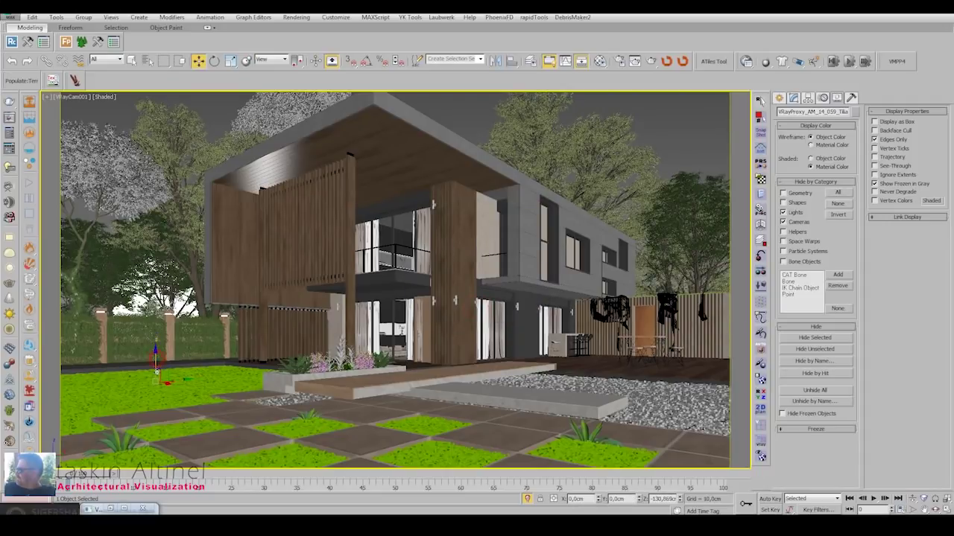
pyautogui.hotkey('alt', 'w')
pyautogui.scroll(-2, 288, 135)
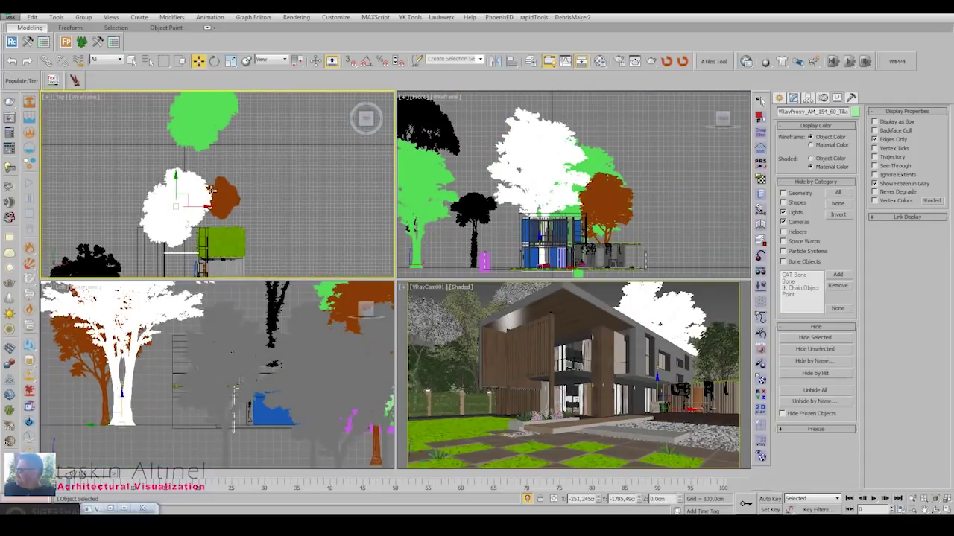
# Clone the white tree up-right beside the house and rotate the copy.
pyautogui.keyDown('shift'); pyautogui.moveTo(182, 197); pyautogui.dragTo(215, 135); pyautogui.keyUp('shift')
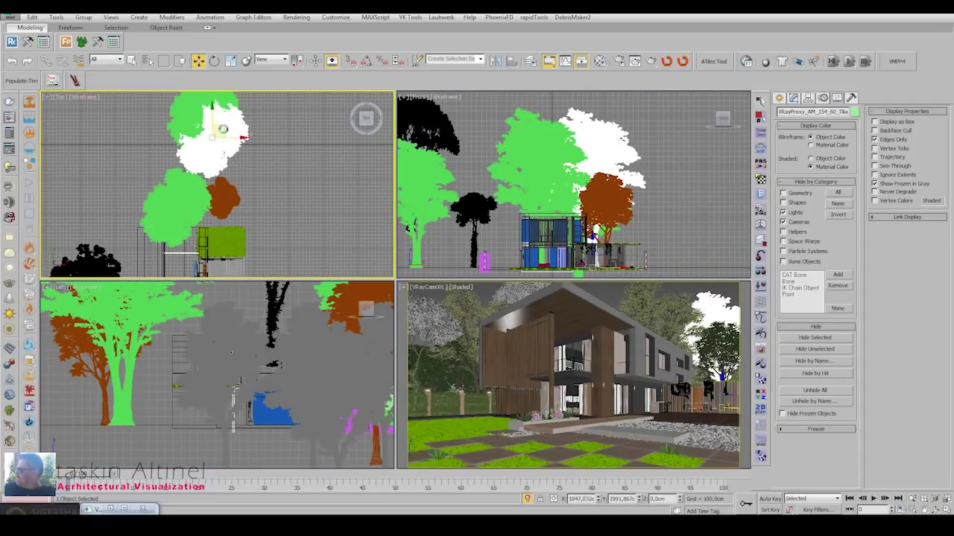
pyautogui.click(474, 304)
pyautogui.press('e')
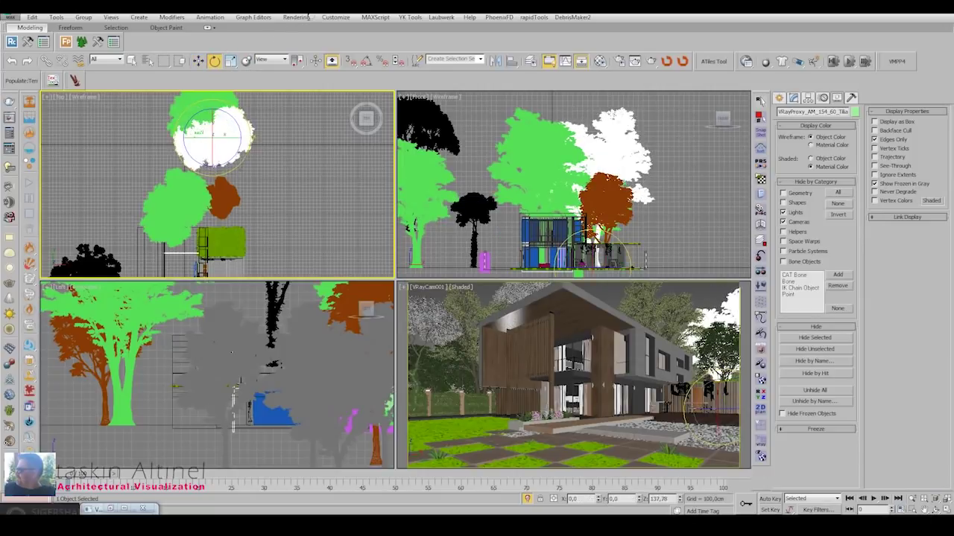
pyautogui.rightClick(520, 335)
pyautogui.hotkey('alt', 'w')
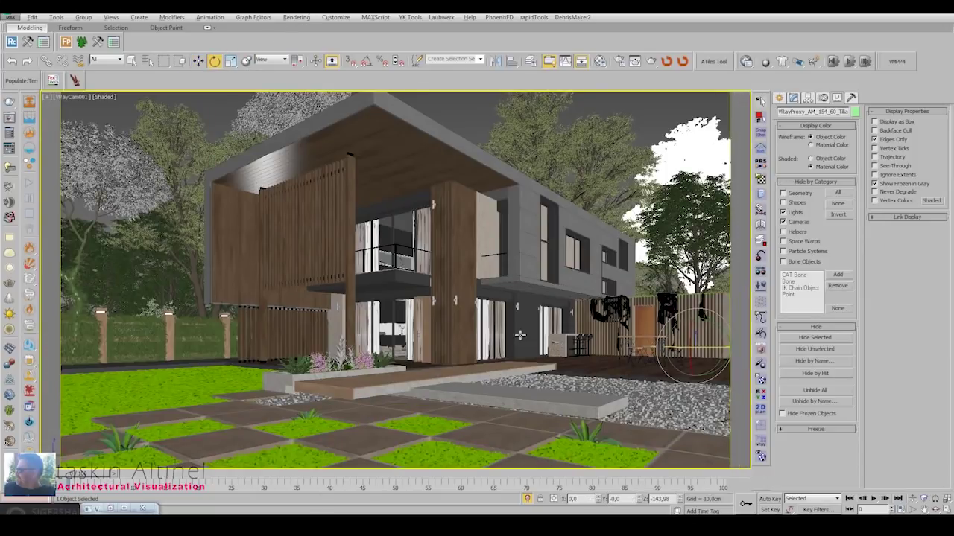
pyautogui.press('p')
pyautogui.keyDown('alt'); pyautogui.moveTo(521, 335); pyautogui.dragTo(409, 178, button='middle'); pyautogui.keyUp('alt')
# Find the white tree among the garden plants and select and frame it in the perspective view.
pyautogui.press('w')
pyautogui.click(346, 225)
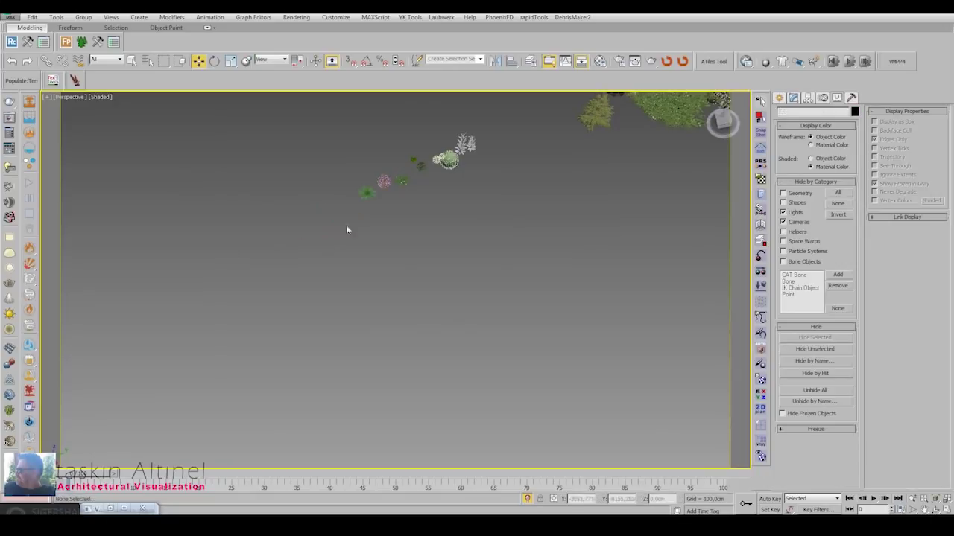
pyautogui.moveTo(346, 225)
pyautogui.keyDown('alt'); pyautogui.mouseDown(button='middle')
pyautogui.moveTo(437, 215)
pyautogui.moveTo(347, 158)
pyautogui.mouseUp(button='middle'); pyautogui.keyUp('alt')
pyautogui.scroll(5, 415, 230)
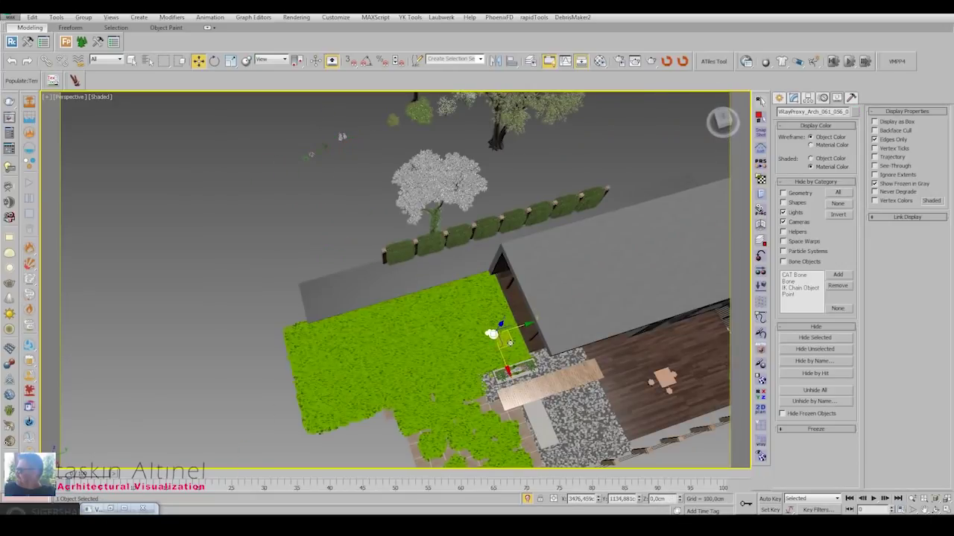
pyautogui.press('c')
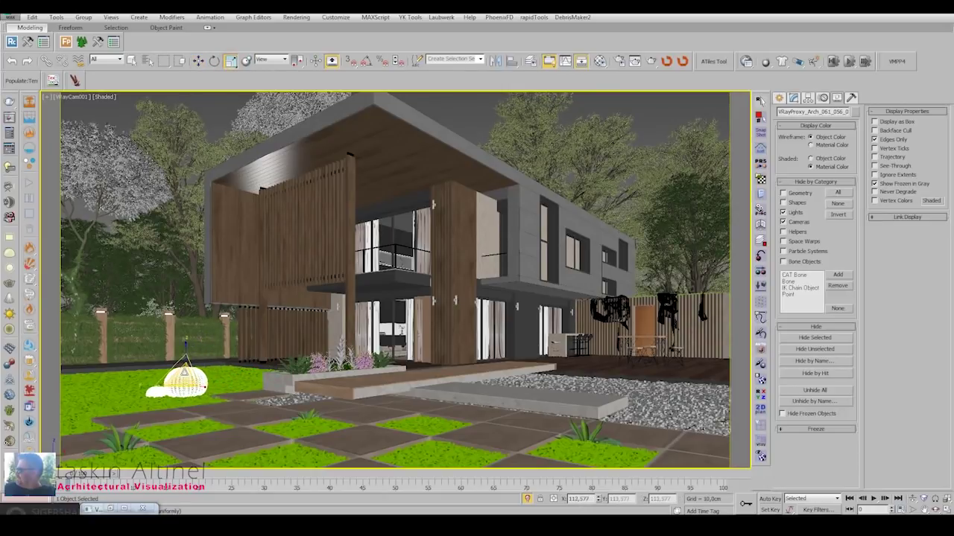
pyautogui.hotkey('alt', 'w')
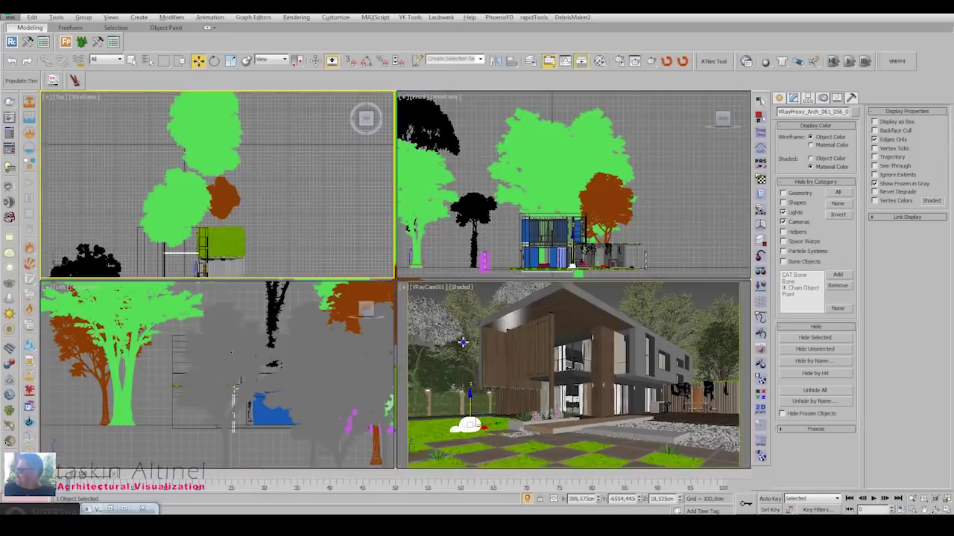
pyautogui.press('p')
pyautogui.hotkey('alt', 'w')
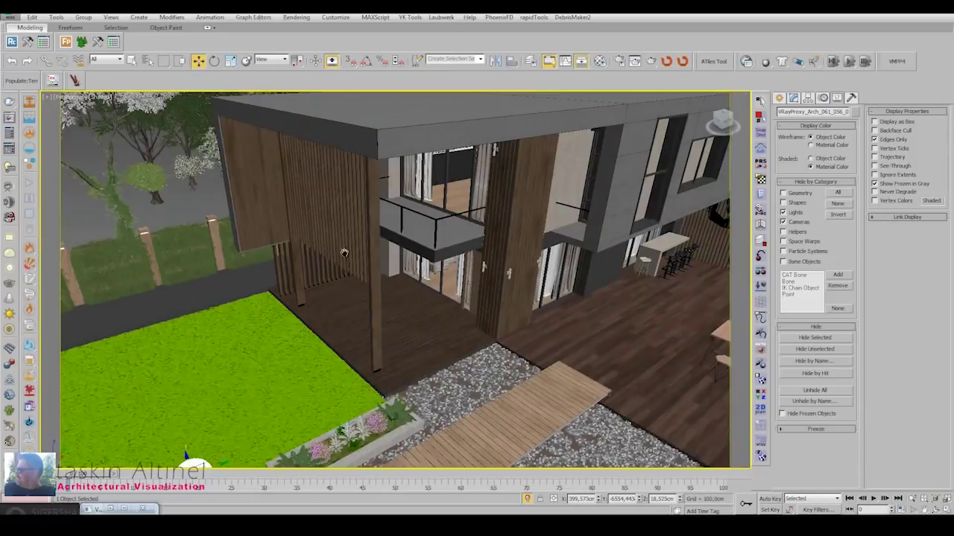
pyautogui.moveTo(429, 287)
pyautogui.keyDown('alt'); pyautogui.mouseDown(button='middle')
pyautogui.moveTo(283, 287)
pyautogui.moveTo(179, 239)
pyautogui.mouseUp(button='middle'); pyautogui.keyUp('alt')
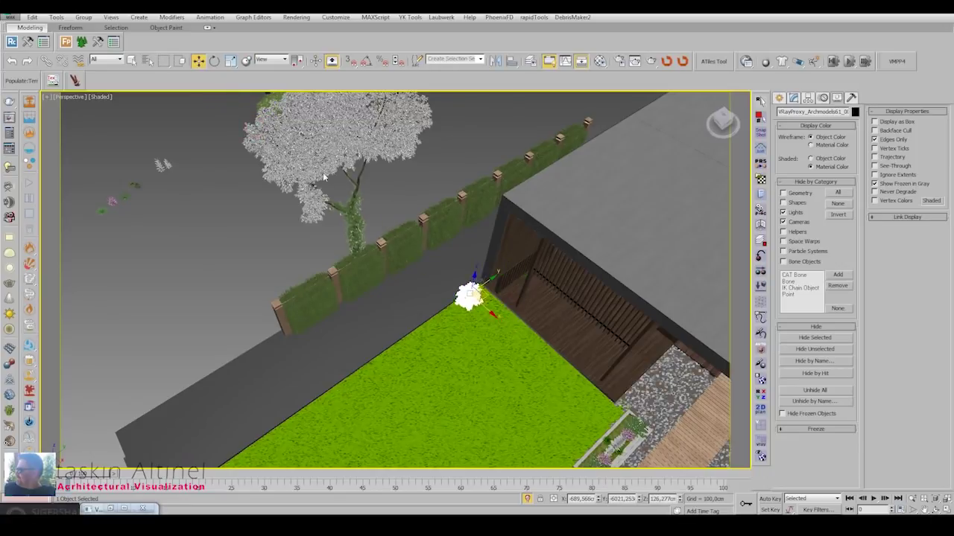
pyautogui.keyDown('alt'); pyautogui.moveTo(323, 172); pyautogui.dragTo(246, 149, button='middle'); pyautogui.keyUp('alt')
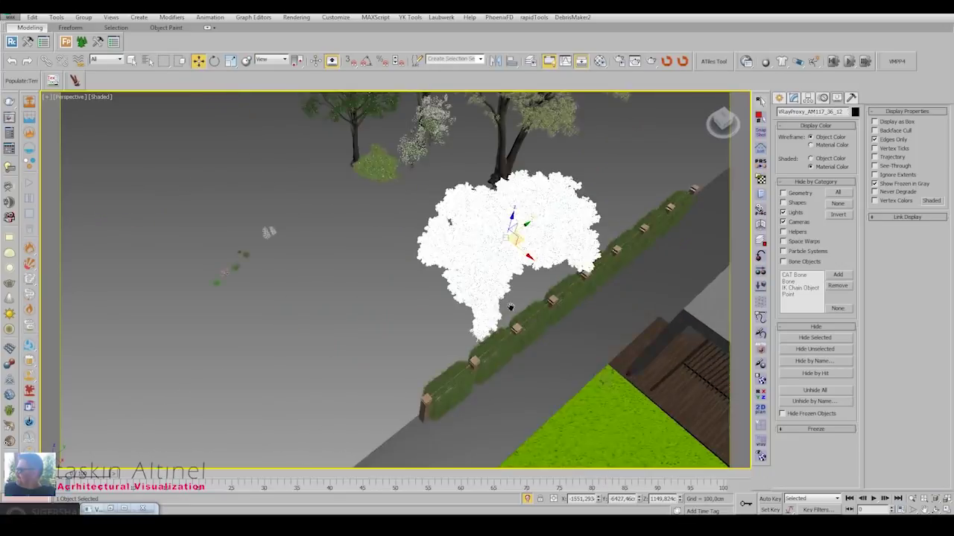
pyautogui.moveTo(425, 176)
pyautogui.keyDown('alt'); pyautogui.mouseDown(button='middle')
pyautogui.moveTo(497, 304)
pyautogui.moveTo(286, 278)
pyautogui.mouseUp(button='middle'); pyautogui.keyUp('alt')
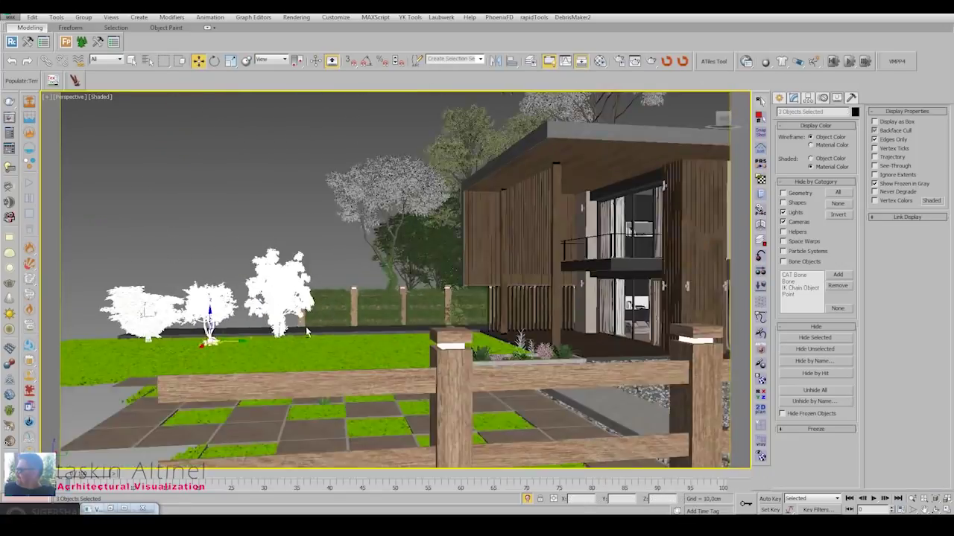
pyautogui.click(286, 278)
pyautogui.press('z')
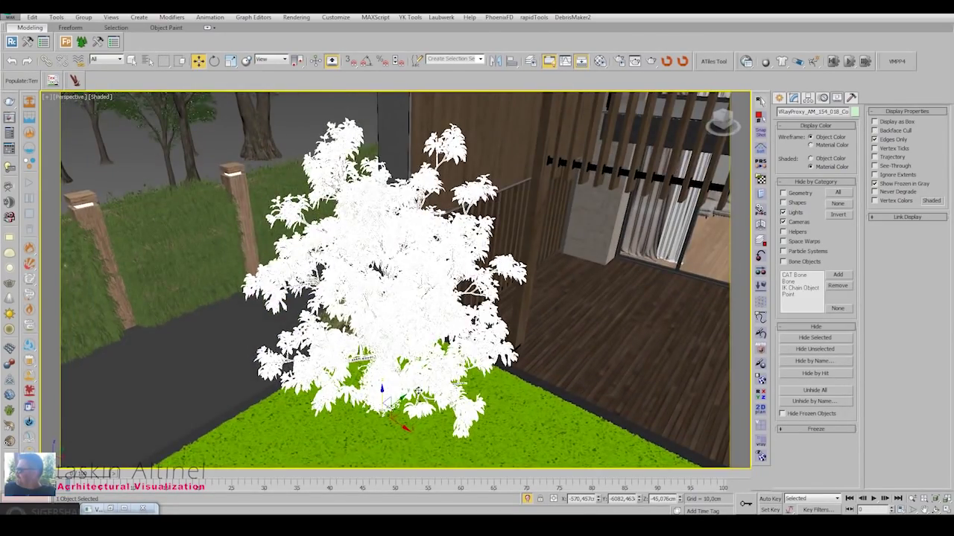
pyautogui.keyDown('alt'); pyautogui.moveTo(286, 278); pyautogui.dragTo(477, 246, button='middle'); pyautogui.keyUp('alt')
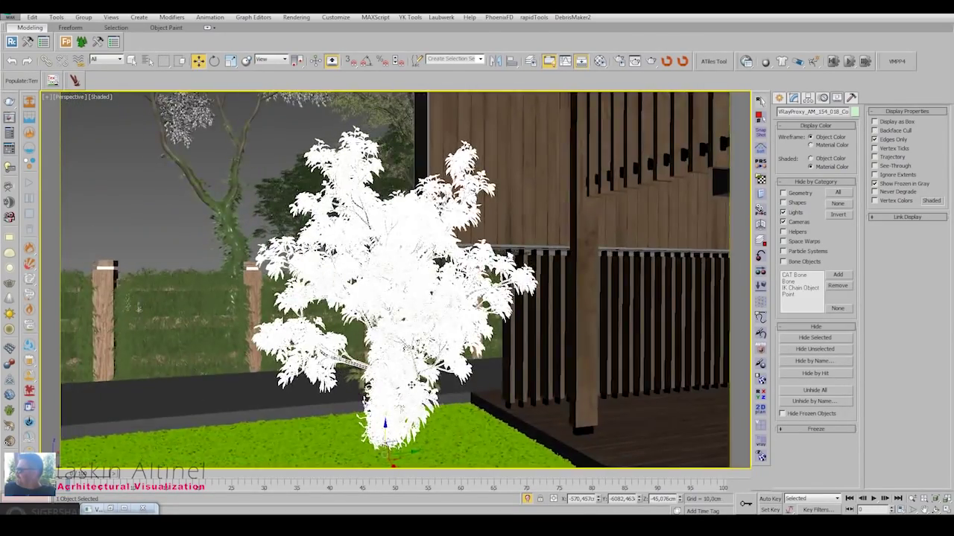
pyautogui.keyDown('alt'); pyautogui.moveTo(274, 314); pyautogui.dragTo(477, 287, button='middle'); pyautogui.keyUp('alt')
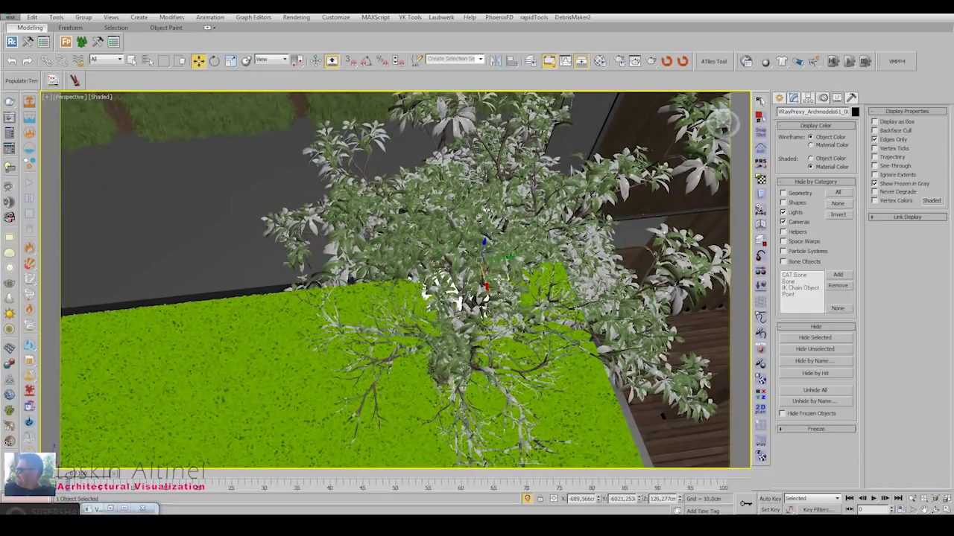
# Move the white tree to the right onto the gravel bed, checking it from the VRayCam001 view.
pyautogui.click(214, 298)
pyautogui.click(447, 290)
pyautogui.press('z')
pyautogui.press('c')
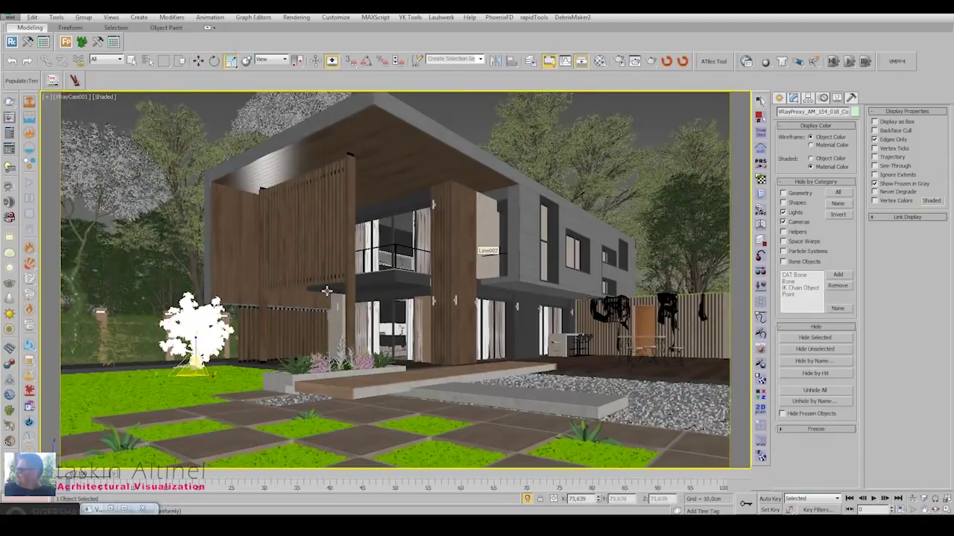
pyautogui.rightClick(385, 196)
pyautogui.click(406, 216)
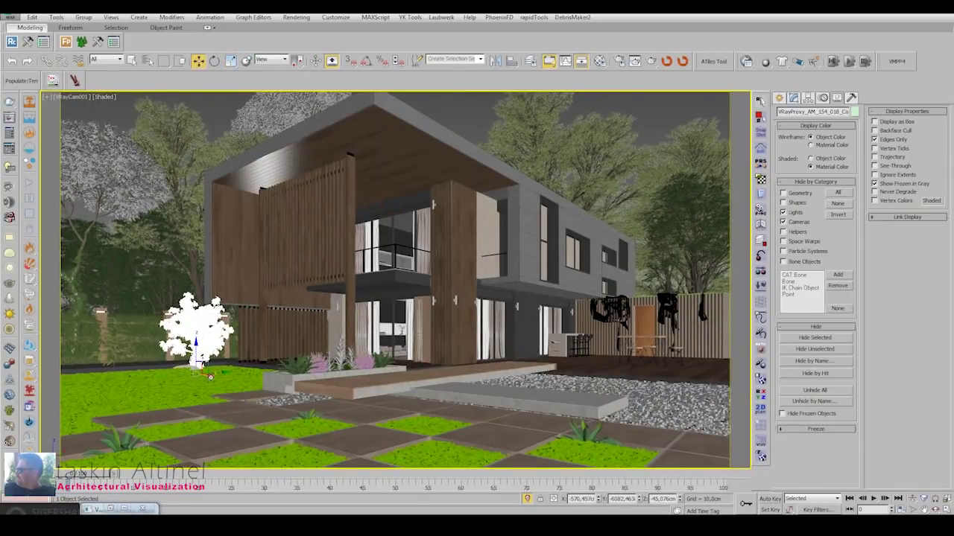
pyautogui.moveTo(195, 365)
pyautogui.mouseDown()
pyautogui.moveTo(713, 438)
pyautogui.moveTo(786, 478)
pyautogui.mouseUp()
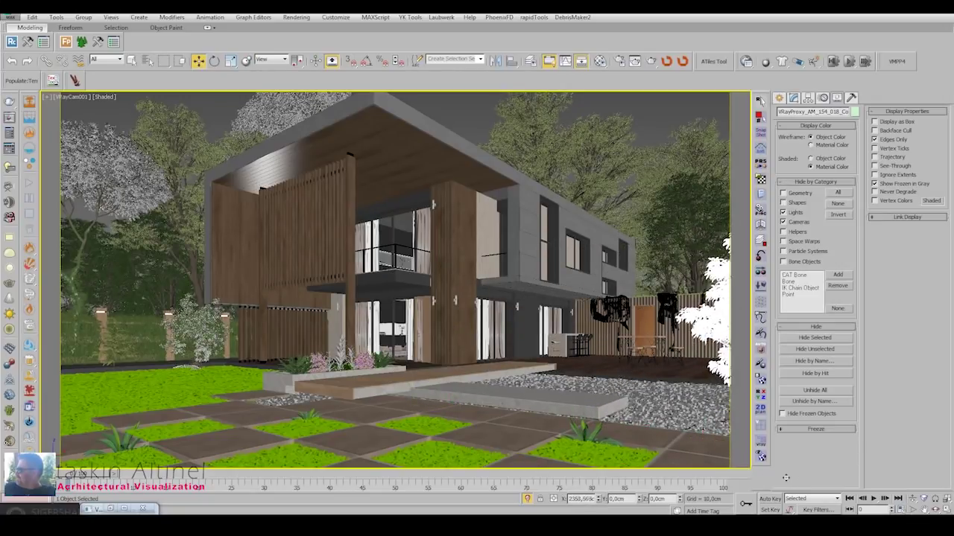
pyautogui.press('p')
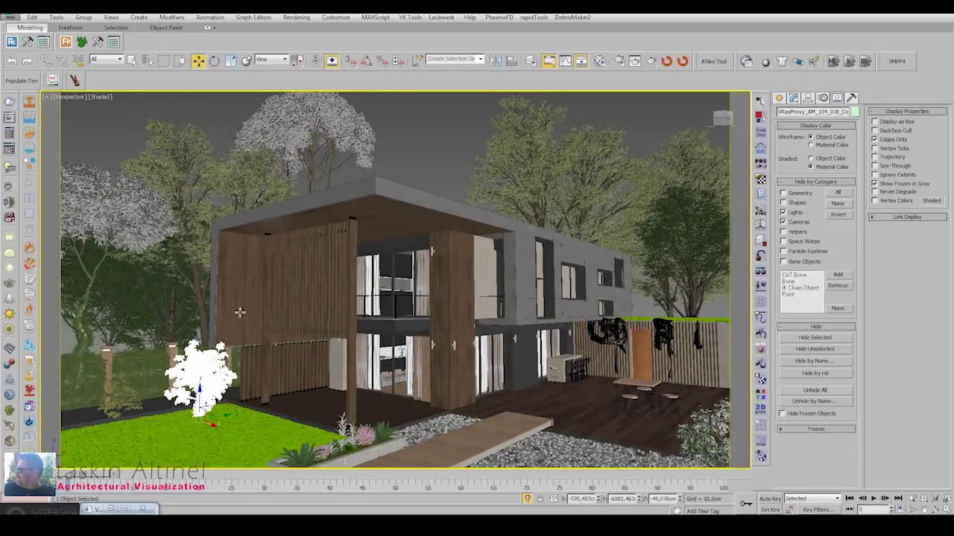
pyautogui.scroll(5, 223, 320)
pyautogui.moveTo(380, 257)
pyautogui.keyDown('alt'); pyautogui.mouseDown(button='middle')
pyautogui.moveTo(273, 280)
pyautogui.moveTo(313, 246)
pyautogui.moveTo(223, 269)
pyautogui.mouseUp(button='middle'); pyautogui.keyUp('alt')
pyautogui.moveTo(130, 332); pyautogui.dragTo(618, 331)
pyautogui.press('z')
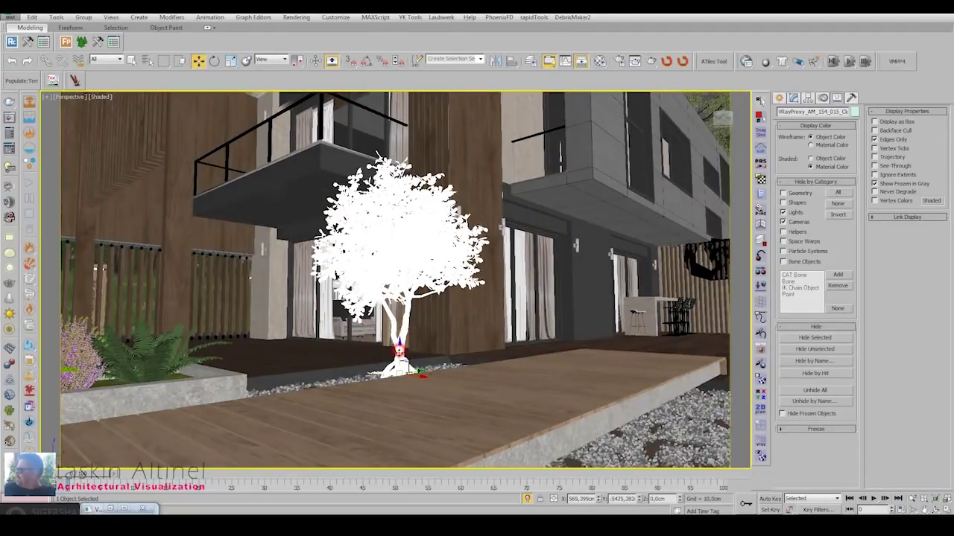
pyautogui.press('c')
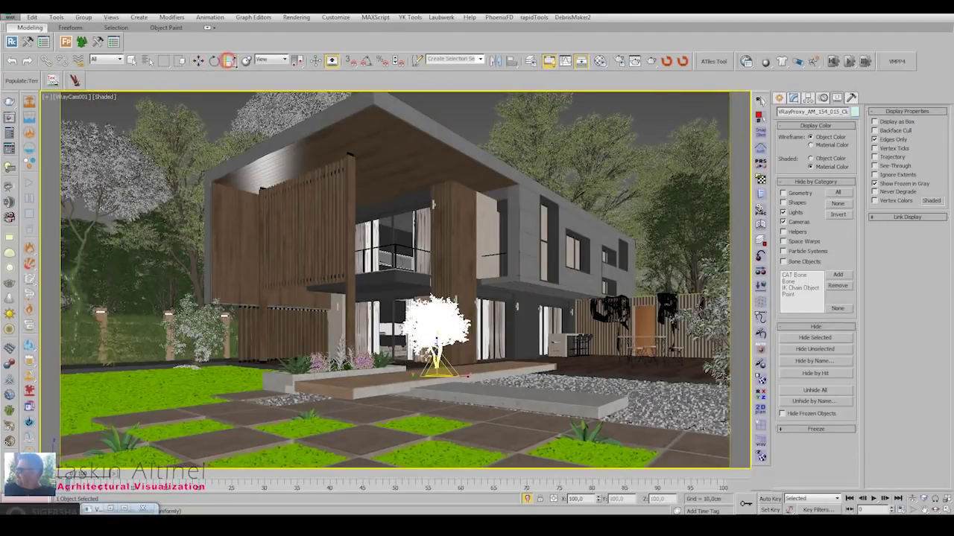
# Select the tree near the house and hide it.
pyautogui.press('w')
pyautogui.press('p')
pyautogui.moveTo(395, 279)
pyautogui.keyDown('alt'); pyautogui.mouseDown(button='middle')
pyautogui.moveTo(320, 268)
pyautogui.moveTo(400, 273)
pyautogui.moveTo(447, 254)
pyautogui.mouseUp(button='middle'); pyautogui.keyUp('alt')
pyautogui.click(456, 242)
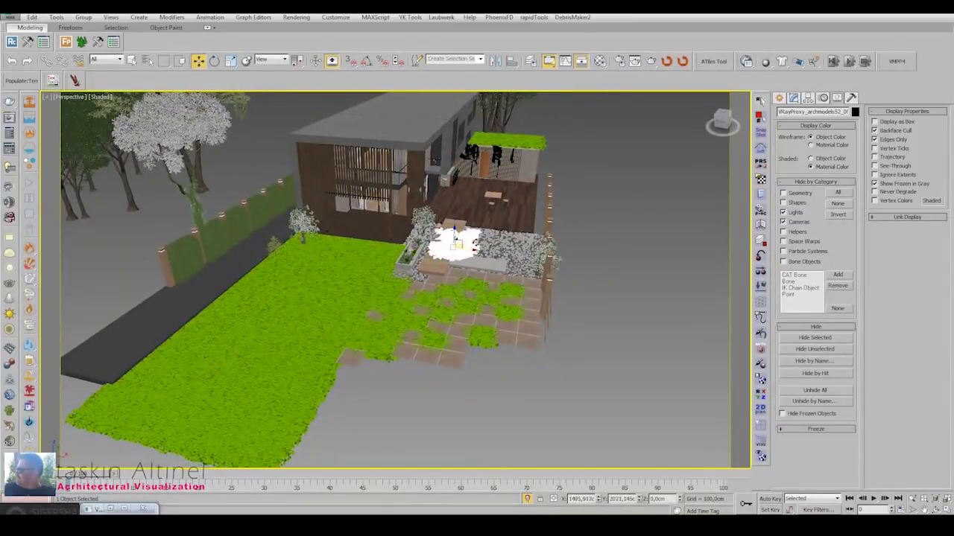
pyautogui.press('c')
pyautogui.click(814, 338)
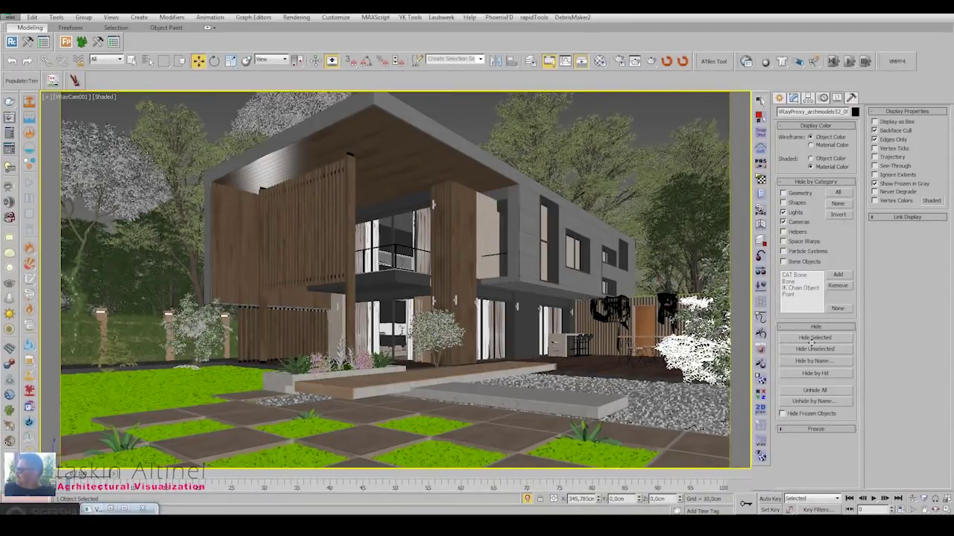
# Frame the selected tree in the top and front views, then maximise the camera view again.
pyautogui.hotkey('alt', 'w')
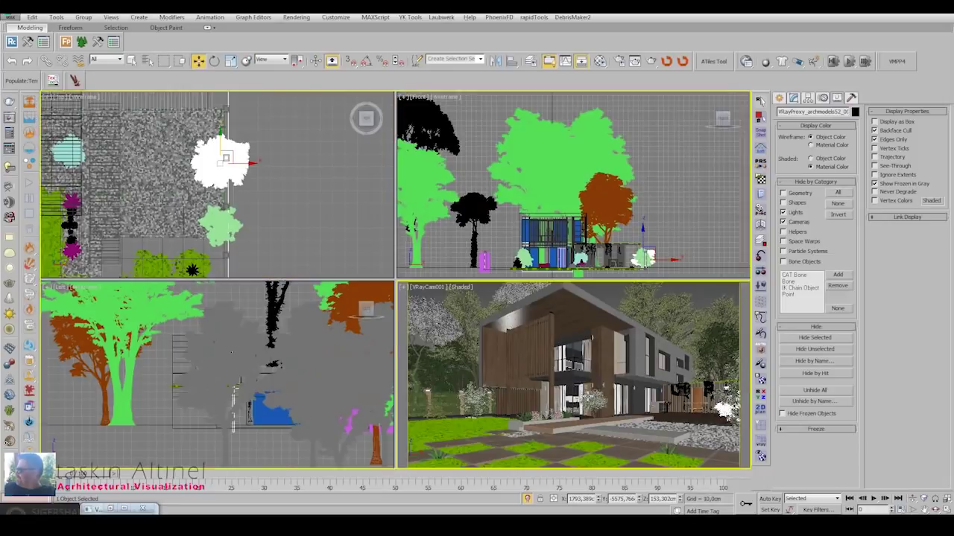
pyautogui.rightClick(317, 209)
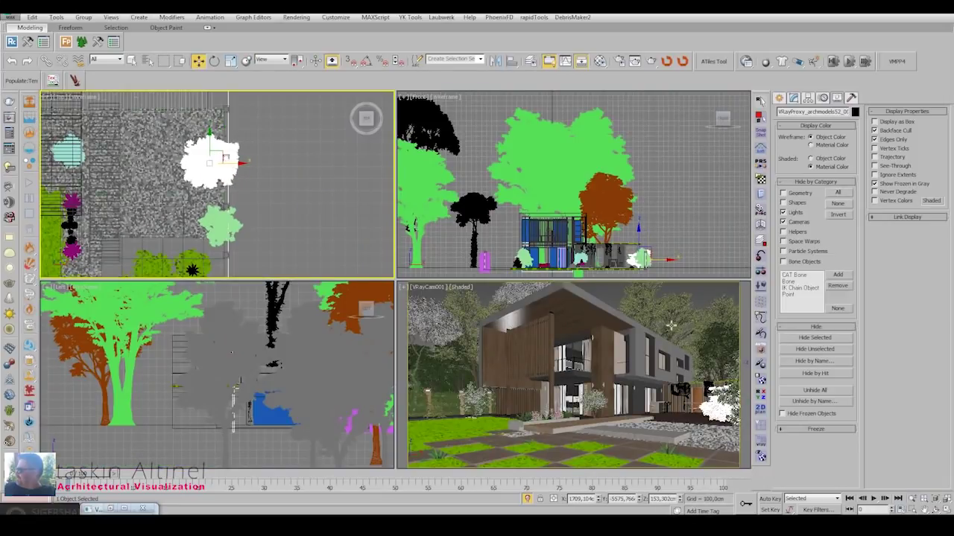
pyautogui.rightClick(574, 237)
pyautogui.press('z')
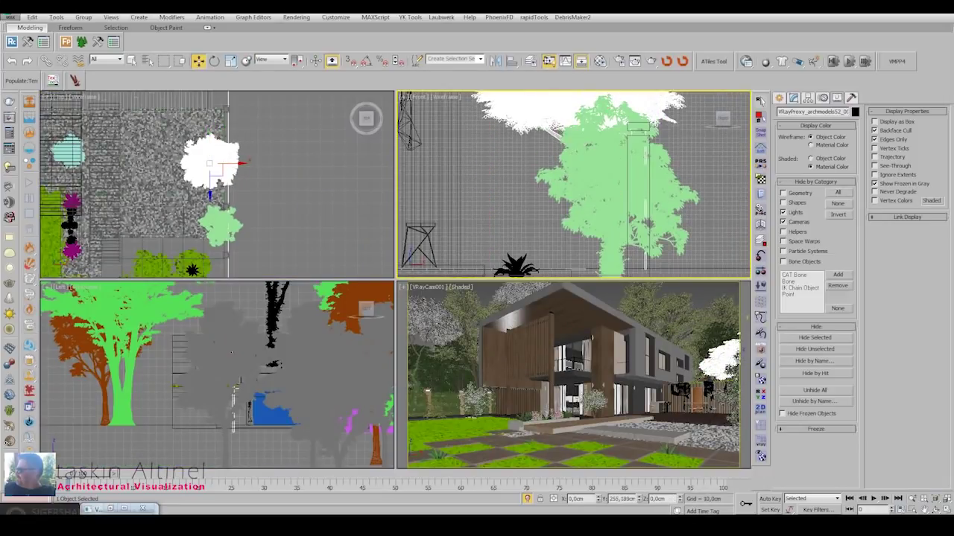
pyautogui.rightClick(655, 299)
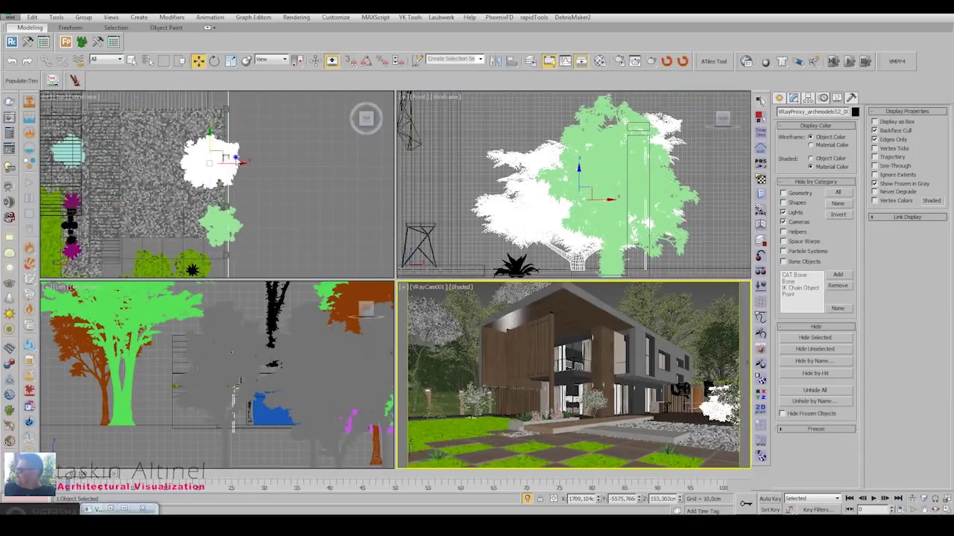
pyautogui.rightClick(238, 160)
pyautogui.press('z')
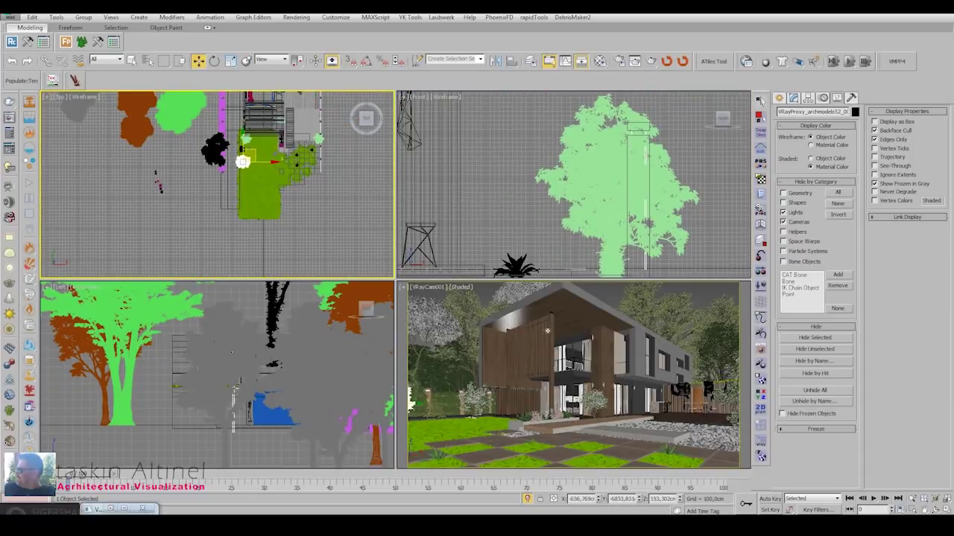
pyautogui.rightClick(546, 330)
pyautogui.hotkey('alt', 'w')
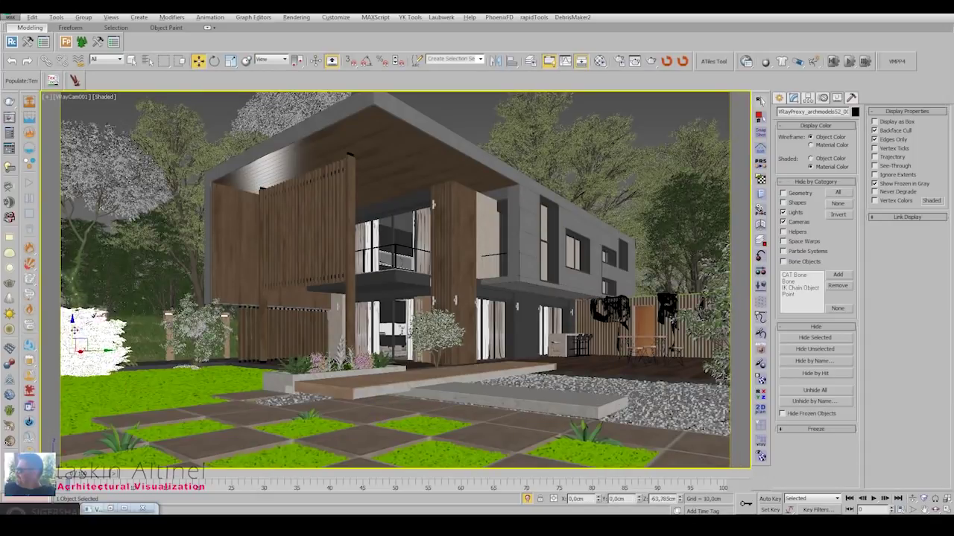
# Shift-drag an instance clone of the taller plant at the left edge.
pyautogui.rightClick(95, 330)
pyautogui.click(112, 337)
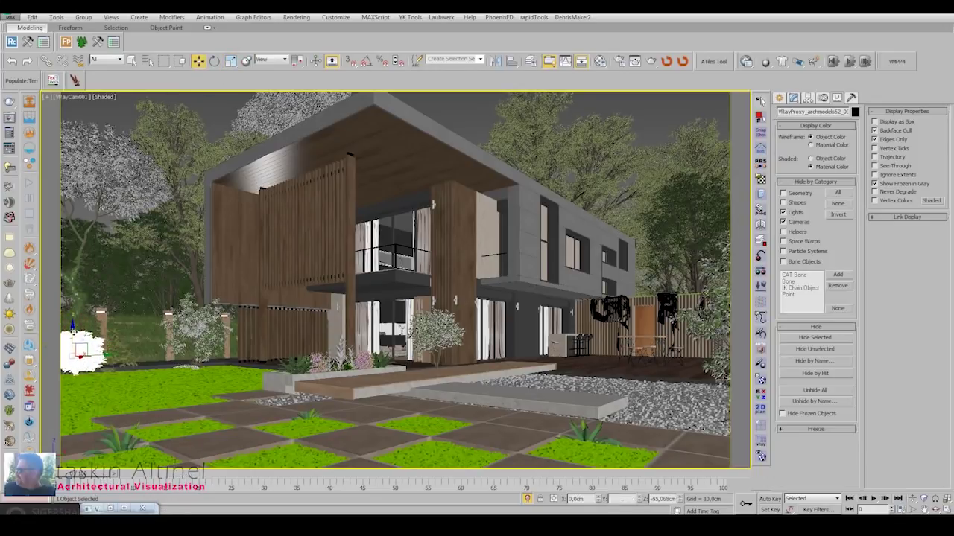
pyautogui.click(195, 328)
pyautogui.click(81, 350)
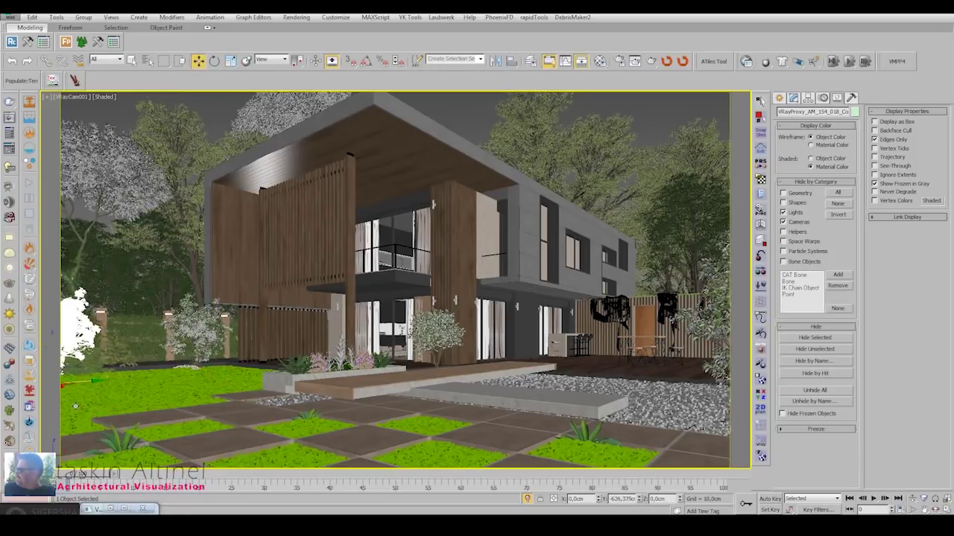
pyautogui.keyDown('shift'); pyautogui.moveTo(74, 328); pyautogui.dragTo(195, 397); pyautogui.keyUp('shift')
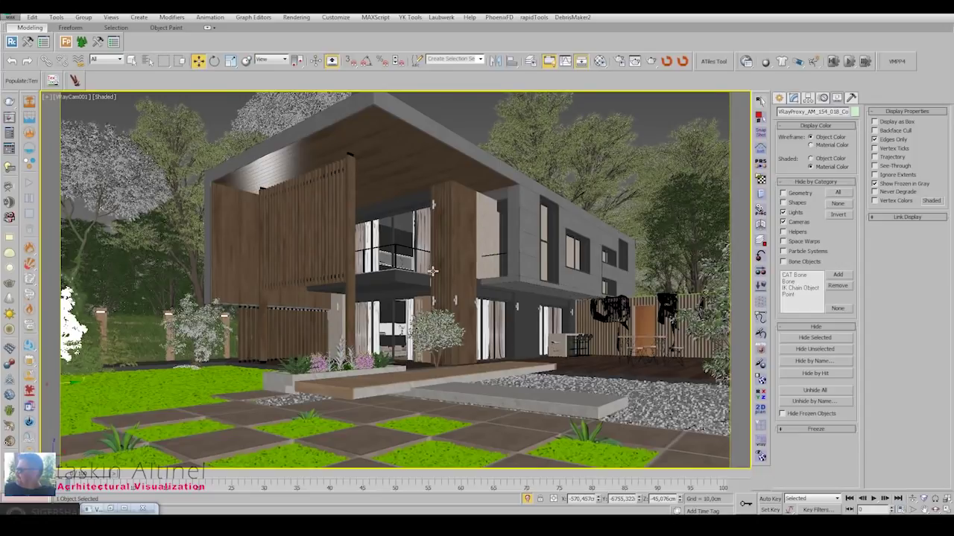
# Move the white flower plant slightly right onto the paving by the planter.
pyautogui.click(302, 365)
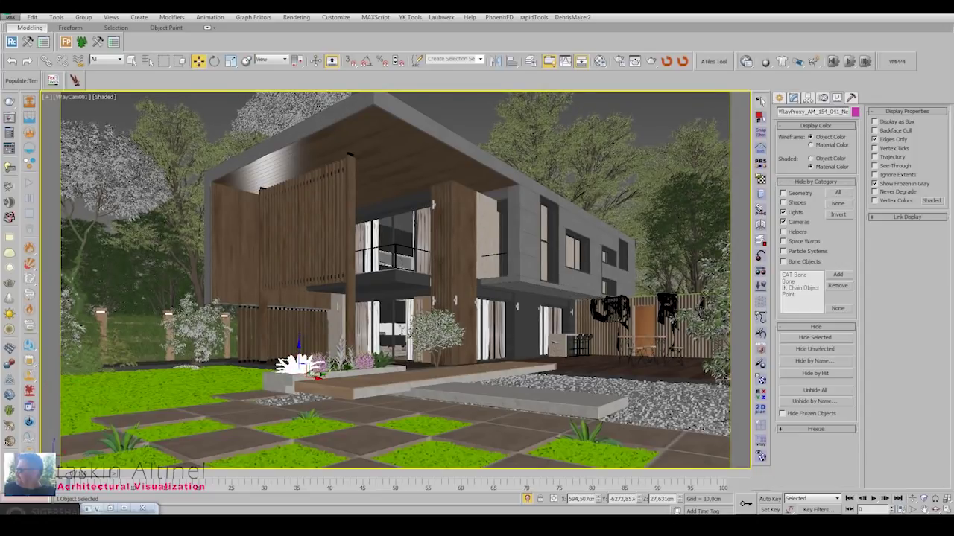
pyautogui.hotkey('alt', 'w')
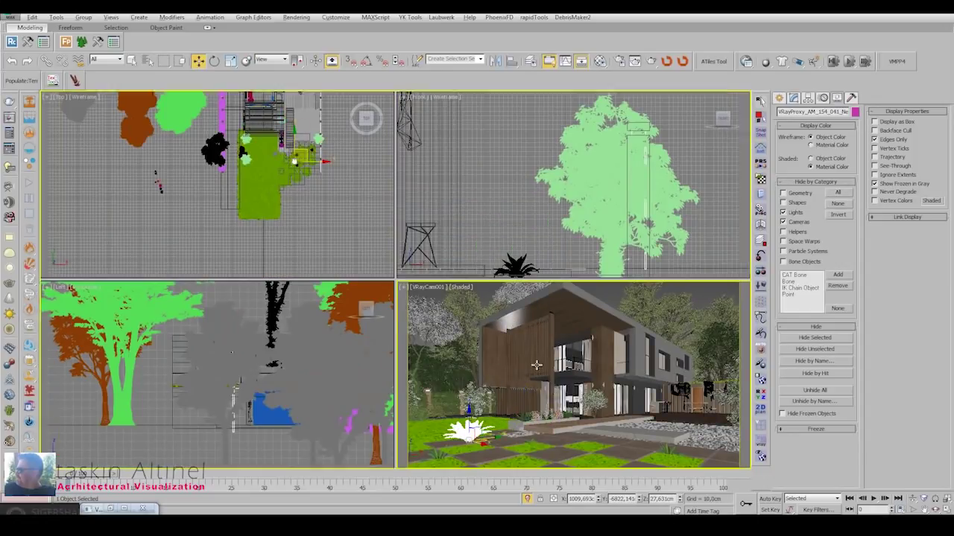
pyautogui.hotkey('alt', 'w')
pyautogui.press('p')
pyautogui.keyDown('alt'); pyautogui.moveTo(253, 385); pyautogui.dragTo(321, 388, button='middle'); pyautogui.keyUp('alt')
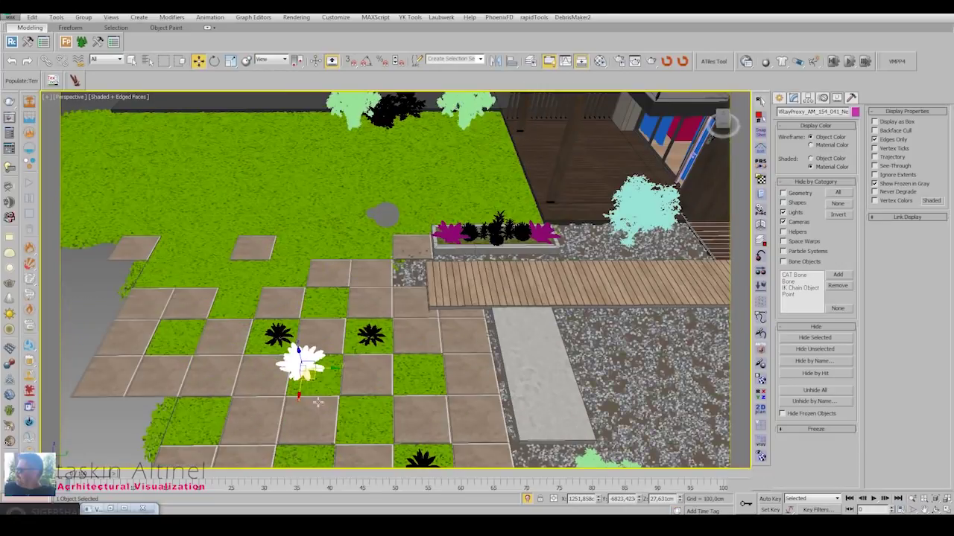
pyautogui.press('c')
pyautogui.moveTo(258, 444); pyautogui.dragTo(288, 449)
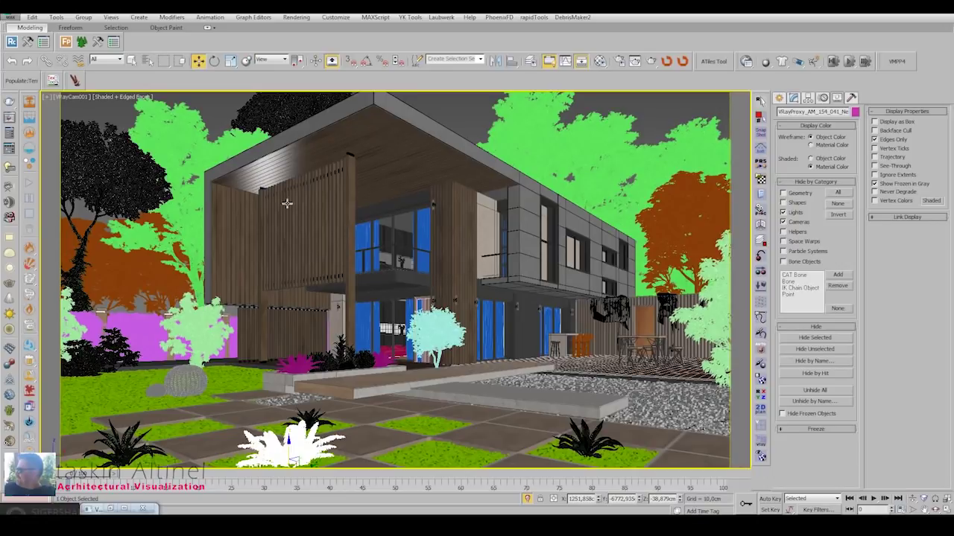
pyautogui.keyDown('alt'); pyautogui.moveTo(286, 203); pyautogui.dragTo(281, 321, button='middle'); pyautogui.keyUp('alt')
# Isolate the slats, place a Guruware gwIvy seed on the lower slats and grow it.
pyautogui.scroll(5, 248, 337)
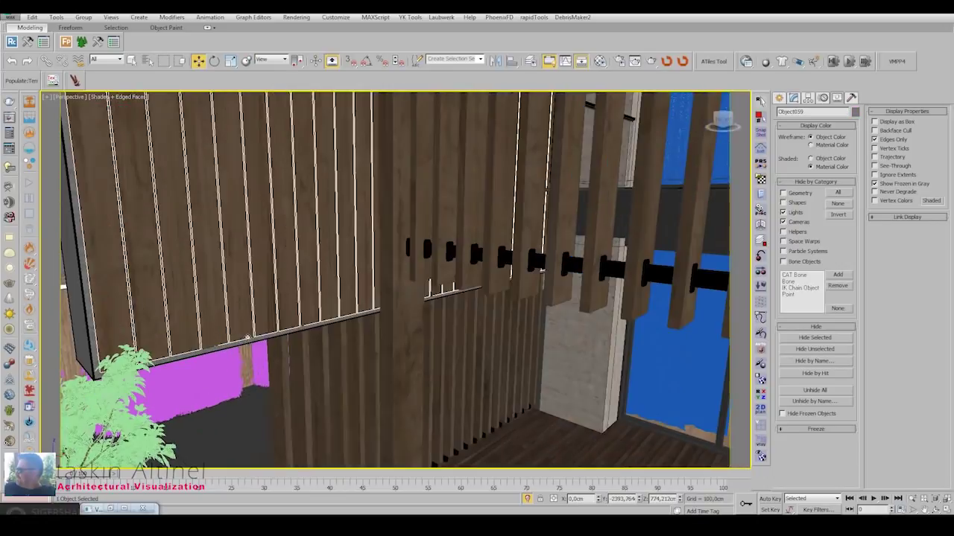
pyautogui.hotkey('alt', 'q')
pyautogui.scroll(3, 373, 224)
pyautogui.click(793, 97)
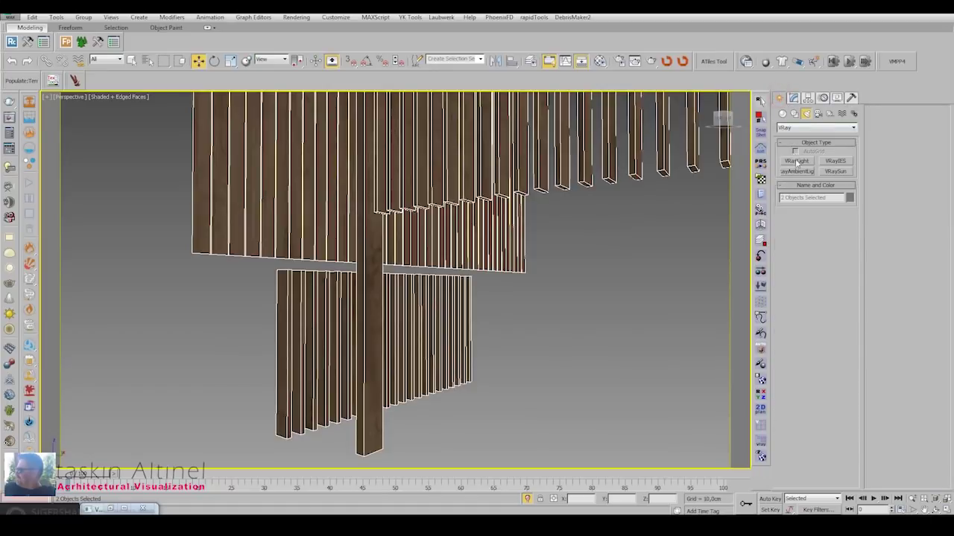
pyautogui.click(782, 113)
pyautogui.click(816, 128)
pyautogui.click(804, 233)
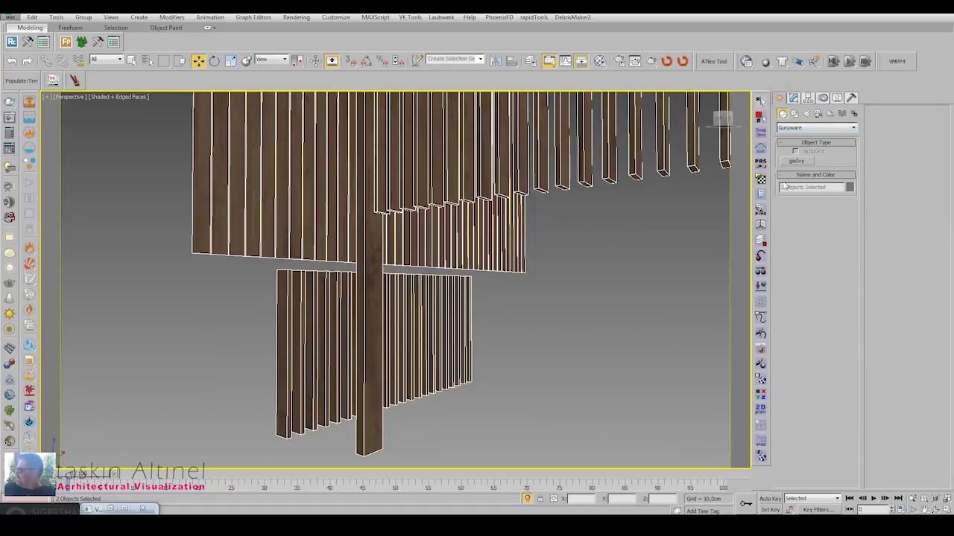
pyautogui.click(797, 161)
pyautogui.keyDown('alt'); pyautogui.moveTo(415, 311); pyautogui.dragTo(387, 350, button='middle'); pyautogui.keyUp('alt')
pyautogui.click(309, 417)
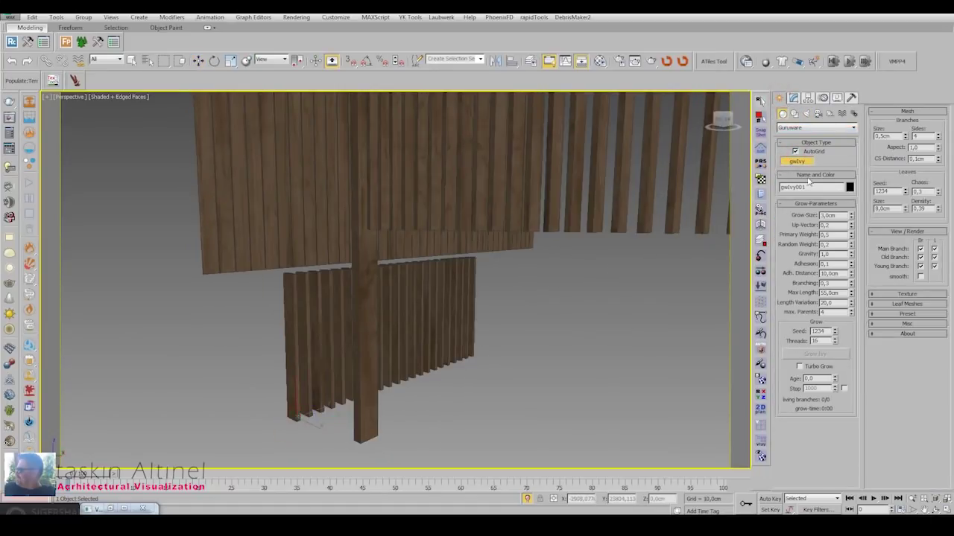
pyautogui.click(793, 98)
pyautogui.scroll(-3, 838, 437)
pyautogui.click(815, 421)
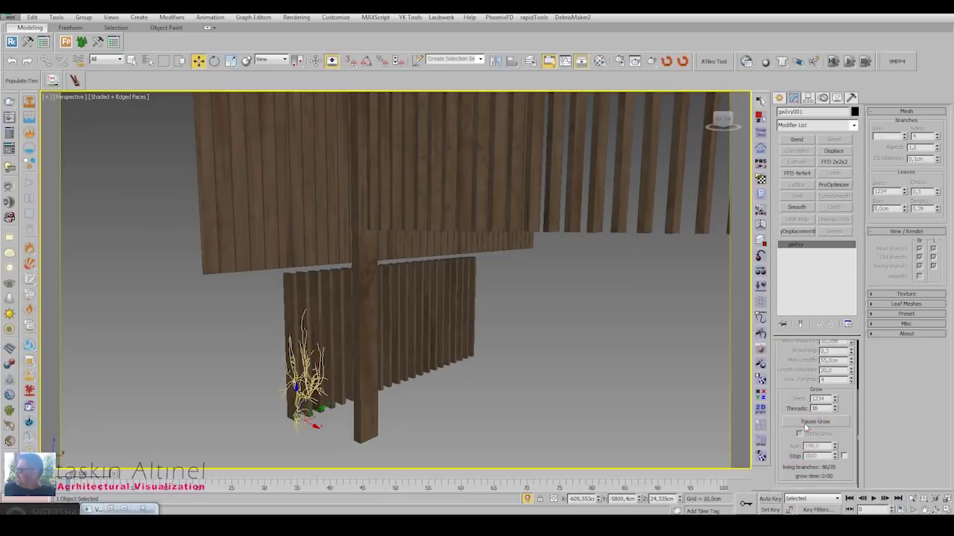
pyautogui.keyDown('alt'); pyautogui.moveTo(379, 293); pyautogui.dragTo(402, 298, button='middle'); pyautogui.keyUp('alt')
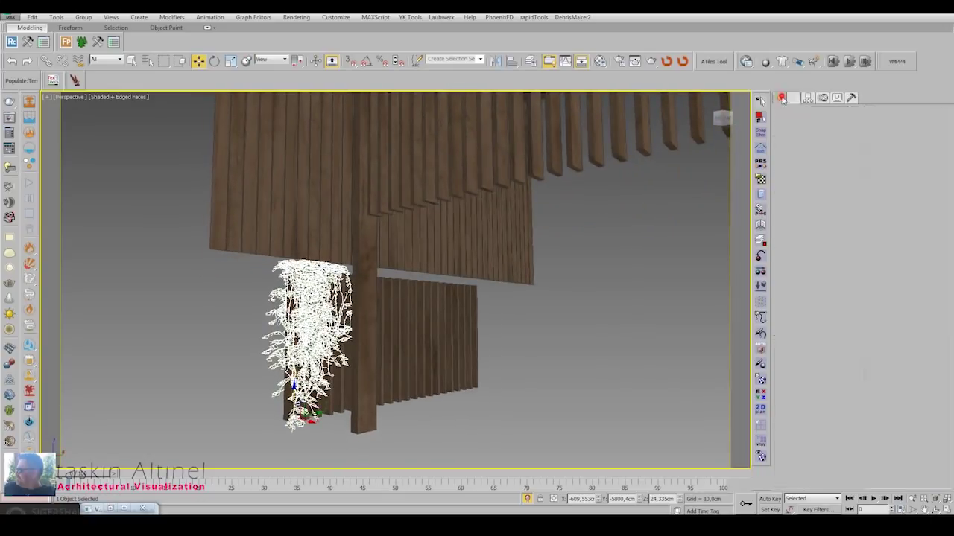
# Grow a second ivy on the upper slats.
pyautogui.click(792, 98)
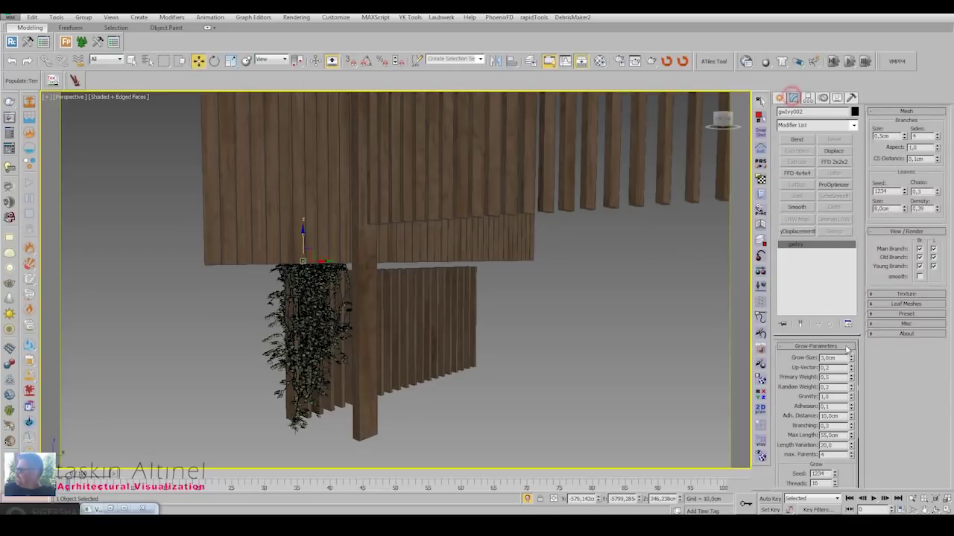
pyautogui.scroll(-3, 816, 417)
pyautogui.click(809, 420)
pyautogui.keyDown('alt'); pyautogui.moveTo(394, 325); pyautogui.dragTo(419, 263, button='middle'); pyautogui.keyUp('alt')
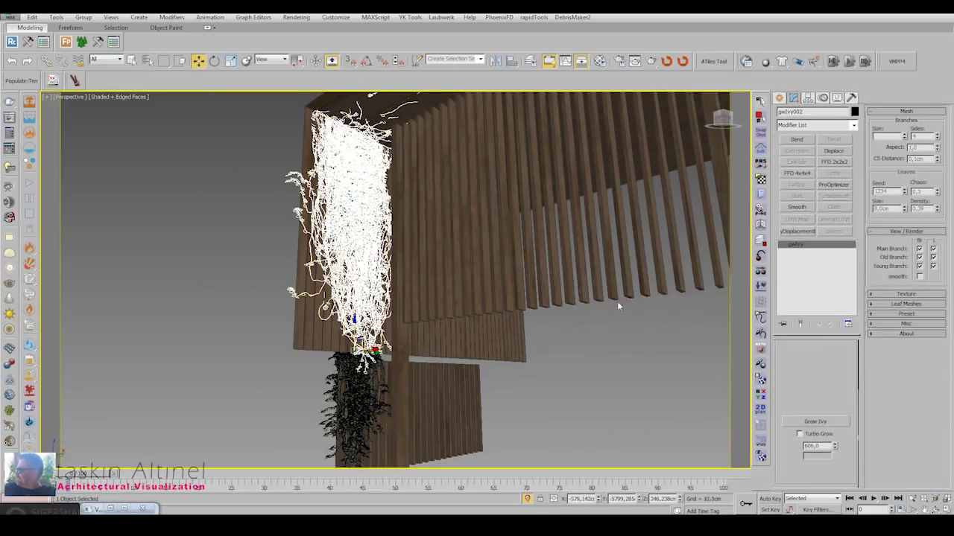
pyautogui.keyDown('alt'); pyautogui.moveTo(427, 296); pyautogui.dragTo(429, 295, button='middle'); pyautogui.keyUp('alt')
# Set the ivy leaf size to 13 cm and turn off edged faces in the view.
pyautogui.scroll(3, 701, 397)
pyautogui.moveTo(937, 211)
pyautogui.mouseDown()
pyautogui.moveTo(937, 198)
pyautogui.moveTo(936, 218)
pyautogui.mouseUp()
pyautogui.scroll(2, 844, 450)
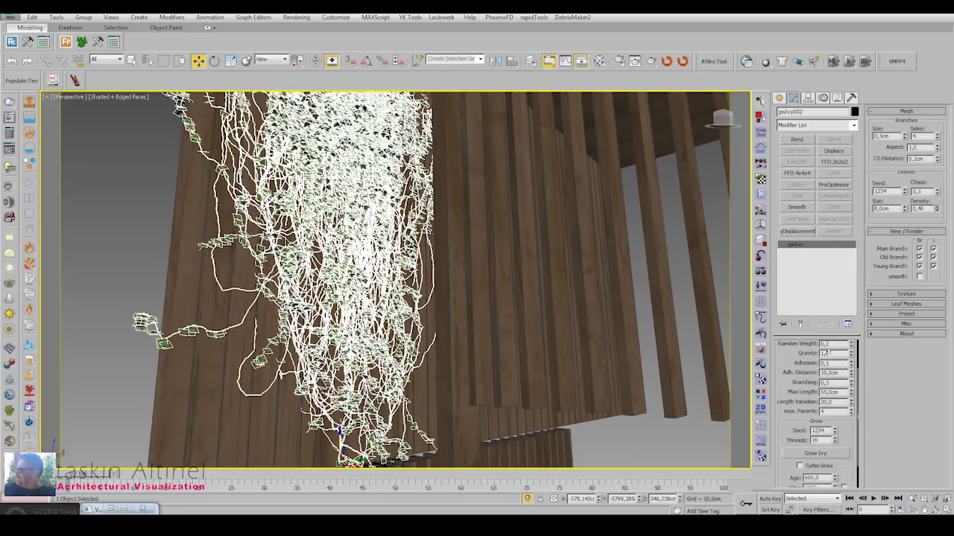
pyautogui.moveTo(807, 346); pyautogui.dragTo(807, 315)
pyautogui.write('3')
pyautogui.press('Return')
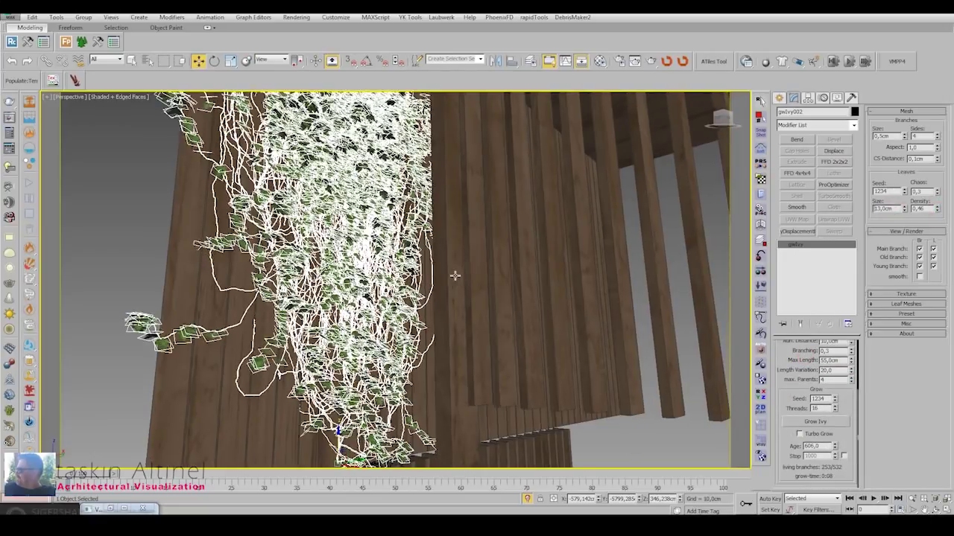
pyautogui.moveTo(136, 181)
pyautogui.keyDown('alt'); pyautogui.mouseDown(button='middle')
pyautogui.moveTo(379, 249)
pyautogui.moveTo(426, 191)
pyautogui.mouseUp(button='middle'); pyautogui.keyUp('alt')
pyautogui.press('F4')
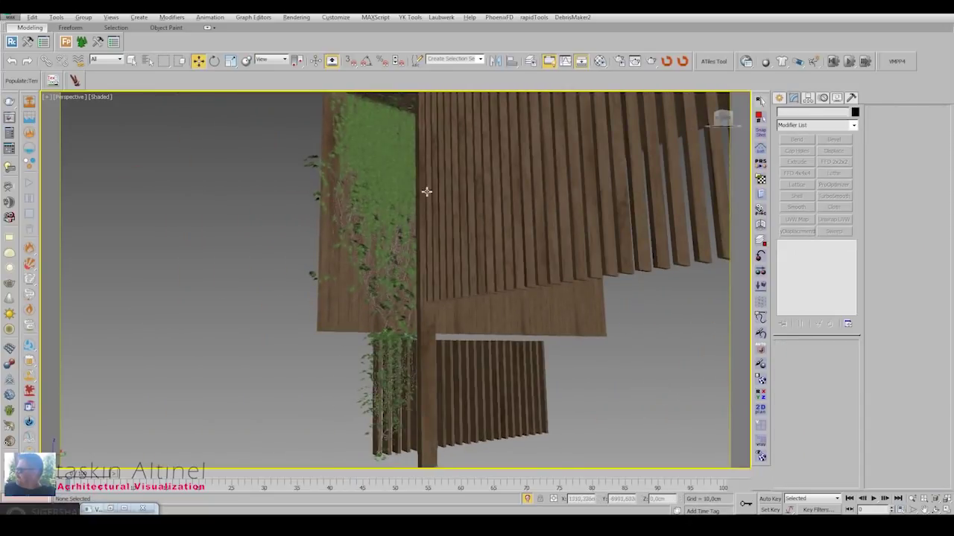
pyautogui.keyDown('alt'); pyautogui.moveTo(417, 366); pyautogui.dragTo(391, 400, button='middle'); pyautogui.keyUp('alt')
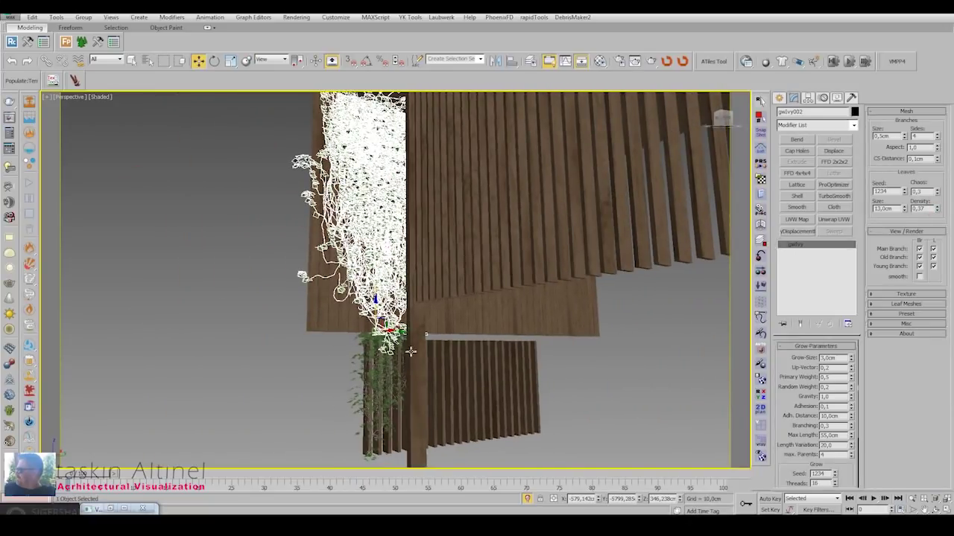
# Raise the lower ivy's leaf Density to 0,46.
pyautogui.click(390, 400)
pyautogui.scroll(2, 363, 454)
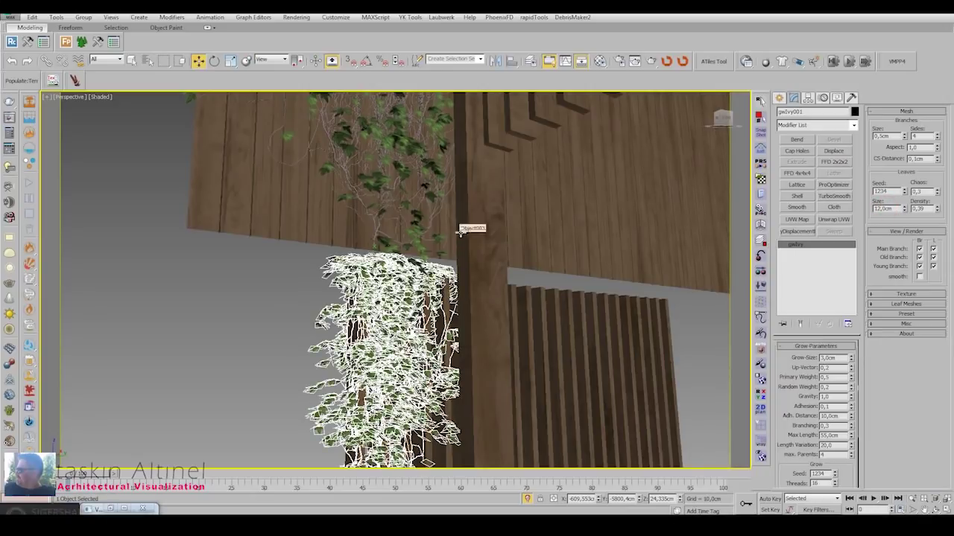
pyautogui.moveTo(501, 303); pyautogui.dragTo(542, 249, button='middle')
pyautogui.moveTo(938, 208); pyautogui.dragTo(938, 197)
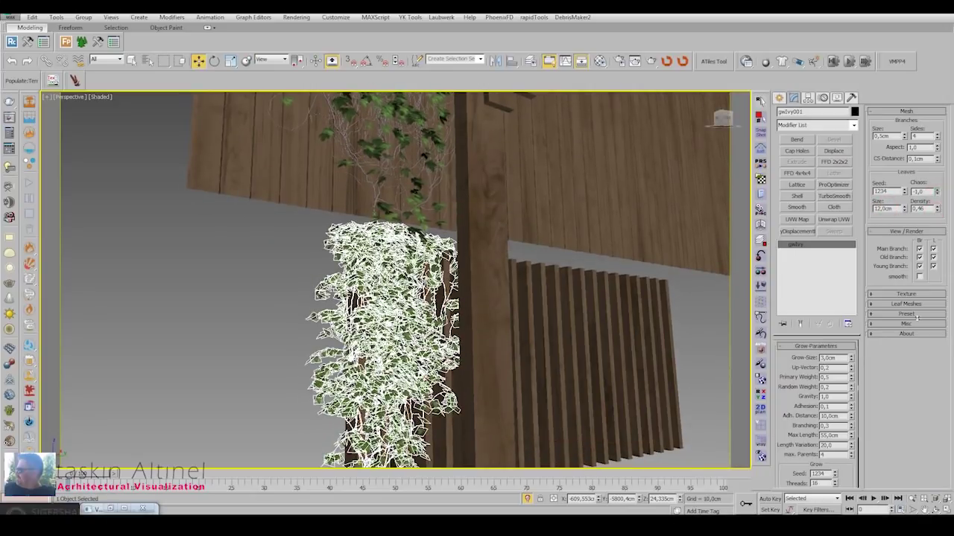
pyautogui.keyDown('alt'); pyautogui.moveTo(521, 298); pyautogui.dragTo(522, 358, button='middle'); pyautogui.keyUp('alt')
# Create and grow a new gwIvy up the wooden wall, then select it in the VRayCam001 view.
pyautogui.click(780, 97)
pyautogui.click(796, 161)
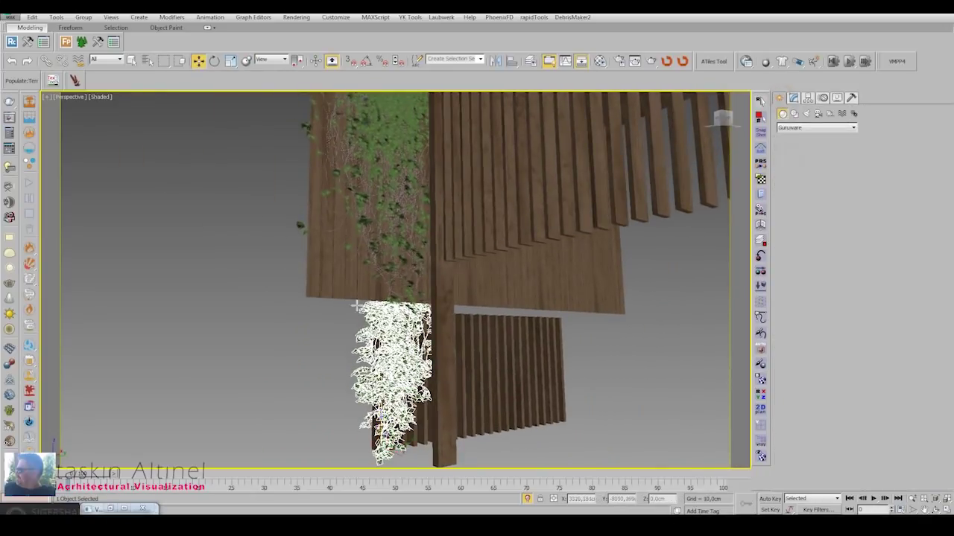
pyautogui.click(330, 290)
pyautogui.click(815, 455)
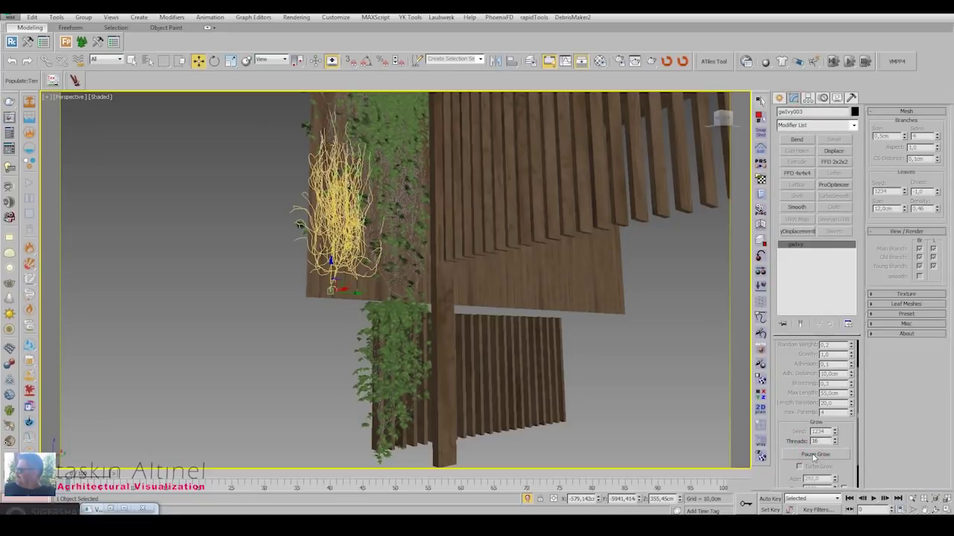
pyautogui.moveTo(602, 270)
pyautogui.keyDown('alt'); pyautogui.mouseDown(button='middle')
pyautogui.moveTo(617, 379)
pyautogui.moveTo(464, 302)
pyautogui.mouseUp(button='middle'); pyautogui.keyUp('alt')
pyautogui.press('c')
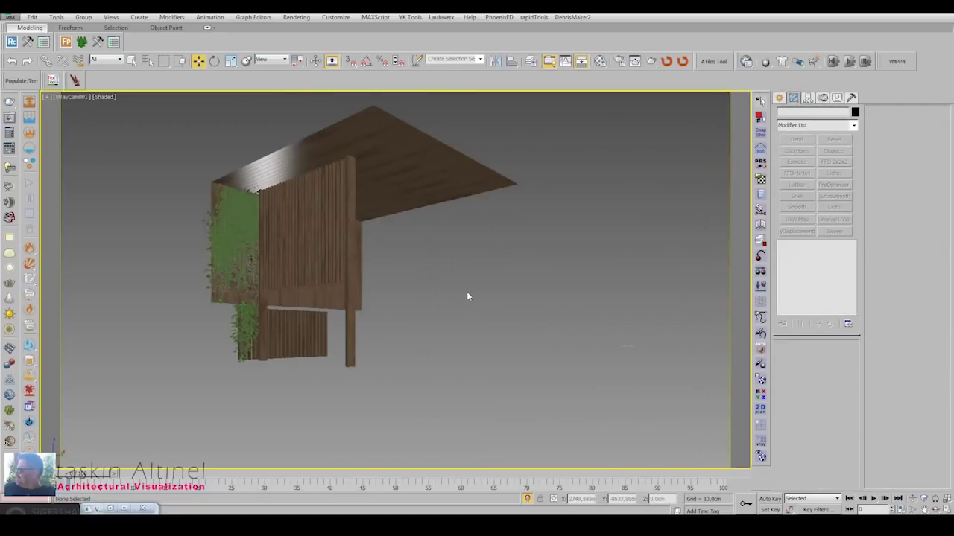
pyautogui.click(244, 277)
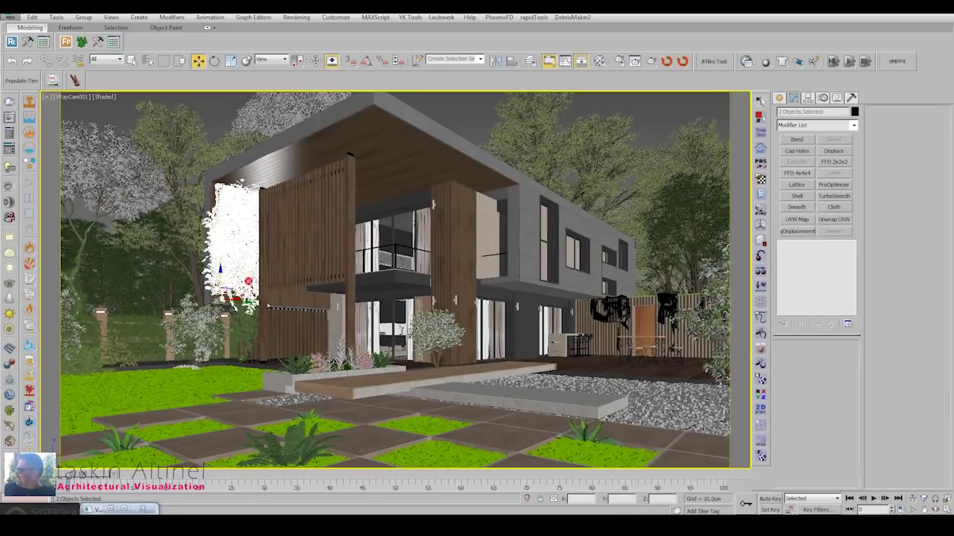
# Convert gwIvy002 to Editable Poly and attach the other ivy, accepting the Attach Options.
pyautogui.rightClick(243, 276)
pyautogui.click(298, 417)
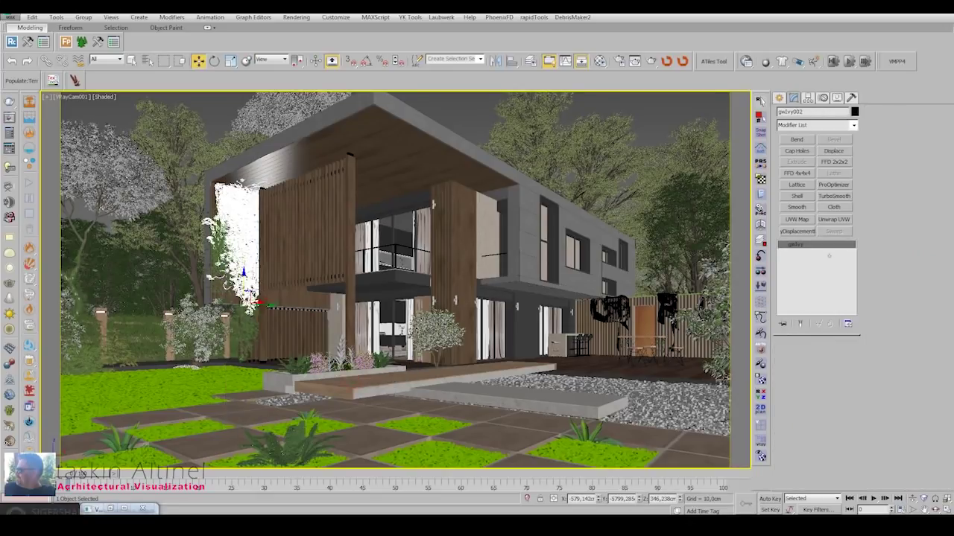
pyautogui.click(246, 290)
pyautogui.click(528, 247)
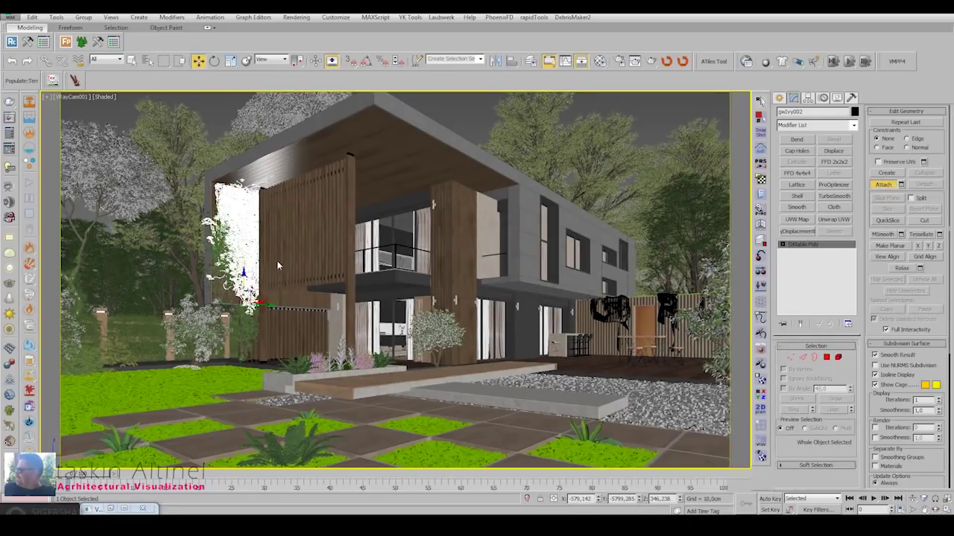
pyautogui.click(277, 260)
pyautogui.click(527, 248)
# Inspect the ivy's multi-material AM192_046 in the Material Editor and close it.
pyautogui.click(600, 61)
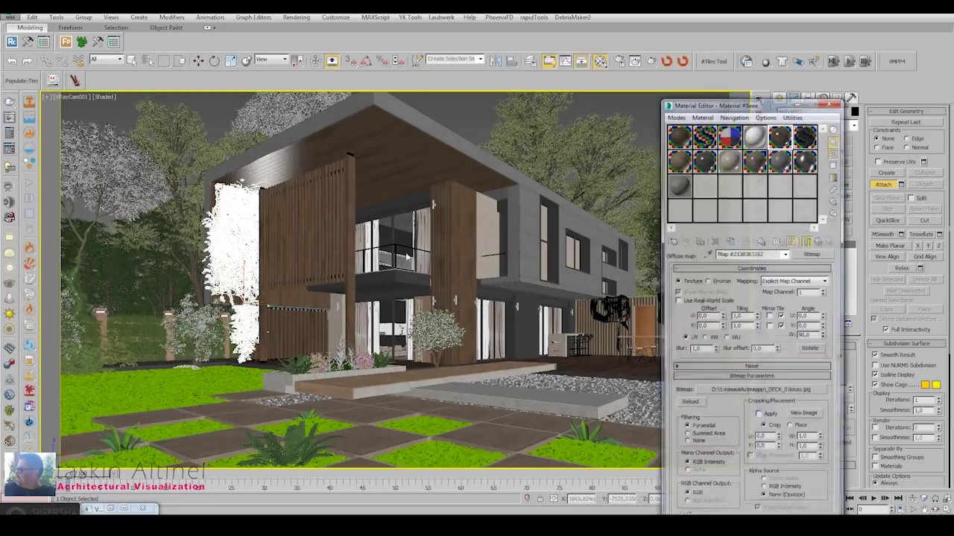
pyautogui.moveTo(767, 108); pyautogui.dragTo(441, 122)
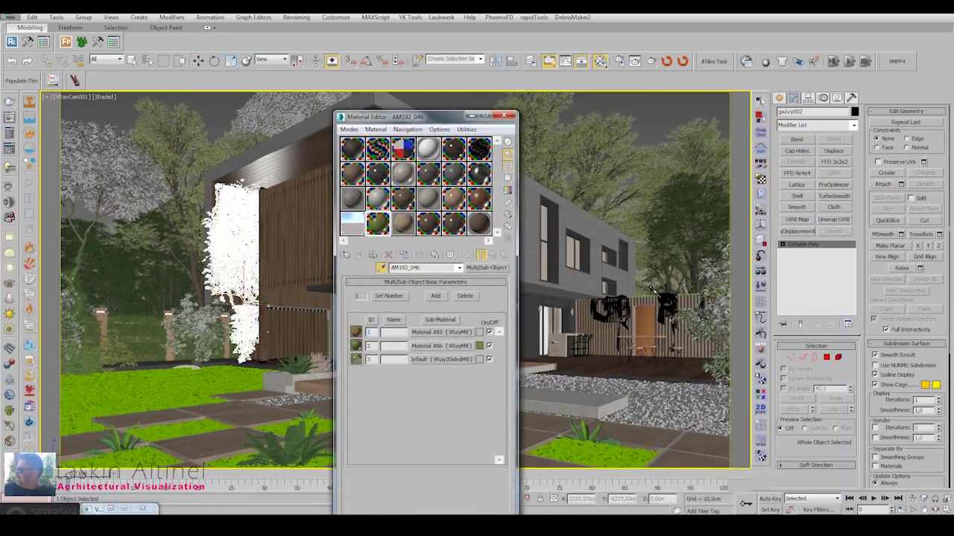
pyautogui.click(504, 115)
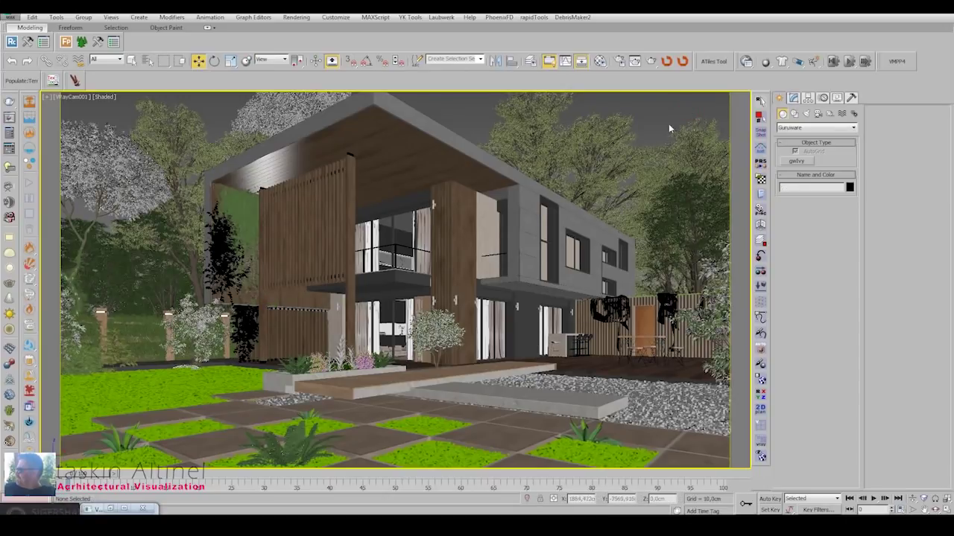
# Apply the subdivs value to All Scene Materials with vraySamplingSubdivManager, then close the manager.
pyautogui.click(761, 439)
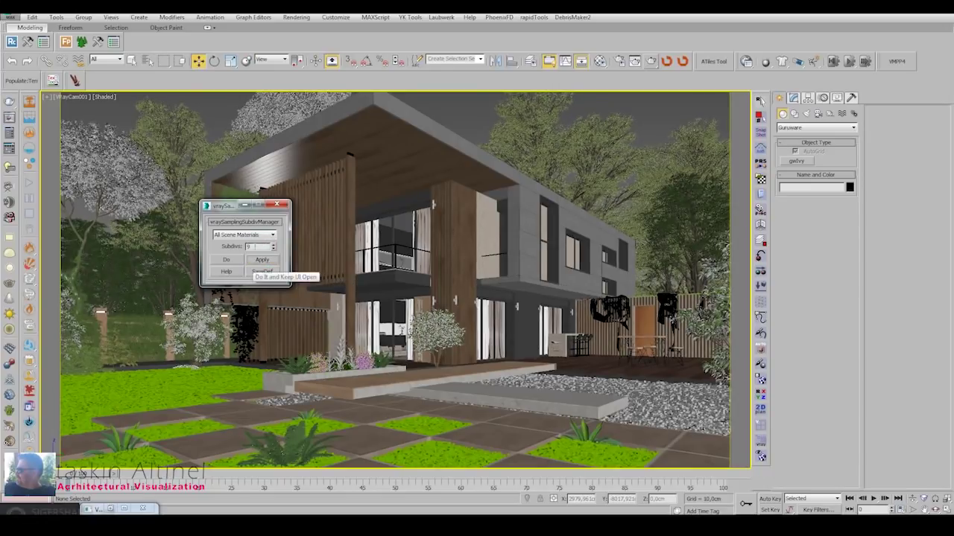
pyautogui.click(248, 234)
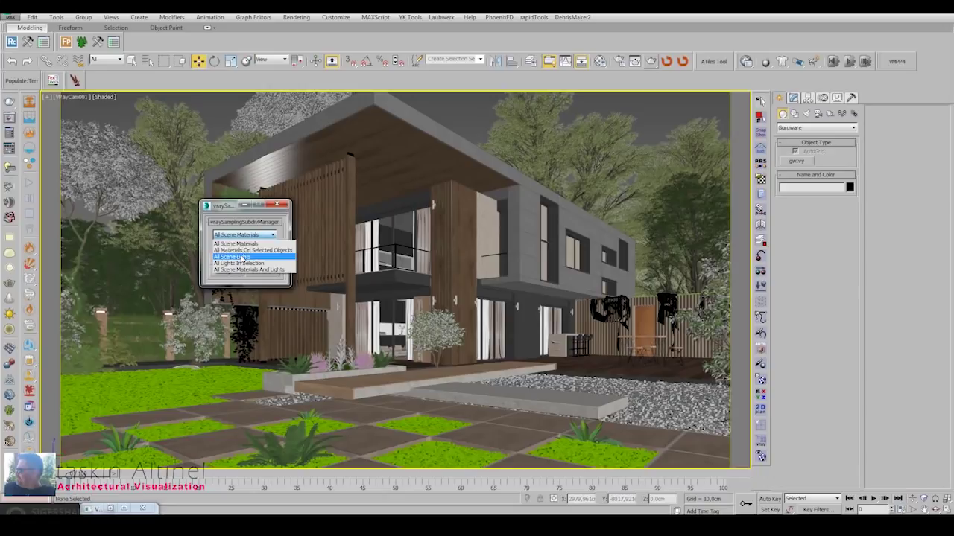
pyautogui.moveTo(230, 210); pyautogui.dragTo(237, 205)
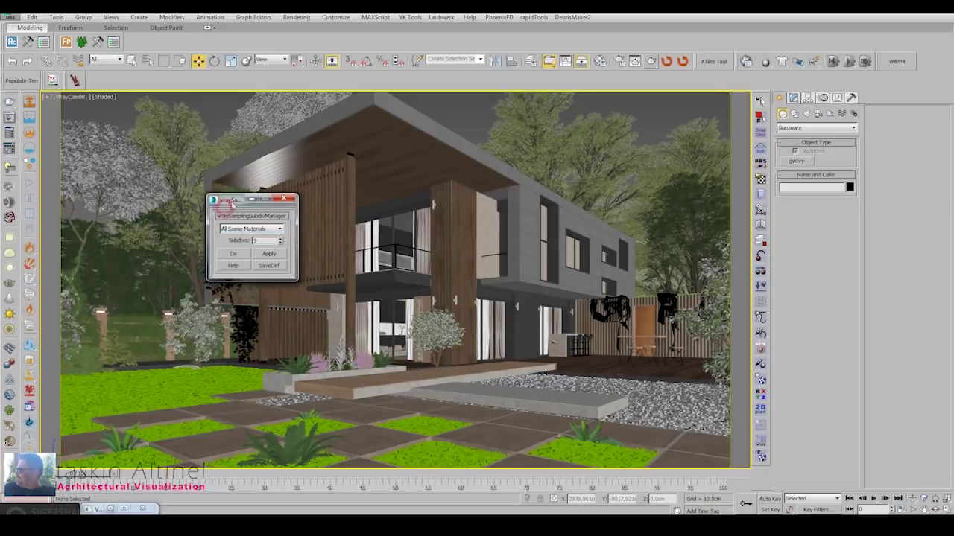
pyautogui.click(272, 256)
pyautogui.click(289, 201)
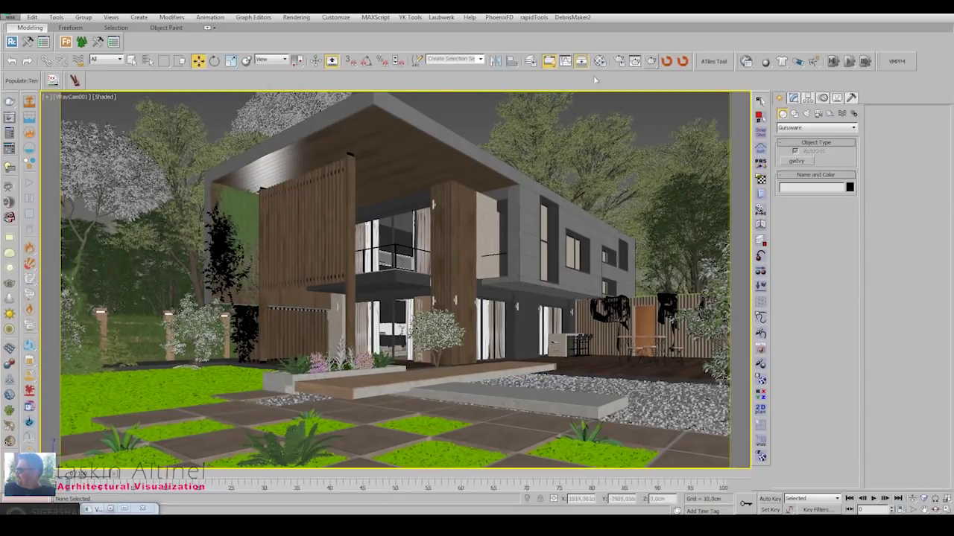
pyautogui.click(600, 61)
pyautogui.click(422, 347)
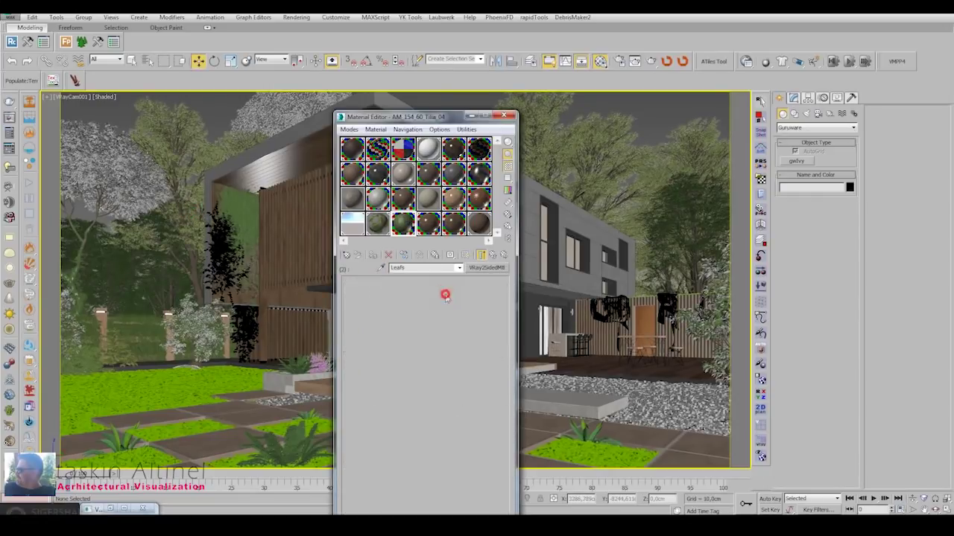
pyautogui.click(447, 296)
pyautogui.scroll(-5, 461, 442)
pyautogui.moveTo(424, 117); pyautogui.dragTo(659, 32)
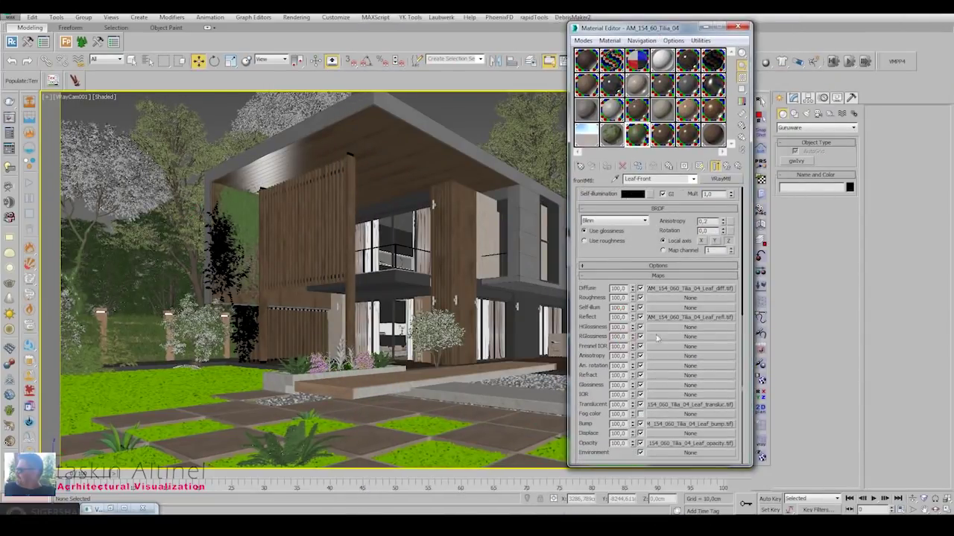
pyautogui.click(616, 179)
pyautogui.click(658, 243)
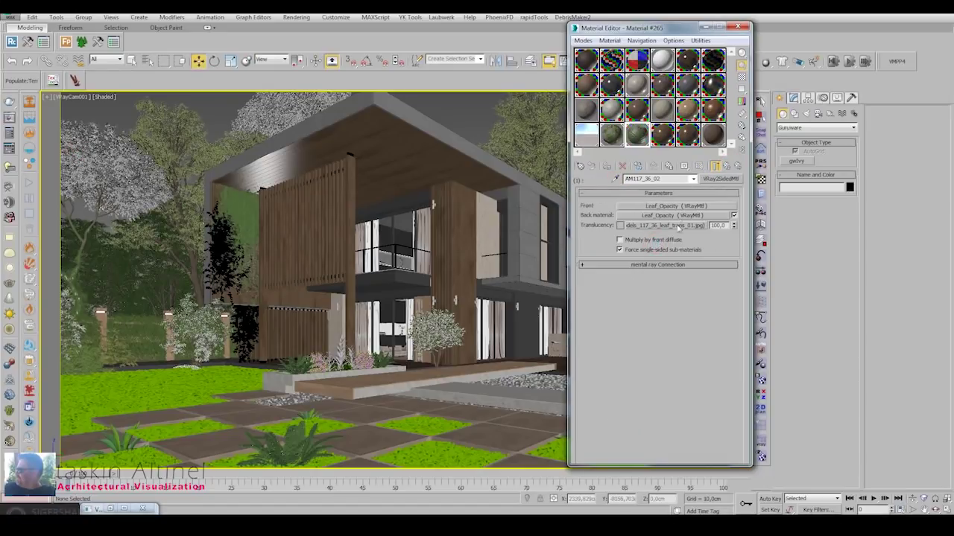
pyautogui.click(675, 206)
pyautogui.click(691, 443)
pyautogui.click(726, 165)
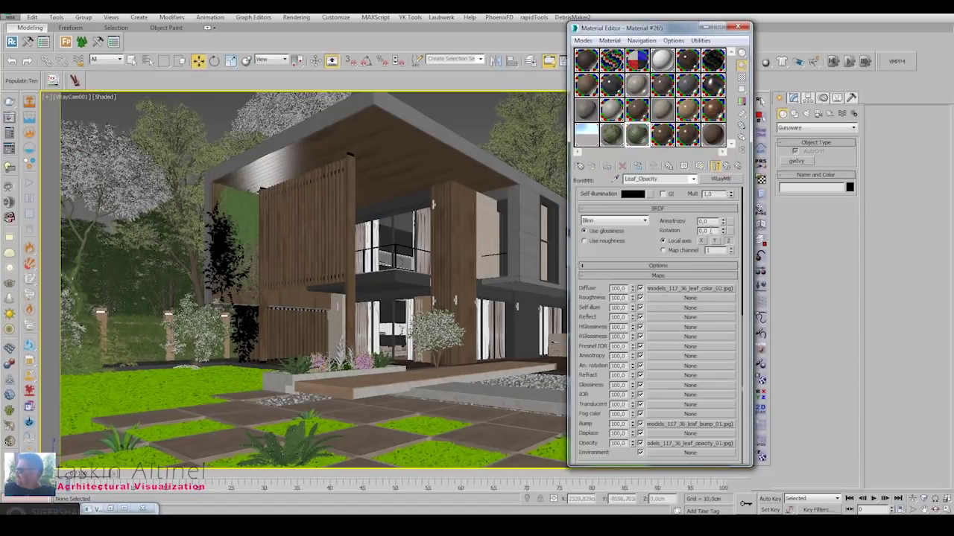
pyautogui.scroll(-5, 640, 403)
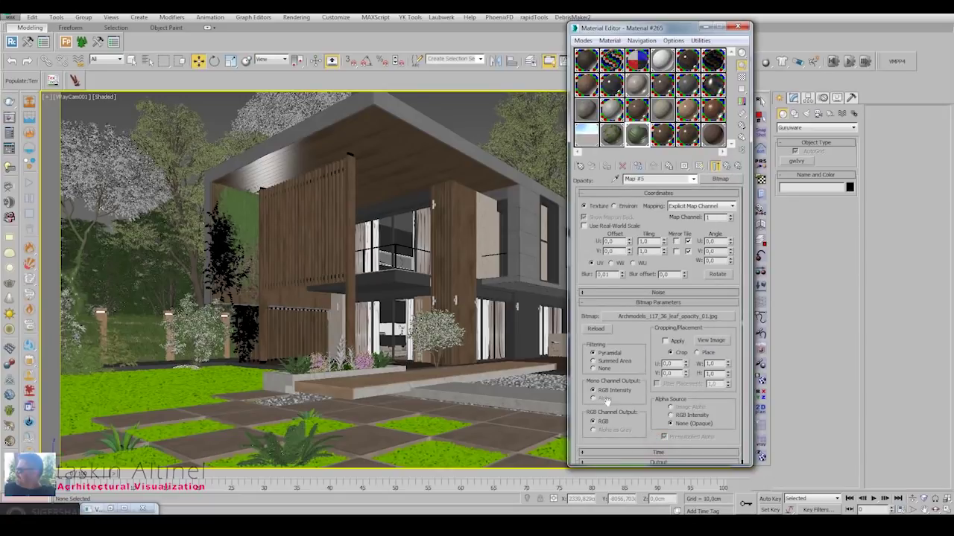
pyautogui.click(726, 165)
pyautogui.click(658, 272)
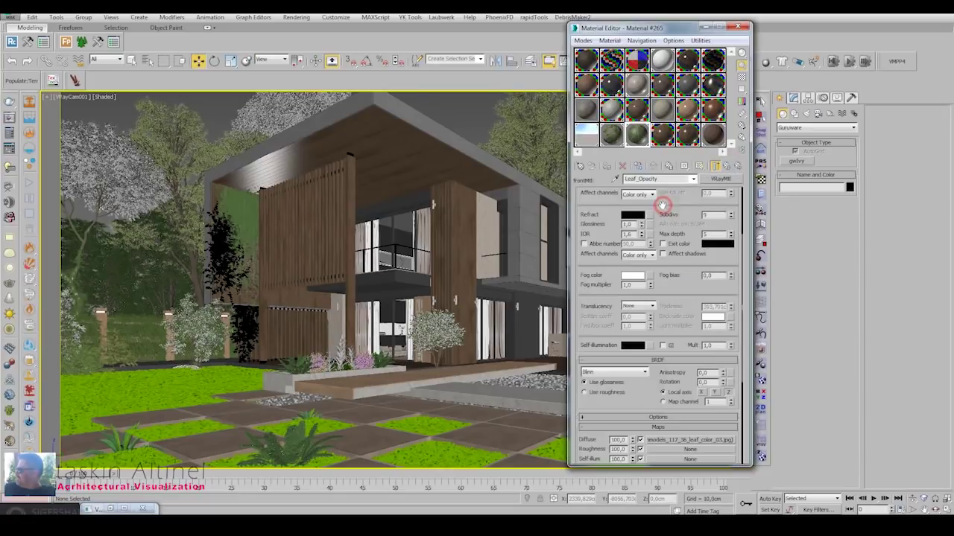
pyautogui.click(657, 445)
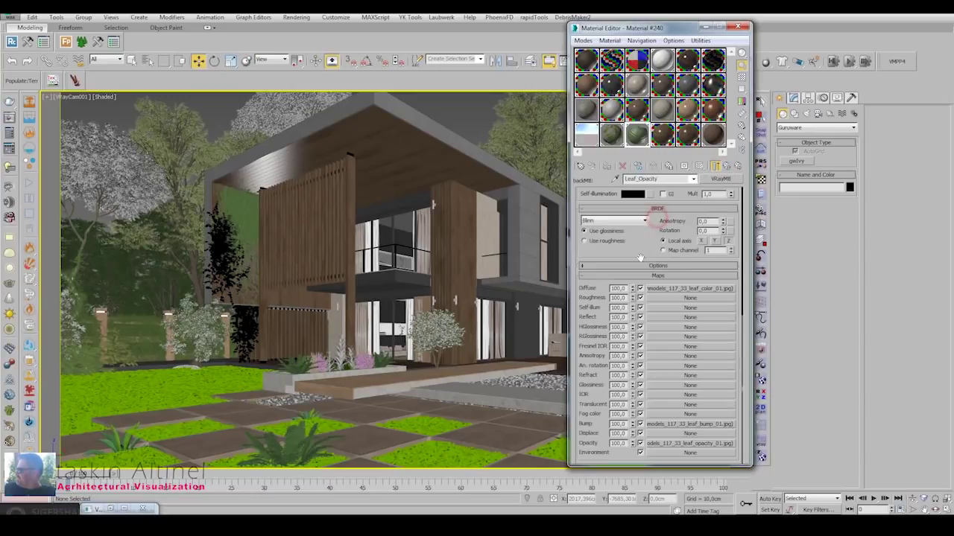
pyautogui.click(644, 443)
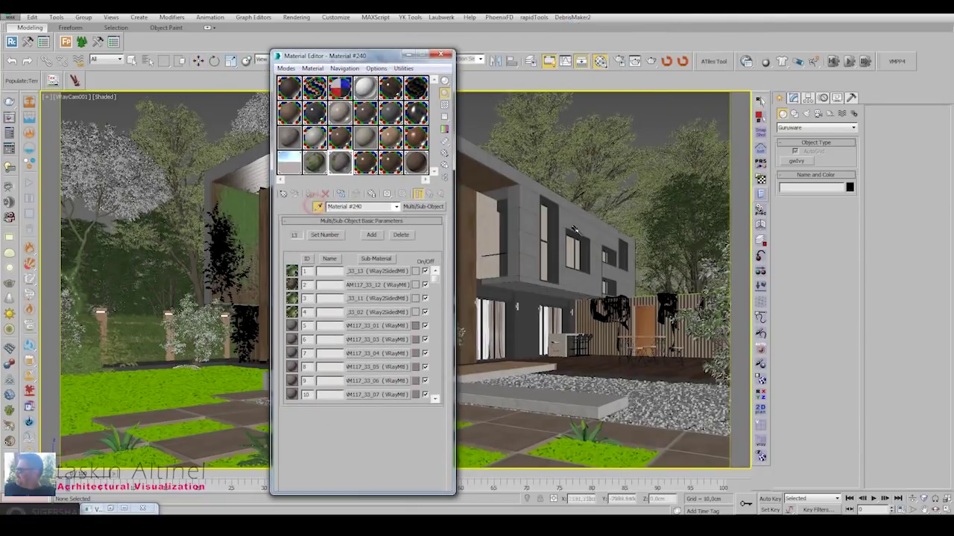
pyautogui.click(318, 206)
pyautogui.click(711, 282)
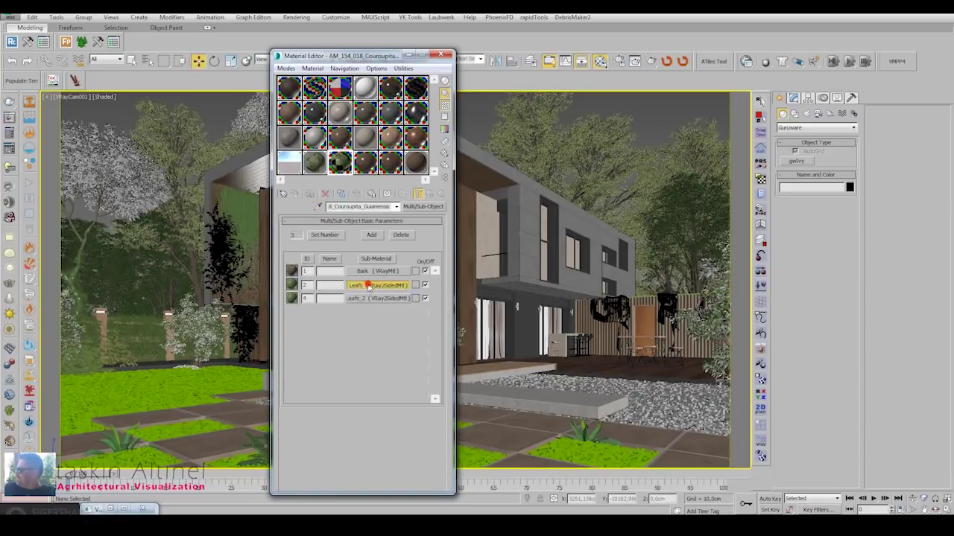
pyautogui.click(379, 284)
pyautogui.scroll(-5, 365, 335)
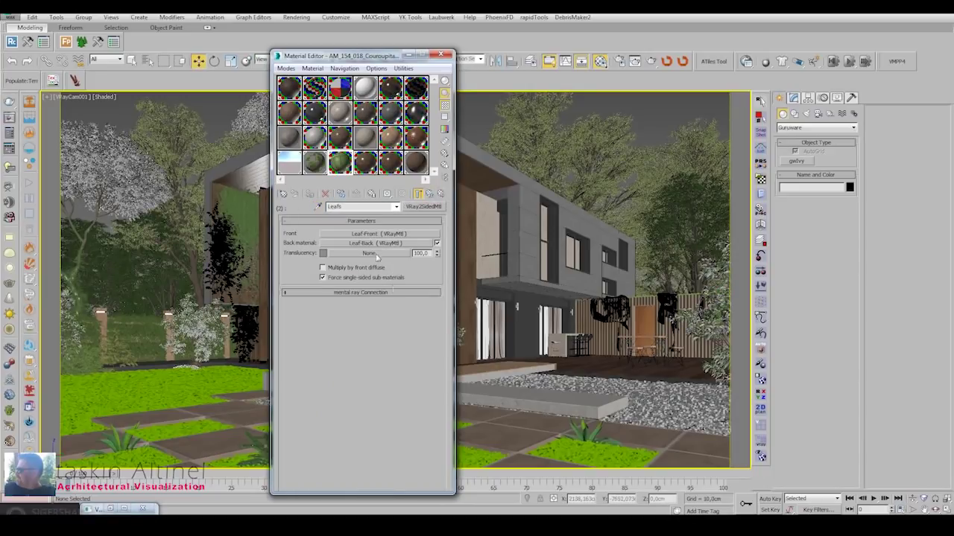
pyautogui.press('Up')
pyautogui.click(358, 284)
pyautogui.click(339, 291)
pyautogui.click(74, 343)
pyautogui.click(369, 309)
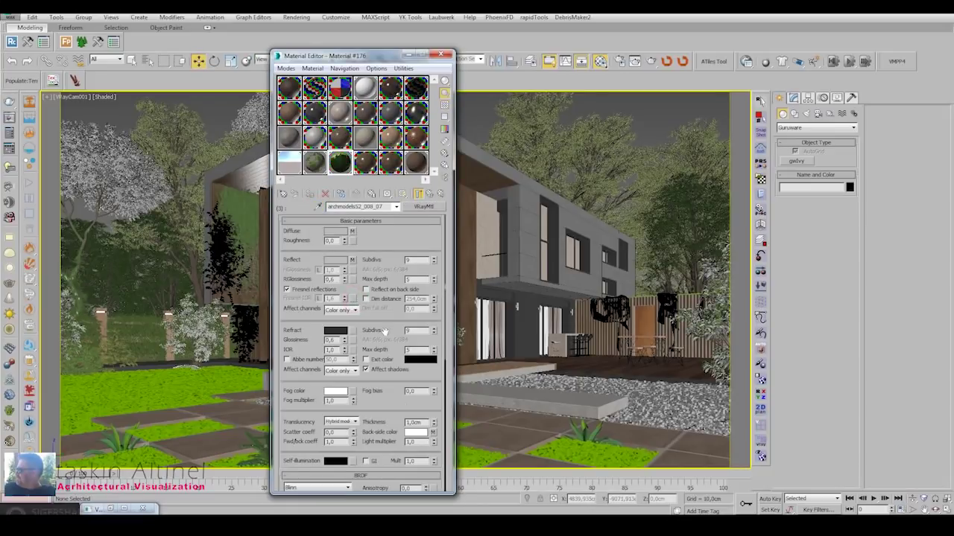
pyautogui.click(318, 208)
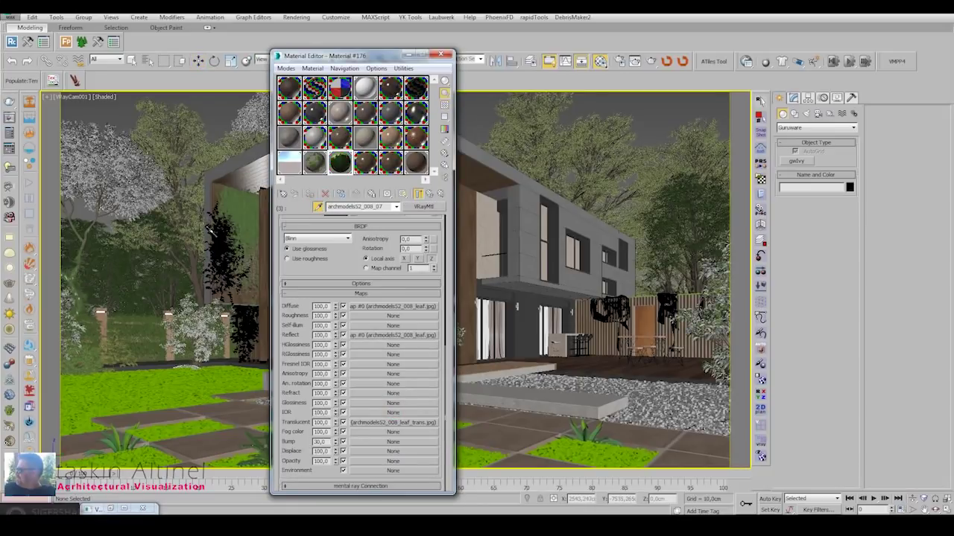
pyautogui.click(173, 319)
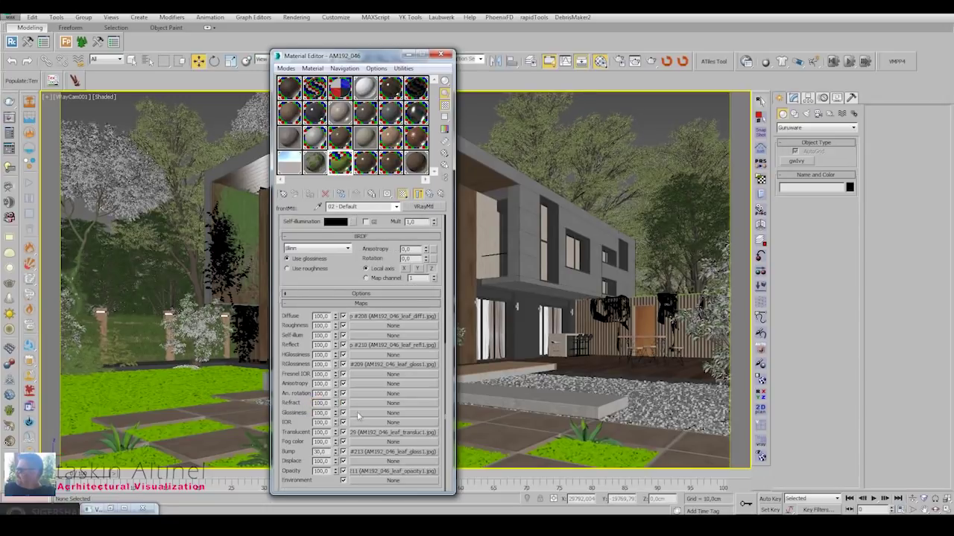
pyautogui.click(318, 207)
pyautogui.click(77, 273)
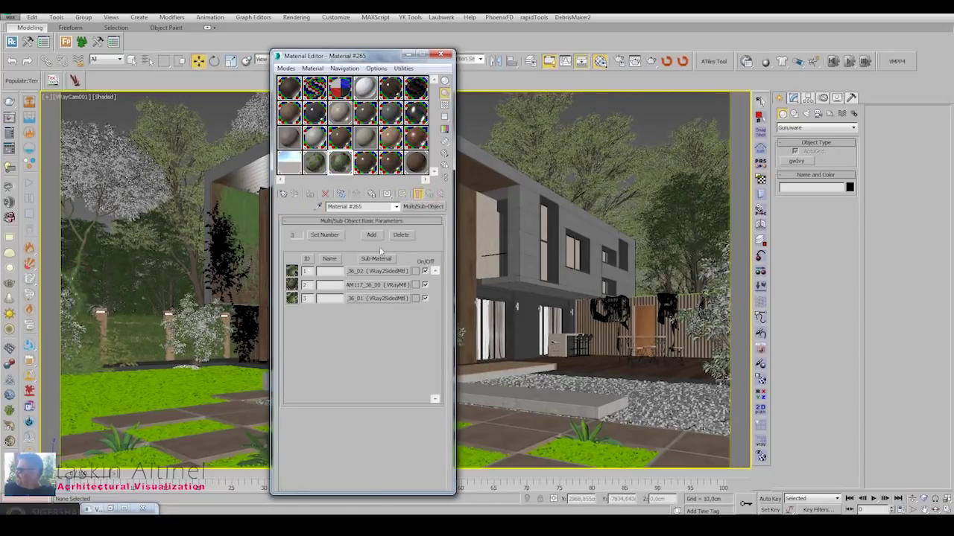
pyautogui.click(442, 54)
# Give the slatted screen's material a white reflection colour and edit its reflection subdivisions.
pyautogui.click(354, 192)
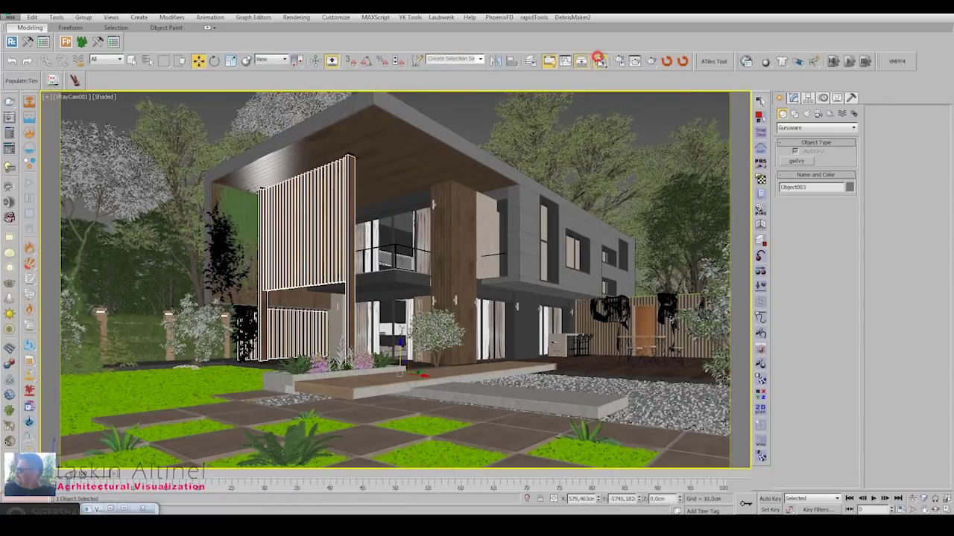
pyautogui.click(548, 62)
pyautogui.doubleClick(594, 186)
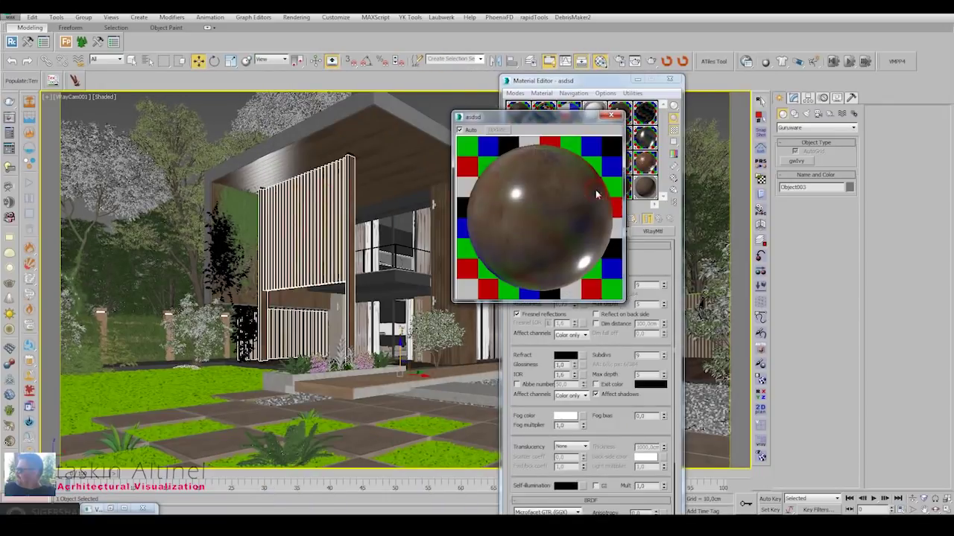
pyautogui.click(564, 284)
pyautogui.moveTo(328, 135); pyautogui.dragTo(402, 135)
pyautogui.click(395, 153)
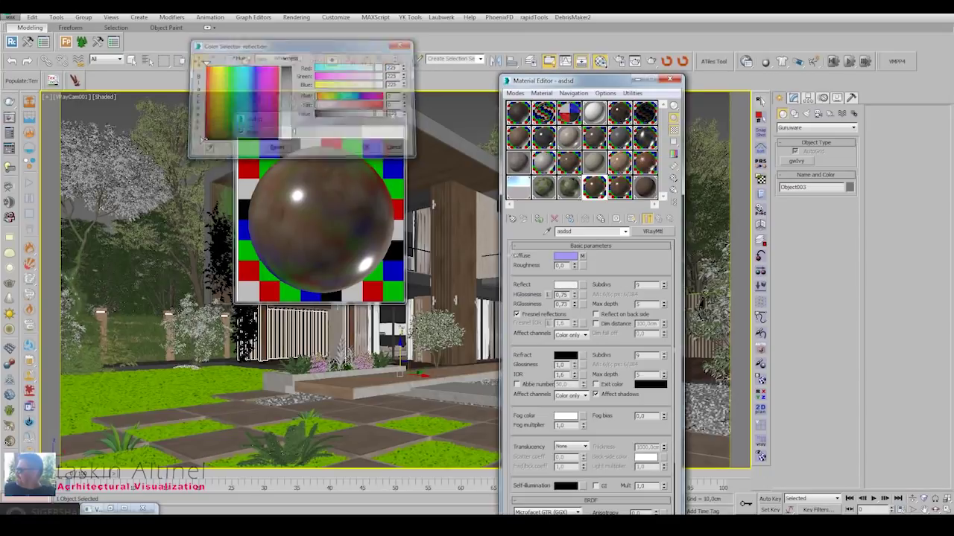
pyautogui.click(647, 284)
pyautogui.write('24')
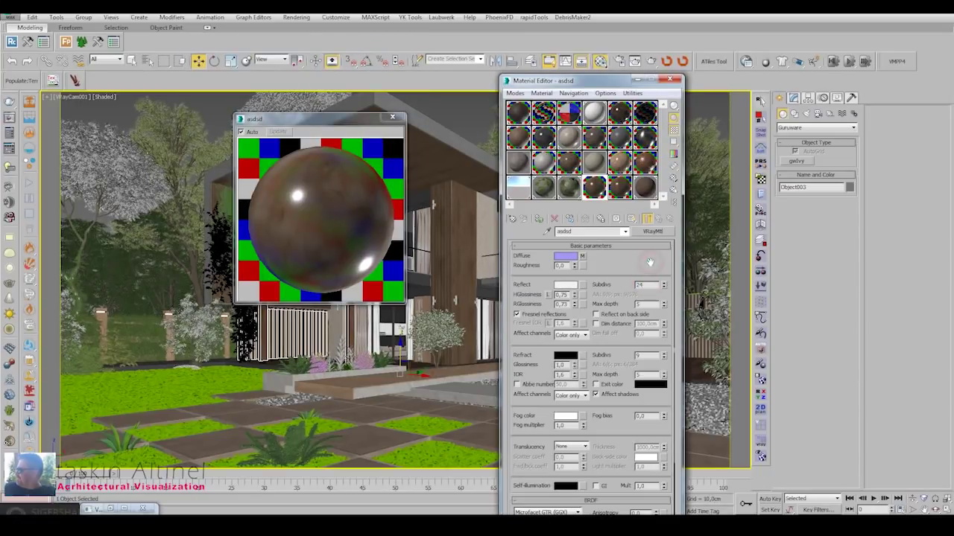
pyautogui.click(578, 217)
pyautogui.doubleClick(645, 285)
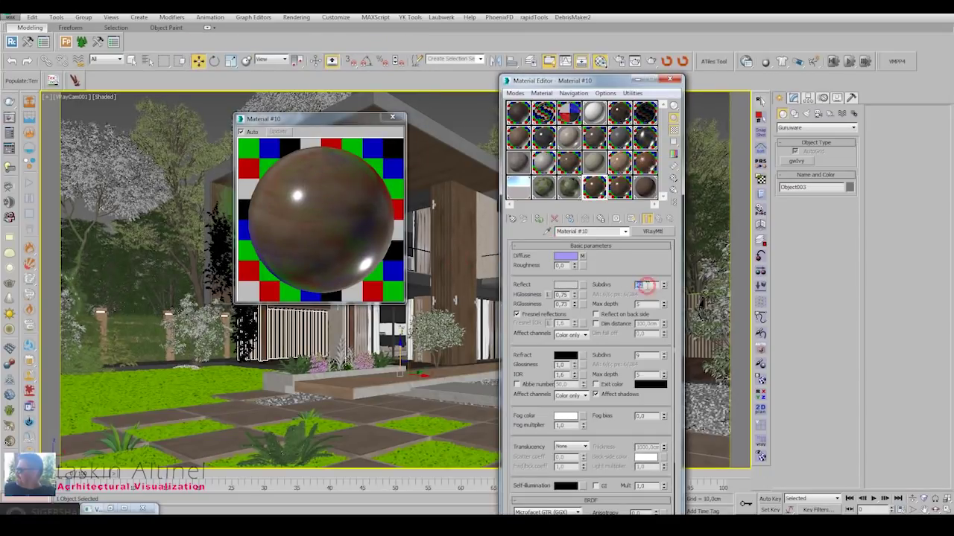
pyautogui.click(564, 284)
pyautogui.click(418, 40)
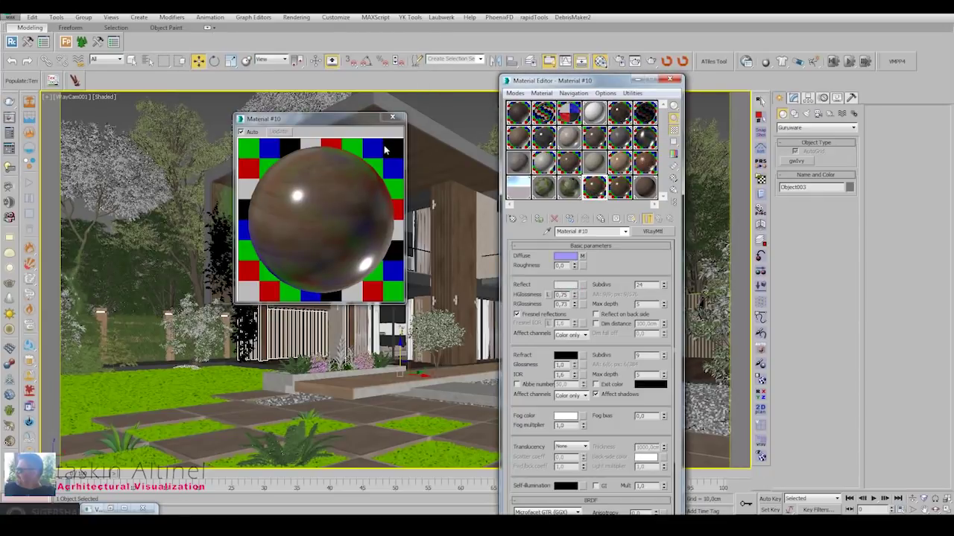
pyautogui.click(393, 117)
# Set Material #20's reflection colour to light grey and adjust its glossiness.
pyautogui.doubleClick(594, 186)
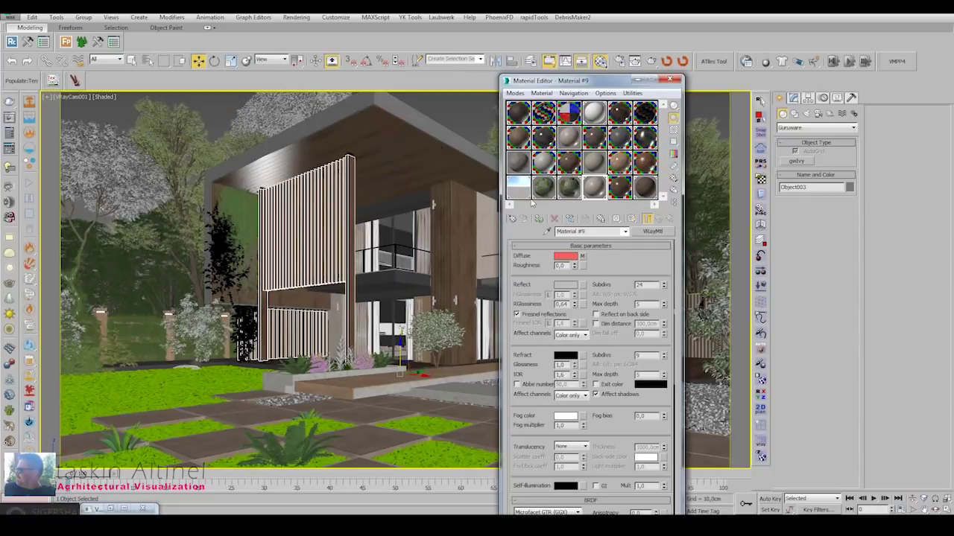
pyautogui.moveTo(566, 80); pyautogui.dragTo(676, 117)
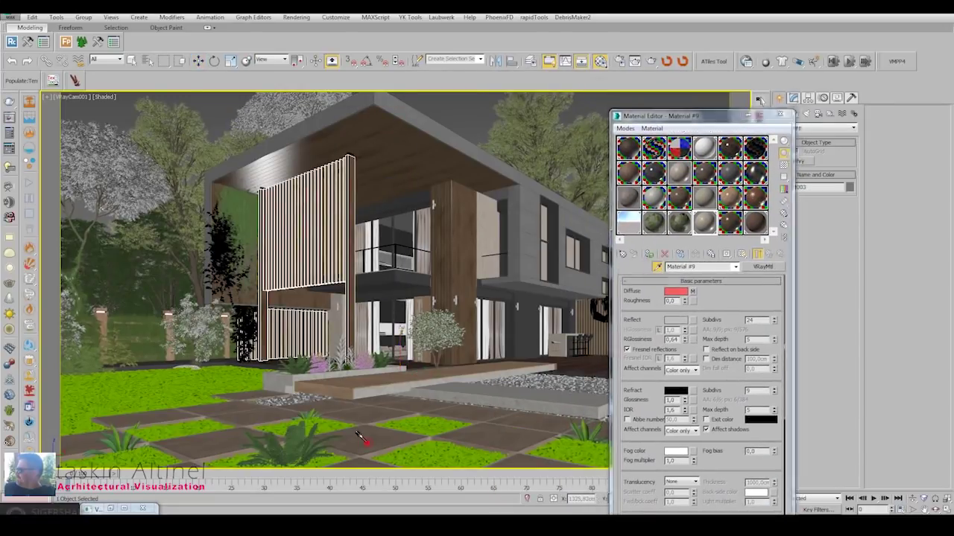
pyautogui.doubleClick(702, 222)
pyautogui.click(676, 319)
pyautogui.moveTo(368, 167); pyautogui.dragTo(367, 149)
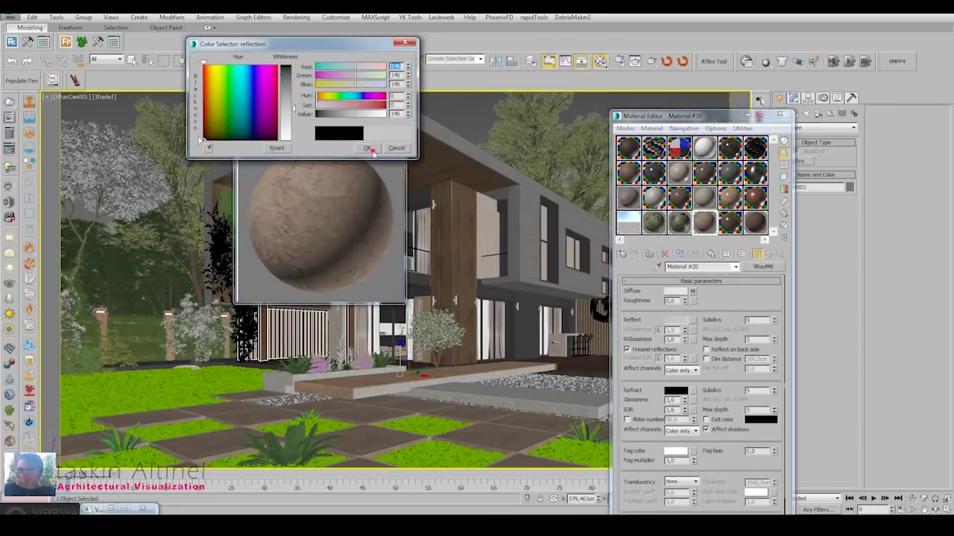
pyautogui.click(411, 39)
pyautogui.moveTo(684, 339); pyautogui.dragTo(685, 354)
# Copy the QM_0141a.jpg diffuse map into the Bump slot, then close the Material Editor.
pyautogui.scroll(-5, 721, 436)
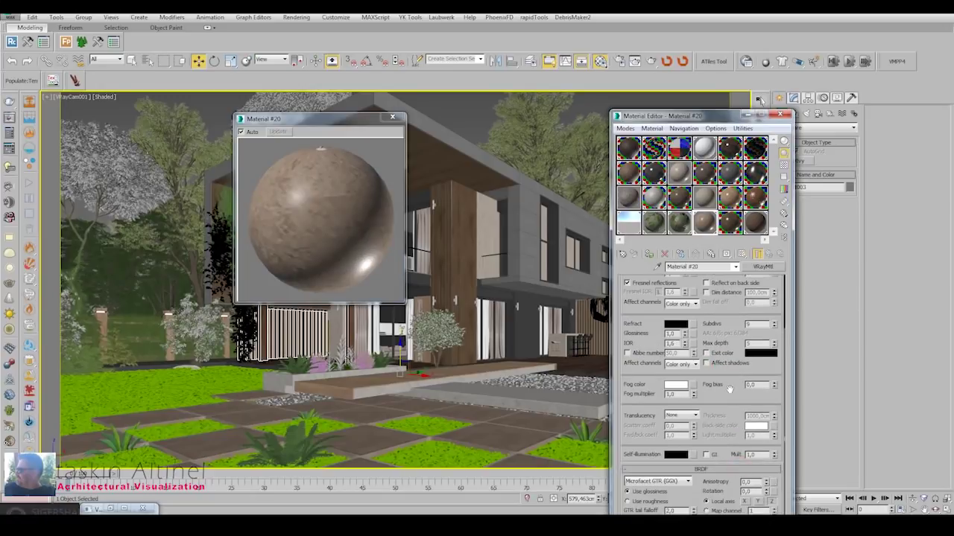
pyautogui.moveTo(700, 116); pyautogui.dragTo(694, 17)
pyautogui.scroll(-5, 711, 409)
pyautogui.moveTo(679, 418); pyautogui.dragTo(715, 415)
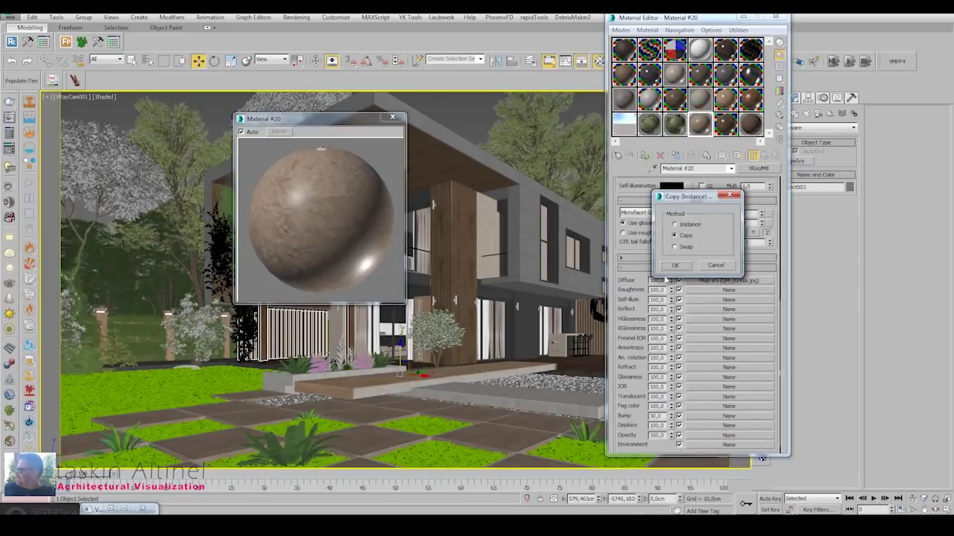
pyautogui.click(675, 267)
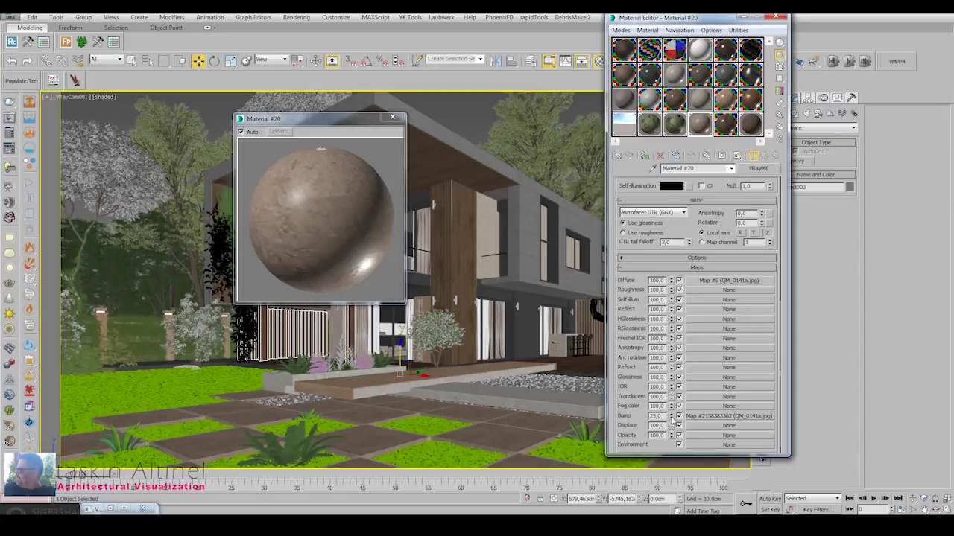
pyautogui.click(782, 16)
# Unhide the scene's lights, select the house and garden lights, and start a production render.
pyautogui.click(609, 121)
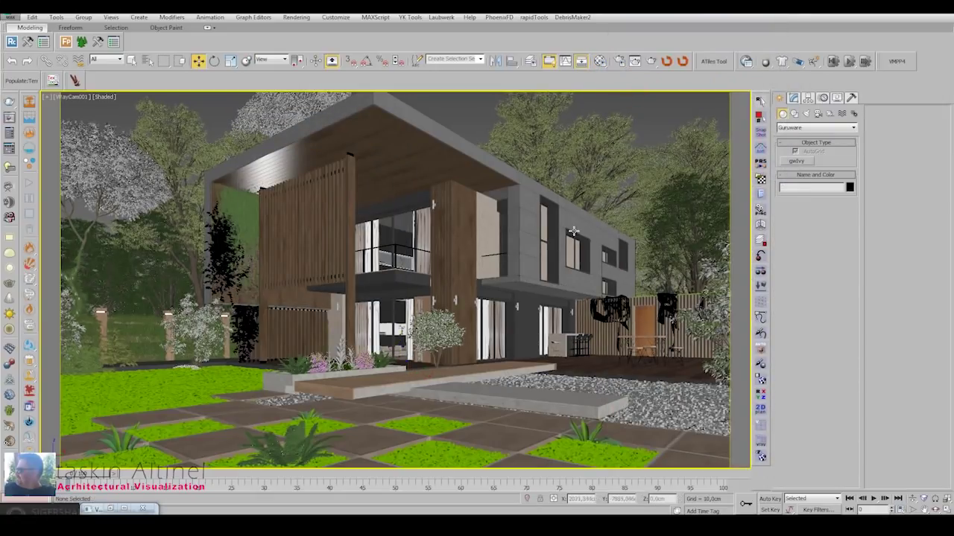
pyautogui.rightClick(502, 195)
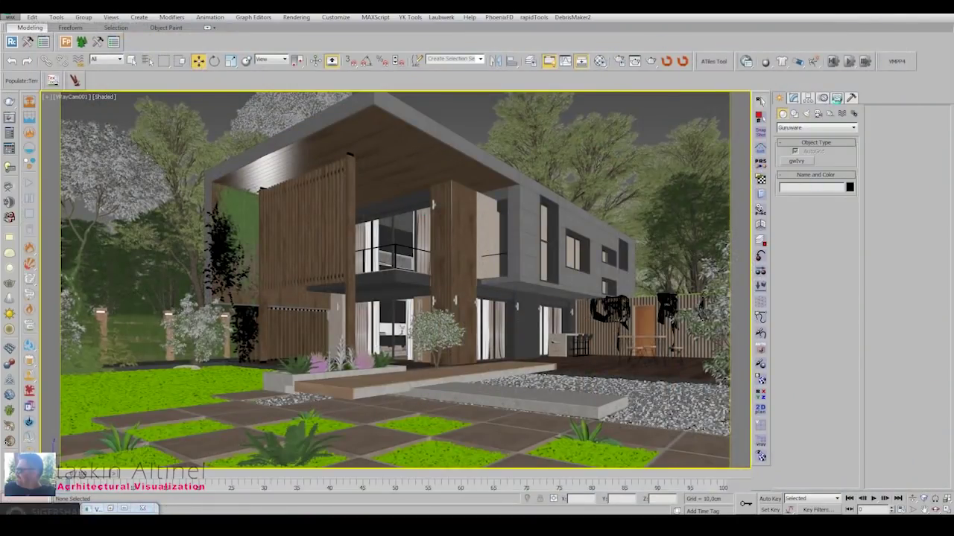
pyautogui.click(838, 98)
pyautogui.hotkey('shift', 'l')
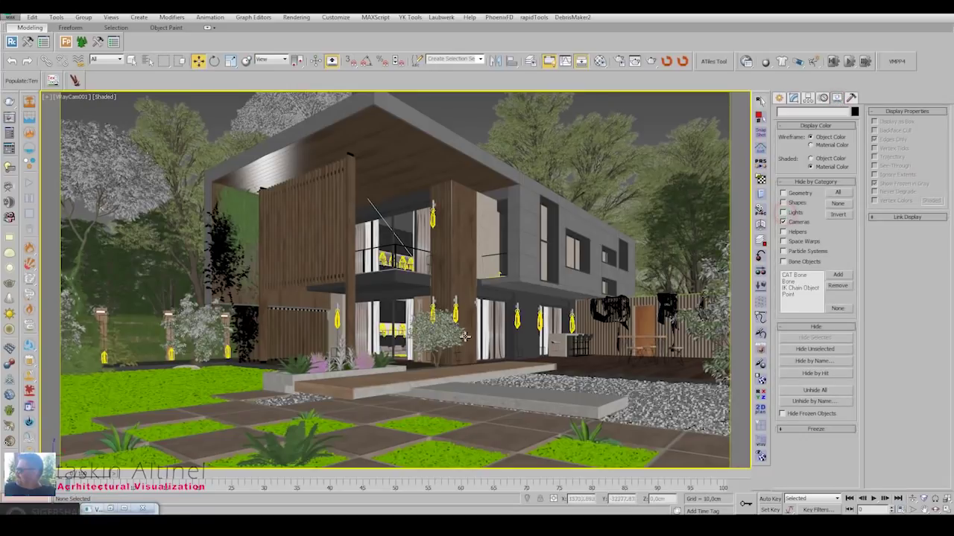
pyautogui.click(455, 310)
pyautogui.click(457, 357)
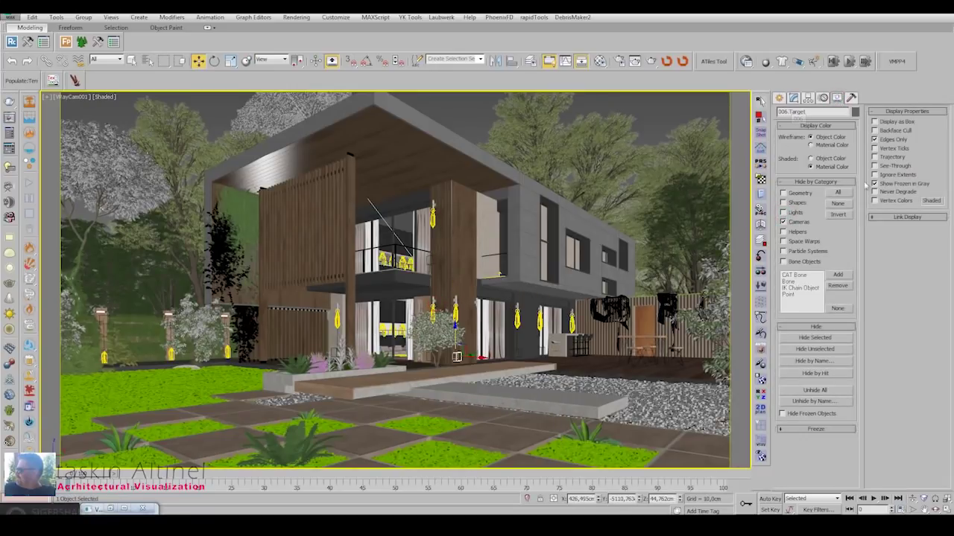
pyautogui.click(171, 353)
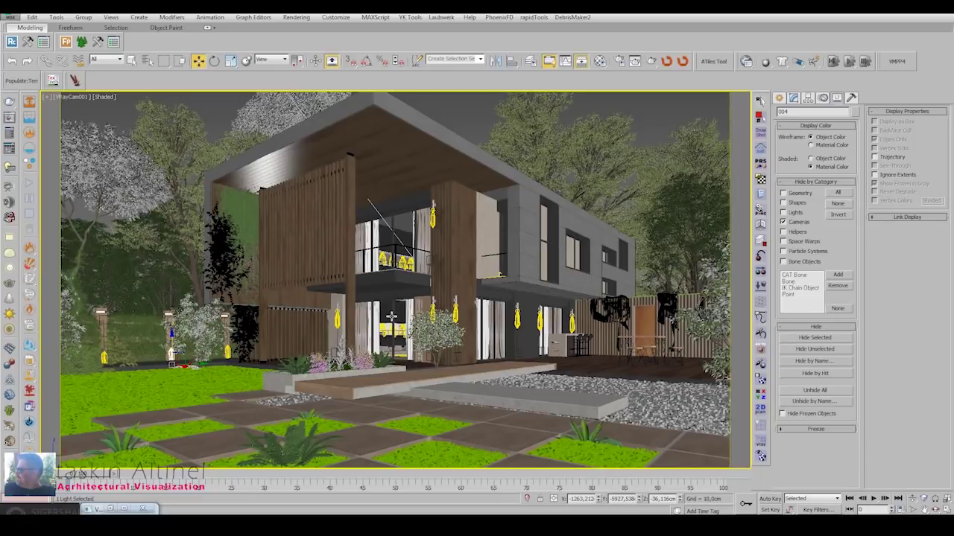
pyautogui.click(666, 61)
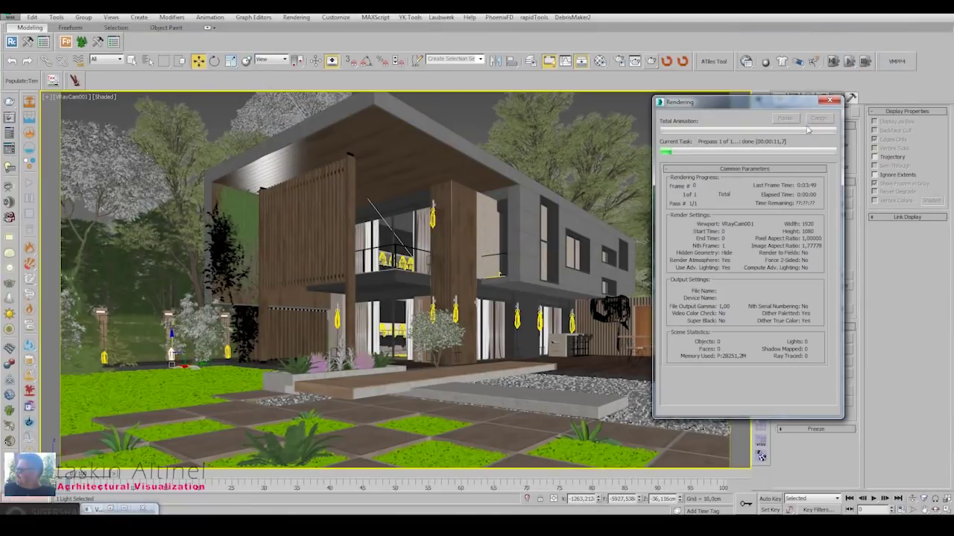
# Launch a fresh V-Ray render of the camera view from the render settings.
pyautogui.click(817, 117)
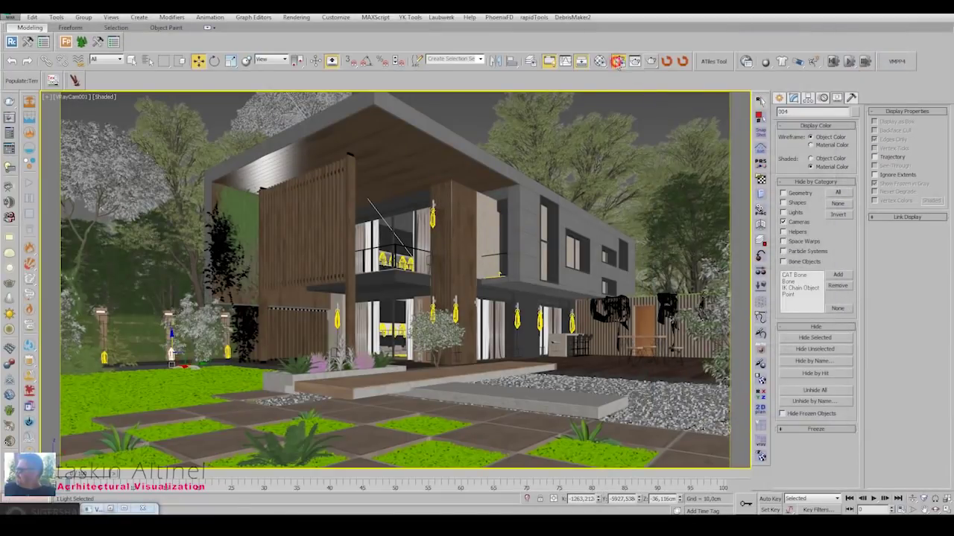
pyautogui.click(618, 61)
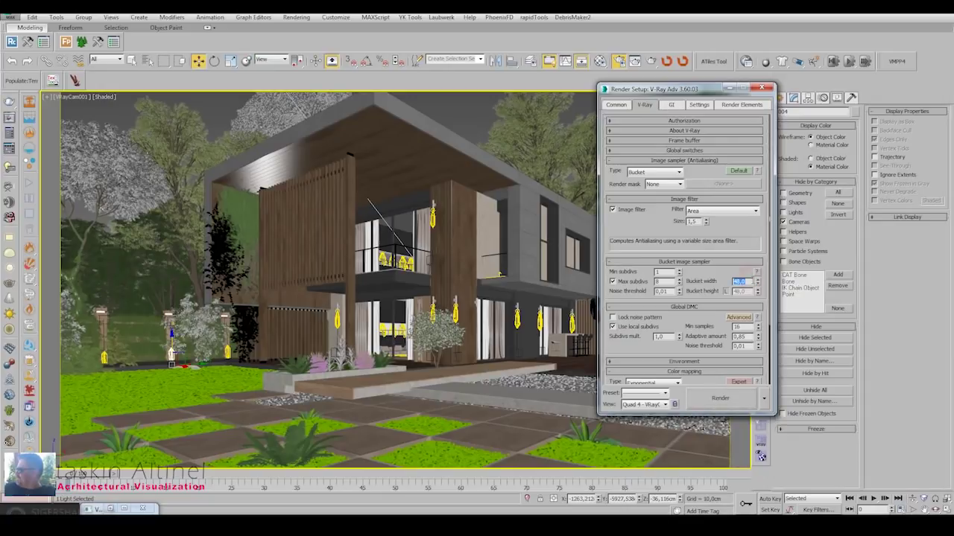
pyautogui.click(720, 398)
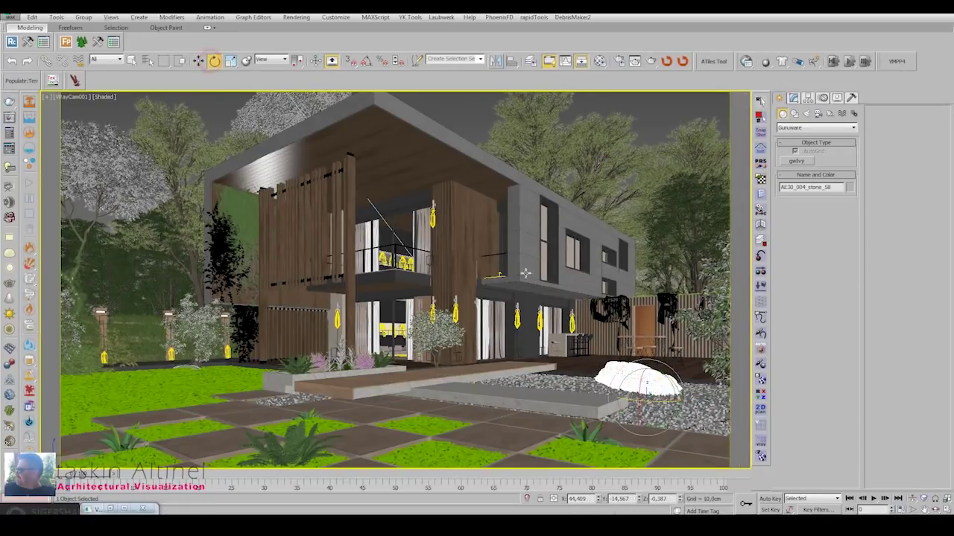
# Rotate the stone and move the smaller stone beside the big rock in the gravel.
pyautogui.moveTo(640, 383); pyautogui.dragTo(659, 383)
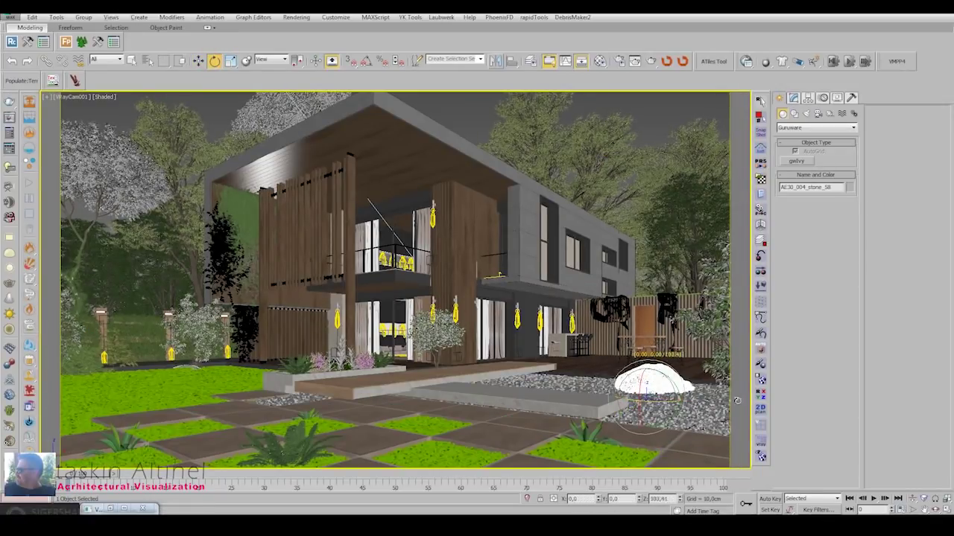
pyautogui.press('w')
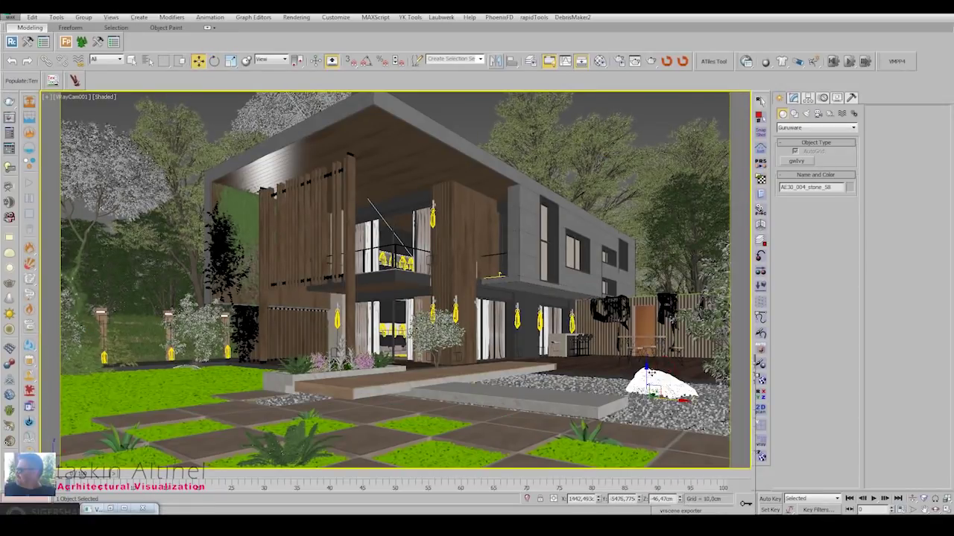
pyautogui.press('p')
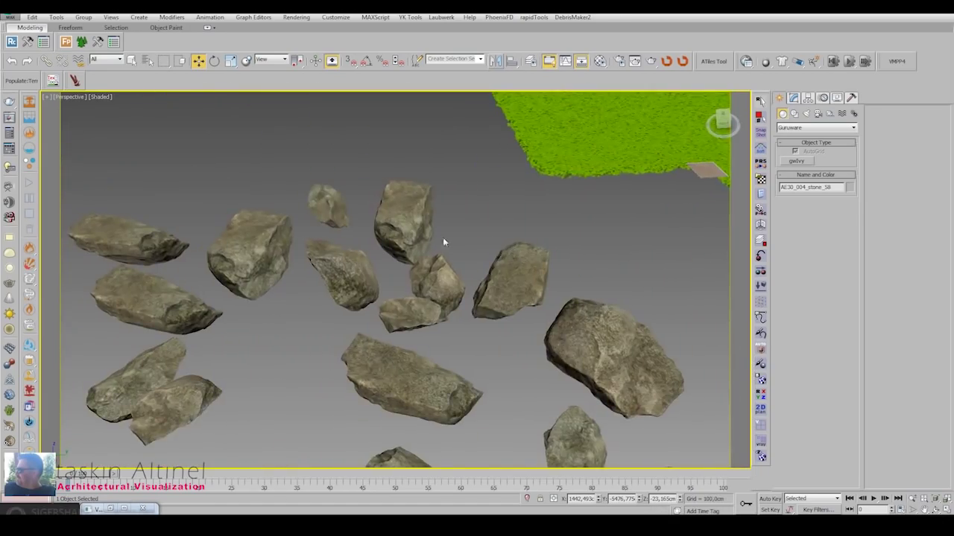
pyautogui.keyDown('alt'); pyautogui.moveTo(328, 309); pyautogui.dragTo(536, 381, button='middle'); pyautogui.keyUp('alt')
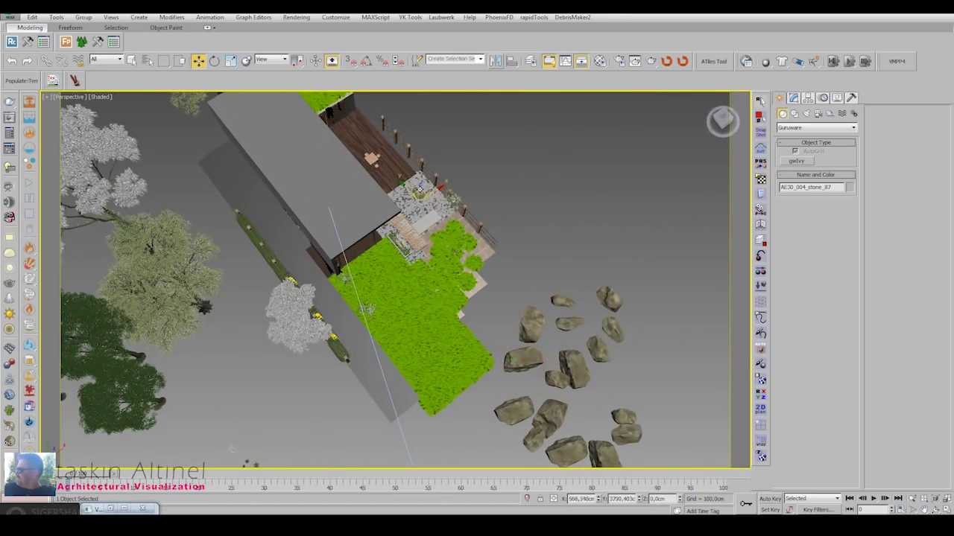
pyautogui.press('z')
pyautogui.moveTo(465, 284)
pyautogui.keyDown('alt'); pyautogui.mouseDown(button='middle')
pyautogui.moveTo(465, 246)
pyautogui.moveTo(465, 321)
pyautogui.mouseUp(button='middle'); pyautogui.keyUp('alt')
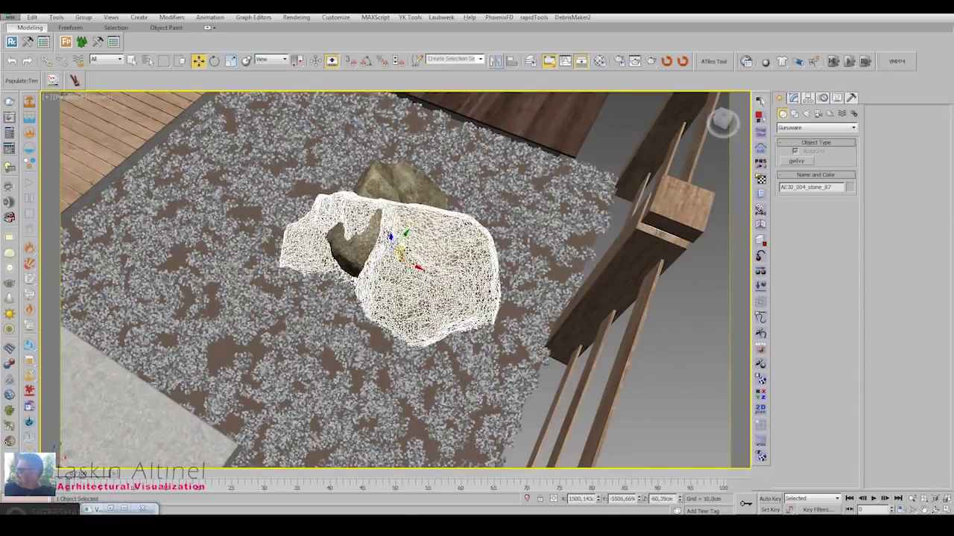
pyautogui.click(405, 213)
pyautogui.moveTo(383, 213); pyautogui.dragTo(245, 298)
pyautogui.click(358, 216)
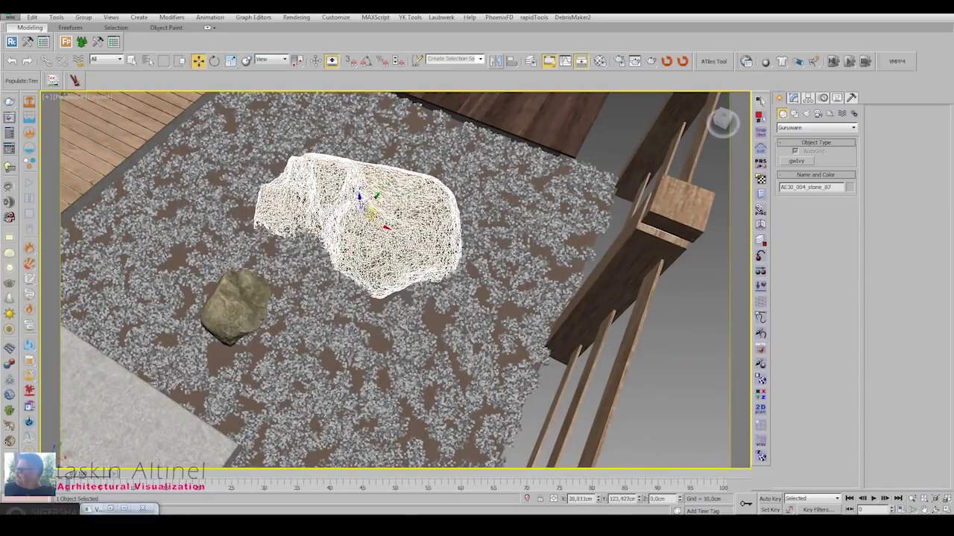
pyautogui.press('c')
# Fine-tune the small stone's position just left of the big rock in the gravel bed.
pyautogui.press('p')
pyautogui.press('z')
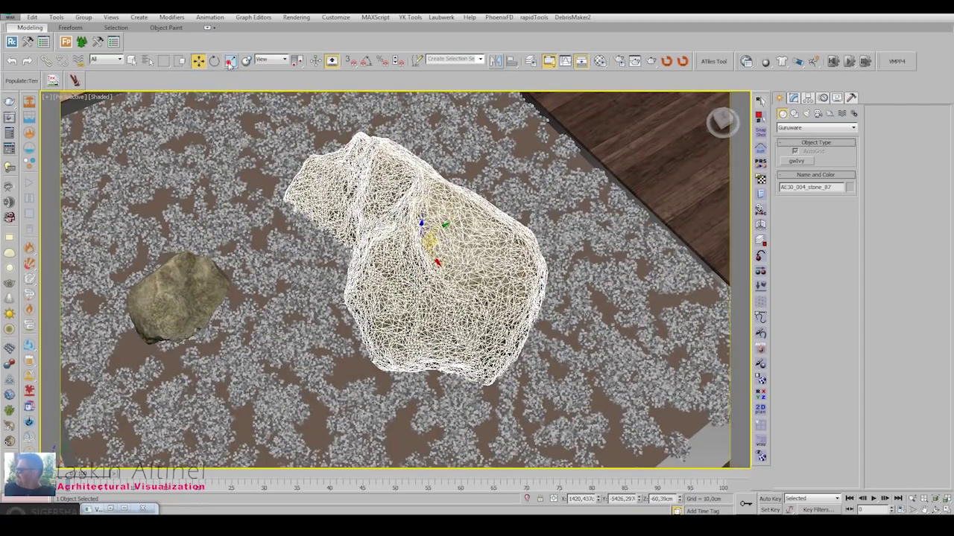
pyautogui.click(230, 60)
pyautogui.keyDown('alt'); pyautogui.moveTo(418, 246); pyautogui.dragTo(448, 246, button='middle'); pyautogui.keyUp('alt')
pyautogui.rightClick(437, 239)
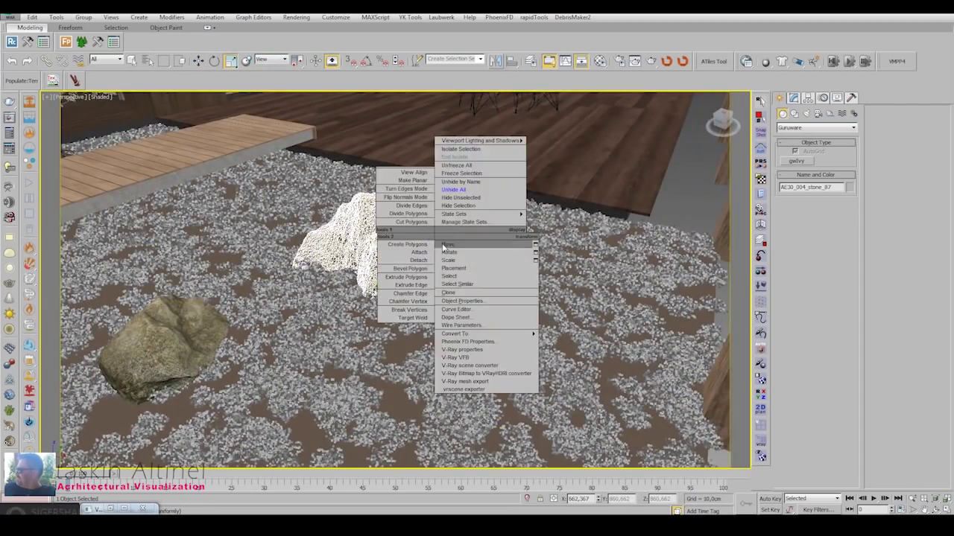
pyautogui.click(477, 248)
pyautogui.click(160, 343)
pyautogui.moveTo(160, 343); pyautogui.dragTo(462, 291)
pyautogui.rightClick(472, 277)
pyautogui.click(492, 298)
pyautogui.keyDown('alt'); pyautogui.moveTo(492, 298); pyautogui.dragTo(522, 283, button='middle'); pyautogui.keyUp('alt')
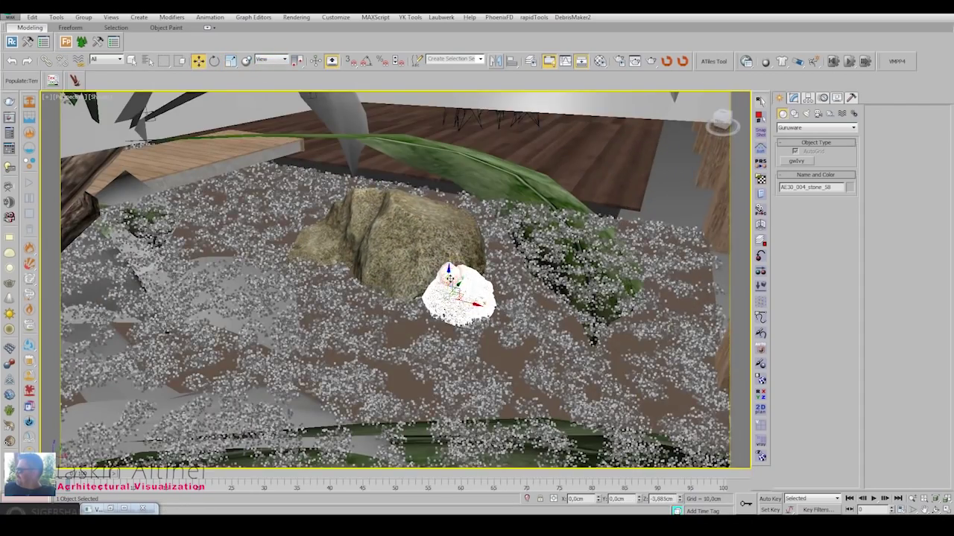
pyautogui.moveTo(457, 298); pyautogui.dragTo(213, 304)
# Check the stone placement from a garden overview and return to the camera view.
pyautogui.press('e')
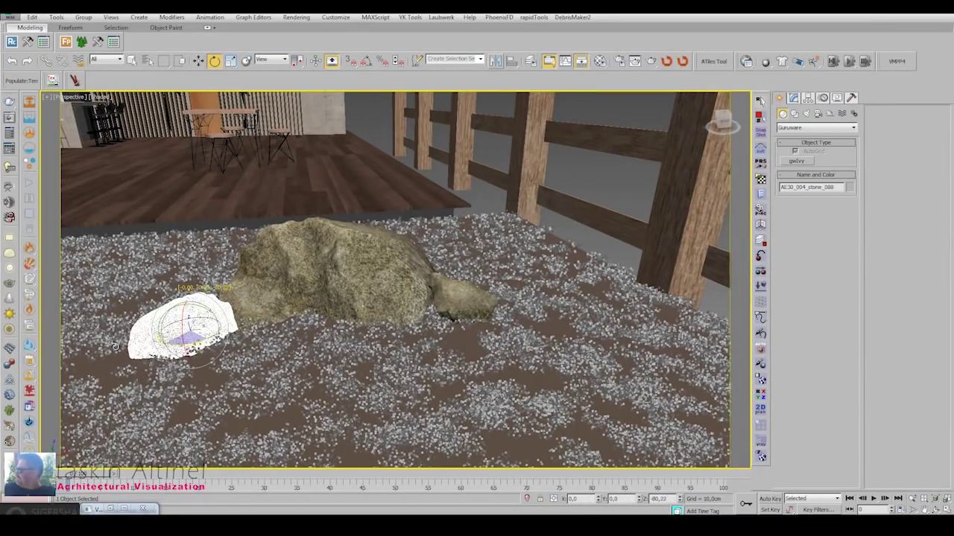
pyautogui.press('z')
pyautogui.scroll(-10, 358, 305)
pyautogui.keyDown('alt'); pyautogui.moveTo(357, 305); pyautogui.dragTo(447, 260, button='middle'); pyautogui.keyUp('alt')
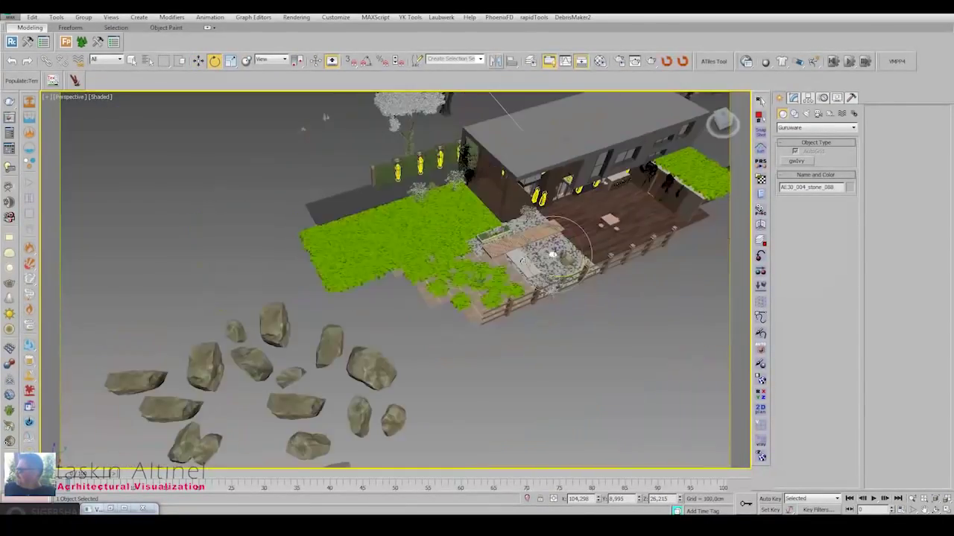
pyautogui.press('Delete')
pyautogui.keyDown('alt'); pyautogui.moveTo(552, 225); pyautogui.dragTo(596, 223, button='middle'); pyautogui.keyUp('alt')
pyautogui.press('c')
pyautogui.rightClick(617, 220)
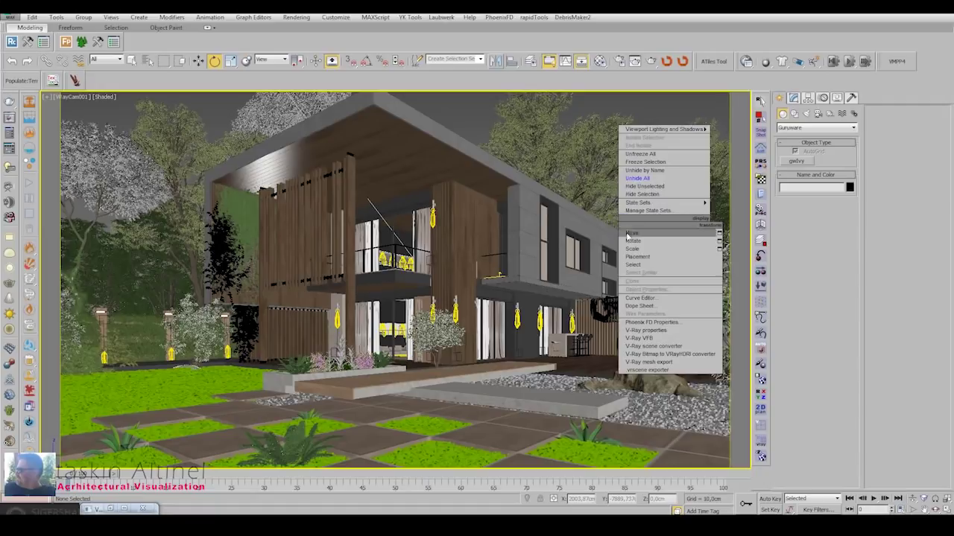
pyautogui.click(640, 228)
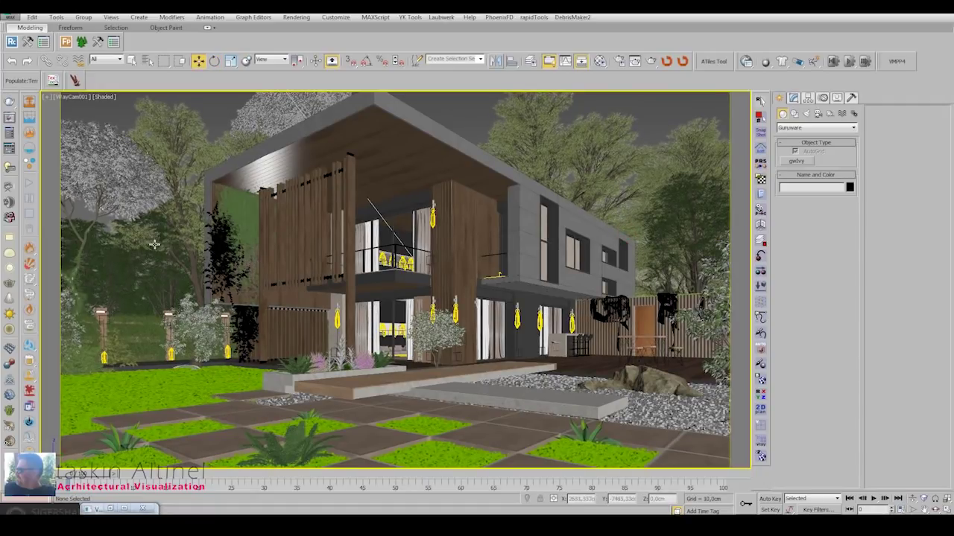
# Clone the selected stone to a nearby spot in the gravel bed.
pyautogui.hotkey('ctrl', 'z')
pyautogui.hotkey('alt', 'w')
pyautogui.scroll(-3, 170, 249)
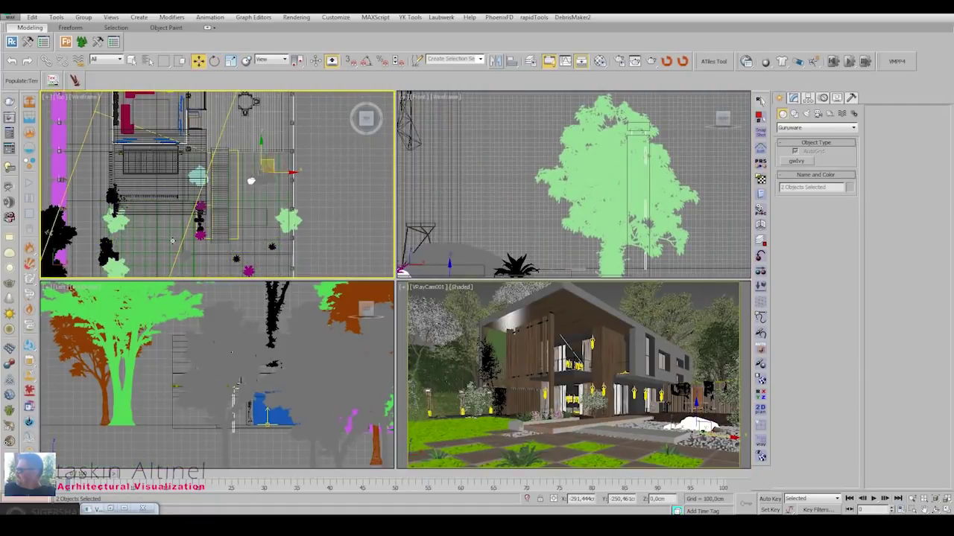
pyautogui.scroll(-2, 170, 250)
pyautogui.keyDown('shift'); pyautogui.moveTo(170, 249); pyautogui.dragTo(186, 246); pyautogui.keyUp('shift')
pyautogui.press('Return')
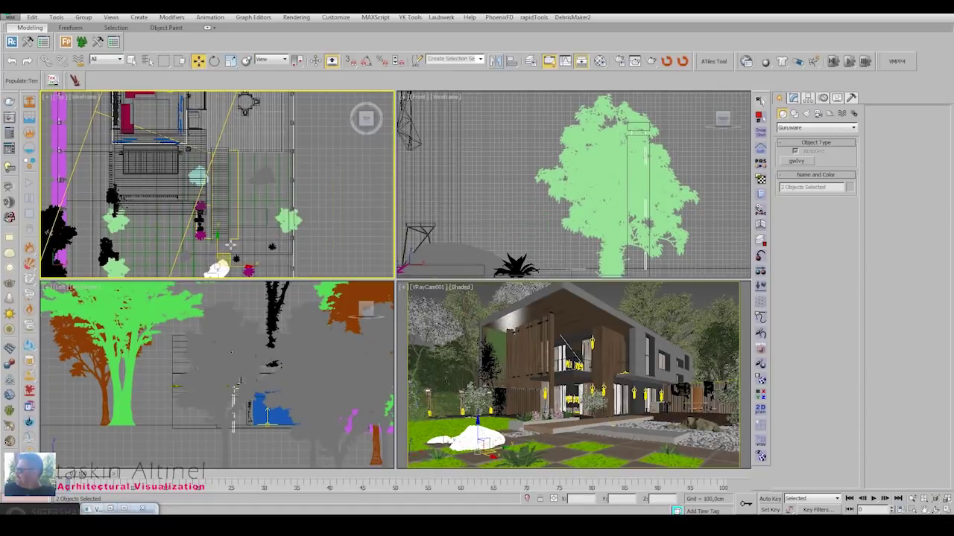
pyautogui.press('z')
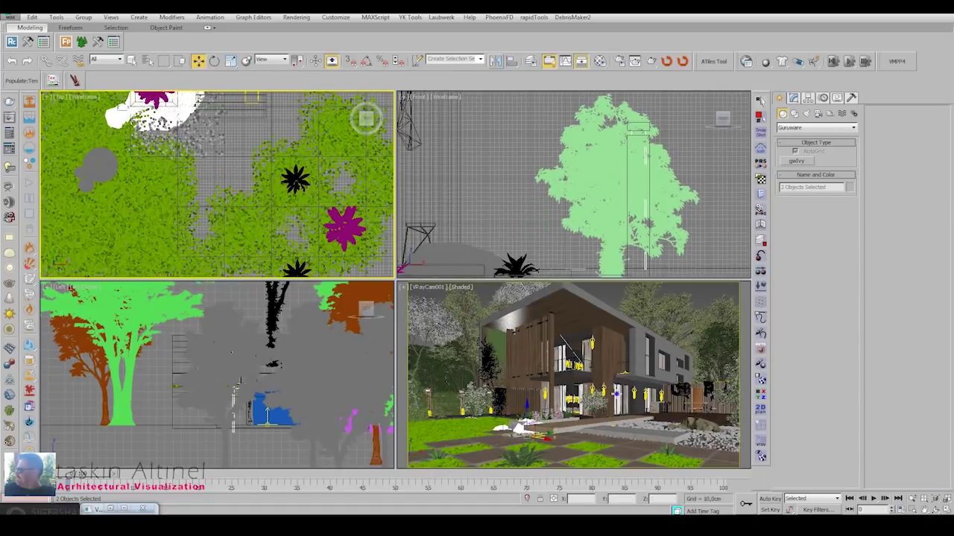
# Move the round cactus proxy across to the front centre of the lawn.
pyautogui.press('c')
pyautogui.hotkey('alt', 'w')
pyautogui.moveTo(298, 384)
pyautogui.mouseDown()
pyautogui.moveTo(137, 386)
pyautogui.moveTo(424, 428)
pyautogui.mouseUp()
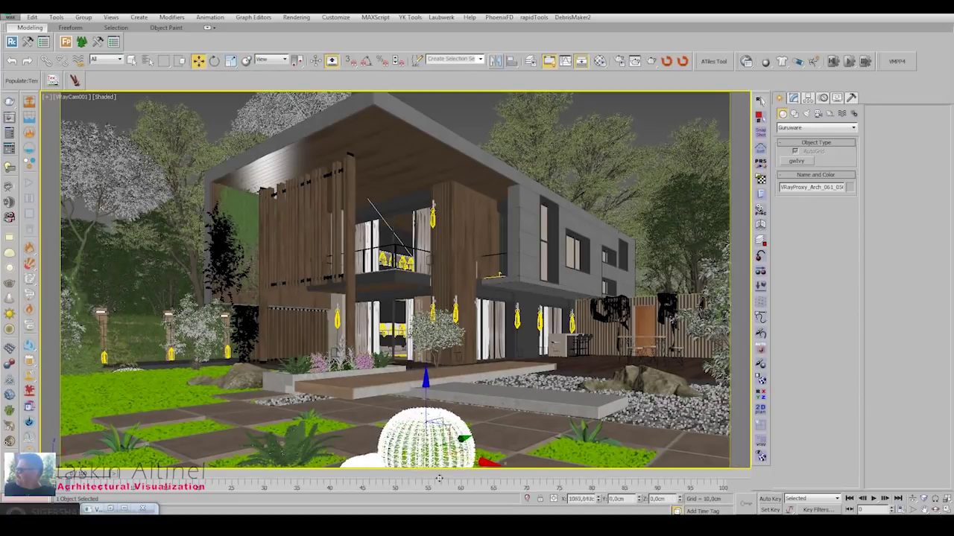
pyautogui.press('Escape')
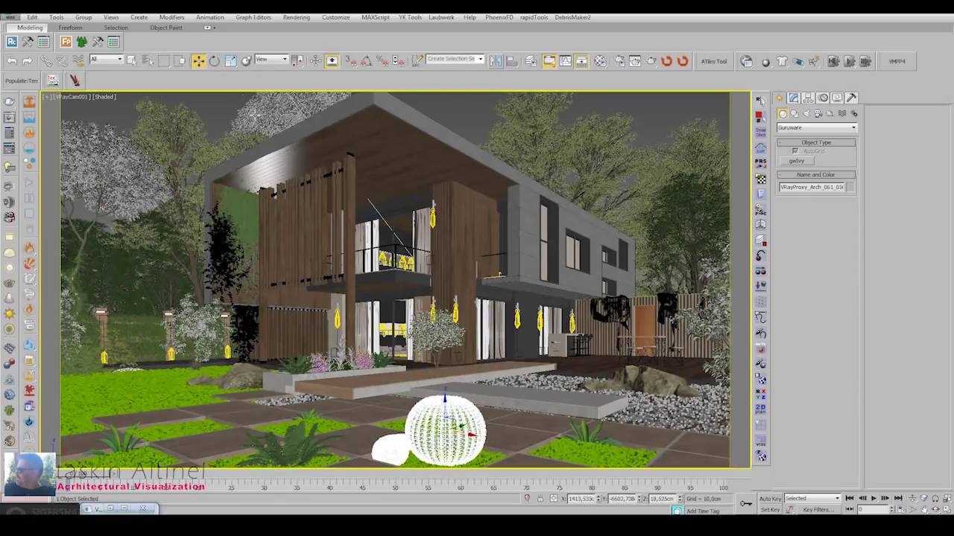
pyautogui.moveTo(450, 404); pyautogui.dragTo(476, 402)
pyautogui.rightClick(471, 368)
pyautogui.click(471, 368)
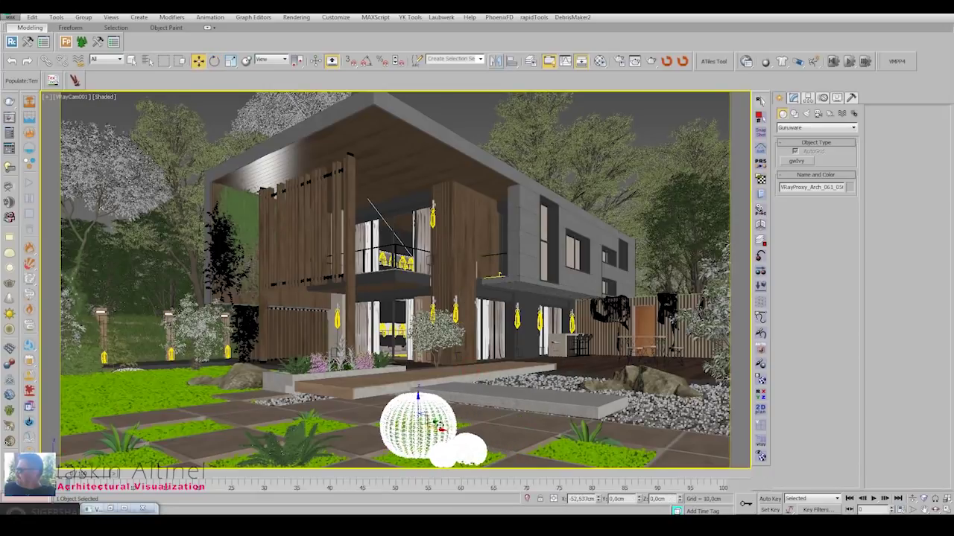
pyautogui.rightClick(446, 367)
pyautogui.click(451, 367)
pyautogui.click(454, 111)
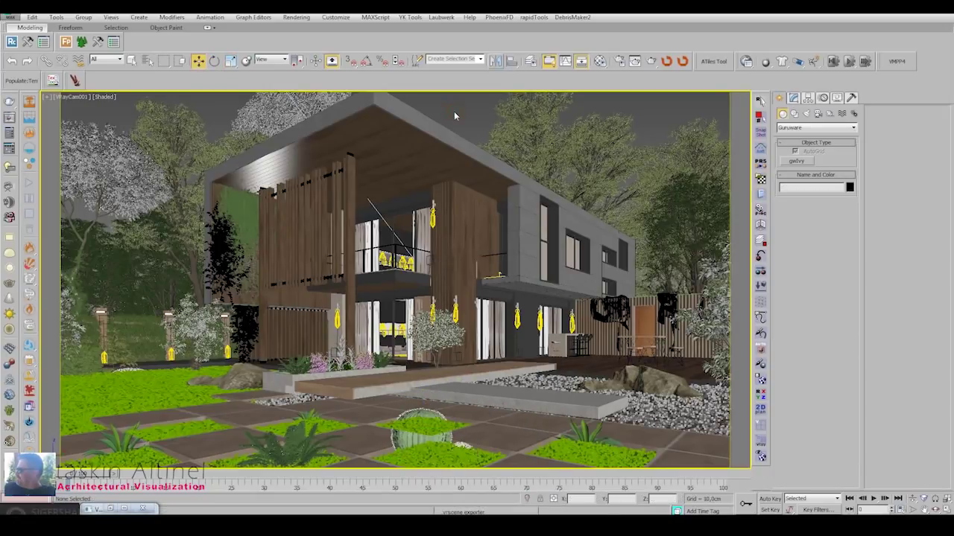
# Clone the plant proxy to sit beside the rock.
pyautogui.keyDown('shift'); pyautogui.moveTo(418, 424); pyautogui.dragTo(584, 378); pyautogui.keyUp('shift')
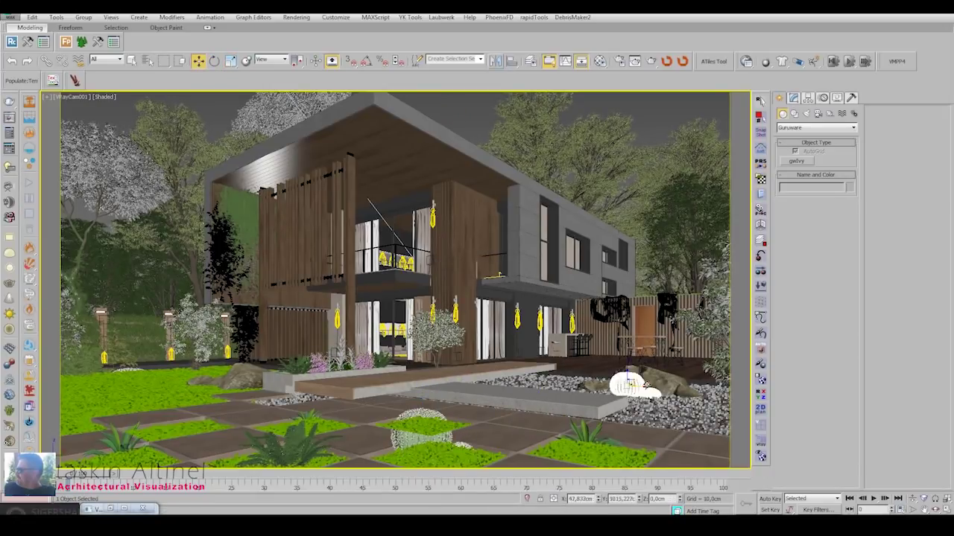
pyautogui.click(476, 307)
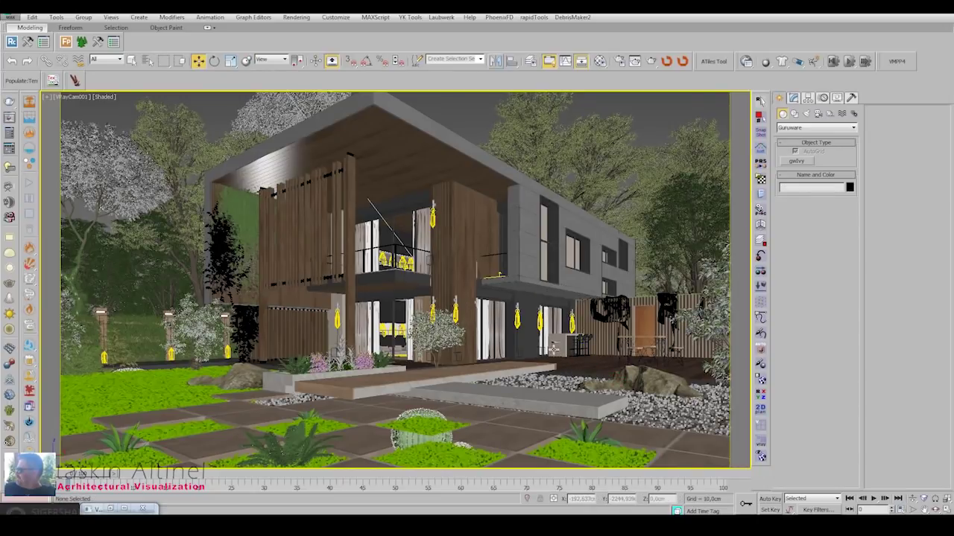
pyautogui.press('p')
pyautogui.keyDown('alt'); pyautogui.moveTo(521, 298); pyautogui.dragTo(721, 123, button='middle'); pyautogui.keyUp('alt')
pyautogui.click(641, 316)
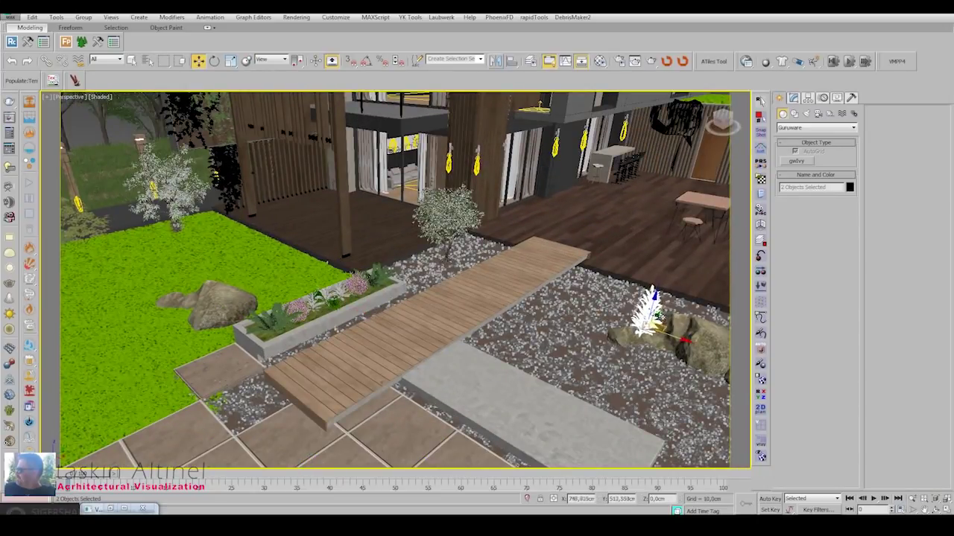
pyautogui.press('z')
pyautogui.keyDown('alt'); pyautogui.moveTo(447, 335); pyautogui.dragTo(462, 298, button='middle'); pyautogui.keyUp('alt')
# Clone another plant proxy onto a grass tile, undoing an accidental shift.
pyautogui.click(480, 341)
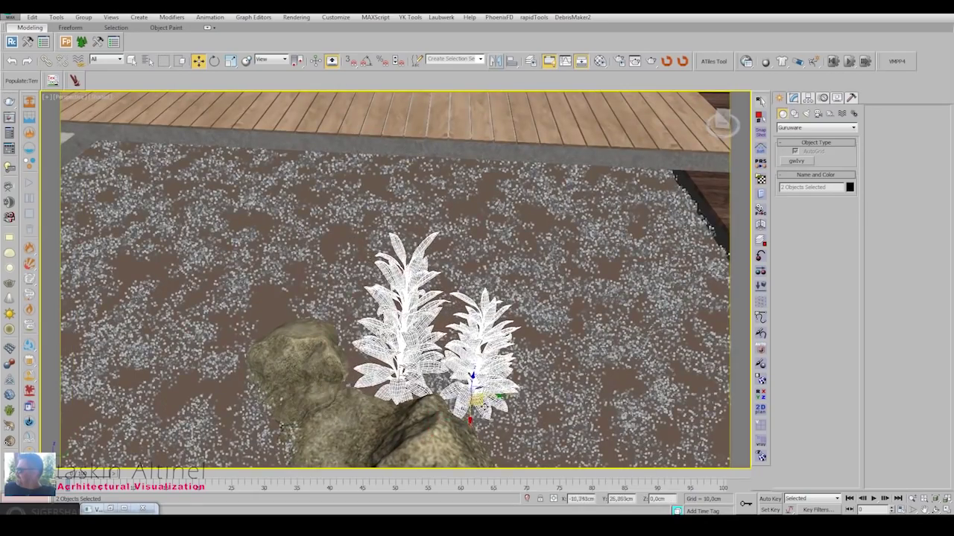
pyautogui.keyDown('alt'); pyautogui.moveTo(479, 340); pyautogui.dragTo(492, 290, button='middle'); pyautogui.keyUp('alt')
pyautogui.moveTo(492, 289); pyautogui.dragTo(298, 298)
pyautogui.hotkey('ctrl', 'z')
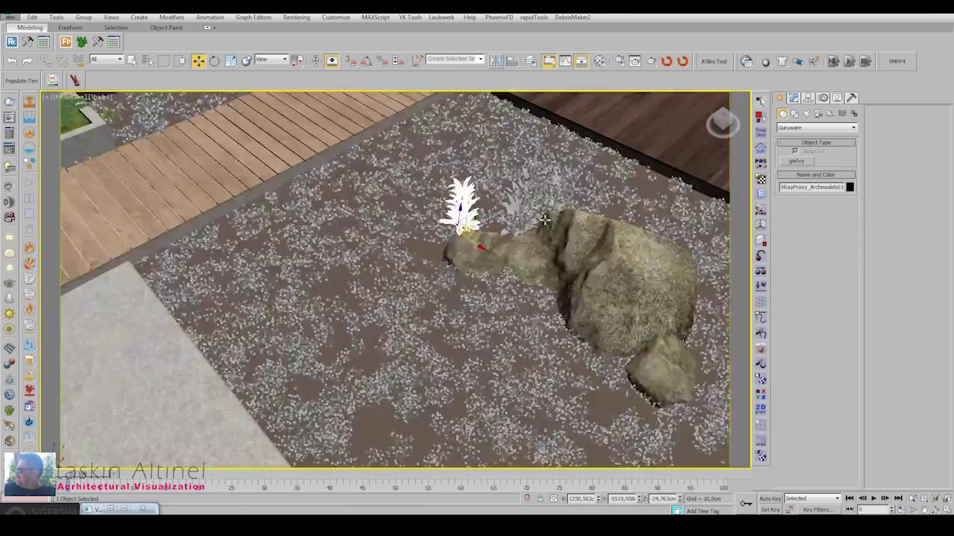
pyautogui.scroll(-5, 336, 360)
pyautogui.scroll(-3, 336, 360)
pyautogui.scroll(3, 336, 360)
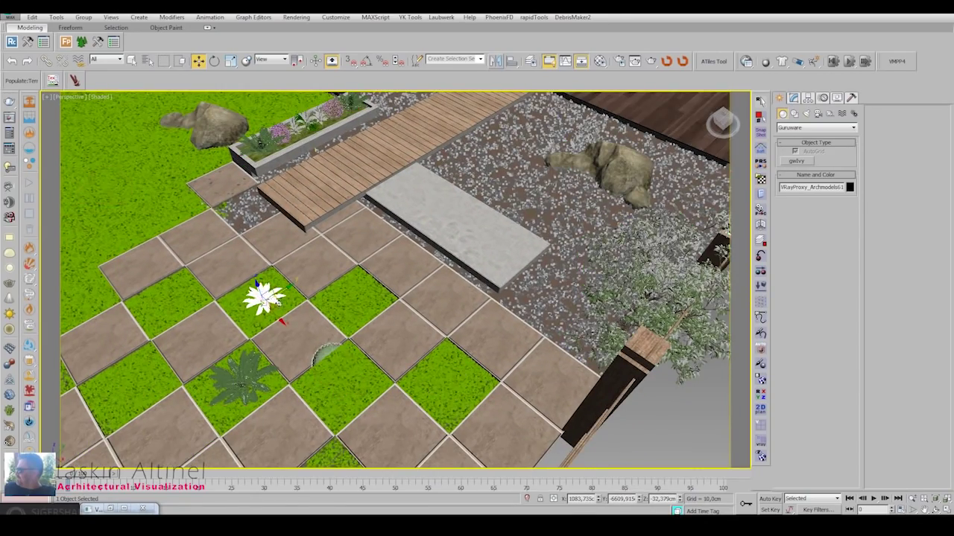
pyautogui.keyDown('shift'); pyautogui.moveTo(588, 175); pyautogui.dragTo(581, 179); pyautogui.keyUp('shift')
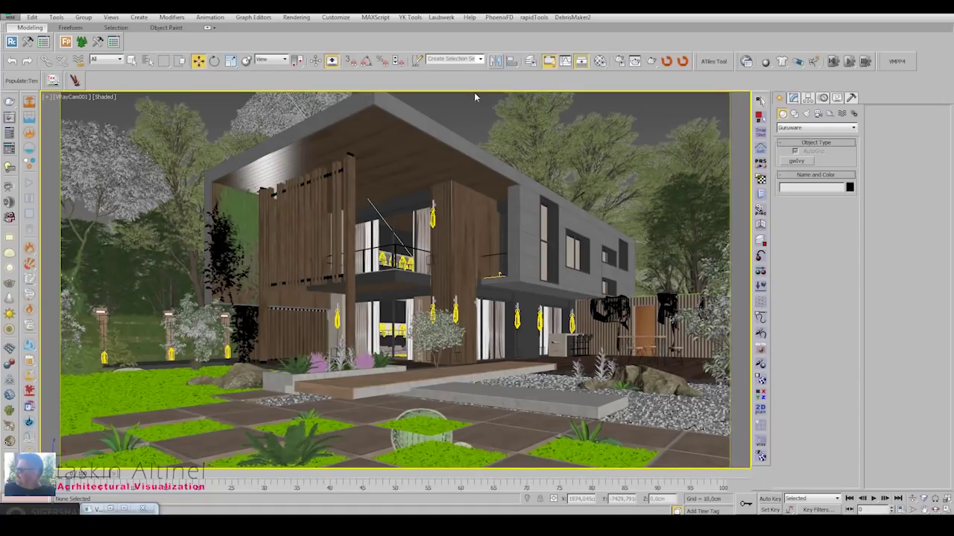
# Shift the render's Hue/Saturation hue correction to 0.68 and return to the viewport.
pyautogui.click(296, 17)
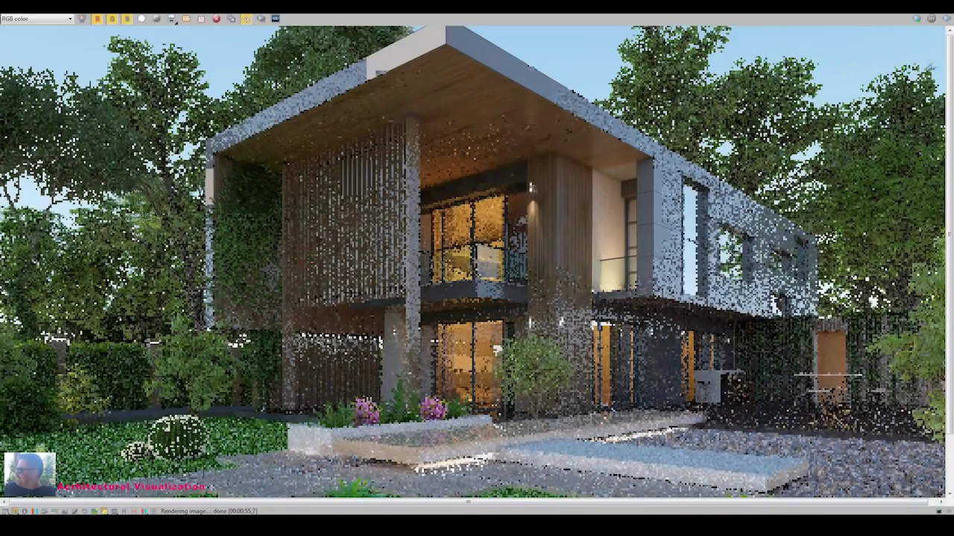
pyautogui.click(173, 20)
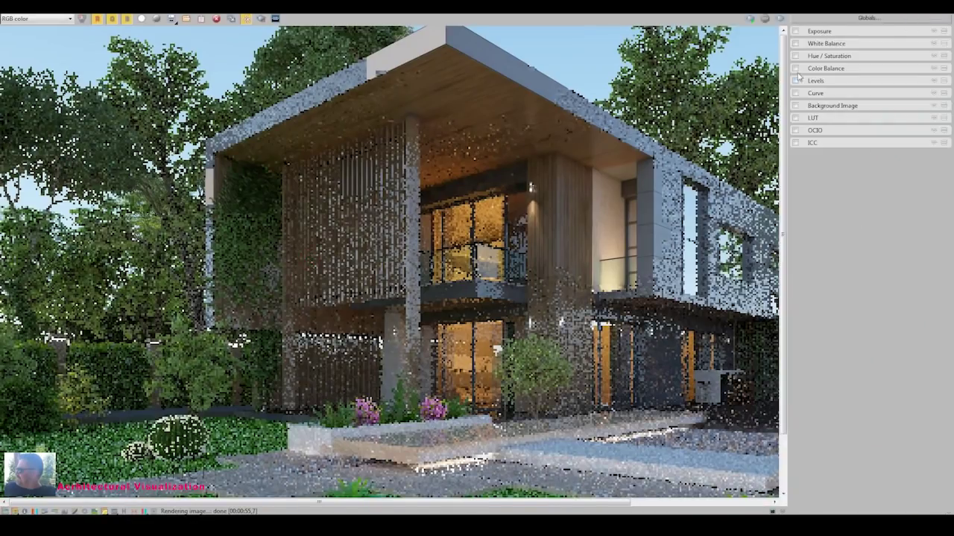
pyautogui.click(810, 56)
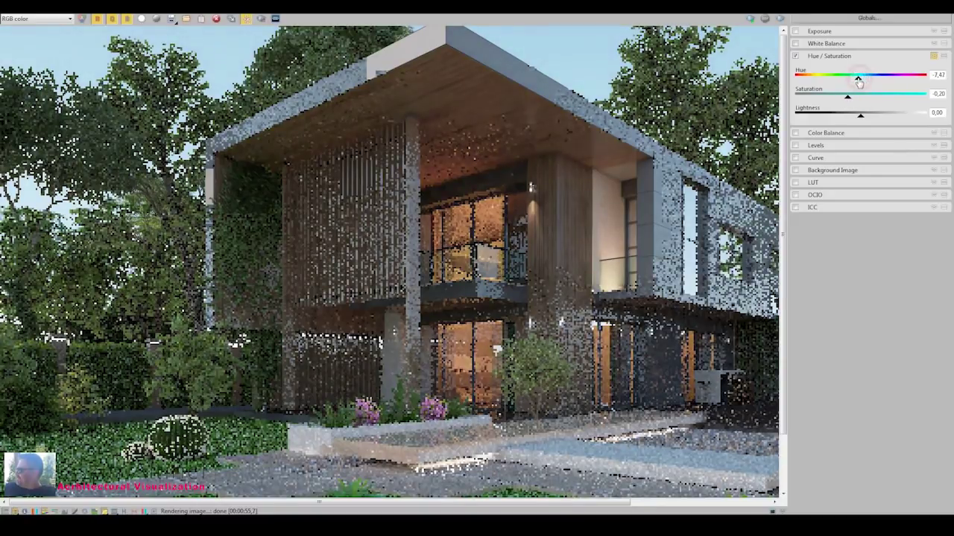
pyautogui.moveTo(858, 80); pyautogui.dragTo(862, 85)
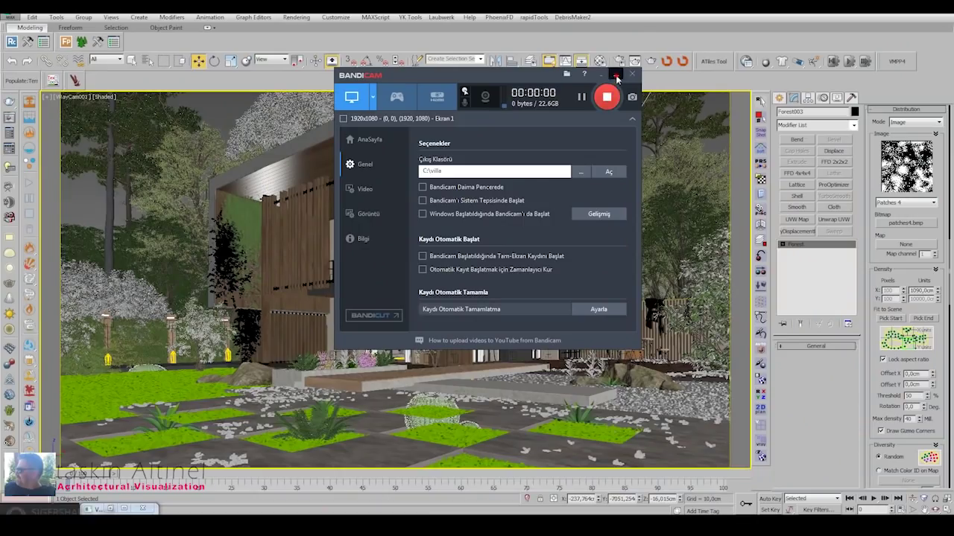
pyautogui.click(615, 76)
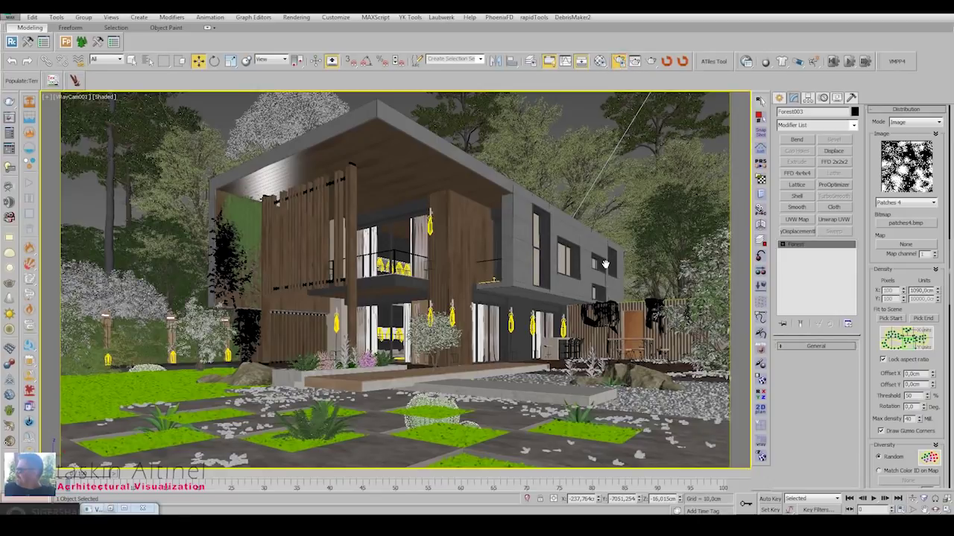
# Review the 0.005 noise threshold and the Exponential colour mapping multipliers (2,0) and gamma.
pyautogui.press('F10')
pyautogui.moveTo(664, 104); pyautogui.dragTo(425, 128)
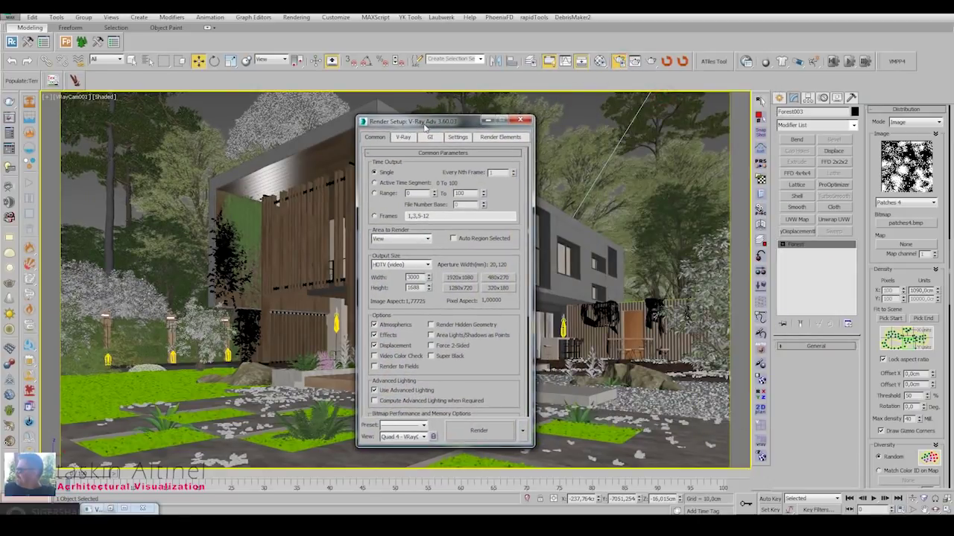
pyautogui.click(403, 138)
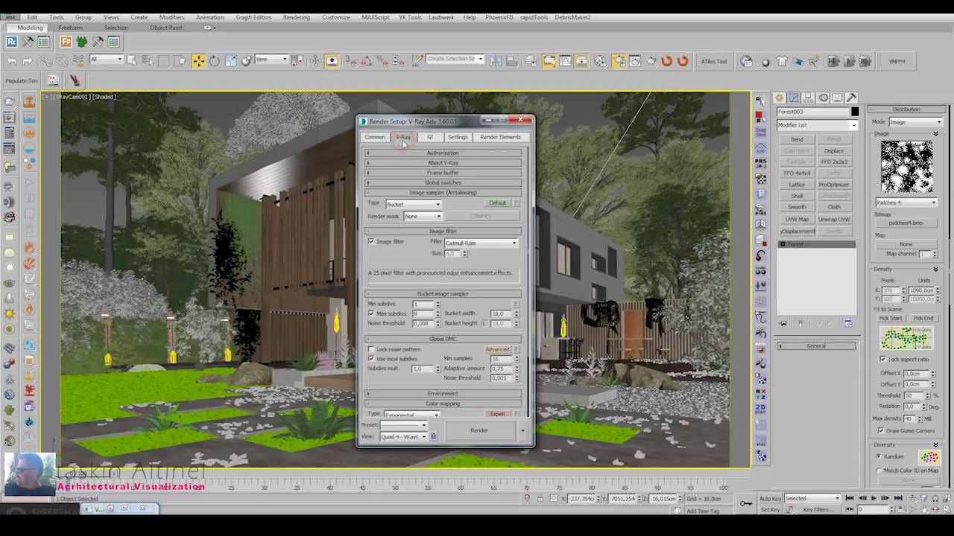
pyautogui.moveTo(504, 275); pyautogui.dragTo(490, 244)
pyautogui.doubleClick(421, 279)
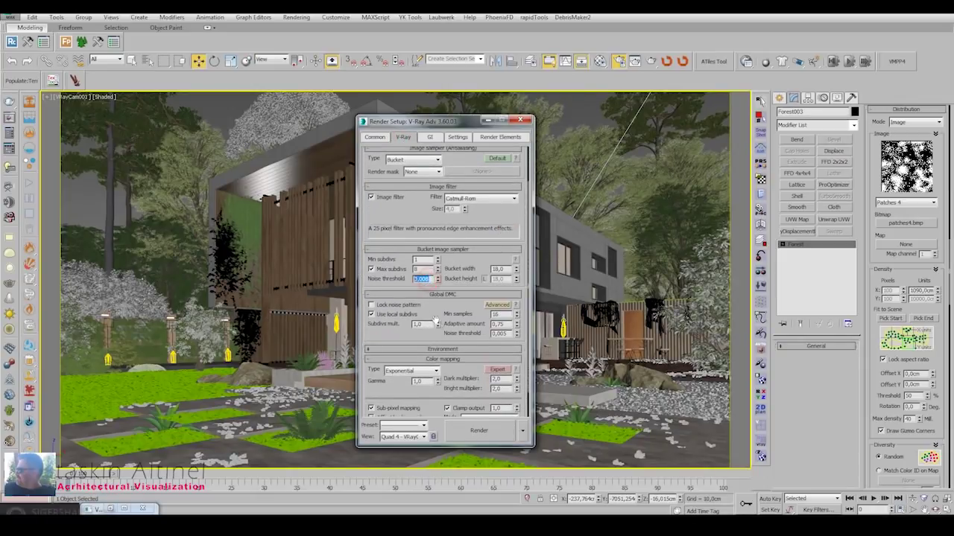
pyautogui.moveTo(456, 325); pyautogui.dragTo(462, 265)
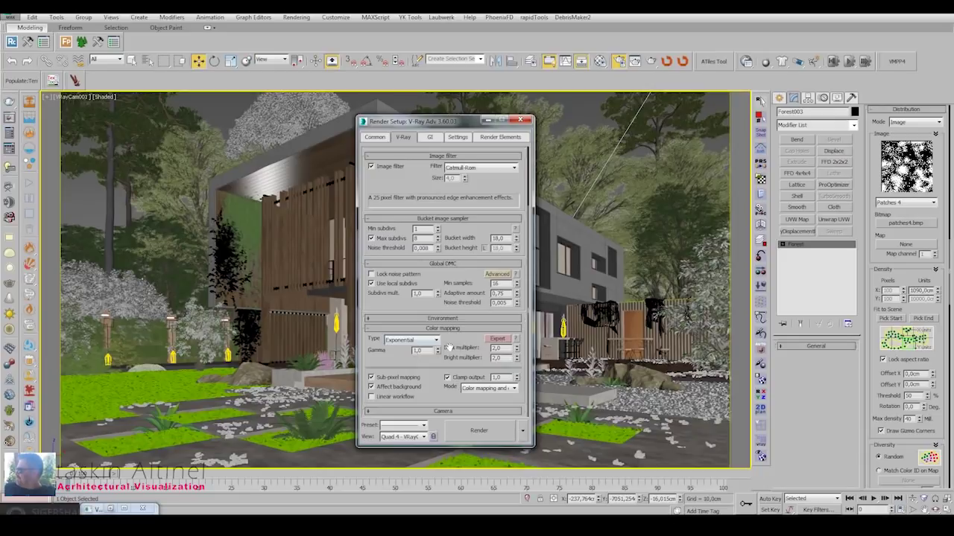
pyautogui.click(455, 318)
pyautogui.click(393, 300)
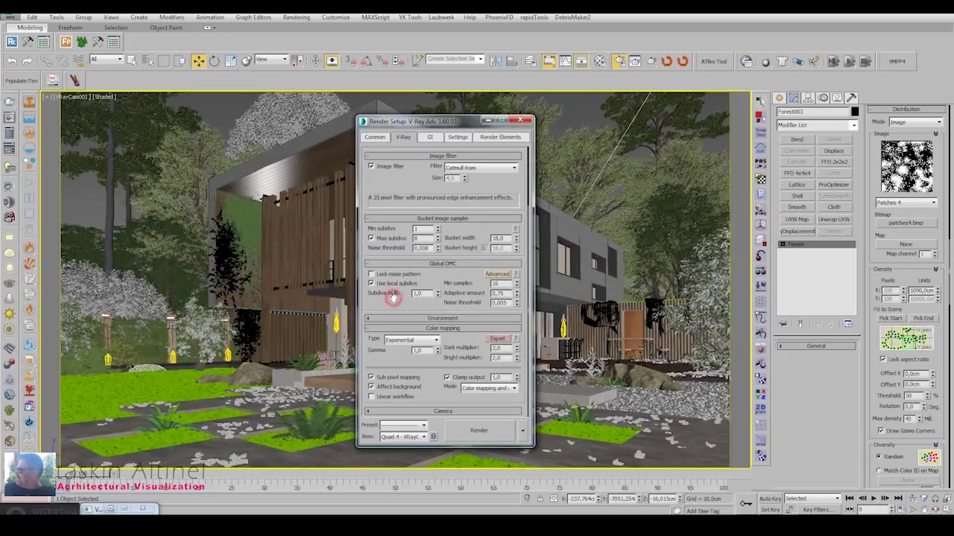
pyautogui.click(502, 348)
pyautogui.click(419, 350)
pyautogui.click(486, 389)
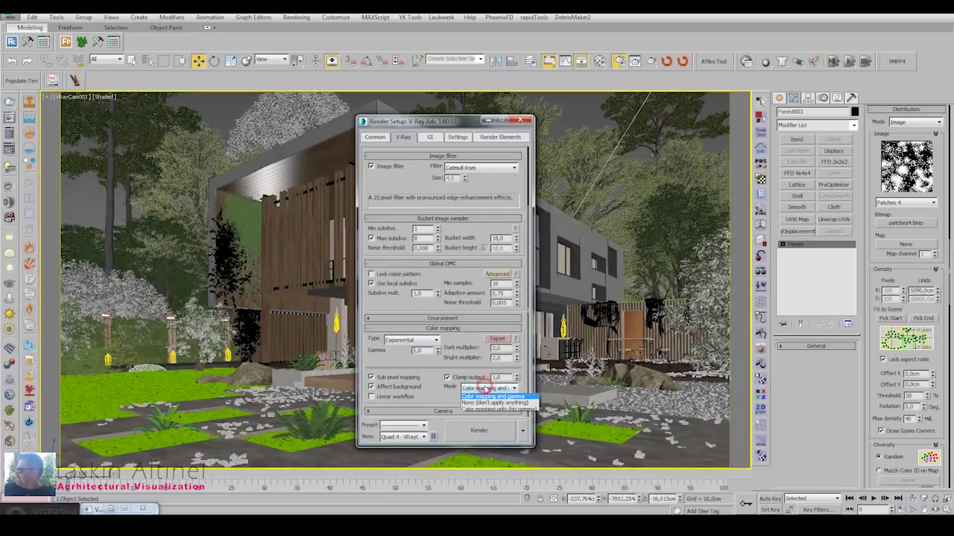
# Lower the secondary GI engine multiplier from 1,0 to 0,93.
pyautogui.click(430, 138)
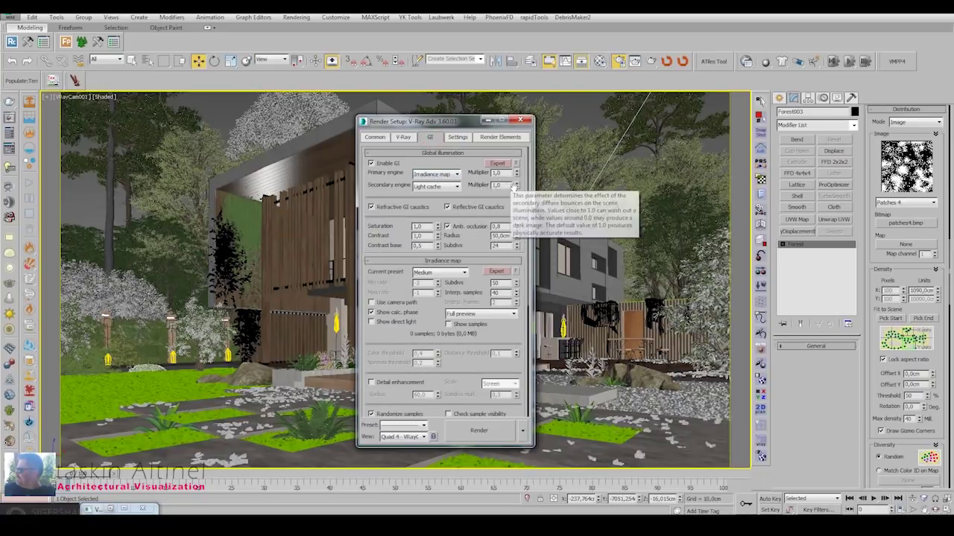
pyautogui.click(516, 188)
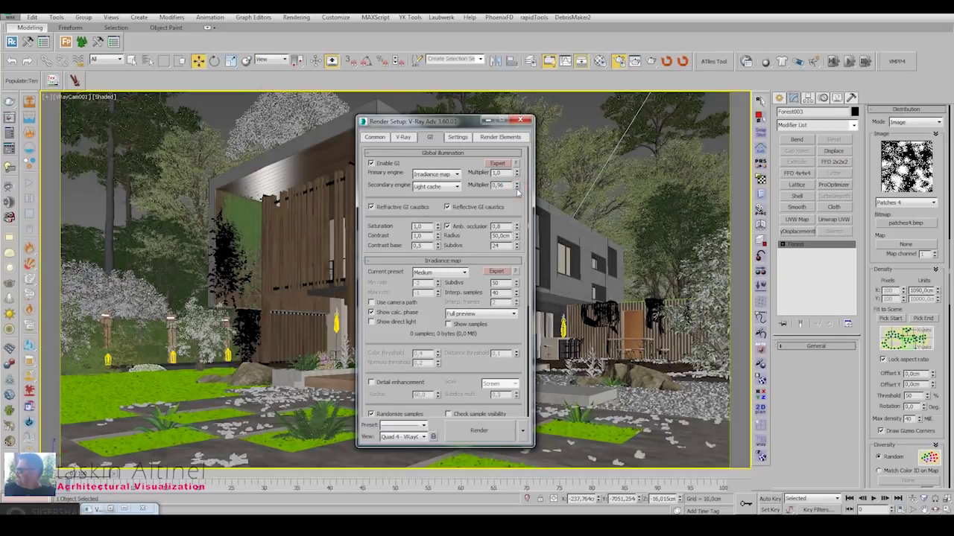
pyautogui.click(517, 190)
pyautogui.click(518, 190)
pyautogui.click(517, 190)
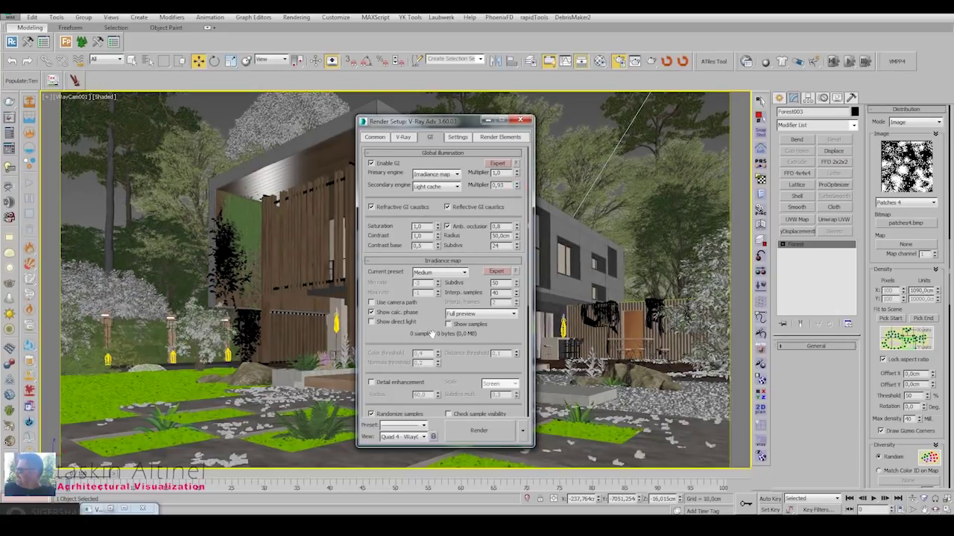
# Review the Irradiance map and Light cache settings, then move Render Setup aside.
pyautogui.scroll(-3, 431, 335)
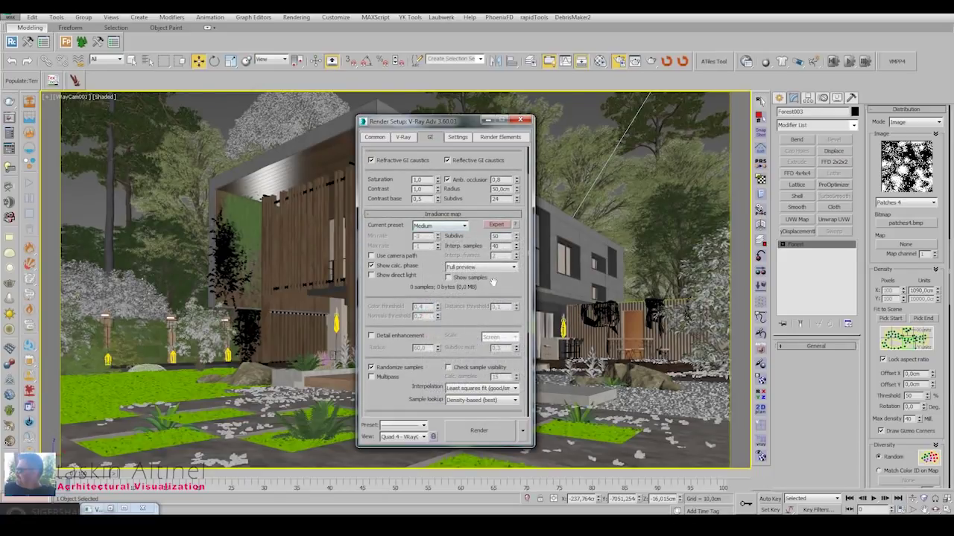
pyautogui.scroll(-3, 472, 271)
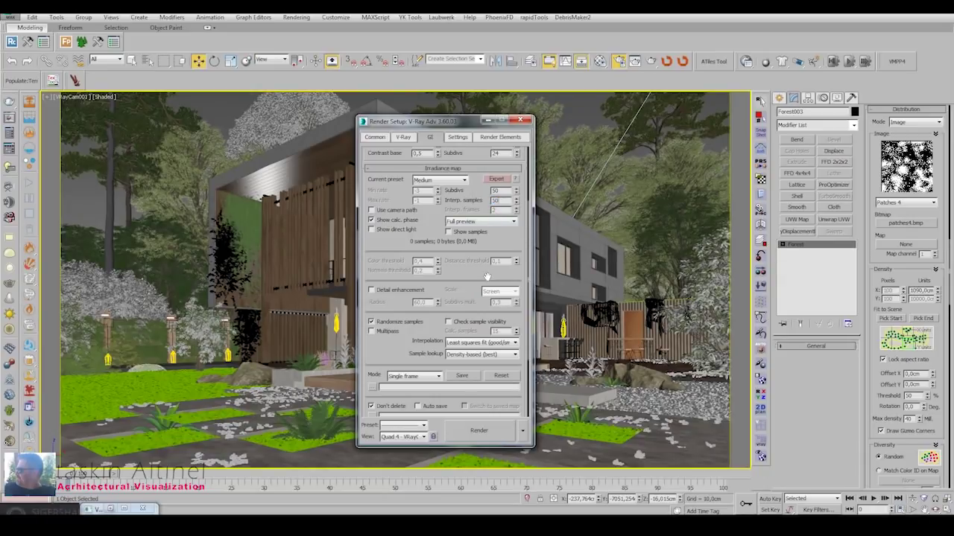
pyautogui.moveTo(471, 262); pyautogui.dragTo(471, 235)
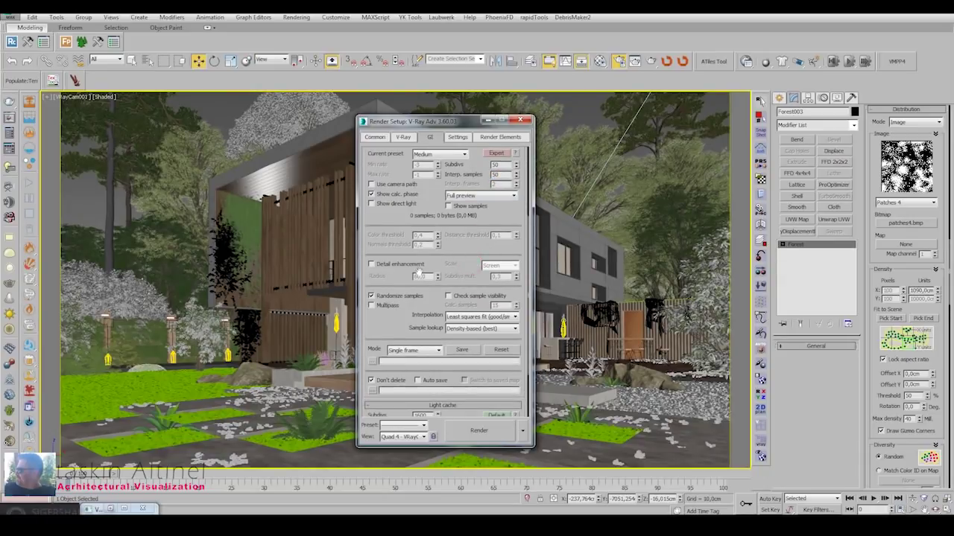
pyautogui.scroll(-3, 461, 271)
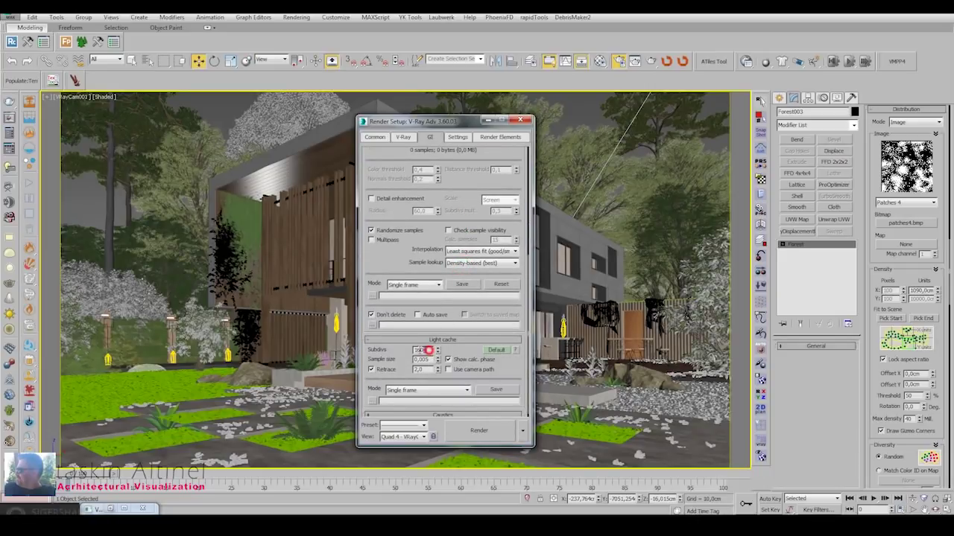
pyautogui.press('Tab')
pyautogui.scroll(6, 437, 395)
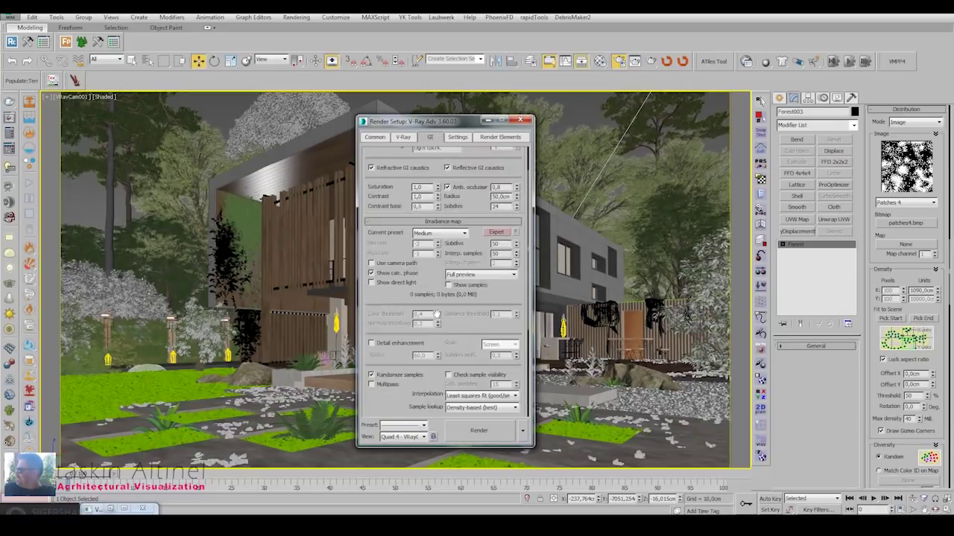
pyautogui.scroll(2, 438, 395)
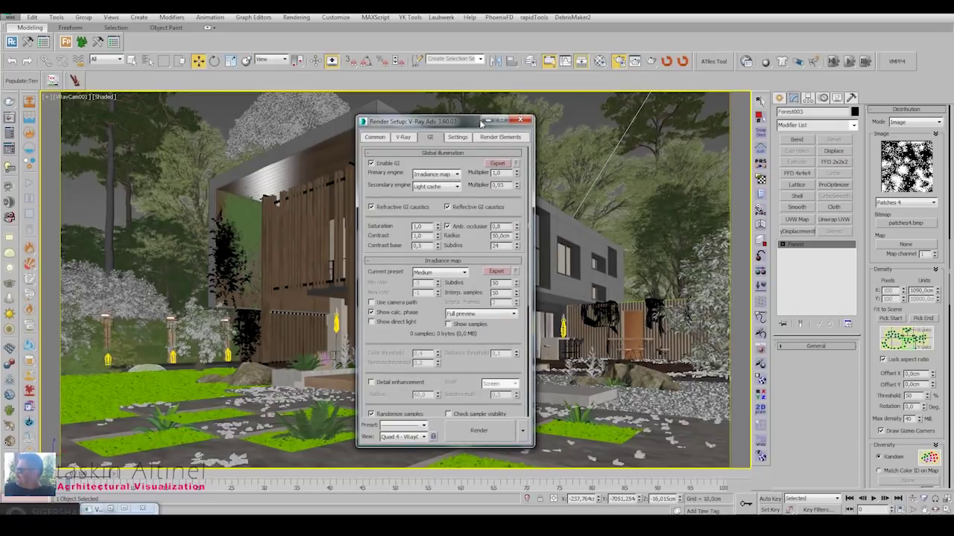
pyautogui.moveTo(482, 124); pyautogui.dragTo(366, 87)
# Render the camera view, then restore four viewports and recentre the Top and Left views.
pyautogui.click(384, 396)
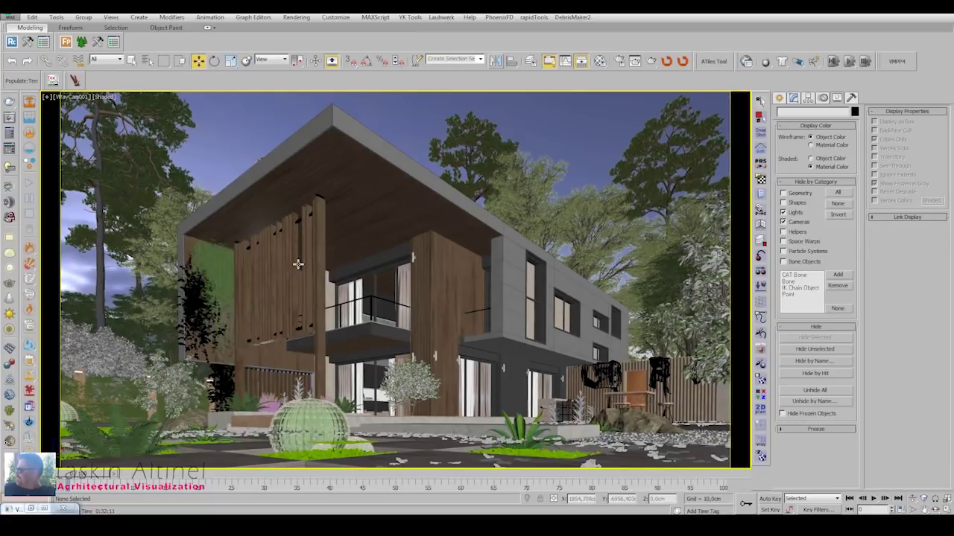
pyautogui.hotkey('alt', 'w')
pyautogui.click(333, 216)
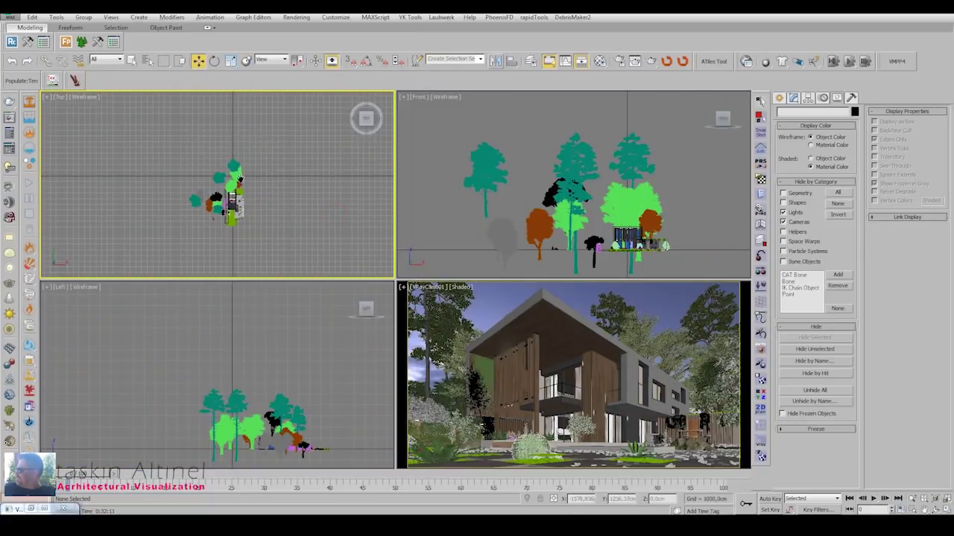
pyautogui.moveTo(240, 179); pyautogui.dragTo(243, 195, button='middle')
pyautogui.scroll(3, 248, 214)
pyautogui.scroll(2, 298, 227)
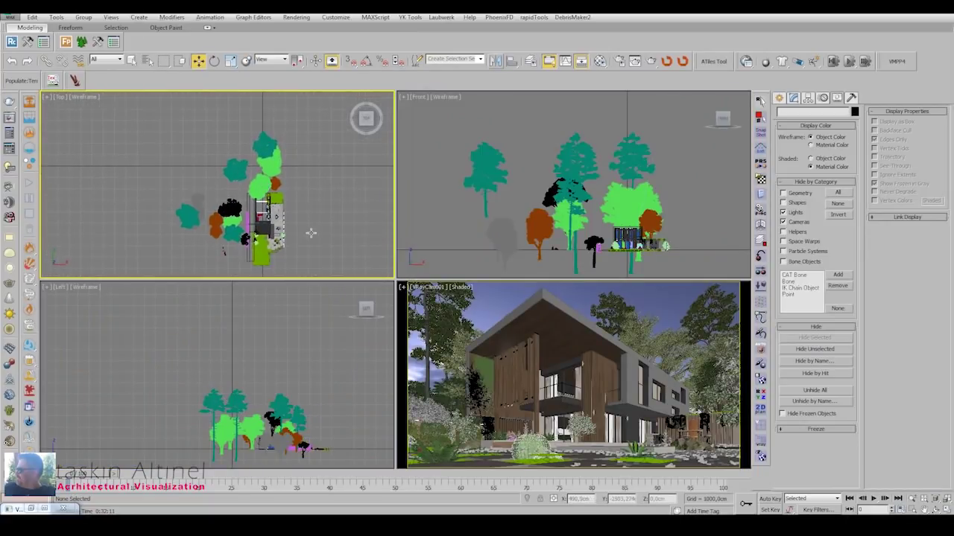
pyautogui.click(468, 324)
pyautogui.click(288, 366)
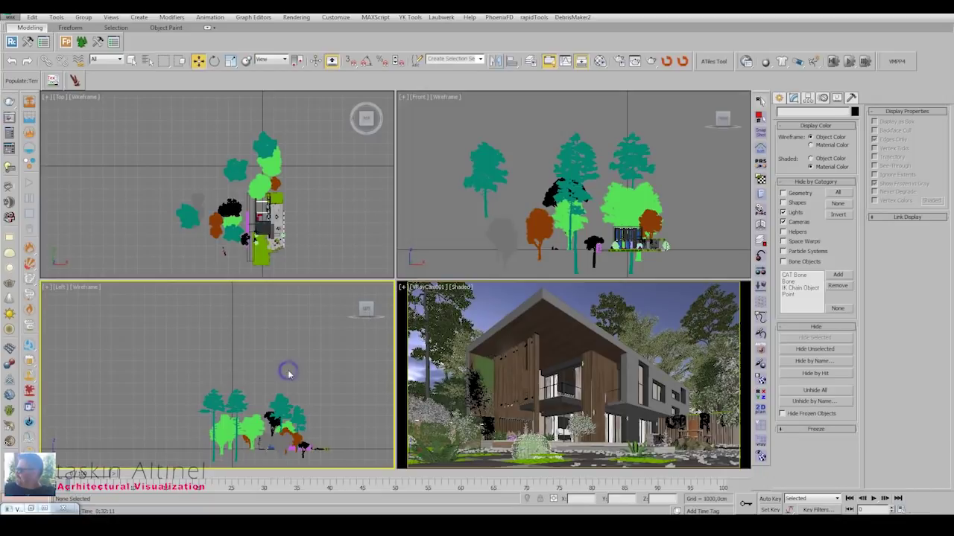
pyautogui.hotkey('alt', 'w')
pyautogui.moveTo(335, 343); pyautogui.dragTo(387, 339, button='middle')
pyautogui.hotkey('alt', 'w')
# Unhide the lights and move VRaySun001 lower in the Left view.
pyautogui.click(324, 223)
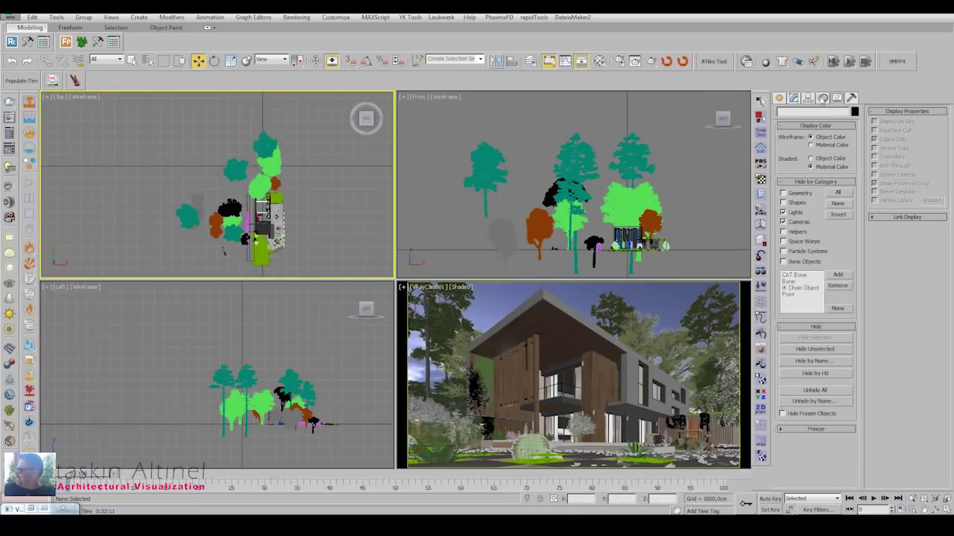
pyautogui.hotkey('shift', 'l')
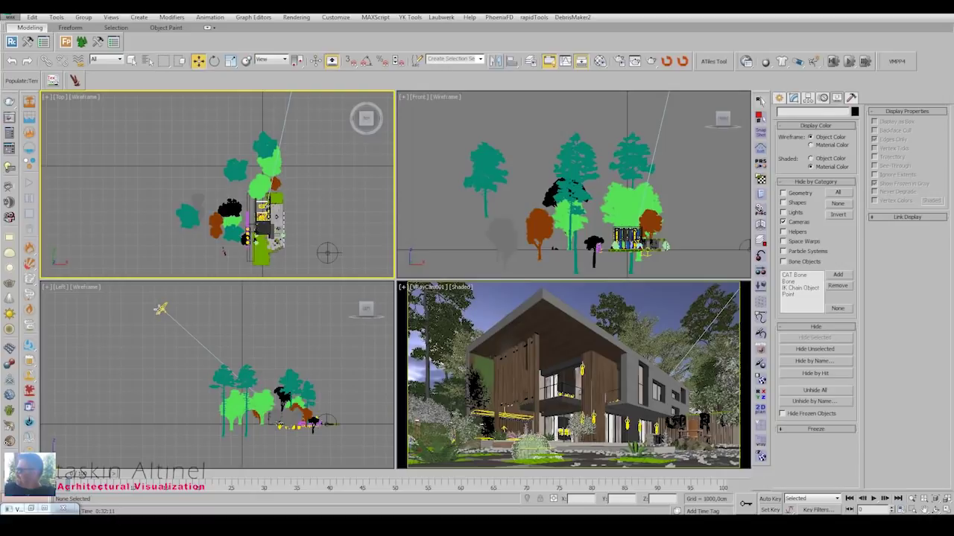
pyautogui.click(160, 308)
pyautogui.moveTo(161, 308); pyautogui.dragTo(159, 371)
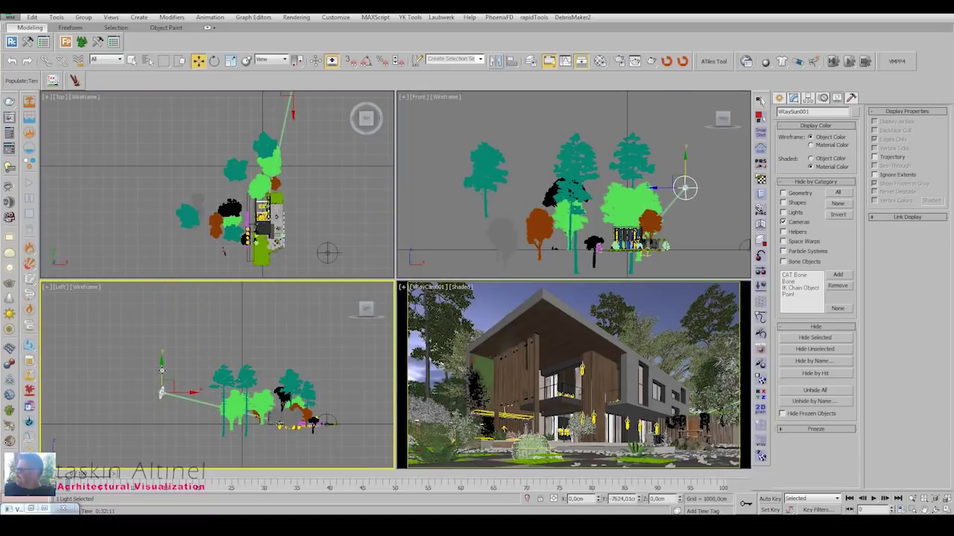
# Increase the VRaySun size multiplier and shift the sun left in the Top view.
pyautogui.click(792, 98)
pyautogui.scroll(-3, 812, 410)
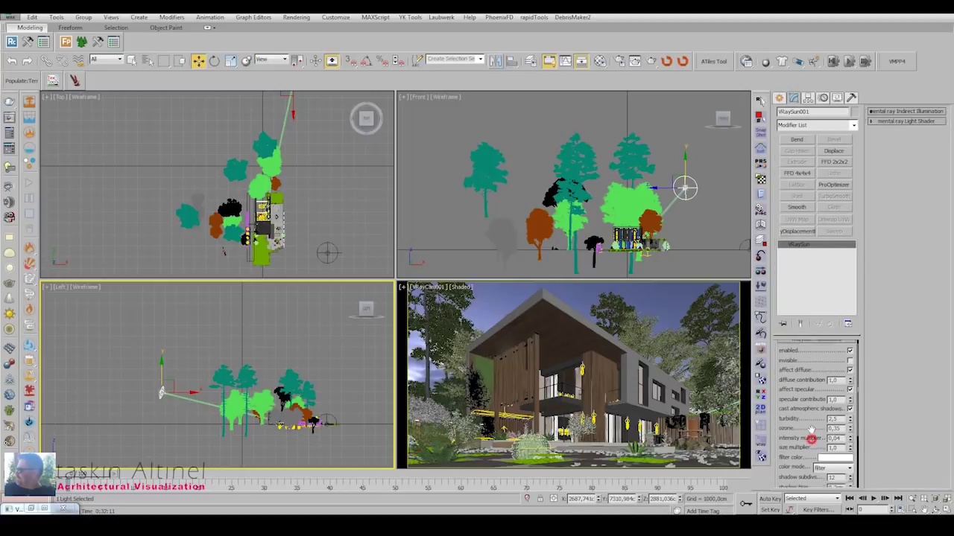
pyautogui.scroll(-3, 812, 410)
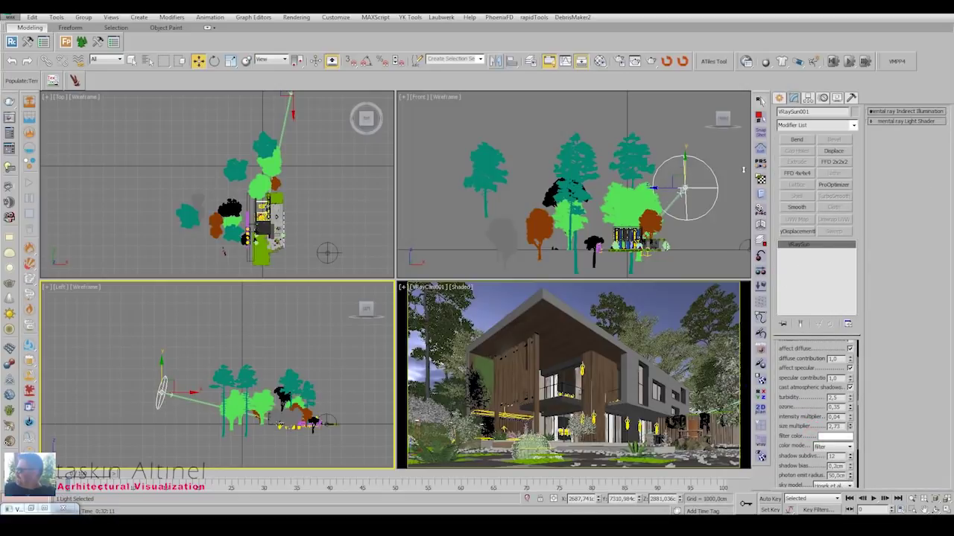
pyautogui.moveTo(743, 170); pyautogui.dragTo(713, 125)
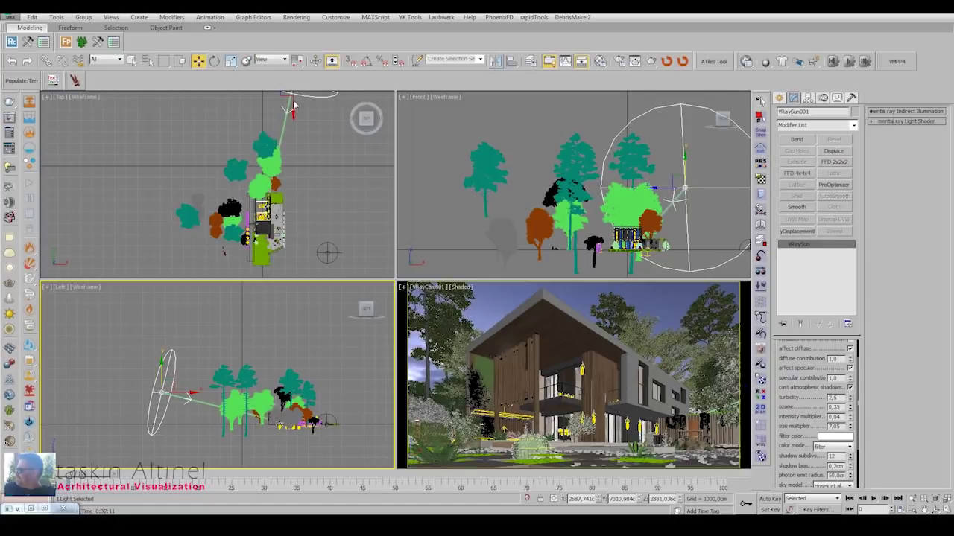
pyautogui.moveTo(294, 106); pyautogui.dragTo(291, 155, button='middle')
pyautogui.moveTo(311, 122); pyautogui.dragTo(283, 121)
pyautogui.middleClick(738, 432)
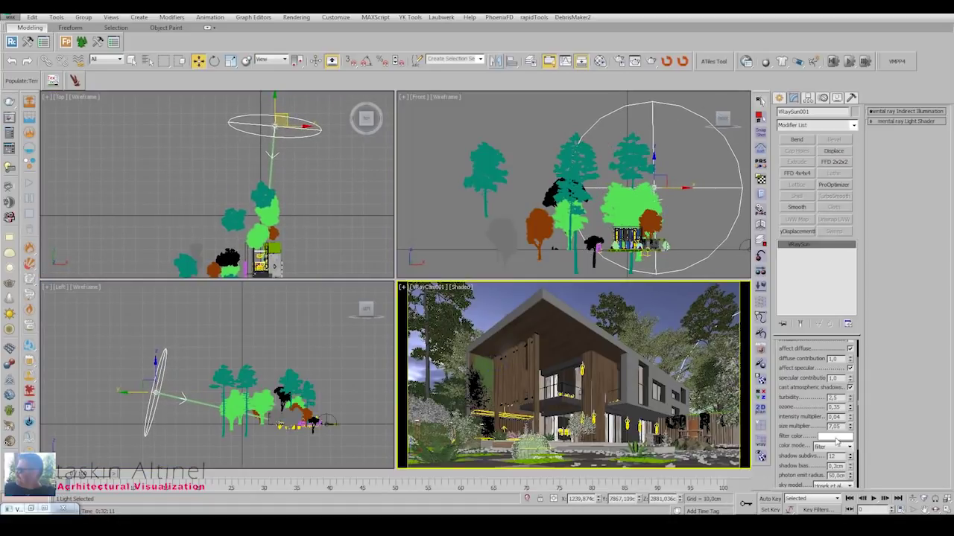
# Set VRayCam001's white balance to D50, then select the dome light VRayLight003.
pyautogui.click(429, 288)
pyautogui.click(457, 250)
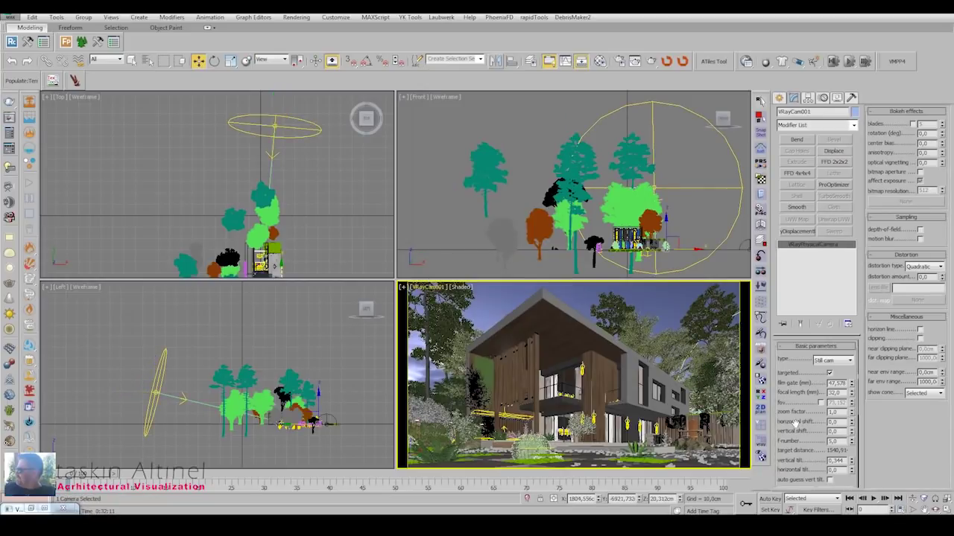
pyautogui.scroll(-2, 795, 430)
pyautogui.click(828, 416)
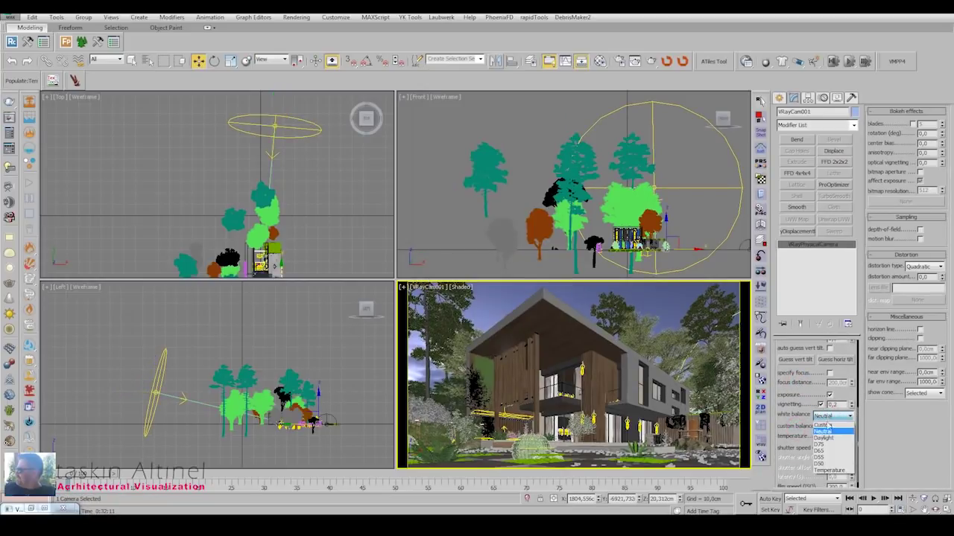
pyautogui.click(825, 463)
pyautogui.moveTo(795, 422); pyautogui.dragTo(796, 444)
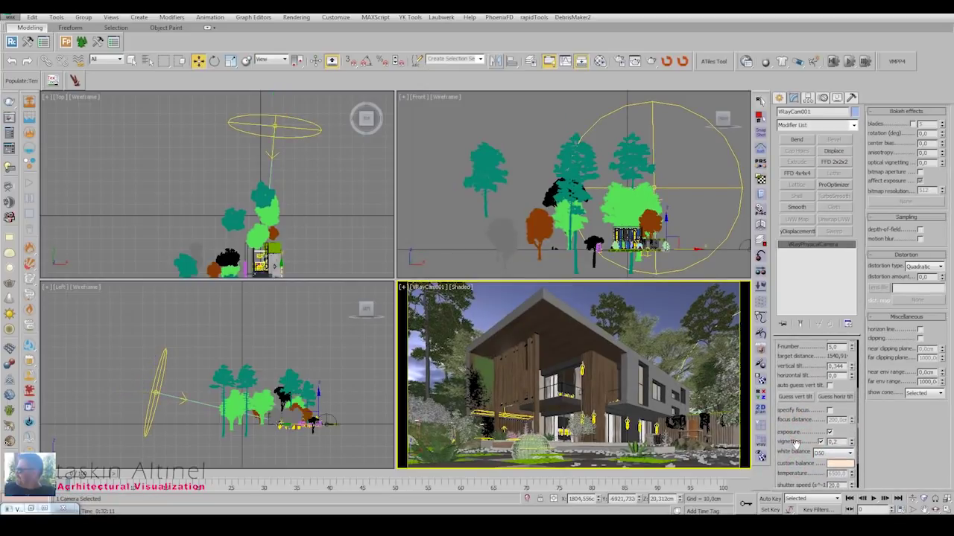
pyautogui.keyDown('alt'); pyautogui.moveTo(259, 178); pyautogui.dragTo(207, 203, button='middle'); pyautogui.keyUp('alt')
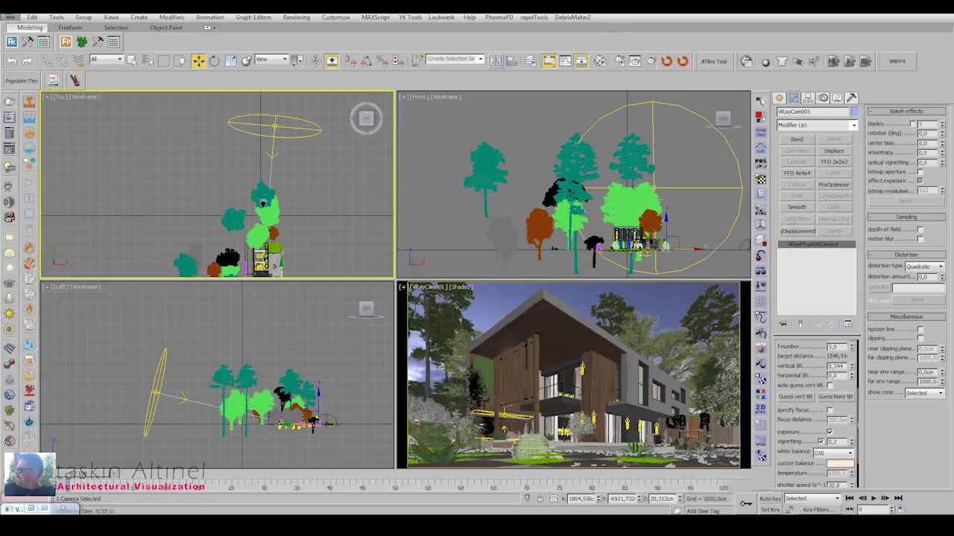
pyautogui.click(207, 203)
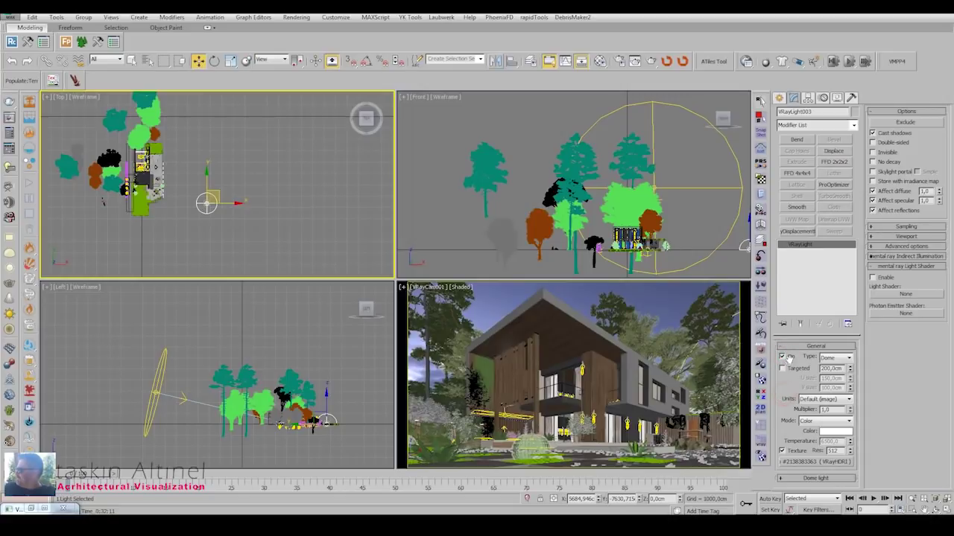
# Rotate the dome light's HDRI horizontally to 549.0 to reveal the sunset, then close the editors.
pyautogui.click(600, 60)
pyautogui.doubleClick(790, 153)
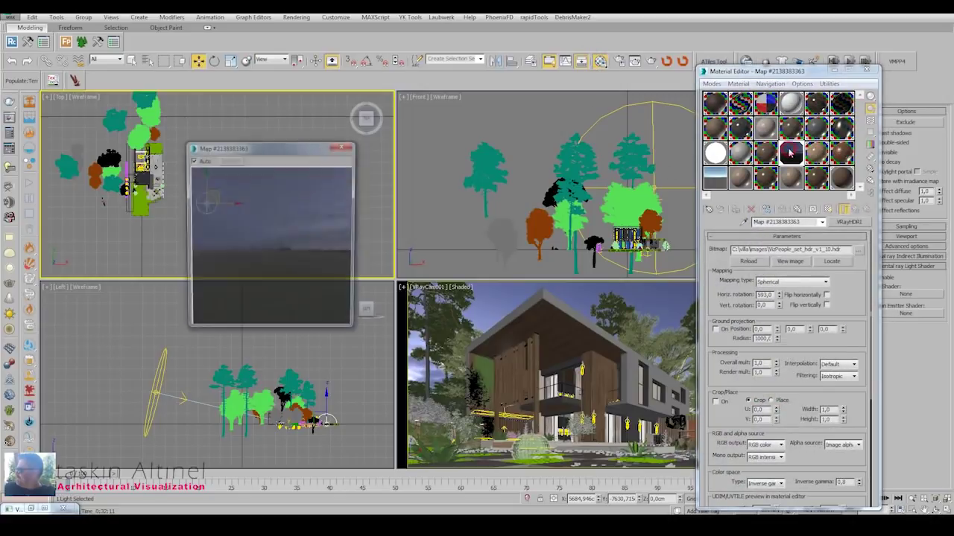
pyautogui.moveTo(321, 275); pyautogui.dragTo(585, 382)
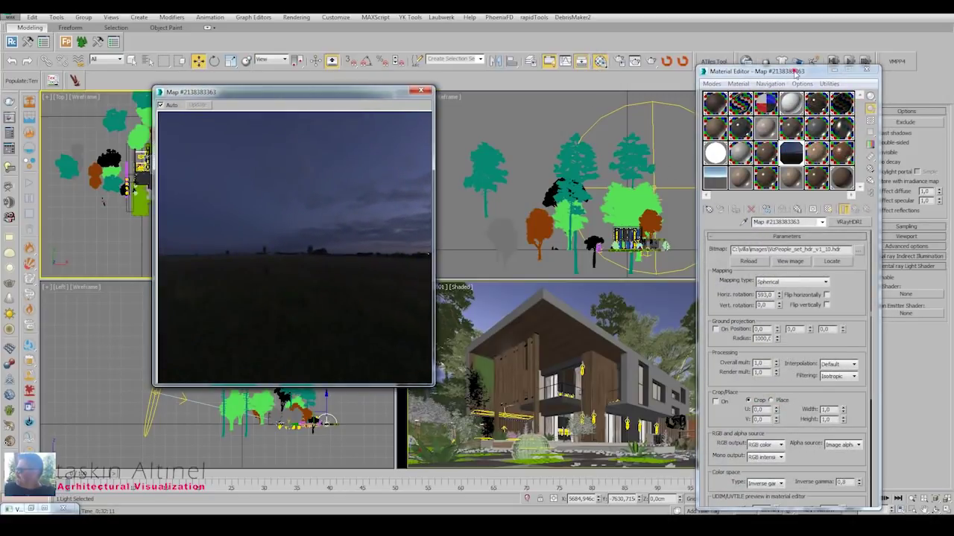
pyautogui.moveTo(796, 72); pyautogui.dragTo(561, 49)
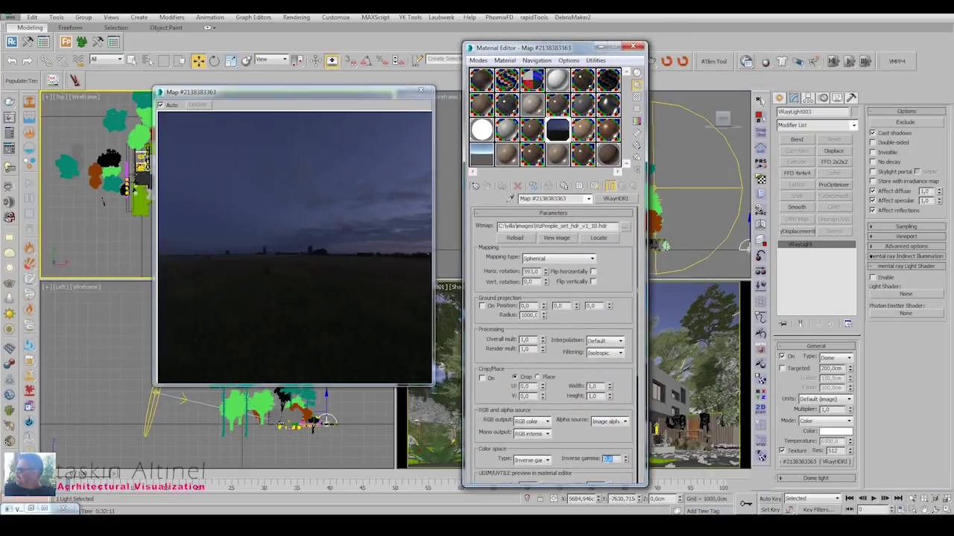
pyautogui.scroll(-1, 615, 445)
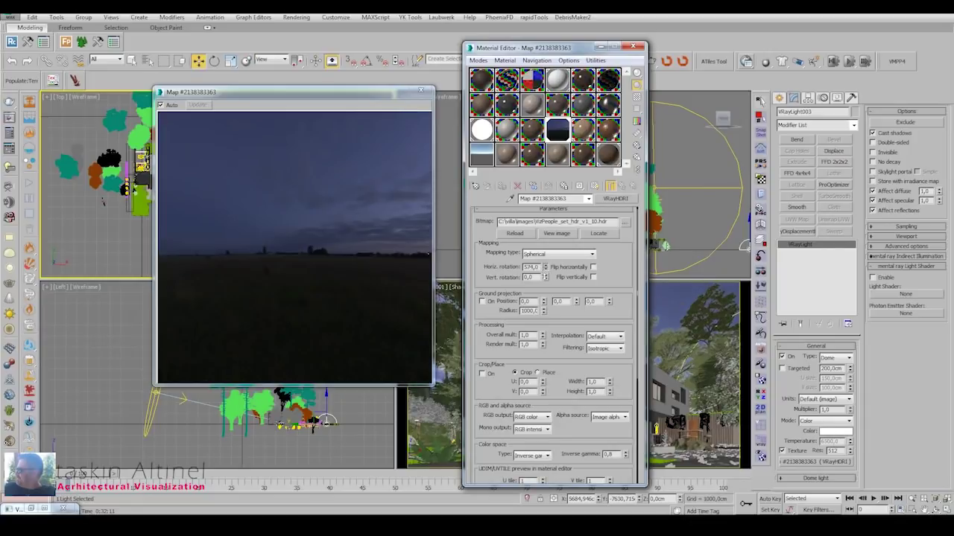
pyautogui.moveTo(545, 267); pyautogui.dragTo(545, 281)
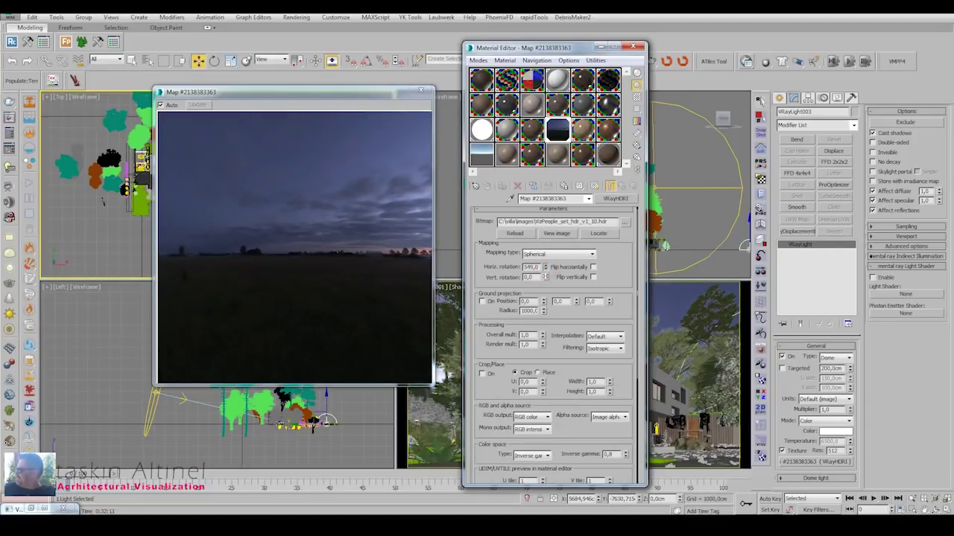
pyautogui.click(419, 92)
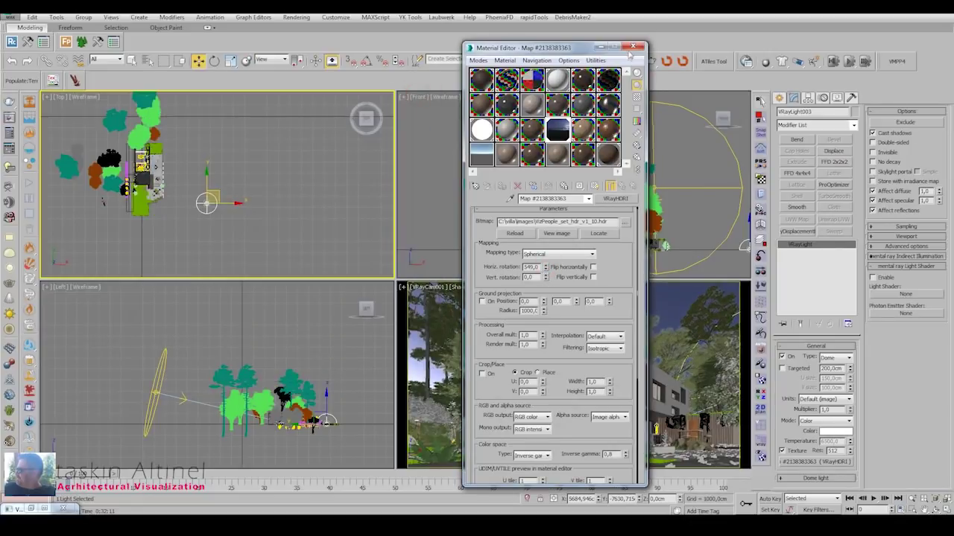
pyautogui.click(632, 48)
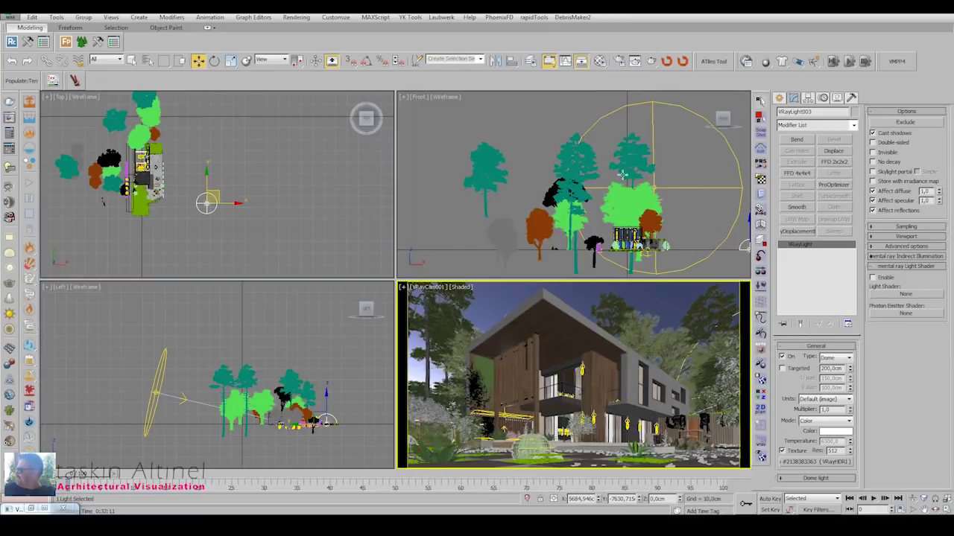
# Lower the image sampler noise threshold and the global DMC noise threshold in Render Setup.
pyautogui.click(645, 63)
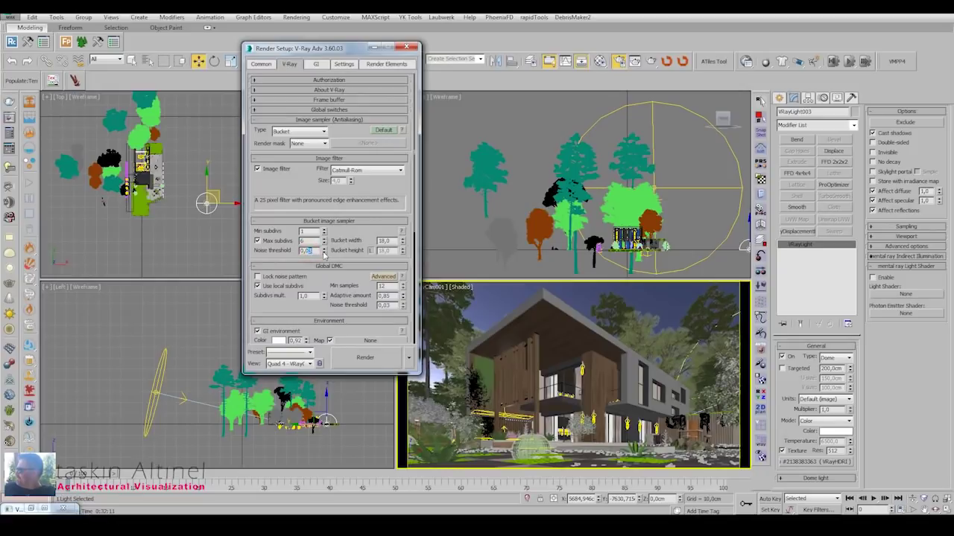
pyautogui.write('05')
pyautogui.click(312, 242)
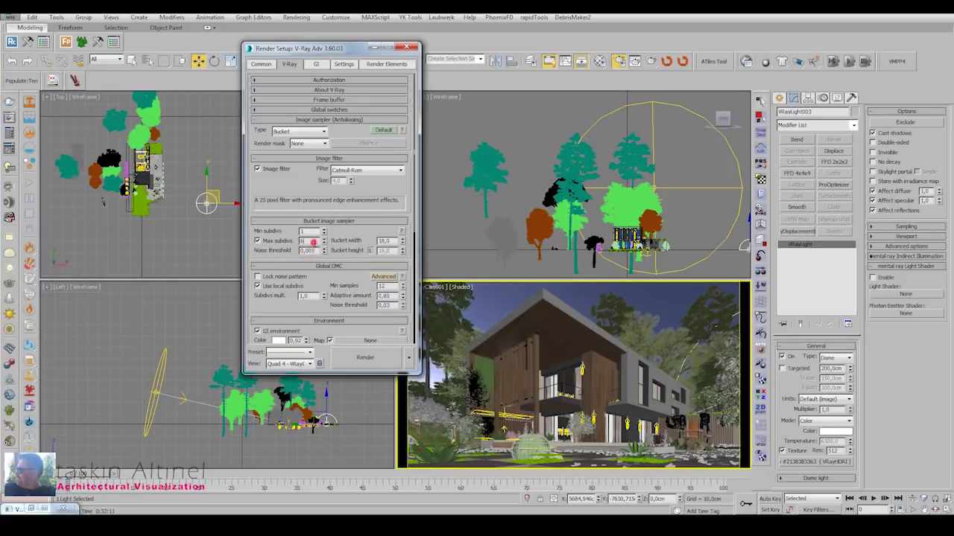
pyautogui.click(383, 305)
pyautogui.write('0,00')
# Set the Irradiance map preset to Medium and Light cache subdivs to 1600.
pyautogui.click(316, 64)
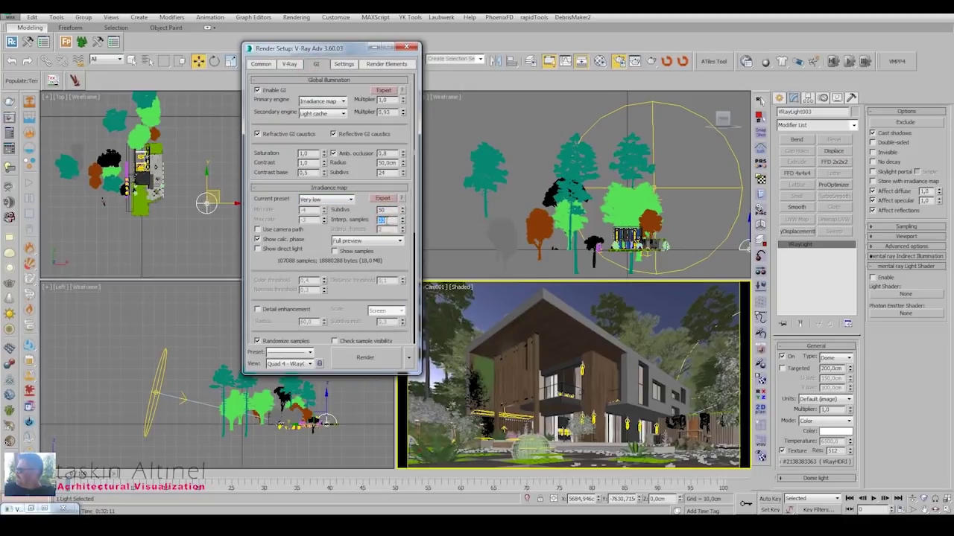
pyautogui.click(349, 199)
pyautogui.click(321, 228)
pyautogui.scroll(-5, 339, 290)
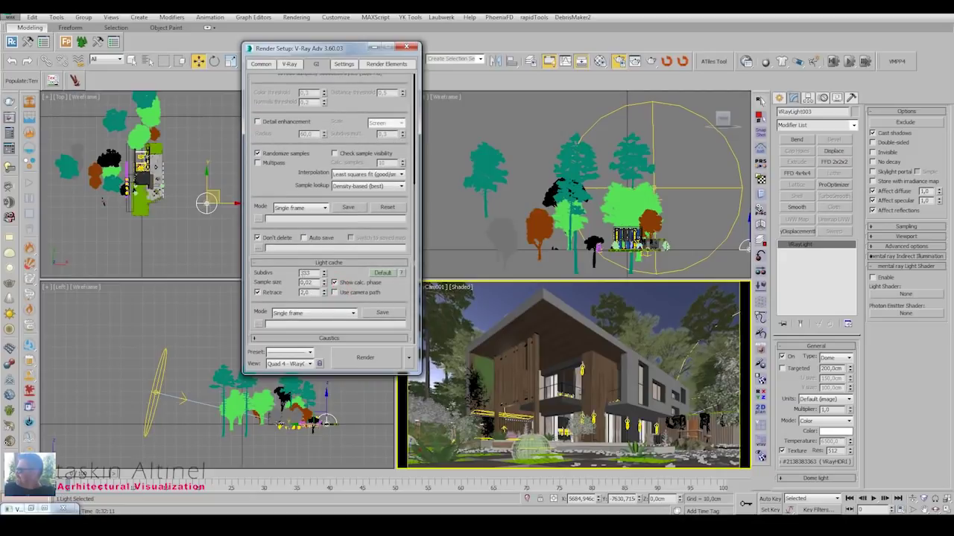
pyautogui.doubleClick(308, 274)
pyautogui.doubleClick(305, 273)
pyautogui.write('1600')
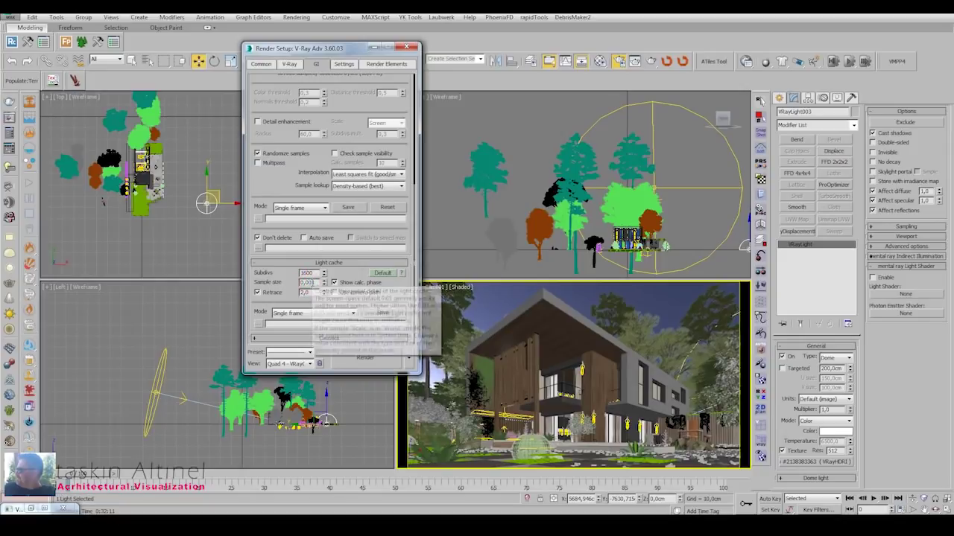
# Recheck the V-Ray image sampler settings, then close Render Setup.
pyautogui.scroll(4, 326, 266)
pyautogui.scroll(2, 326, 266)
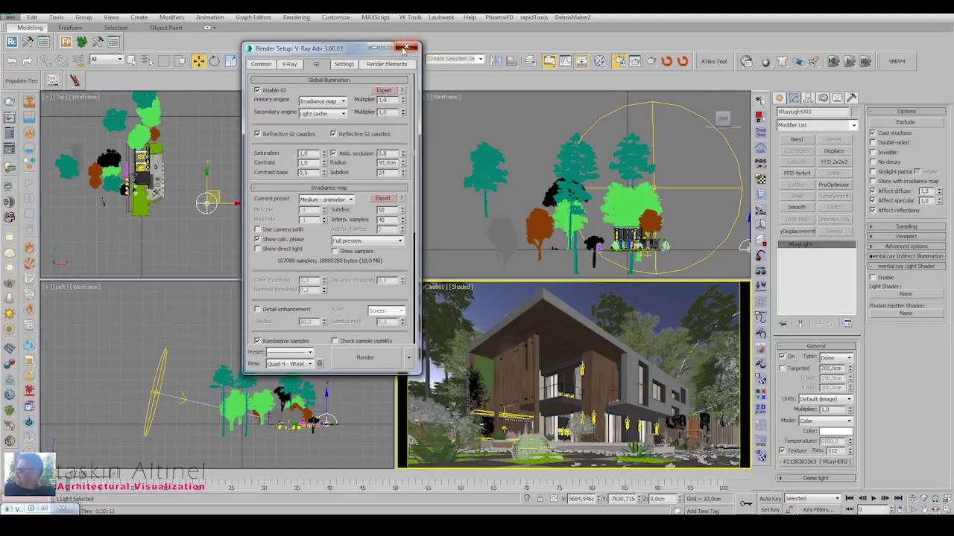
pyautogui.click(289, 63)
pyautogui.moveTo(346, 320); pyautogui.dragTo(350, 98)
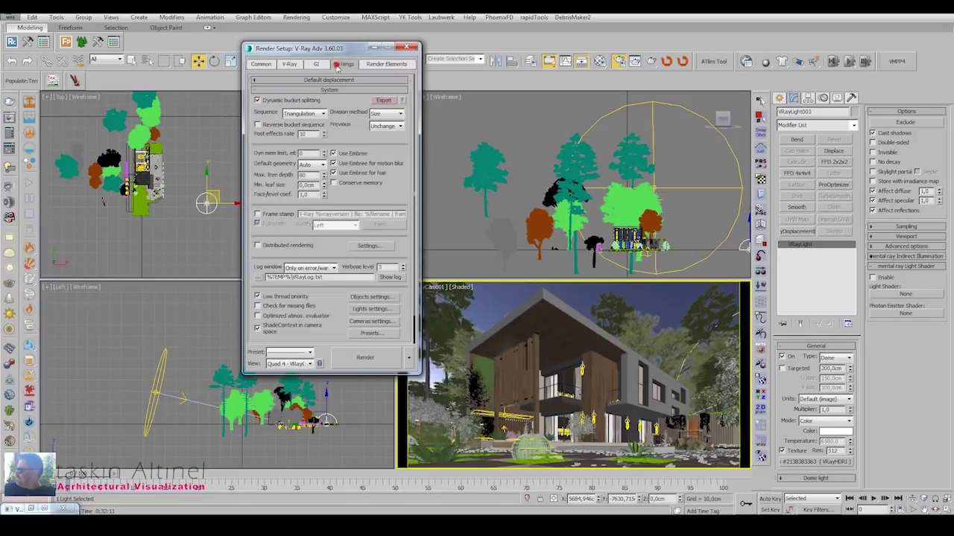
pyautogui.click(407, 47)
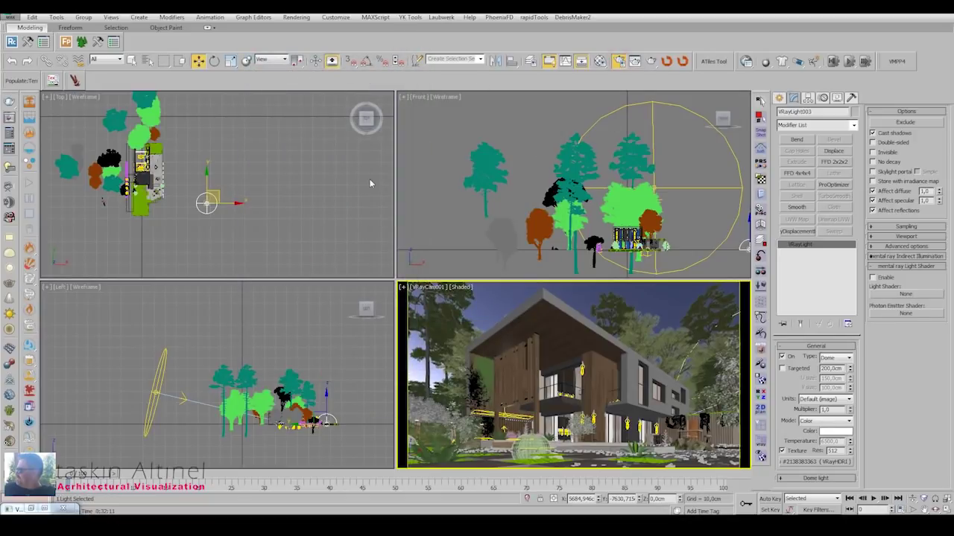
# Check the HDTV (video) output size of 1080 height and aspect 1.77778.
pyautogui.press('F10')
pyautogui.click(261, 64)
pyautogui.doubleClick(308, 206)
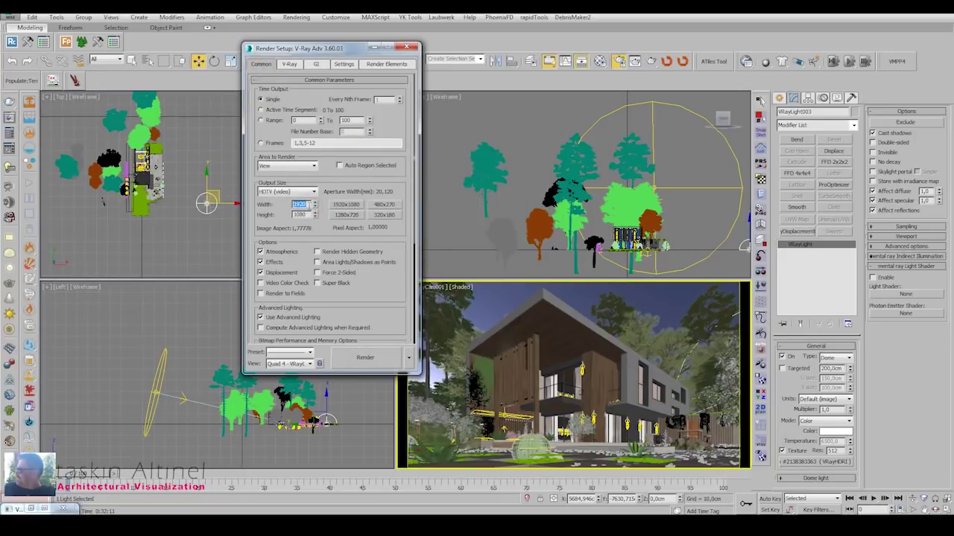